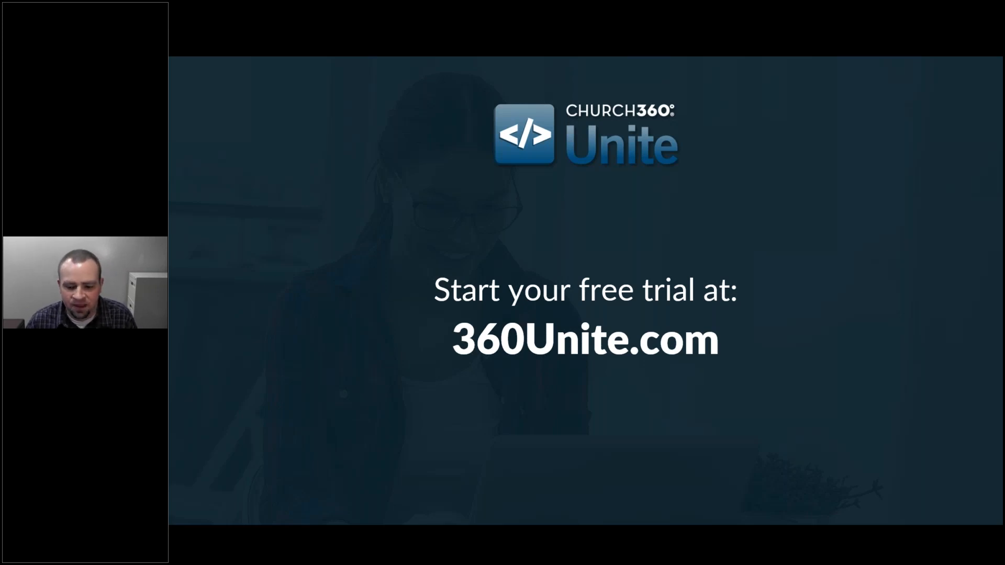
Advance the slideshow to the 'Let's login to the software!' slide.
key(Right)
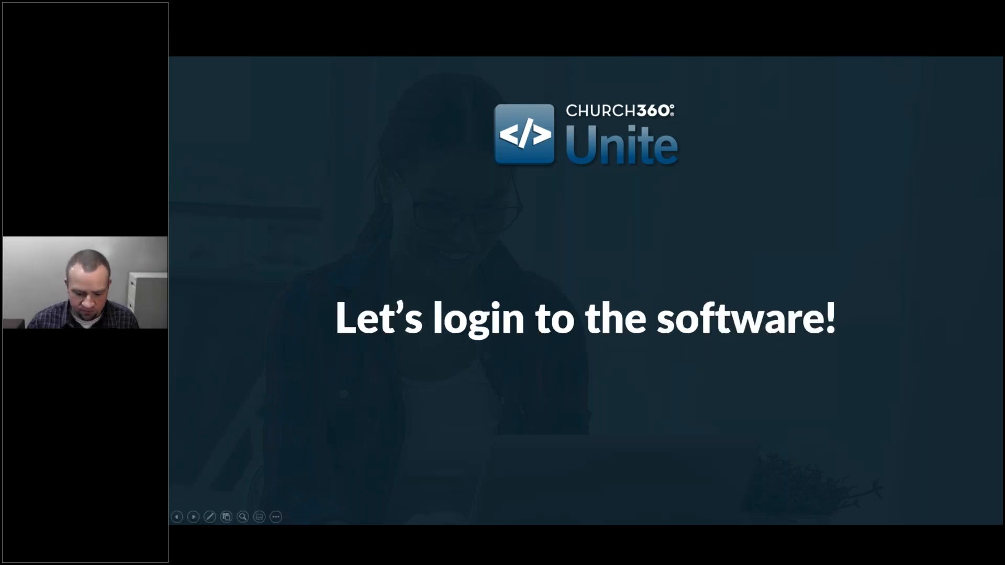
Switch from the slideshow to the Christ Community Church home page in the browser.
key(alt+Tab)
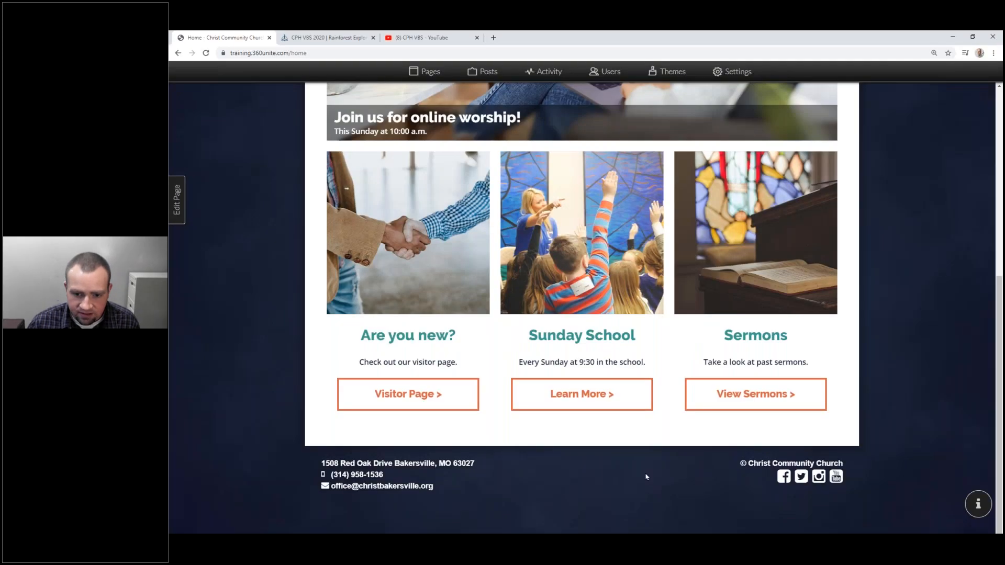
scroll(643, 473, up, 6)
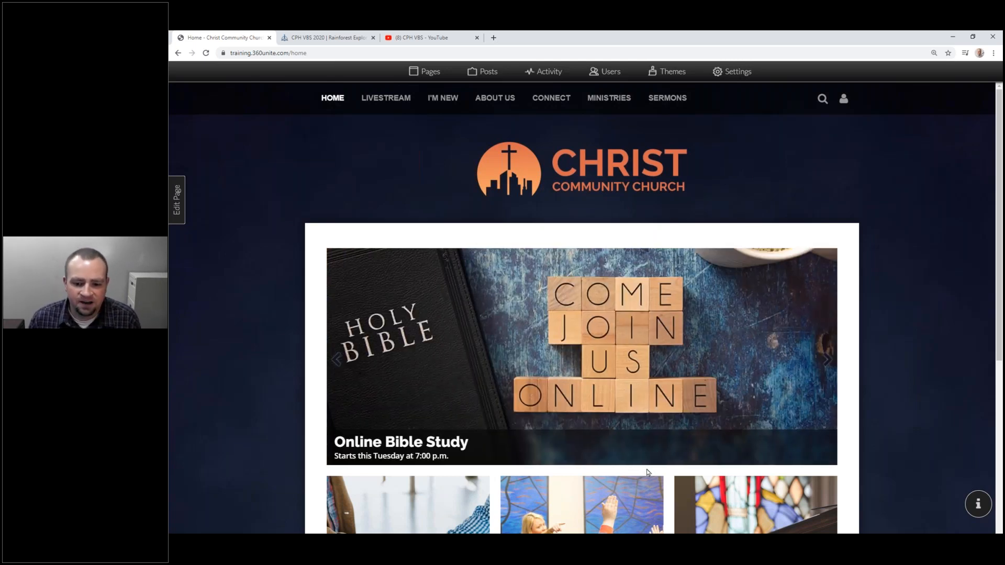
scroll(399, 351, down, 6)
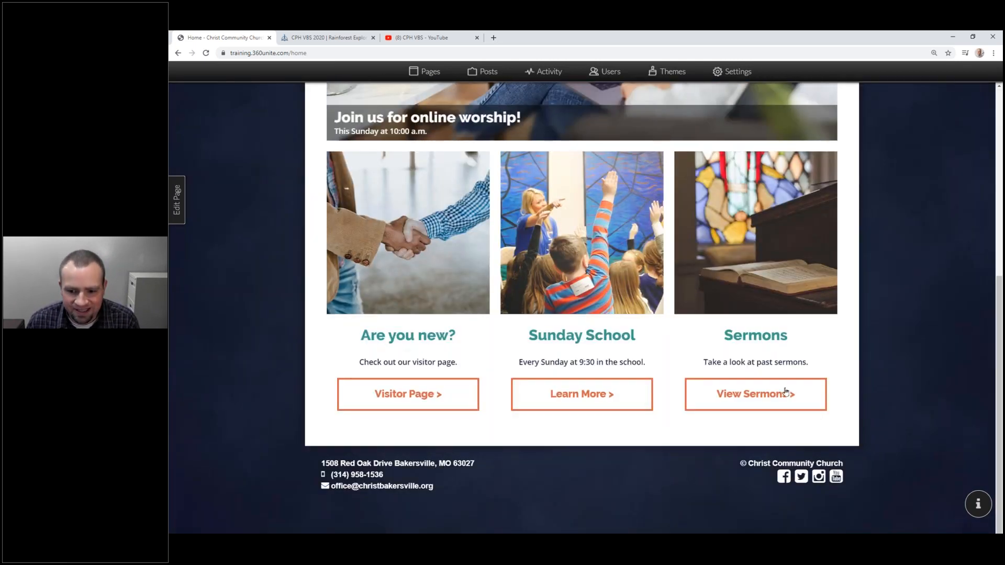
Highlight the Visitor Page and View Sermons button text and the Sermons card on the home page.
drag(352, 402, 446, 398)
drag(833, 400, 714, 396)
click(848, 397)
mouse_move(836, 397)
mouse_down()
mouse_move(702, 395)
mouse_move(847, 387)
mouse_up()
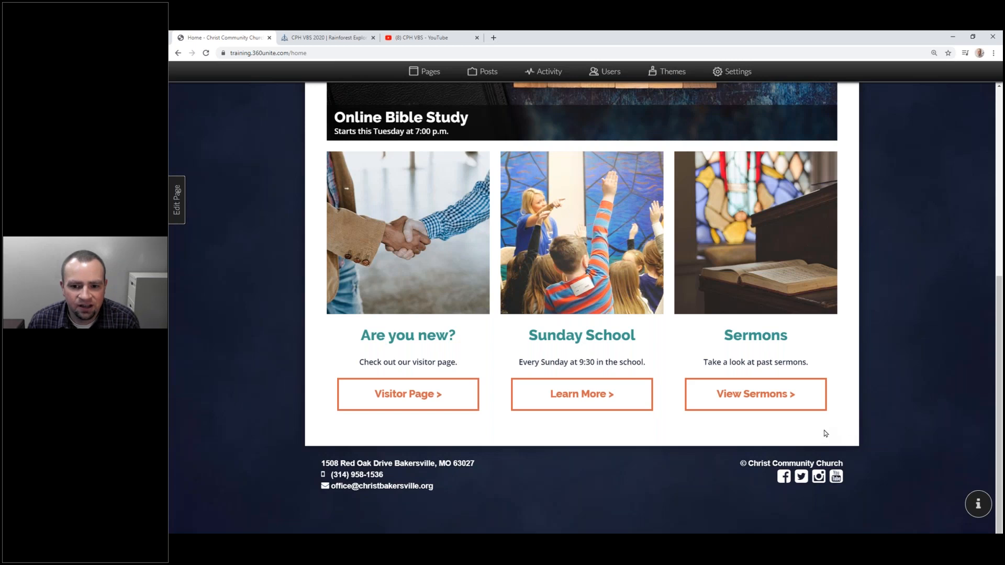
scroll(820, 433, up, 6)
scroll(819, 429, down, 3)
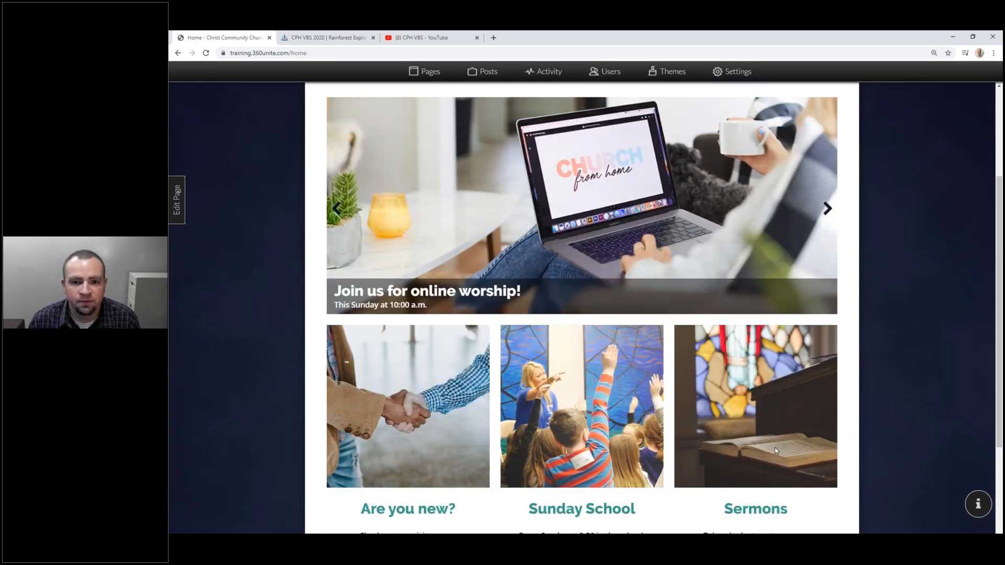
scroll(775, 450, up, 3)
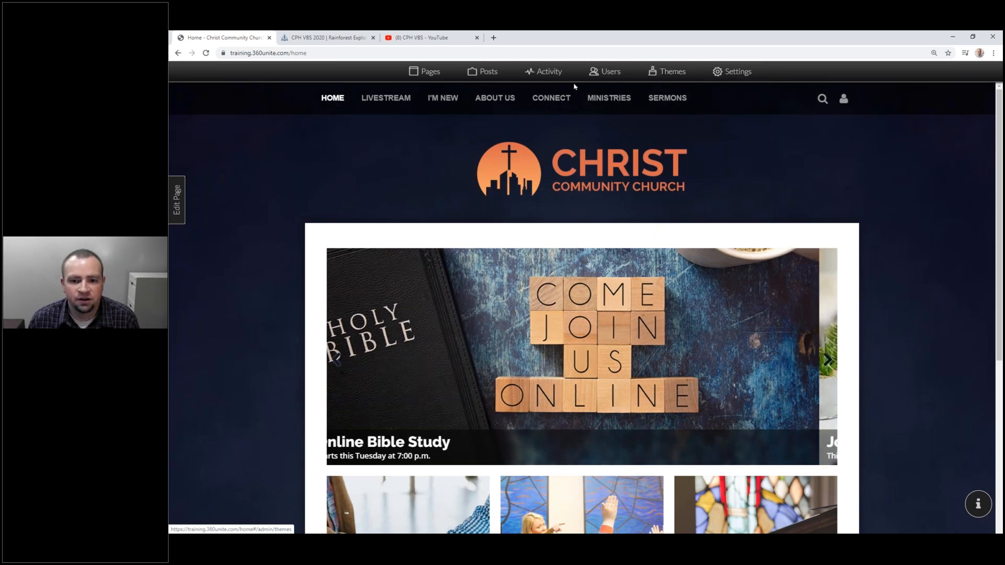
Go to the Users admin page, zoom the browser to 175%, and bring up the Add People form.
click(601, 74)
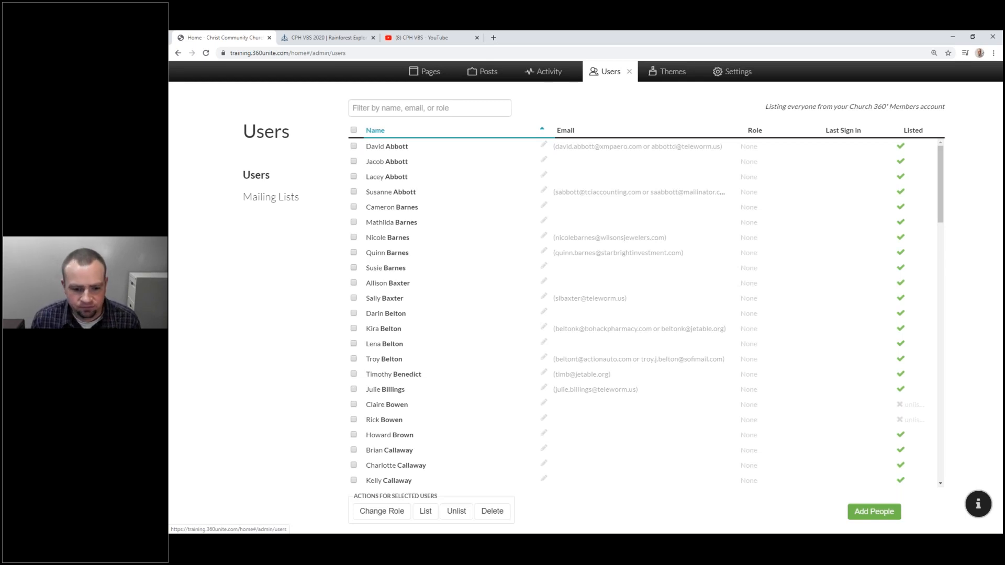
key(ctrl+plus)
key(ctrl+plus)
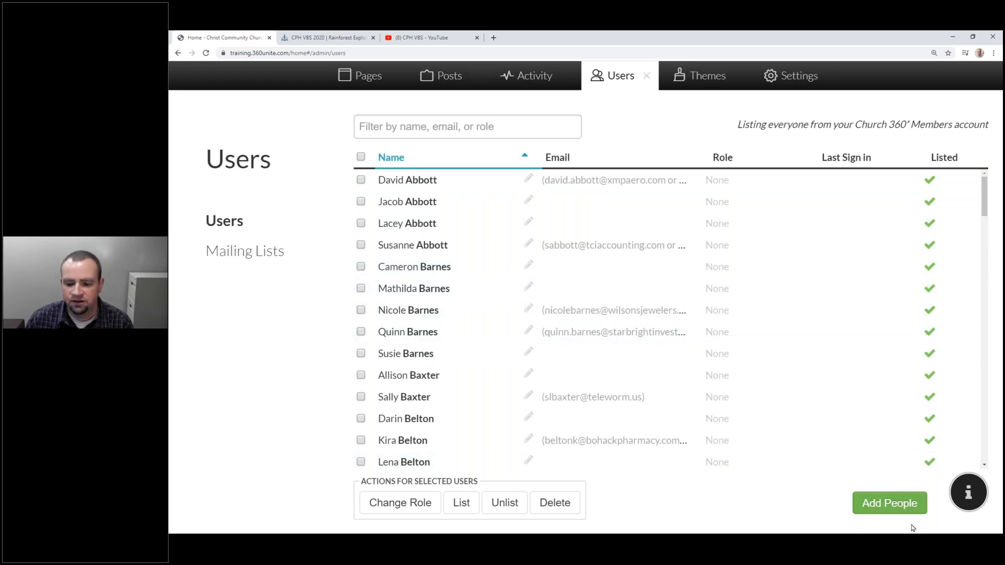
click(868, 505)
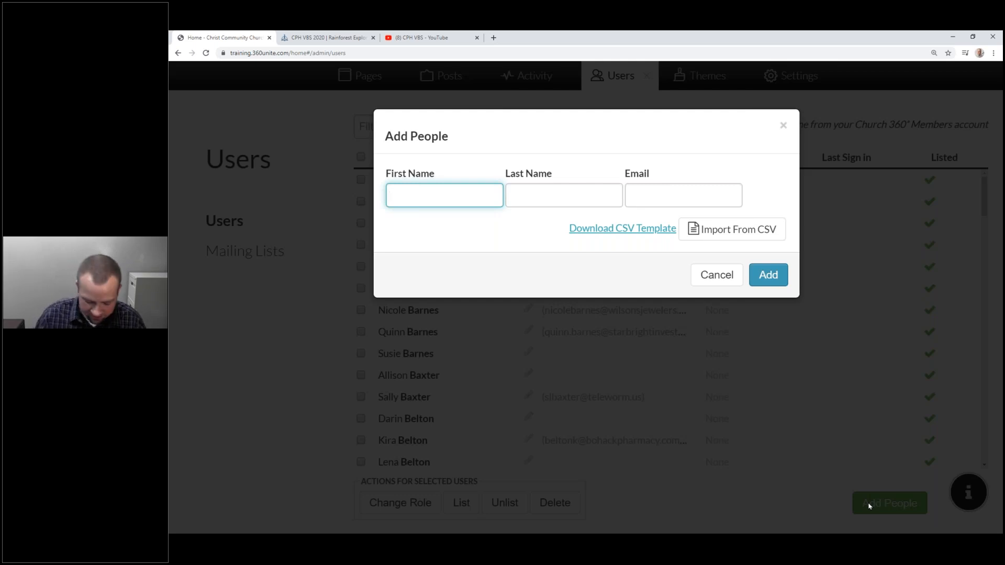
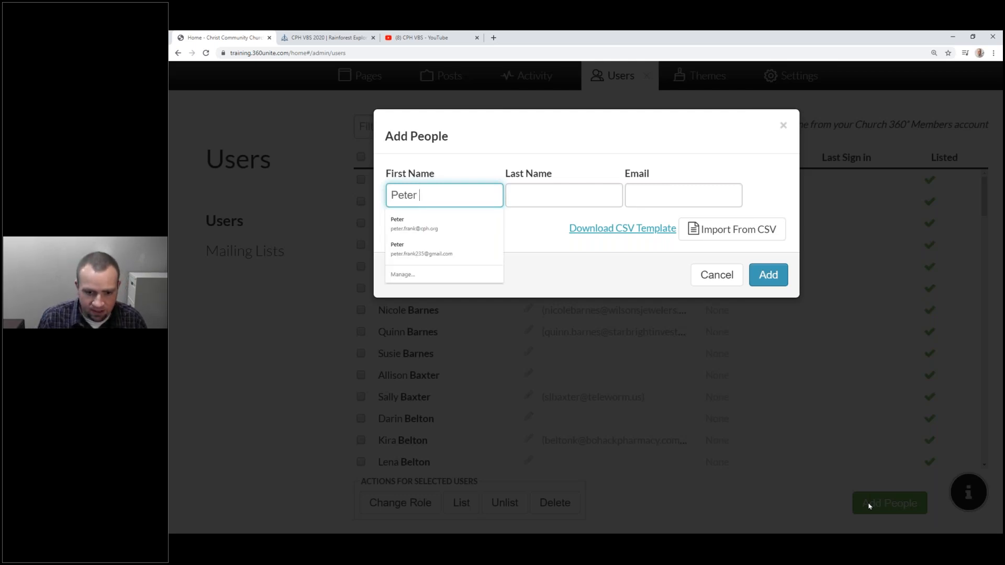
Enter the new person's first name and last name in the Add People form.
key(Tab)
key(shift+Tab)
key(Tab)
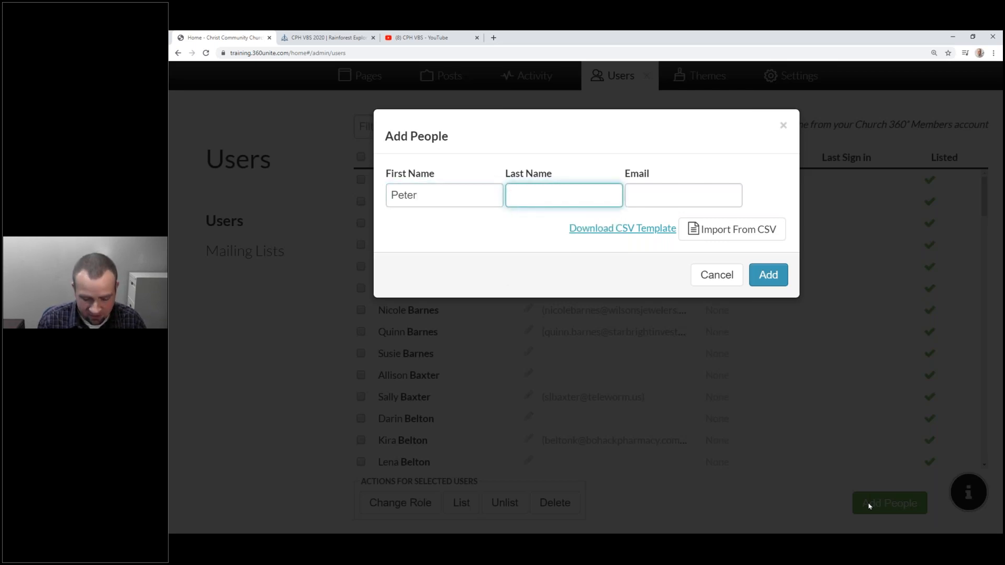
key(Tab)
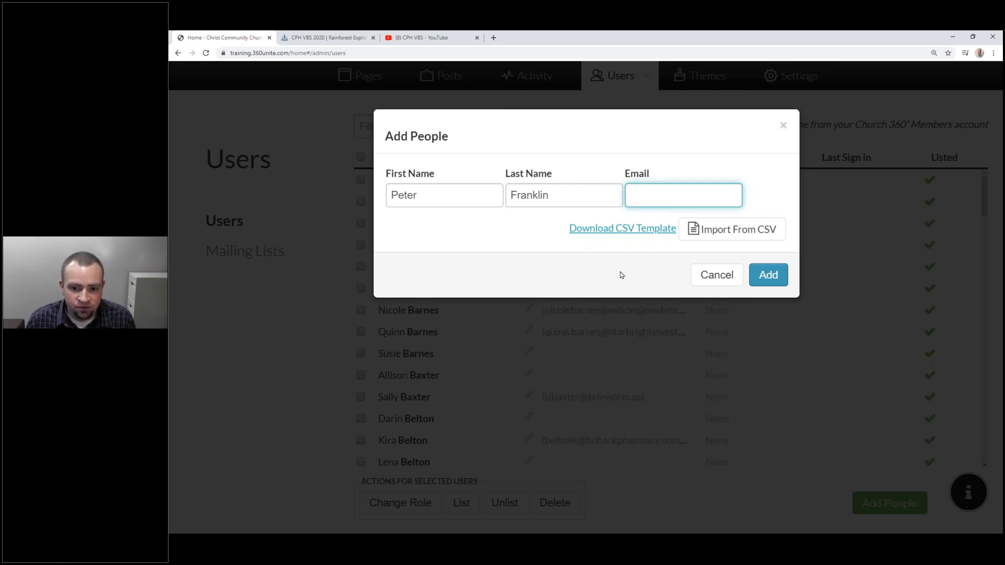
Download the people-import CSV template, open it in Excel, and widen columns A–C.
click(626, 231)
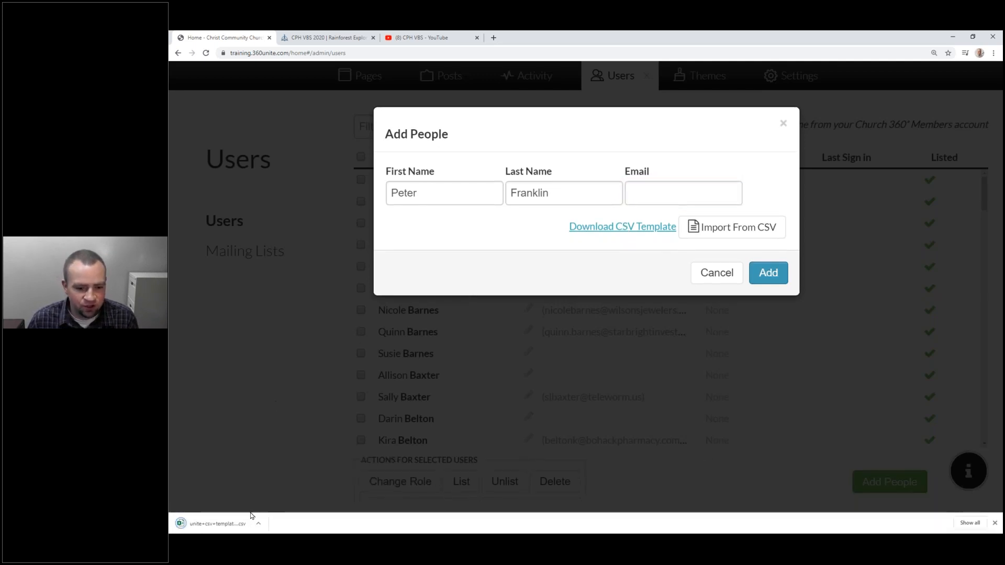
click(233, 524)
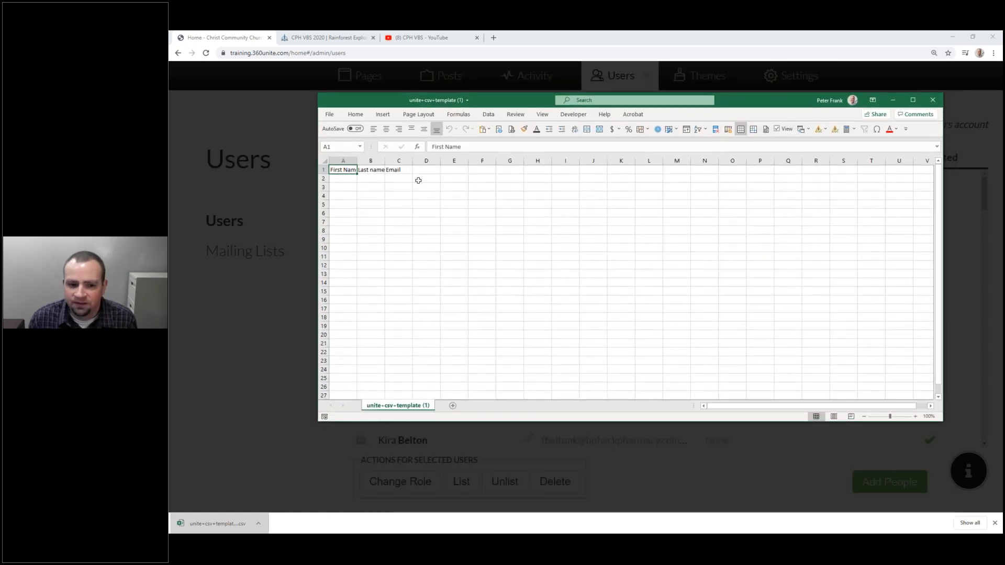
drag(344, 161, 399, 161)
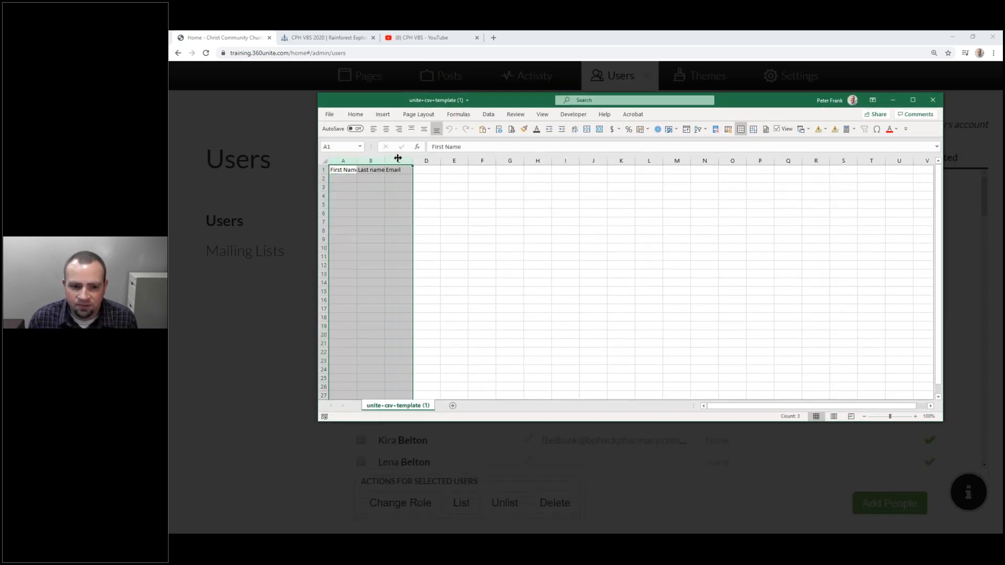
double_click(356, 160)
click(348, 170)
click(396, 170)
click(433, 170)
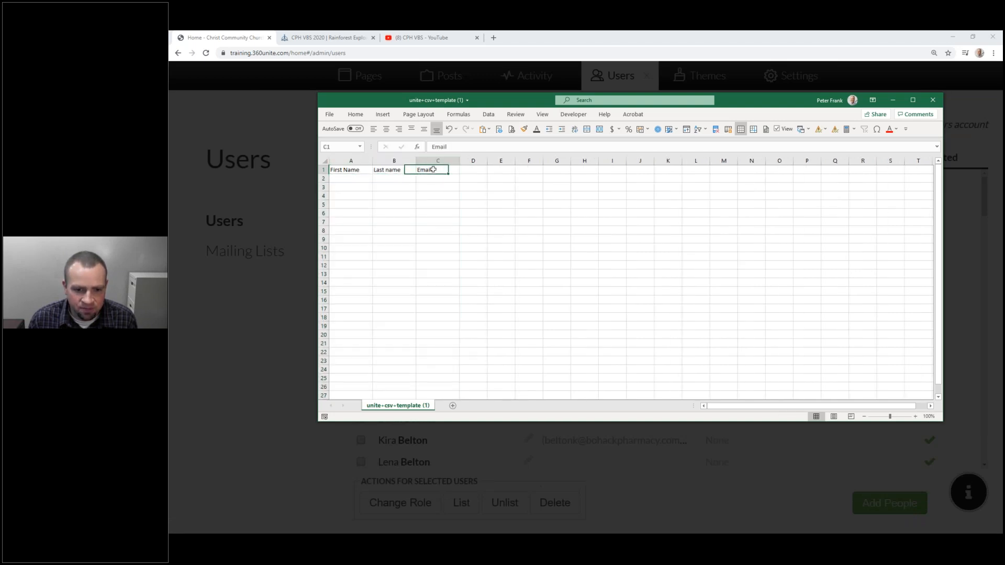
Fill row 2 with the new person's first name, last name and e-mail address.
click(349, 178)
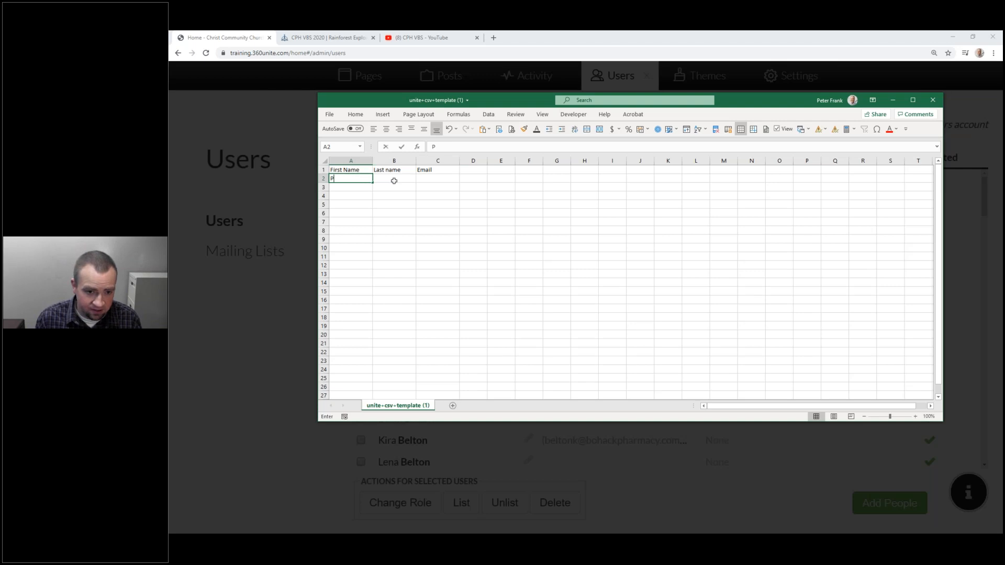
key(Tab)
key(Tab)
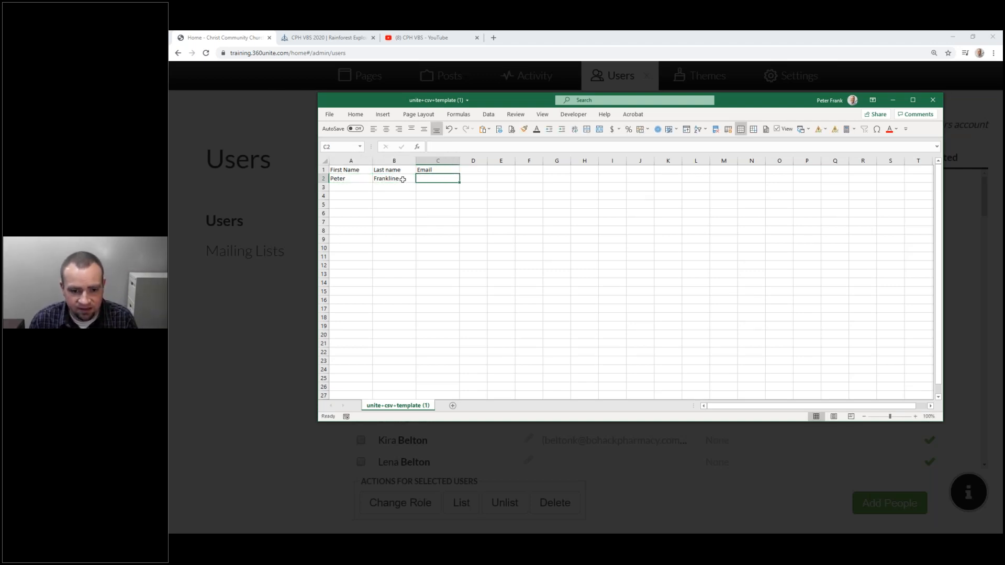
double_click(403, 179)
key(BackSpace)
double_click(448, 179)
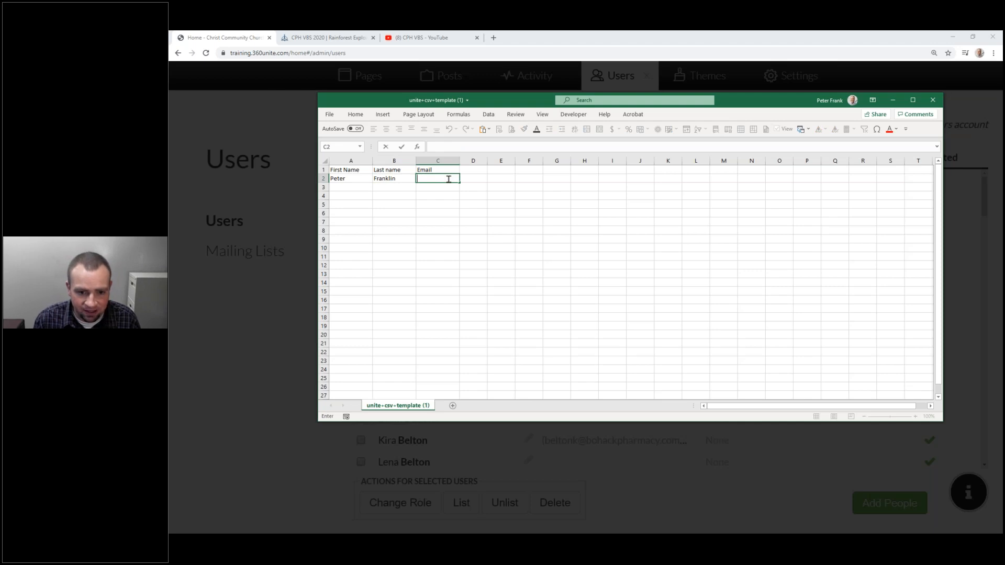
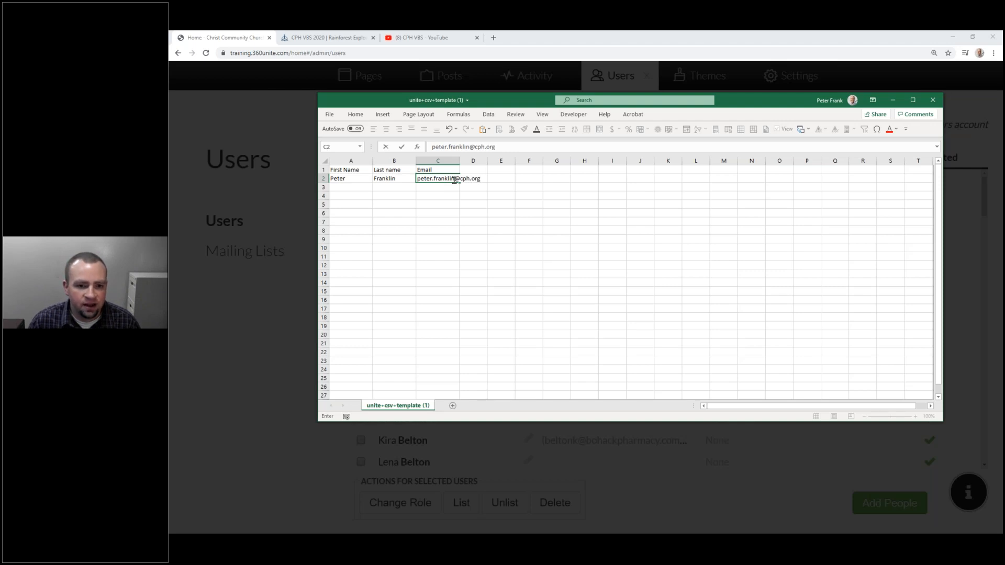
Save the template as a CSV on the Desktop and close the workbook.
click(330, 114)
click(359, 235)
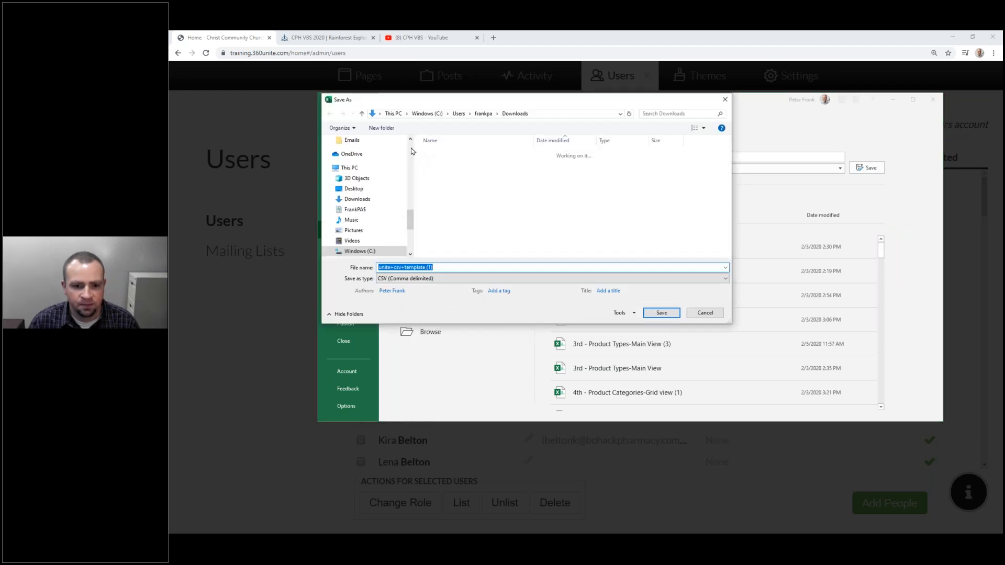
click(411, 149)
click(412, 150)
click(411, 149)
click(411, 148)
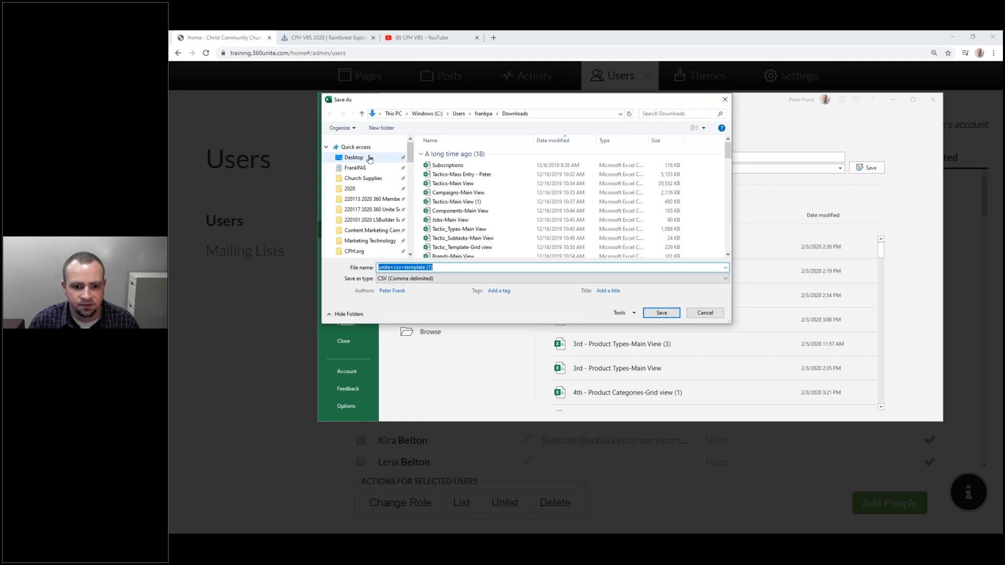
click(369, 158)
click(659, 311)
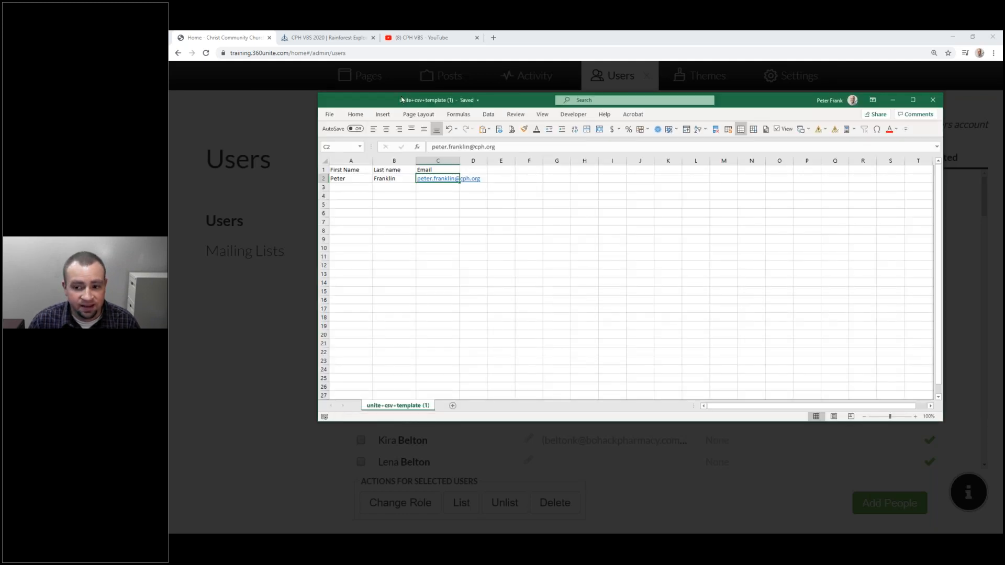
click(933, 100)
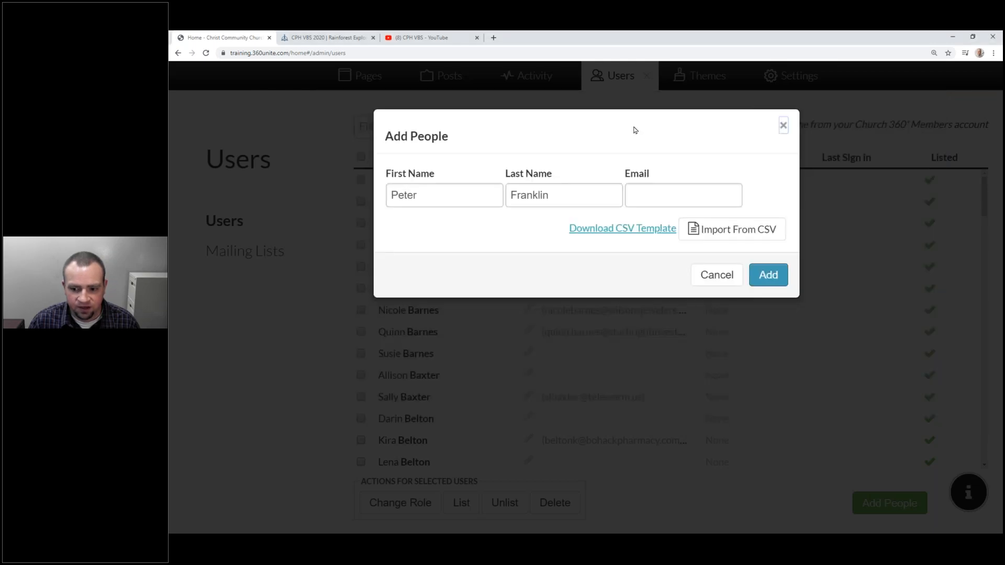
Reopen a blank Add People form and import the saved CSV template from the Desktop.
click(784, 126)
click(908, 501)
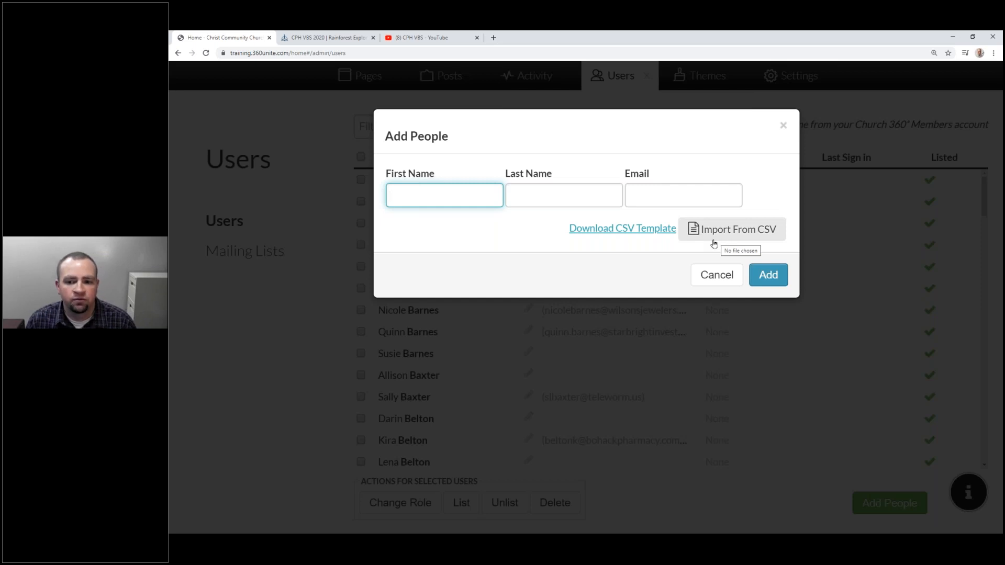
click(735, 230)
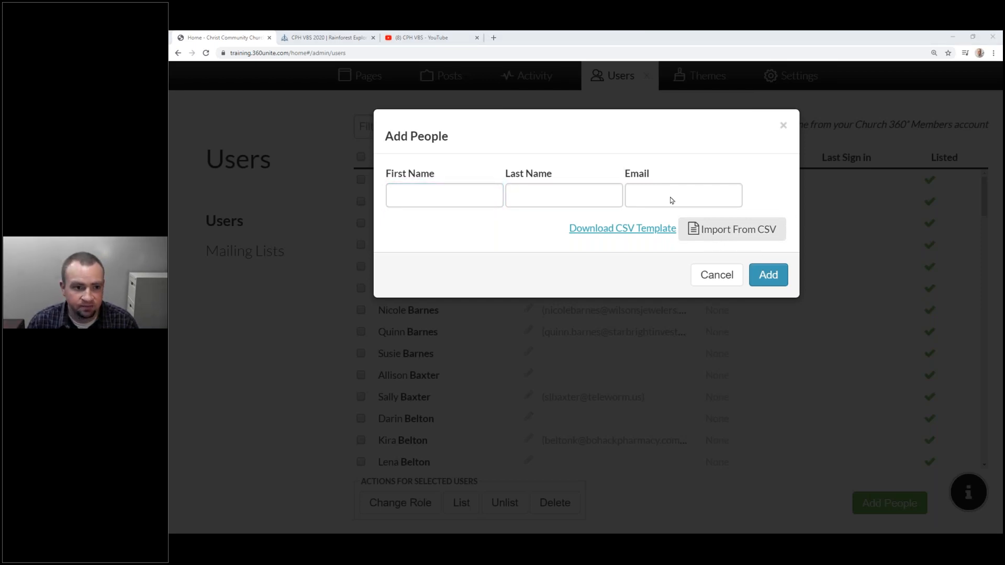
scroll(296, 93, up, 8)
scroll(245, 98, down, 8)
click(244, 91)
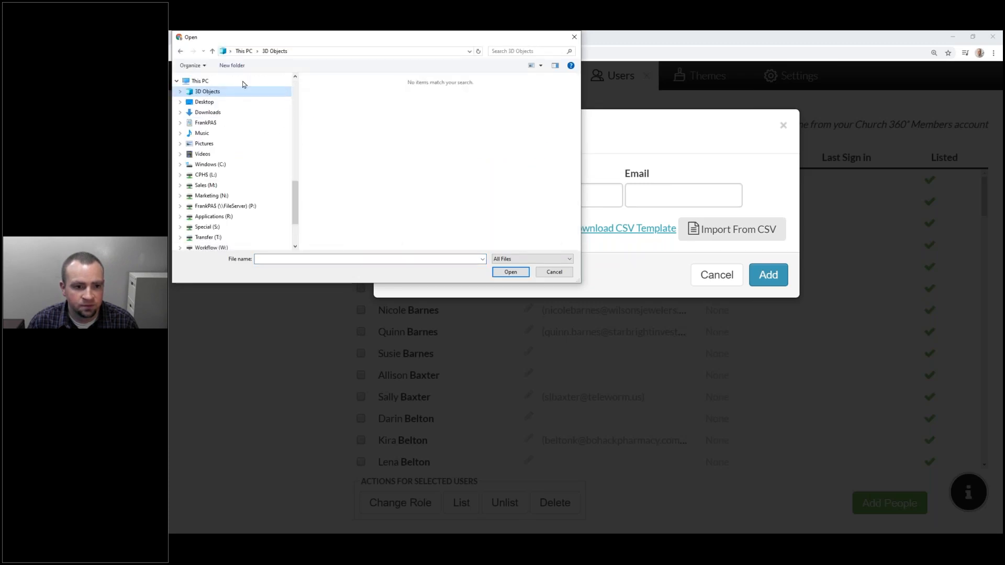
scroll(238, 104, up, 2)
click(224, 171)
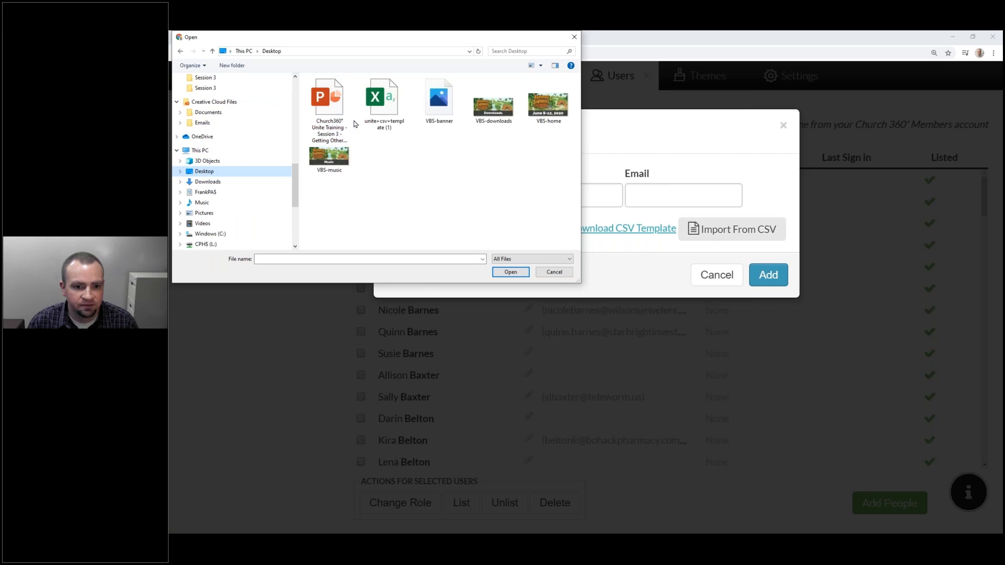
double_click(377, 105)
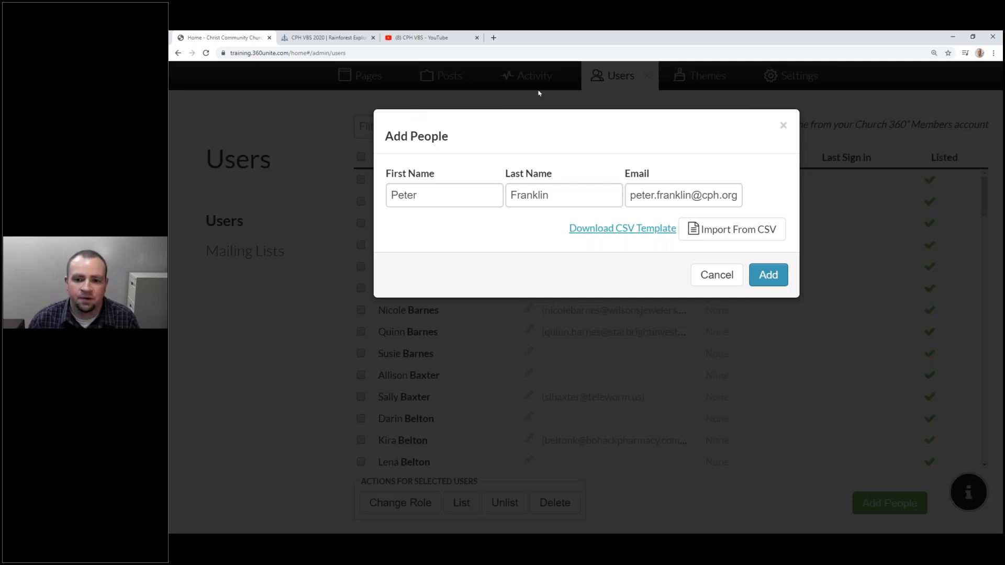
Remove the imported e-mail address from the form before adding the person.
drag(628, 197, 796, 207)
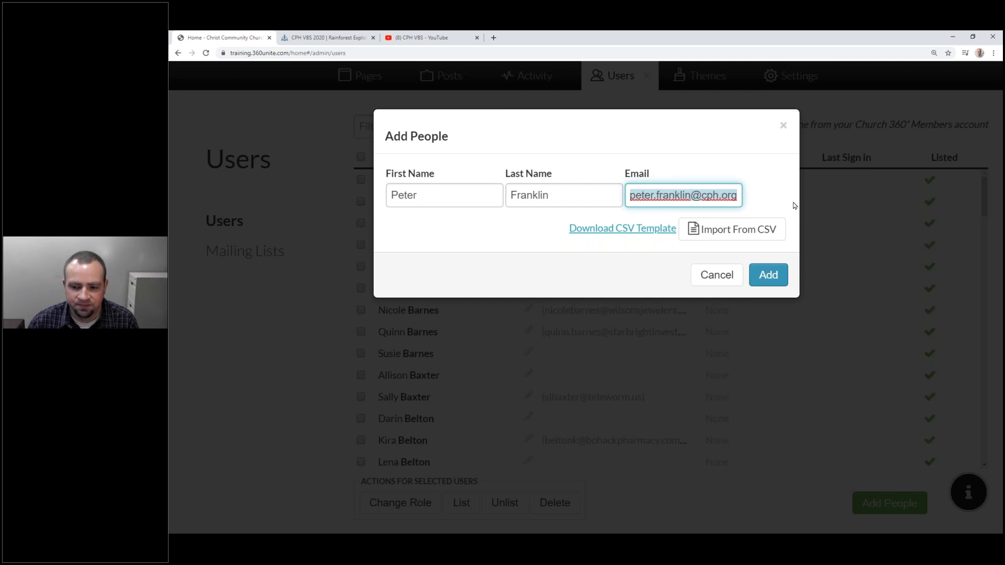
key(BackSpace)
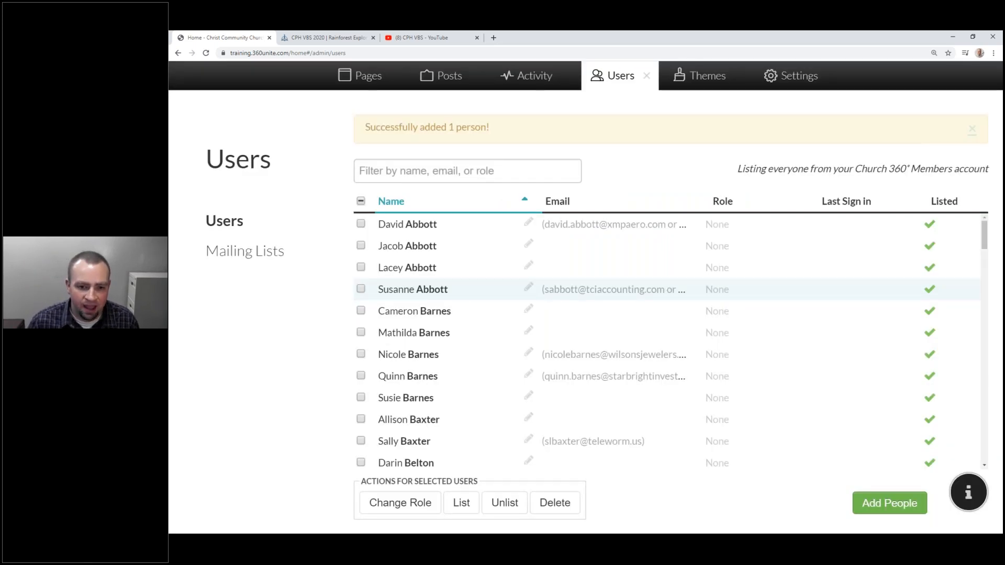
click(393, 173)
Filter the Users list by the new person's surname, then replace the filter with 'ctscomm'.
text(F)
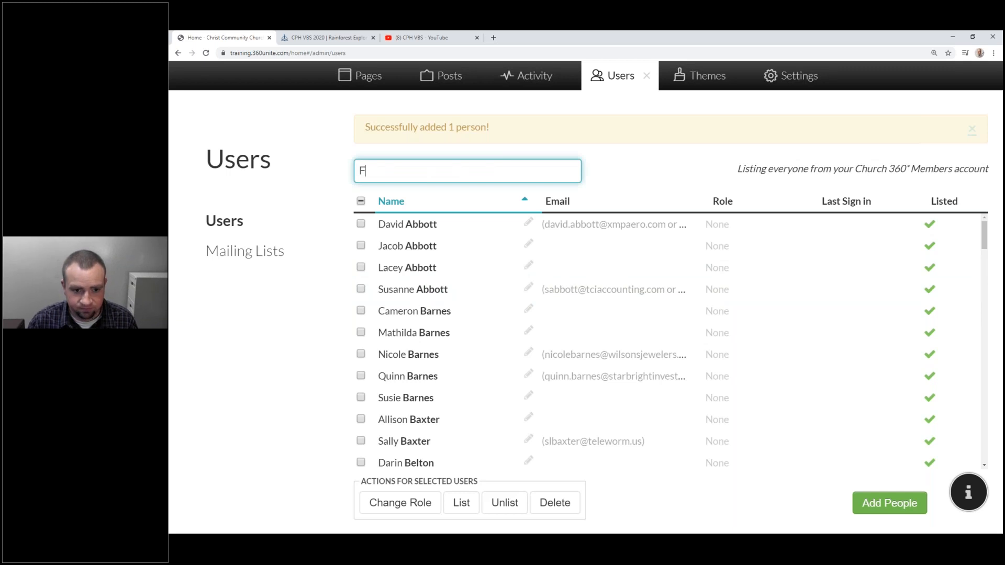
text(ranklin)
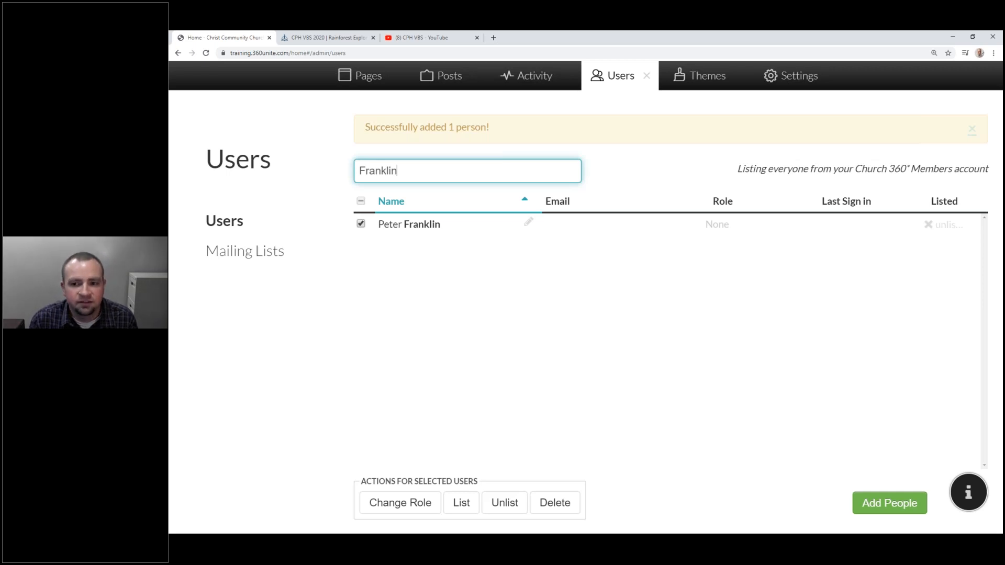
key(ctrl+a)
text(ctscomm)
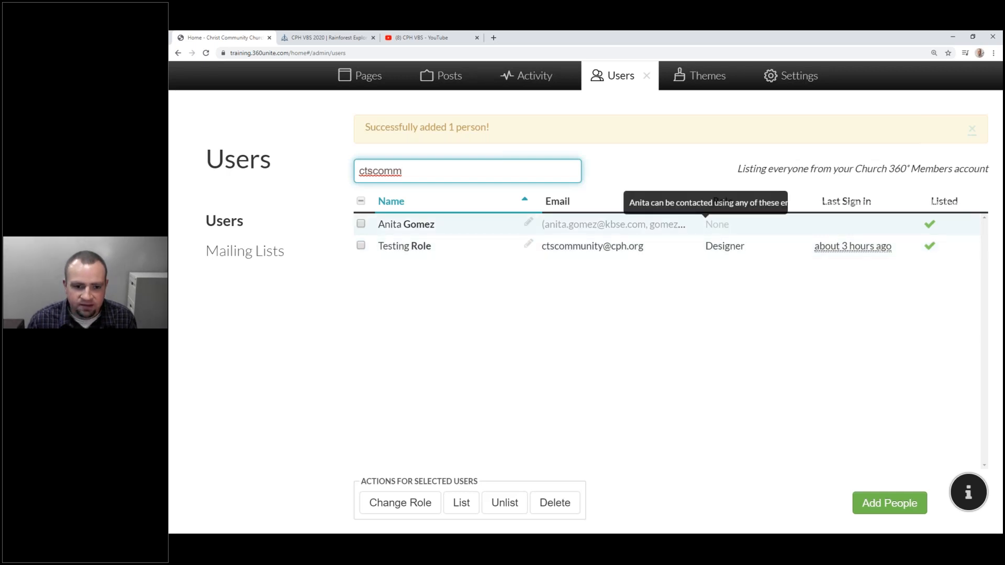
Filter users by a partial surname 'frank', start changing the new user's role, then show the Administrator slide.
key(ctrl+a)
key(BackSpace)
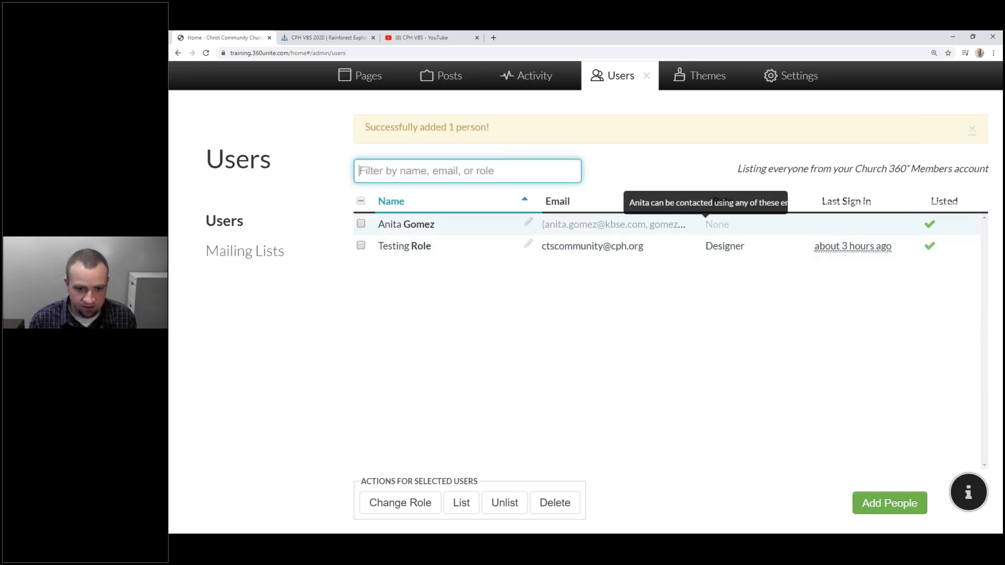
text(frank)
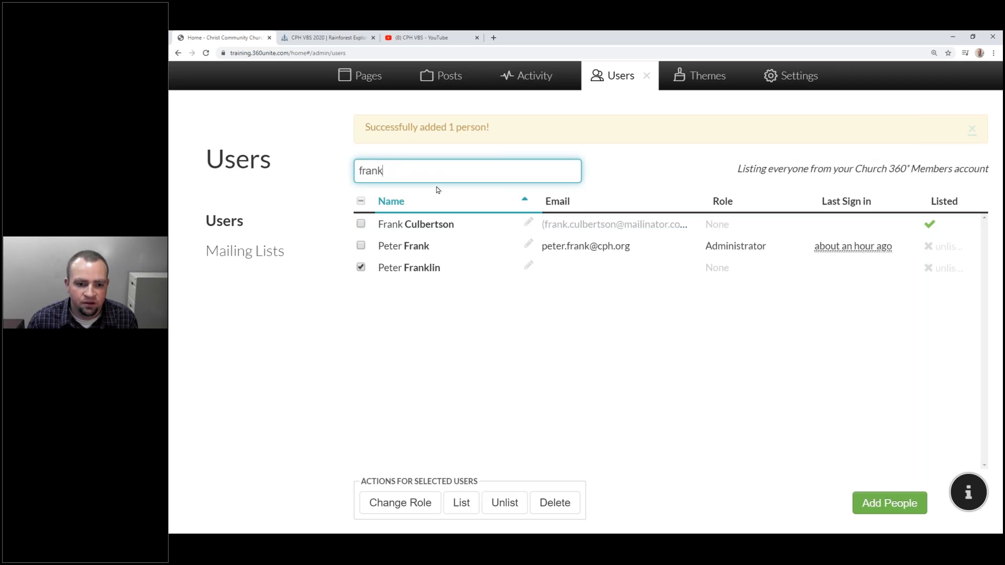
drag(365, 127, 514, 133)
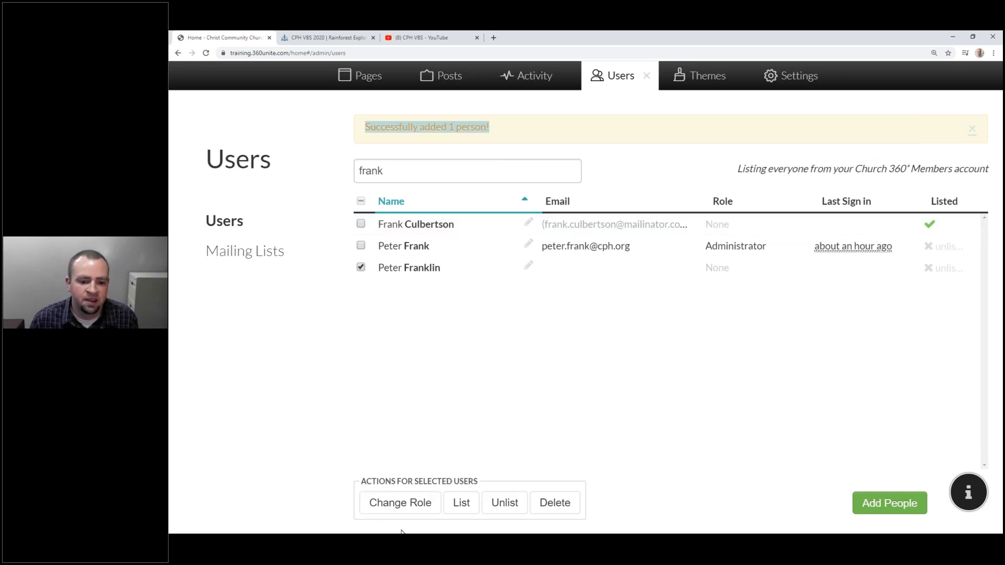
click(387, 507)
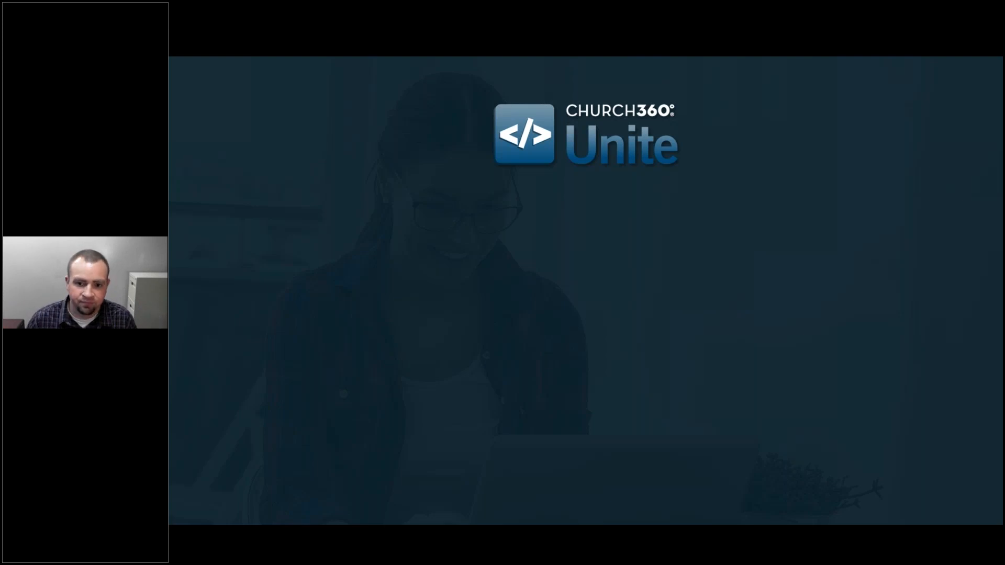
key(Right)
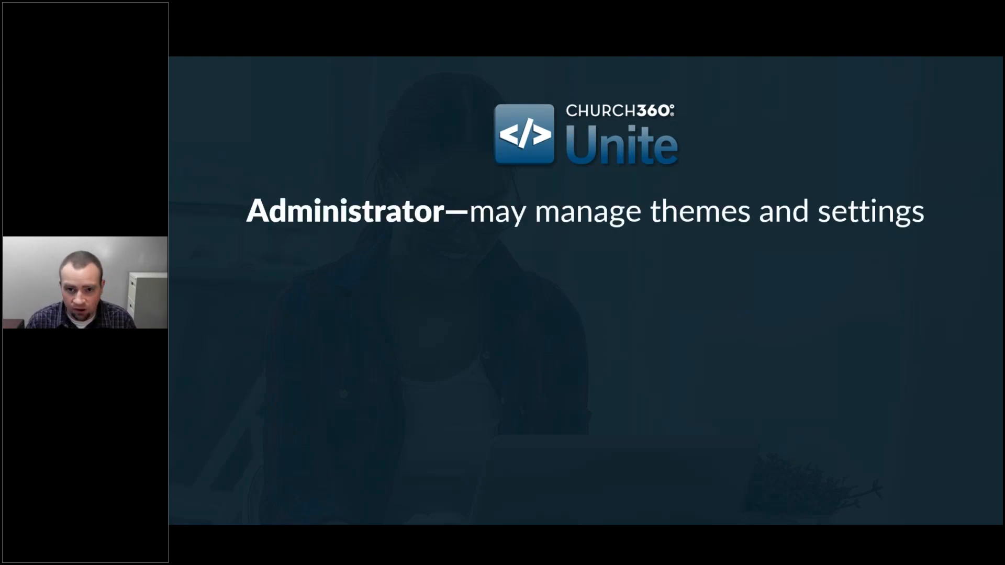
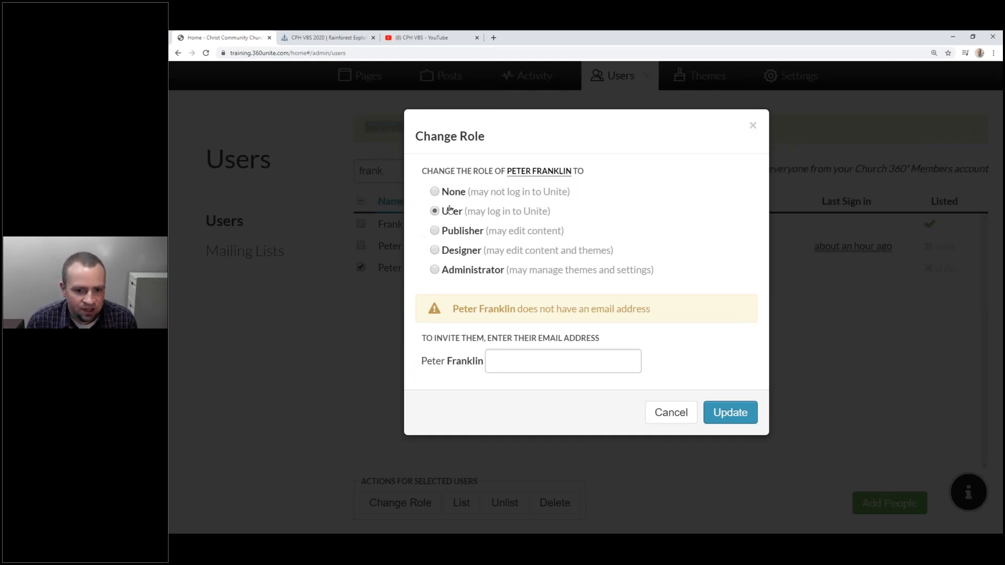
Leave the e-mail-less member's role unchanged, cancel the Change Role dialog, and filter users by 'test'.
click(434, 192)
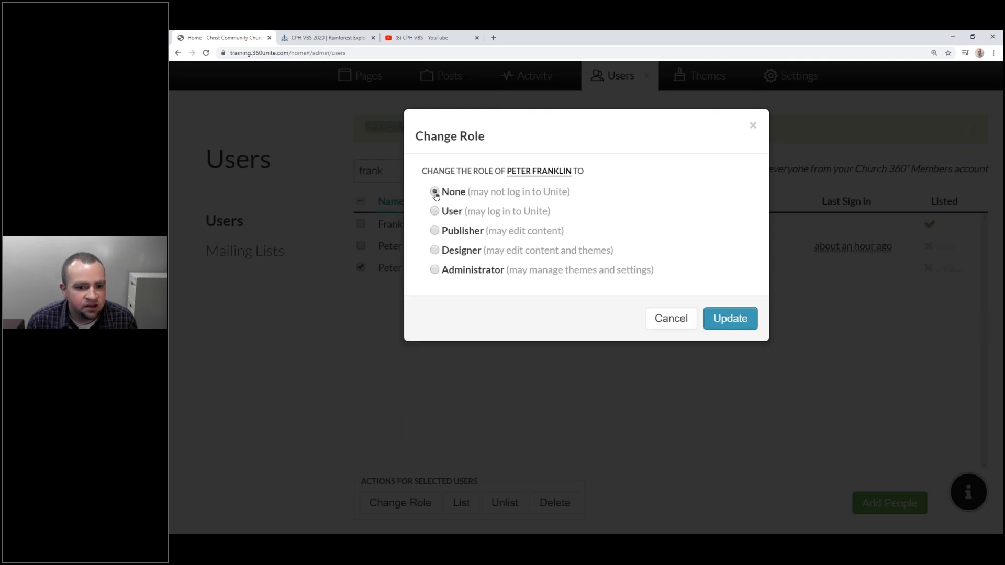
click(434, 212)
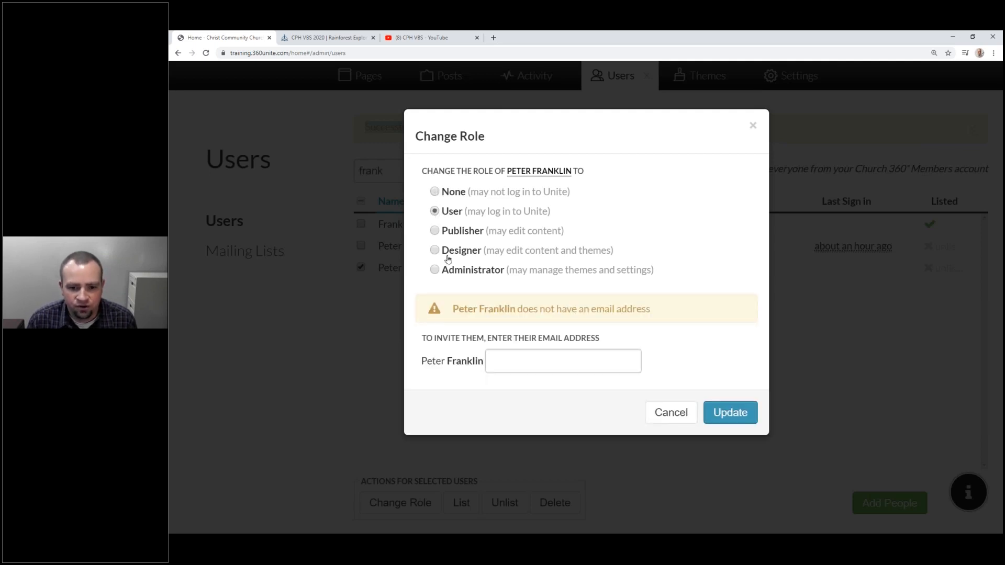
drag(648, 309, 453, 301)
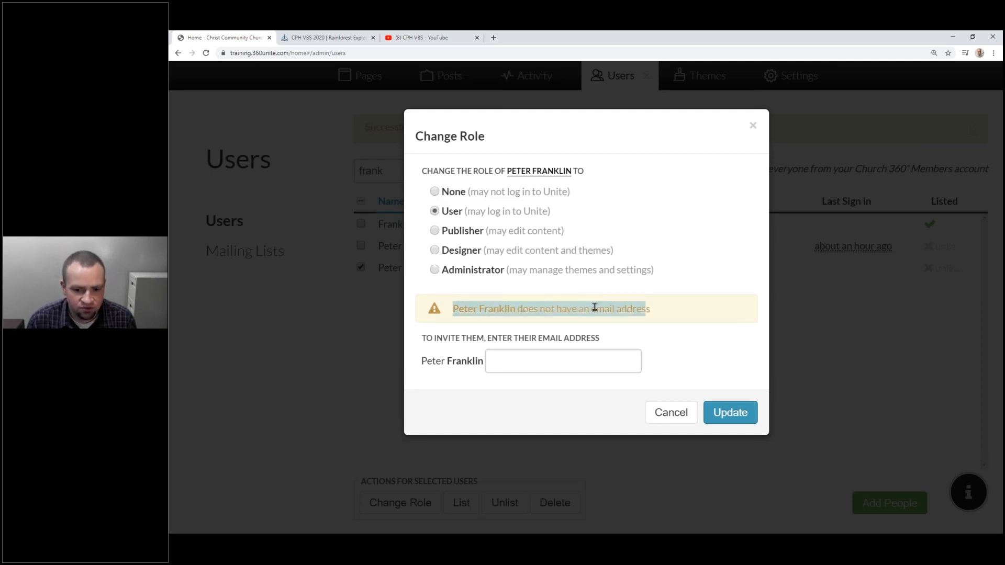
click(613, 311)
click(573, 359)
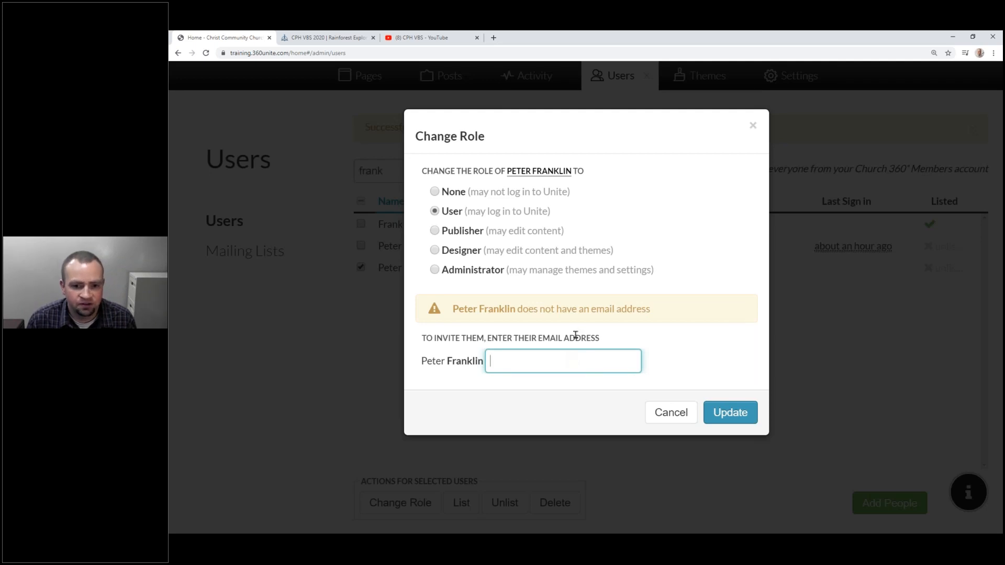
click(662, 415)
text(test)
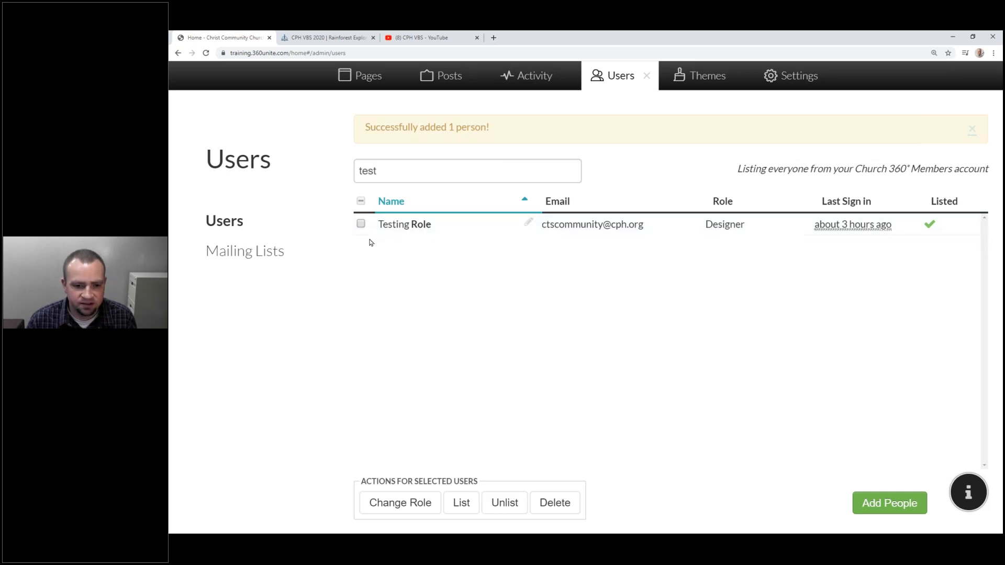
Give the selected test account the Designer role.
click(360, 225)
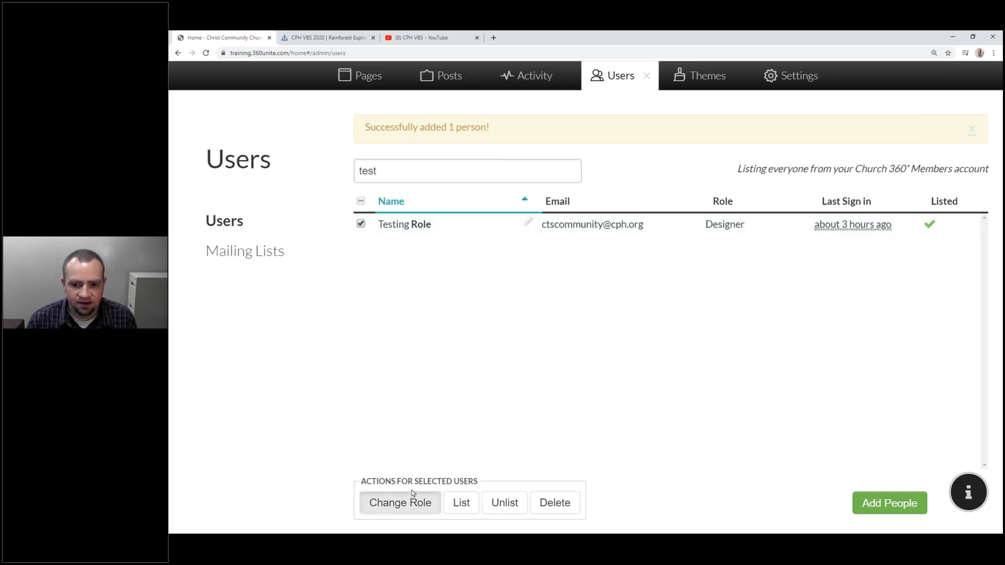
click(411, 499)
click(483, 246)
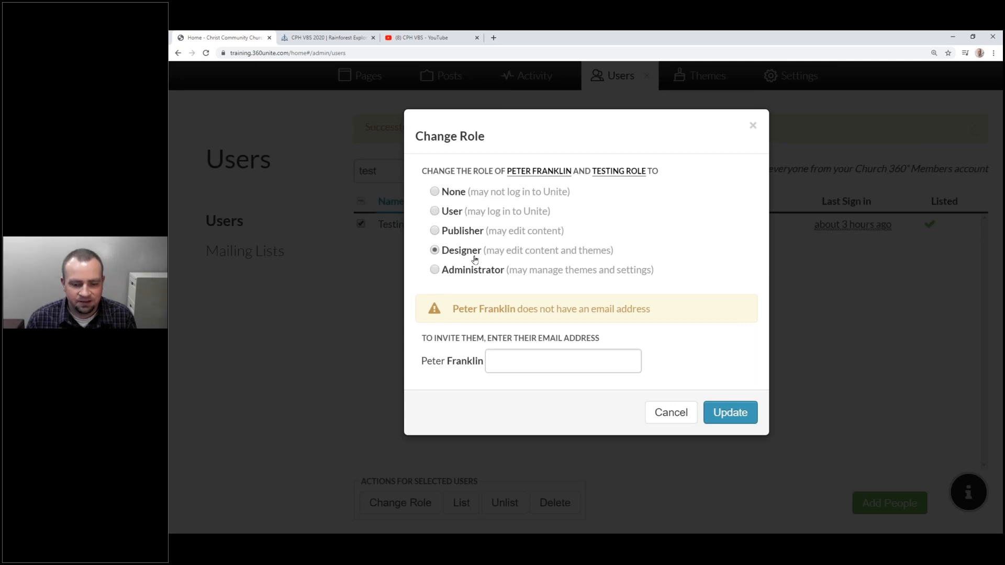
click(731, 412)
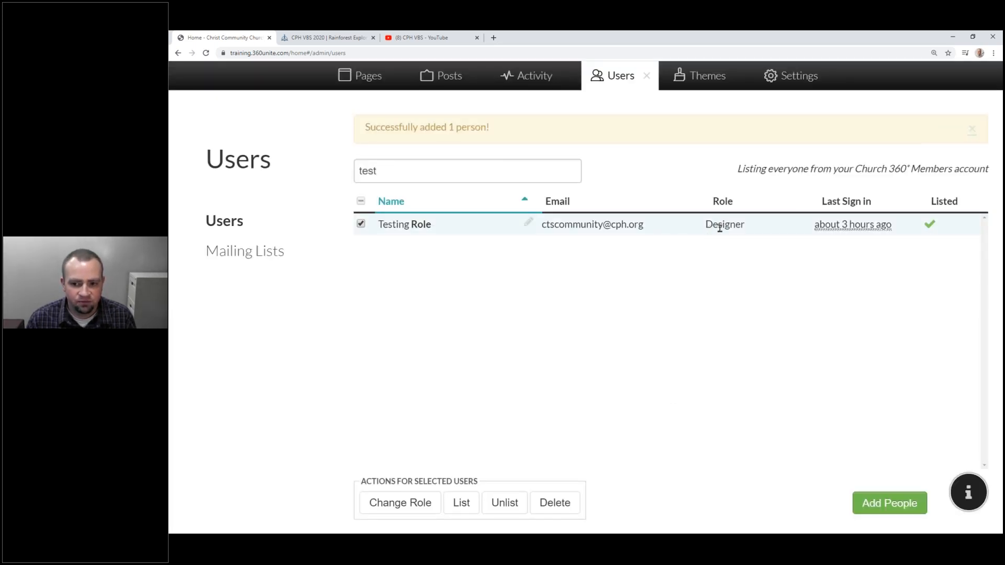
Filter the users by 'CTS' to check the new role, then close the Users panel.
click(439, 176)
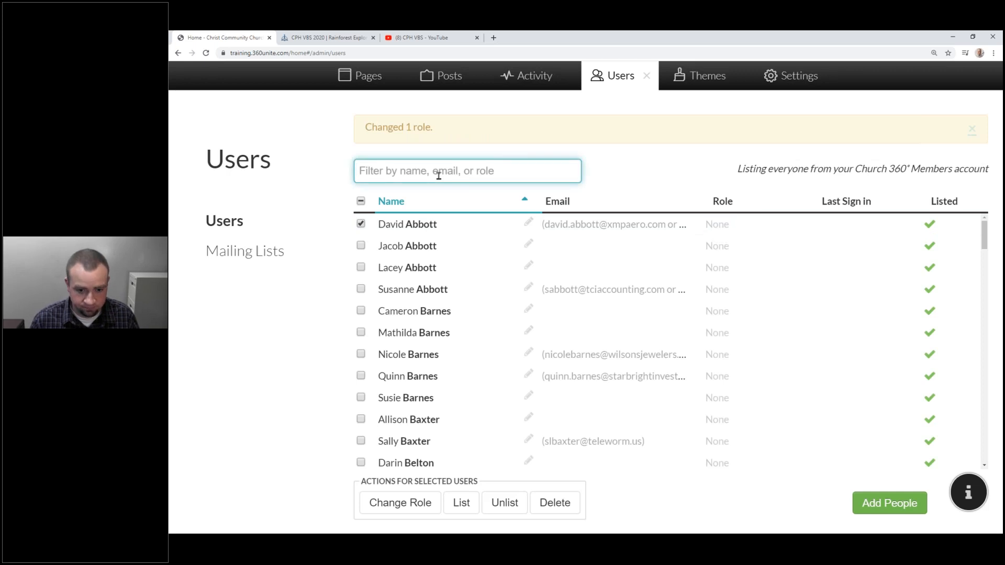
text(C)
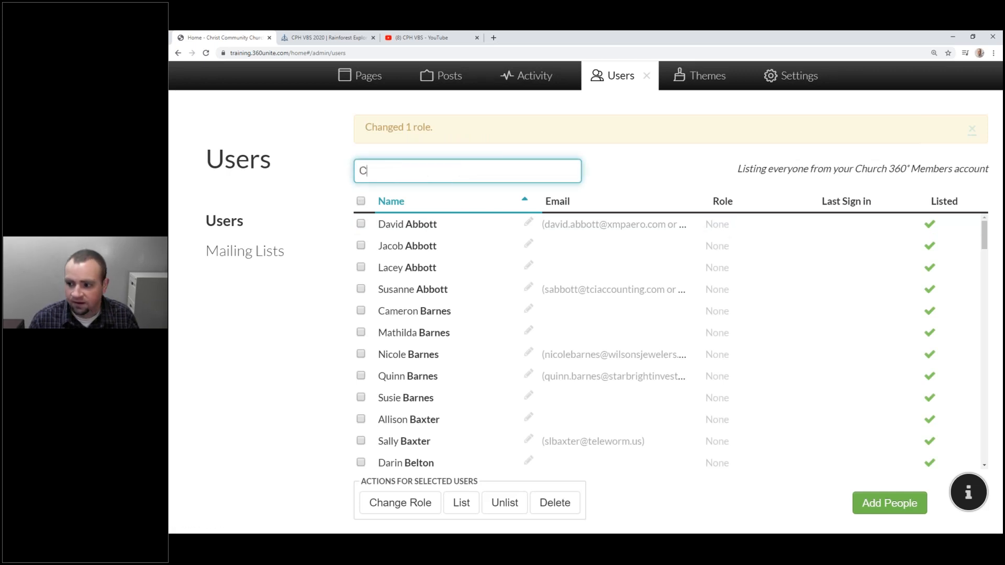
text(TS)
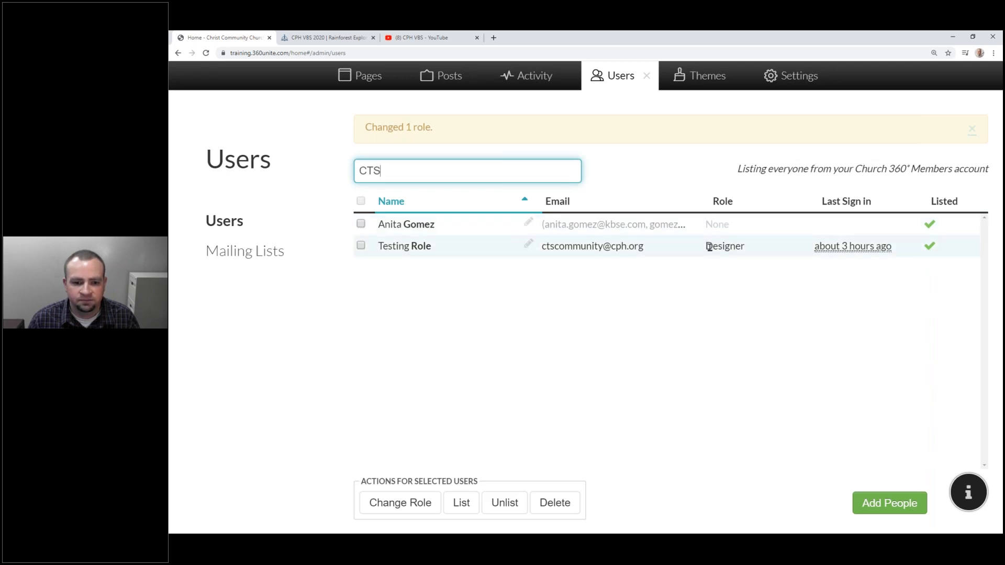
click(652, 80)
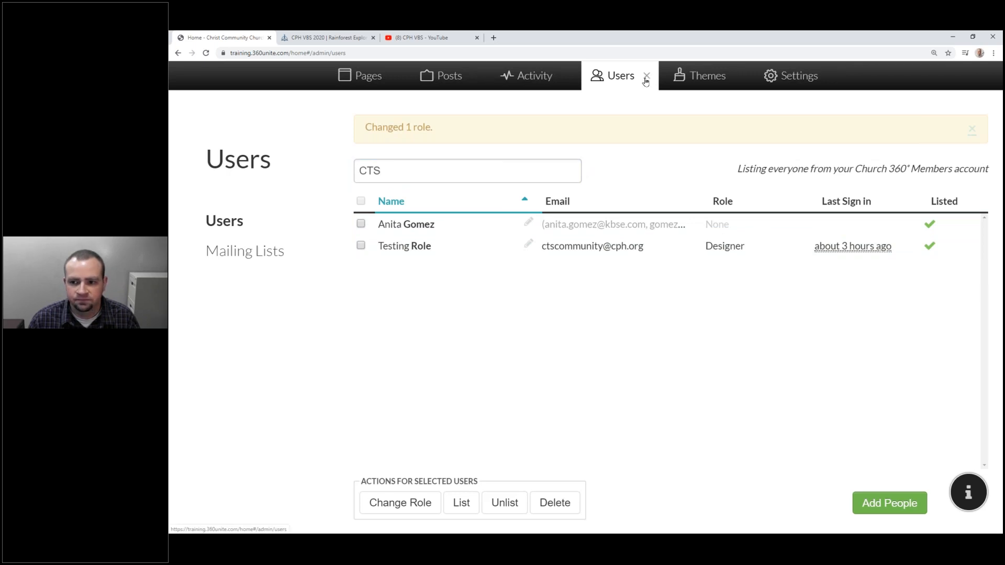
click(646, 82)
mouse_move(948, 115)
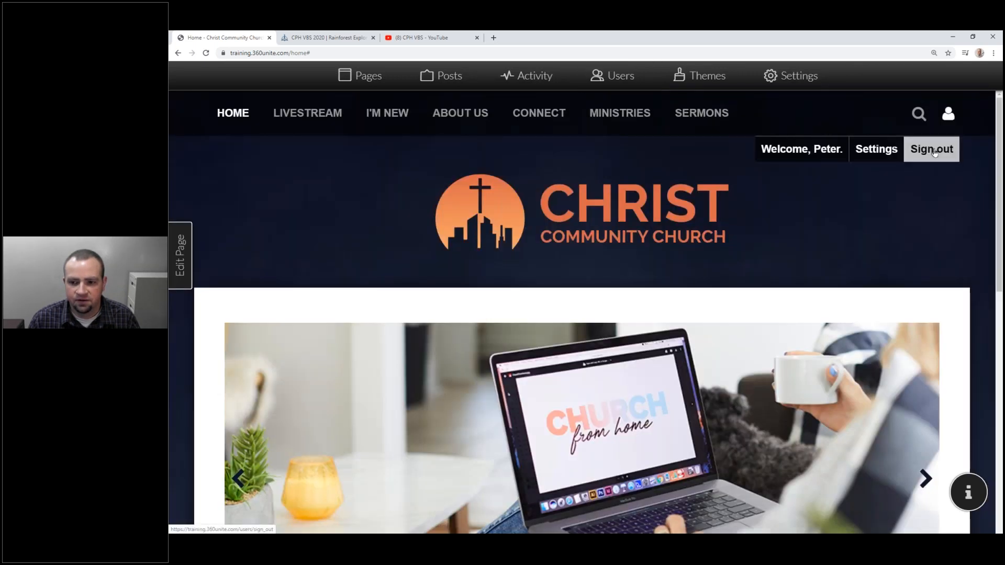
Sign out of the church site and dismiss the signed-out message.
click(934, 150)
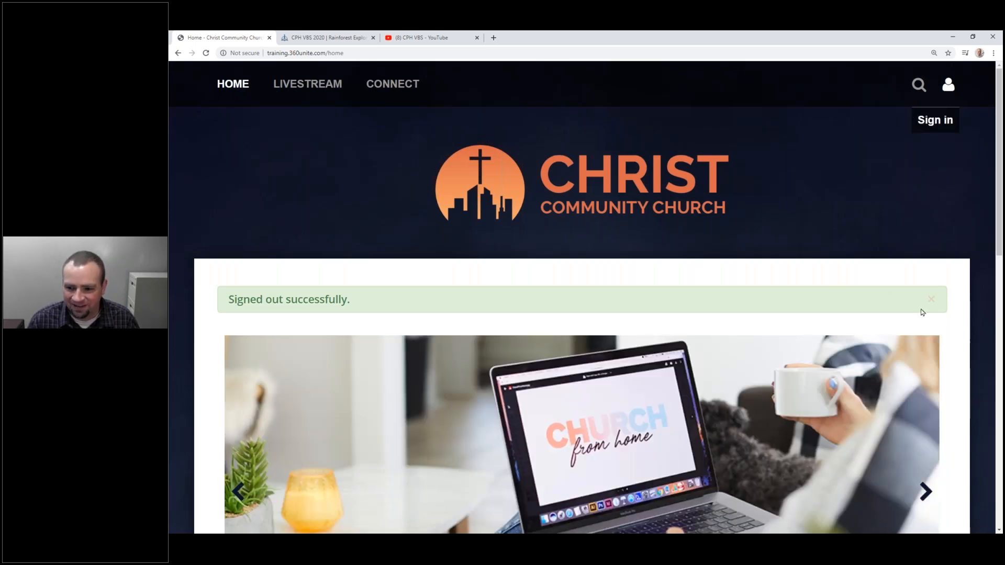
click(930, 299)
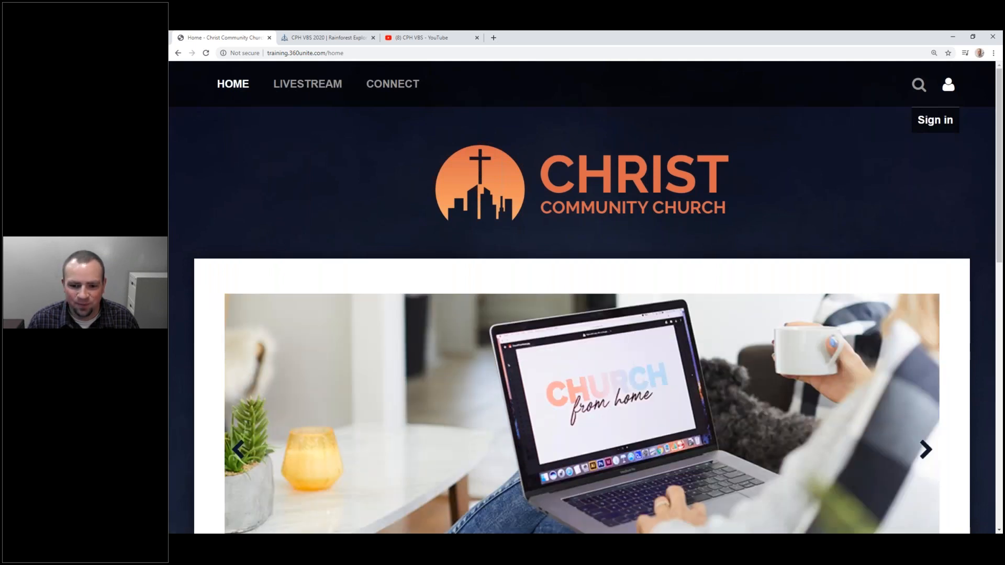
scroll(931, 299, down, 4)
scroll(931, 299, up, 4)
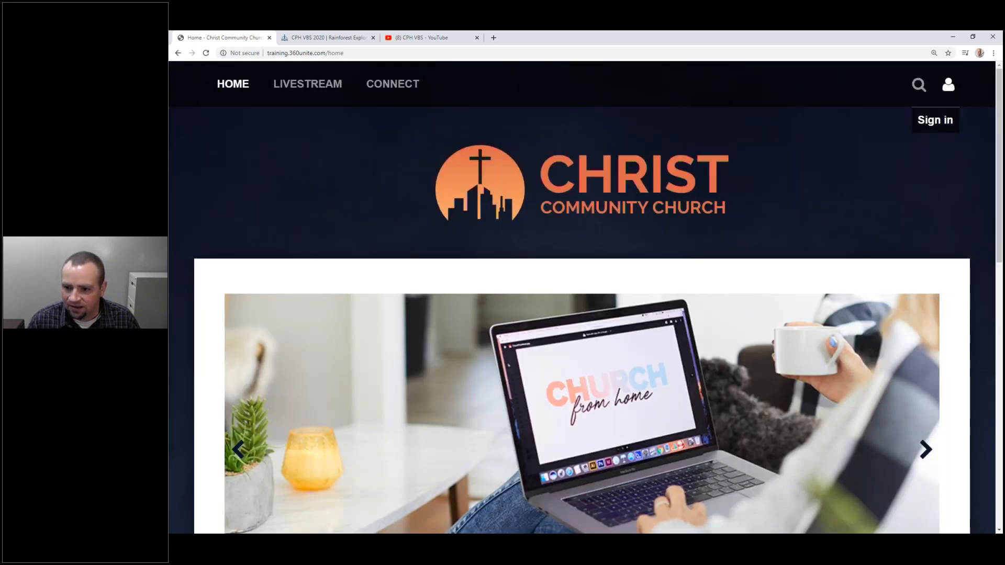
Sign in as the test account with its e-mail address and password.
click(957, 130)
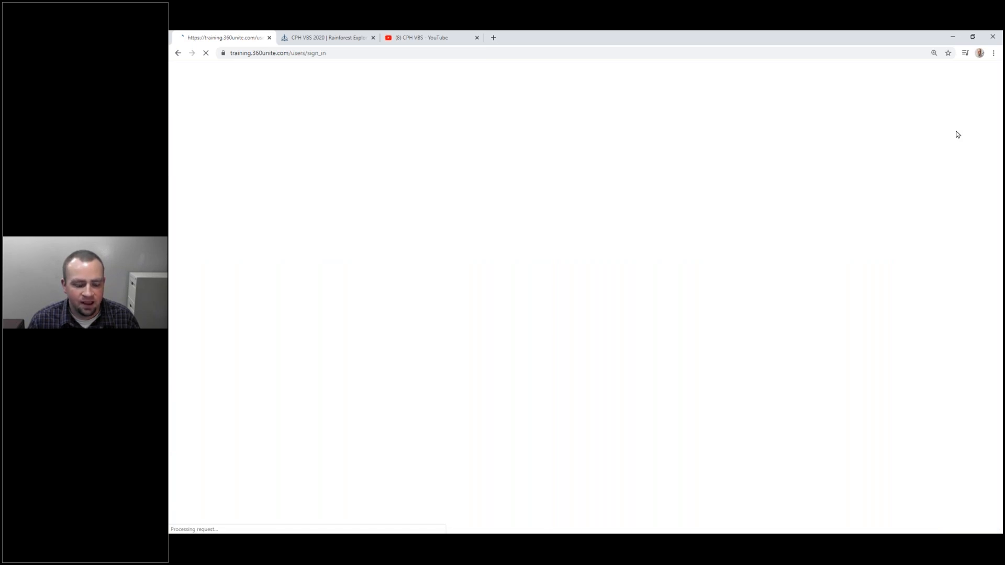
click(279, 322)
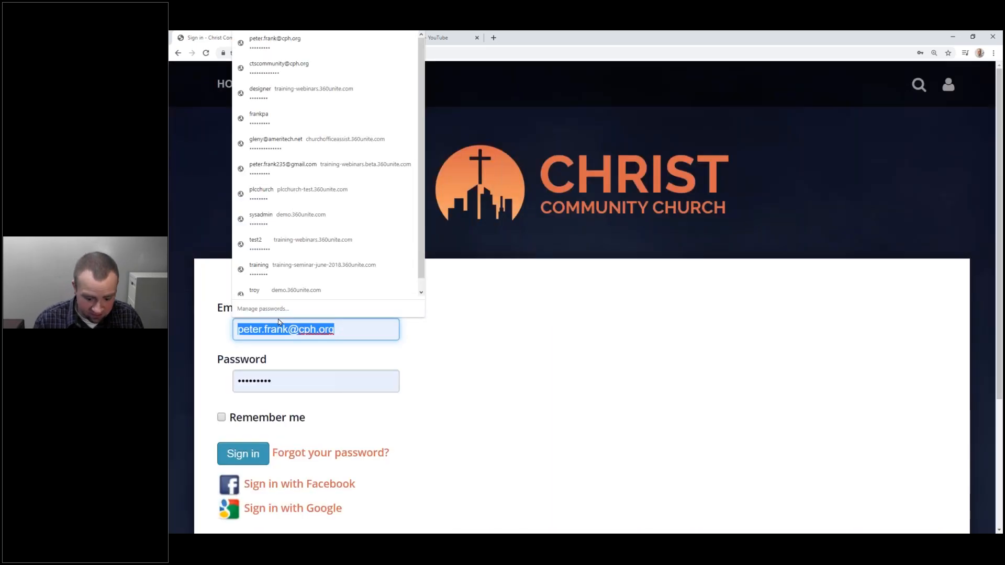
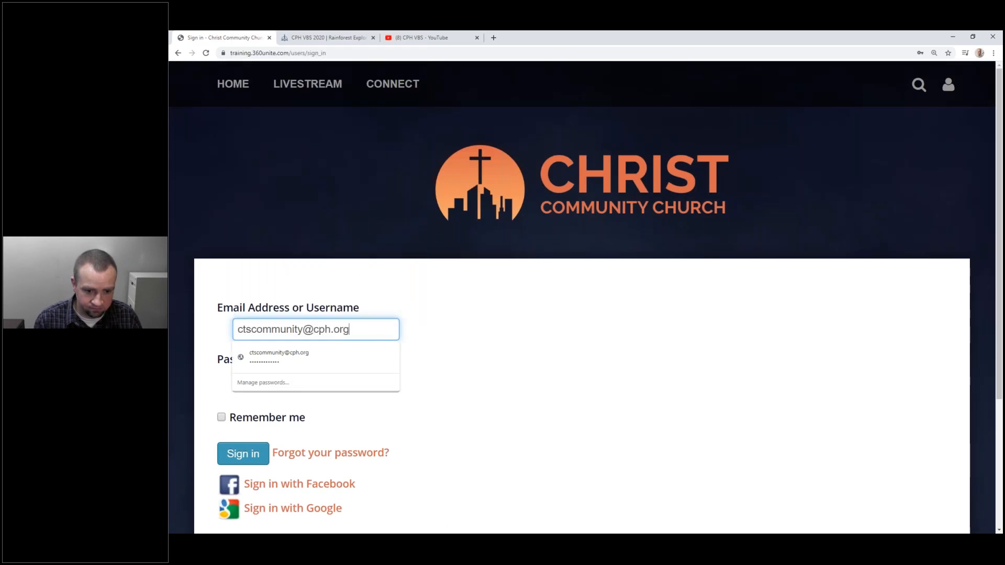
key(Tab)
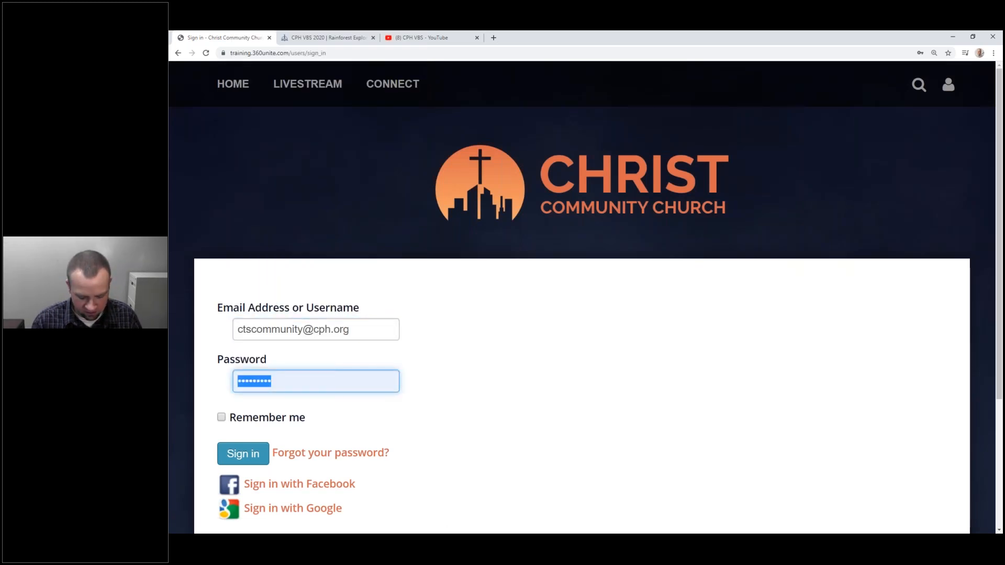
text(•••••••••••••)
key(Return)
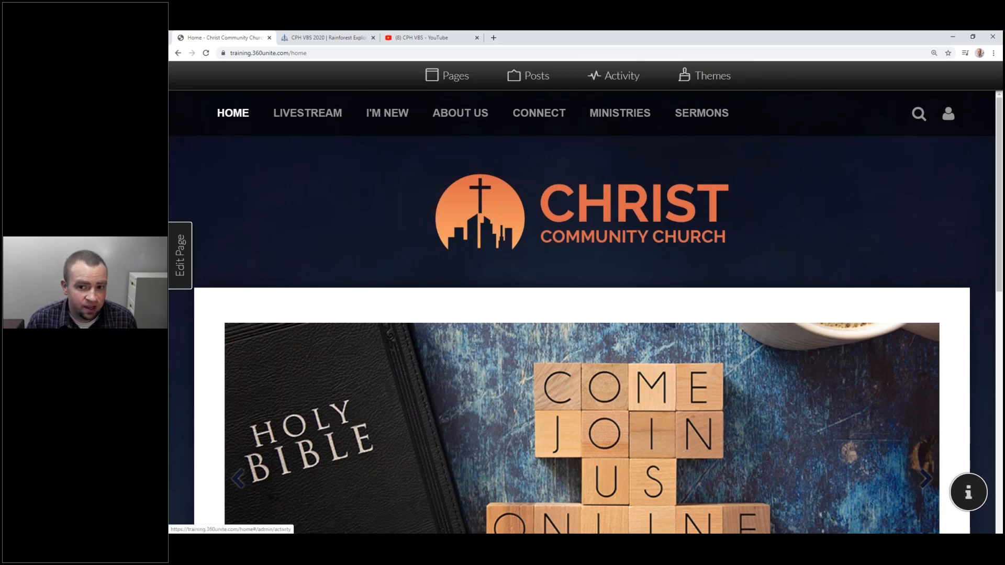
Look through the designer's Themes, Activity, Posts and Pages panels, then close Pages.
click(724, 83)
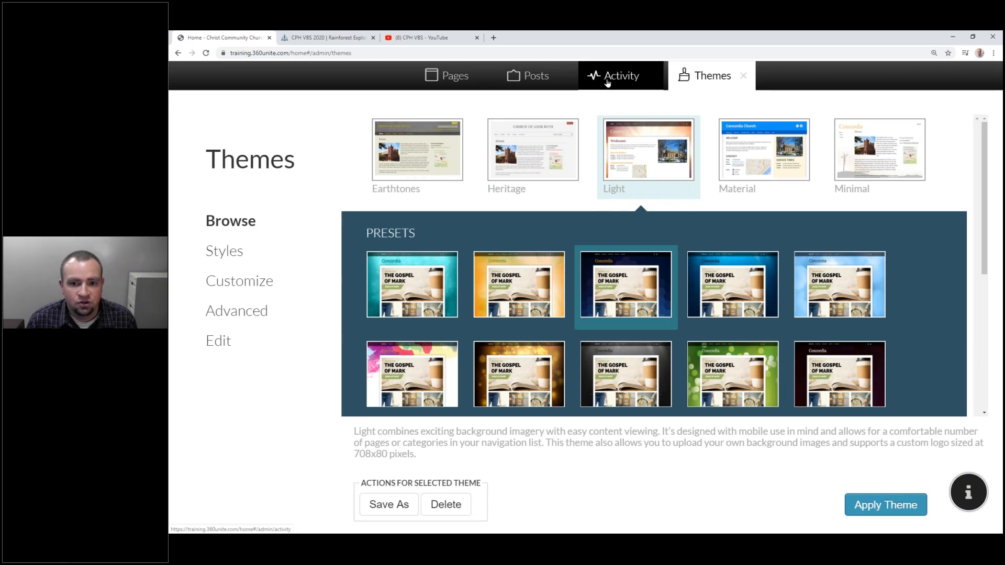
click(607, 81)
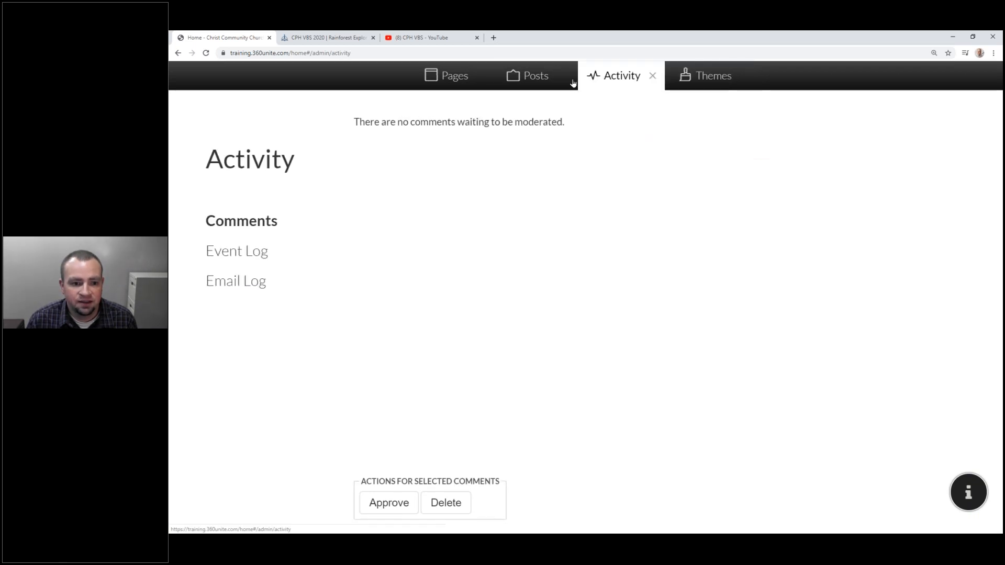
click(543, 82)
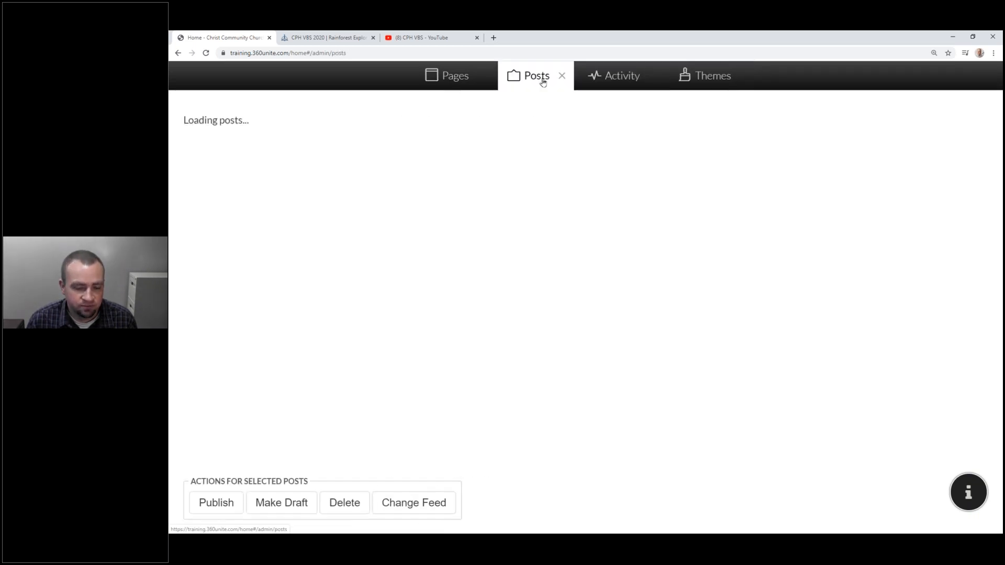
click(474, 84)
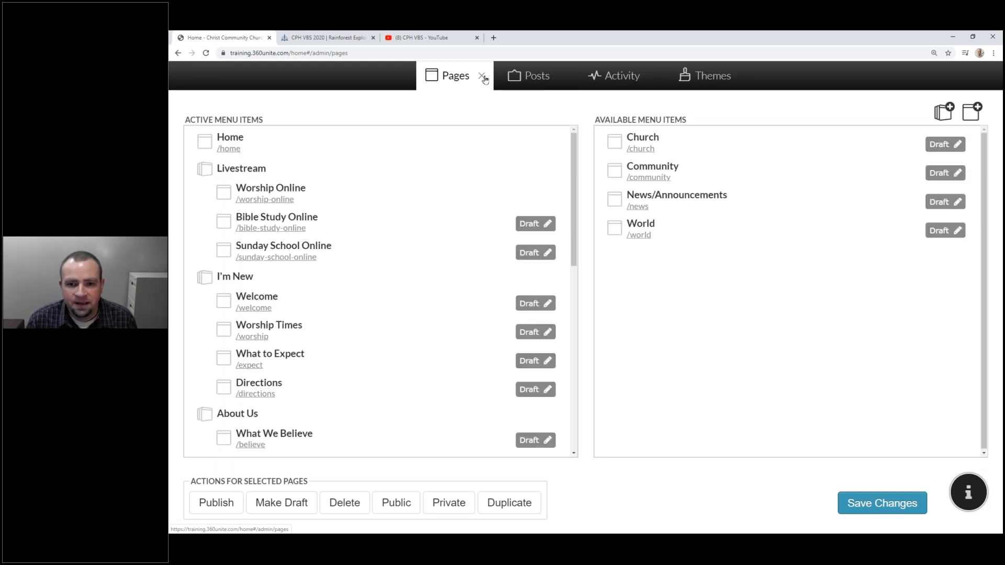
click(482, 77)
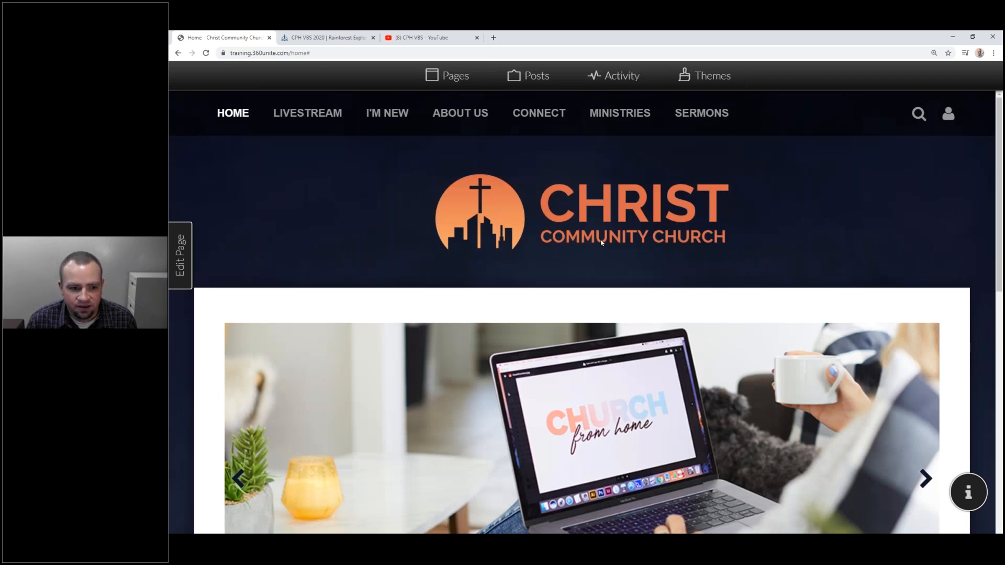
Open the home page's settings sidebar via Edit Page, then close it again.
scroll(603, 242, down, 5)
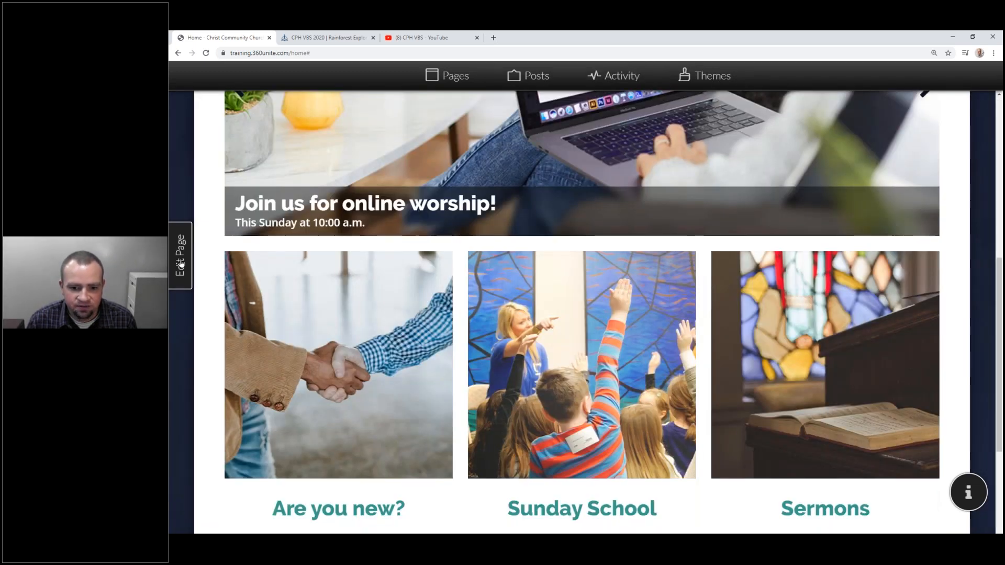
click(180, 257)
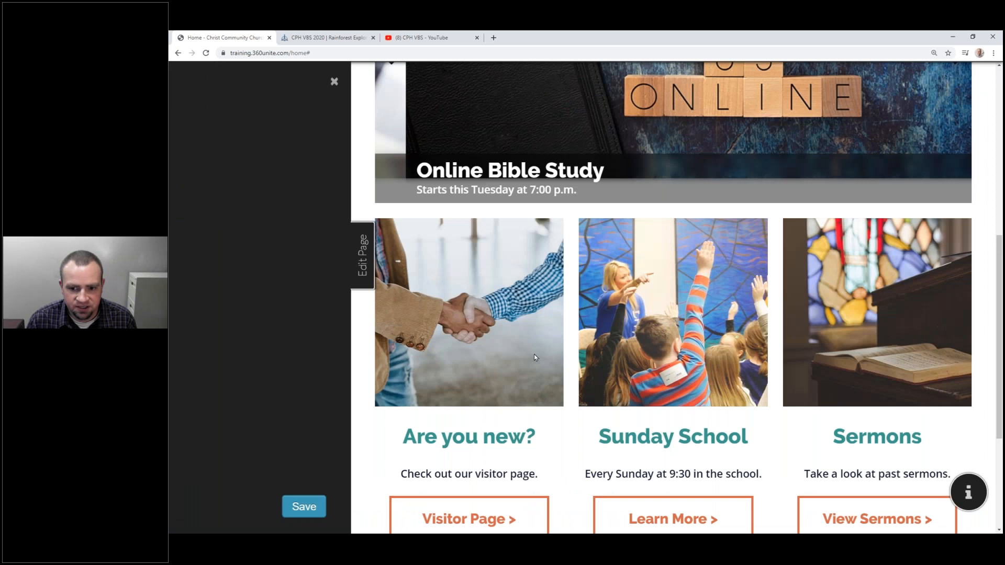
scroll(534, 357, down, 2)
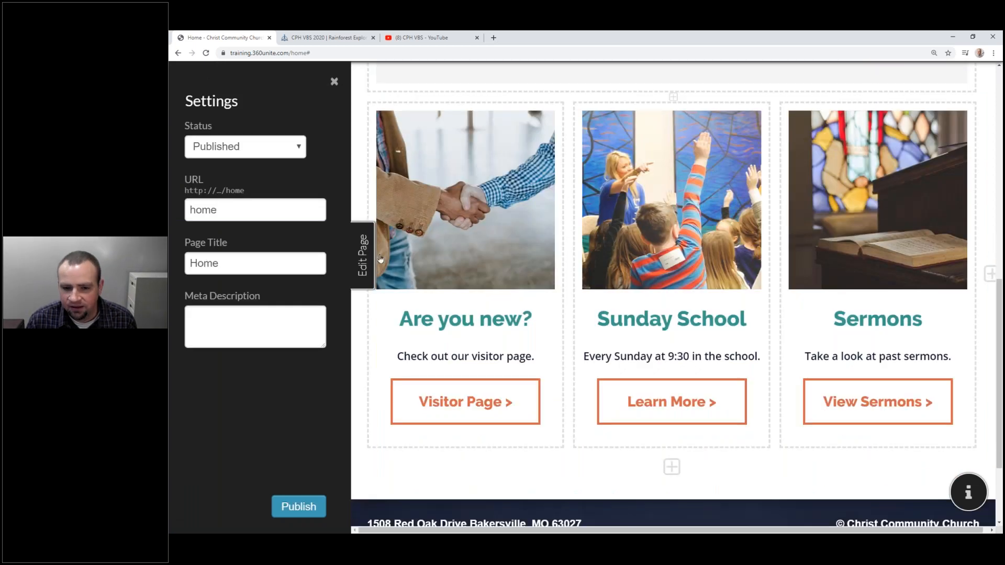
click(380, 258)
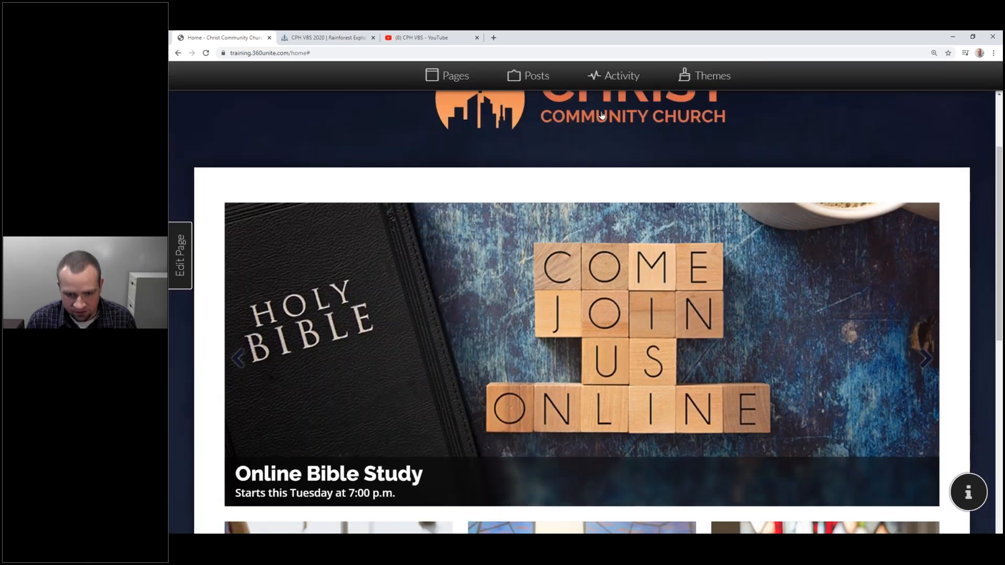
mouse_move(537, 116)
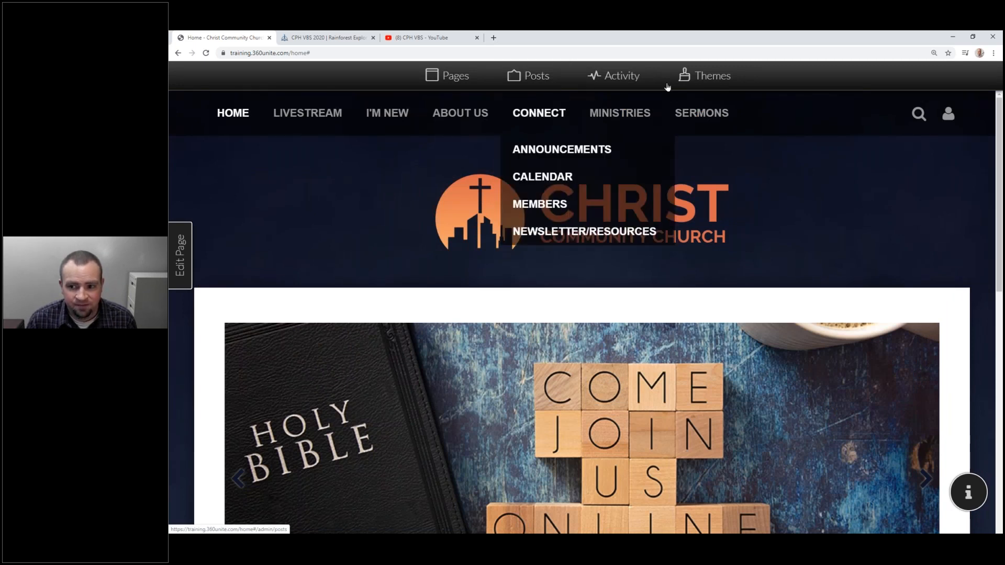
Sign out and sign back in with the main administrator's e-mail and password.
mouse_move(950, 116)
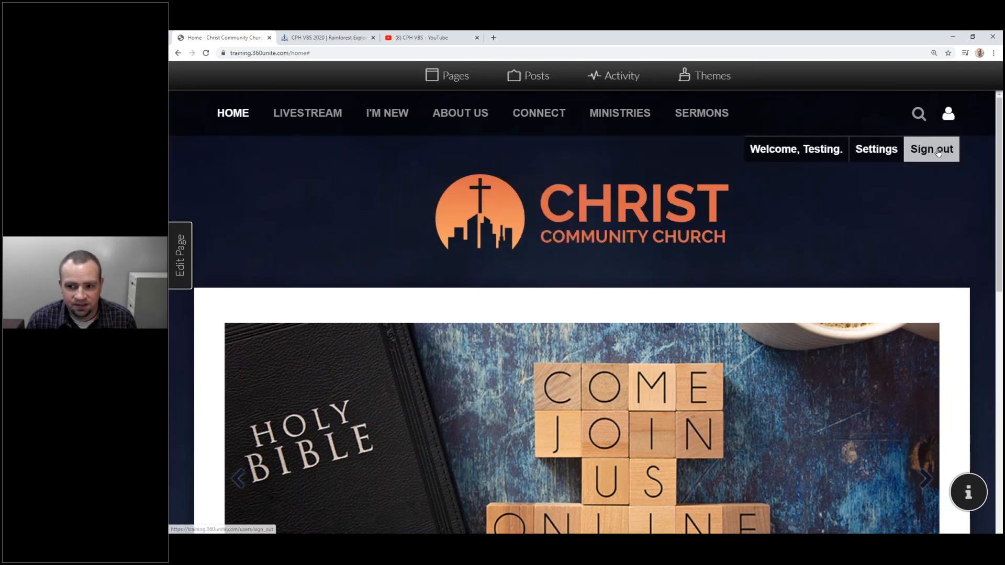
click(933, 149)
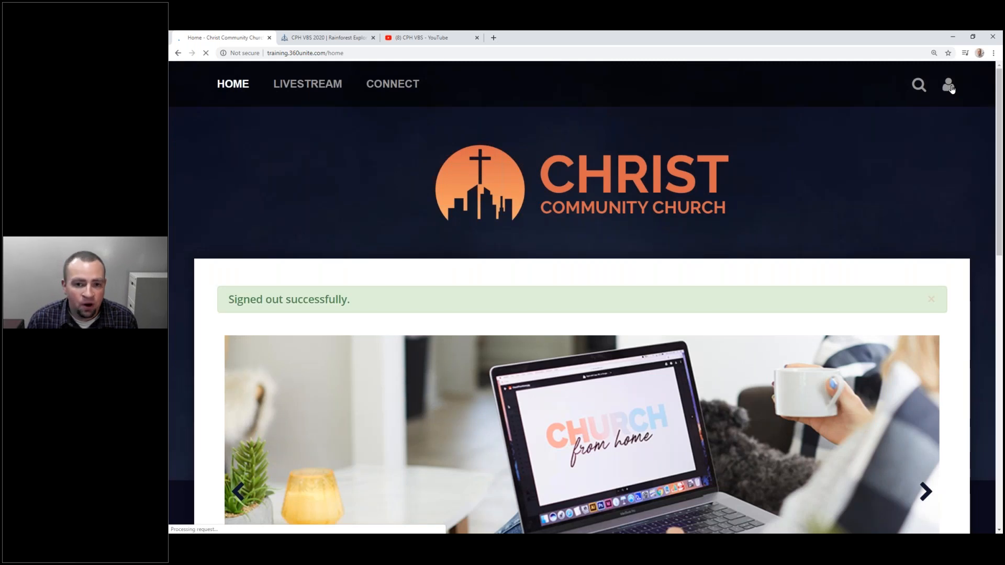
click(949, 86)
click(934, 119)
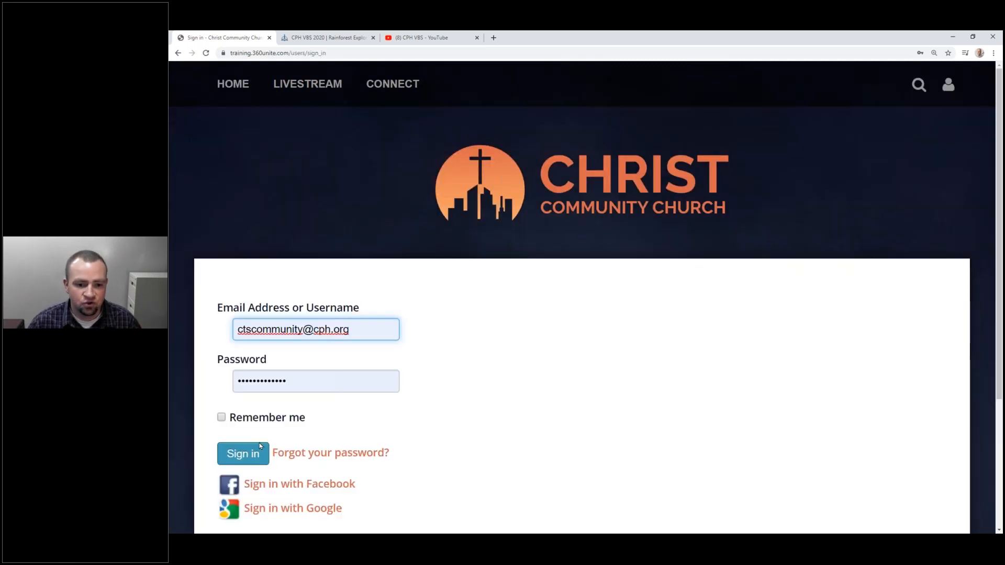
click(215, 318)
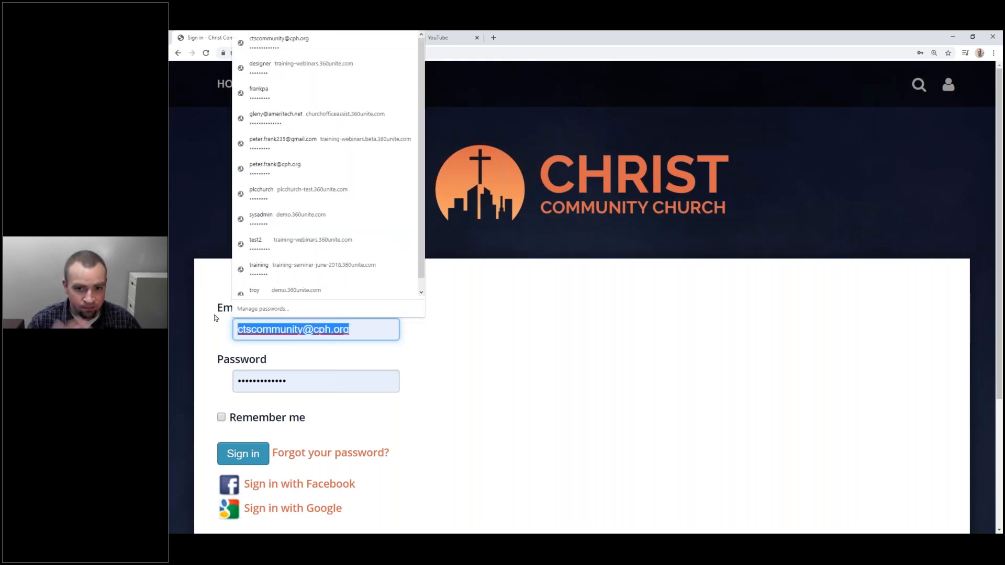
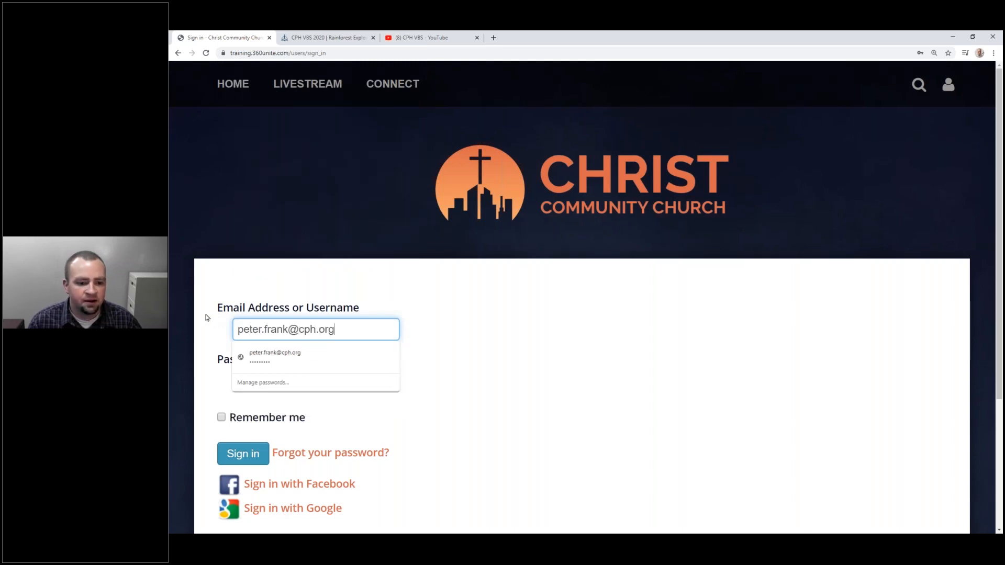
key(Tab)
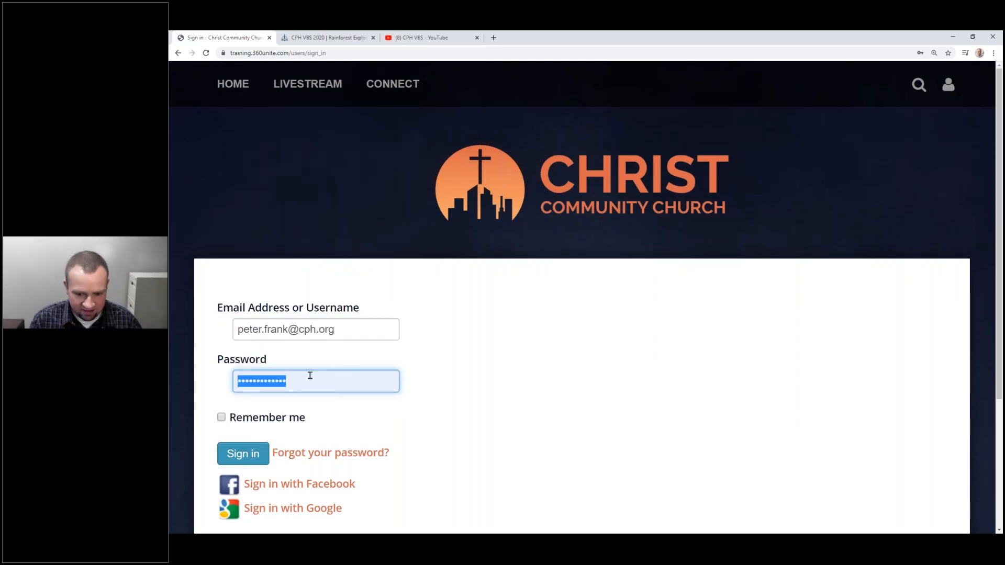
text(*********)
key(Return)
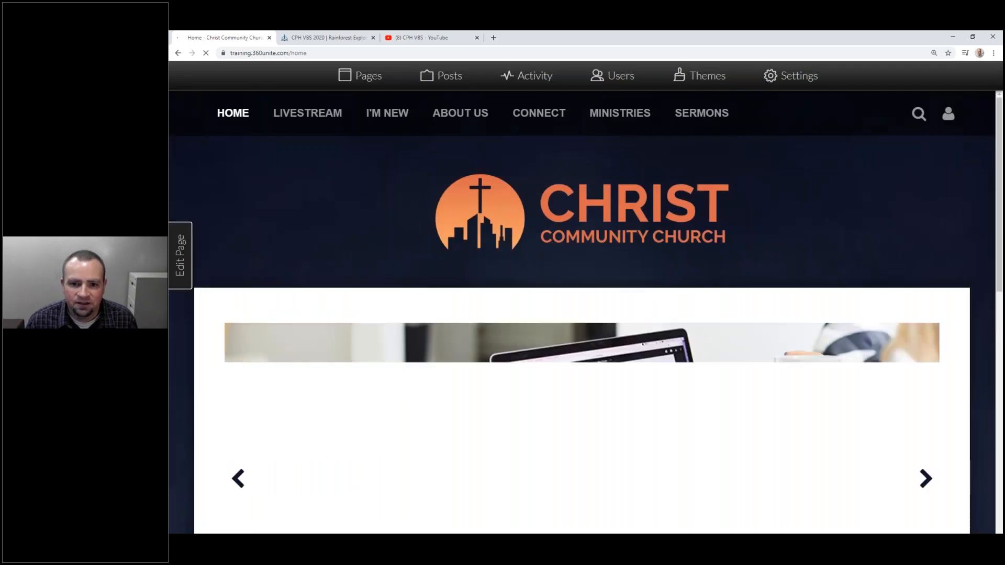
Open the Users panel and start filtering the user list.
click(619, 85)
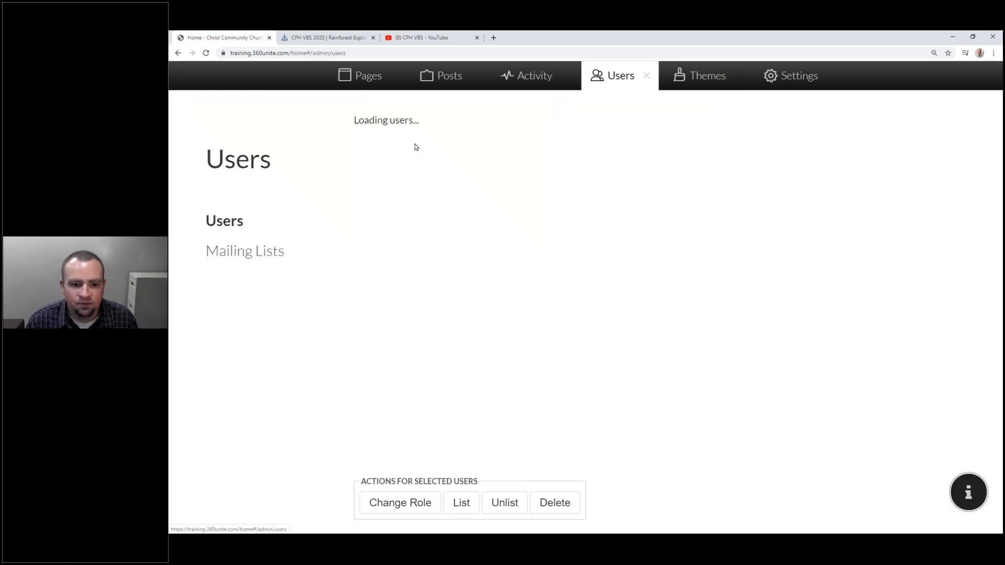
click(430, 133)
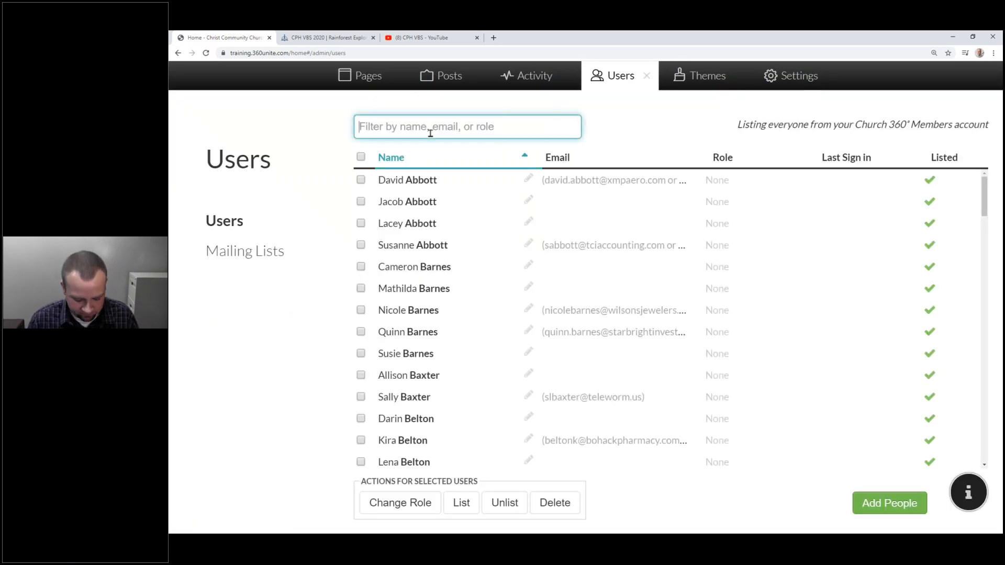
text(d)
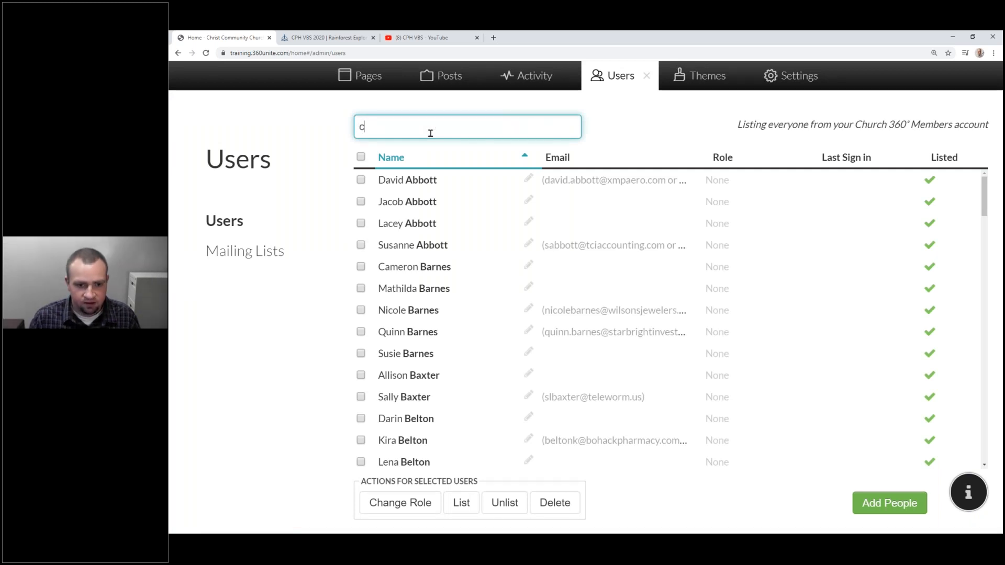
Filter users by 'ctscommu', switch the test account to Publisher, and close the Users panel.
text(tscommu)
click(360, 202)
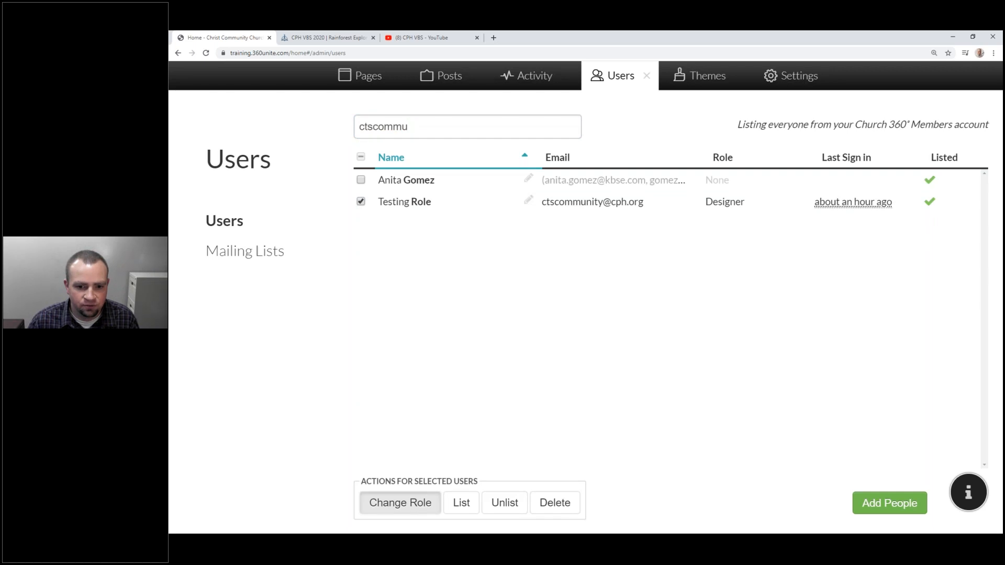
click(400, 502)
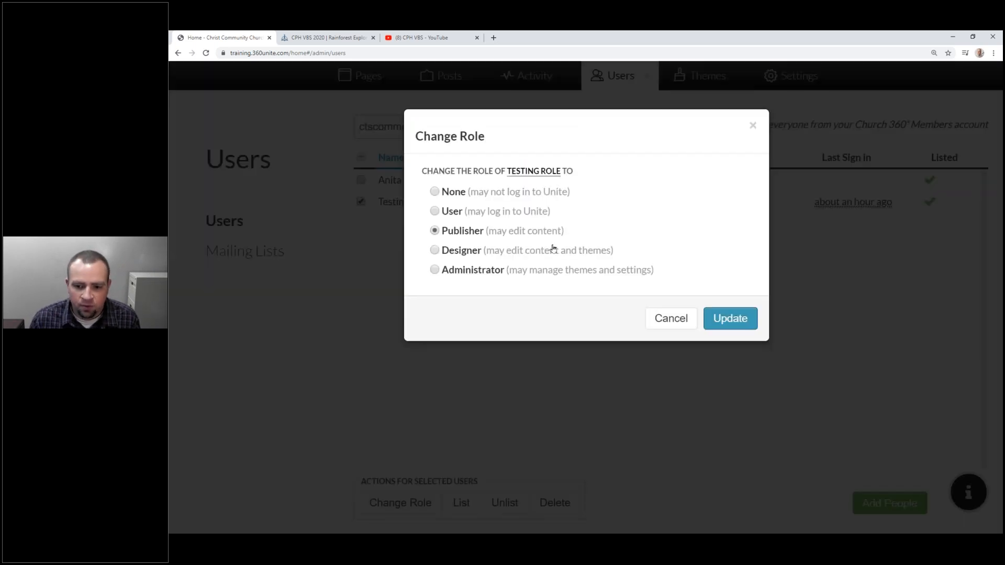
click(723, 320)
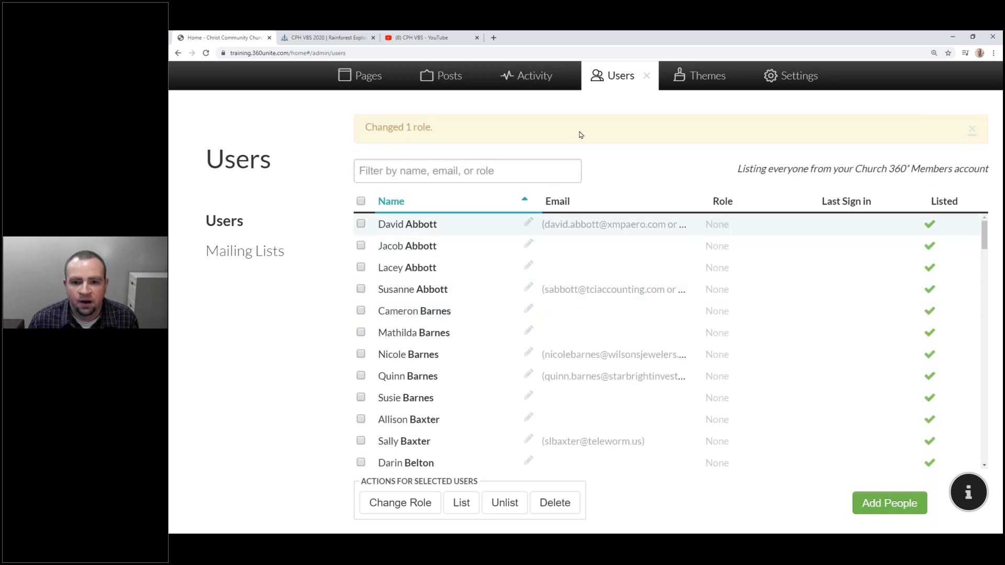
click(648, 77)
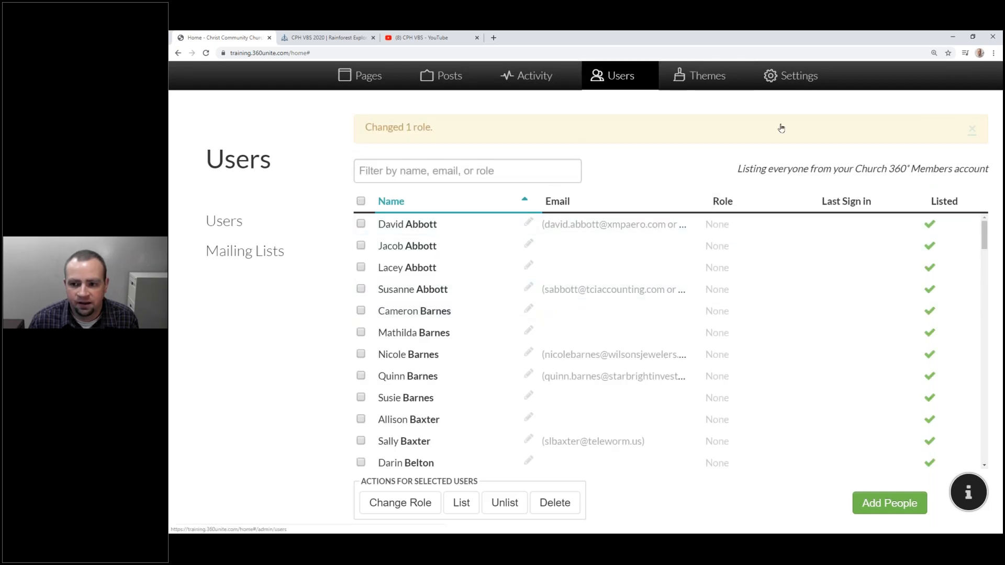
Sign out of the administrator account and sign back in as the test account using its saved login.
click(931, 148)
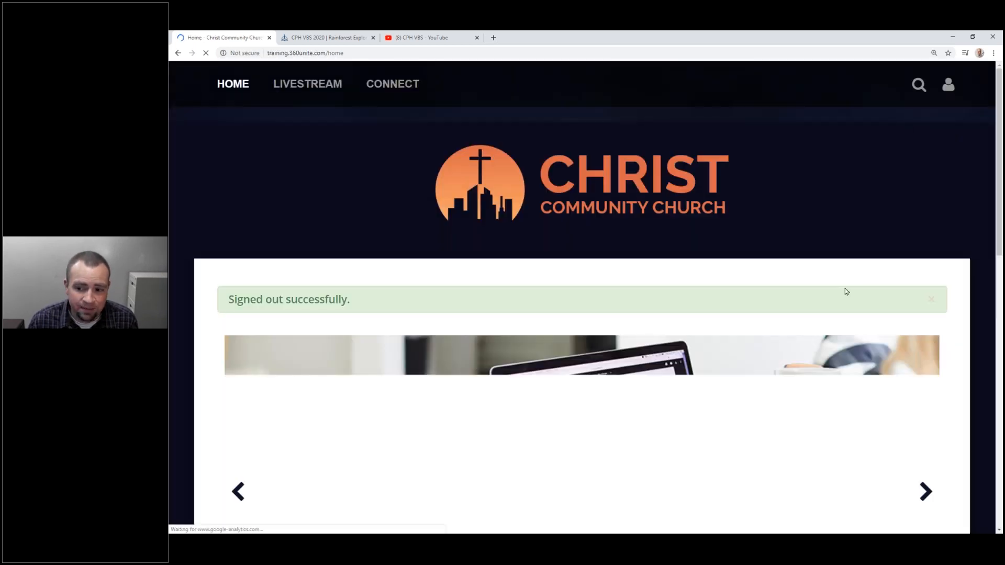
mouse_move(948, 84)
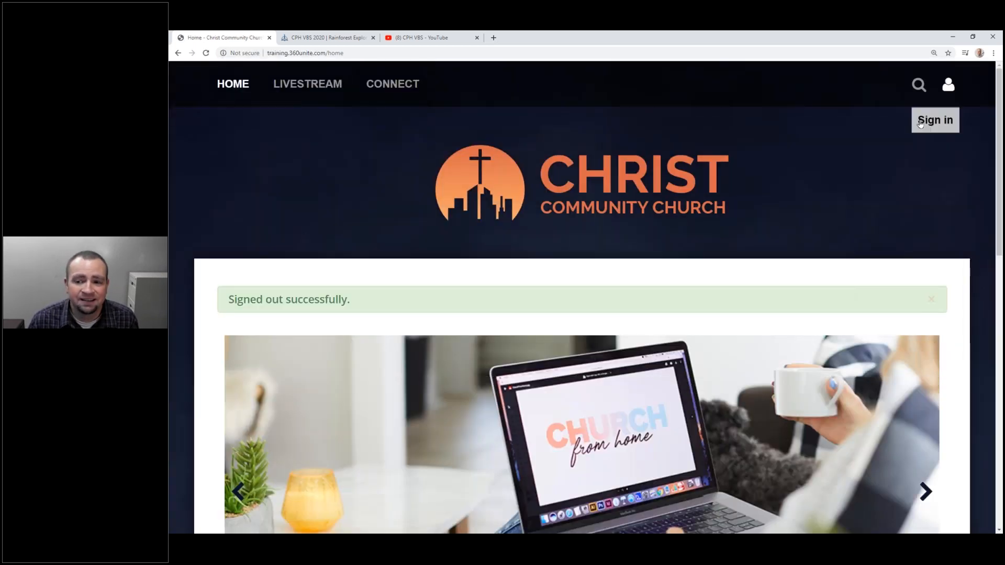
click(920, 123)
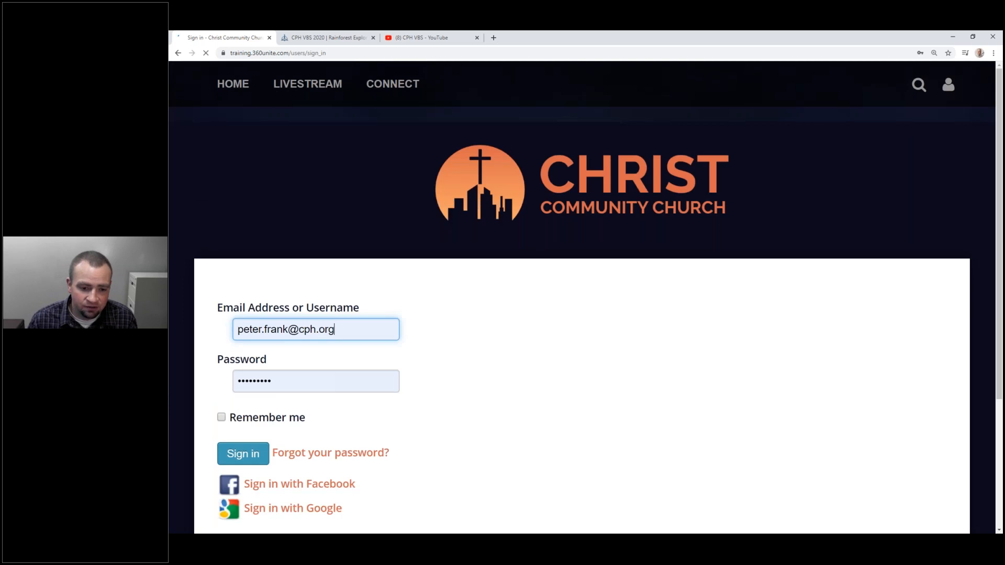
drag(336, 330, 299, 331)
text(ctsc)
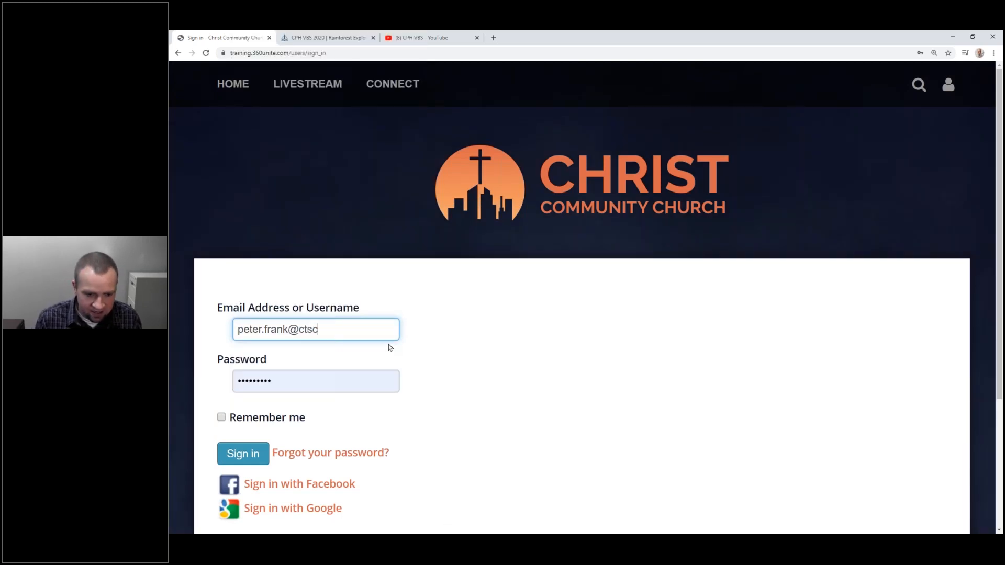
key(ctrl+a)
text(ctsco)
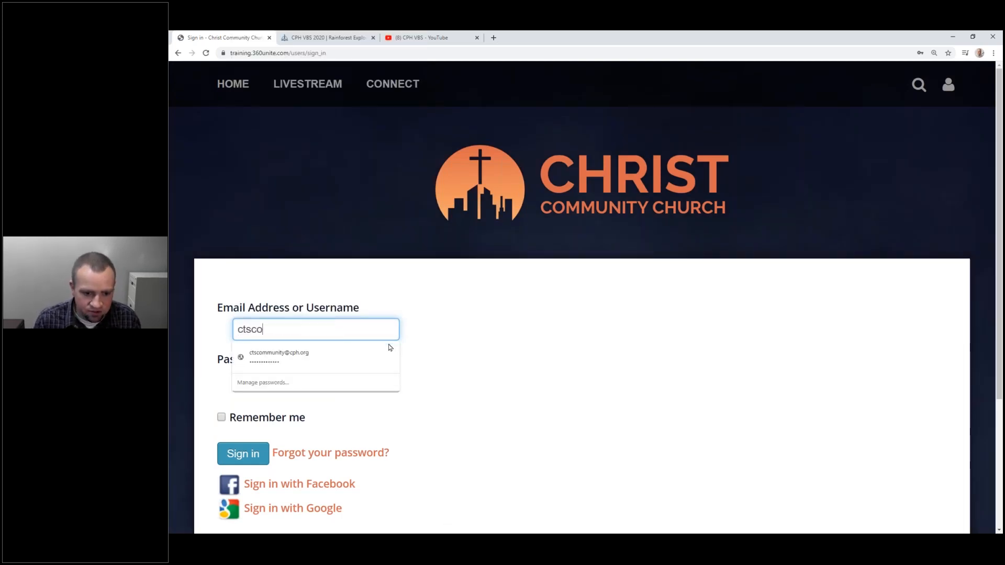
click(390, 347)
key(Tab)
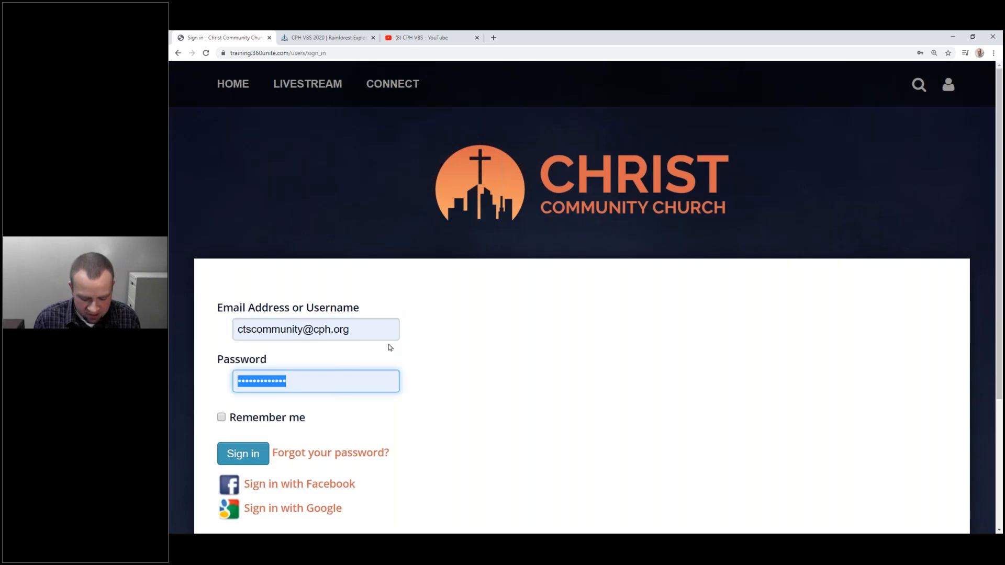
text(•••••••••••••)
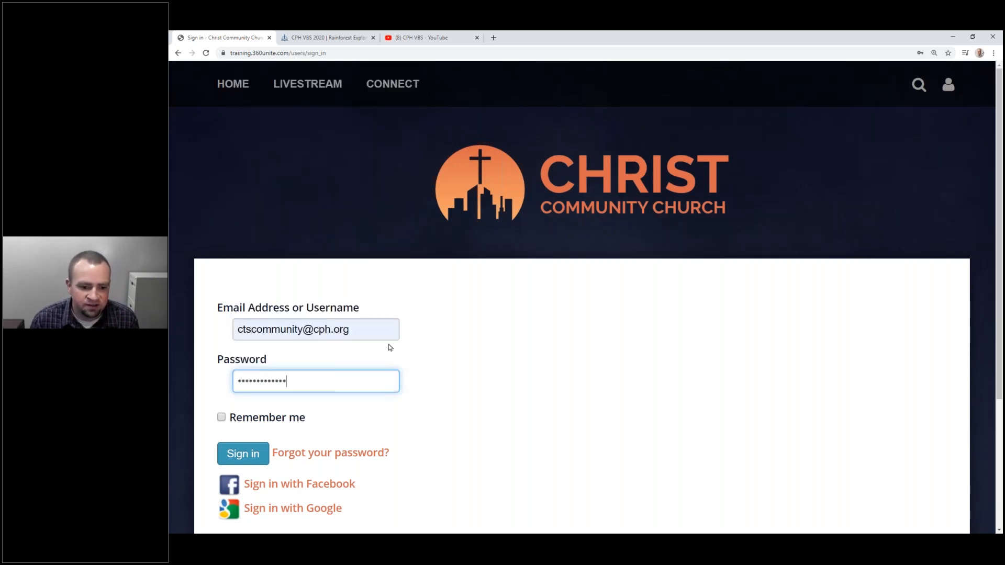
click(244, 454)
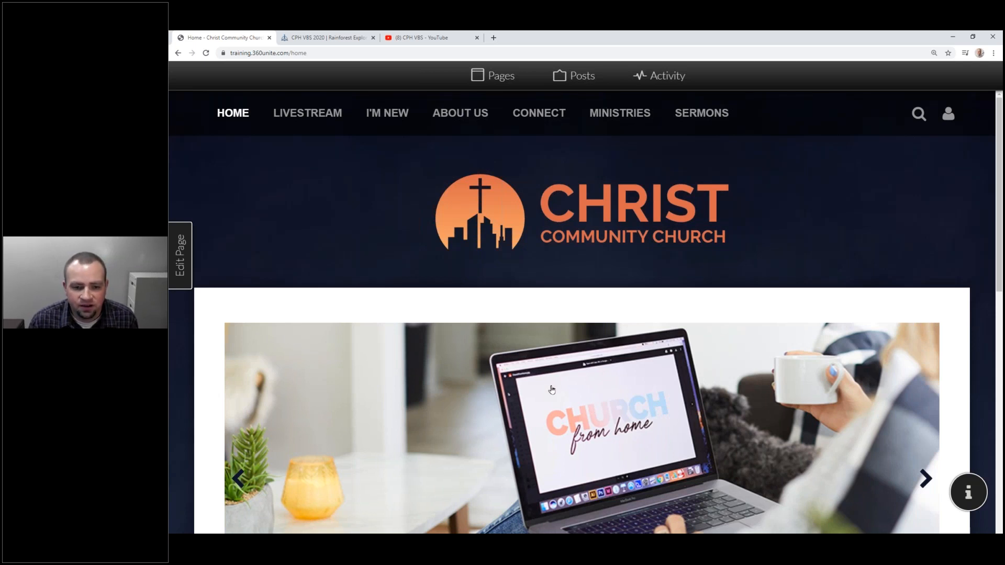
Open Worship Online from the LIVESTREAM menu and enter its editor with settings showing.
scroll(552, 389, down, 10)
scroll(552, 389, up, 10)
mouse_move(333, 111)
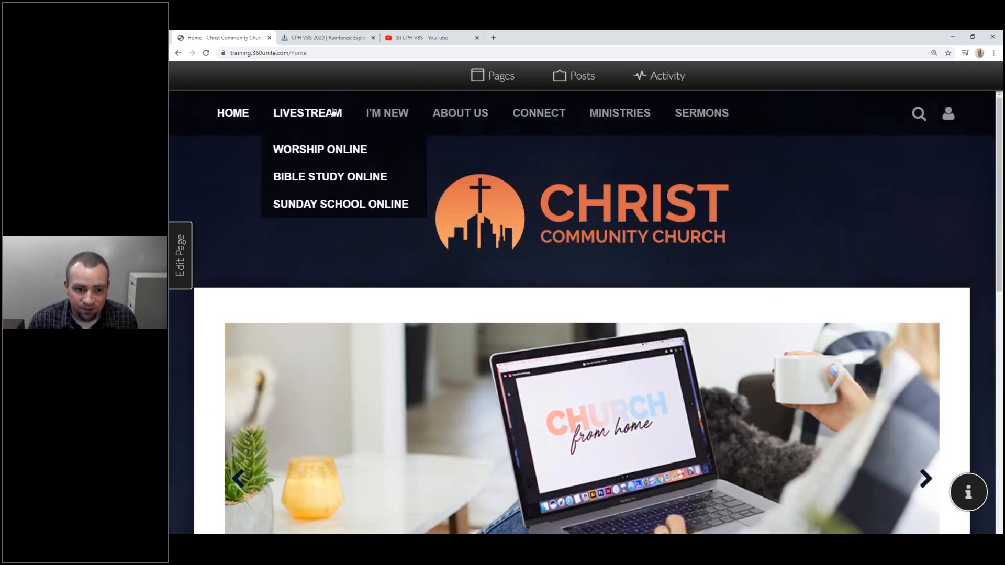
click(310, 148)
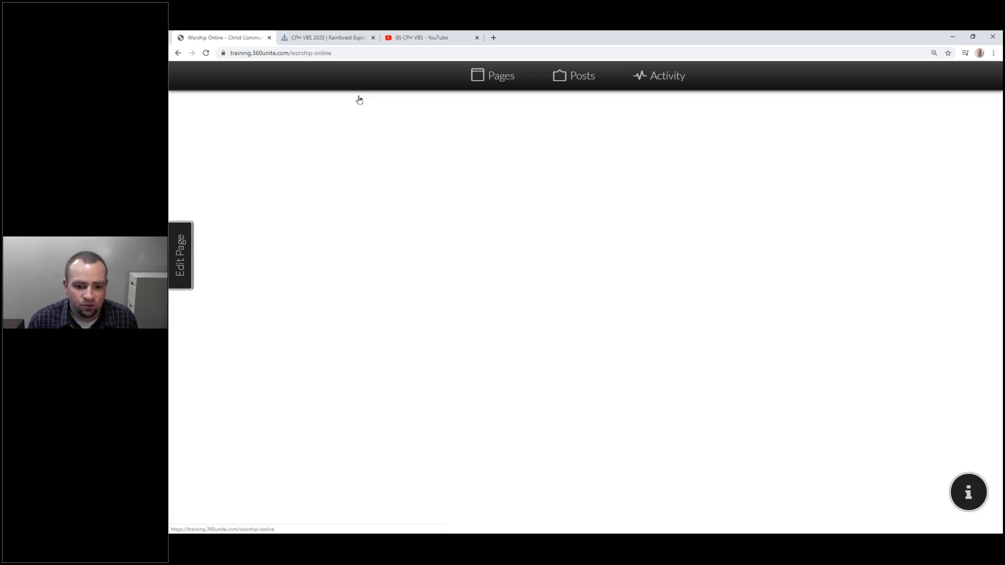
scroll(453, 381, down, 5)
scroll(454, 380, down, 5)
scroll(453, 382, up, 10)
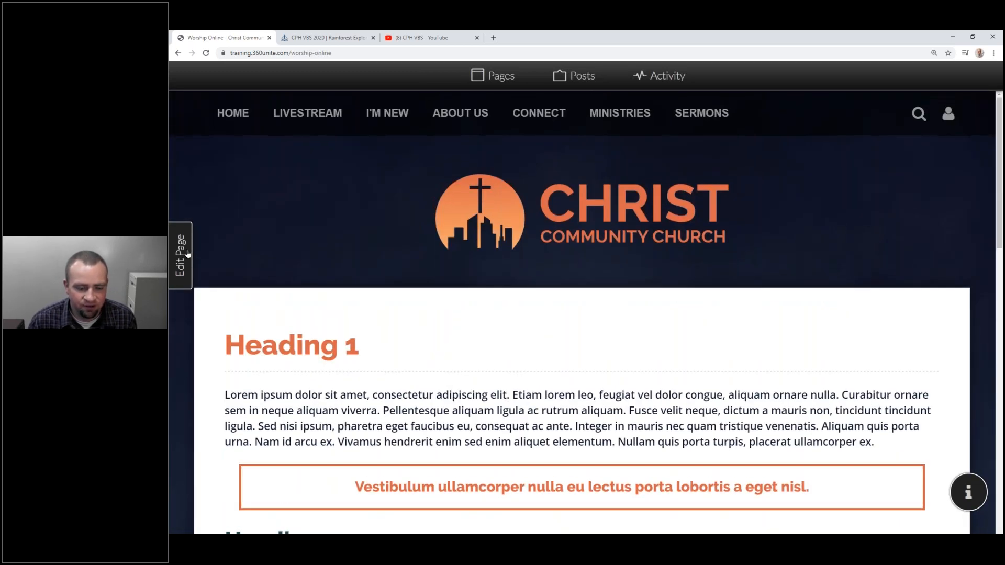
click(180, 248)
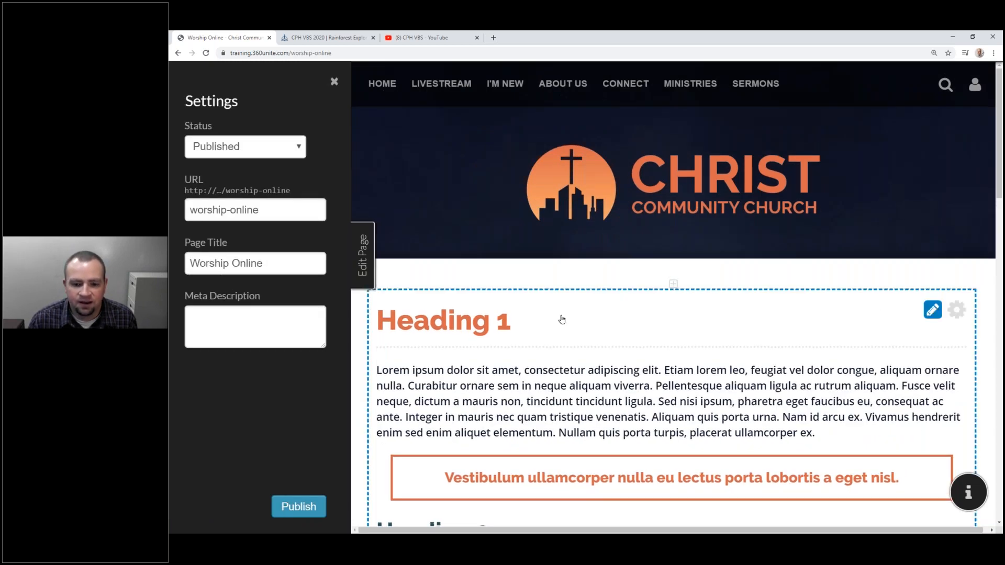
Bring up Edit cell type for the Heading 1 cell, then cancel without changing it.
click(532, 321)
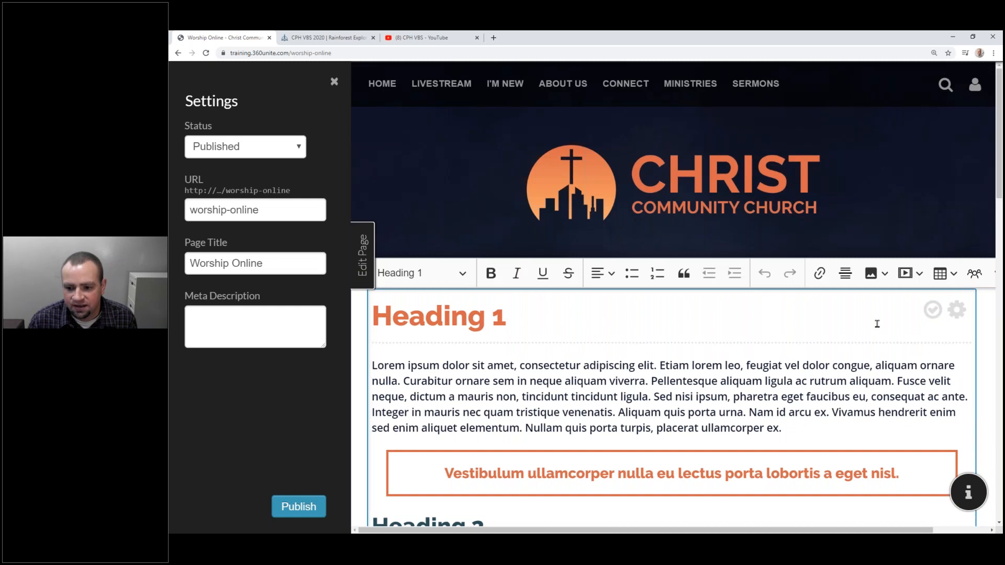
click(957, 310)
click(898, 355)
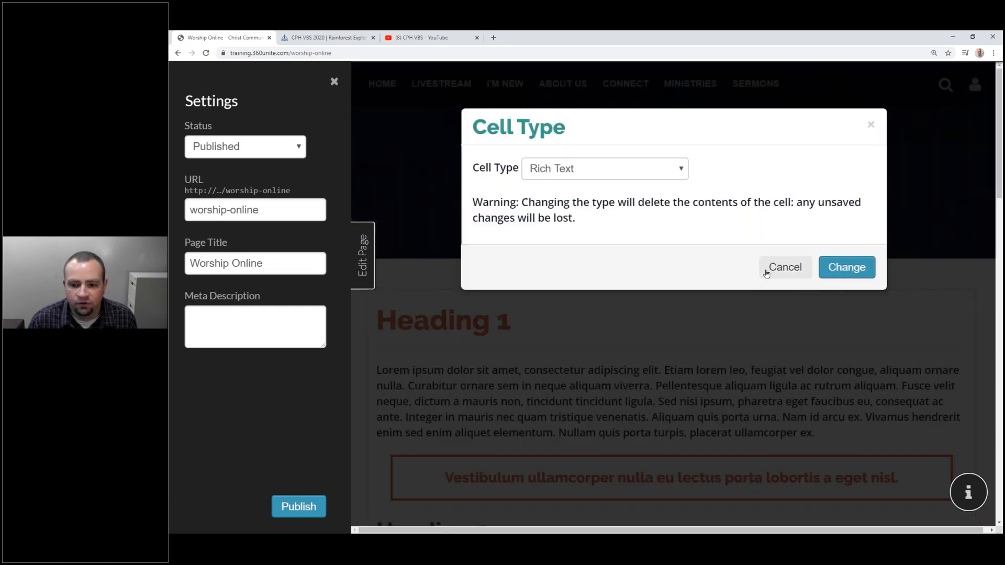
click(773, 268)
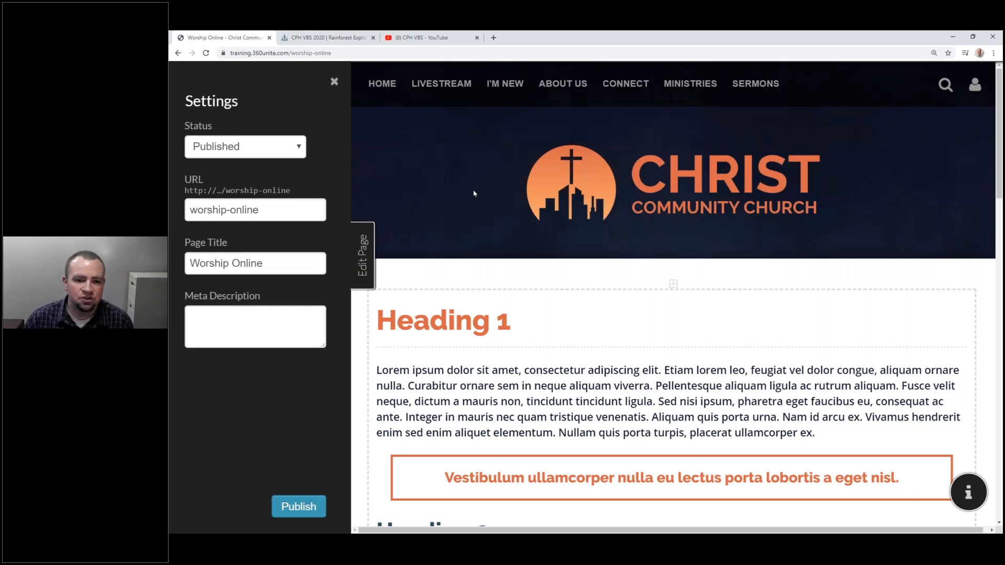
Close the page settings sidebar and sign out of the test account.
click(369, 270)
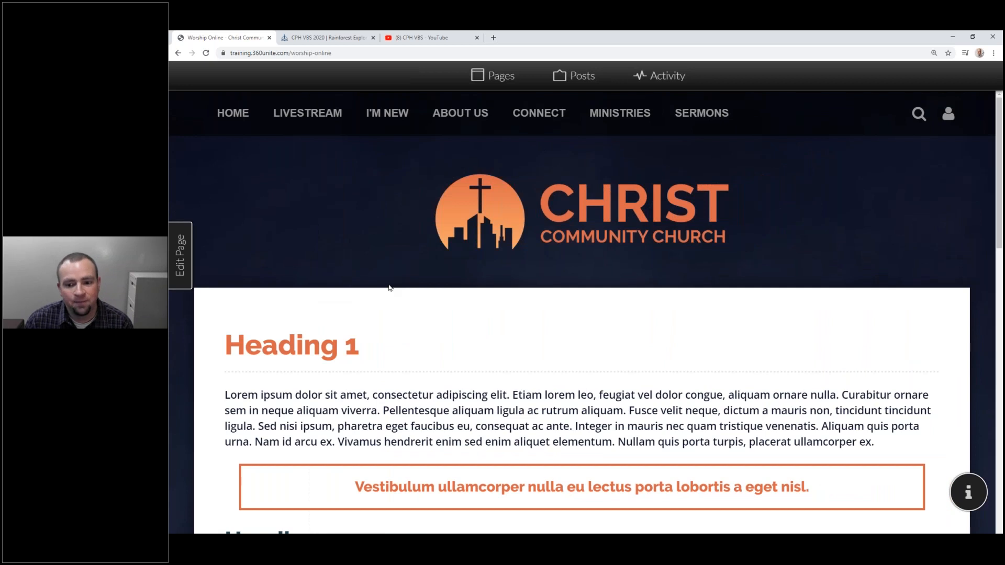
scroll(390, 287, down, 5)
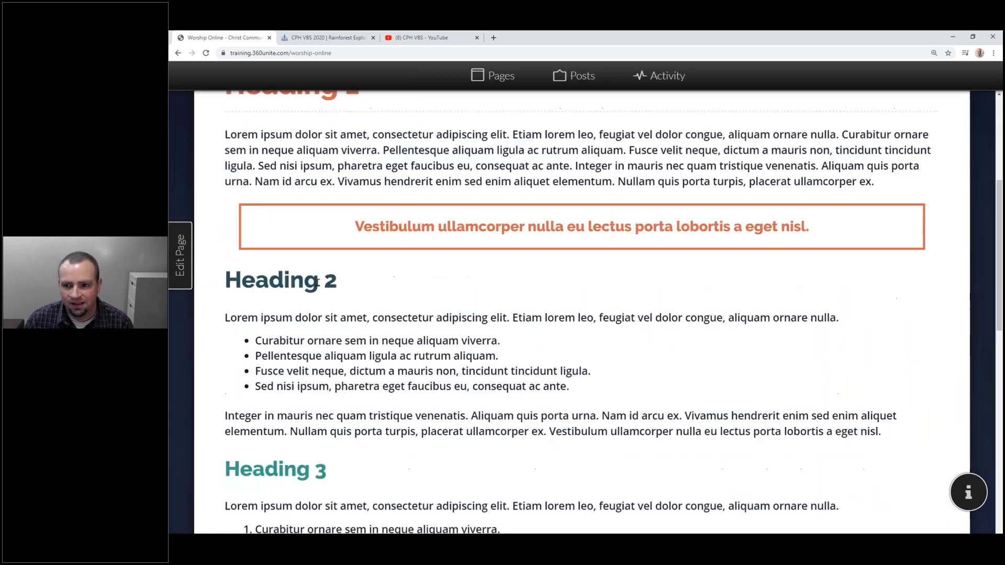
scroll(957, 117, up, 5)
click(957, 117)
click(935, 150)
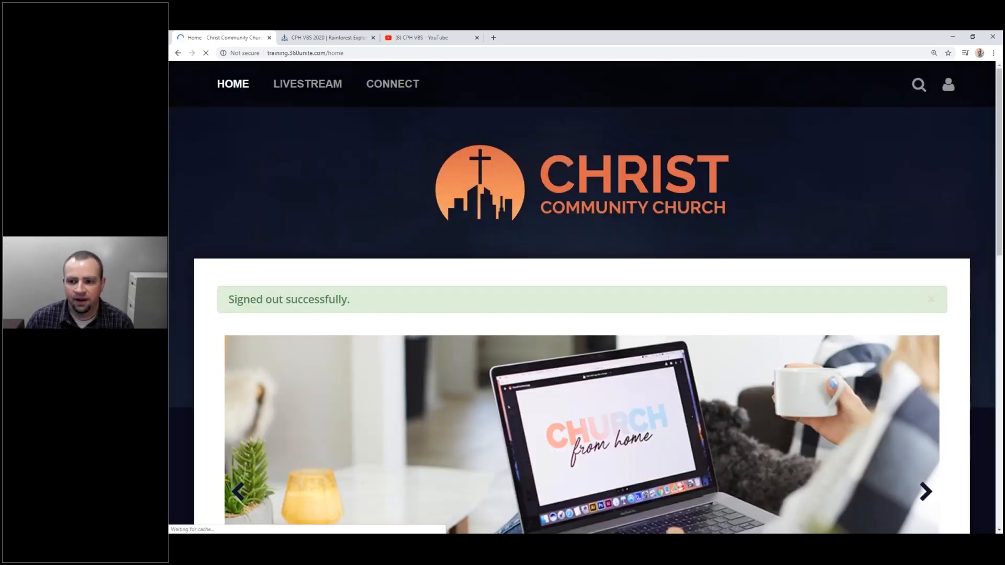
Sign in with the administrator's e-mail and password instead of the saved test-account login.
click(948, 85)
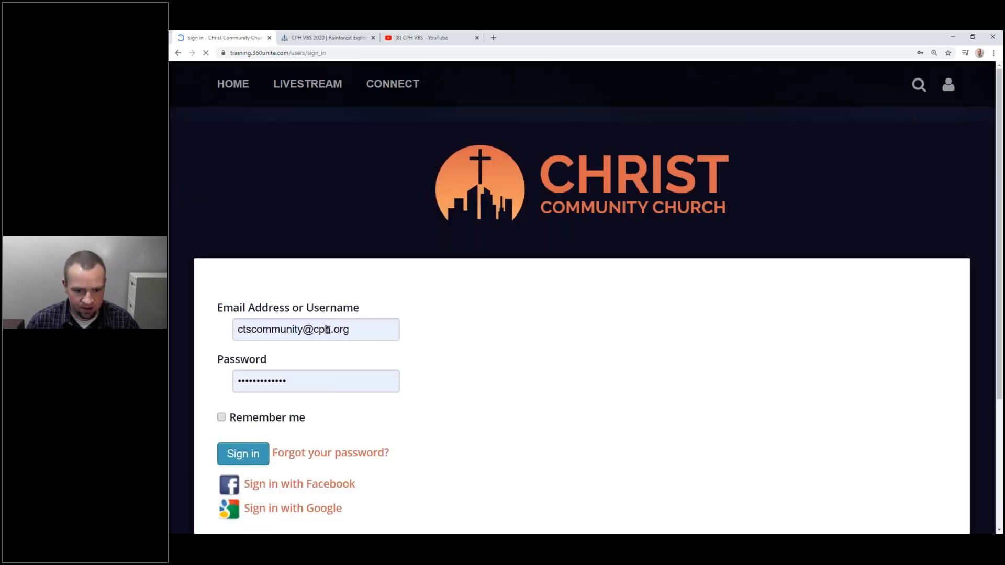
click(244, 320)
key(shift+End)
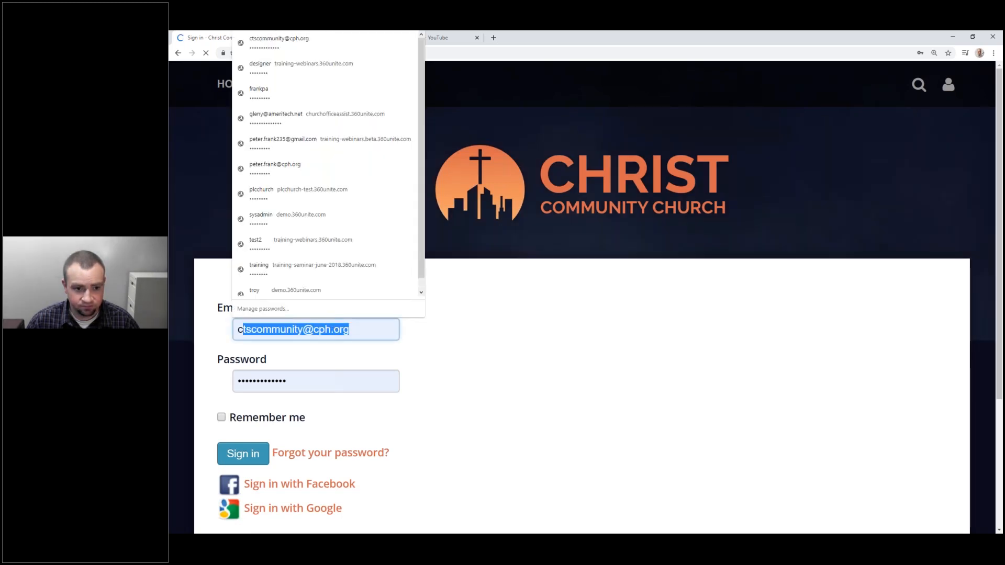
key(Down)
key(Return)
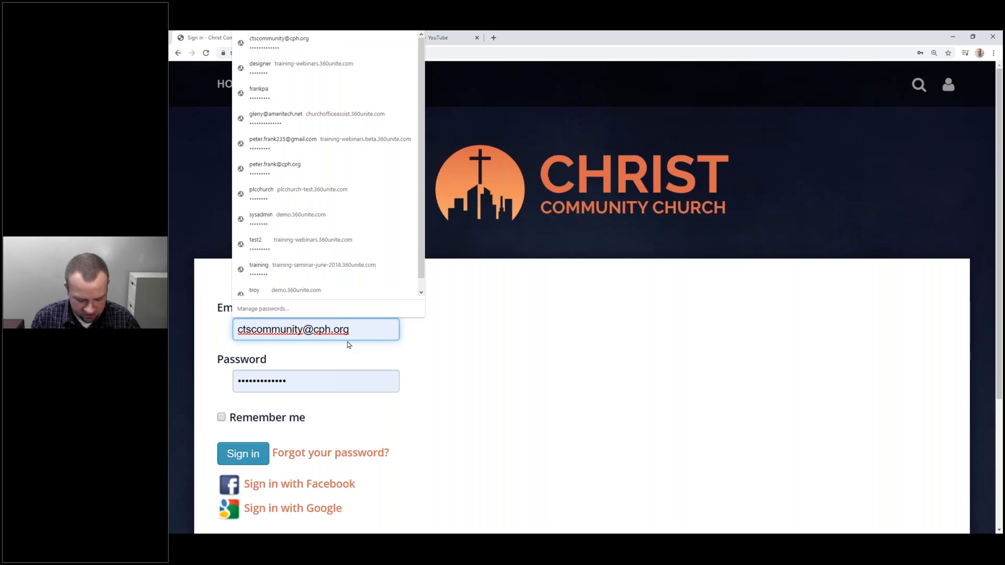
key(ctrl+a)
key(Tab)
text(*********)
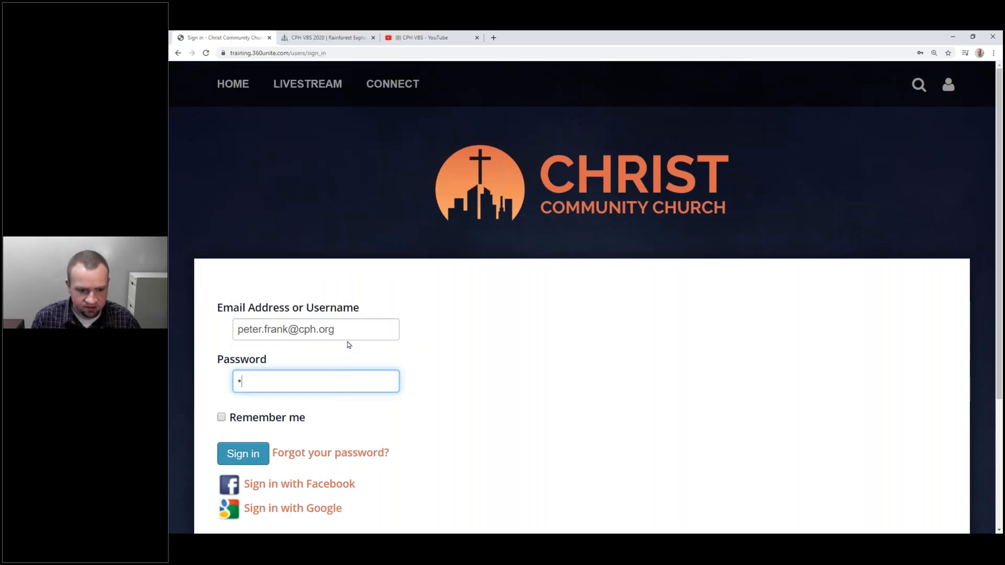
key(Return)
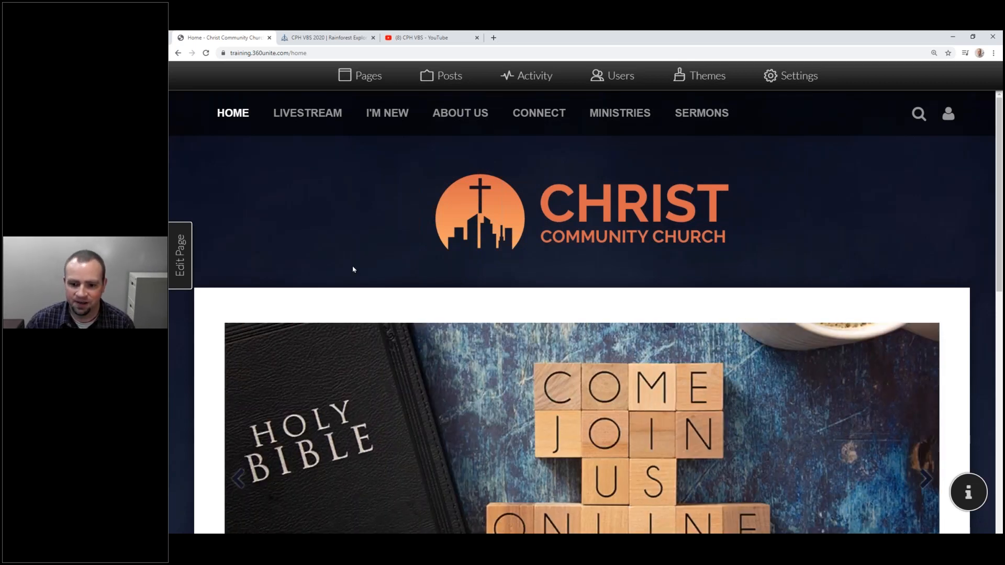
Filter Users by 'cts', change the test account's role to User, and return home.
click(604, 81)
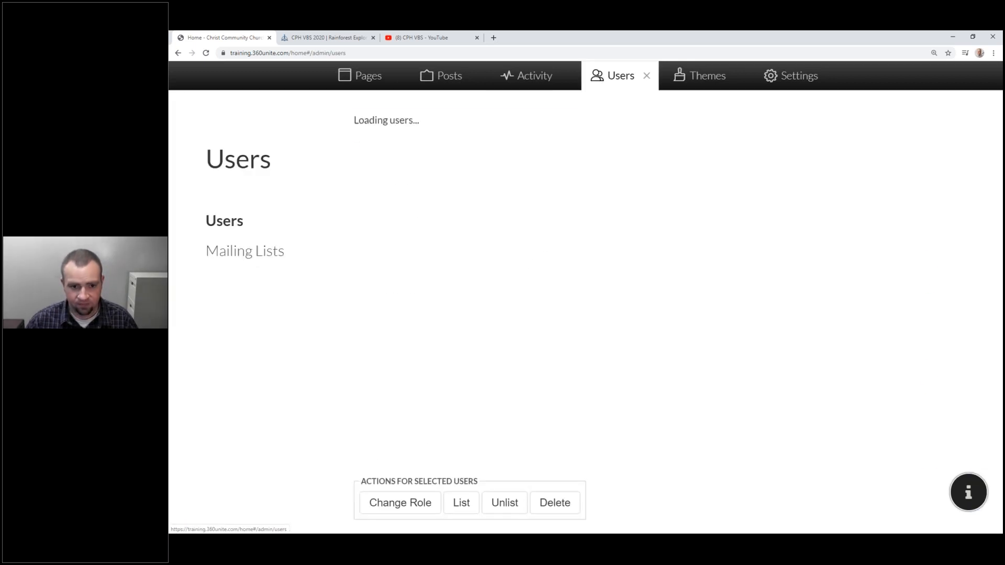
text(cts)
click(360, 202)
click(416, 502)
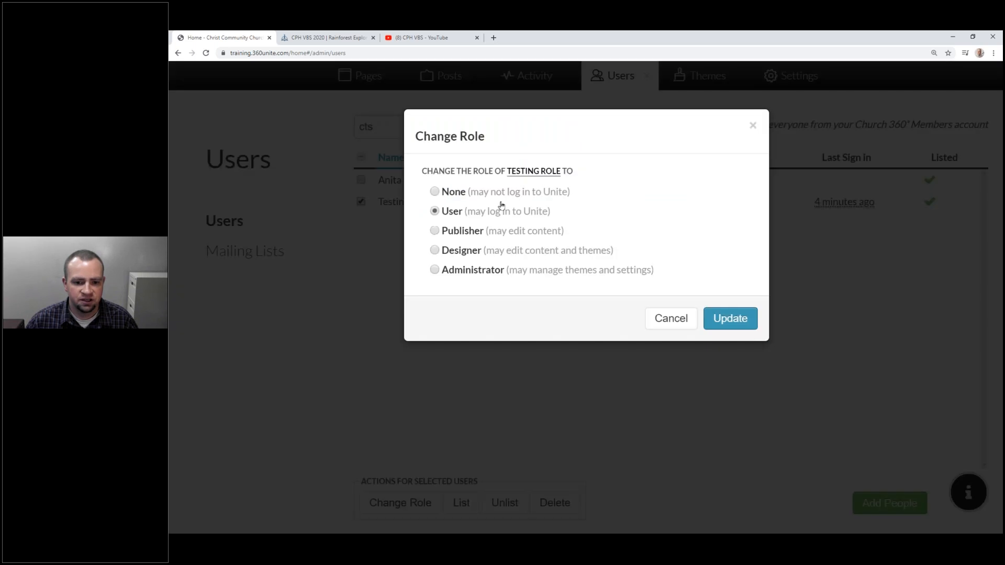
click(717, 320)
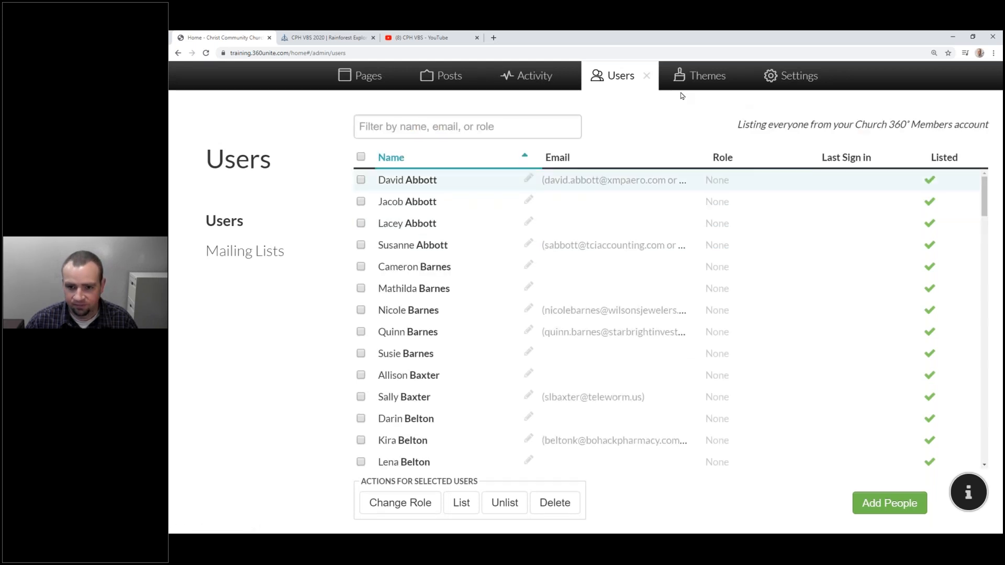
click(647, 76)
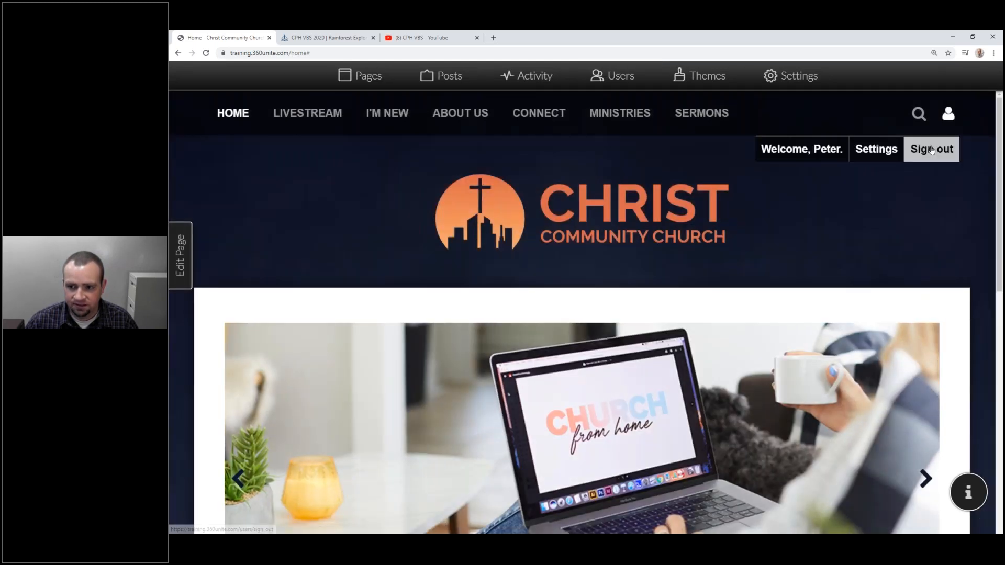
Sign out as administrator and sign in with the test account's saved login and password.
click(932, 150)
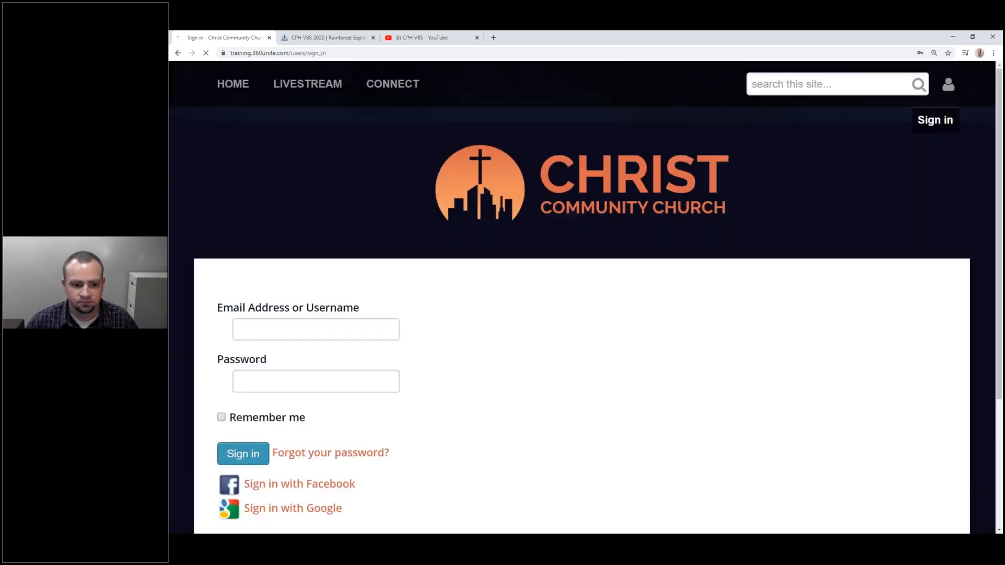
drag(388, 330, 229, 334)
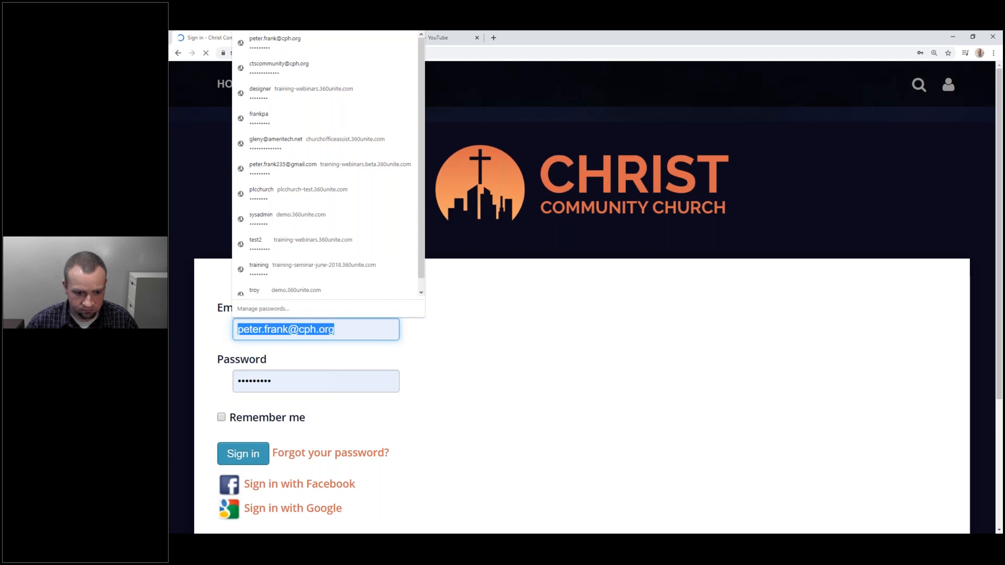
text(ctsc)
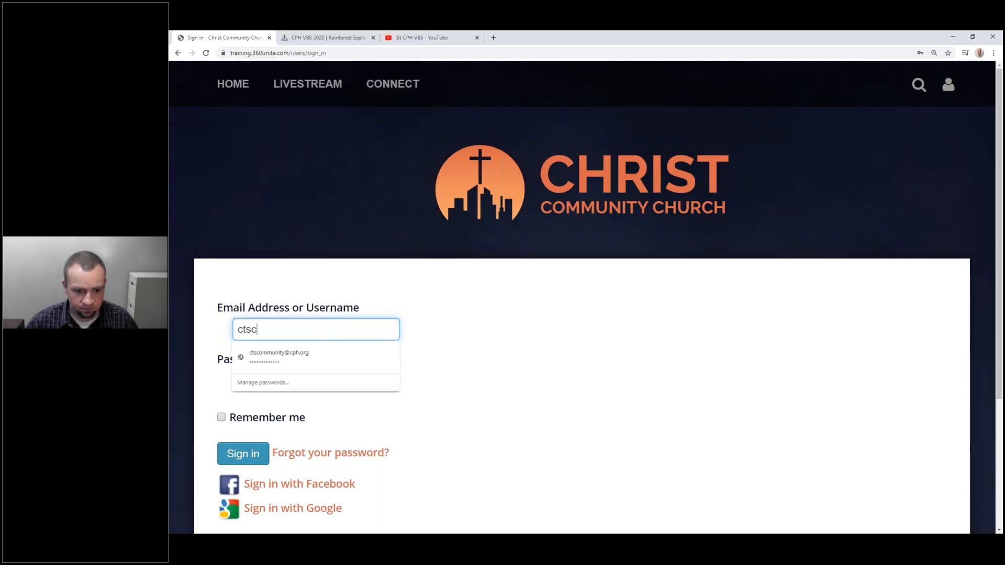
click(309, 358)
drag(300, 384, 180, 375)
text(••••)
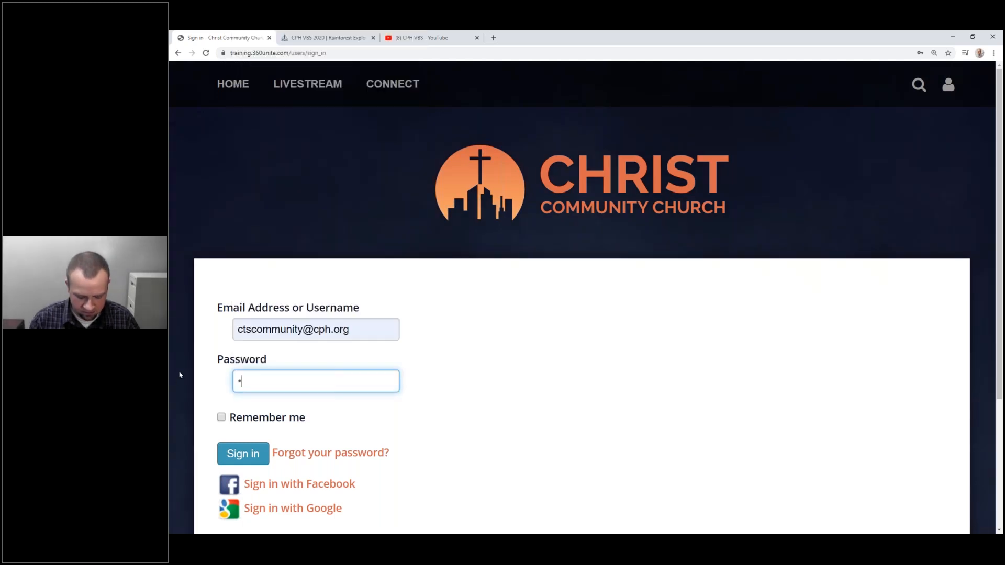
text(•••••••••)
key(Return)
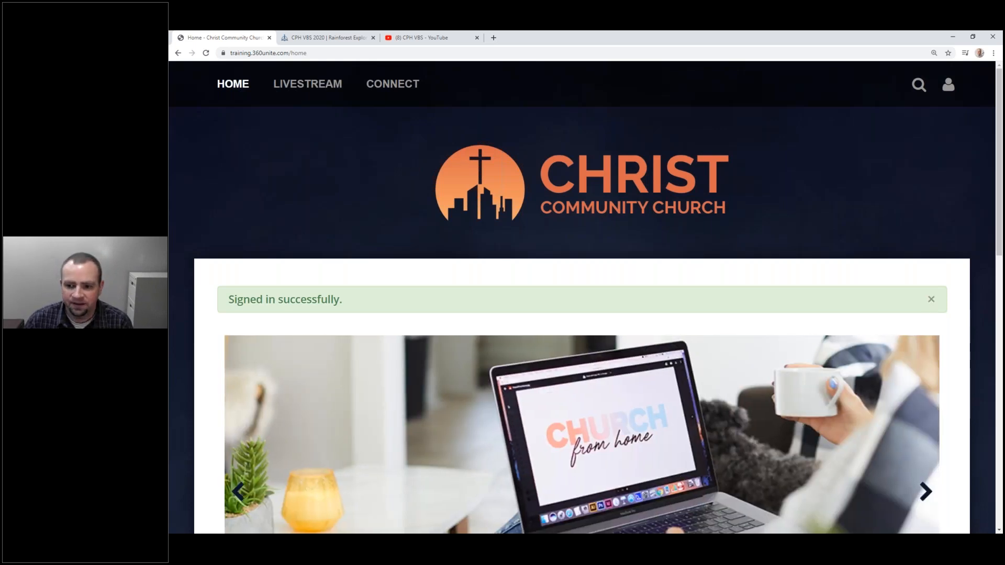
scroll(581, 293, down, 6)
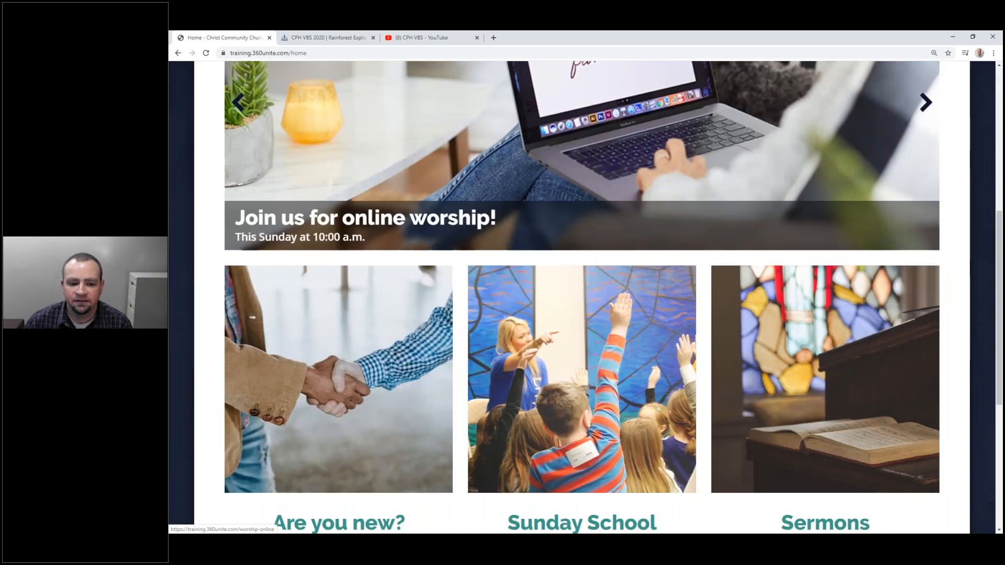
scroll(862, 324, down, 6)
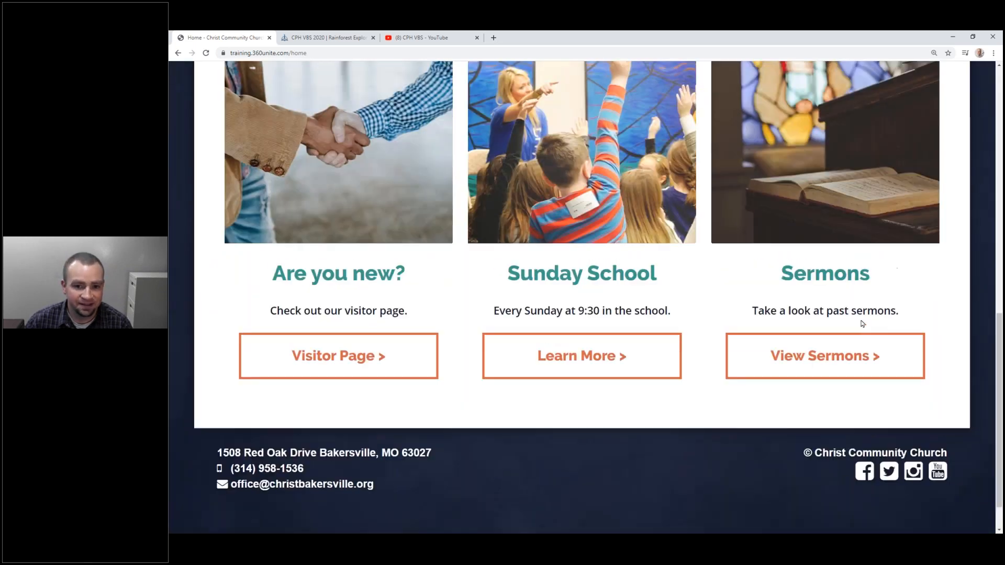
scroll(861, 325, up, 12)
mouse_move(393, 84)
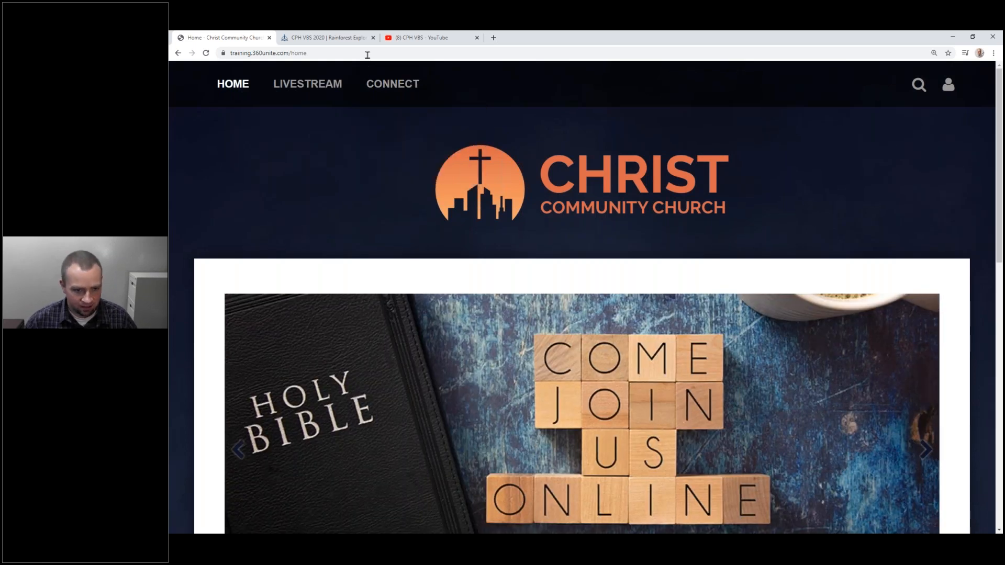
click(365, 53)
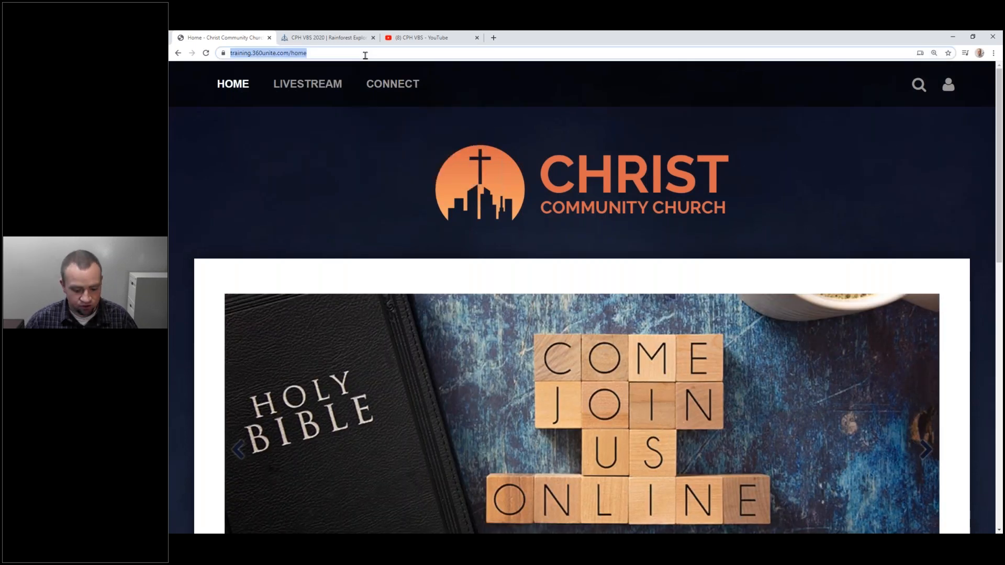
Load the home page signed out in a private window, snapped right beside the signed-in window.
key(ctrl+c)
key(ctrl+shift+n)
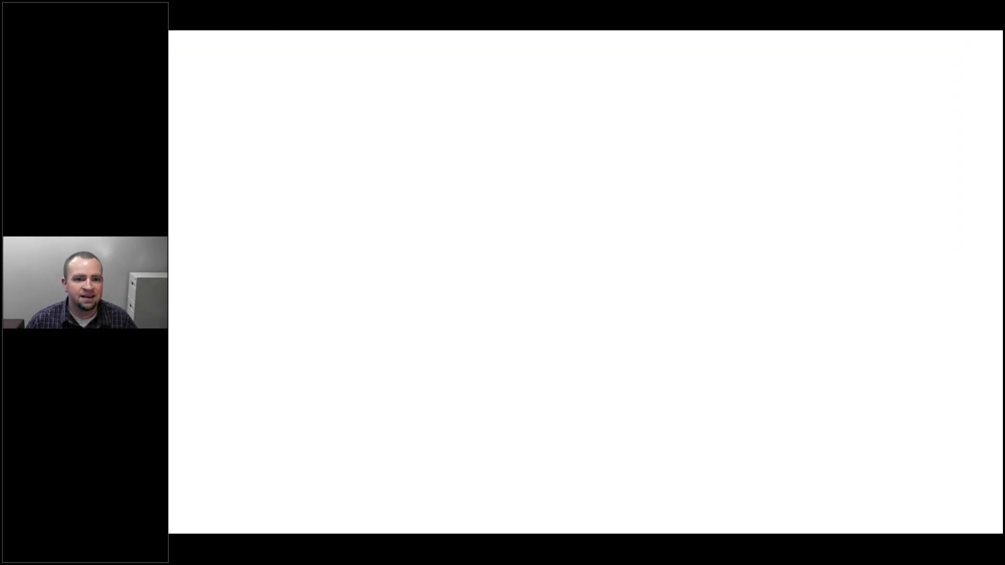
key(ctrl+v)
key(Return)
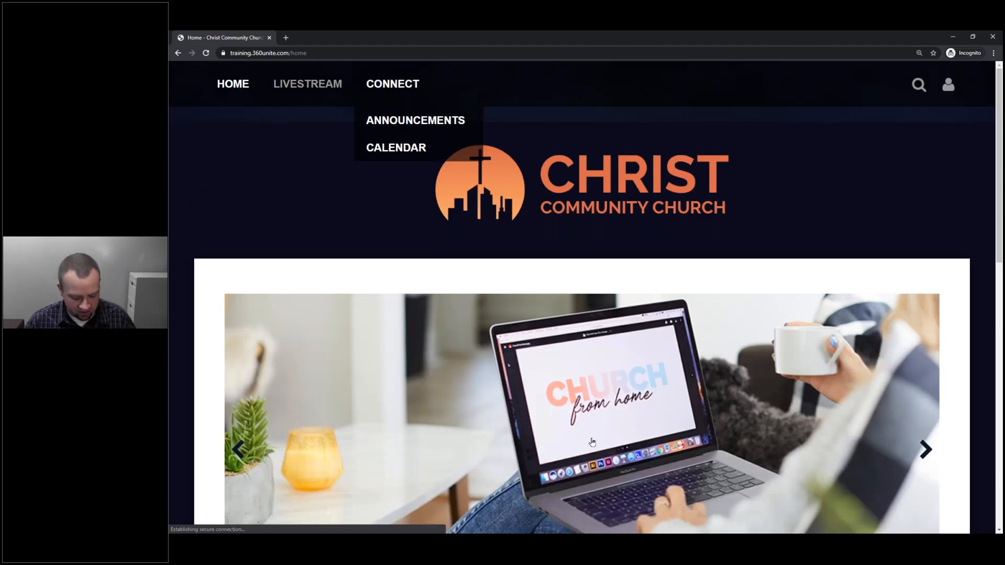
key(super+Right)
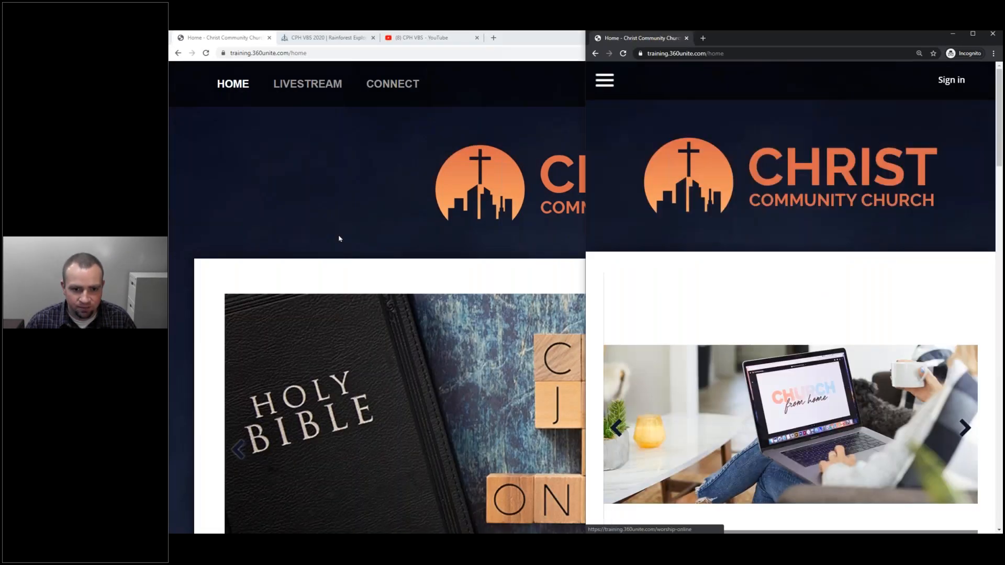
click(302, 193)
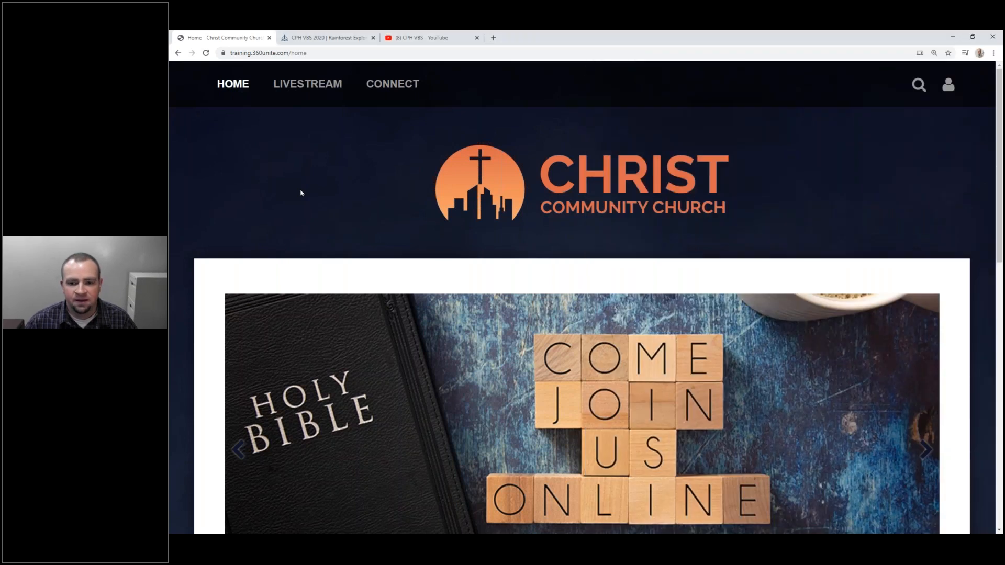
key(super+Left)
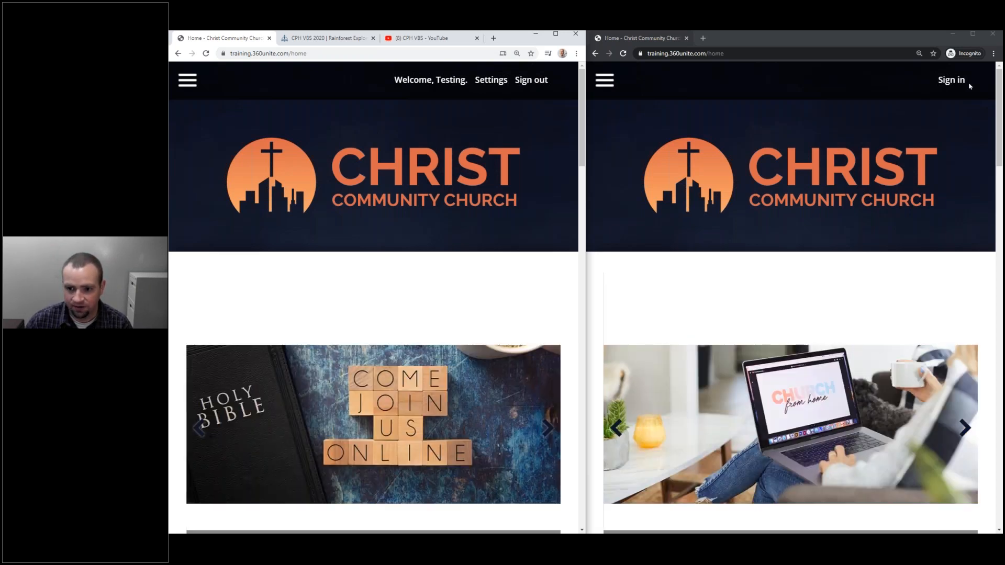
Expand the Connect section of the site menu in both windows.
click(187, 80)
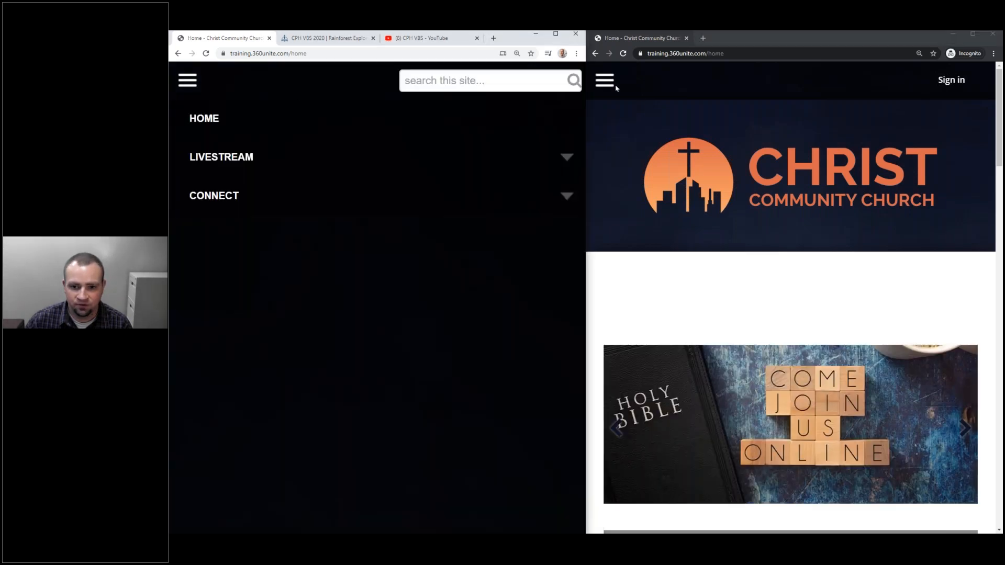
click(605, 81)
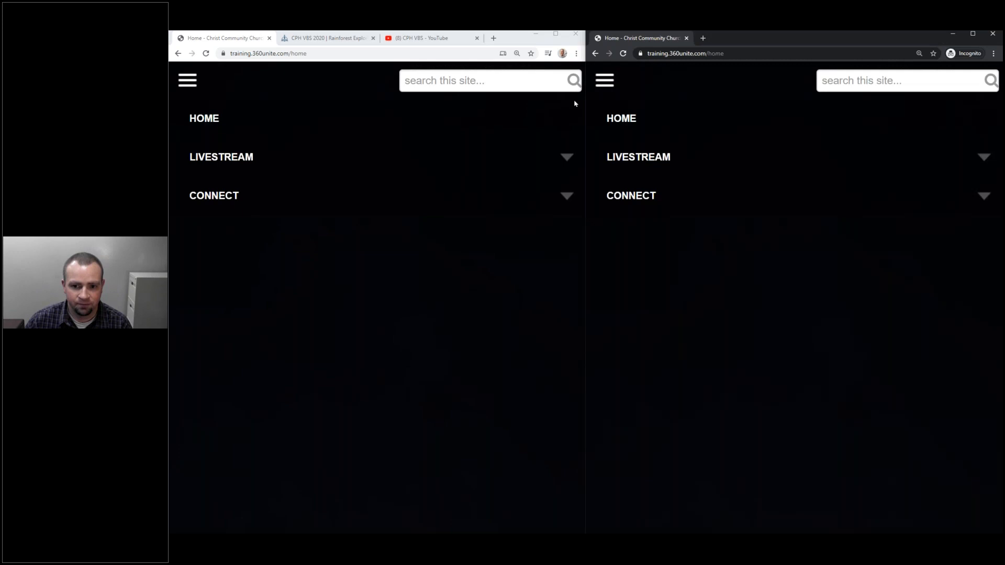
click(568, 198)
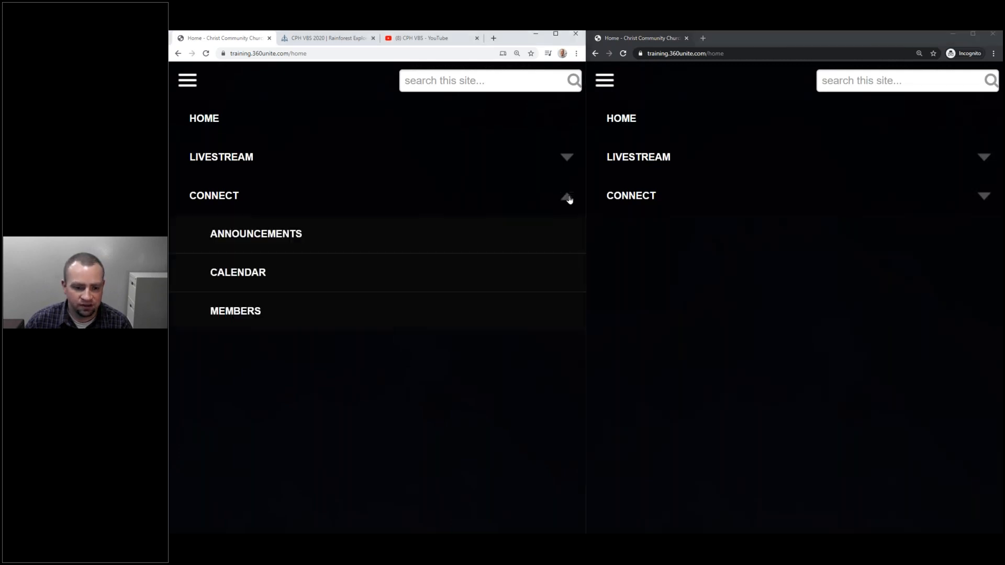
click(985, 199)
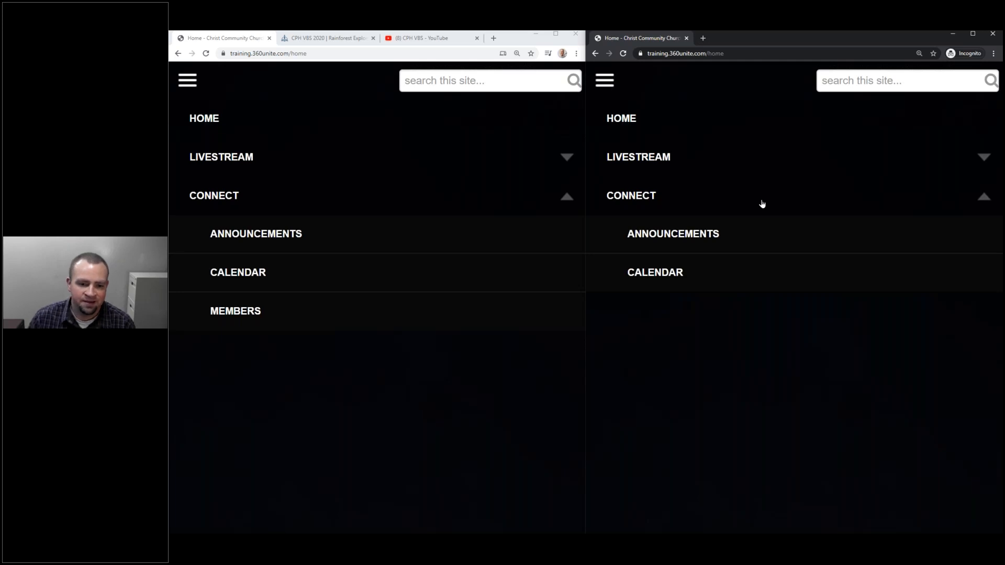
Open the Members directory in the signed-in window, browse the households, and maximize the browser.
click(239, 312)
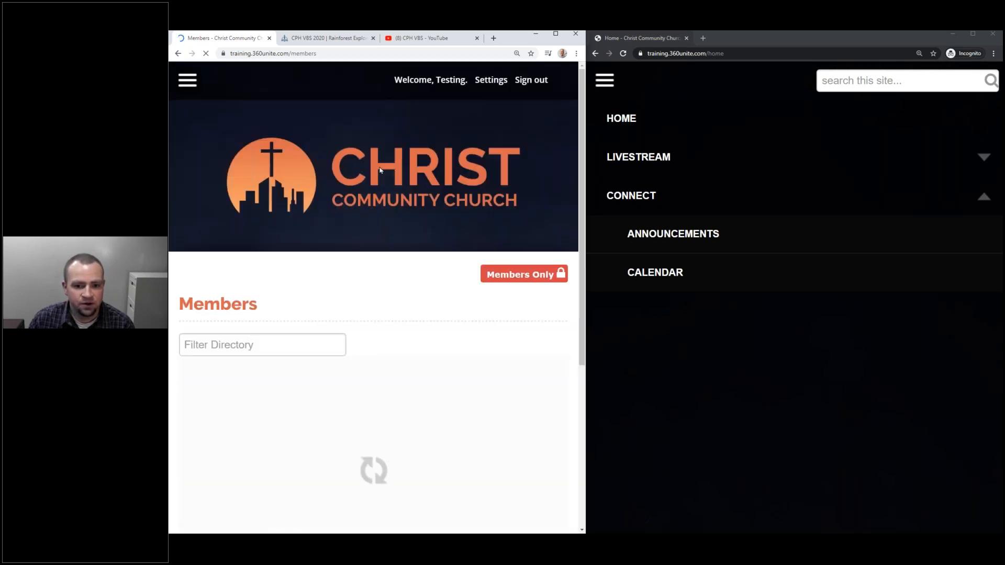
scroll(375, 267, down, 1)
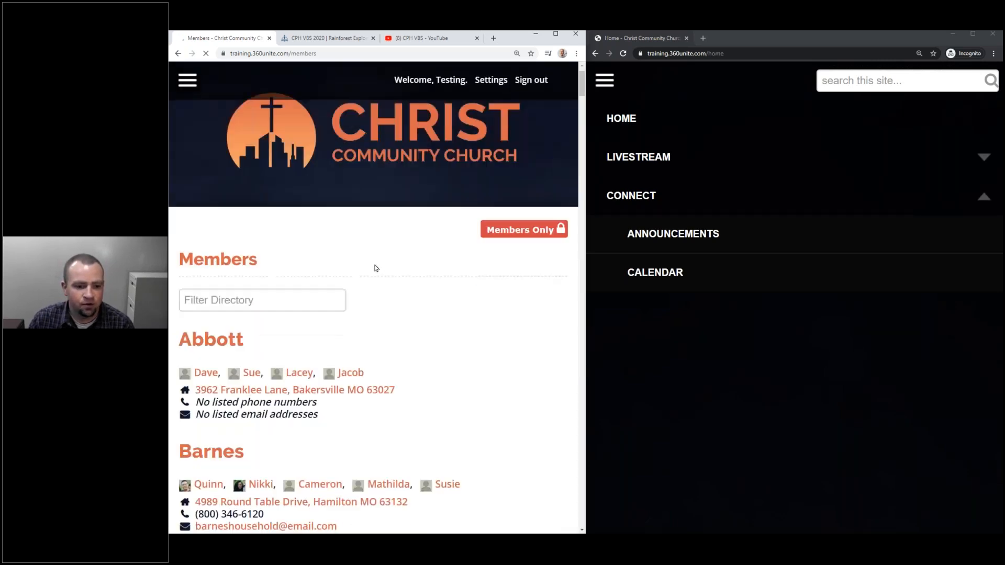
scroll(375, 268, down, 14)
scroll(368, 278, up, 15)
drag(488, 279, 510, 274)
click(552, 275)
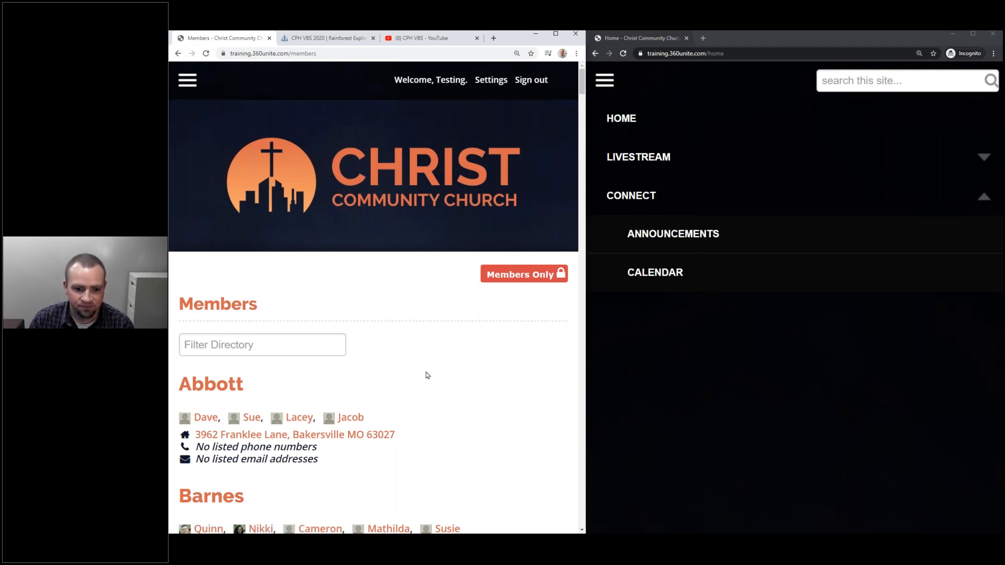
scroll(424, 374, down, 8)
scroll(430, 361, up, 5)
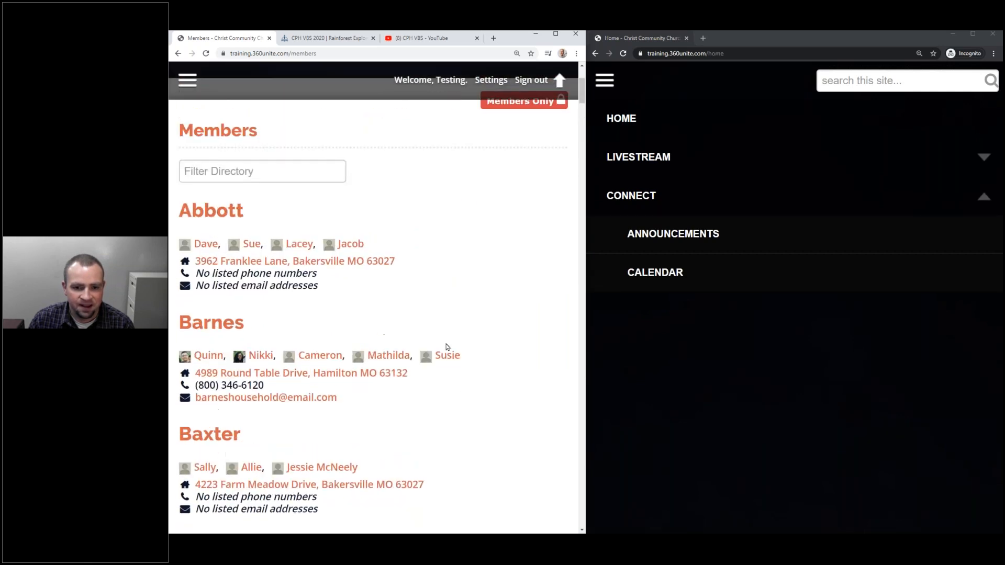
scroll(447, 347, up, 3)
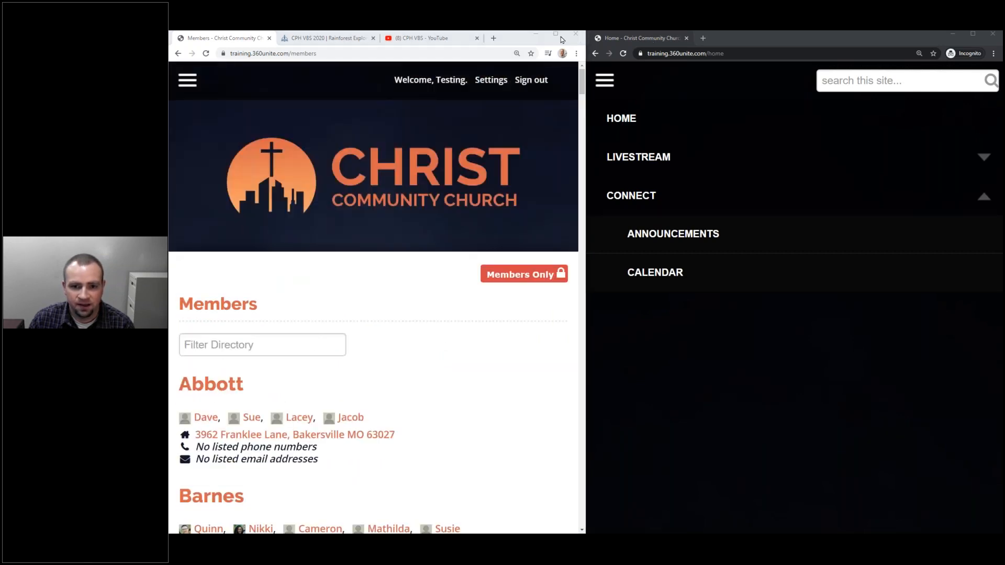
click(557, 34)
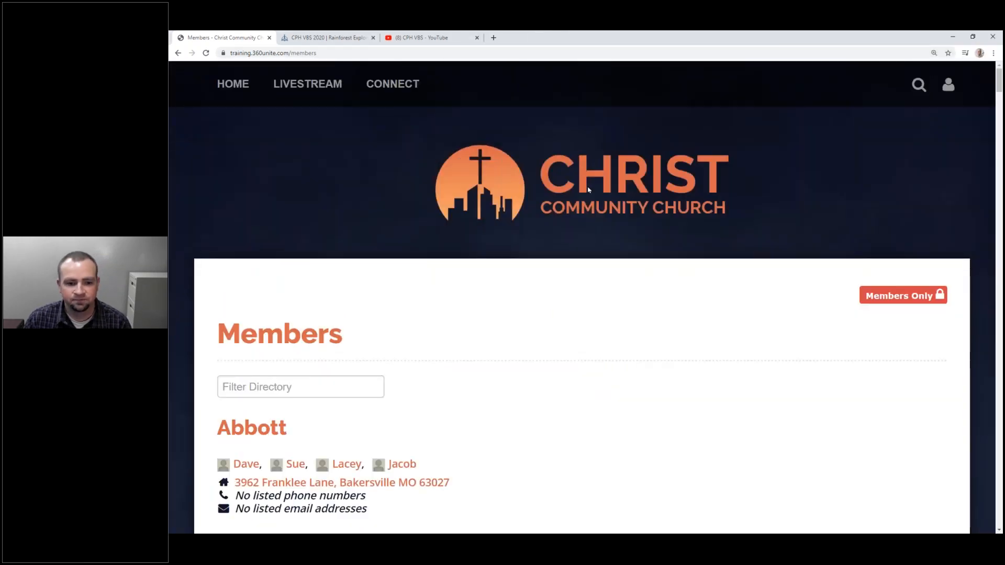
Scroll the members directory and open the Franklin household's page.
scroll(588, 189, down, 9)
scroll(448, 246, down, 5)
scroll(448, 247, up, 15)
scroll(442, 257, down, 6)
scroll(439, 265, down, 18)
scroll(428, 270, down, 19)
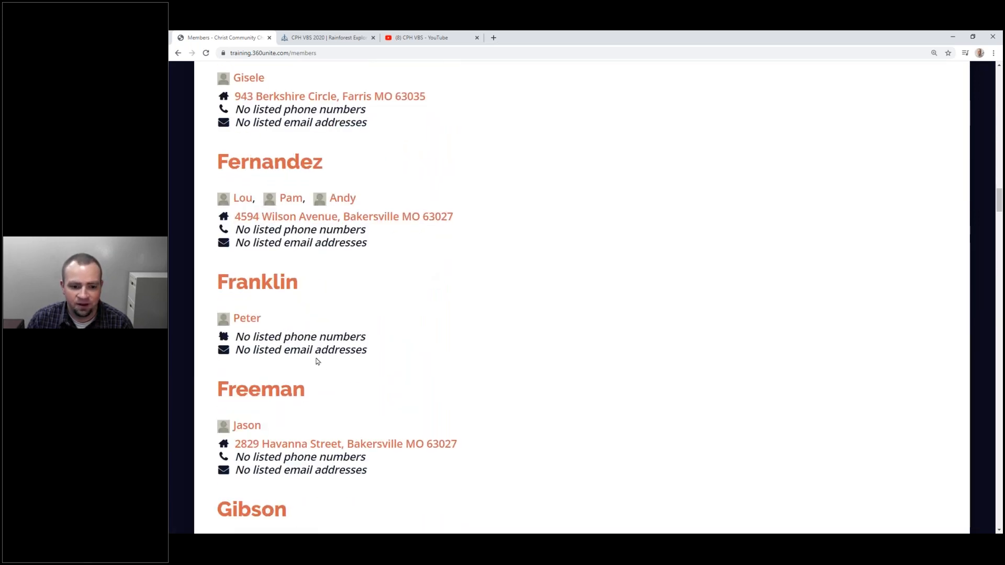
click(272, 288)
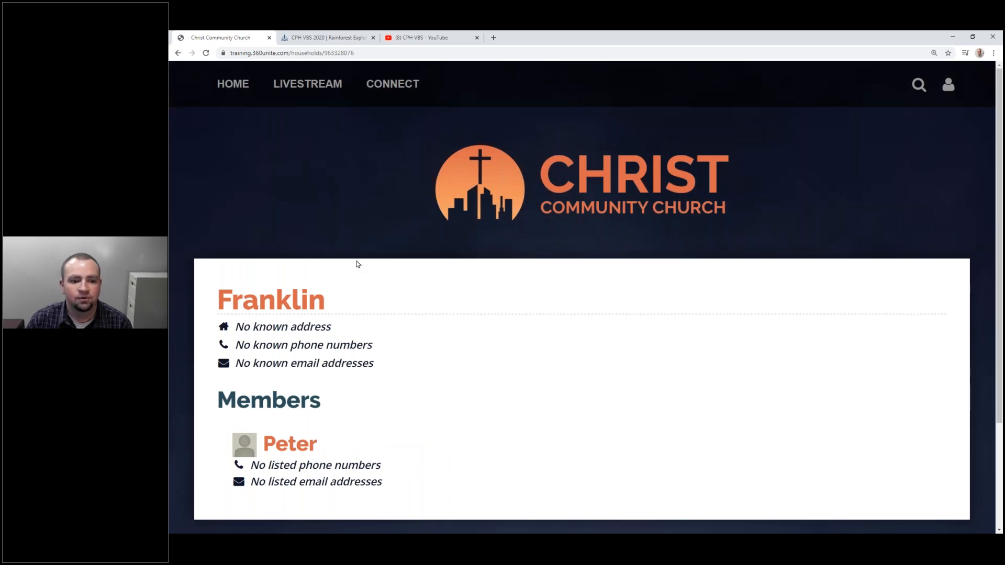
Review the household page and show the account options menu.
scroll(378, 353, down, 3)
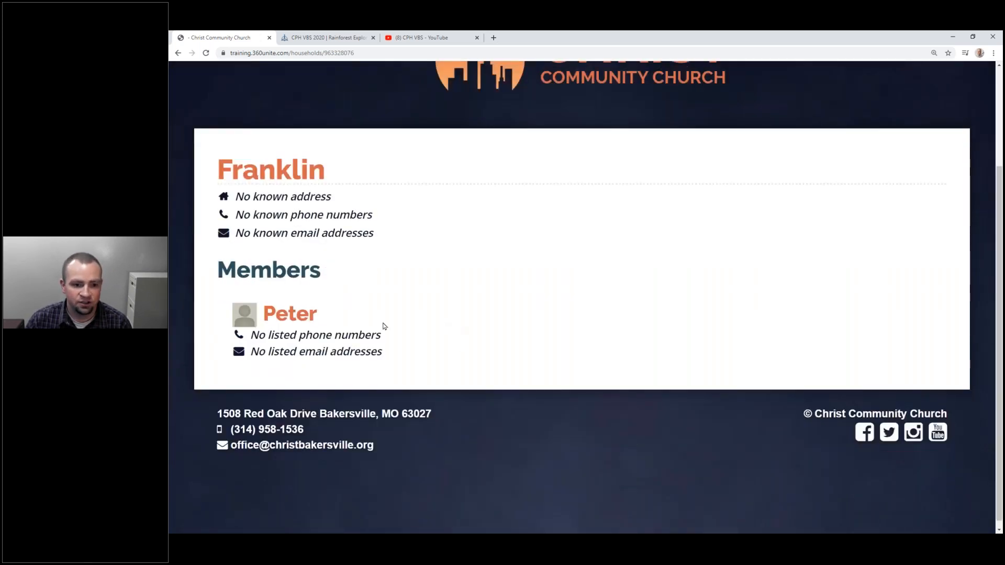
scroll(319, 303, up, 3)
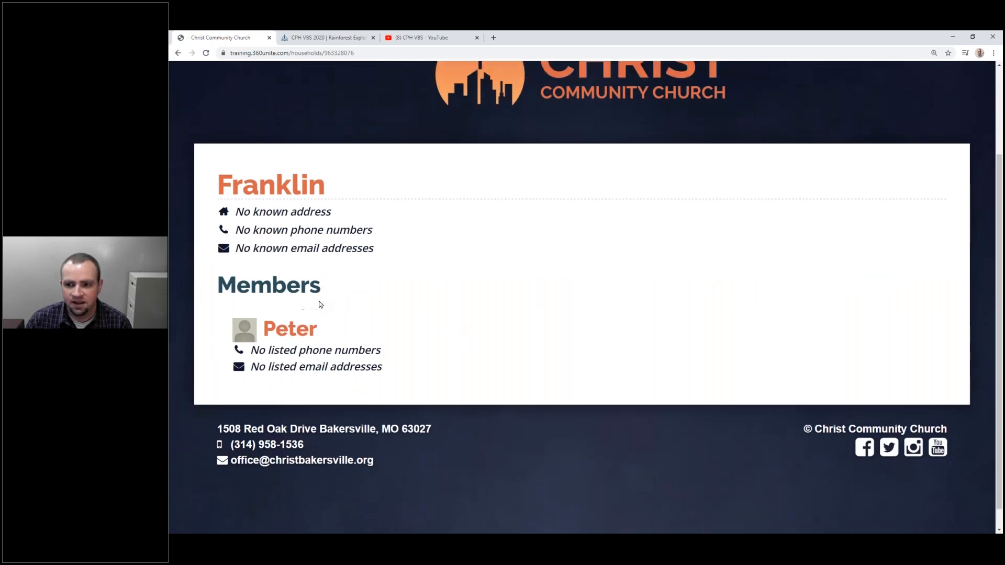
click(945, 86)
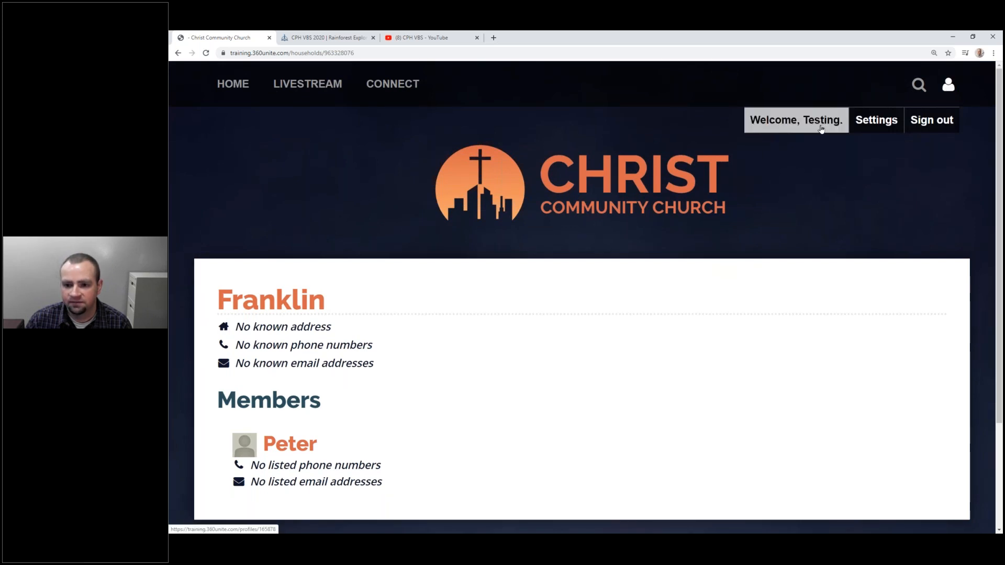
Open Edit my Profile and replace the first, last and preferred names.
click(822, 122)
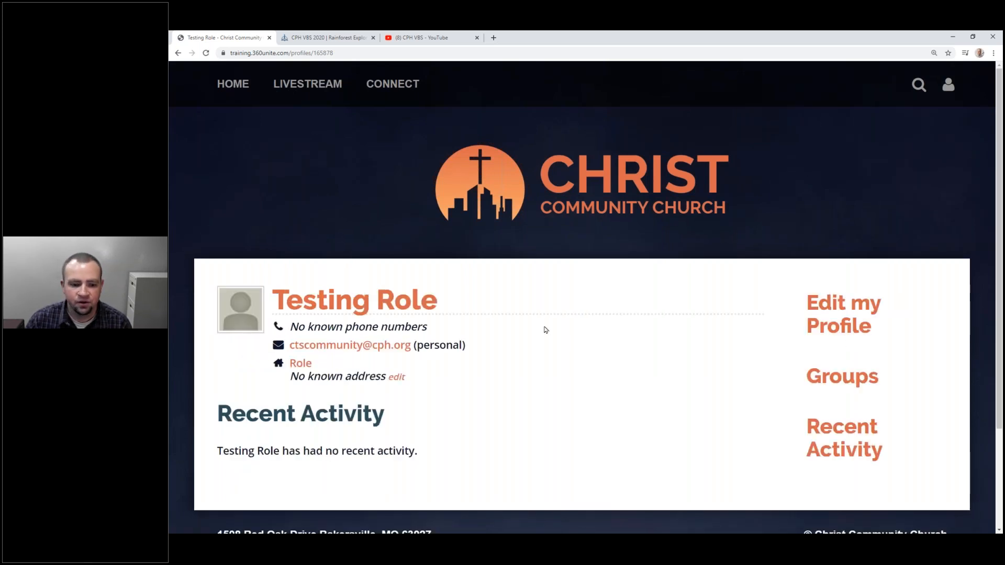
scroll(542, 330, down, 2)
click(821, 223)
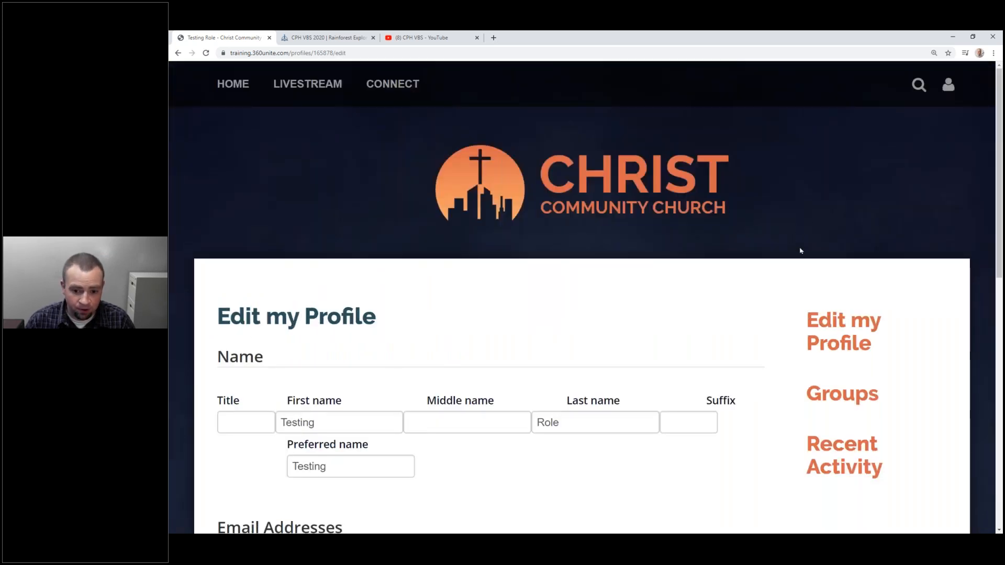
scroll(628, 235, down, 4)
drag(356, 206, 269, 212)
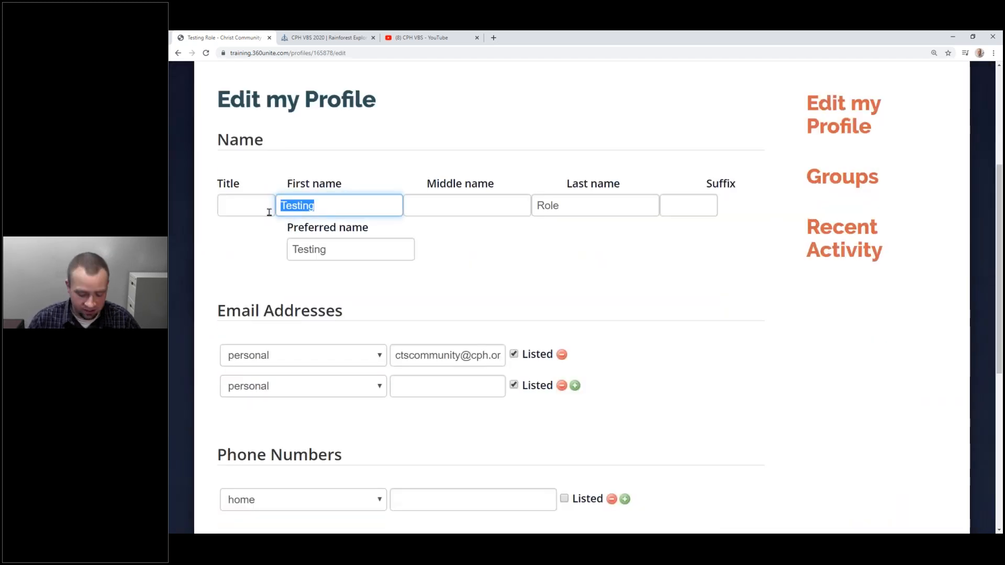
text(Joe)
key(Tab)
key(Tab)
text(Tester)
drag(357, 248, 249, 251)
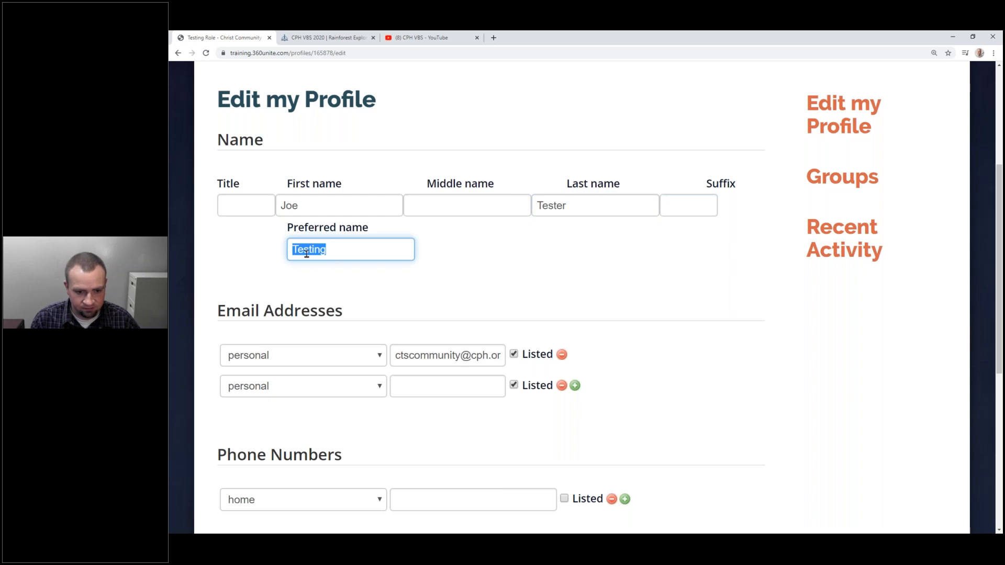
text(Joe)
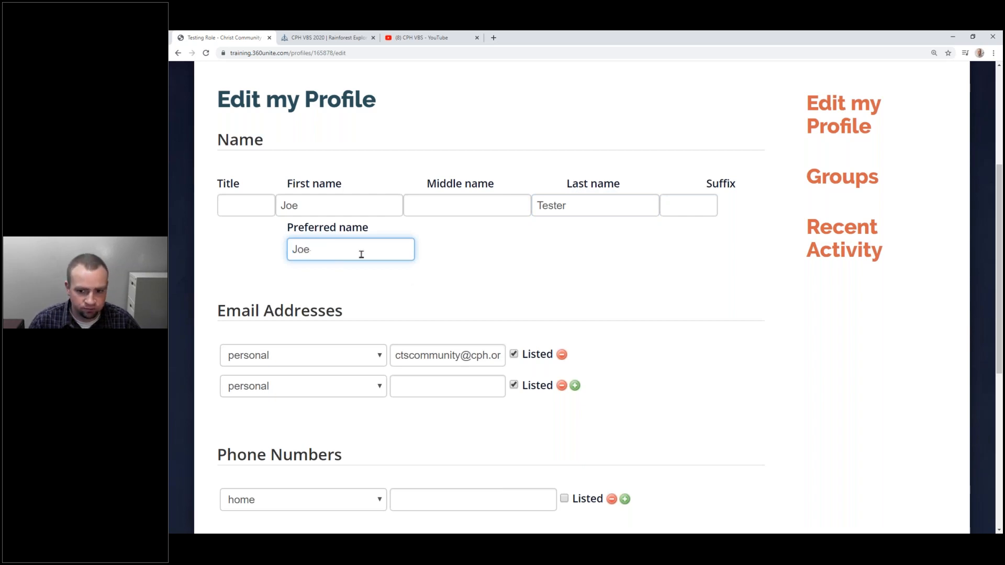
Add a Listed work phone number and save the profile changes.
scroll(423, 262, up, 2)
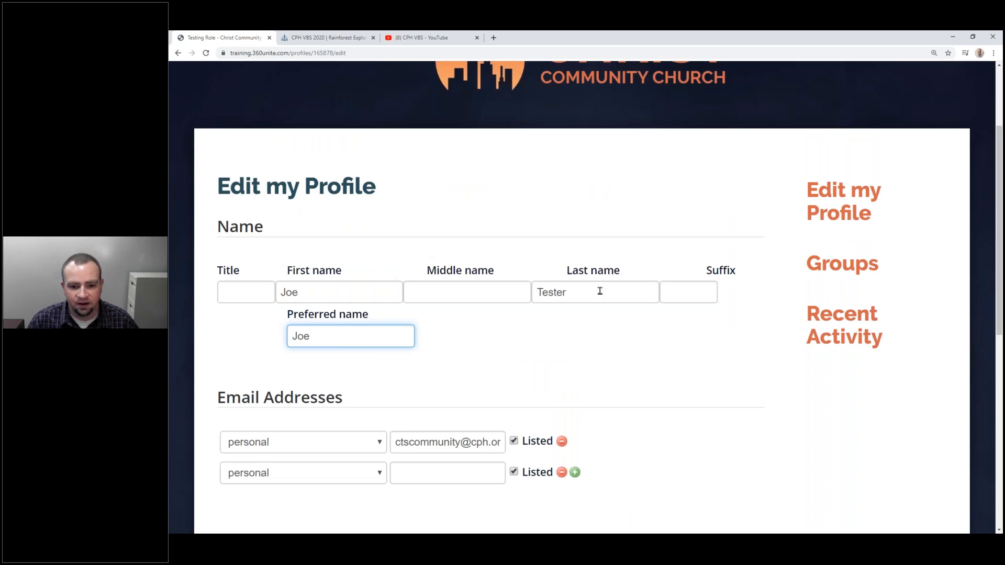
scroll(600, 291, down, 3)
click(514, 312)
click(514, 312)
scroll(460, 341, down, 4)
click(422, 280)
click(362, 288)
click(356, 314)
click(452, 289)
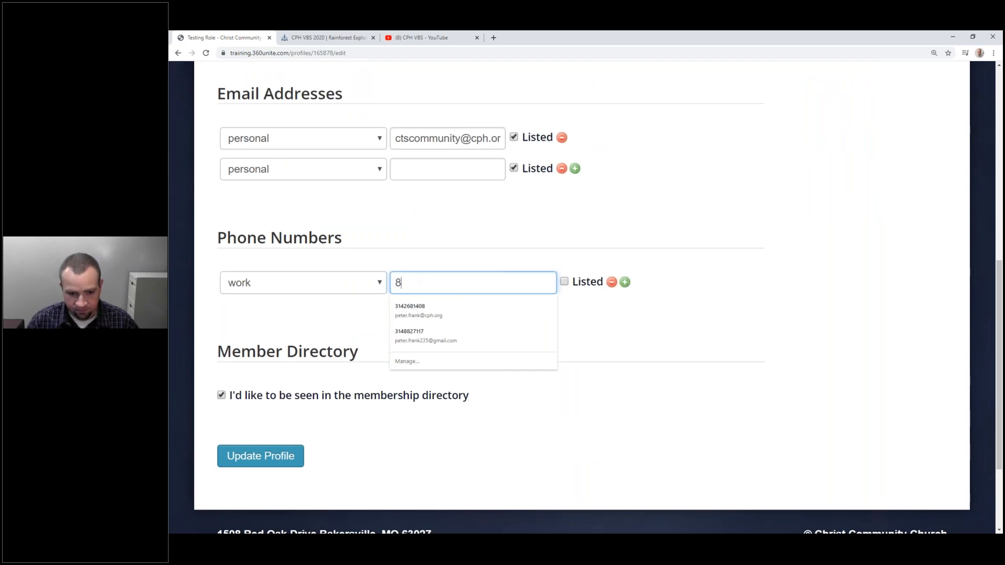
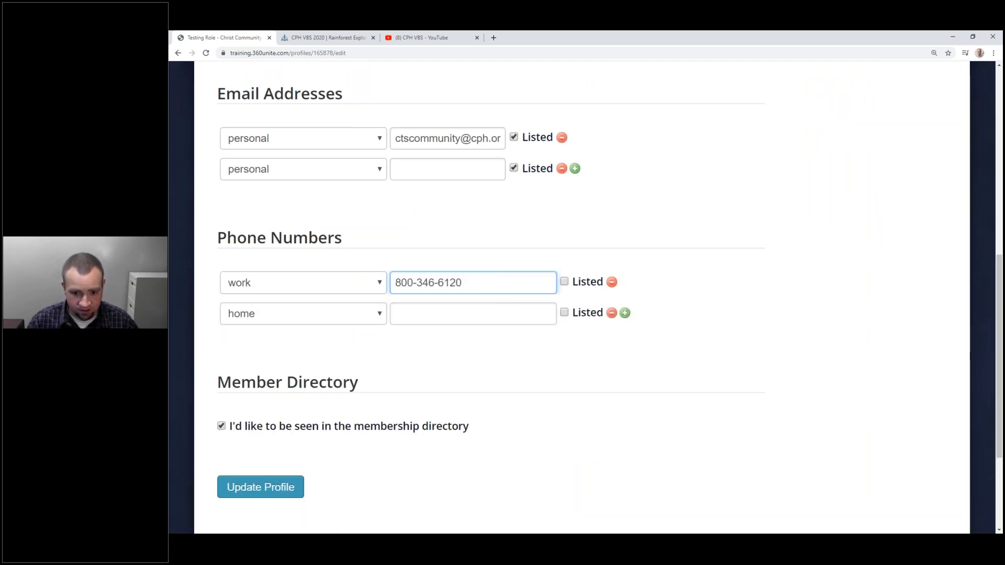
click(565, 282)
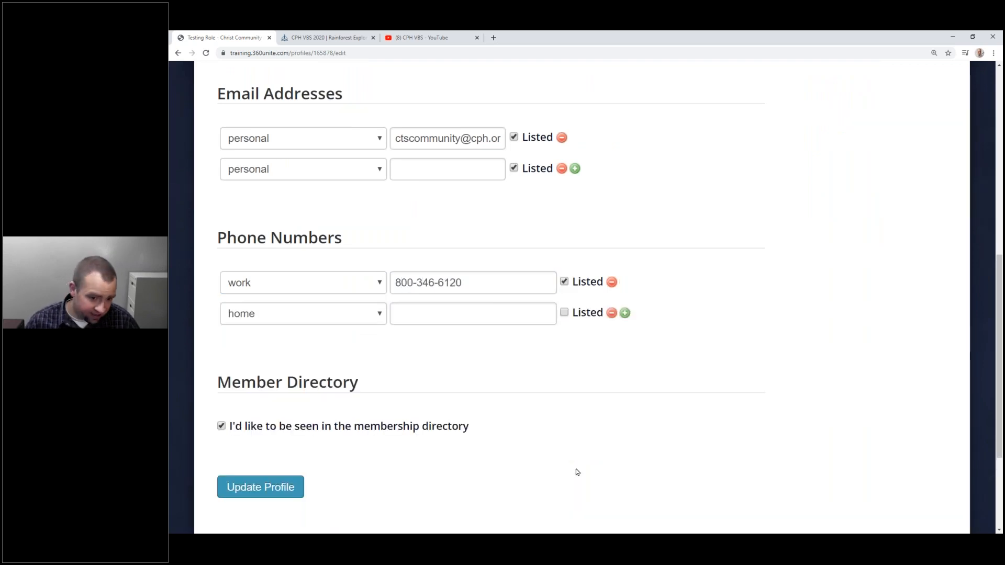
scroll(577, 472, down, 3)
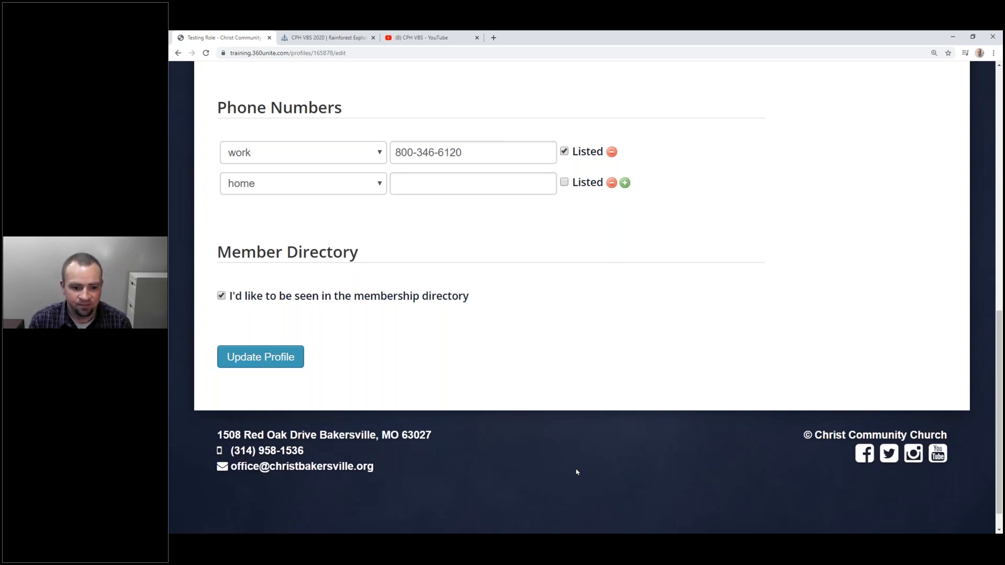
click(272, 358)
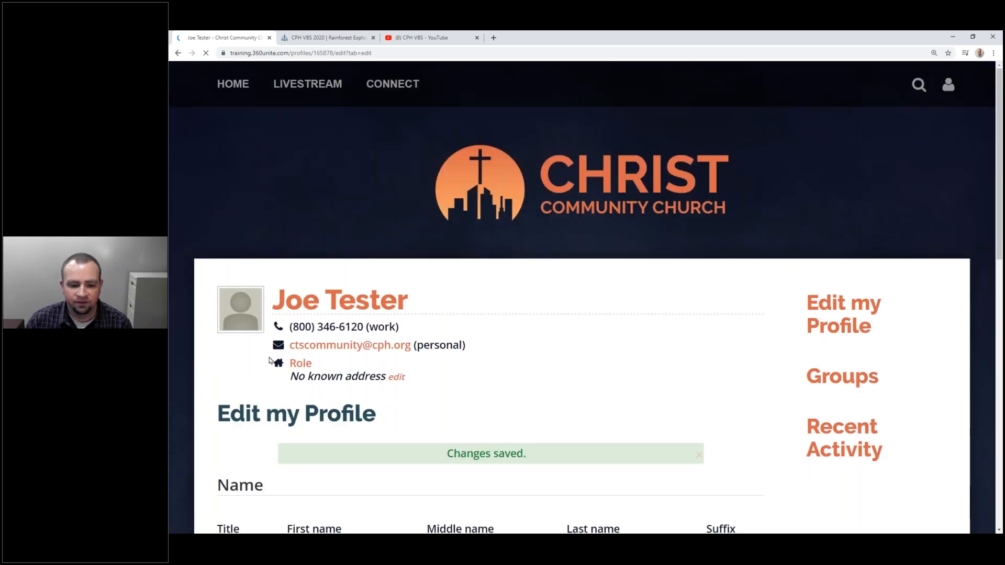
Scroll the saved profile to confirm the new names and listed work phone.
scroll(386, 402, down, 3)
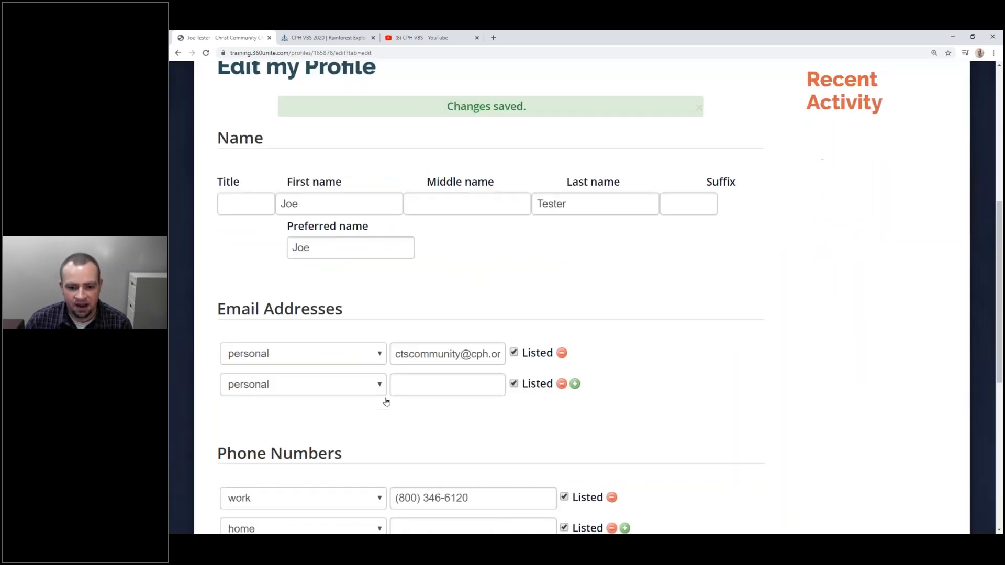
scroll(413, 403, down, 1)
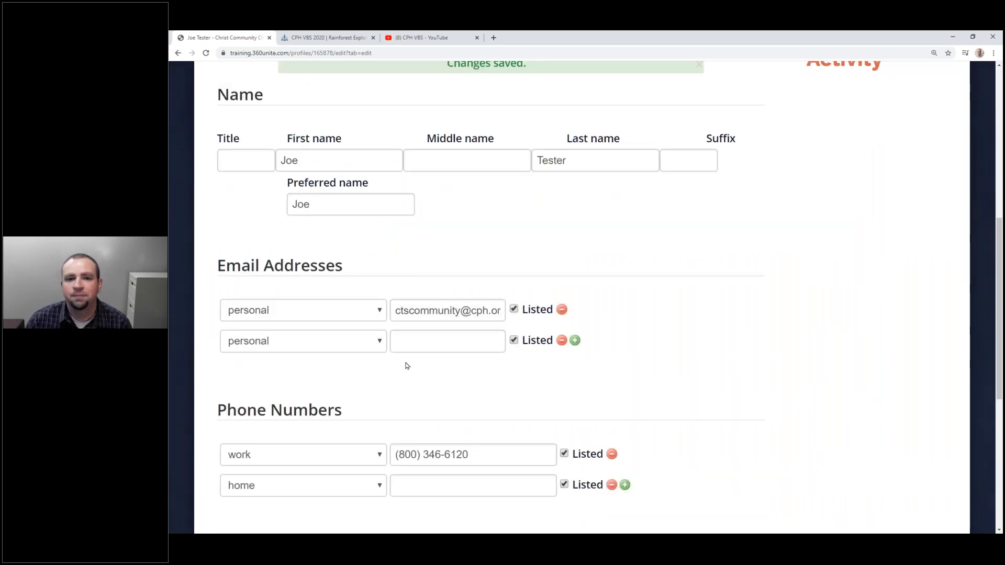
scroll(446, 417, up, 5)
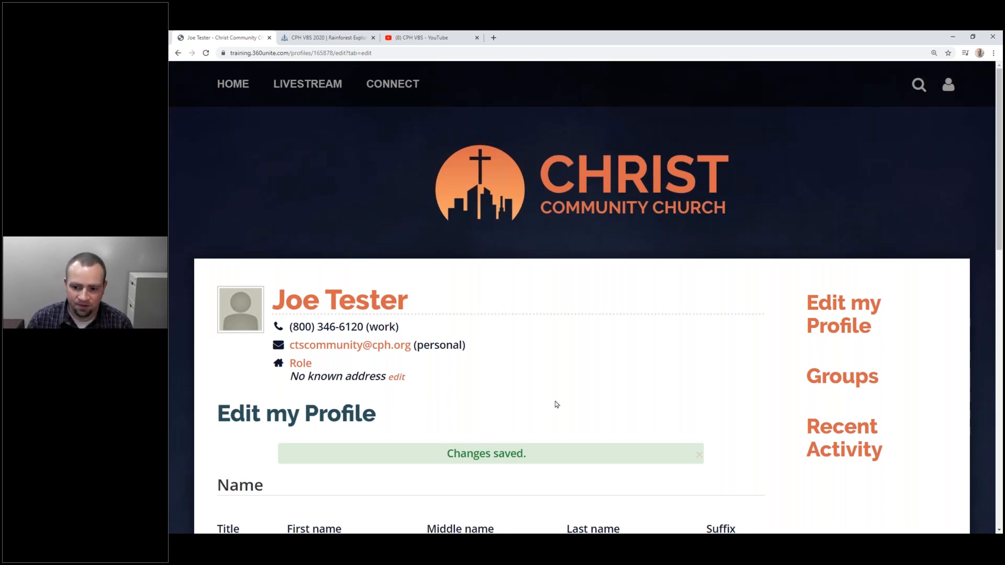
mouse_move(392, 84)
click(400, 168)
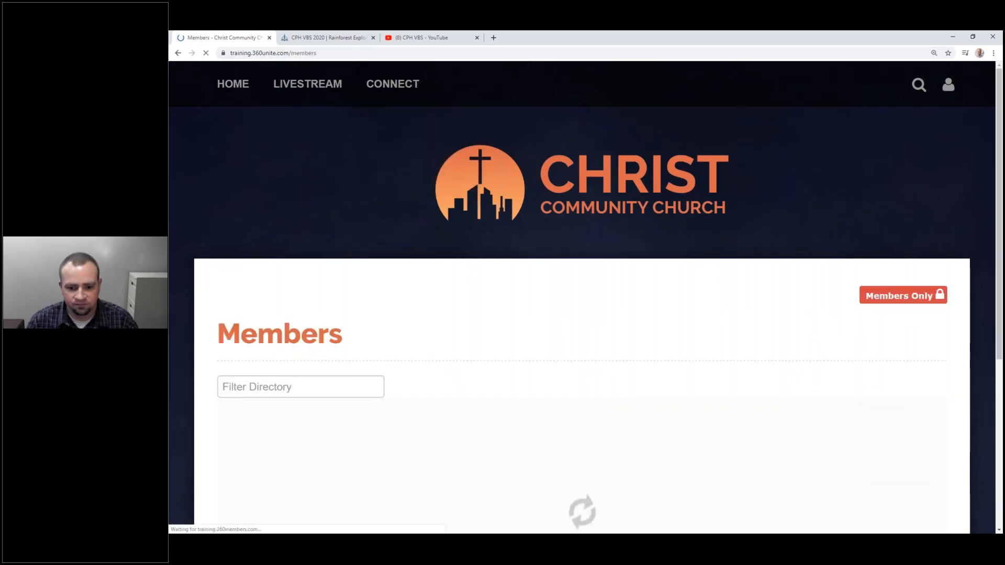
click(323, 388)
text(t)
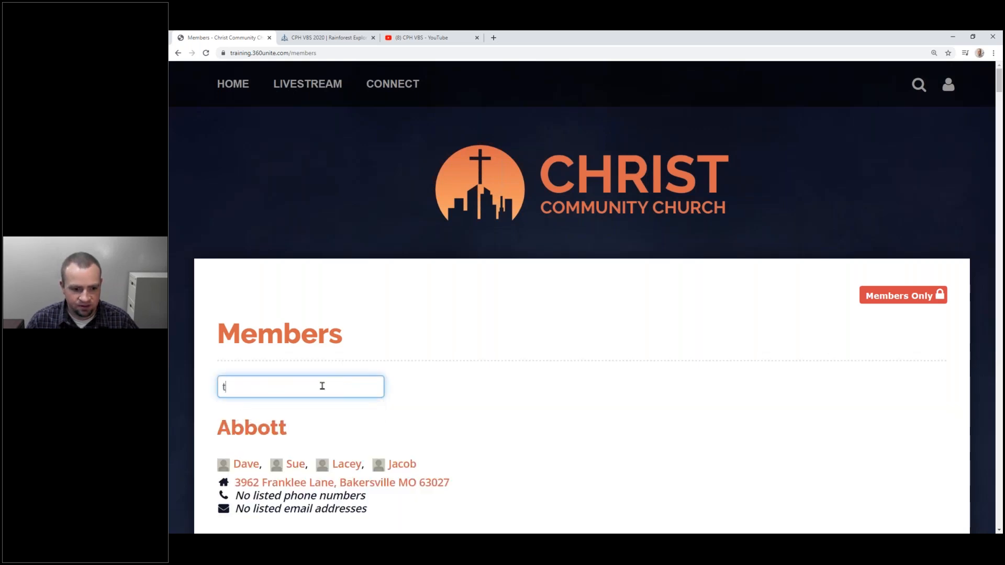
text(est)
scroll(325, 375, down, 3)
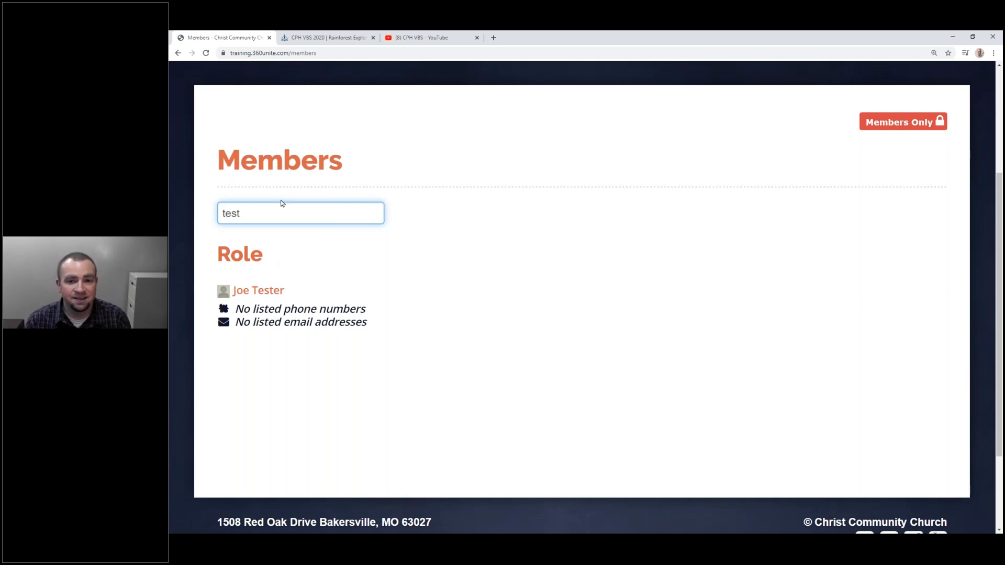
key(BackSpace)
key(BackSpace)
key(BackSpace)
key(BackSpace)
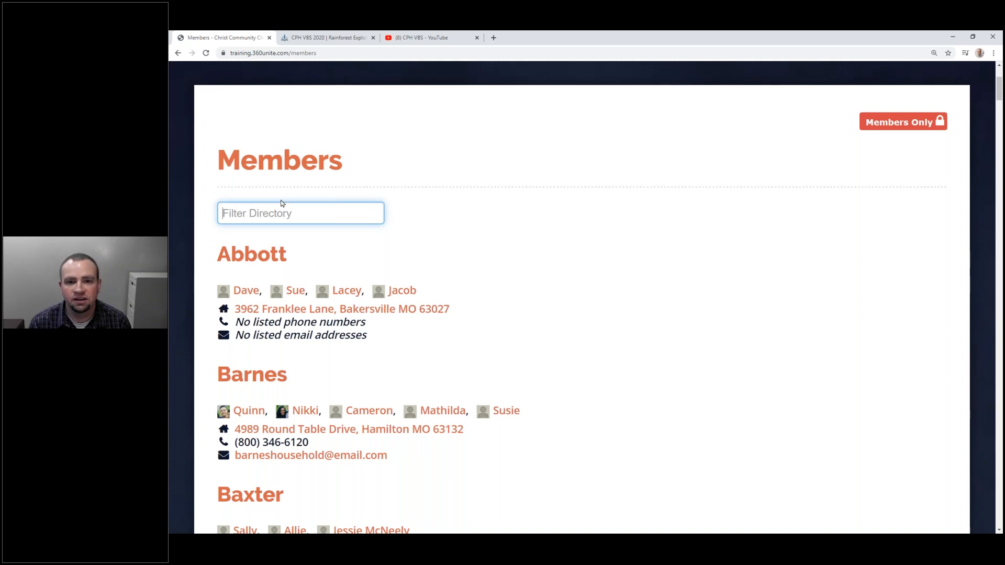
drag(309, 261, 216, 256)
click(383, 259)
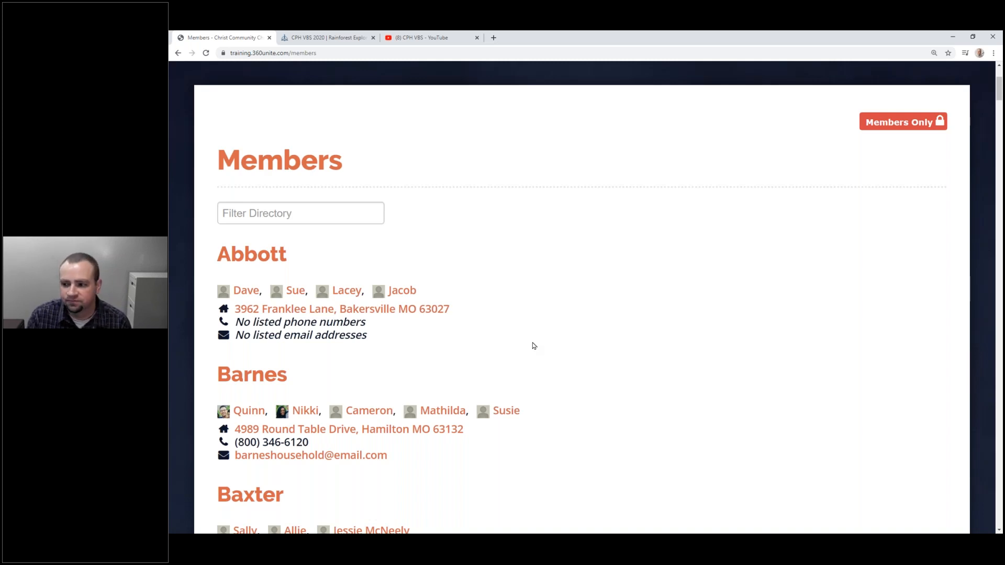
scroll(534, 346, down, 10)
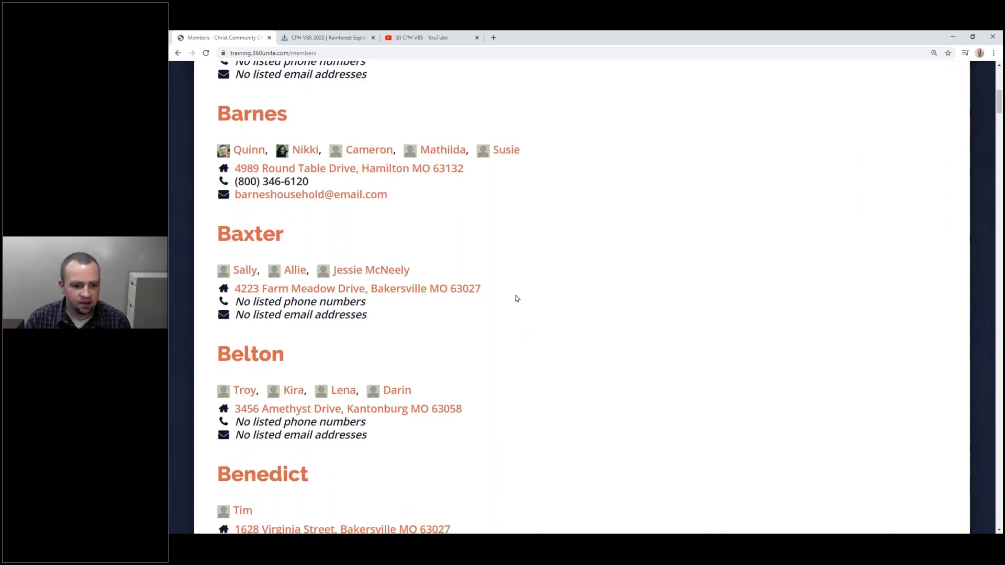
scroll(506, 186, down, 12)
scroll(525, 195, up, 20)
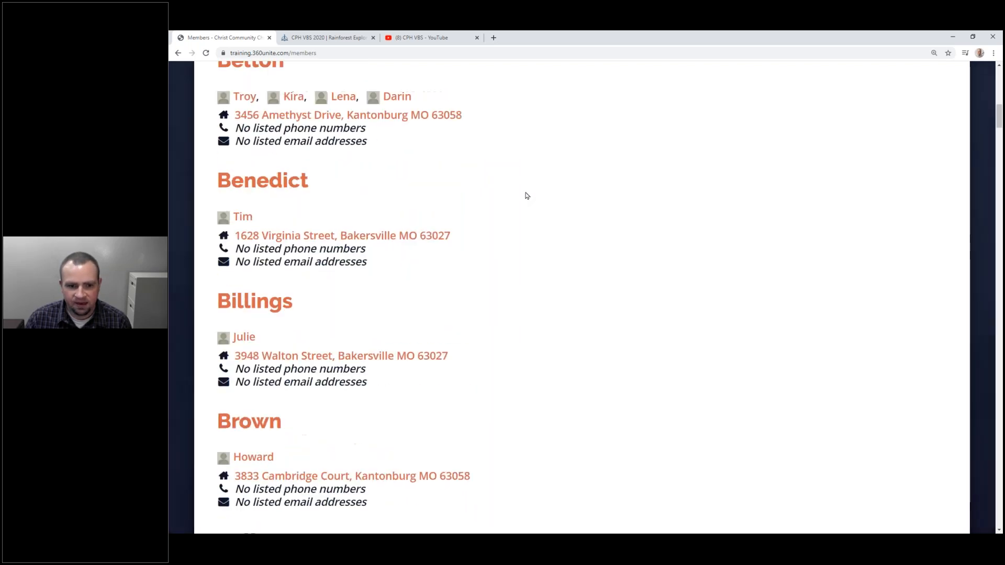
scroll(530, 195, up, 5)
mouse_move(376, 87)
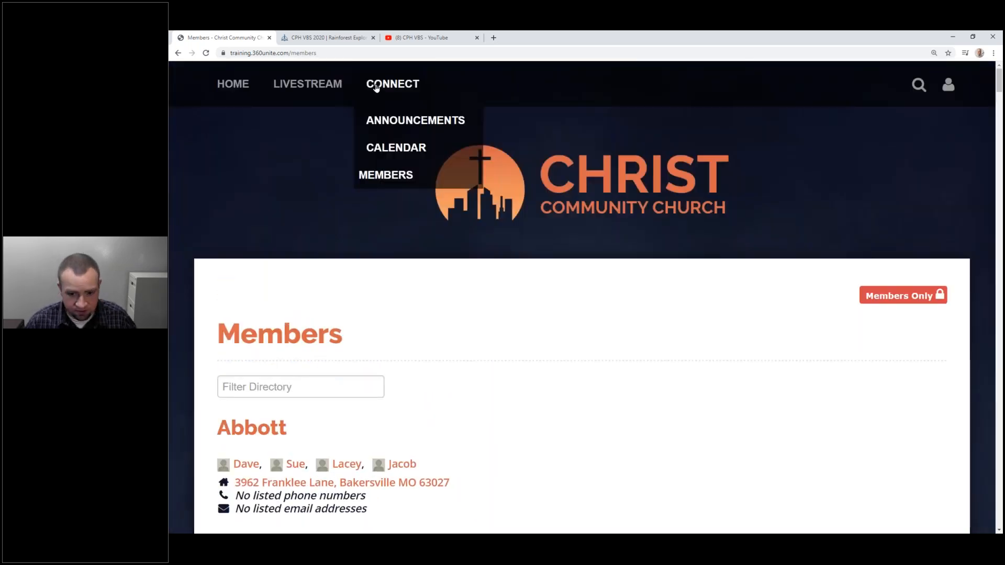
Place the windows side by side and open Connect > Calendar in both.
key(super+Left)
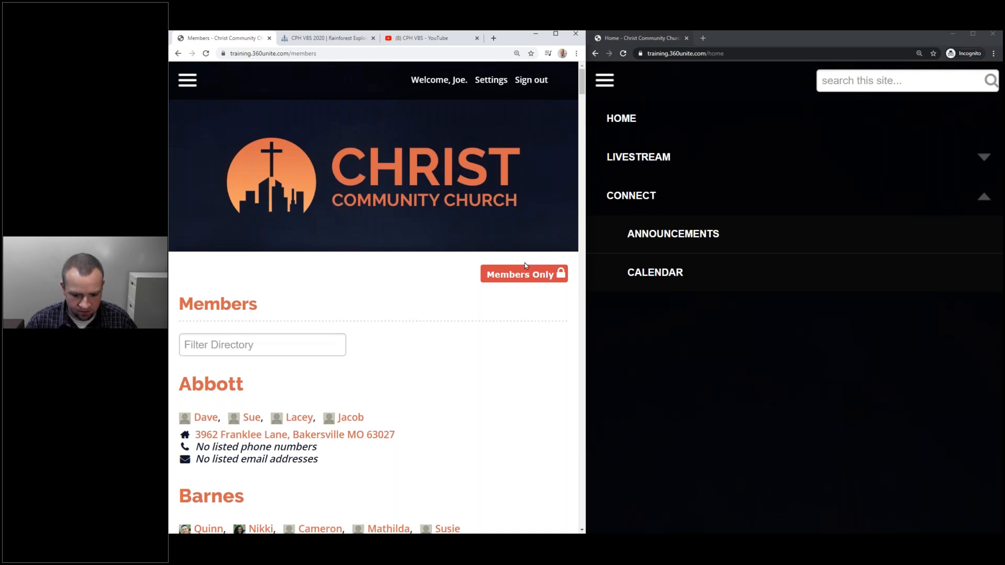
key(alt+Tab)
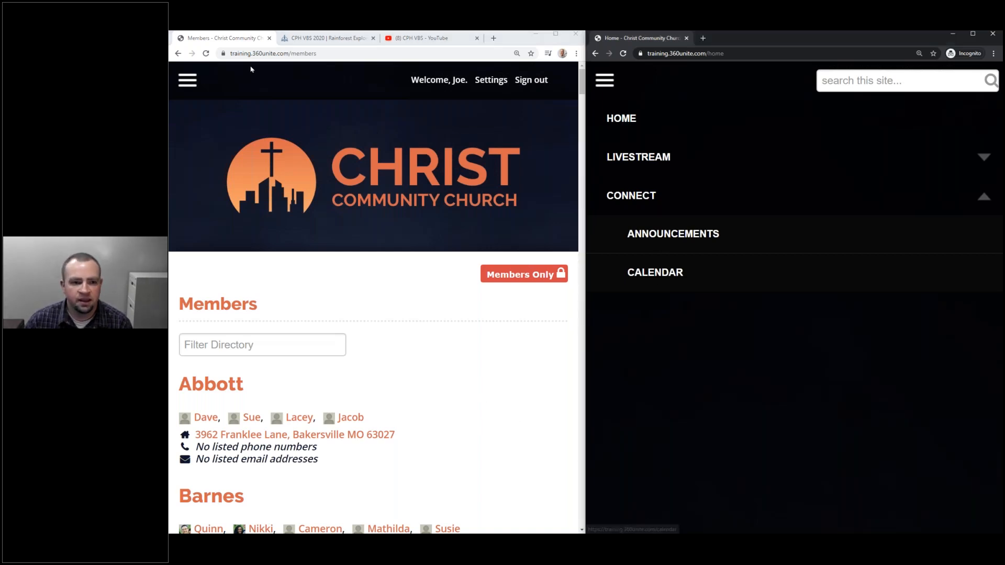
click(197, 85)
click(247, 195)
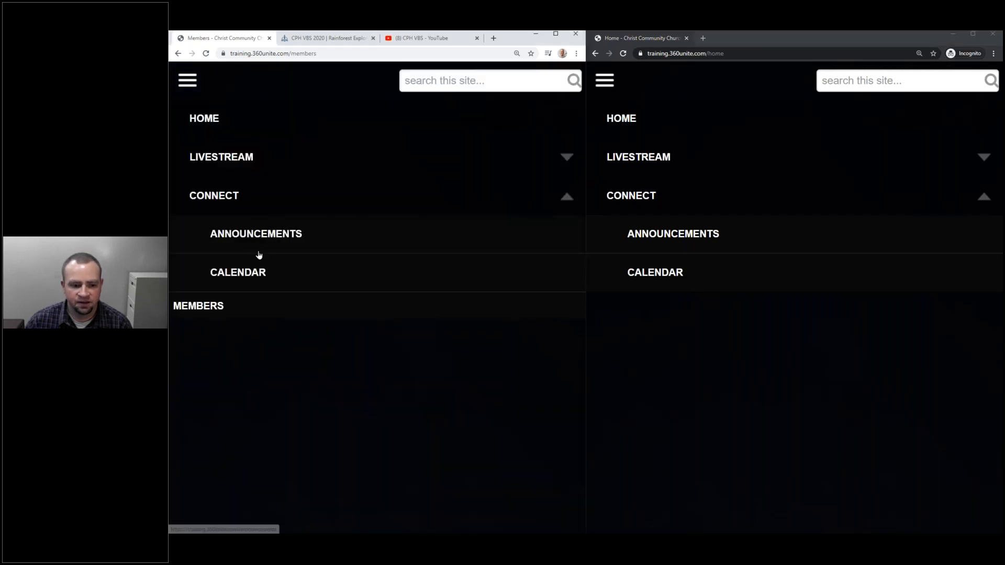
click(246, 275)
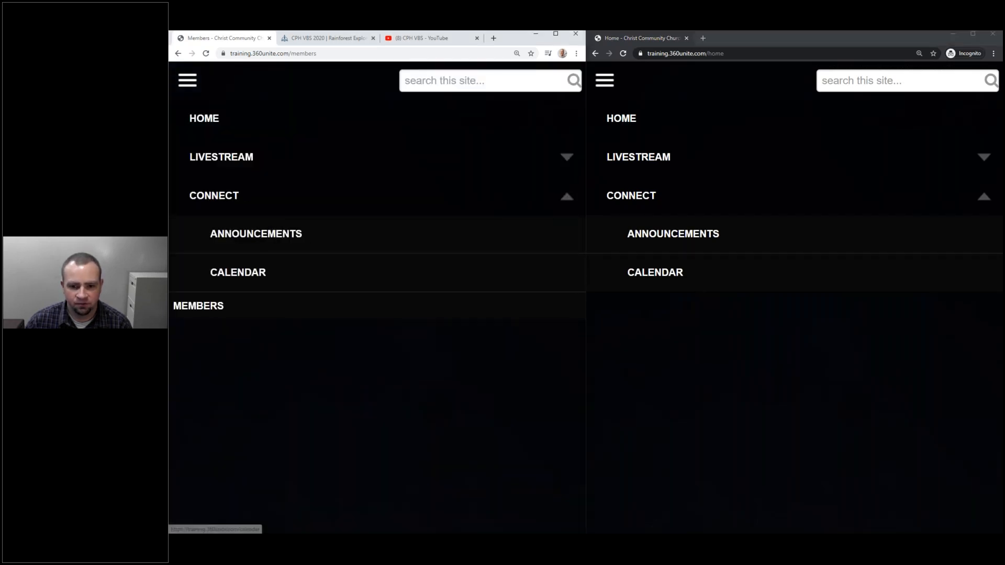
click(656, 273)
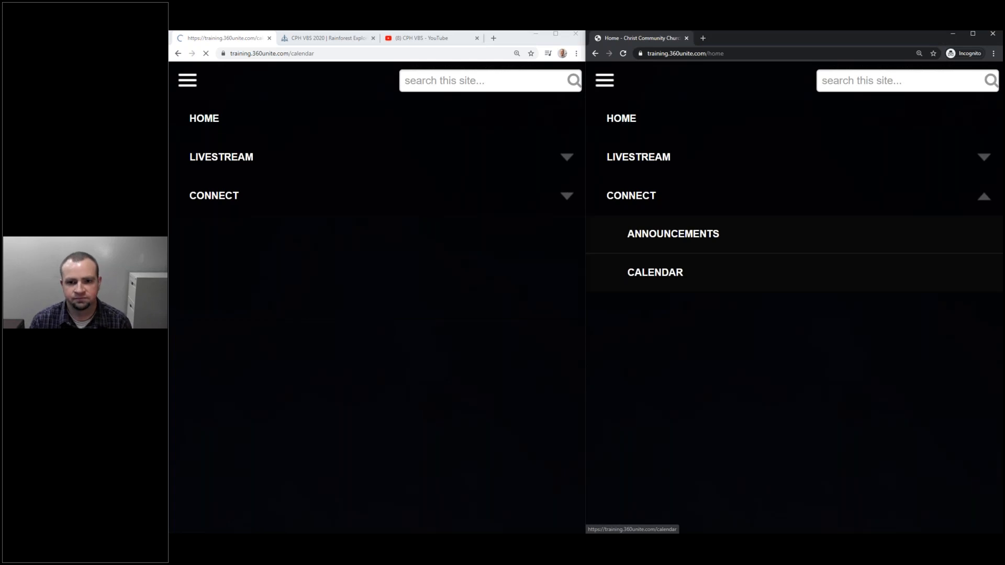
click(656, 272)
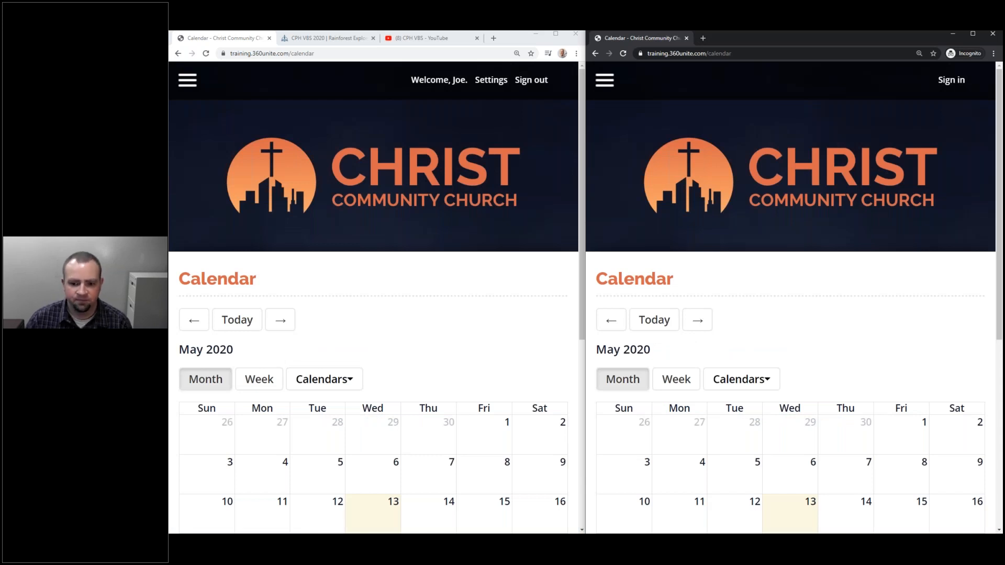
Compare the Calendars lists signed in and signed out, then maximize the signed-in window.
scroll(790, 294, down, 1)
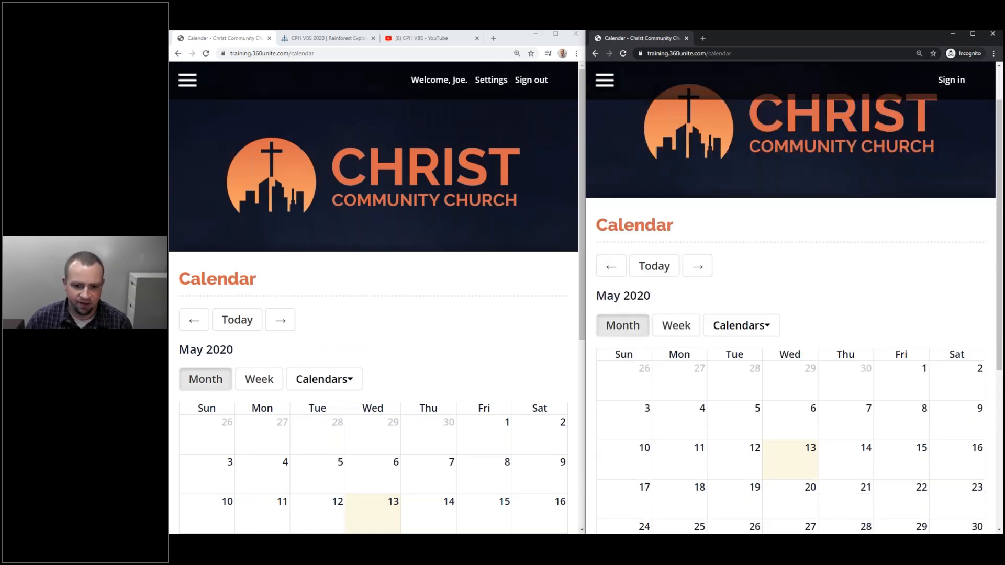
scroll(790, 293, down, 3)
scroll(335, 209, down, 4)
click(326, 164)
click(326, 163)
click(757, 165)
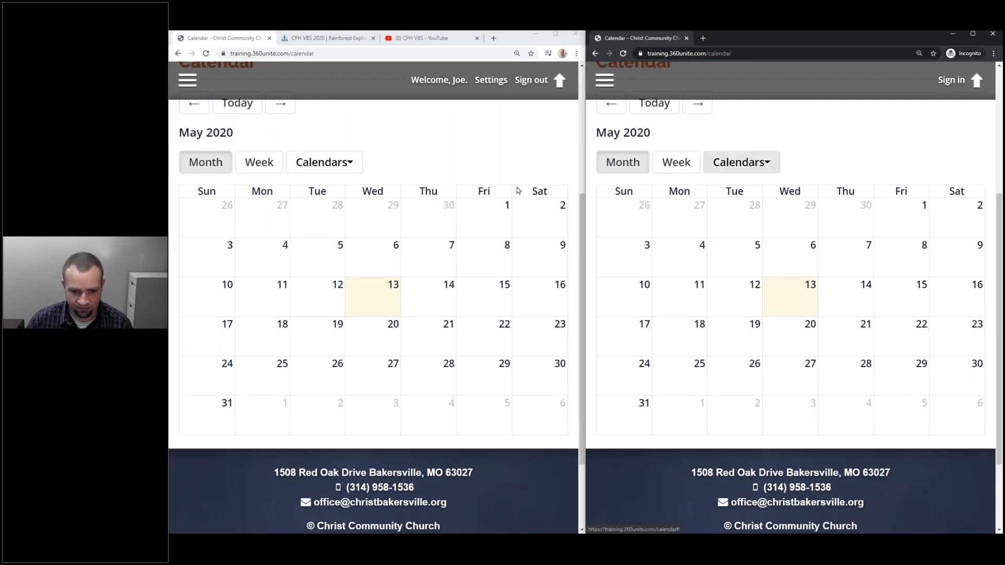
scroll(518, 190, up, 4)
scroll(722, 303, up, 4)
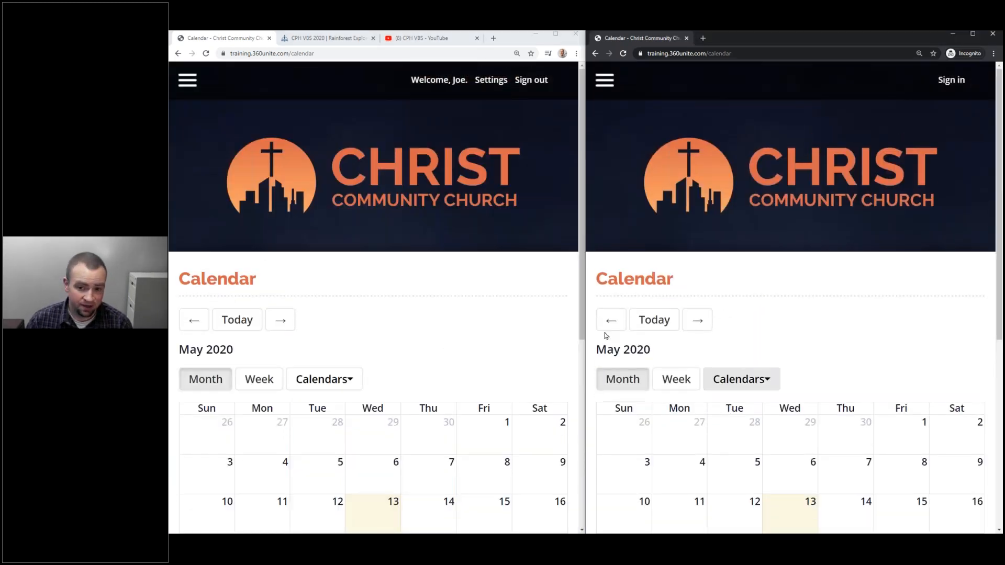
scroll(614, 343, down, 1)
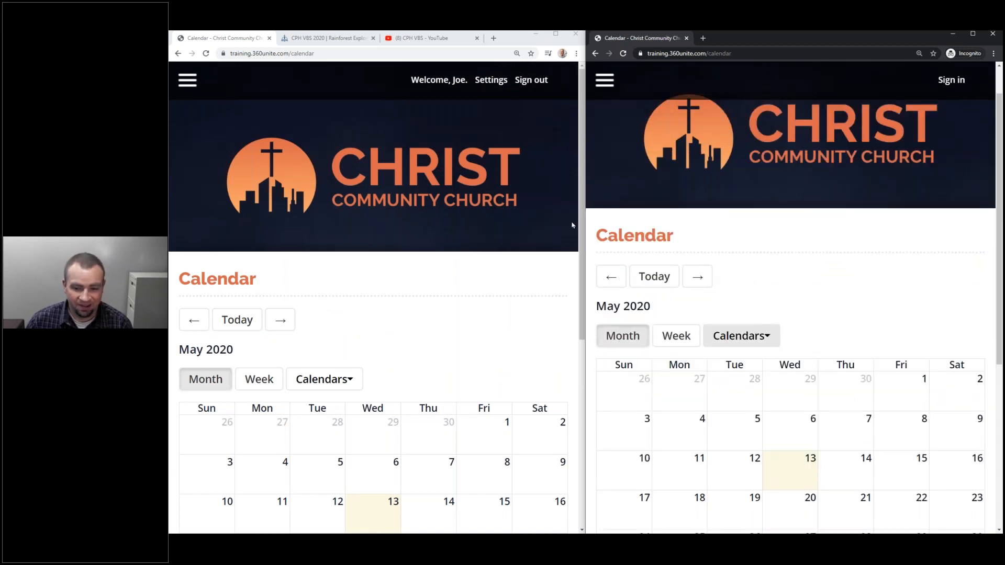
scroll(572, 226, down, 1)
scroll(618, 236, up, 1)
scroll(469, 252, up, 1)
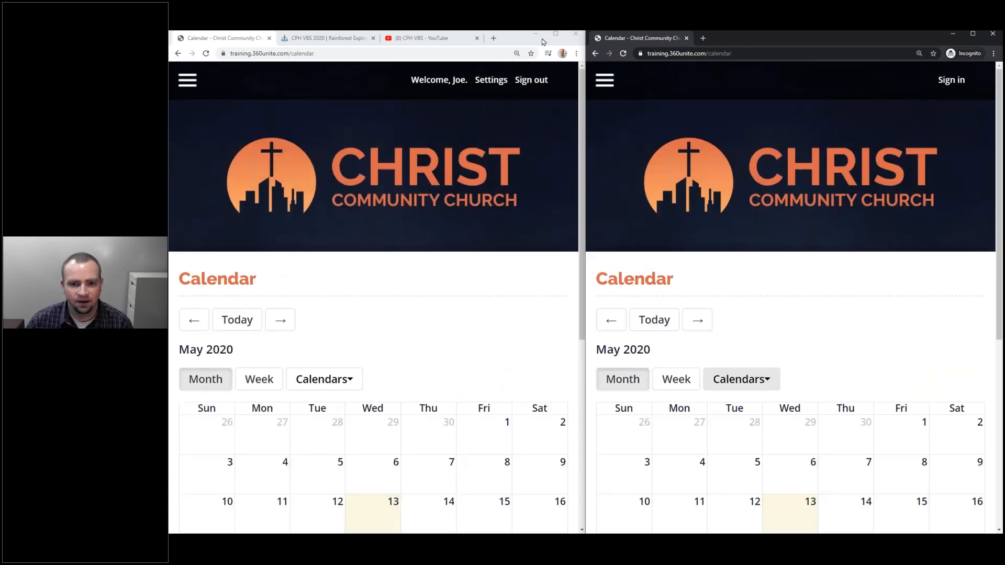
click(557, 36)
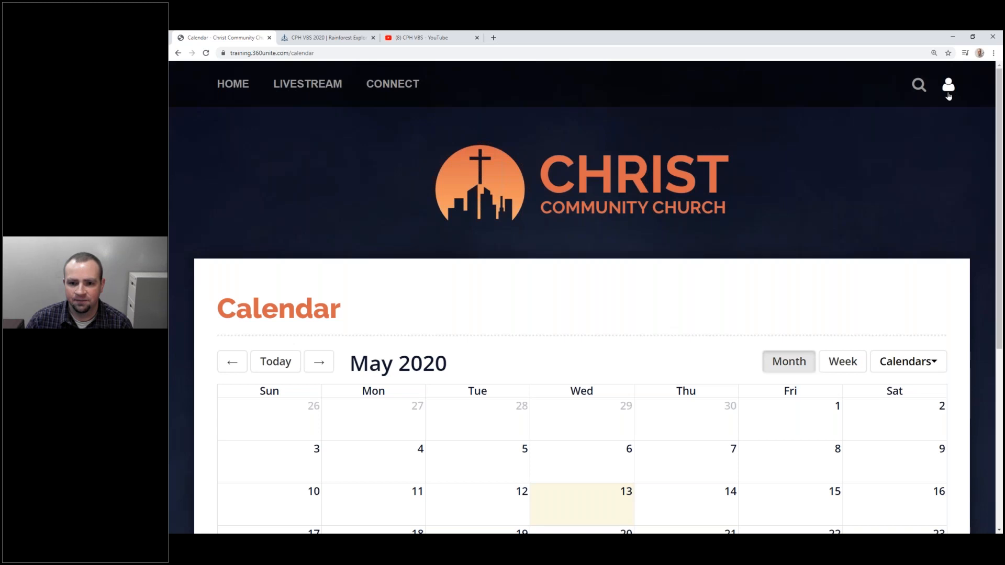
Dismiss the context menu and reload the Calendar page, landing Home signed out.
right_click(244, 145)
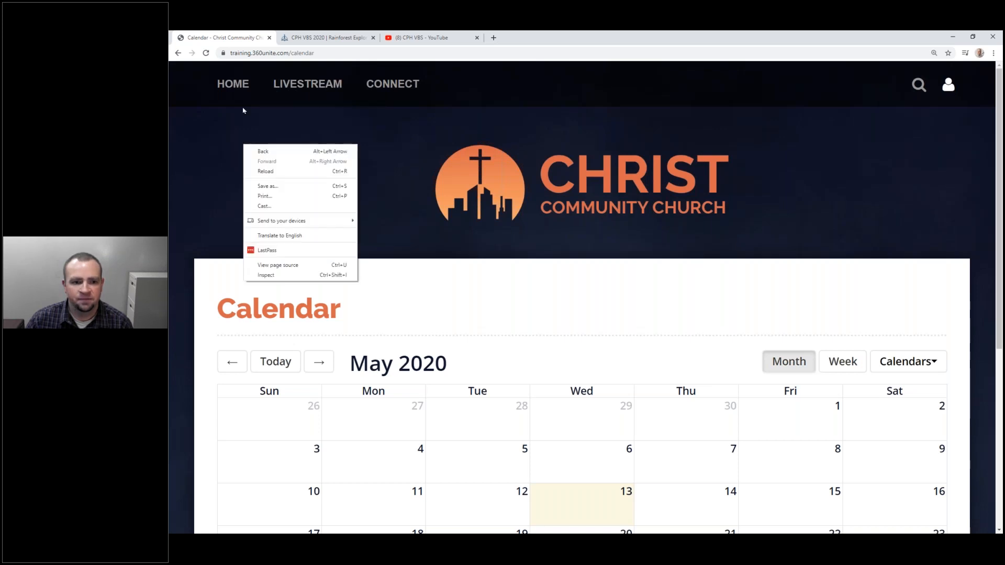
click(949, 87)
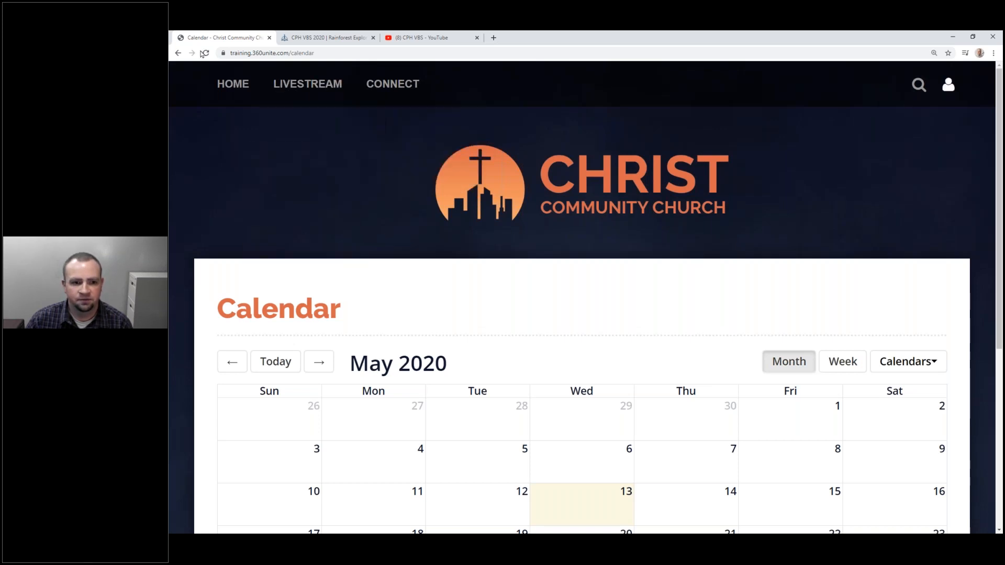
click(206, 54)
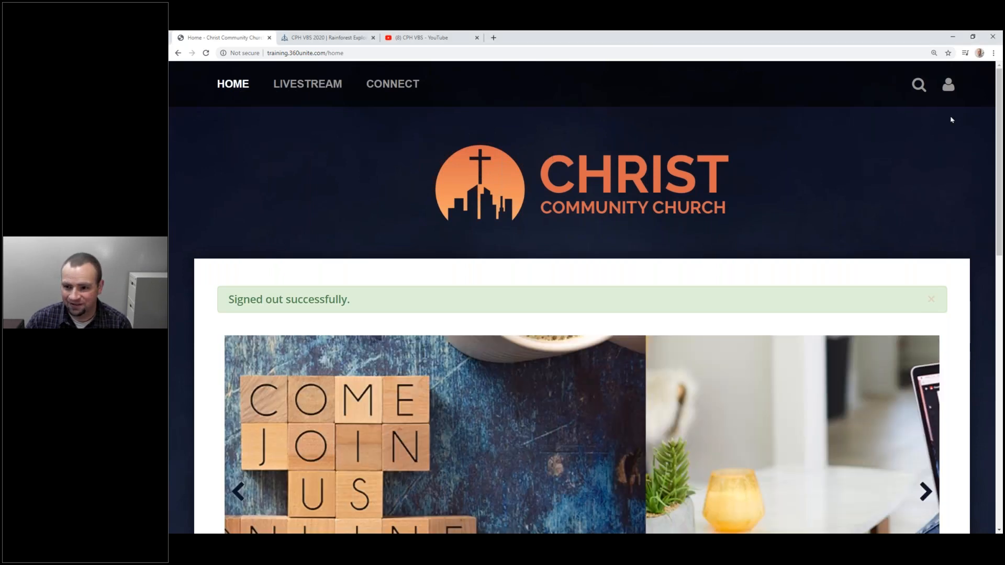
Sign in from the account menu with the administrator's e-mail and password.
click(949, 88)
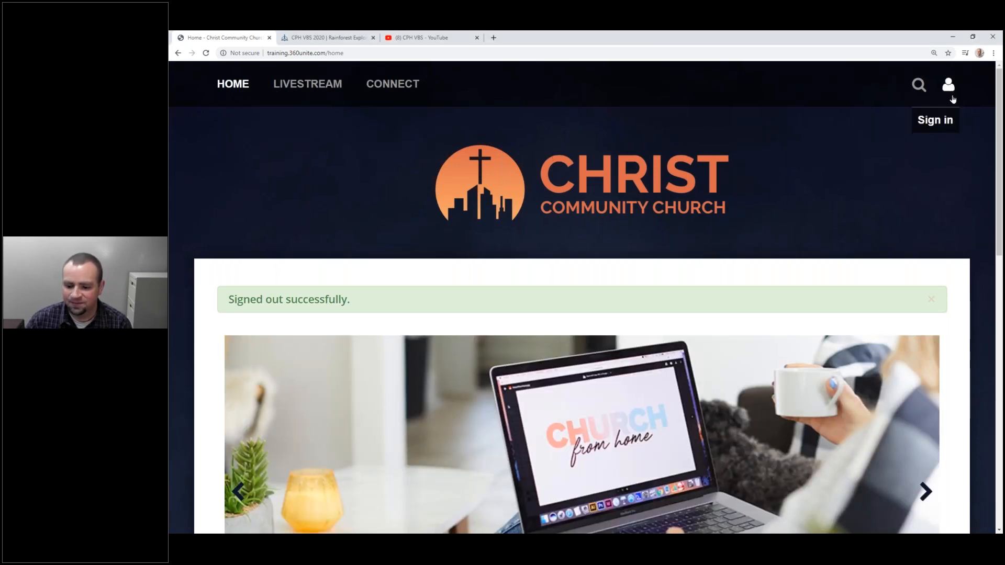
click(951, 122)
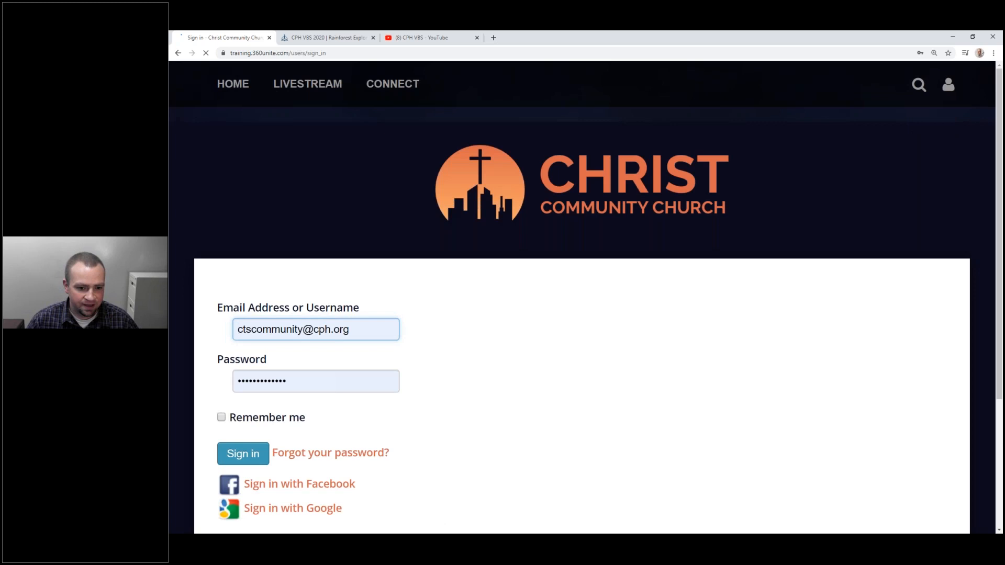
triple_click(293, 330)
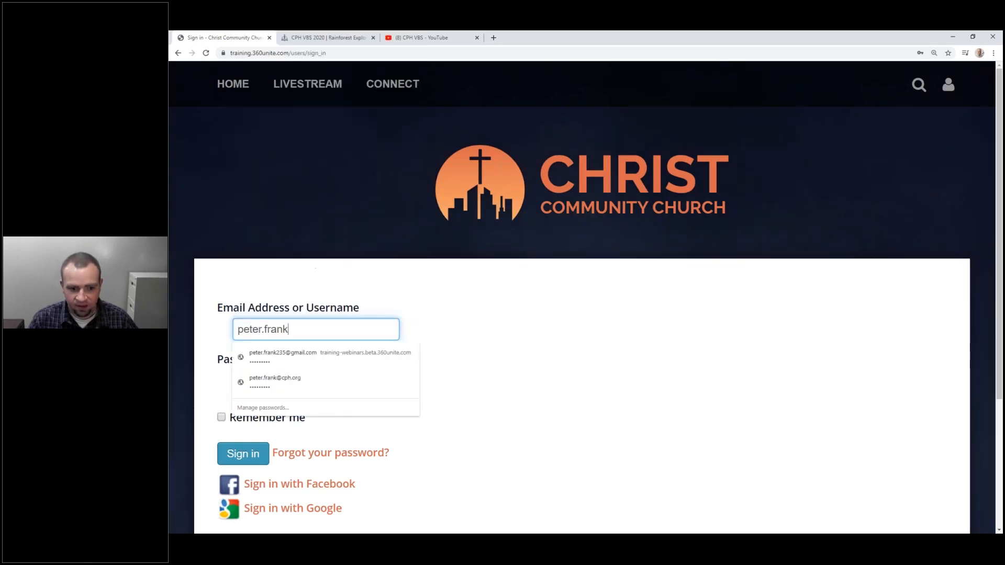
key(Tab)
text(•••••••••)
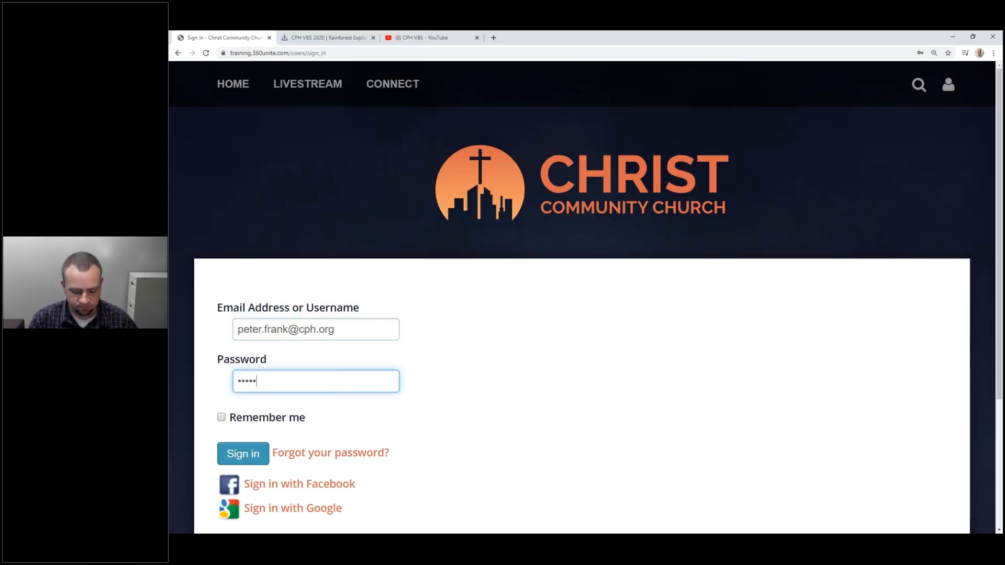
key(Return)
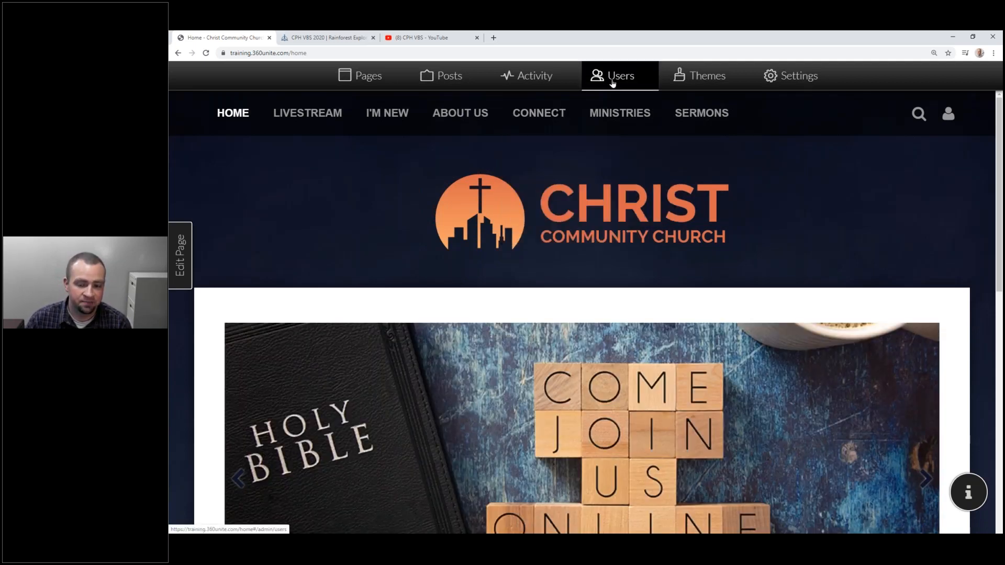
Open the site's user management page and scan the user list.
click(610, 82)
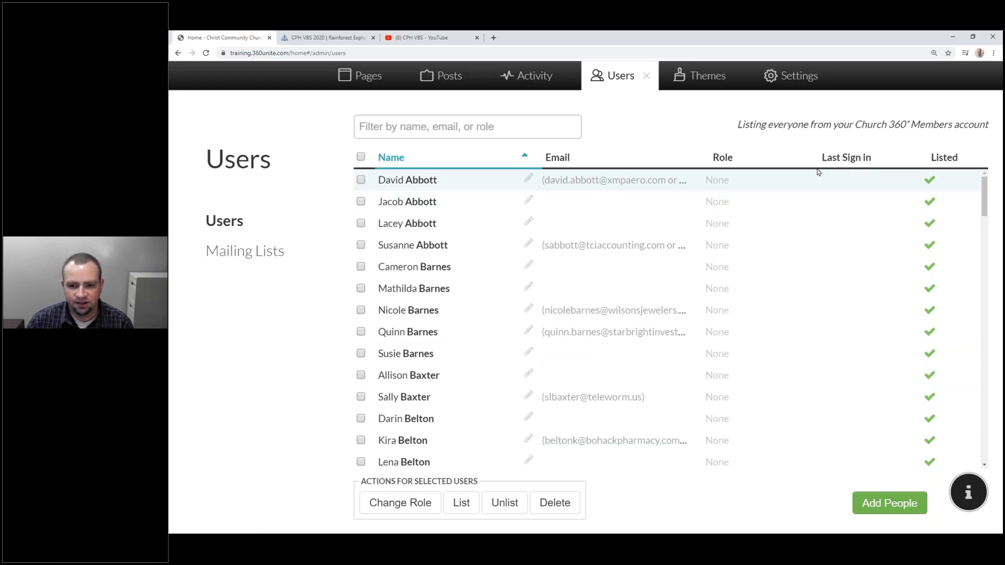
scroll(442, 237, down, 5)
scroll(498, 175, up, 5)
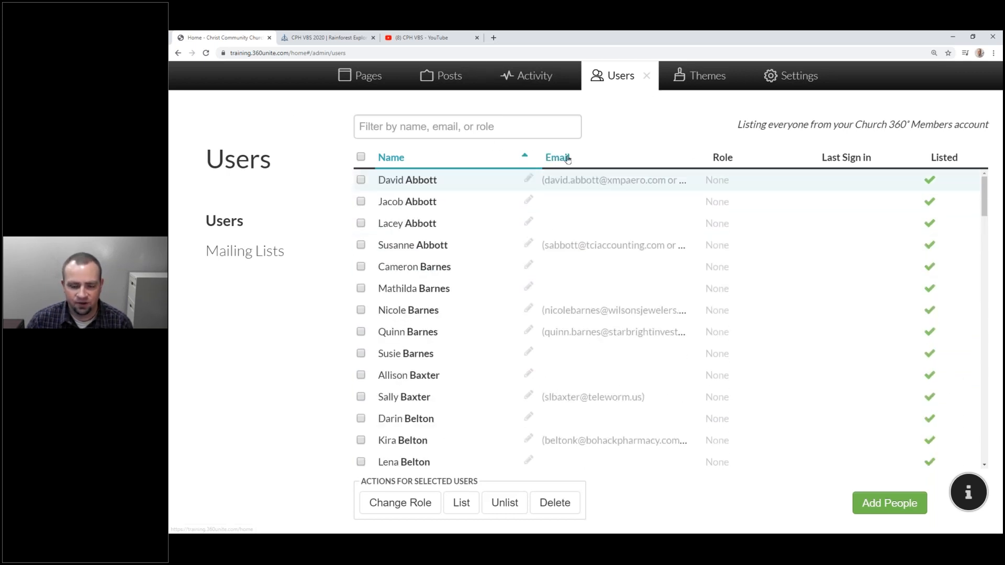
Sort the users by role in both directions, then by last sign-in time.
click(729, 162)
click(731, 160)
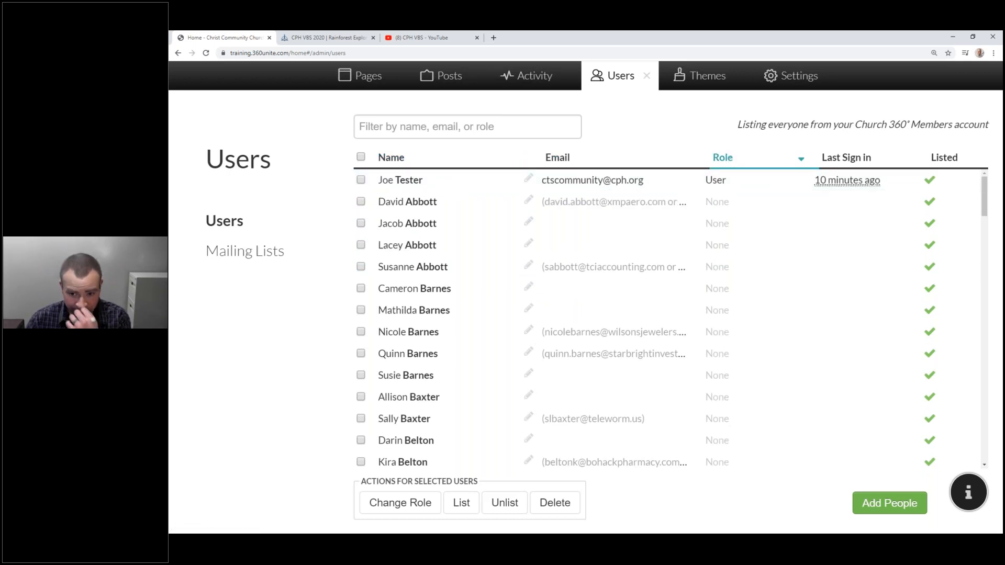
click(732, 162)
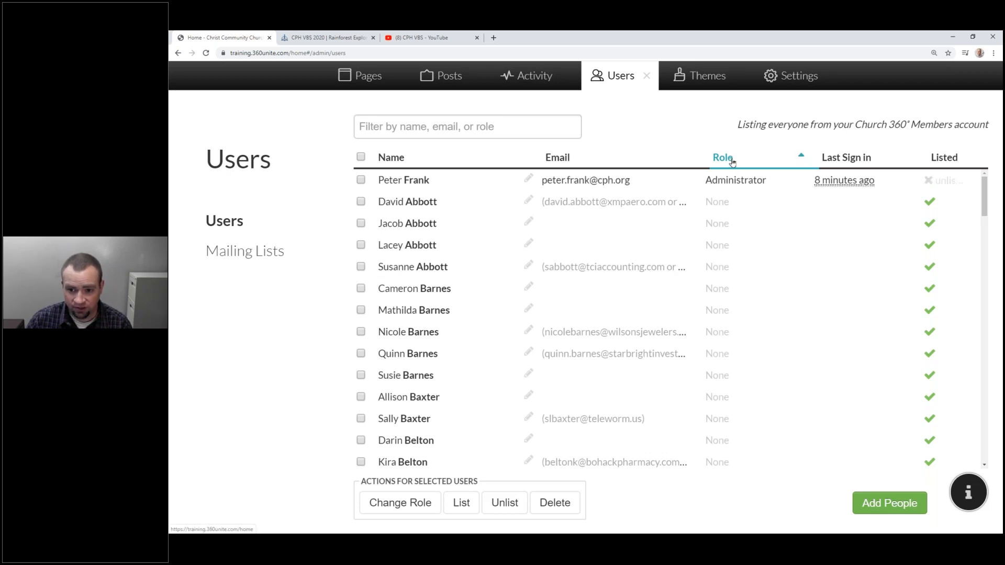
click(727, 158)
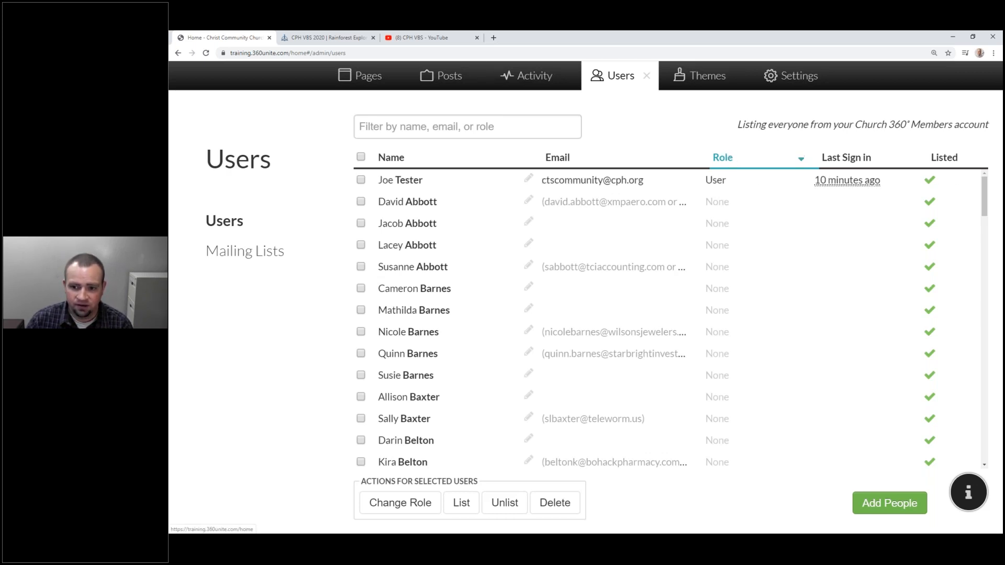
click(849, 162)
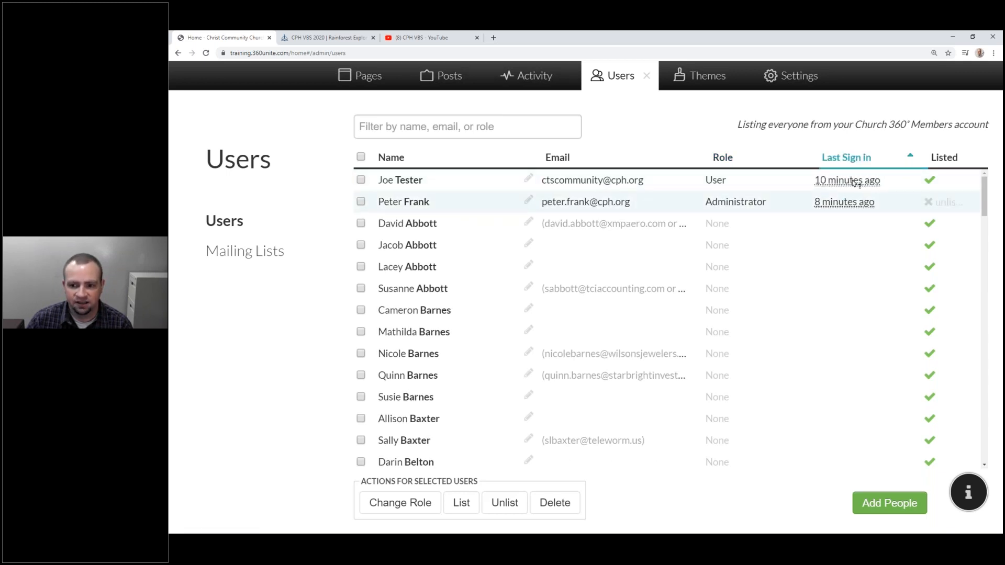
mouse_move(857, 183)
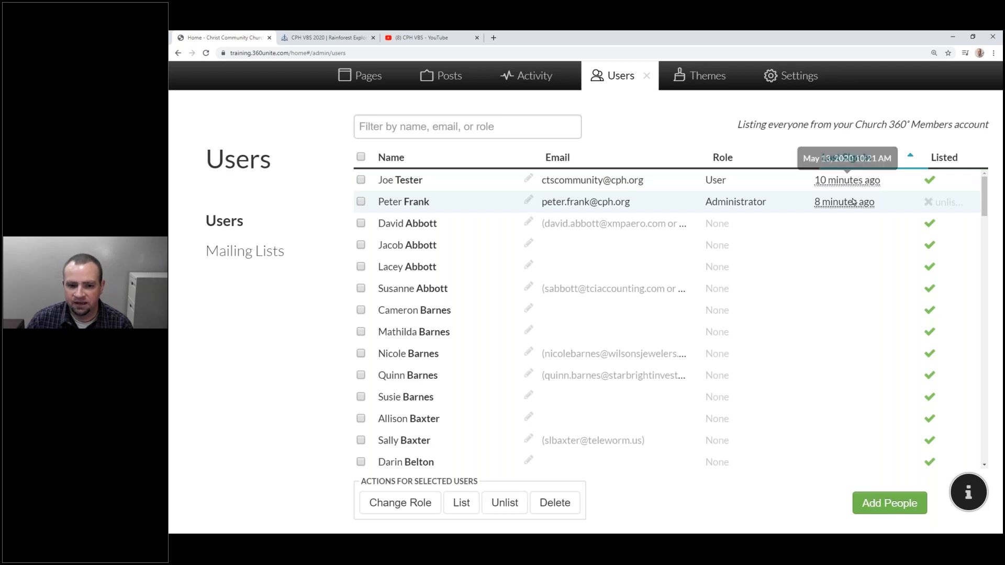
mouse_move(858, 207)
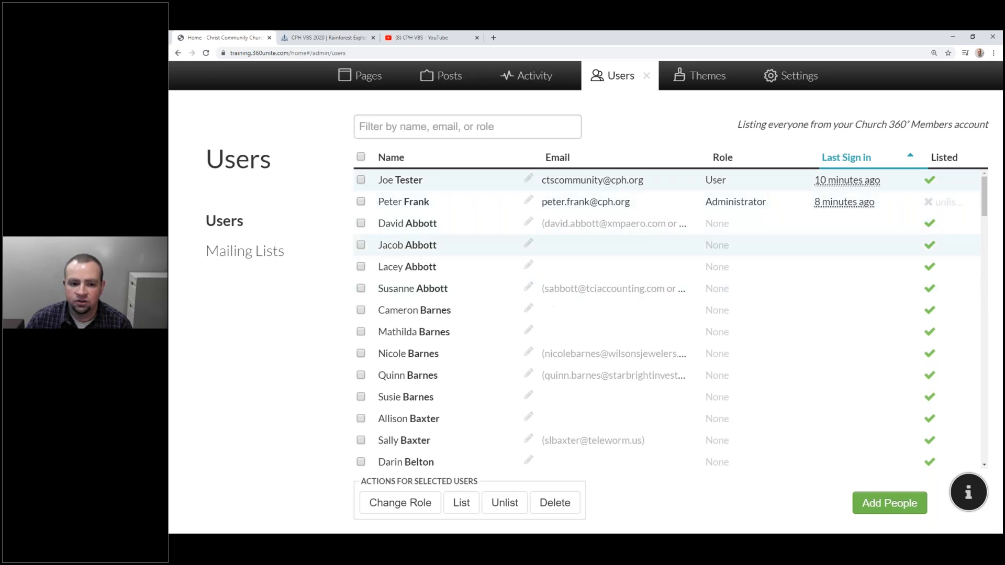
Select and deselect the first user, then highlight the note explaining where users come from.
click(360, 179)
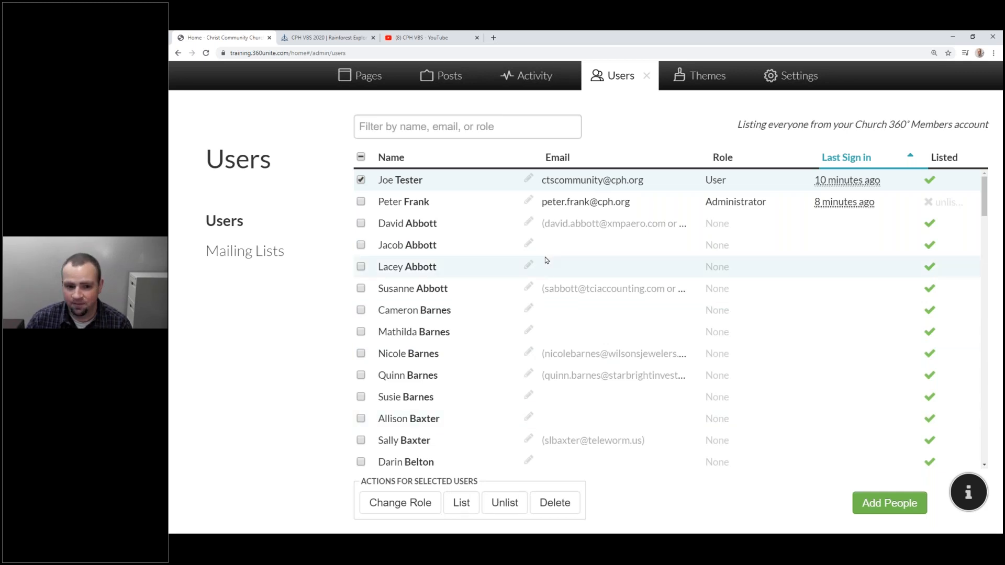
click(361, 181)
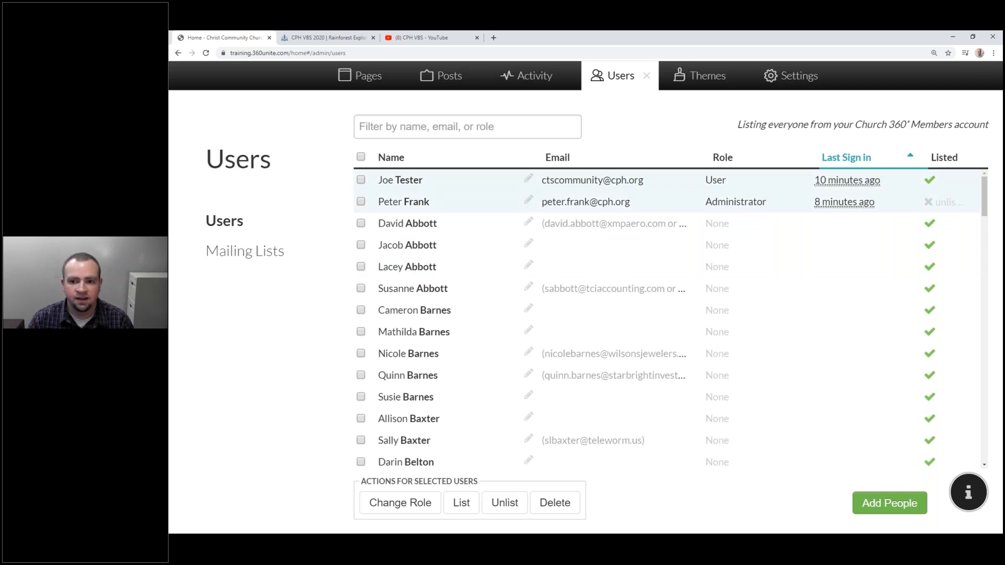
triple_click(749, 125)
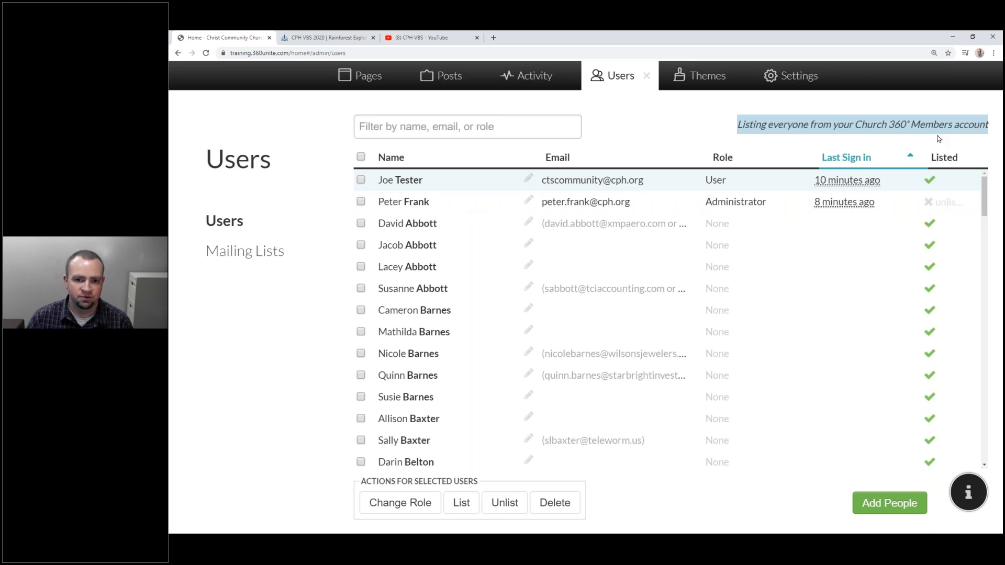
scroll(796, 270, down, 10)
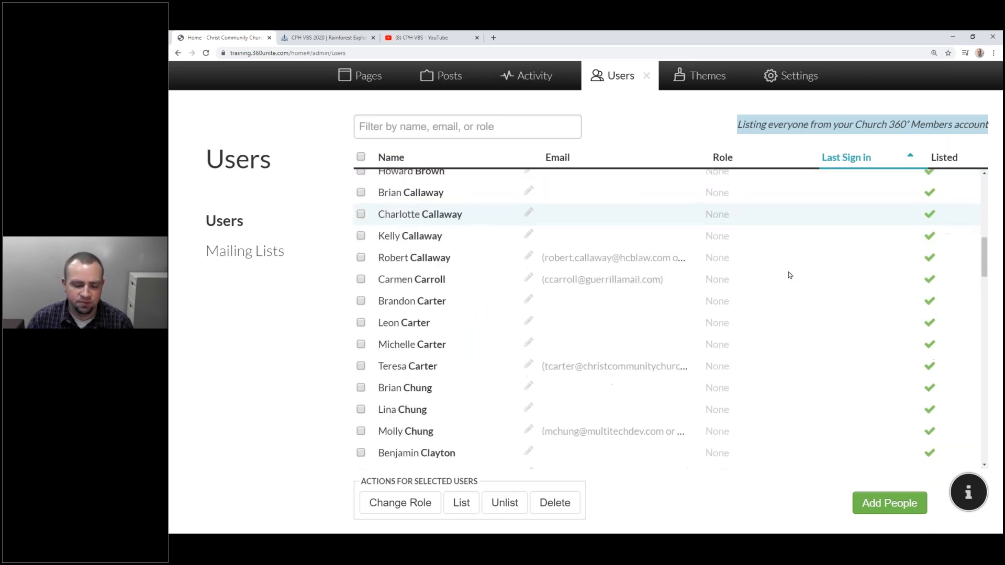
scroll(790, 273, up, 5)
scroll(789, 275, up, 5)
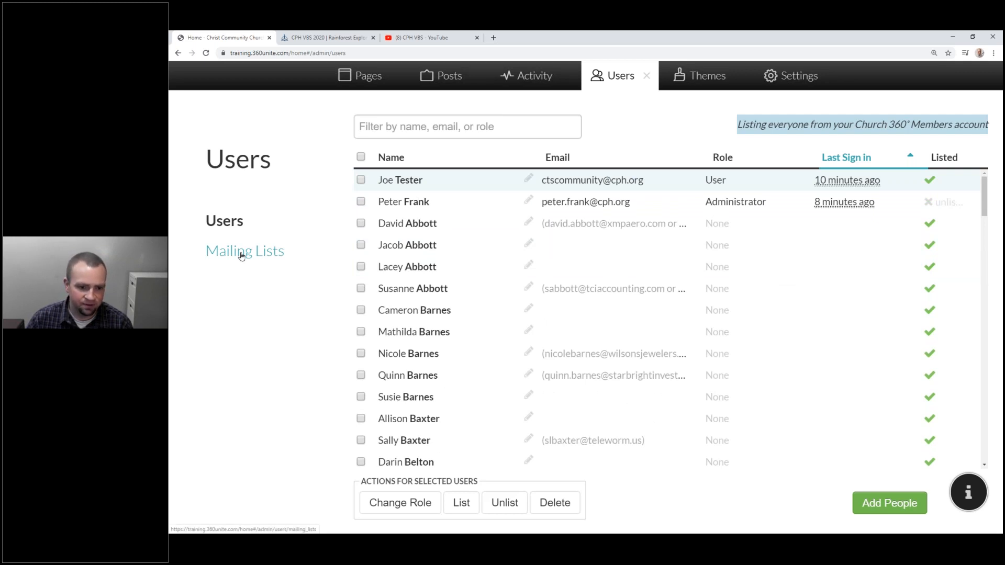
On Mailing Lists, start an email to the Everyone list and dismiss the blank-title error.
click(241, 256)
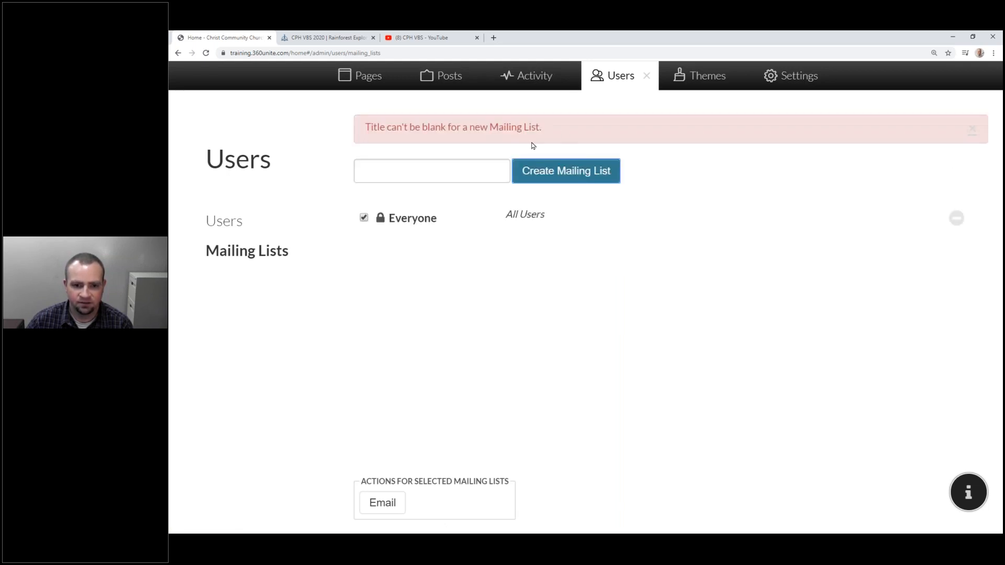
click(384, 505)
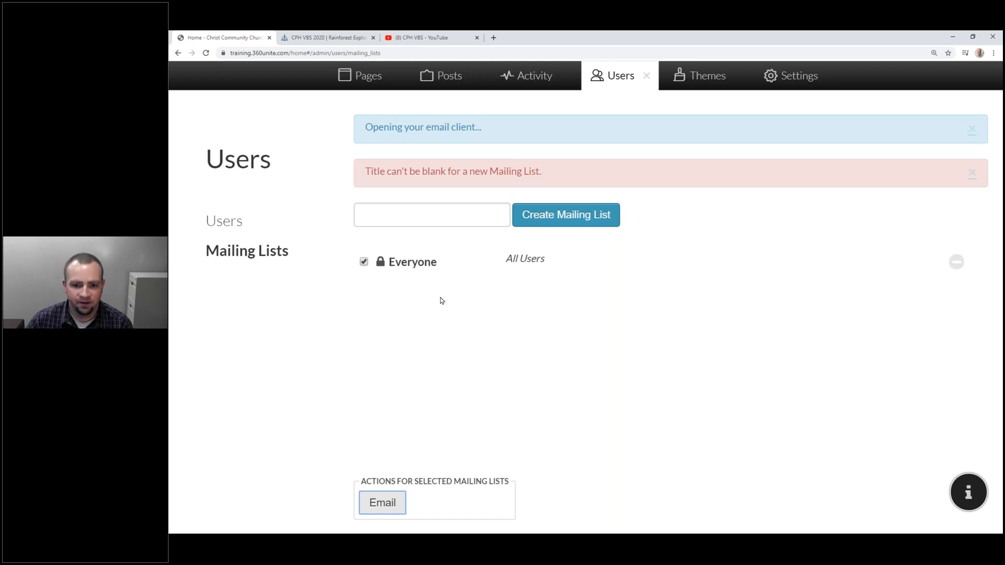
click(971, 174)
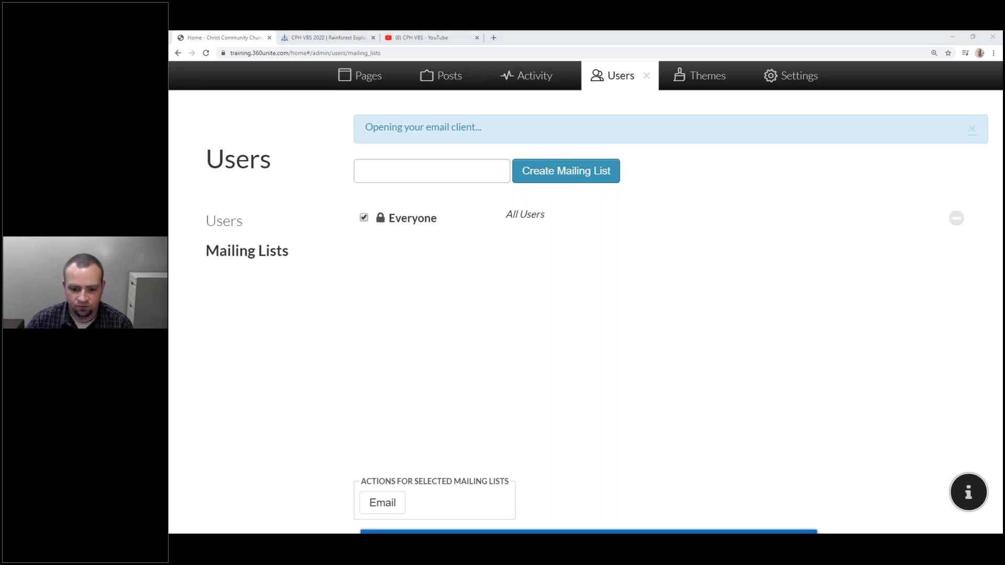
Bring the new message into view and paste the Everyone relay address into its body.
drag(564, 533, 566, 88)
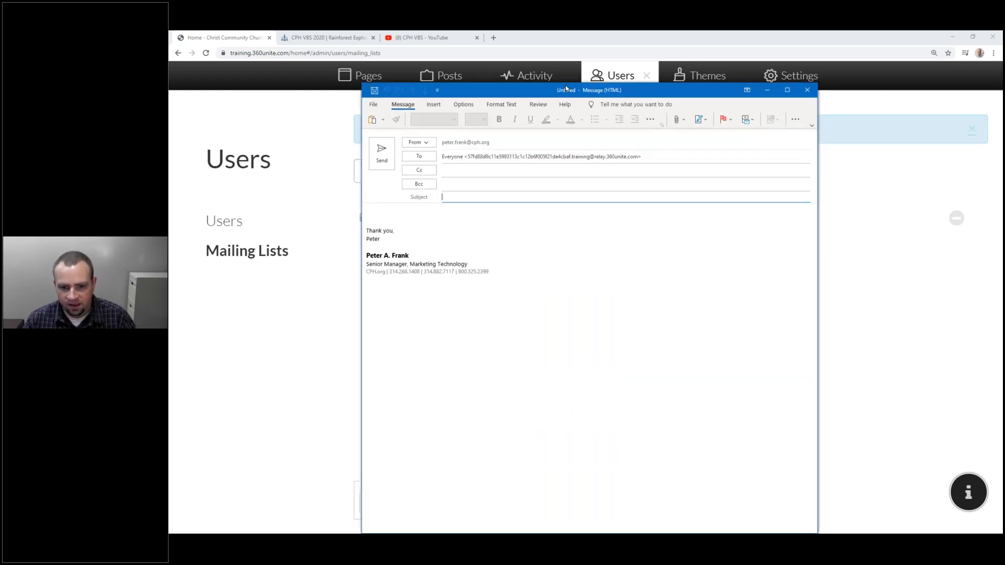
click(639, 157)
drag(644, 156, 426, 149)
key(ctrl+c)
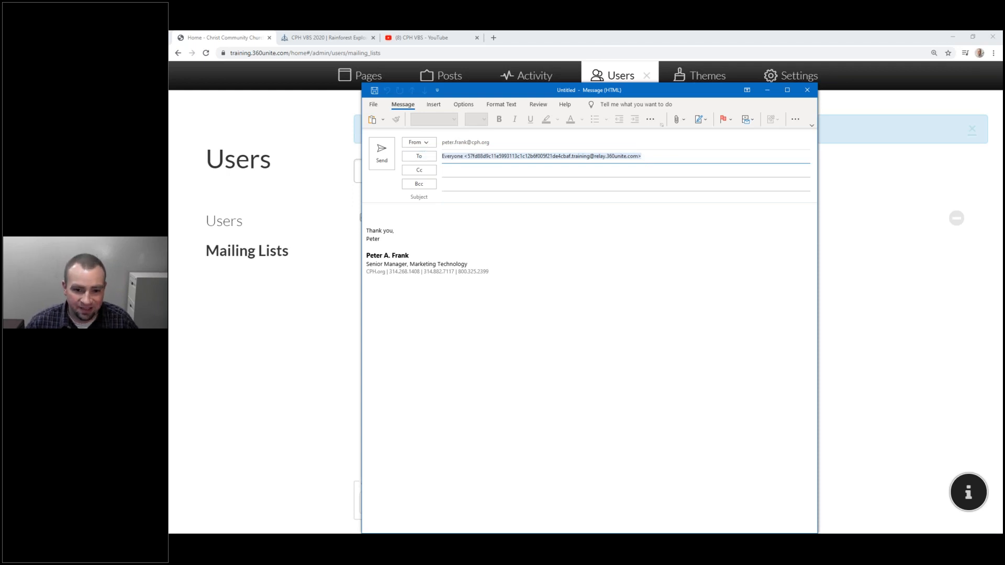
click(471, 210)
key(ctrl+v)
ctrl+scroll(471, 260, up, 7)
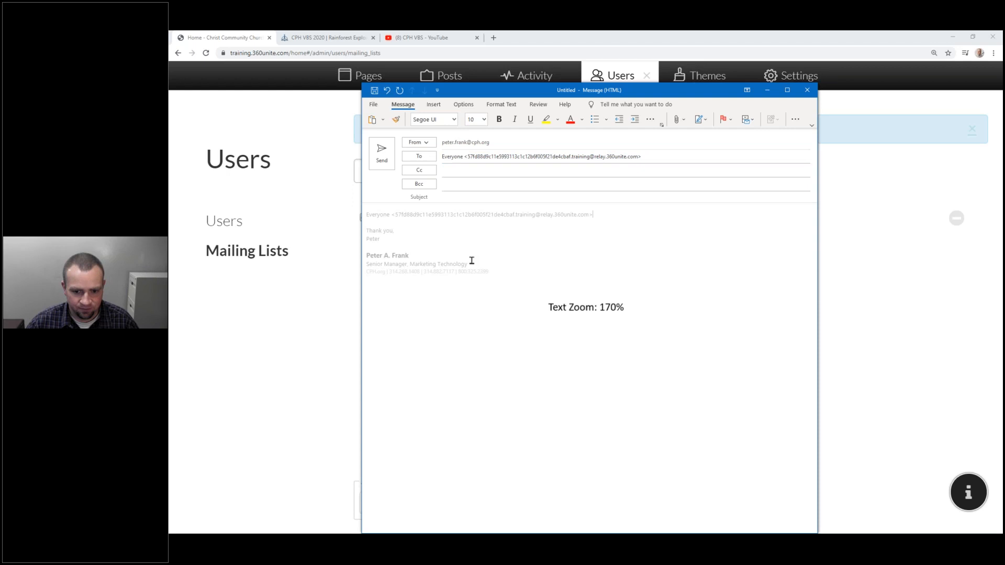
ctrl+scroll(484, 268, up, 2)
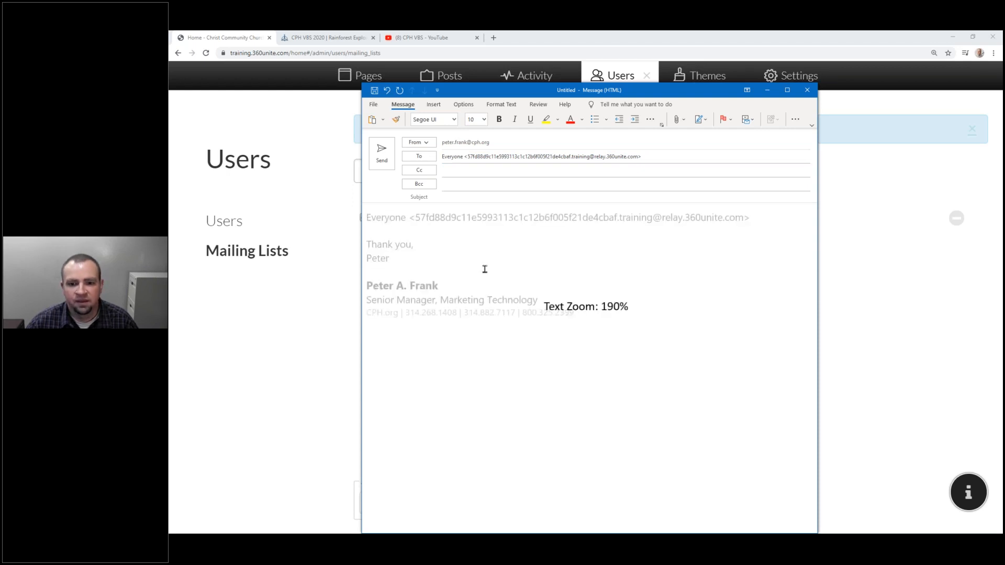
Select portions of the pasted address, isolating its hex code part.
drag(372, 217, 680, 199)
click(570, 157)
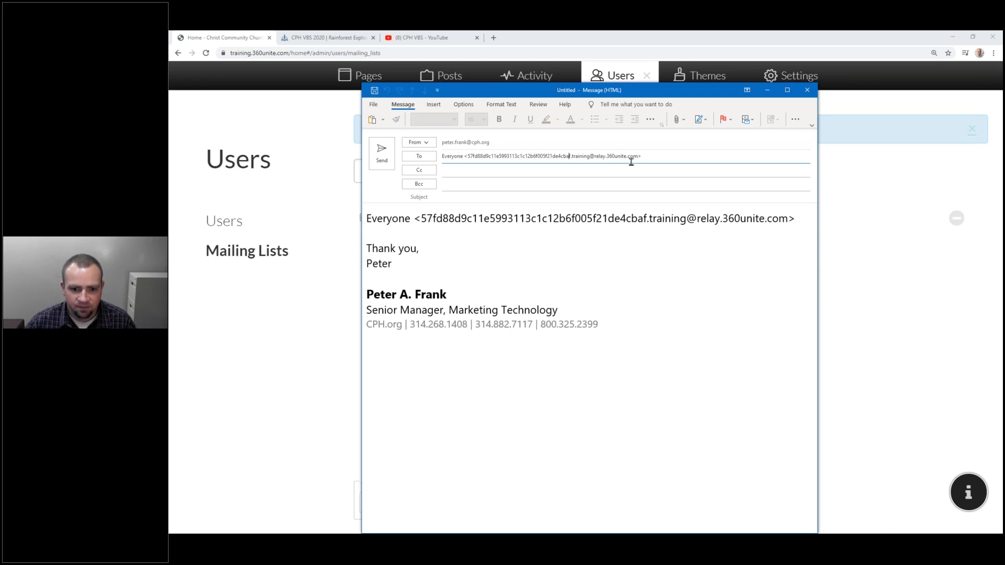
drag(368, 222, 422, 219)
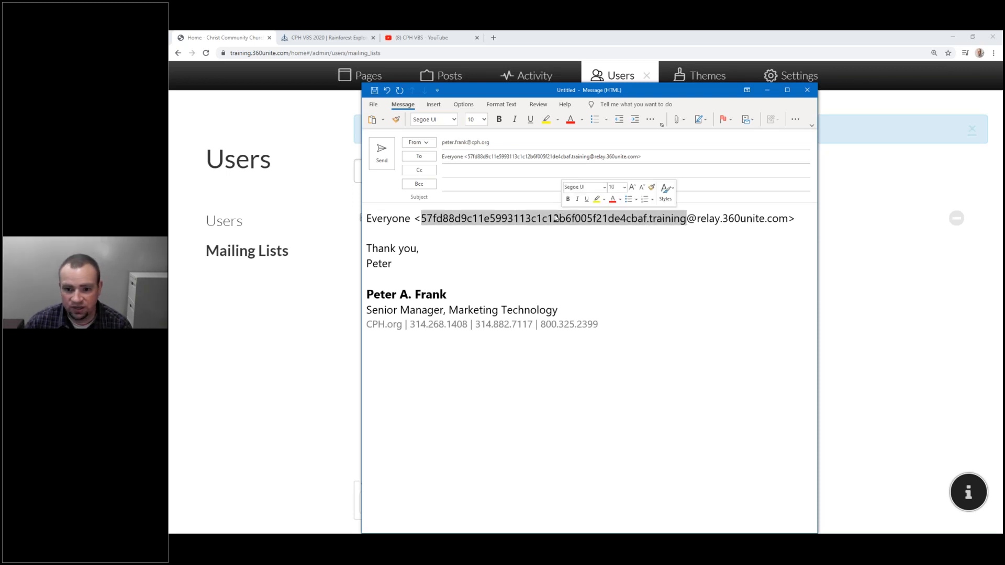
click(514, 224)
double_click(514, 224)
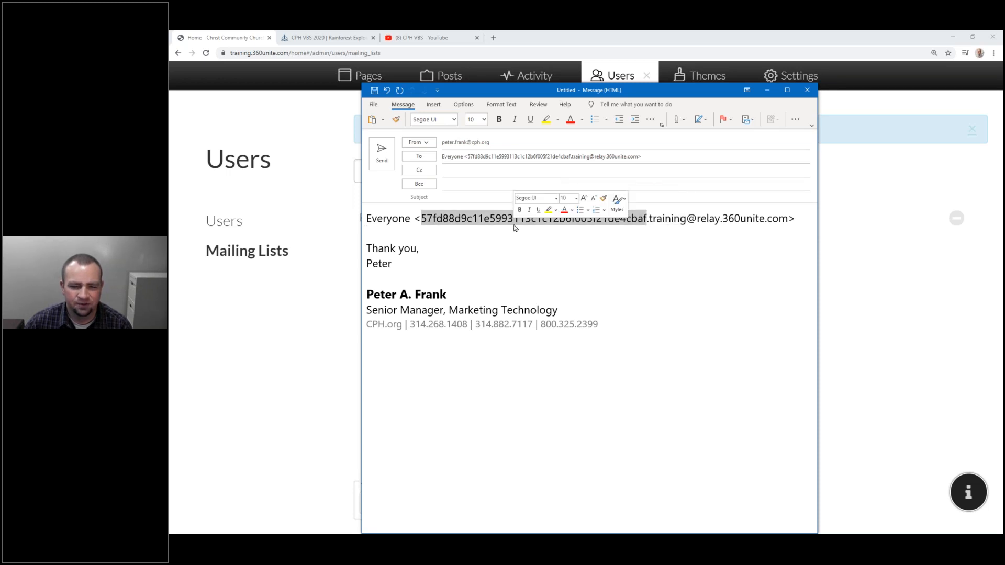
click(423, 219)
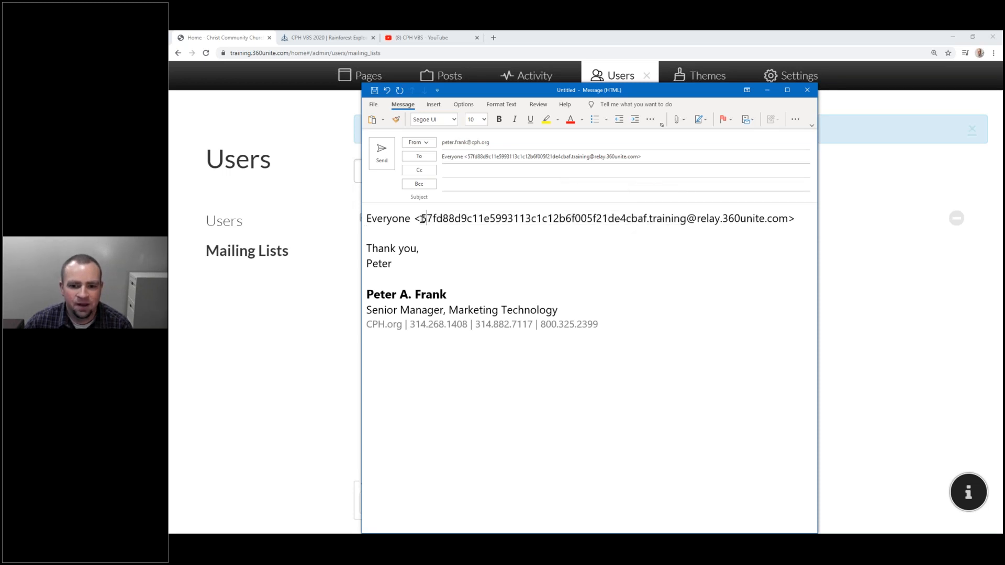
double_click(629, 221)
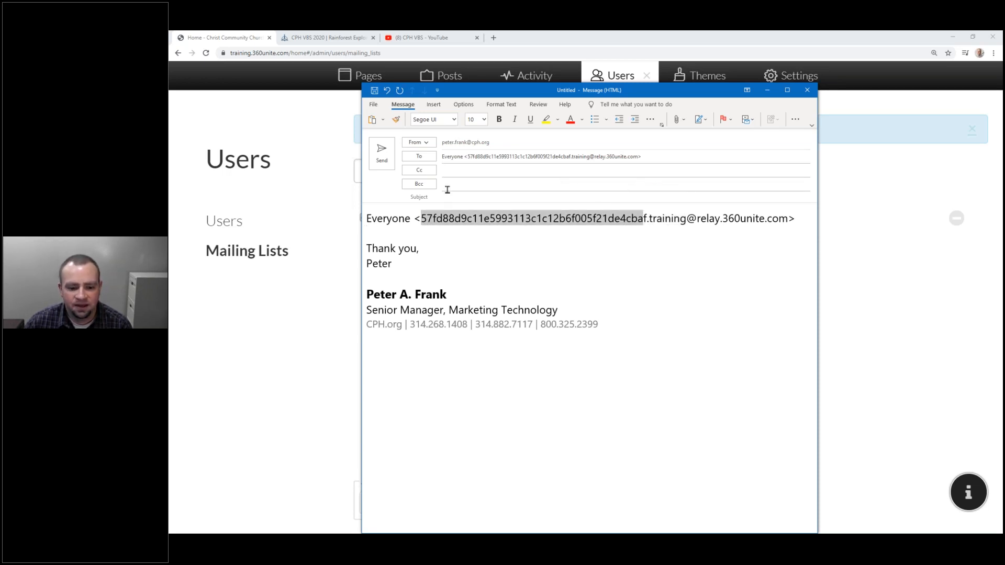
Select the address's domain and hex code parts, then close the unsent message.
drag(647, 219, 543, 231)
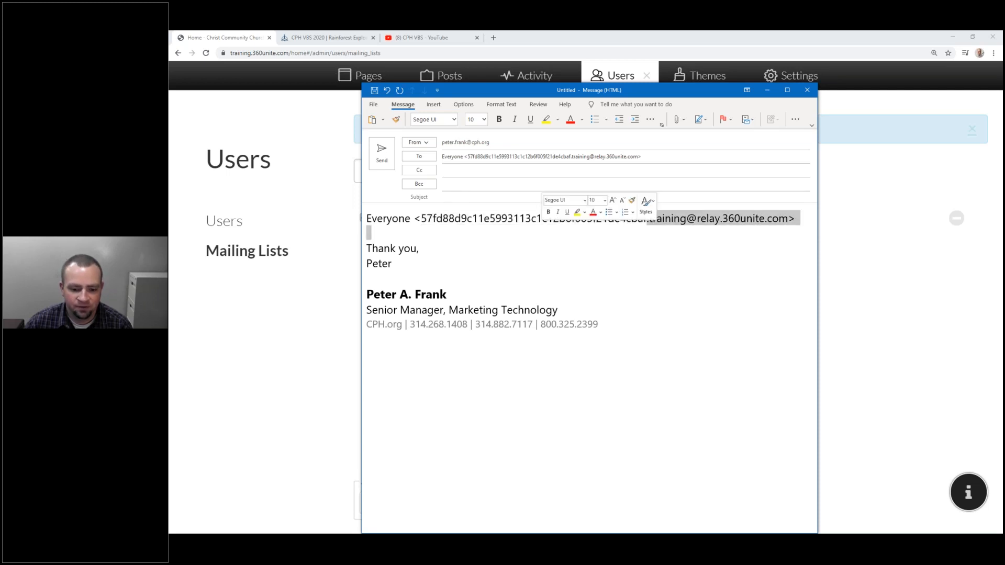
click(553, 223)
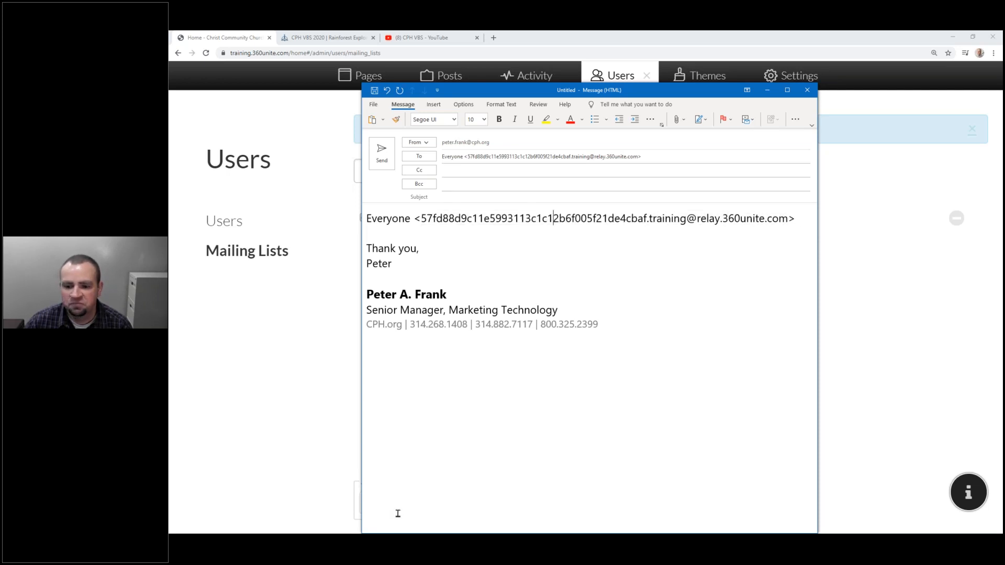
click(647, 220)
drag(617, 220, 424, 224)
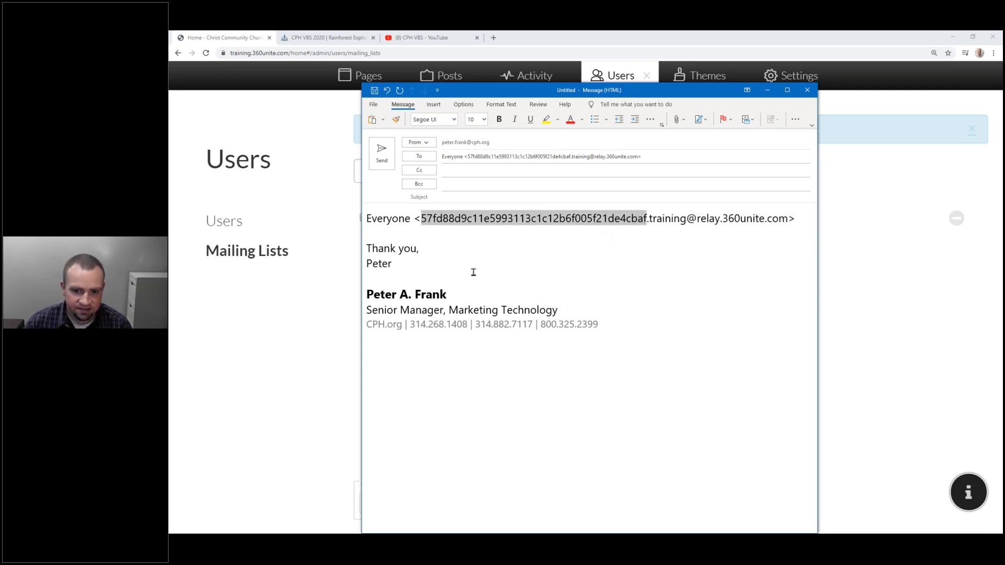
click(550, 282)
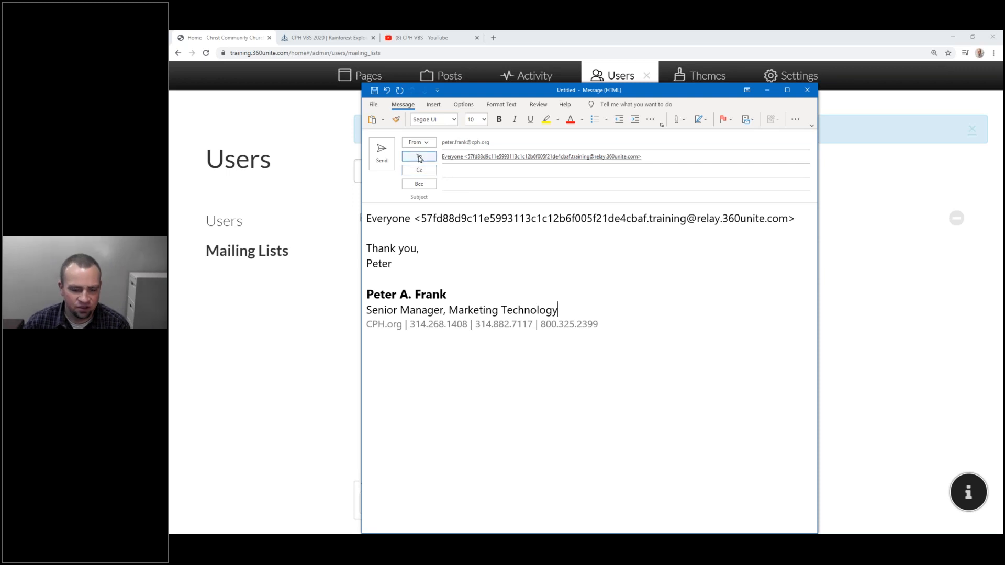
click(665, 154)
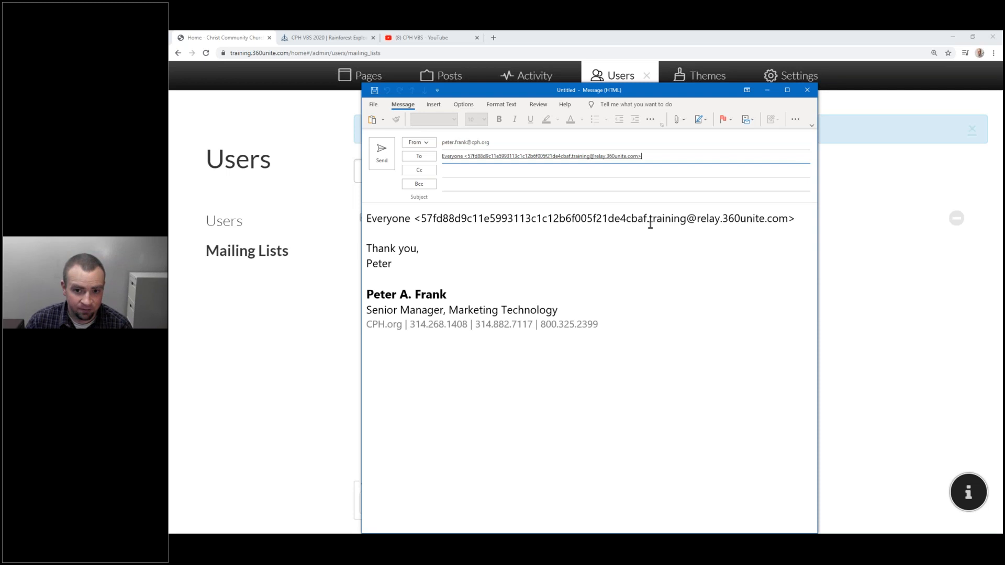
click(807, 90)
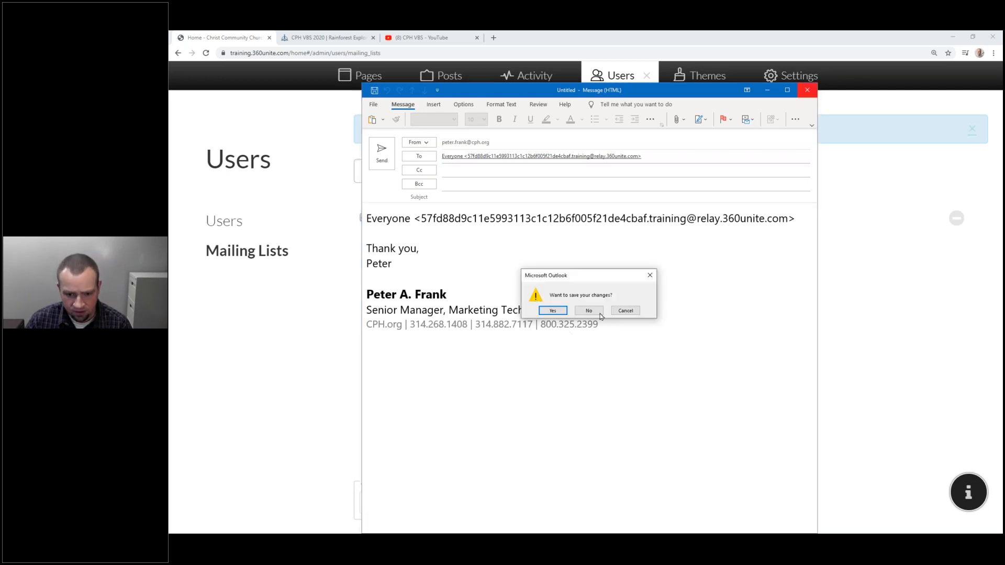
Discard the email draft and create a mailing list named 'Church Leadership'.
click(589, 311)
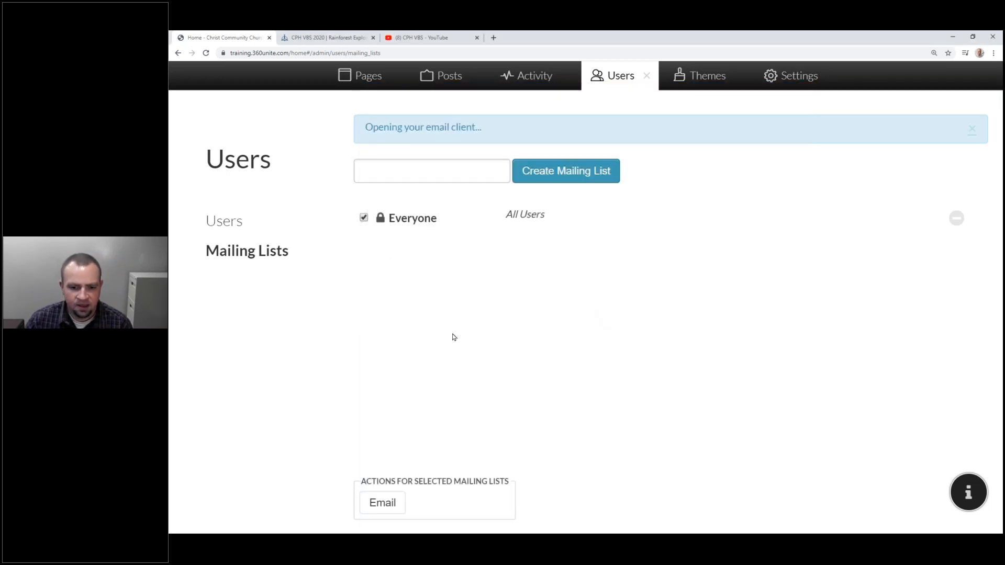
click(425, 178)
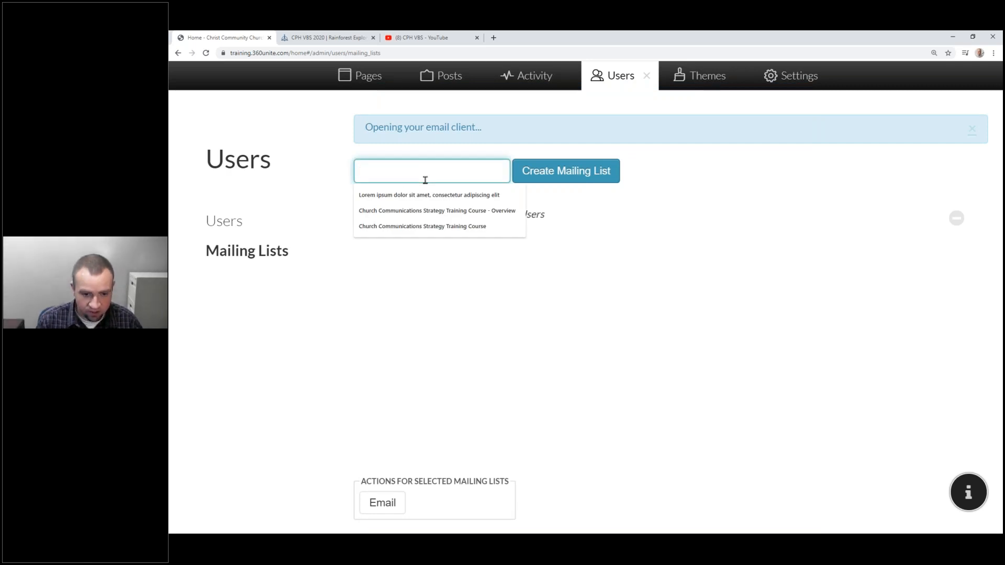
text(Church LEad)
key(BackSpace)
key(BackSpace)
key(BackSpace)
text(eadership)
click(577, 182)
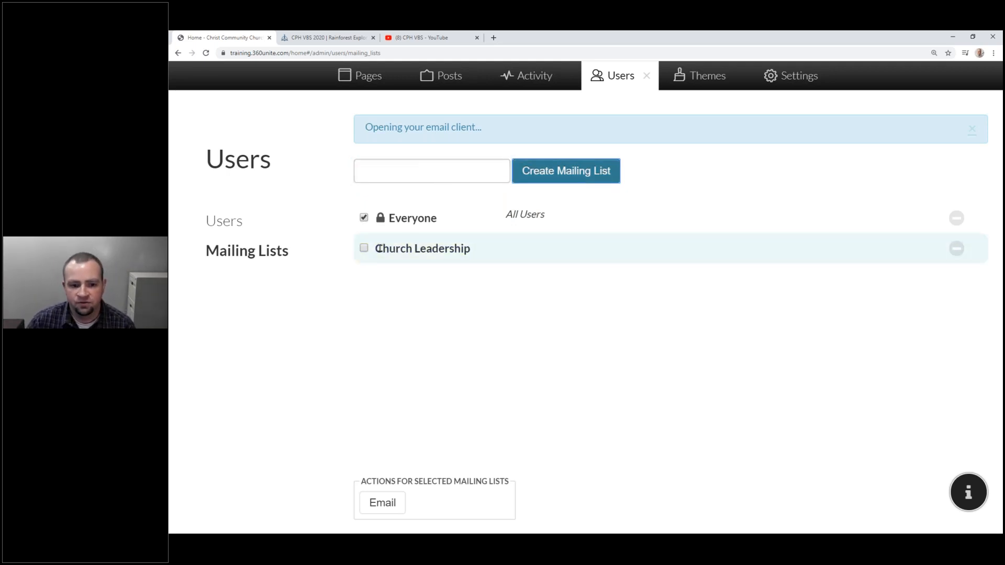
Add both available users to Church Leadership and save, then begin naming another list.
click(577, 254)
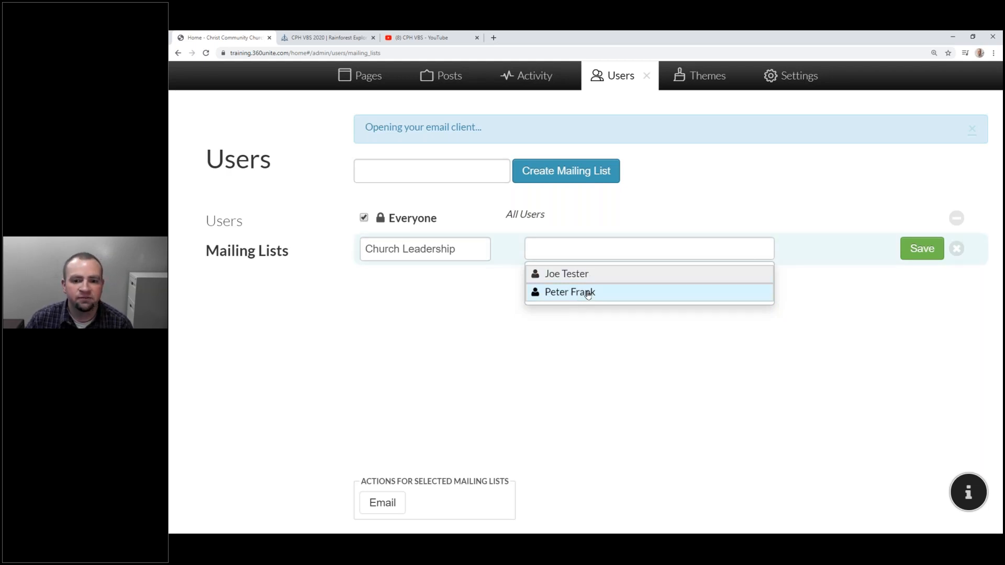
click(589, 292)
click(629, 273)
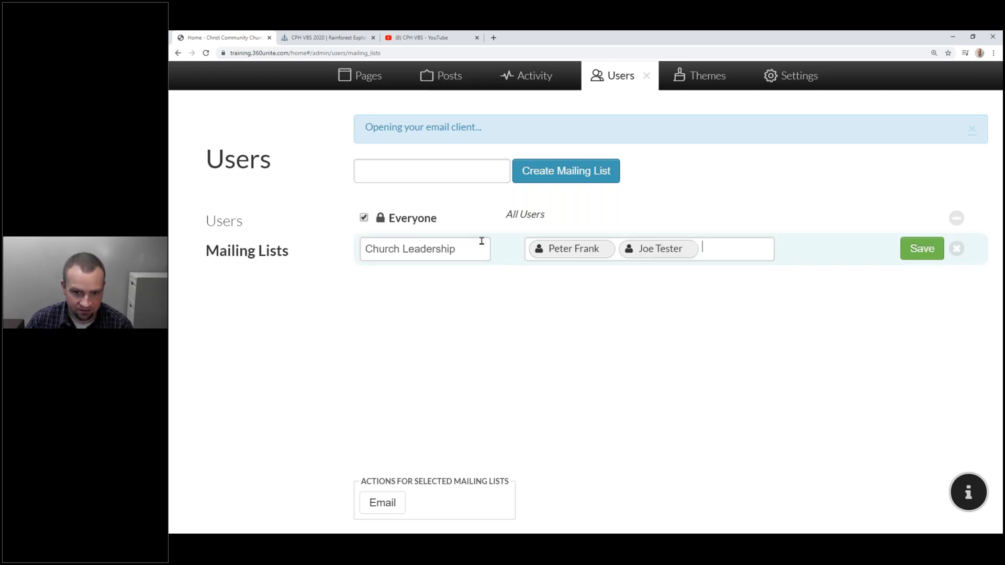
click(922, 249)
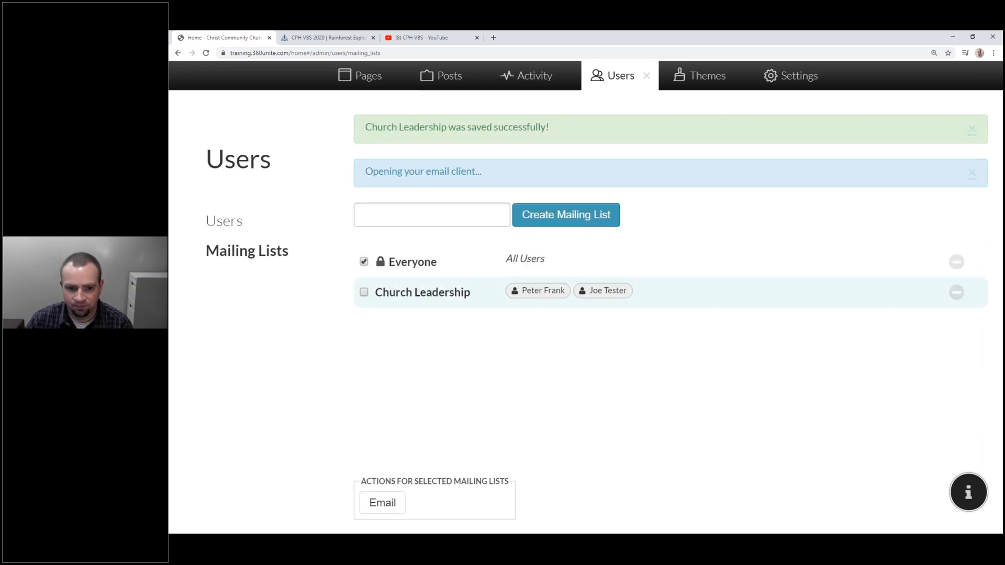
click(442, 213)
text(All Us)
key(BackSpace)
key(BackSpace)
key(BackSpace)
key(BackSpace)
key(BackSpace)
key(BackSpace)
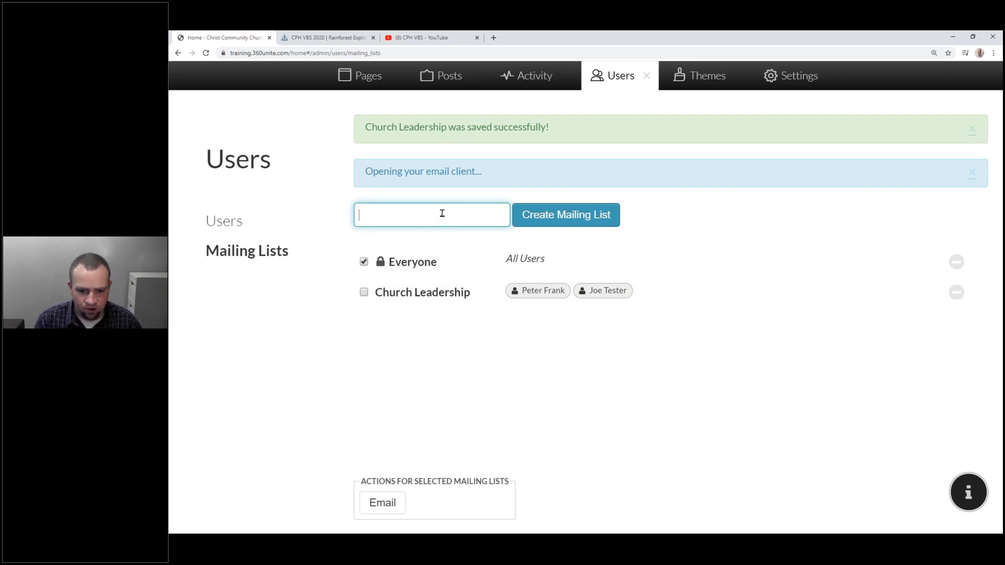
Create the 'Top Leadership' list, leave it without members, and go to the Users section.
text(Top Le)
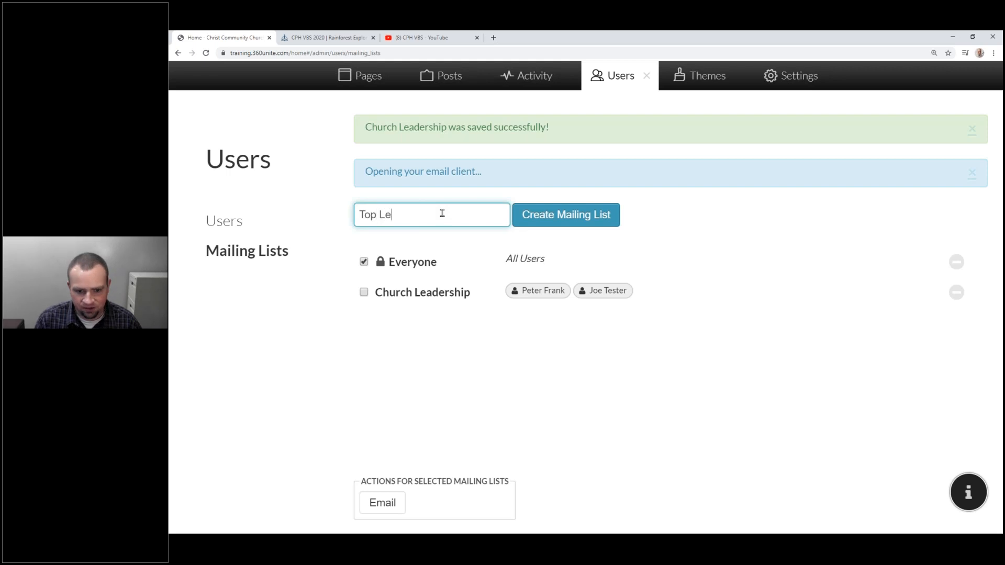
text(adership)
key(Return)
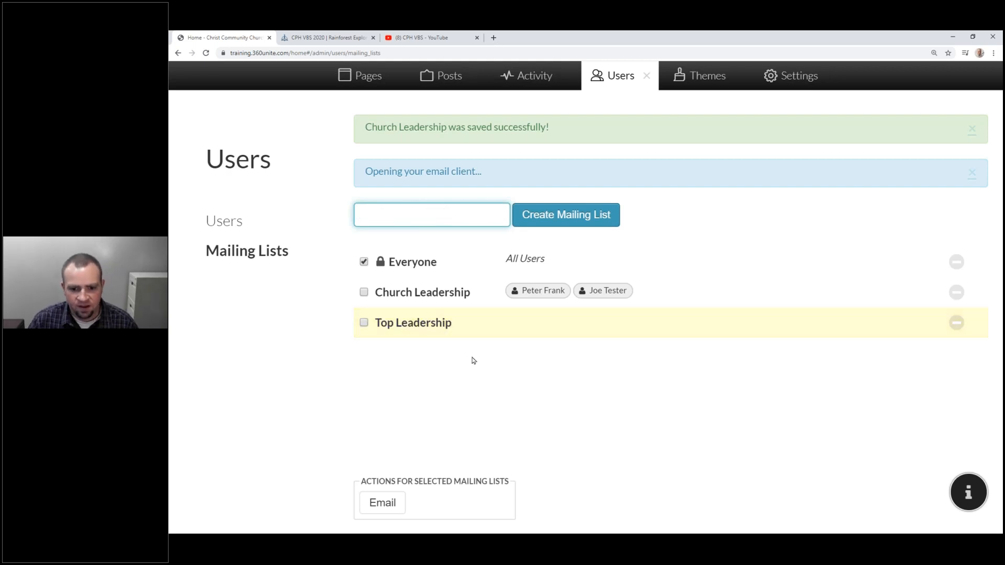
click(522, 333)
click(584, 320)
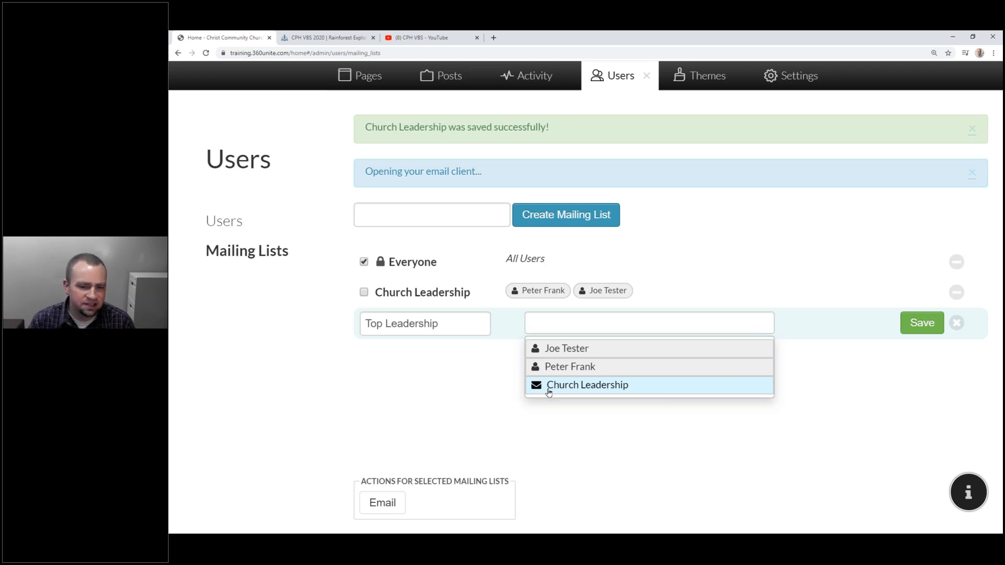
click(827, 331)
click(243, 228)
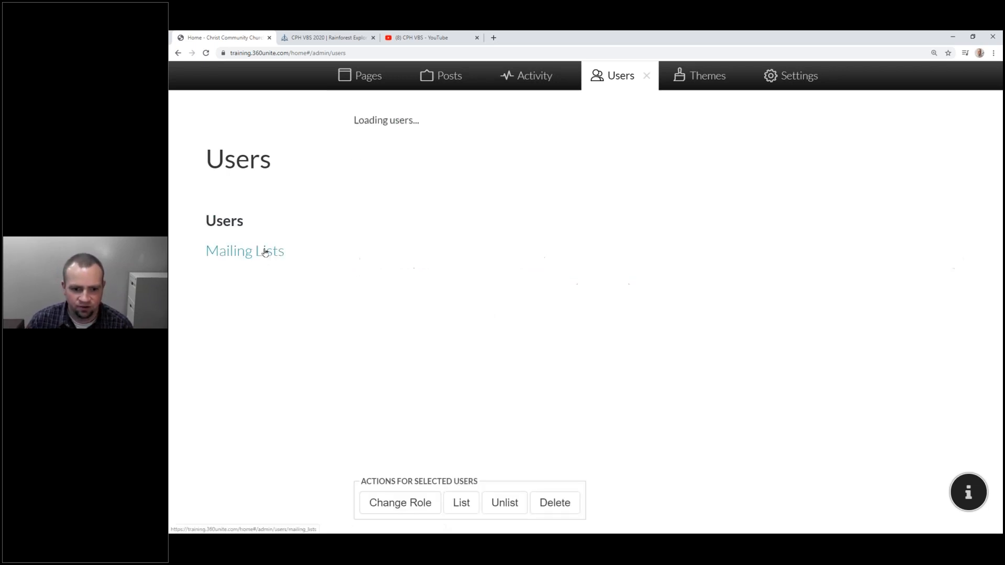
Select four members, change their role to User, and return to Mailing Lists.
click(403, 245)
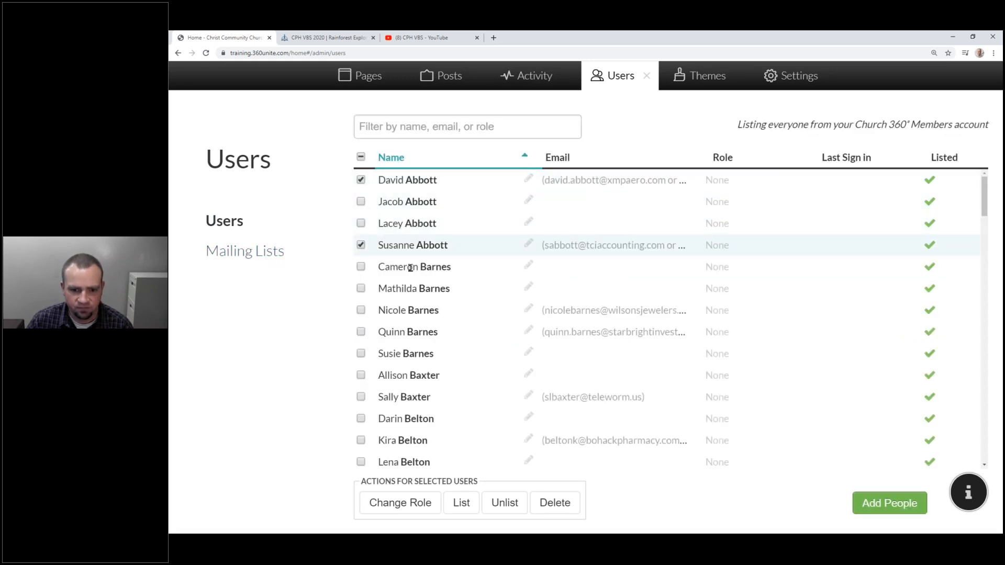
click(402, 310)
click(399, 333)
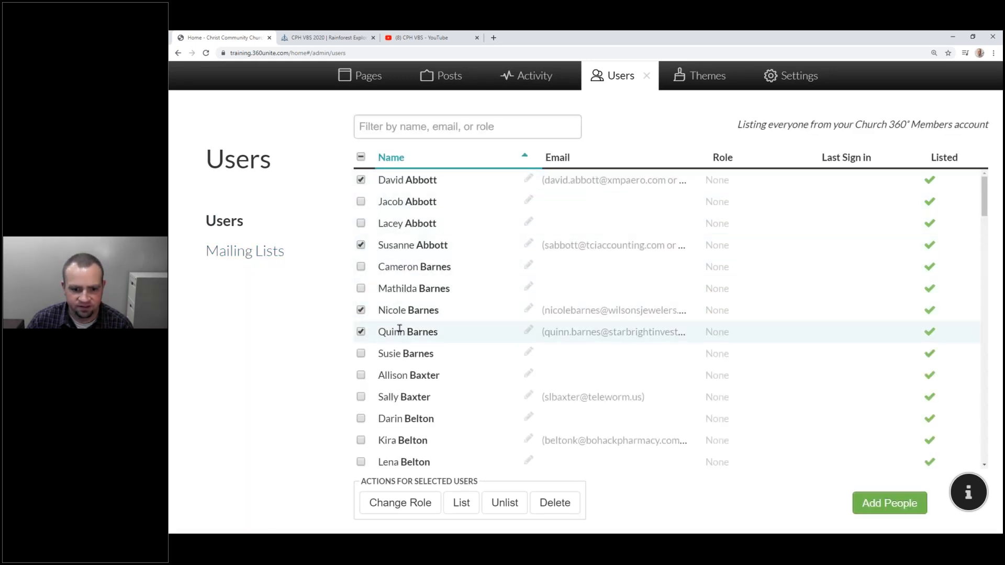
click(400, 329)
click(400, 311)
click(403, 397)
click(407, 440)
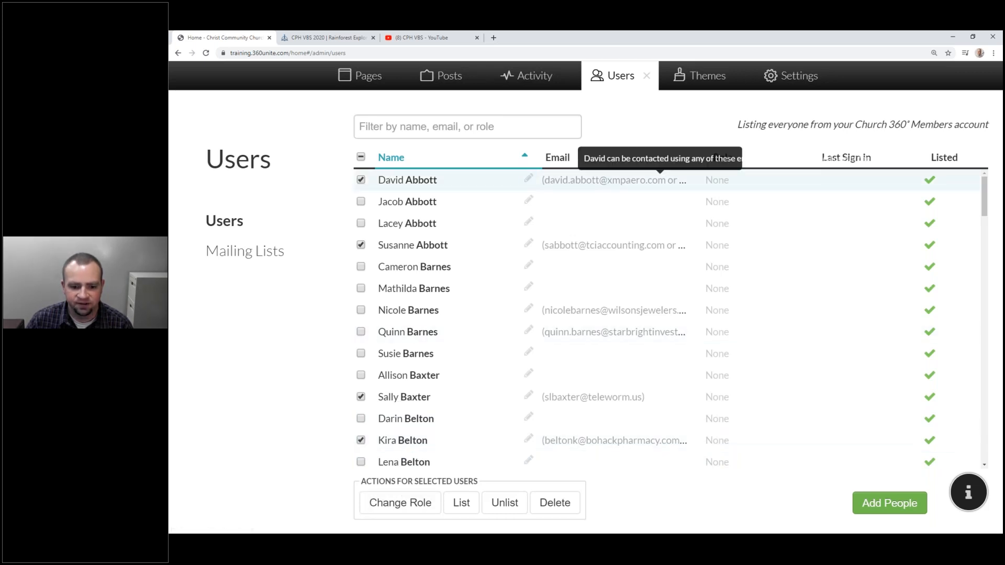
click(409, 508)
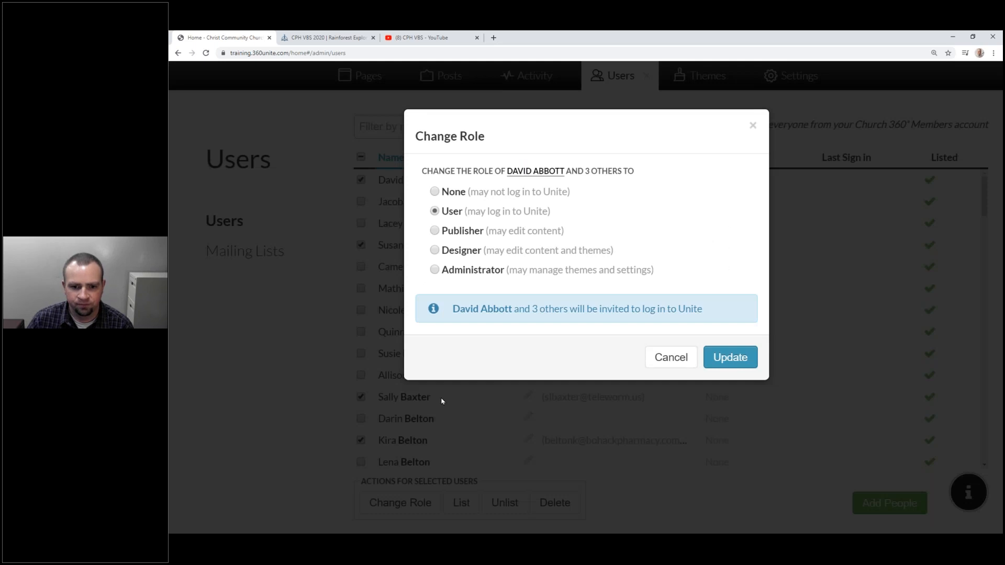
click(731, 358)
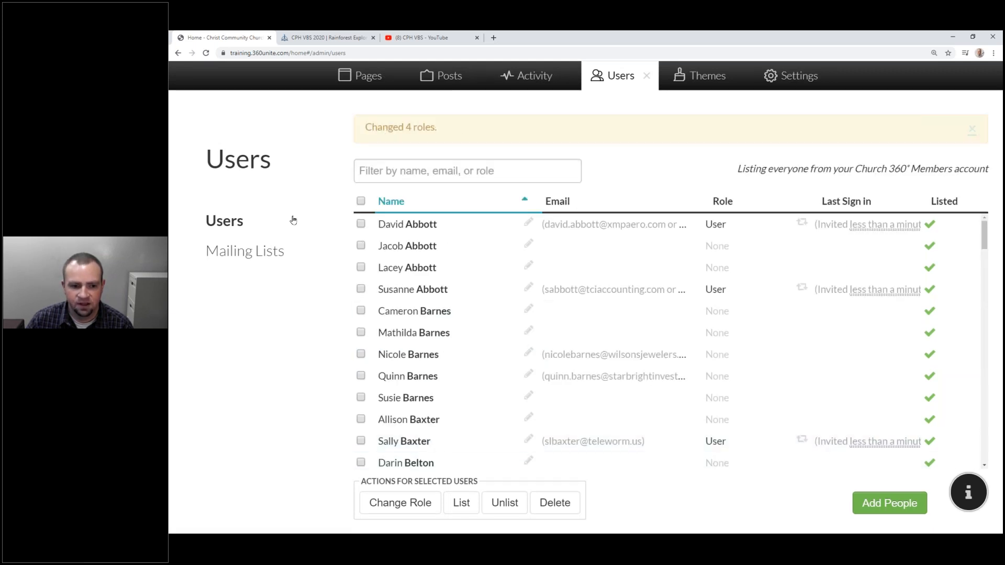
click(281, 252)
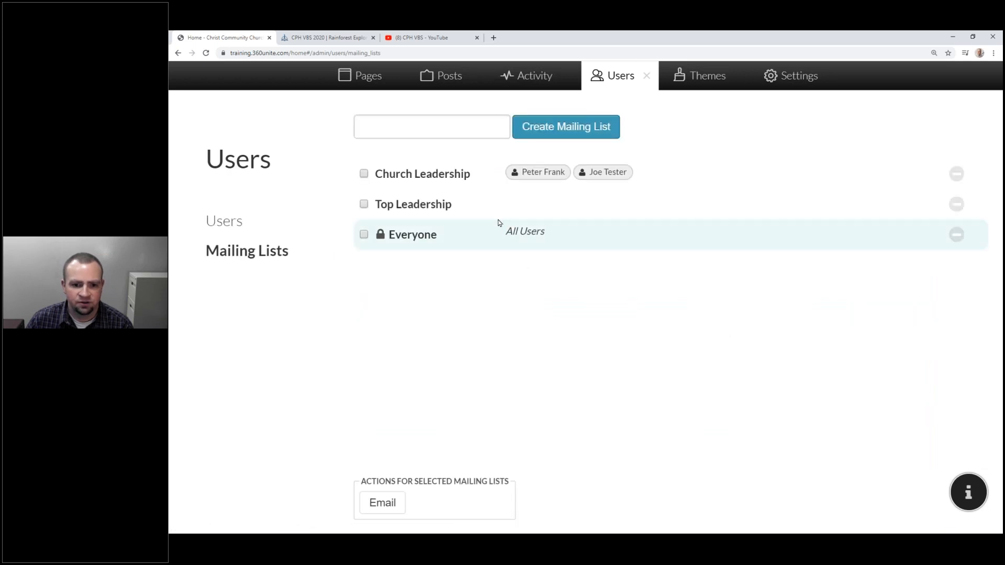
Review Top Leadership's available users without adding any, then close the admin area.
click(482, 205)
click(655, 204)
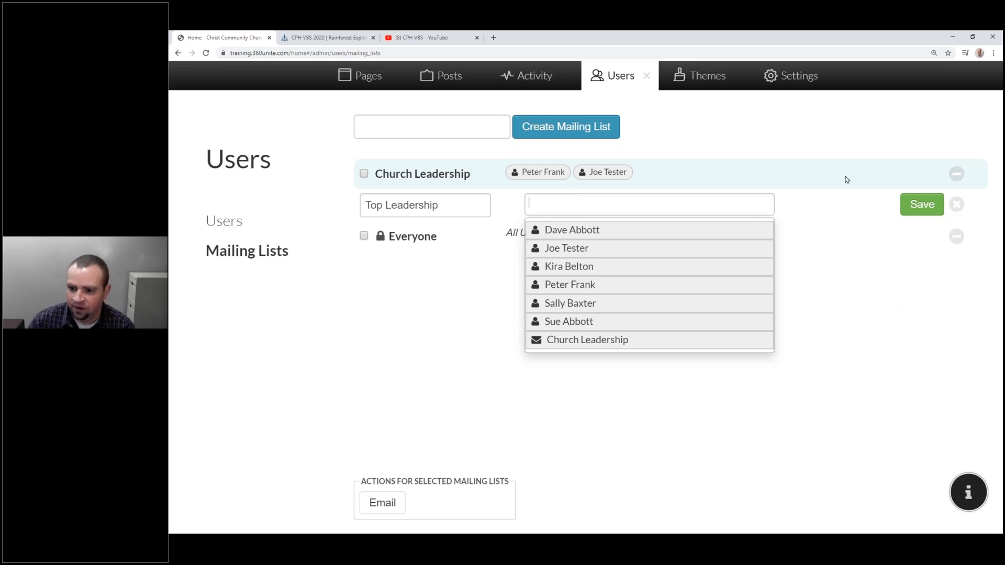
click(957, 204)
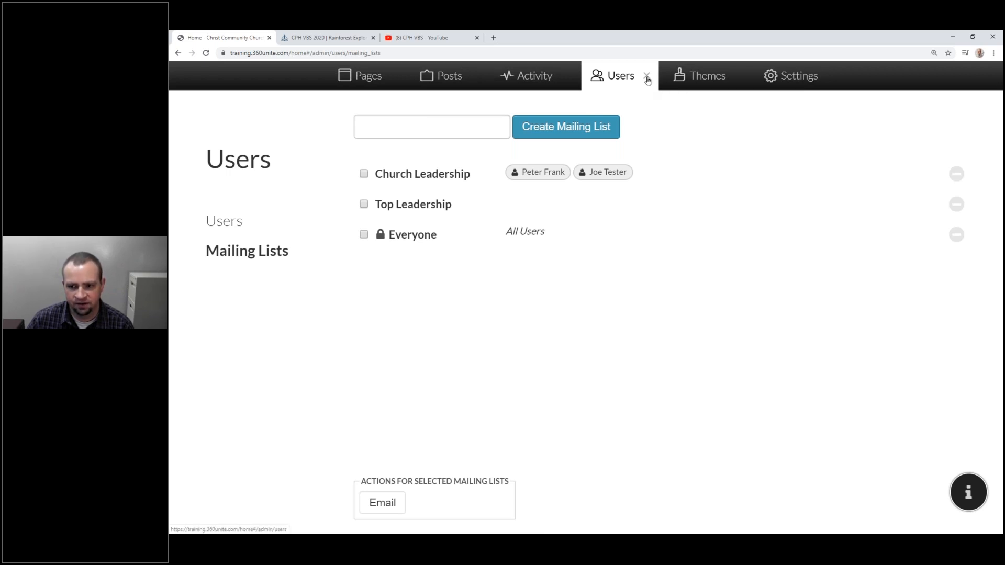
click(648, 78)
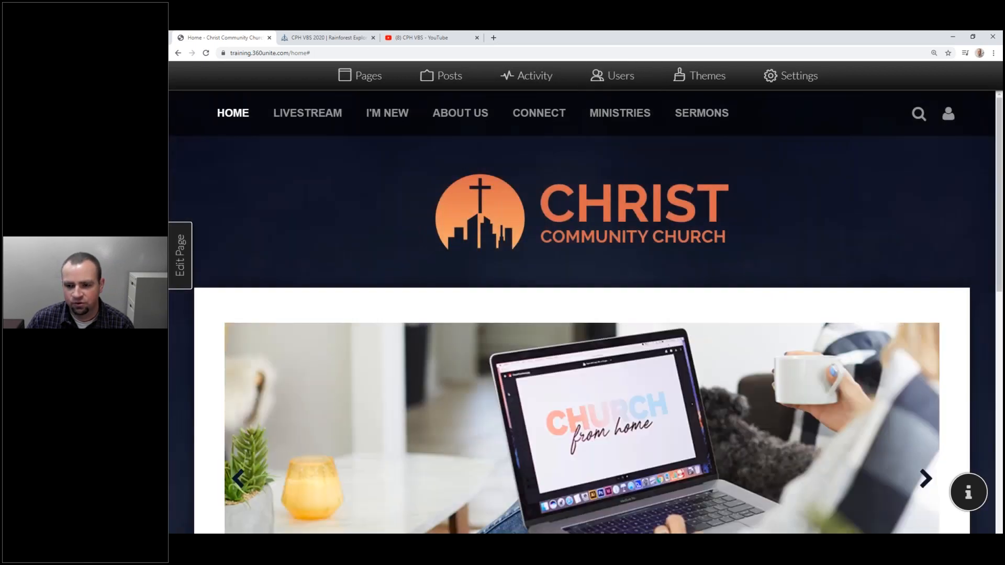
Open User Settings from the account menu and scroll to email subscriptions and linked accounts.
click(947, 115)
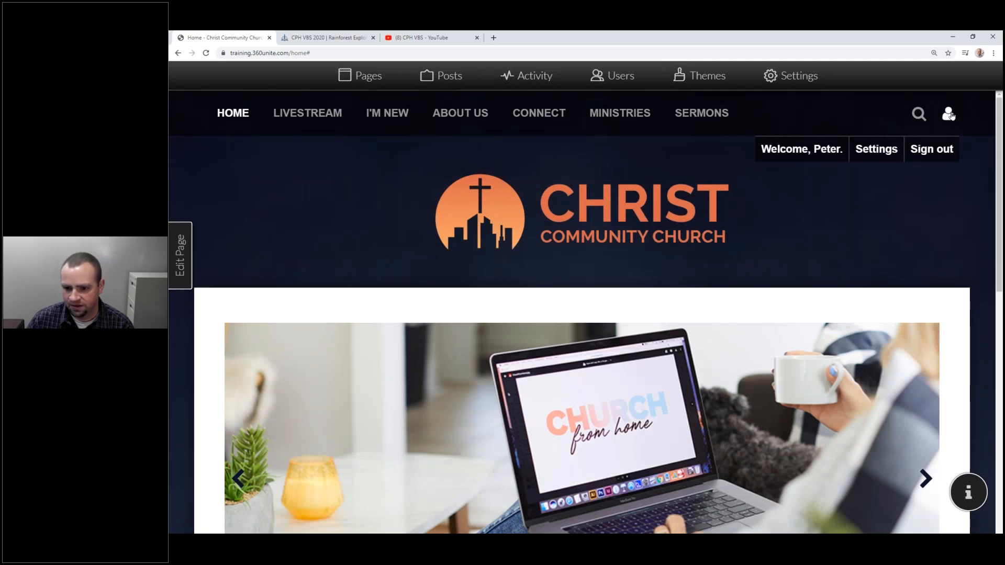
click(866, 149)
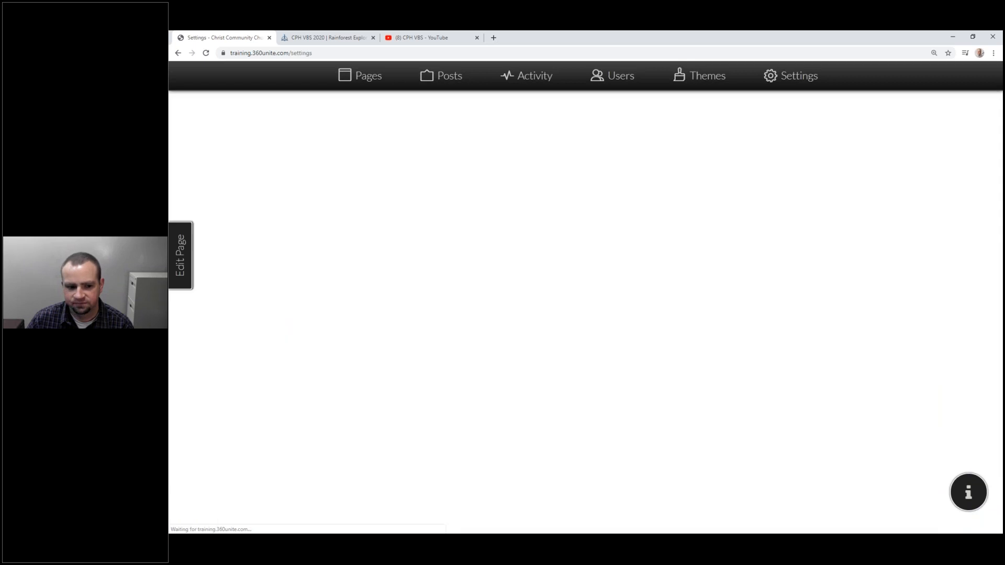
scroll(687, 152, down, 7)
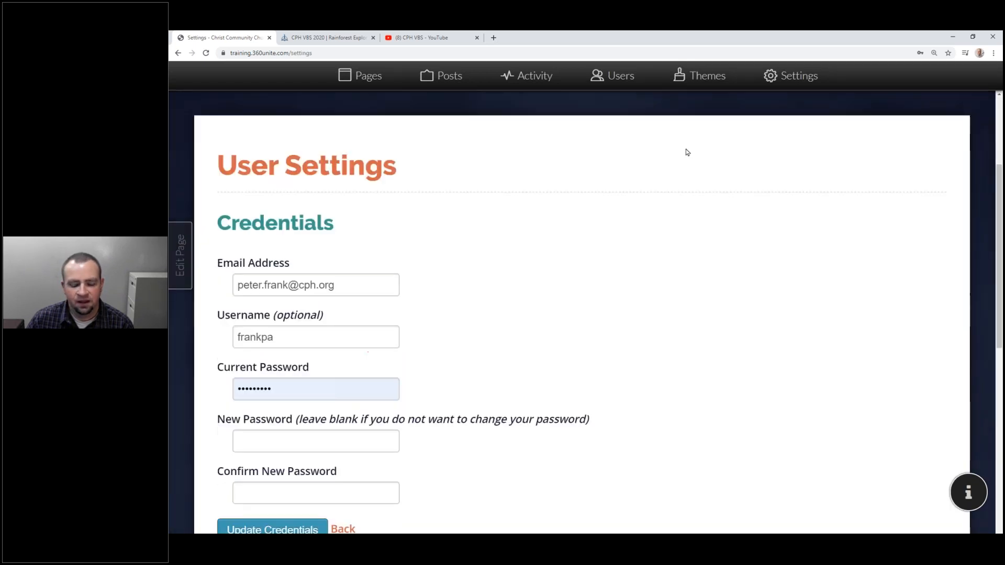
scroll(687, 152, up, 5)
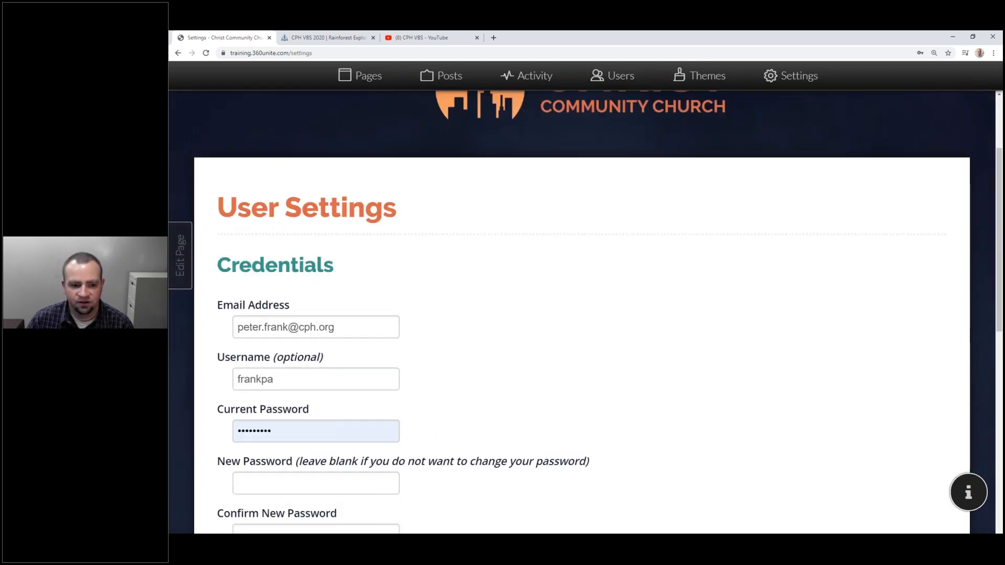
scroll(296, 231, down, 7)
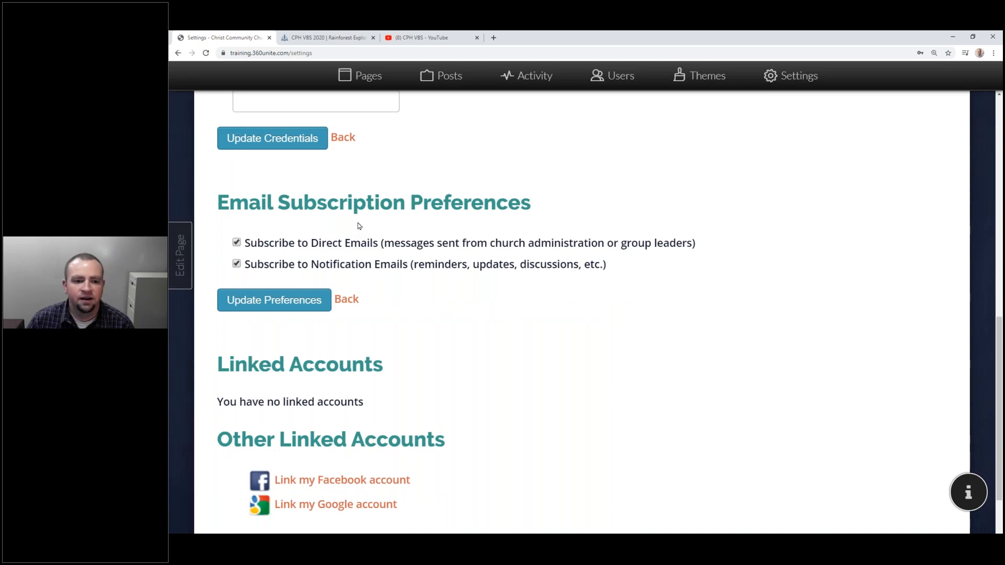
scroll(360, 226, down, 1)
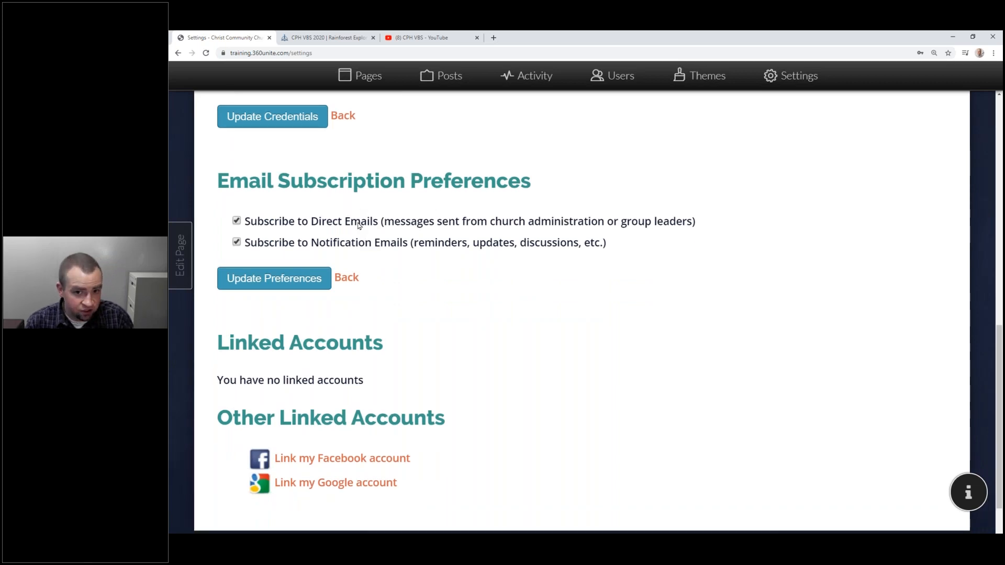
scroll(359, 225, down, 1)
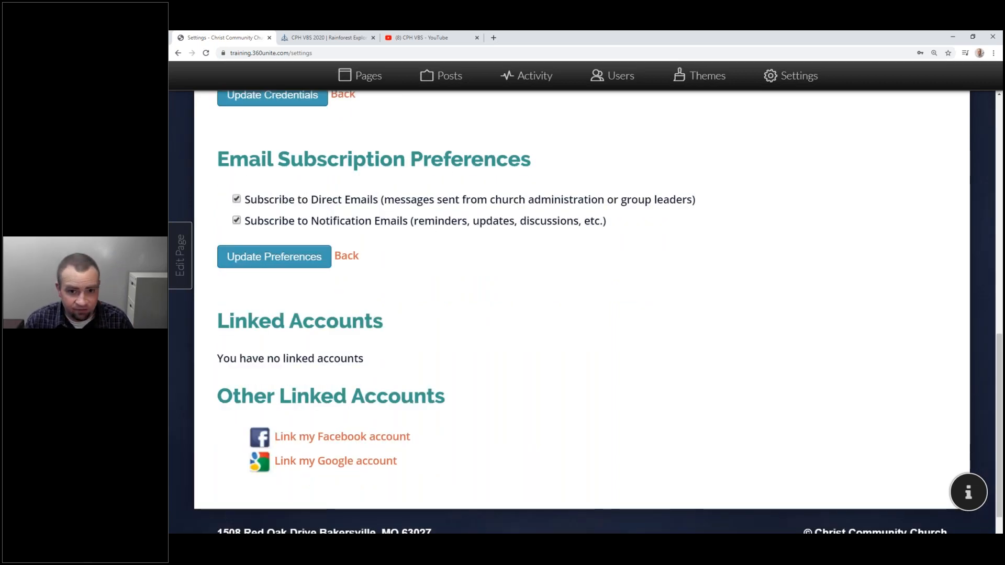
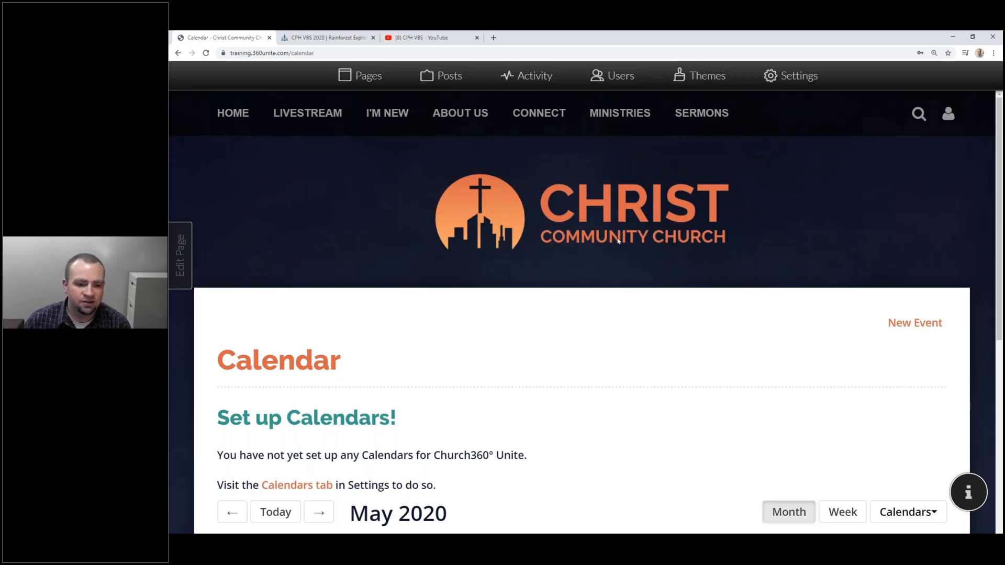
Note the Calendar page's 'no calendars set up' message and open the site Settings.
scroll(360, 347, down, 5)
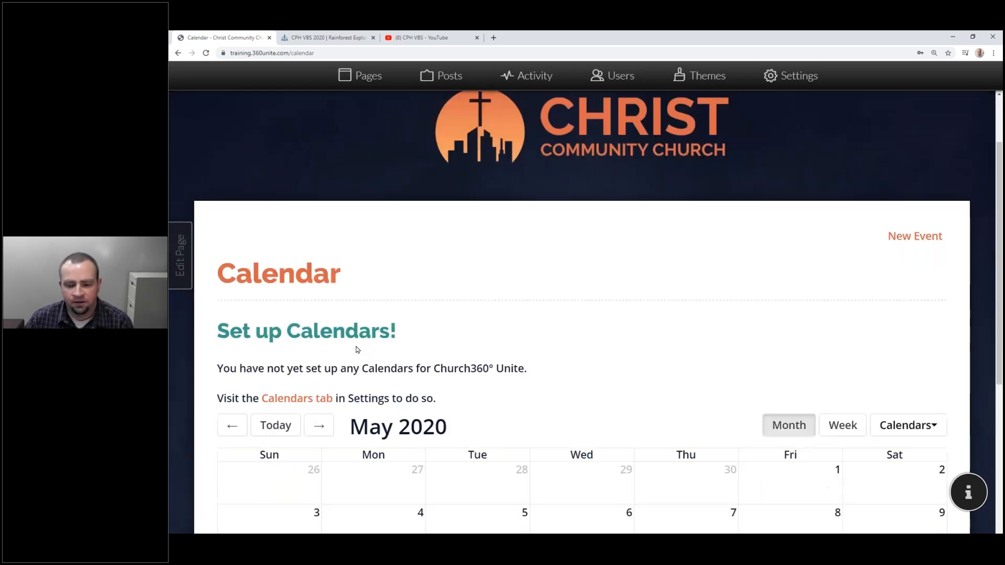
scroll(354, 356, up, 2)
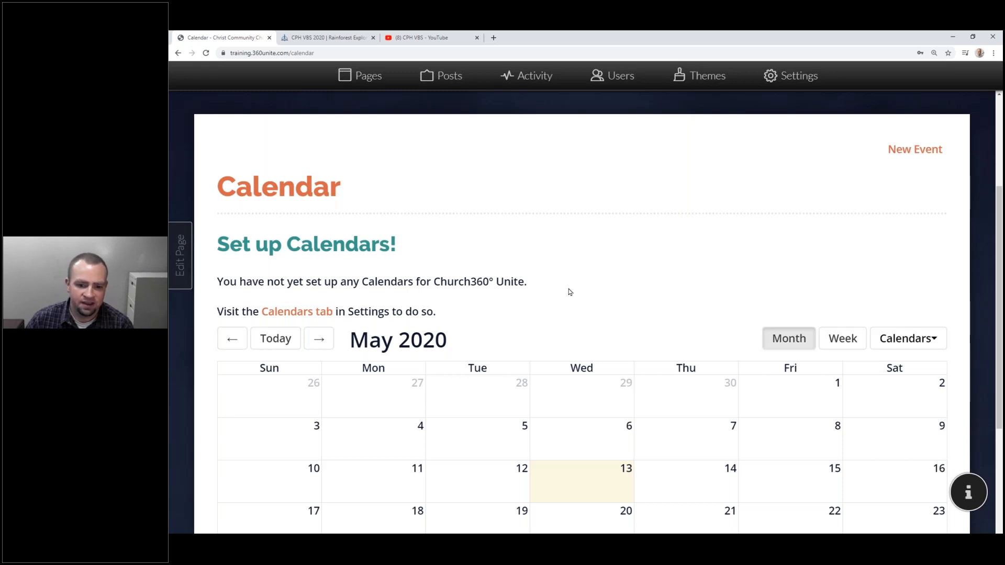
drag(529, 283, 453, 275)
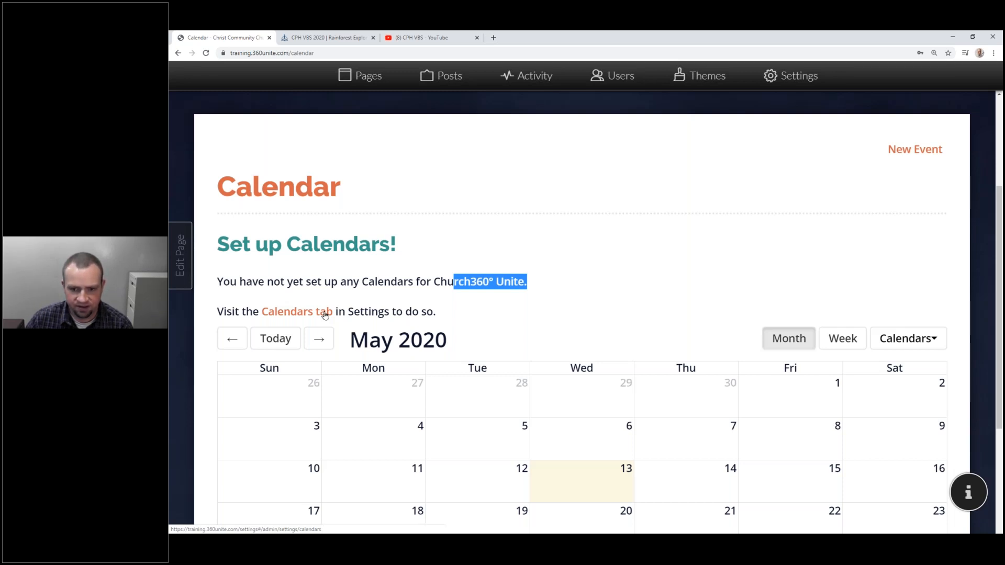
click(799, 76)
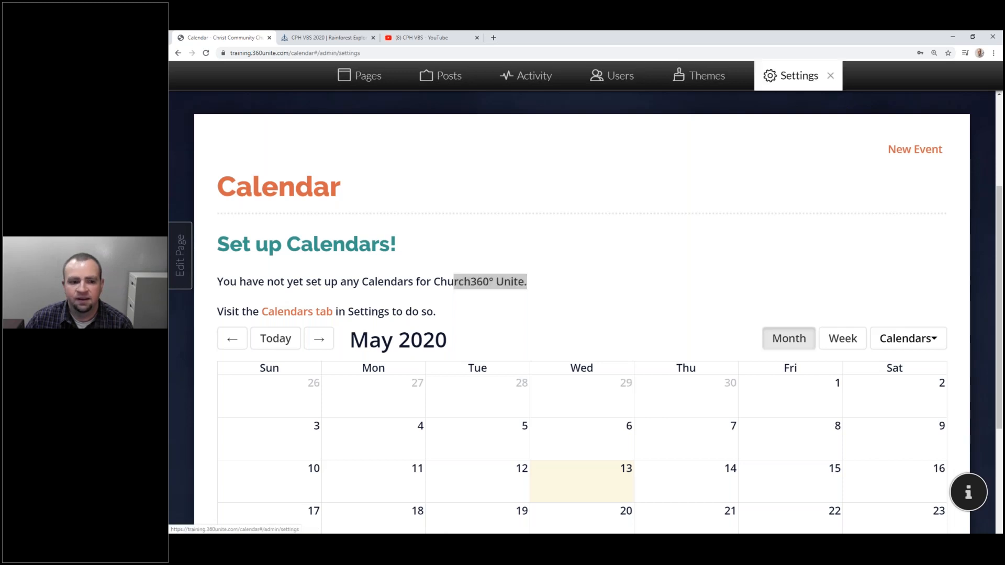
Go to the Calendars section of Settings and reload so the church calendar list appears.
click(239, 253)
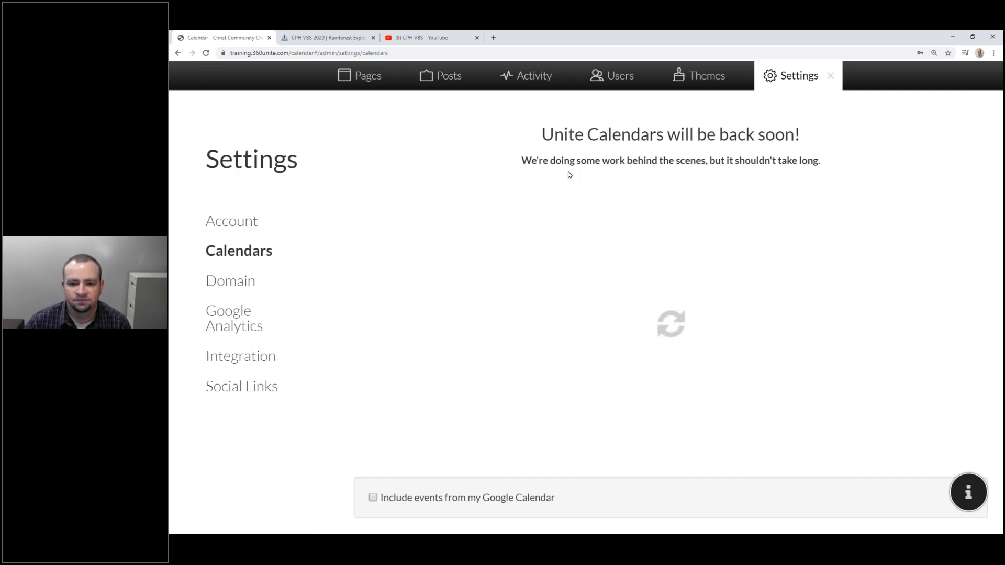
click(205, 53)
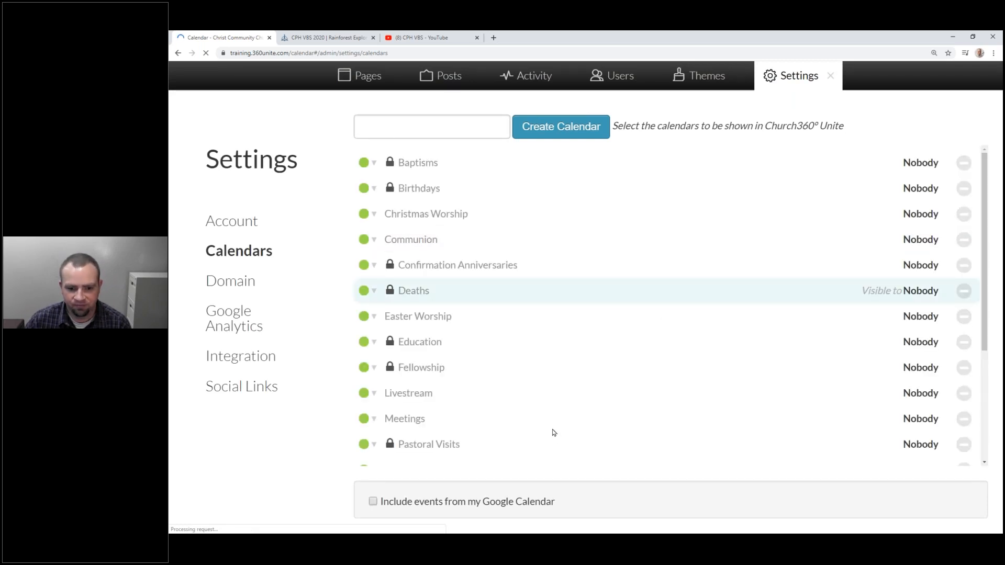
scroll(768, 348, down, 4)
scroll(766, 343, up, 4)
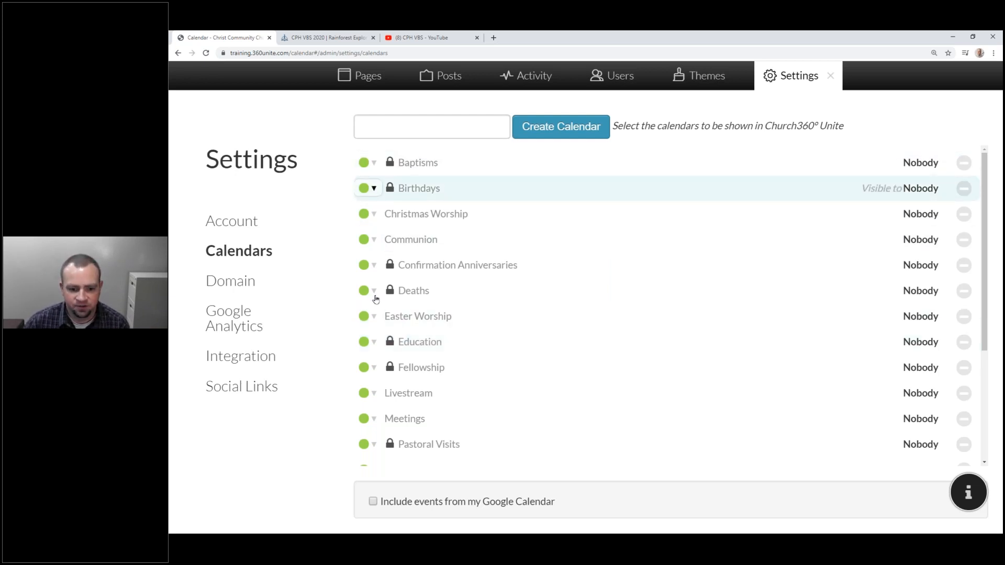
scroll(373, 298, down, 3)
scroll(376, 303, up, 3)
scroll(375, 305, down, 3)
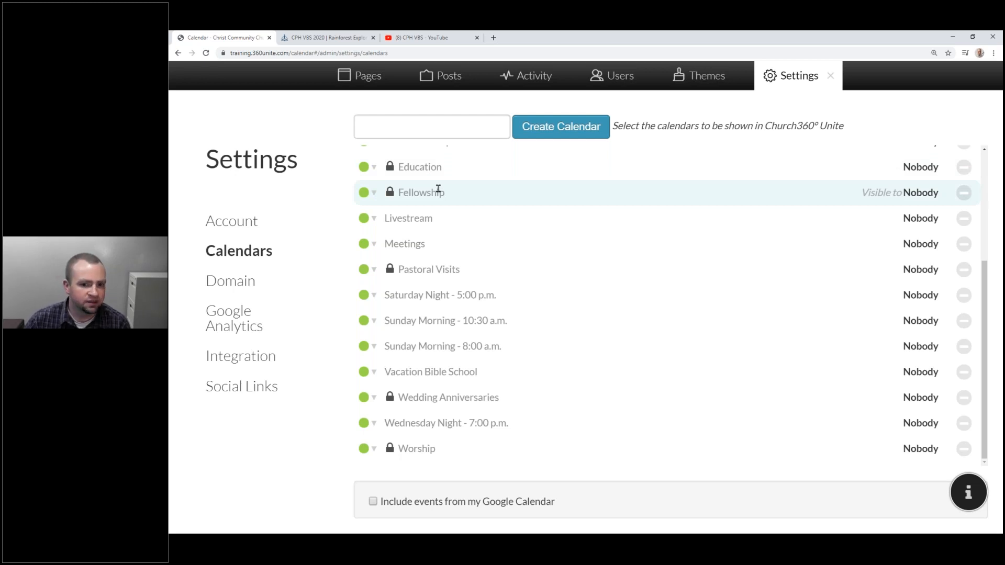
scroll(438, 190, up, 1)
scroll(440, 193, down, 1)
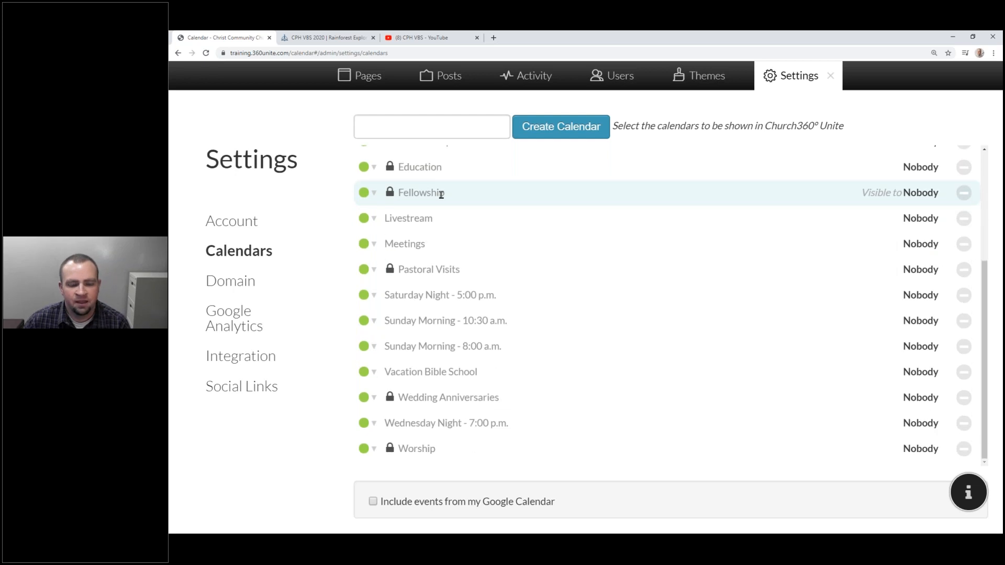
scroll(441, 195, up, 3)
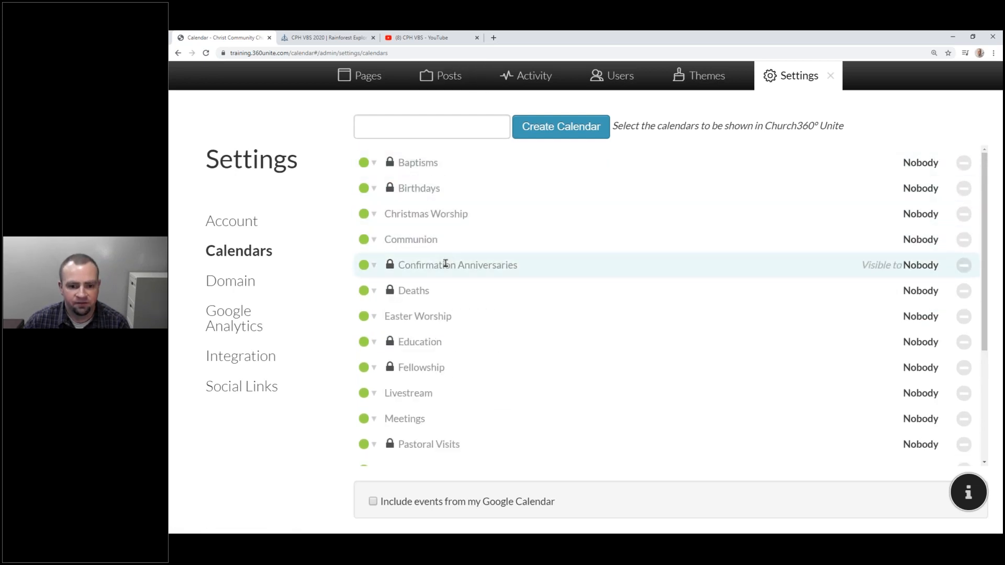
scroll(432, 283, down, 3)
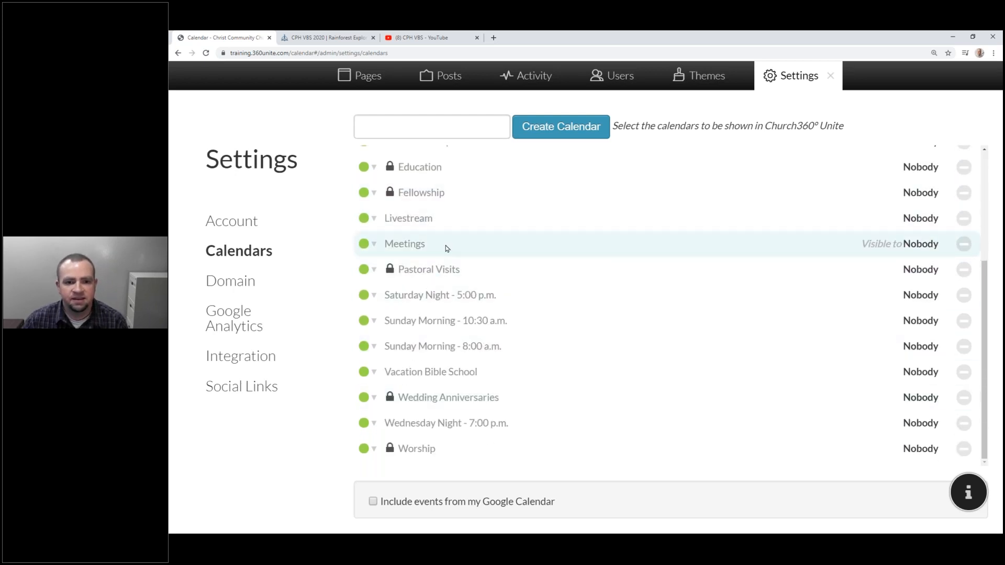
scroll(446, 249, up, 3)
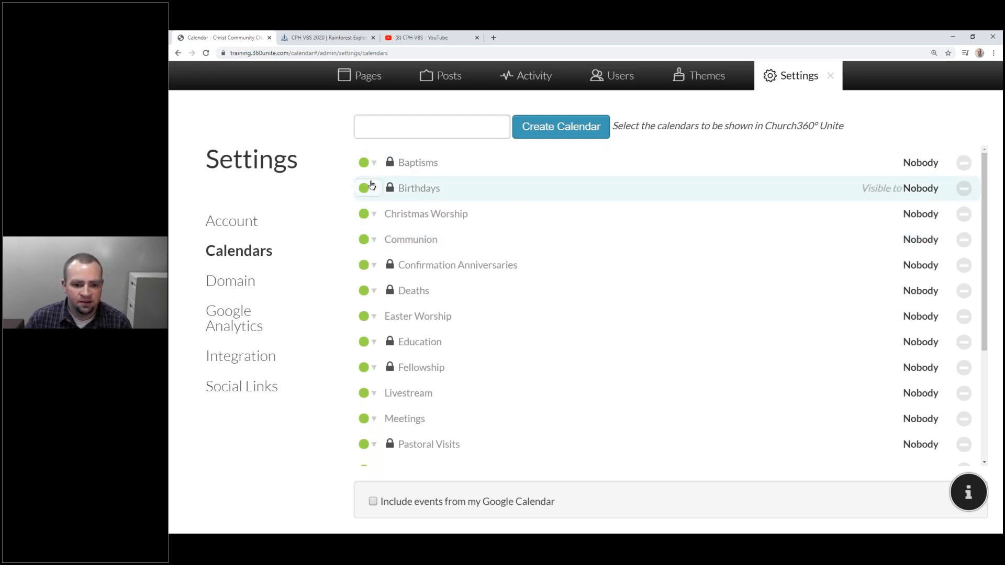
scroll(371, 185, down, 3)
Make the Worship calendar visible to Everyone and colour it red.
click(407, 448)
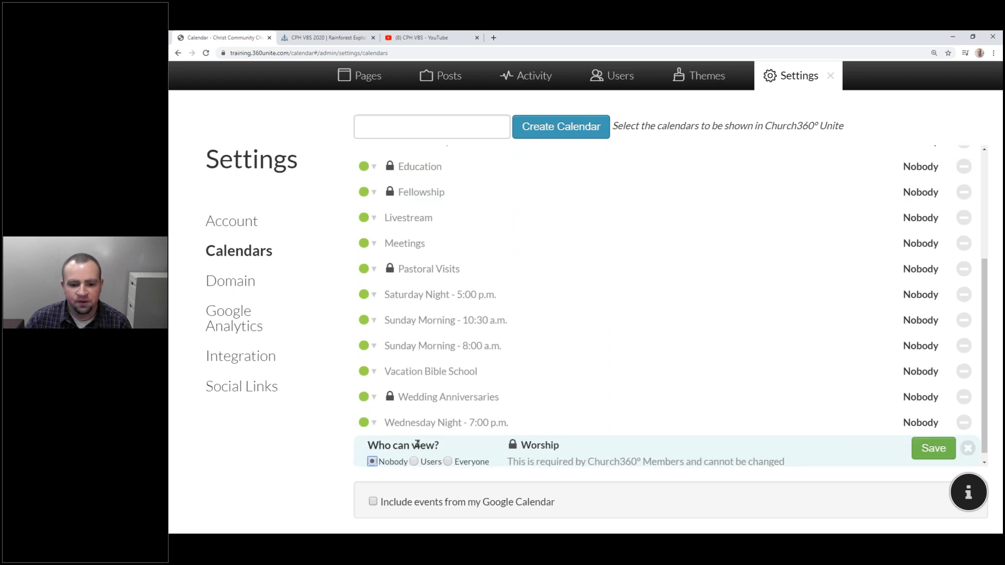
click(447, 452)
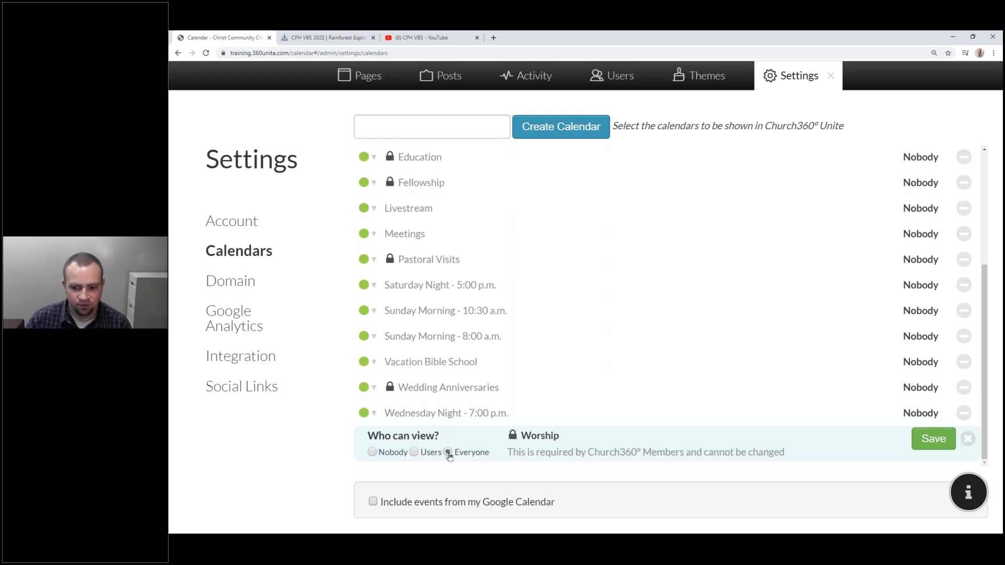
click(936, 438)
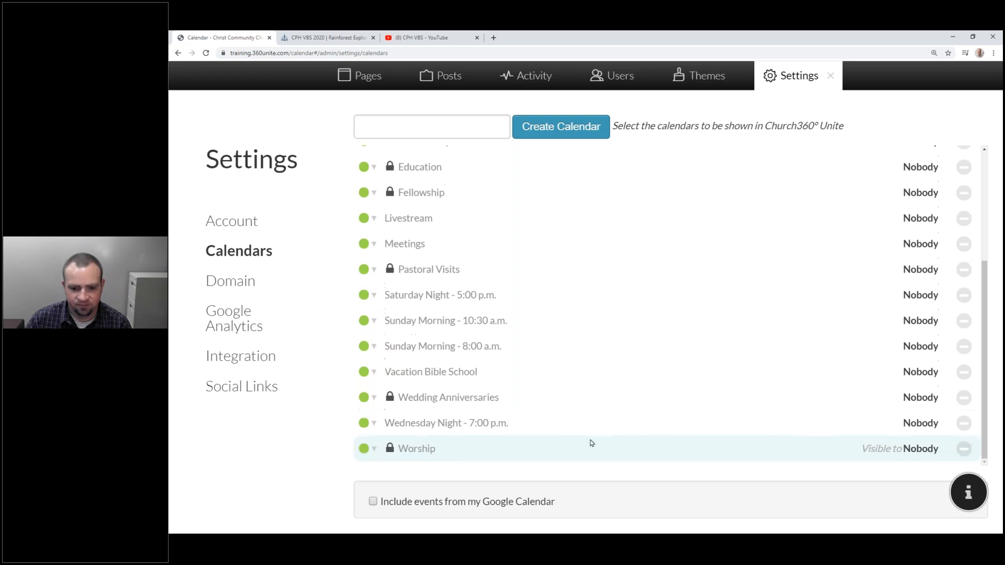
click(375, 449)
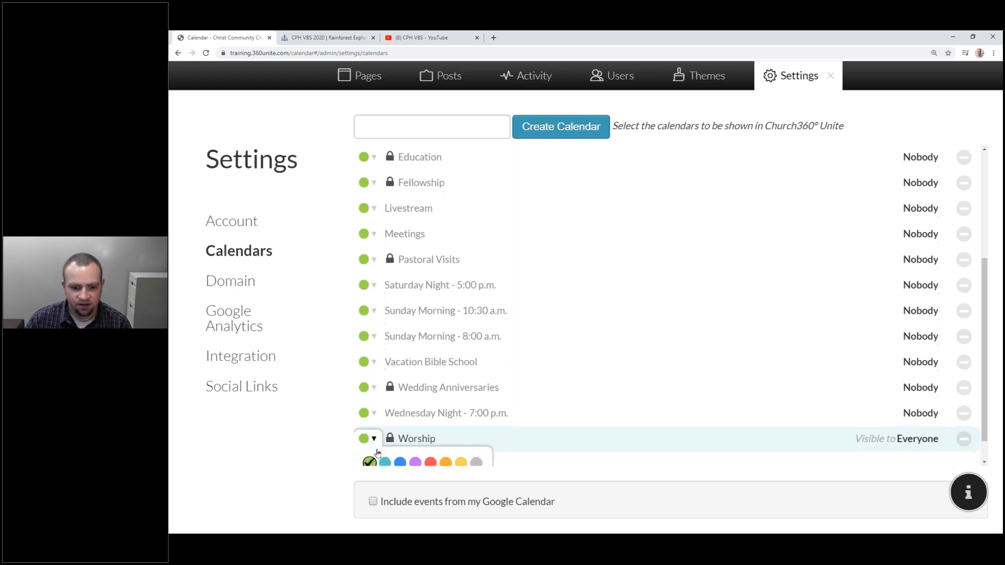
click(430, 450)
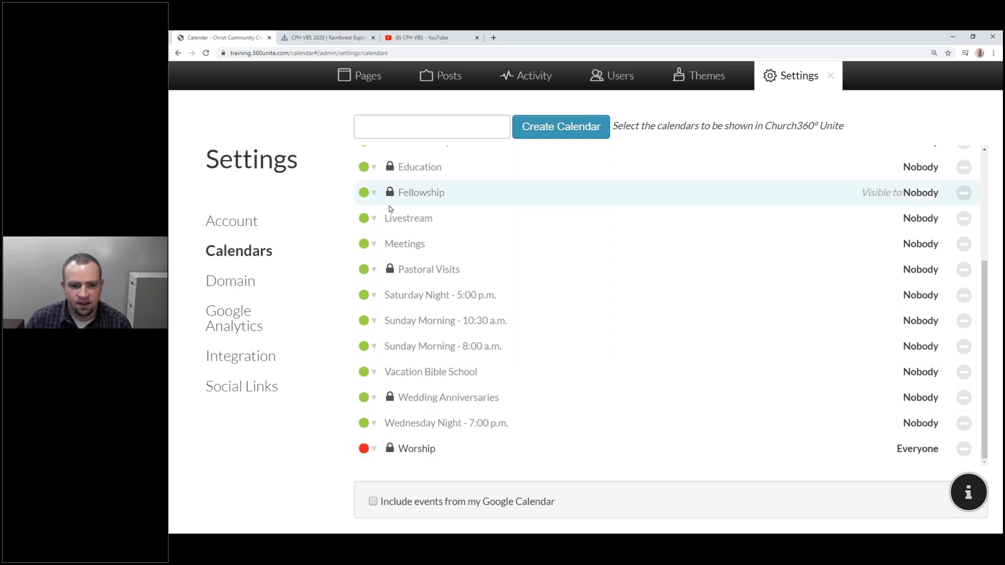
Make the Fellowship calendar visible to Everyone and colour it orange.
click(406, 204)
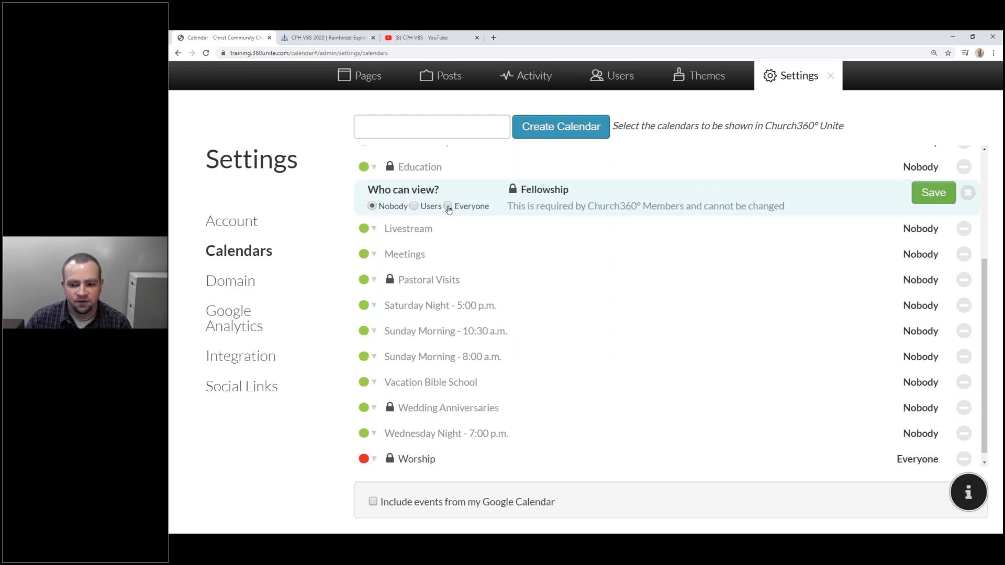
click(934, 193)
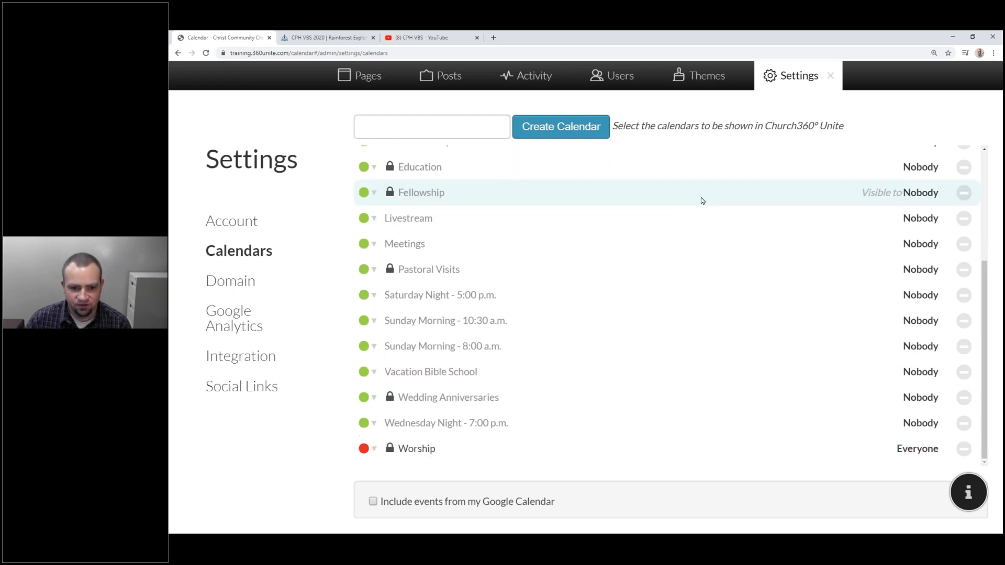
click(373, 192)
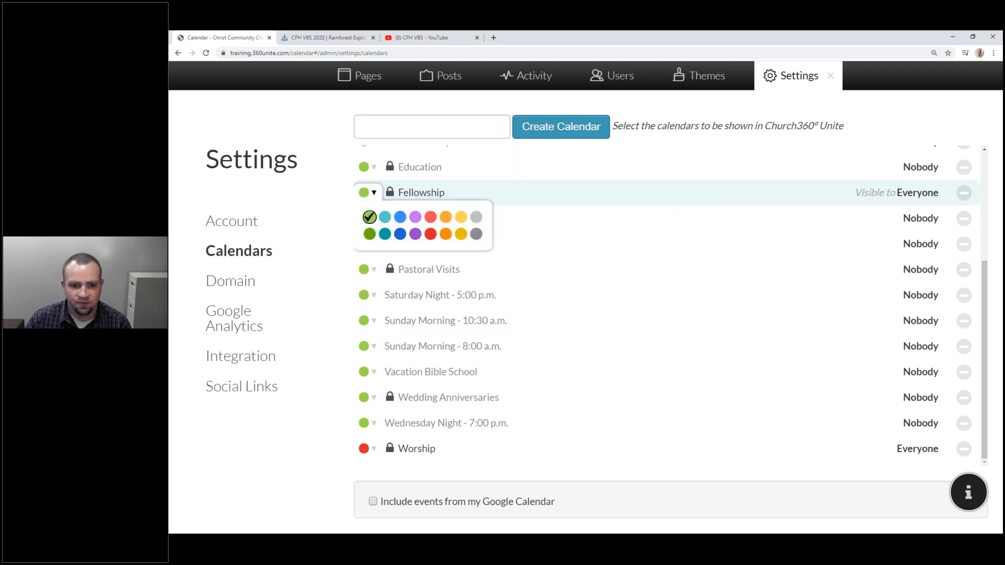
click(445, 234)
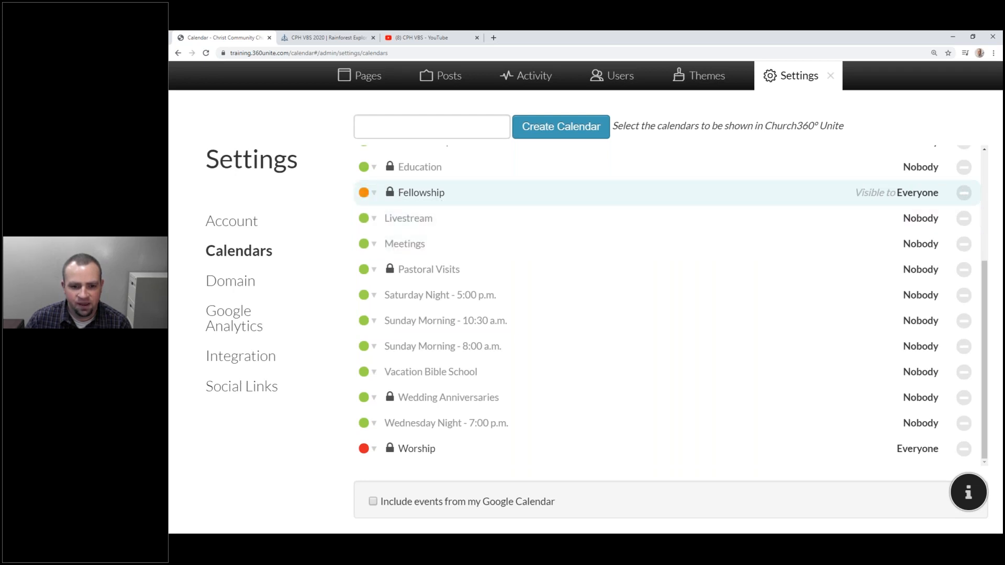
Make the Education calendar visible to Everyone and colour it dark green.
scroll(446, 215, up, 1)
click(446, 214)
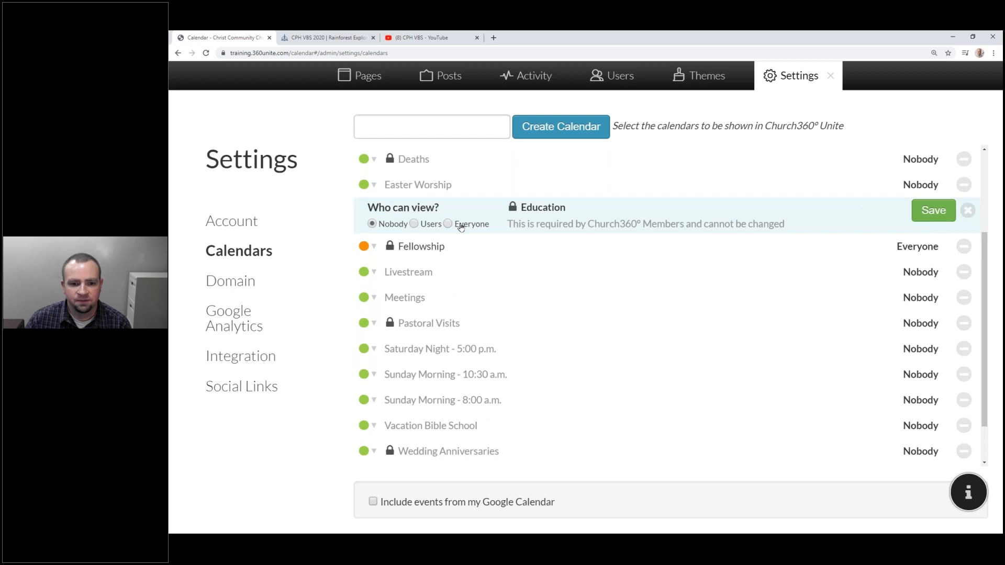
click(934, 210)
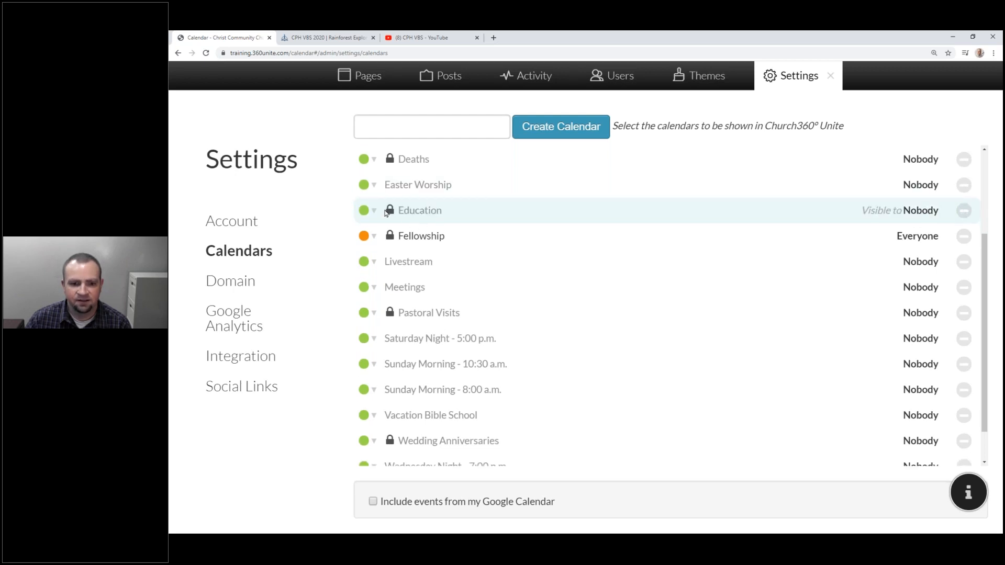
click(374, 210)
click(365, 248)
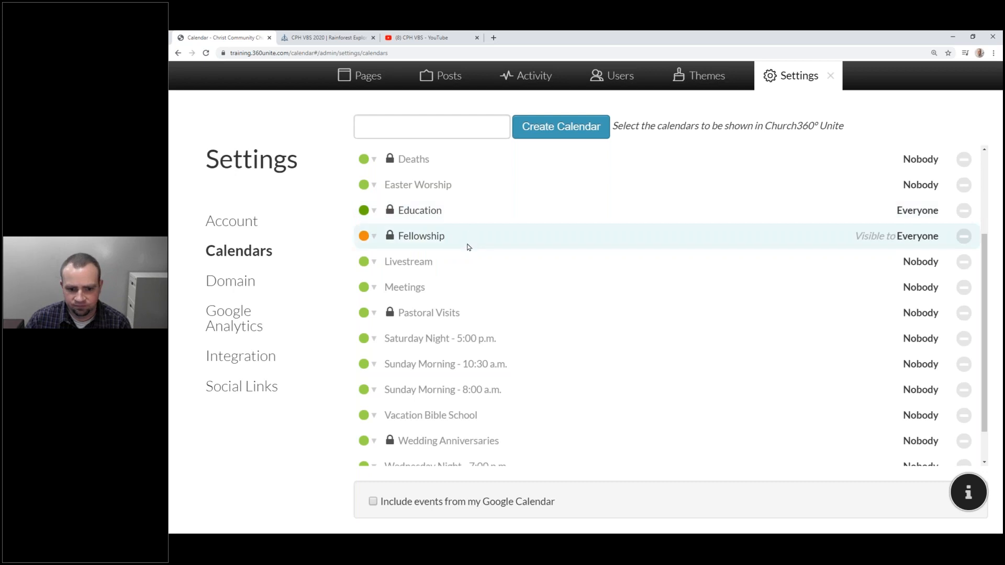
scroll(467, 253, down, 2)
scroll(468, 253, up, 4)
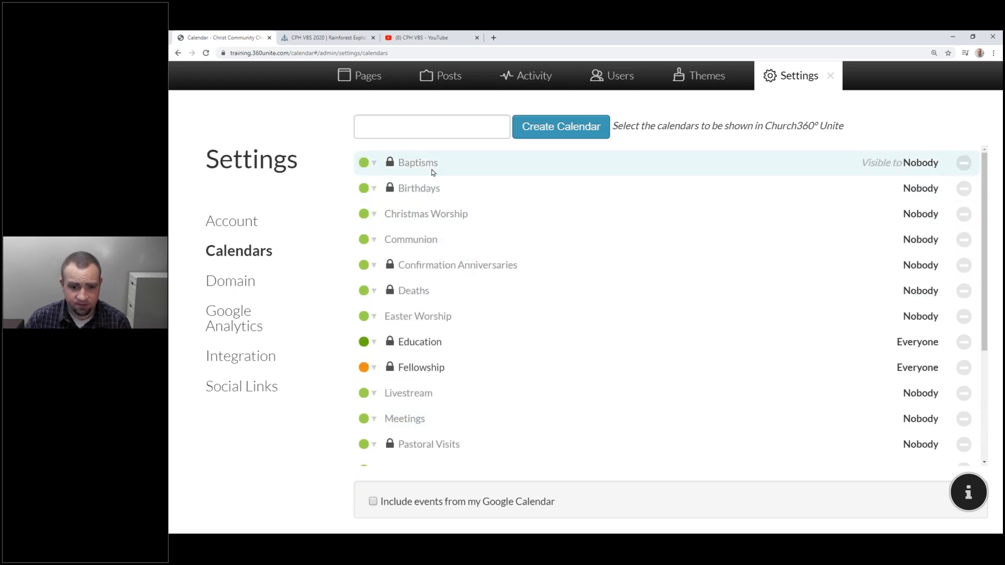
Make Baptisms visible to Users in blue and Birthdays visible to Users in orange.
click(428, 163)
click(416, 176)
click(924, 173)
click(374, 163)
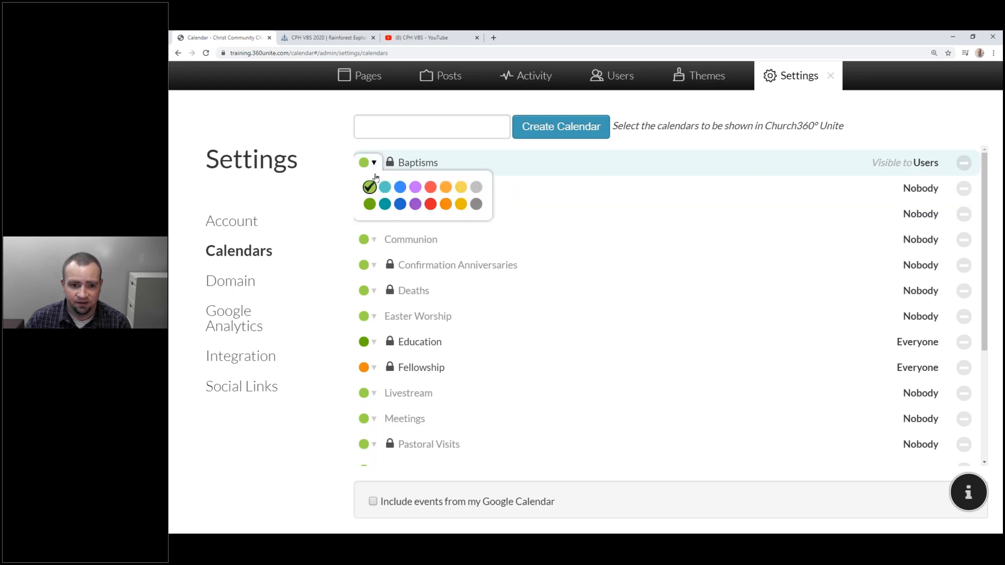
click(397, 191)
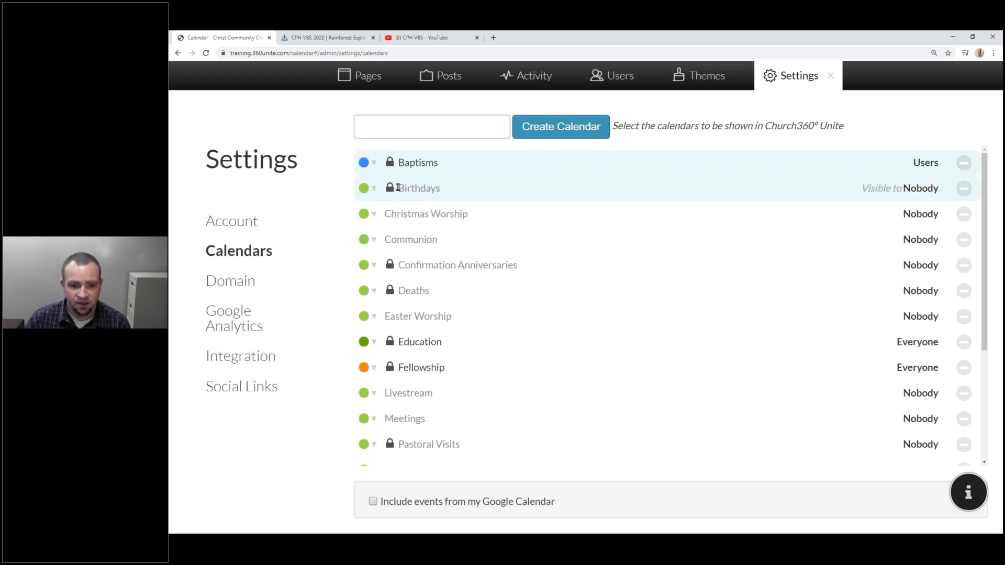
click(421, 190)
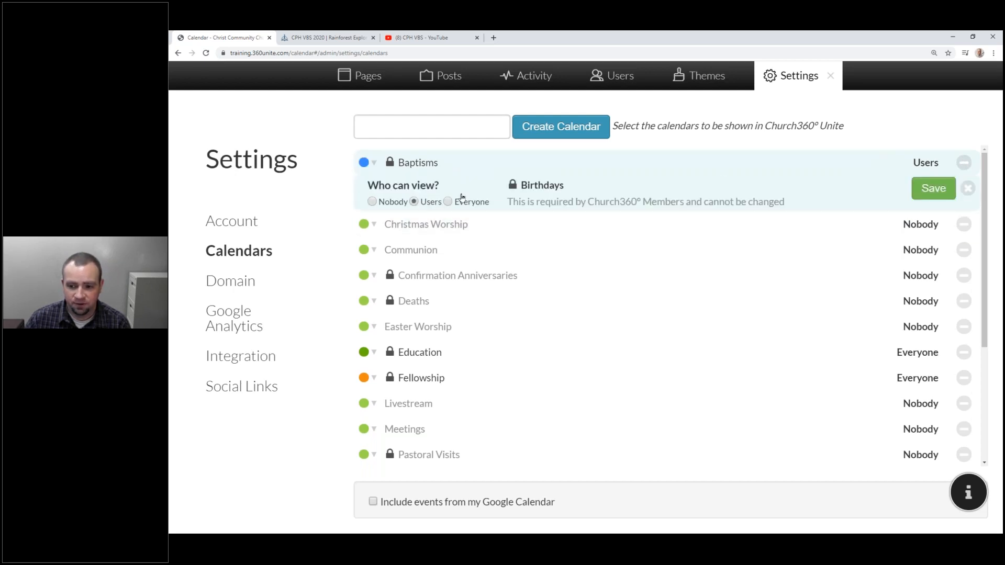
click(373, 187)
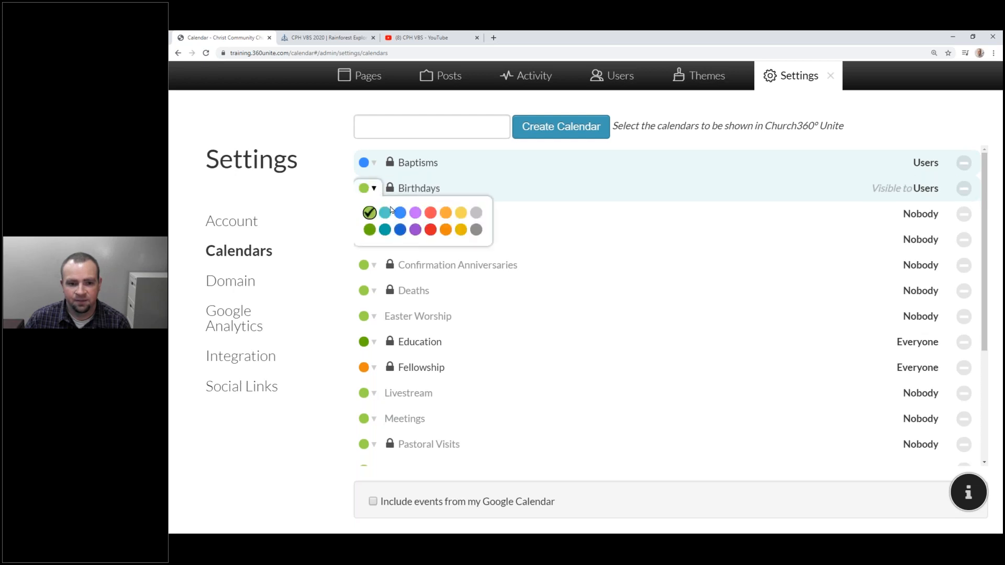
click(445, 212)
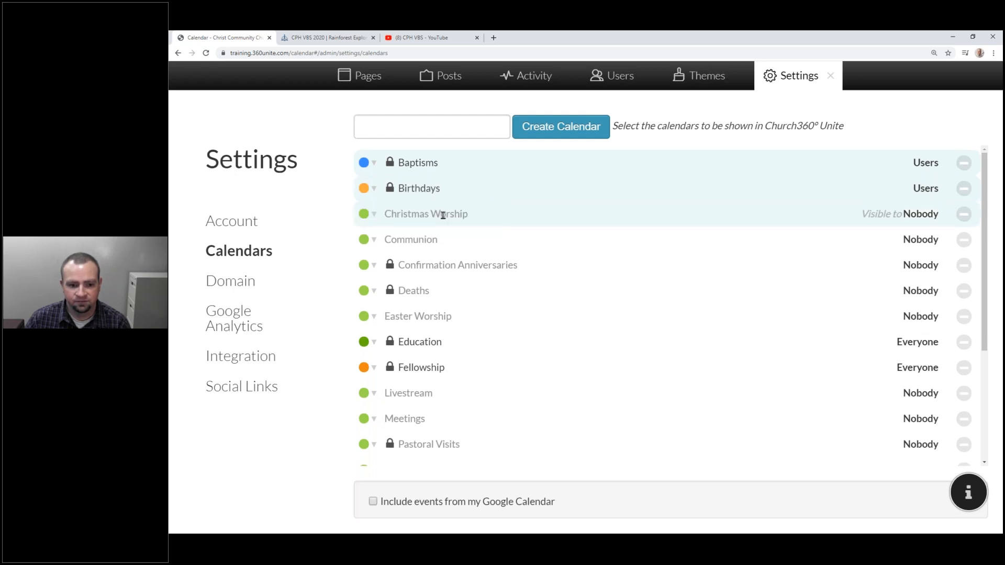
Make the Deaths calendar visible to Users and colour it grey.
click(453, 268)
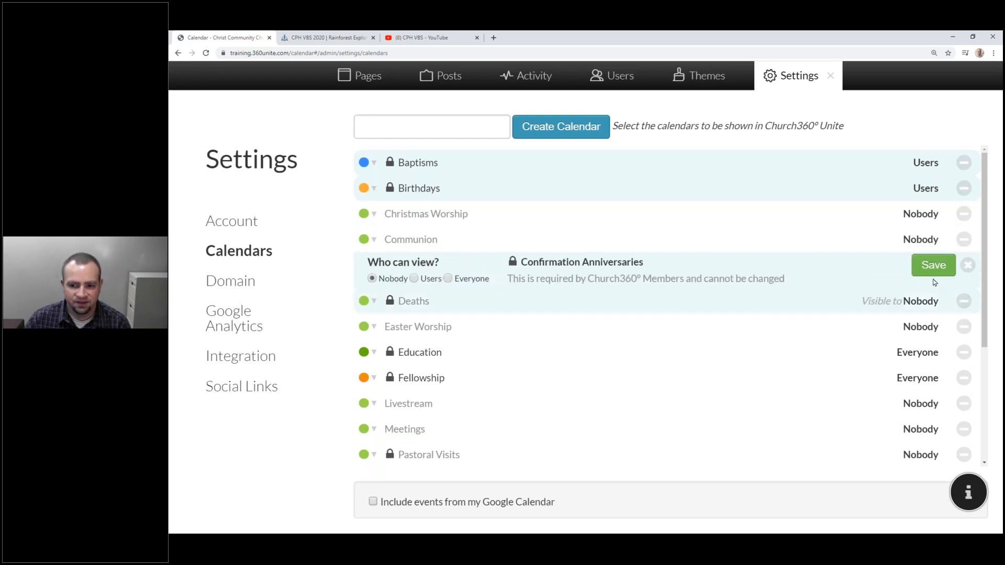
click(442, 301)
click(428, 304)
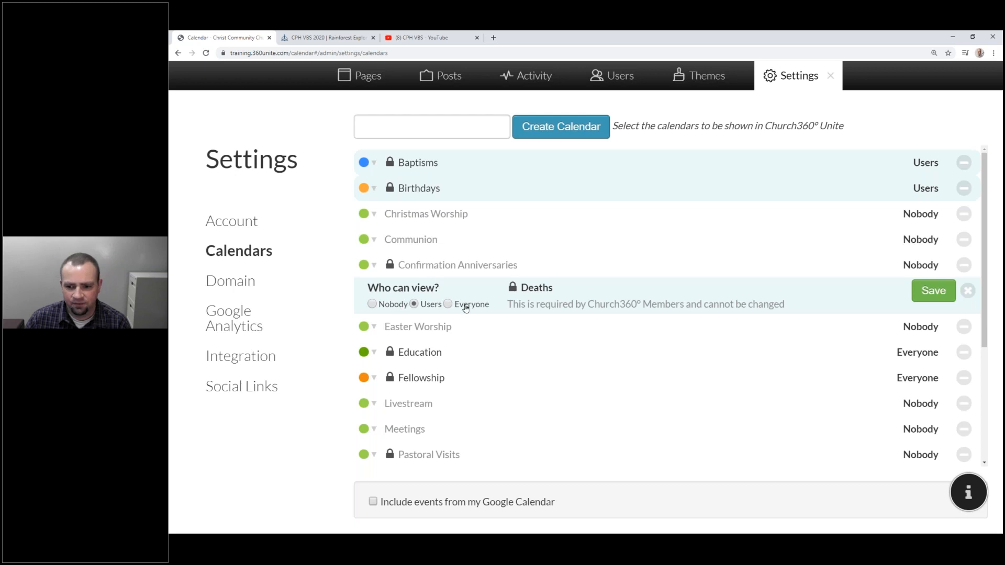
click(929, 293)
click(363, 290)
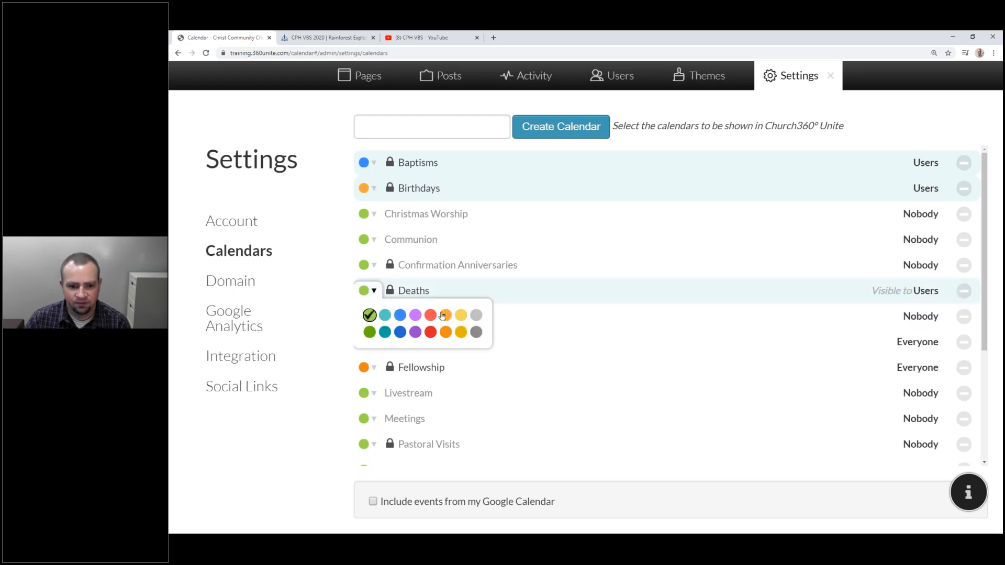
click(481, 334)
Keep Pastoral Visits hidden and make Wedding Anniversaries visible to Users in grey.
scroll(521, 278, down, 5)
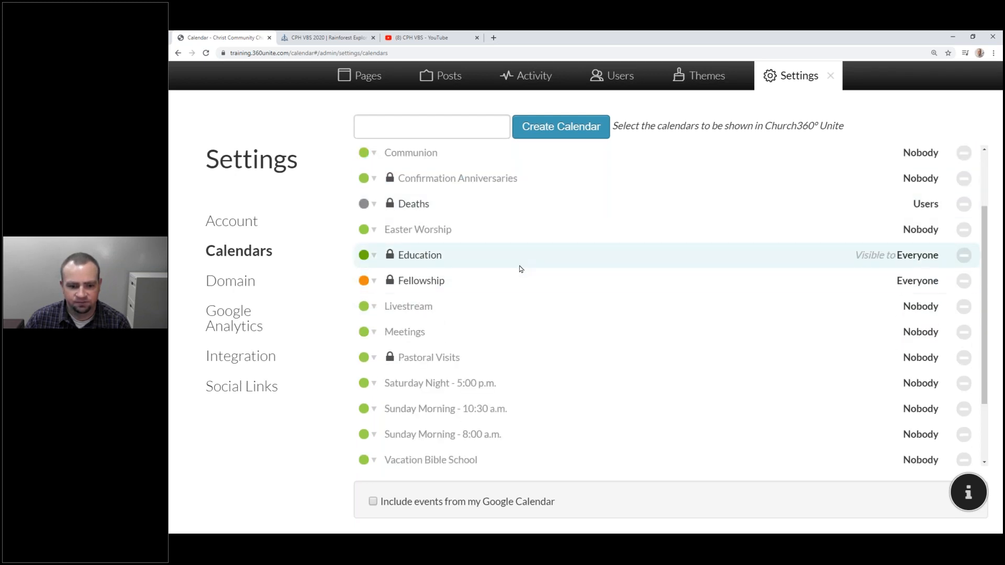
click(427, 267)
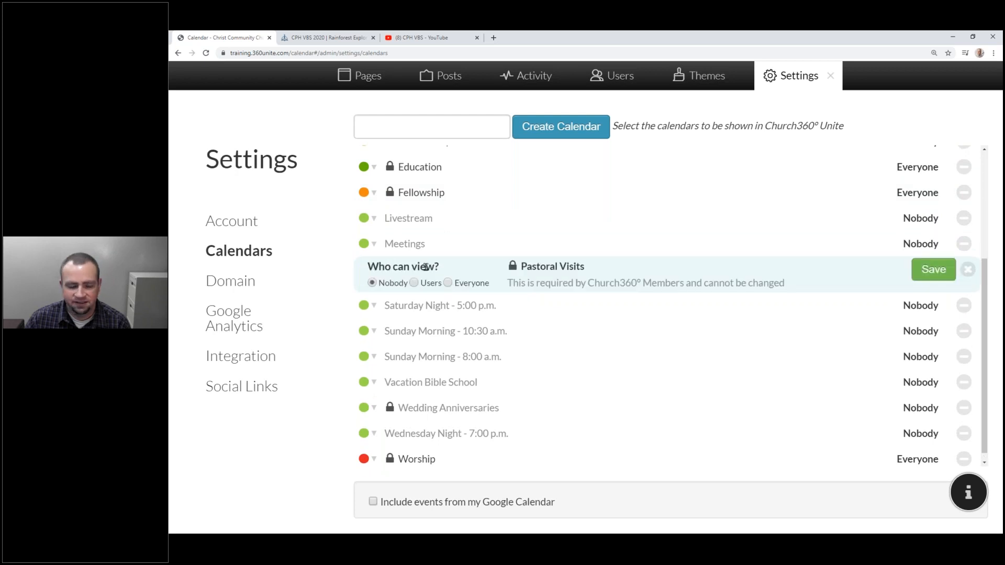
click(941, 273)
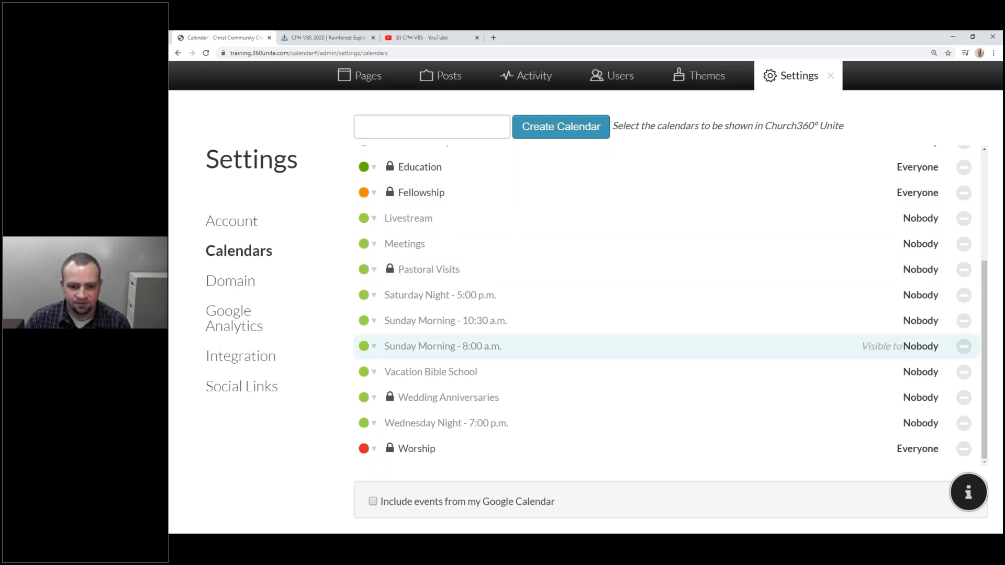
click(422, 399)
click(414, 411)
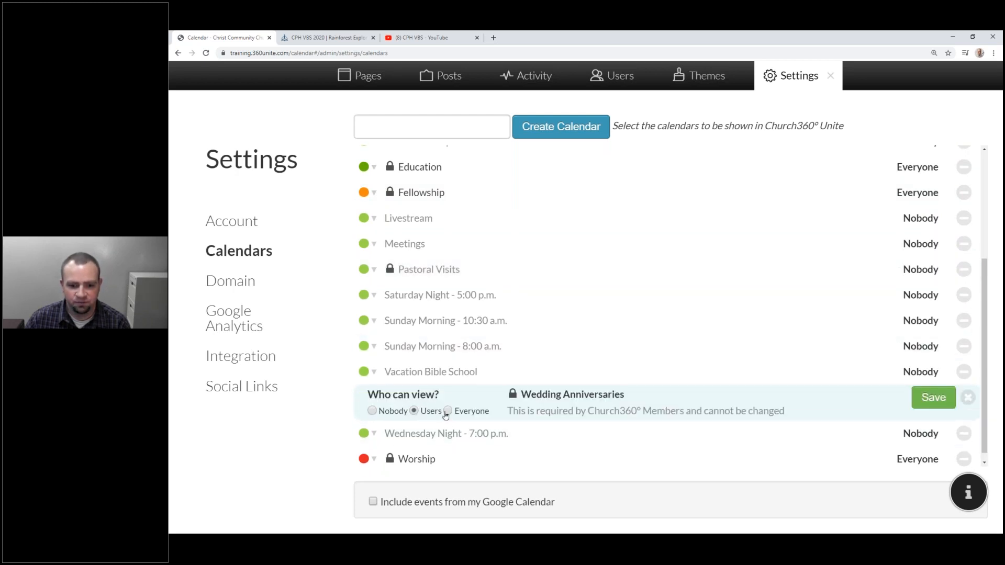
click(933, 398)
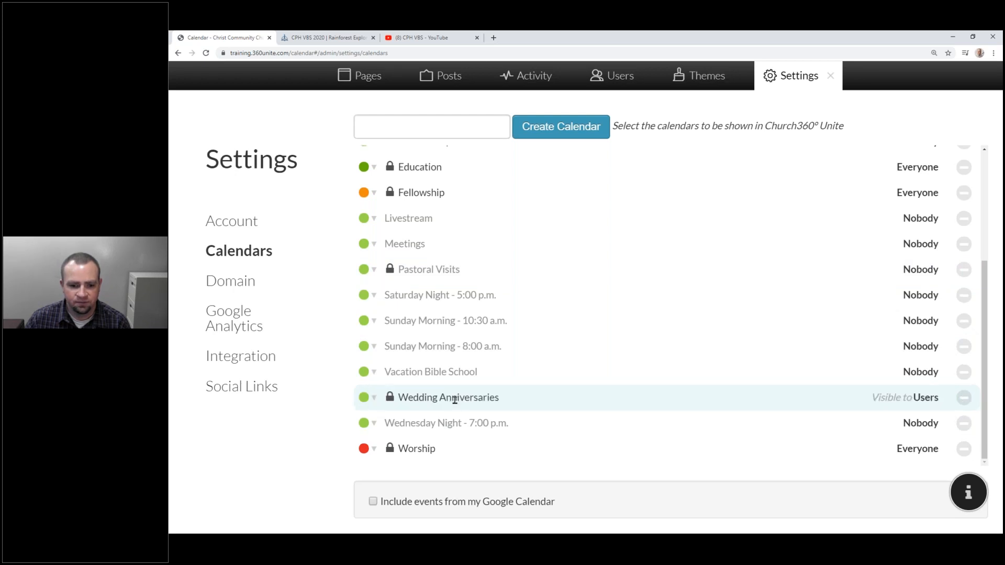
click(883, 392)
click(883, 392)
click(363, 398)
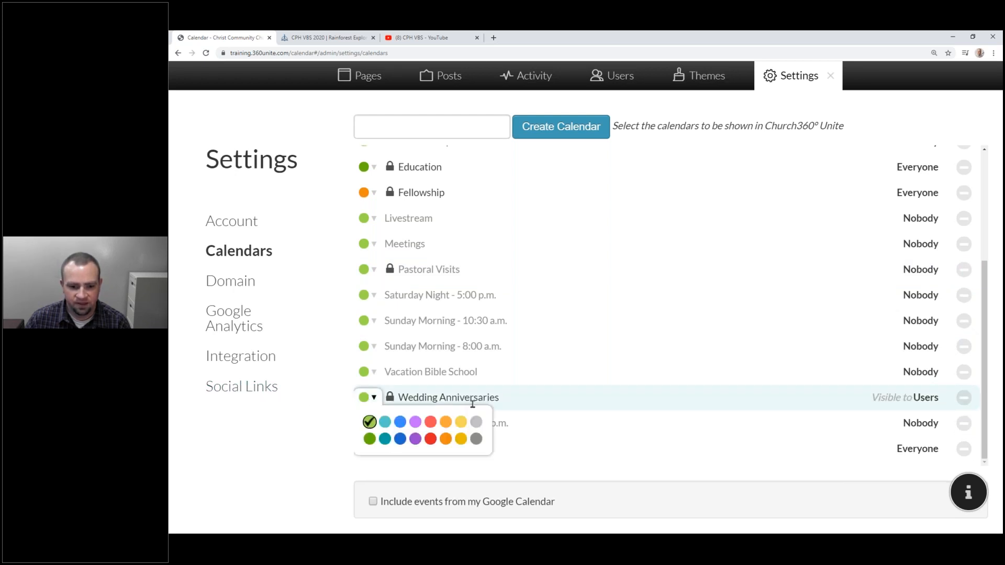
click(473, 420)
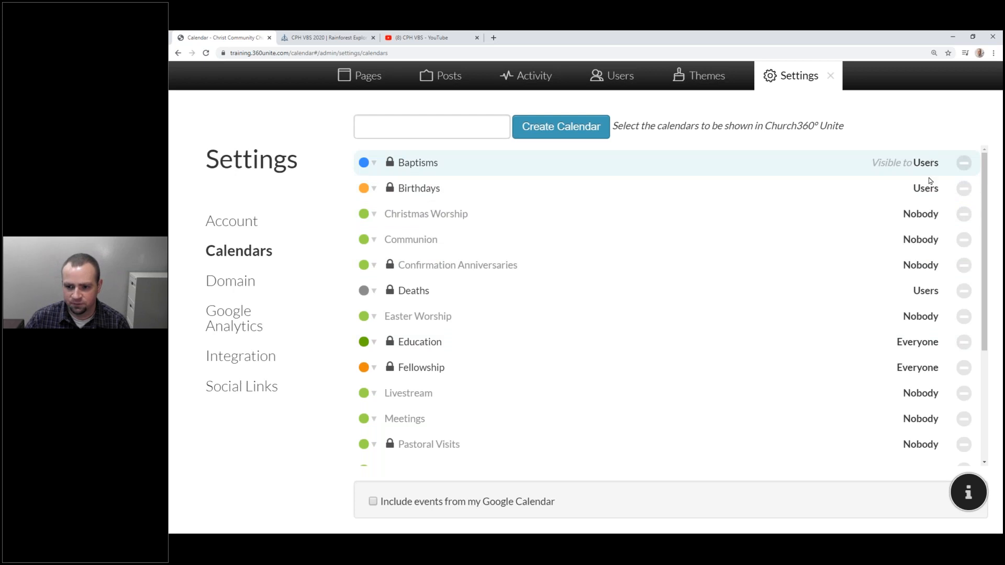
Tick Include events from my Google Calendar, dismiss Google sign-in, then reload the Calendar page.
scroll(904, 285, down, 2)
scroll(900, 283, down, 2)
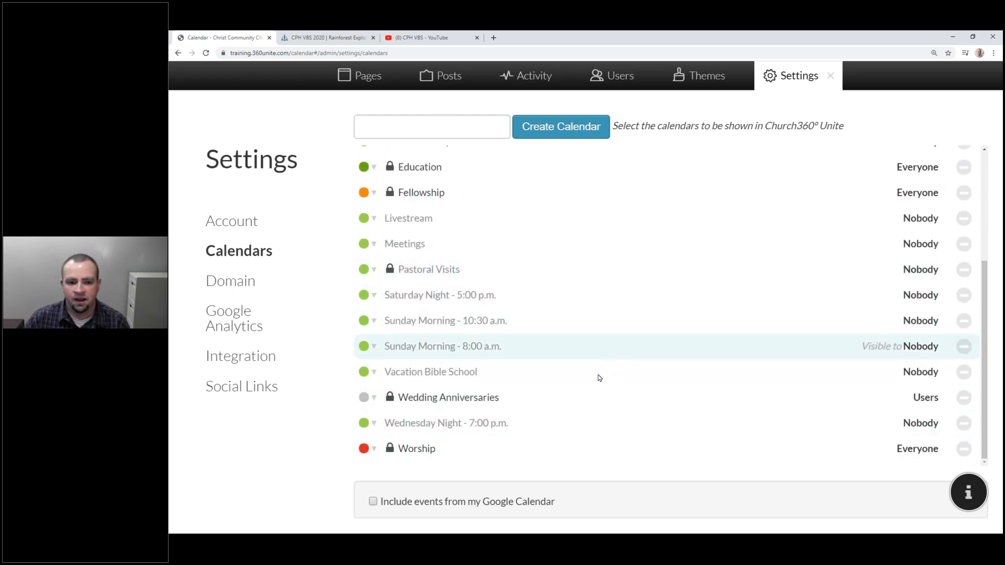
scroll(607, 369, up, 1)
scroll(612, 365, down, 1)
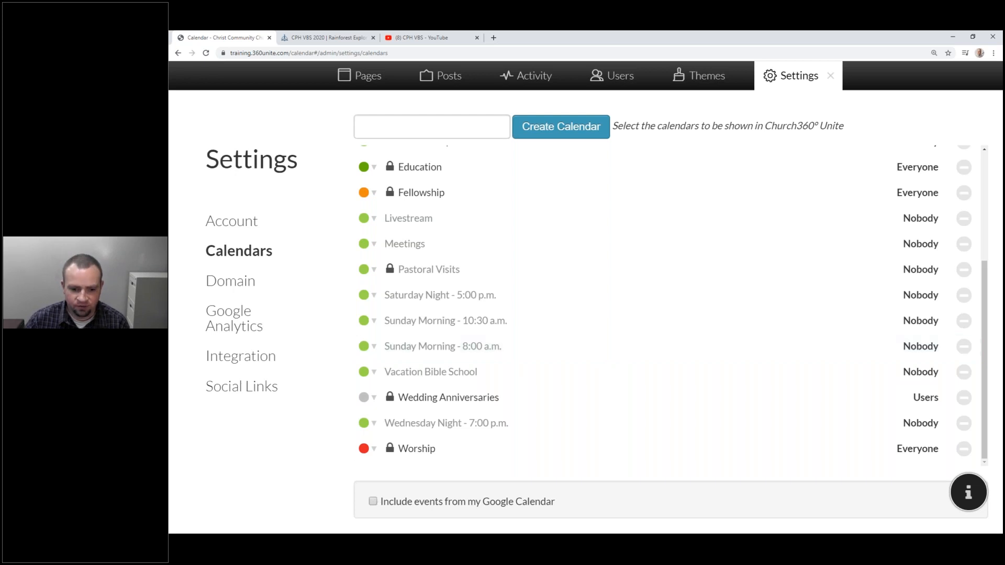
click(373, 502)
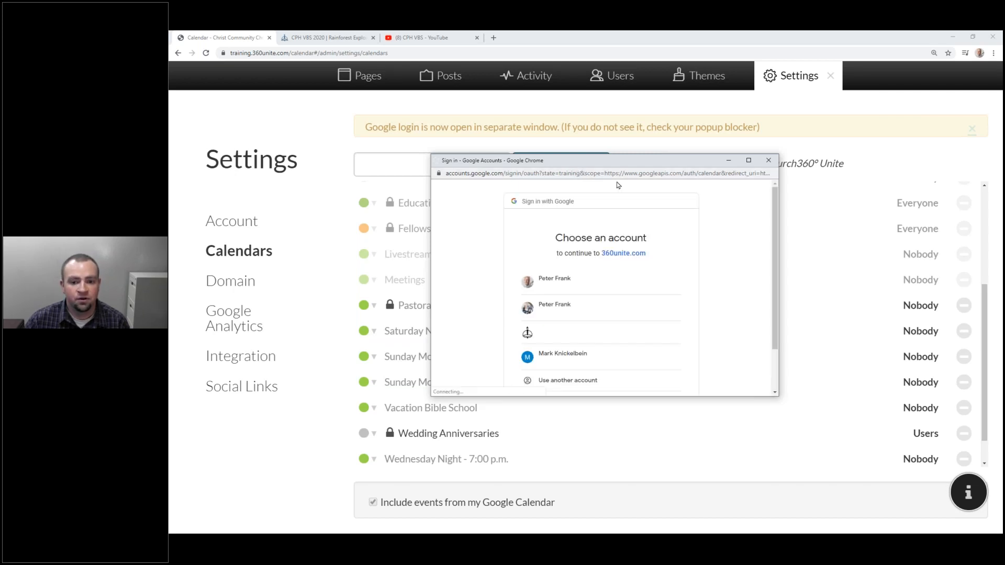
click(769, 160)
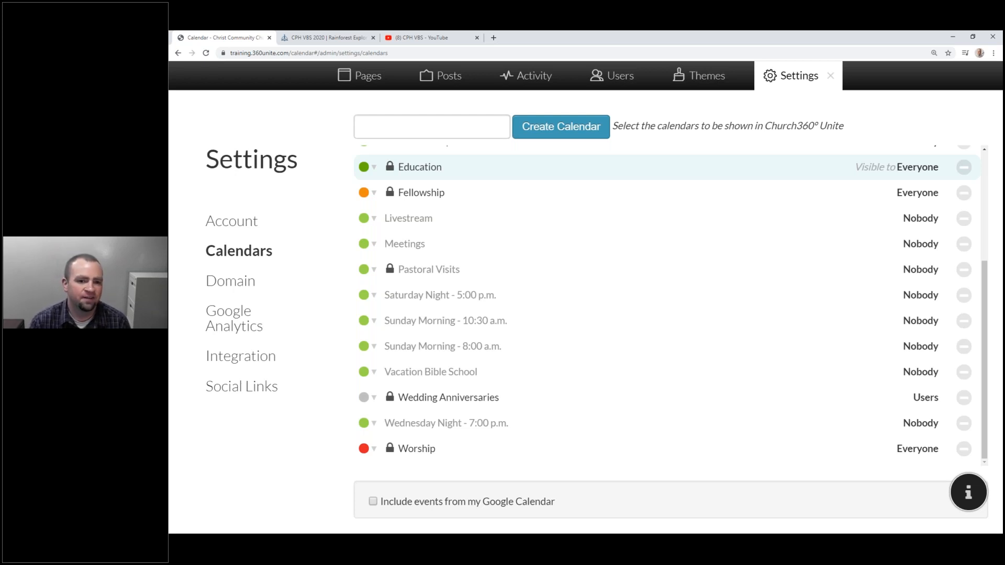
click(831, 77)
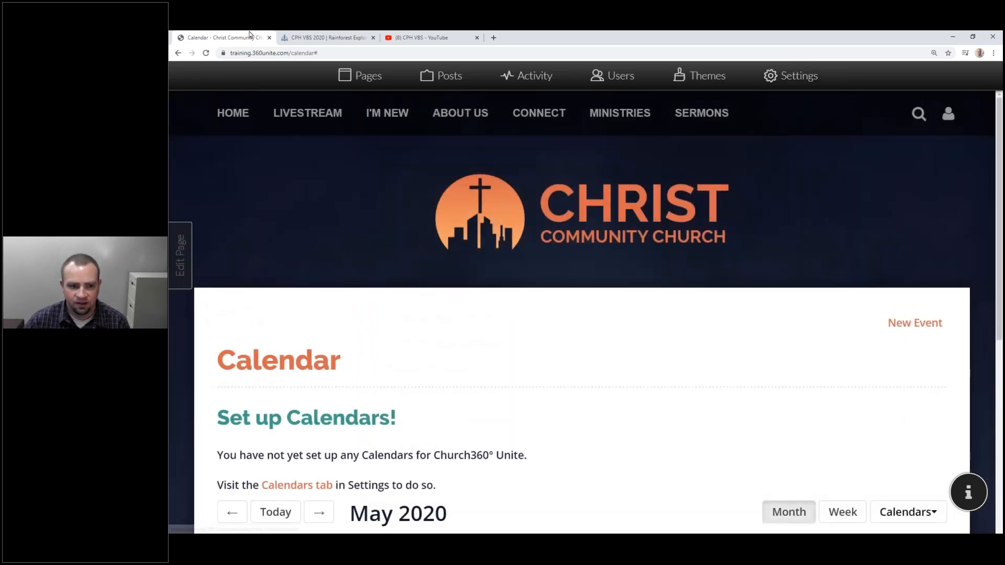
click(205, 53)
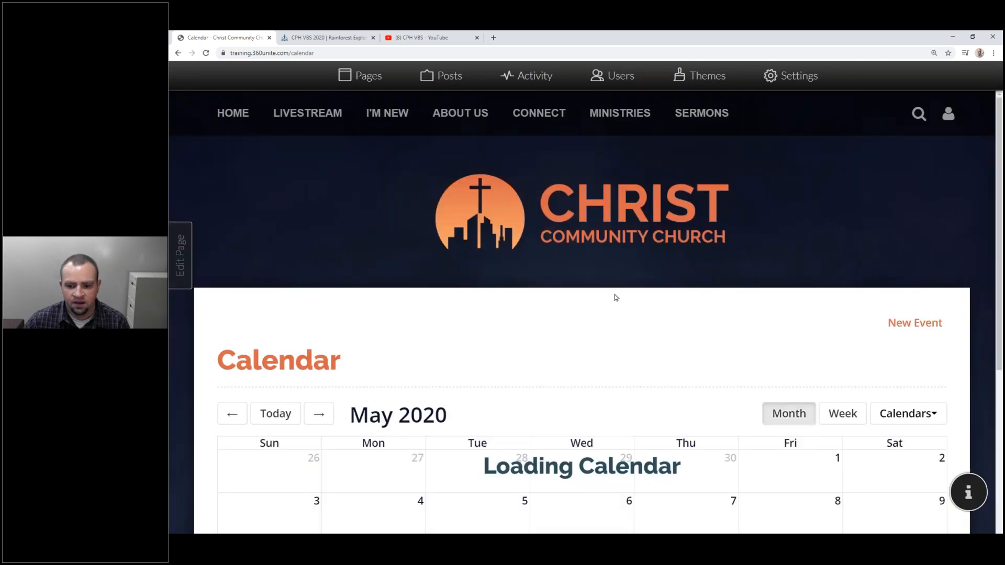
Inspect the May 2020 grid's colour-coded baptism, birthday, worship and anniversary events.
drag(1000, 157, 1000, 186)
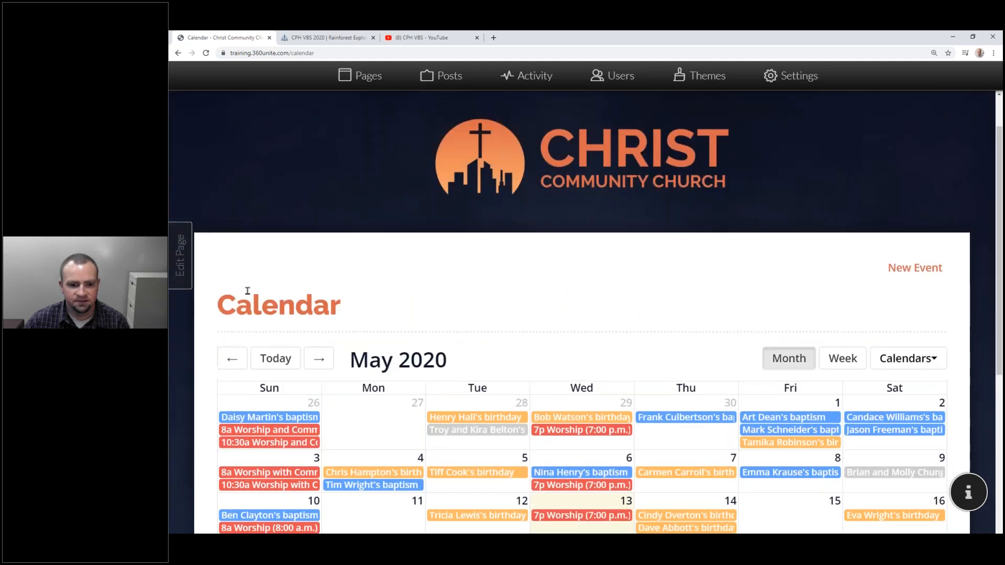
scroll(523, 362, down, 1)
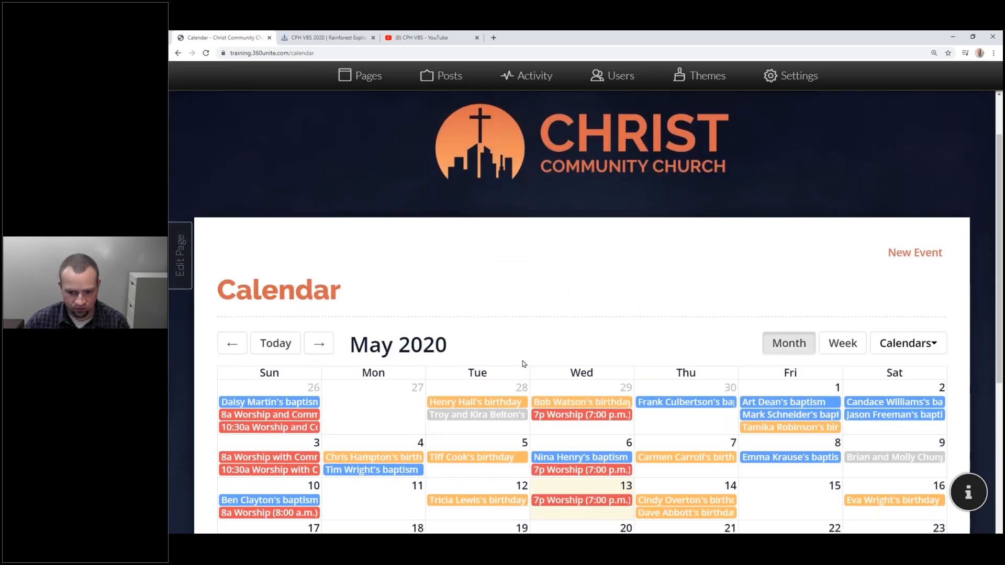
scroll(523, 362, down, 4)
mouse_move(517, 356)
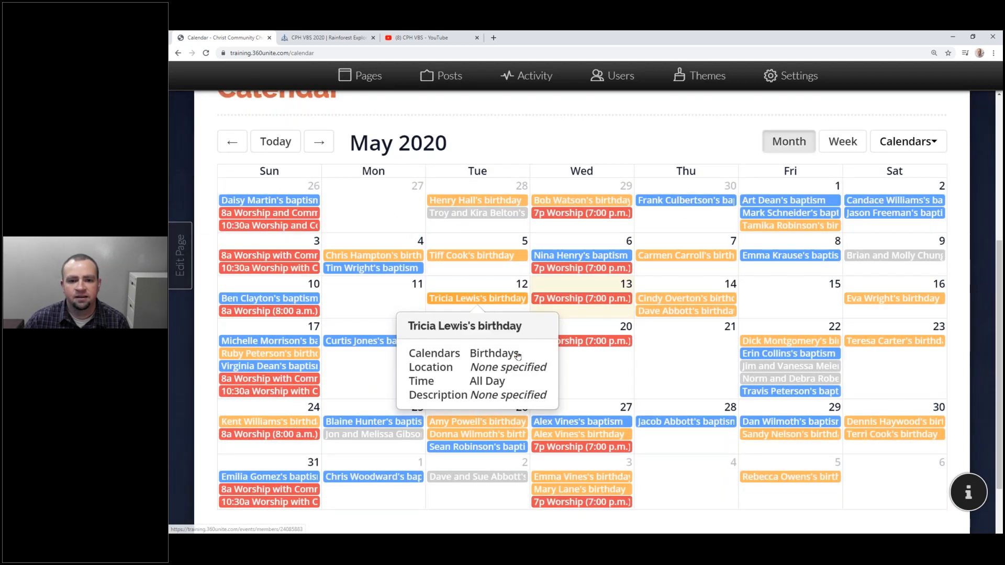
scroll(517, 355, down, 1)
scroll(468, 151, up, 1)
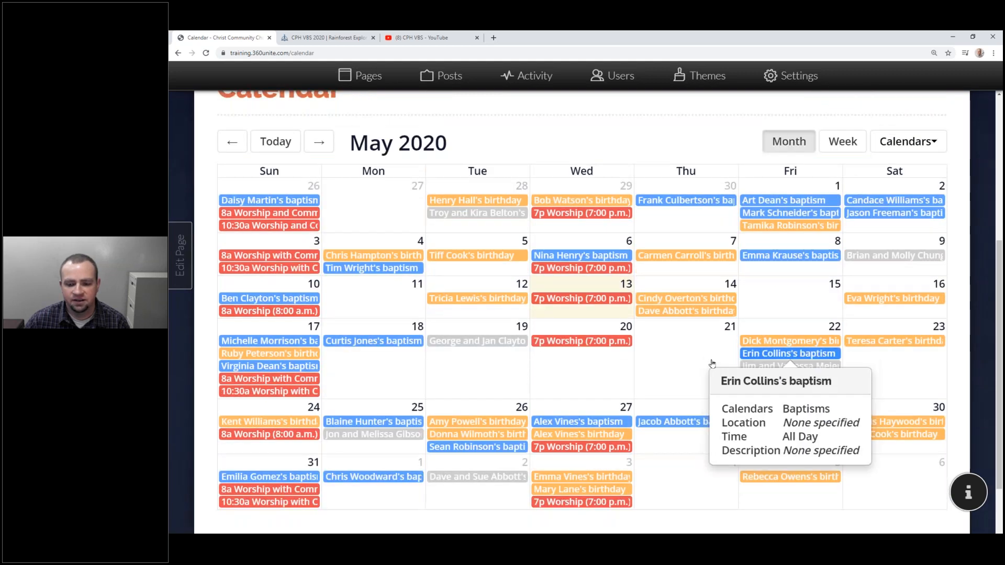
mouse_move(283, 200)
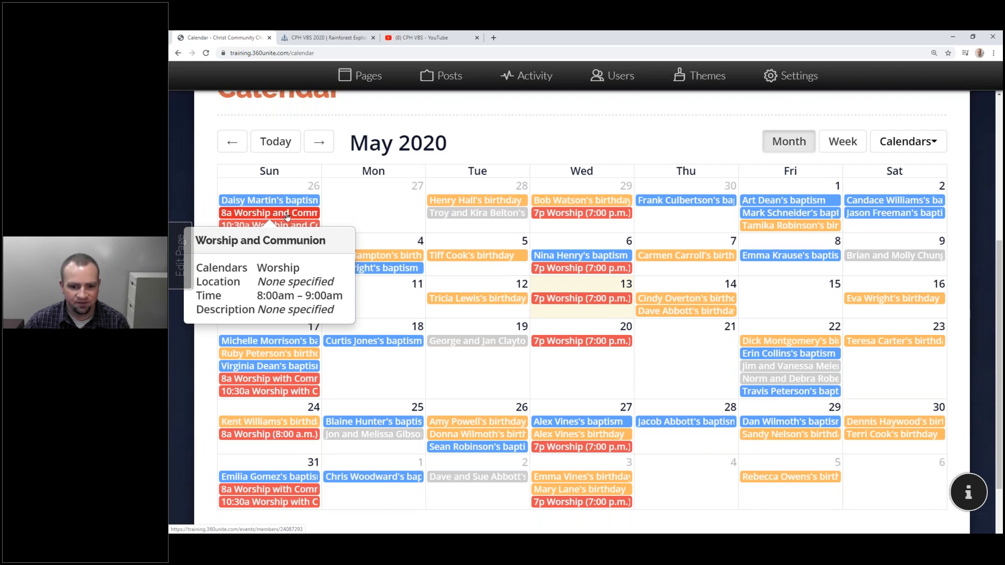
mouse_move(463, 250)
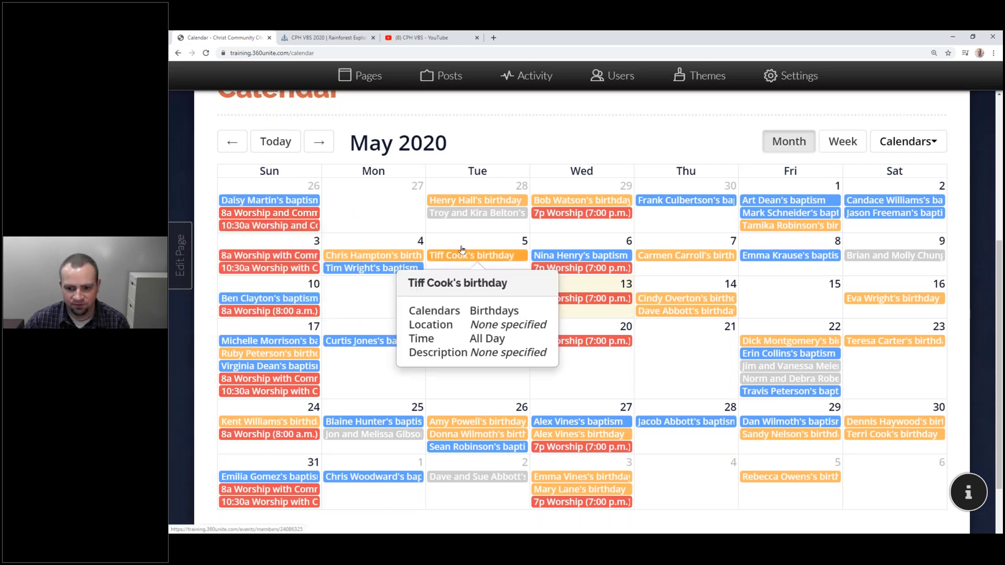
mouse_move(491, 210)
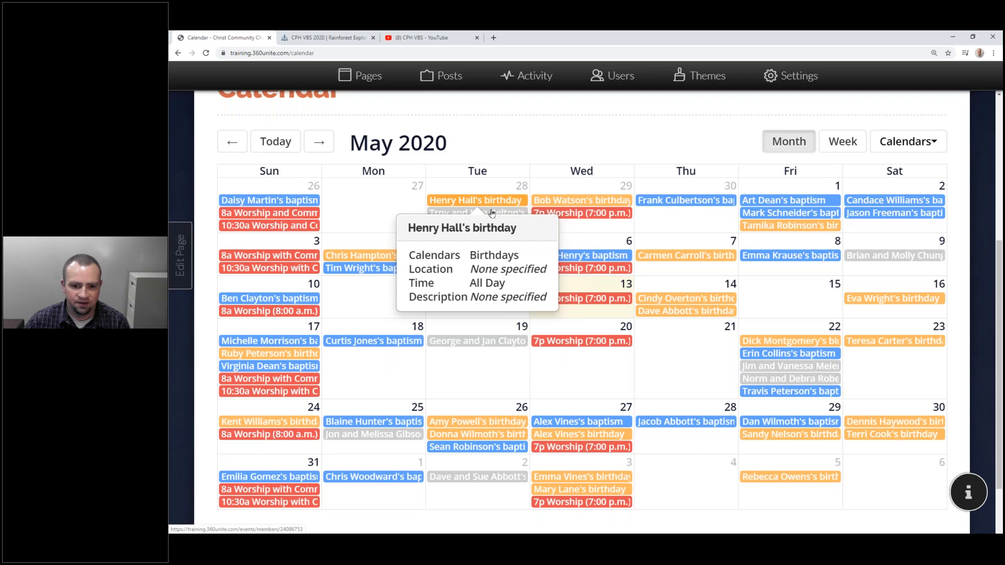
mouse_move(553, 215)
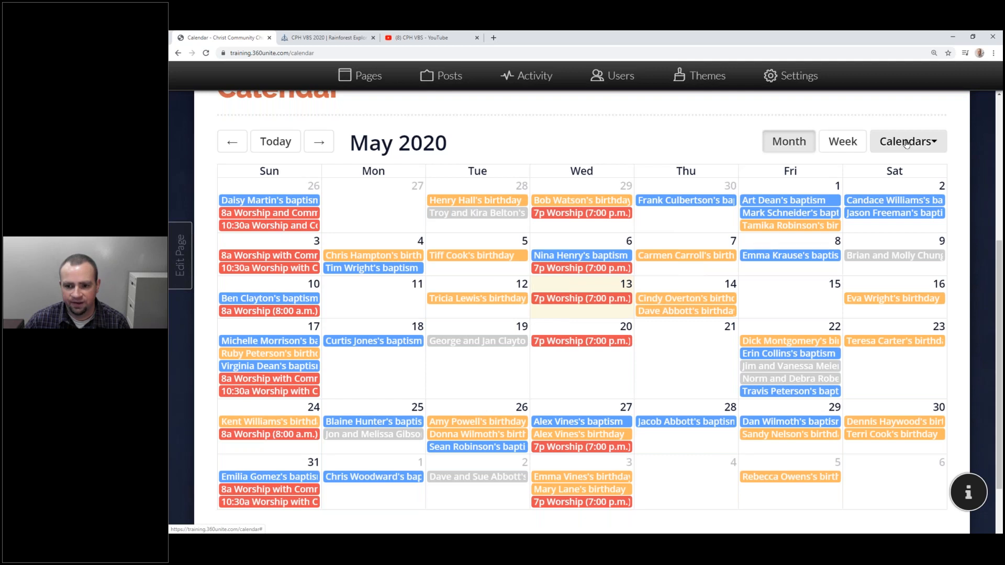
Switch to the one-week list and hide Baptisms, Birthdays, Deaths and Wedding Anniversaries.
click(843, 141)
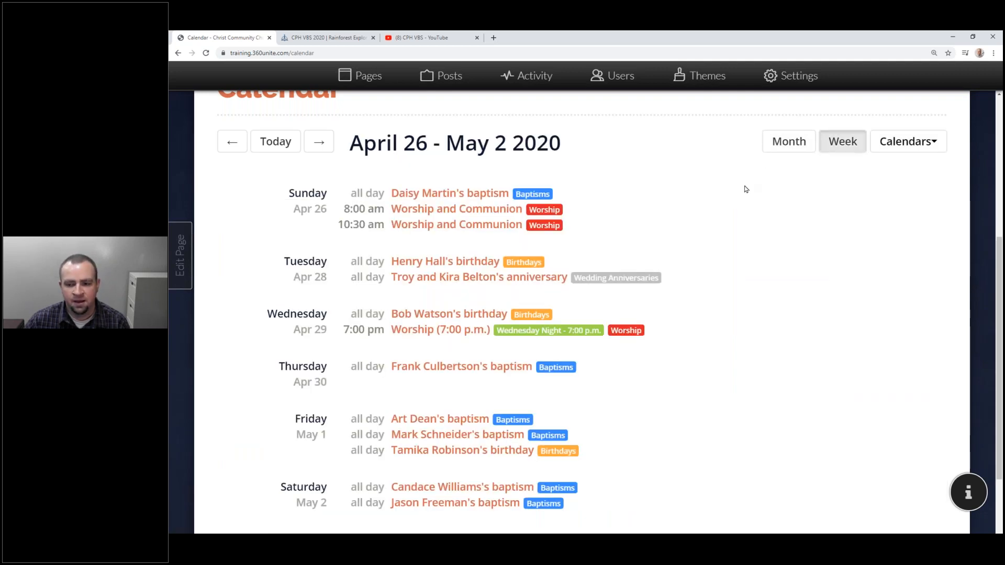
click(899, 161)
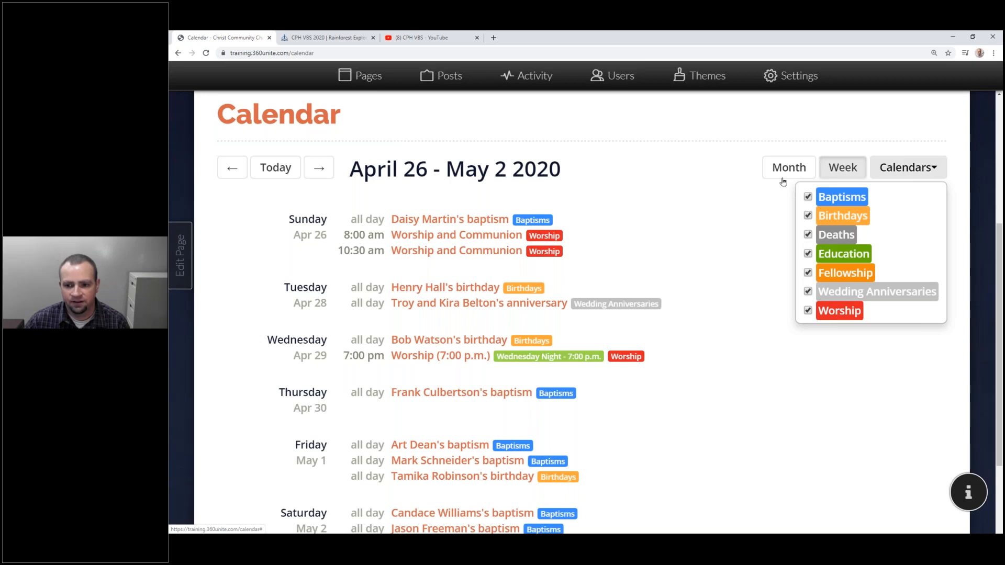
click(890, 171)
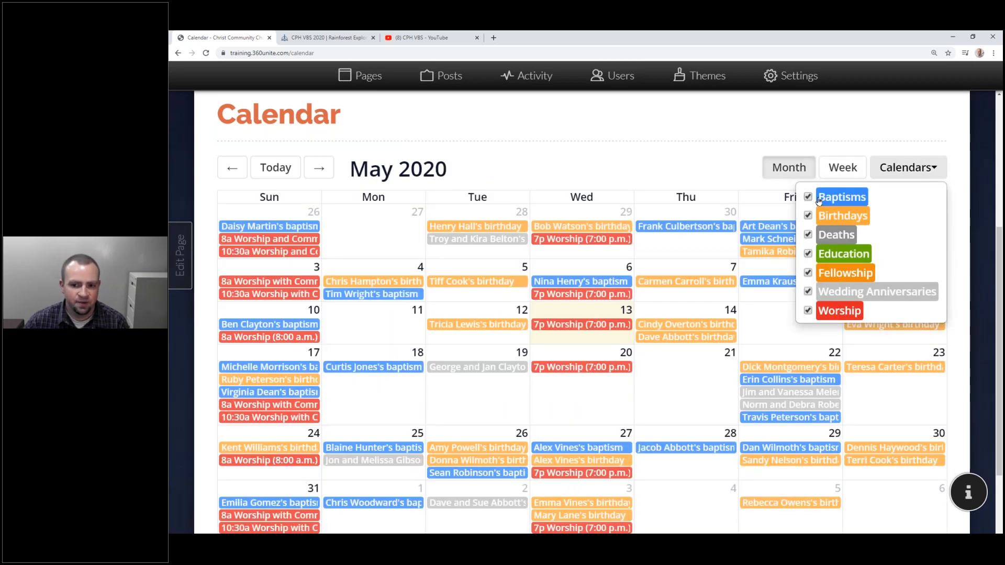
click(819, 199)
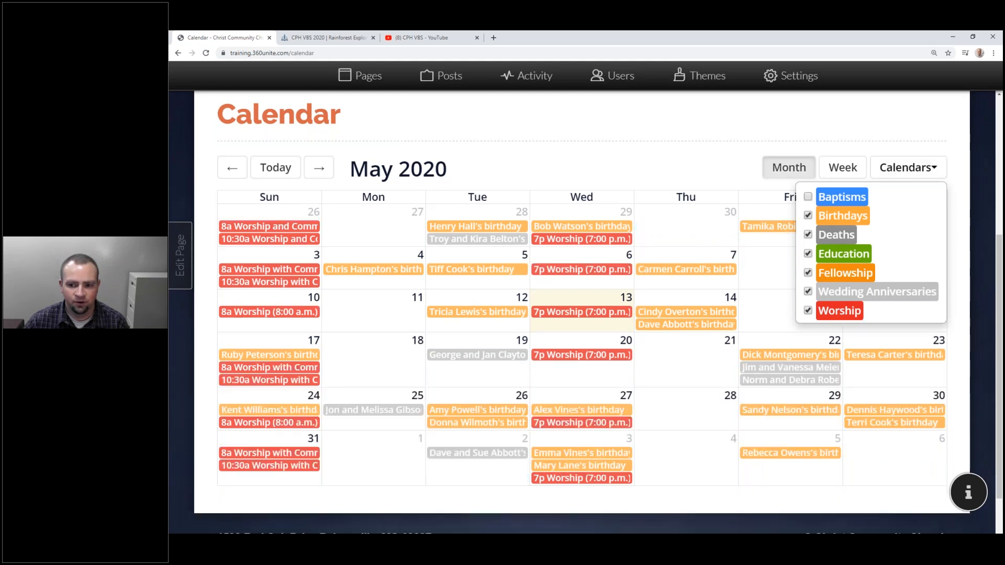
click(808, 216)
click(808, 235)
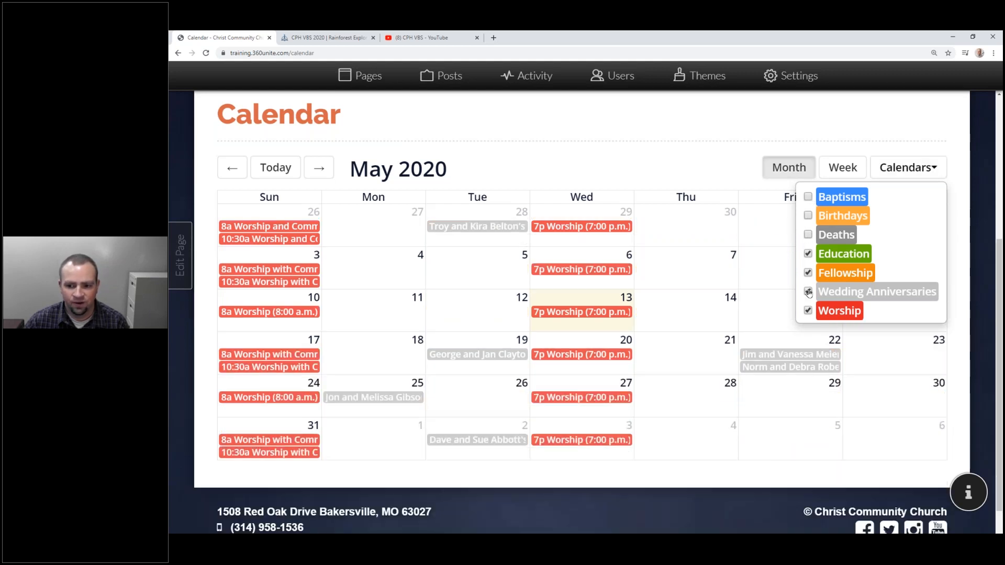
click(809, 292)
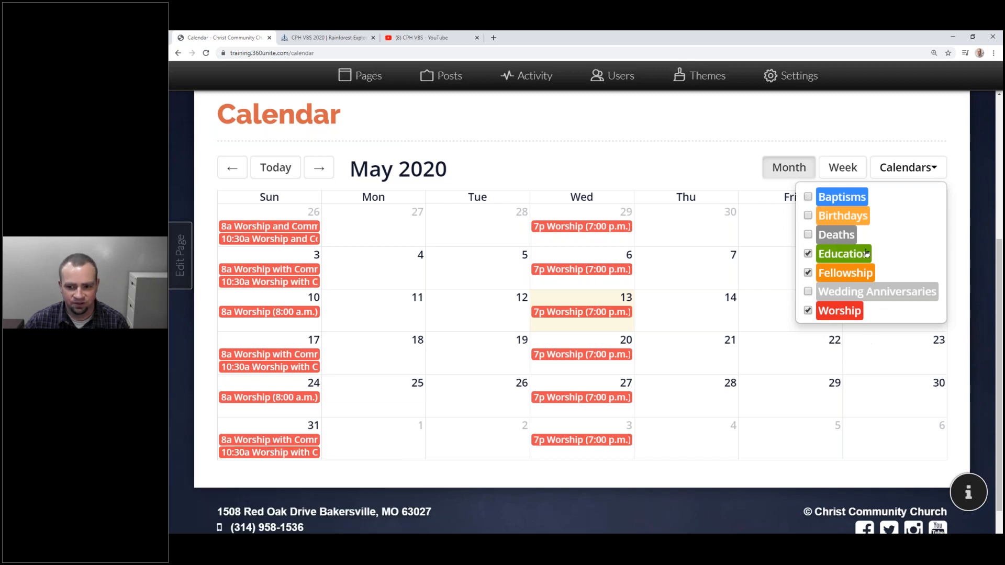
Hide Education and leave only Worship and Fellowship shown in the calendar filter.
click(809, 272)
click(808, 253)
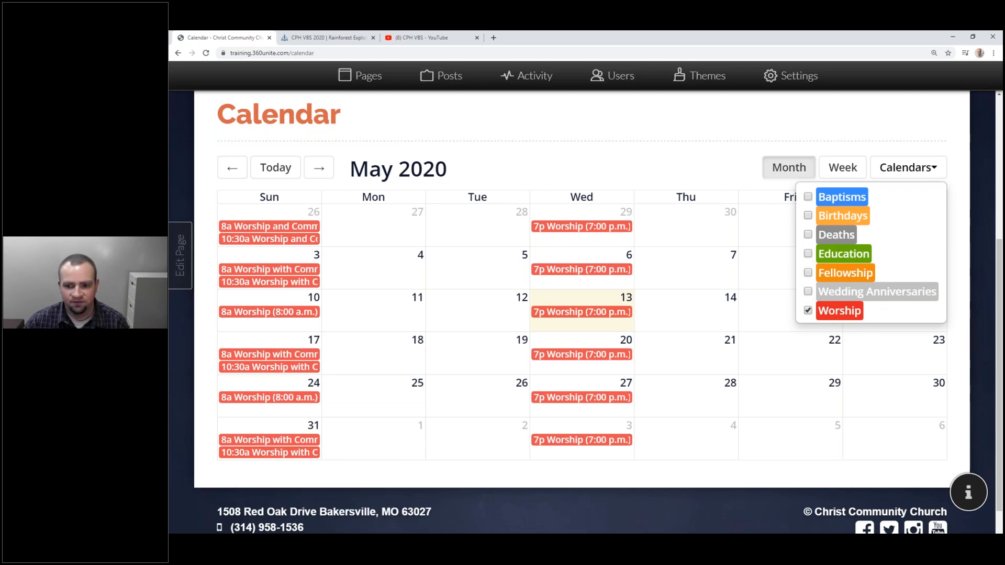
click(808, 310)
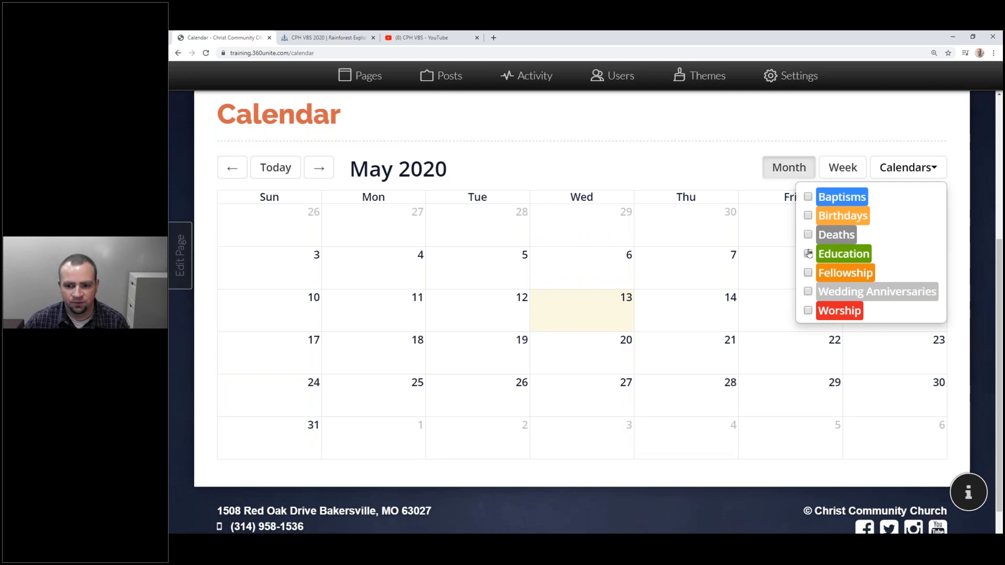
click(808, 215)
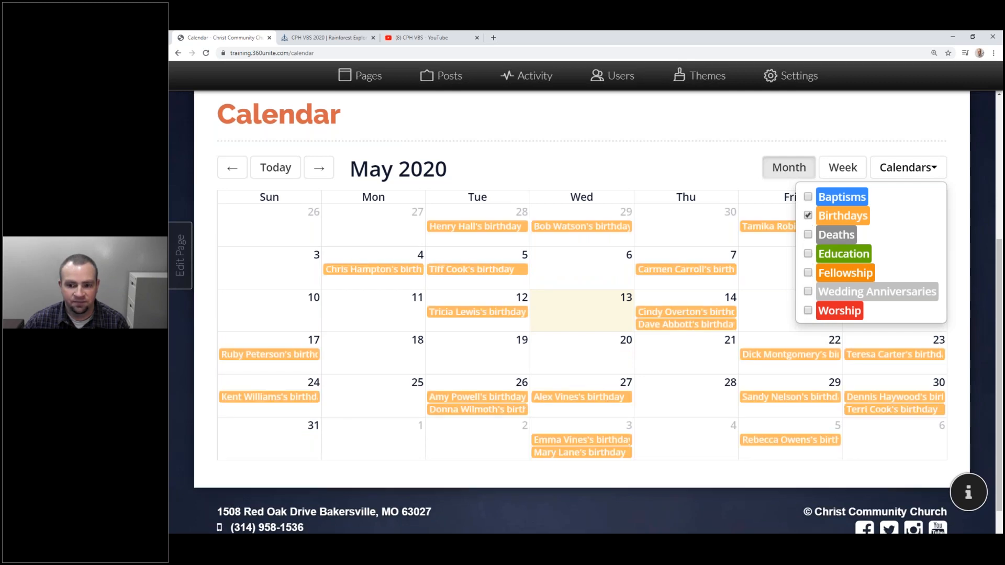
click(808, 215)
click(808, 310)
click(808, 272)
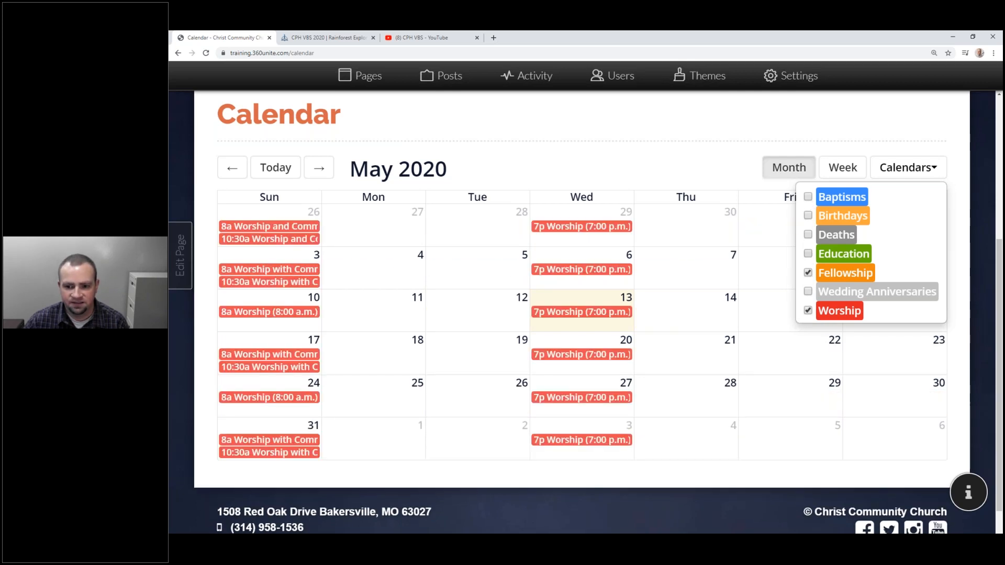
click(861, 139)
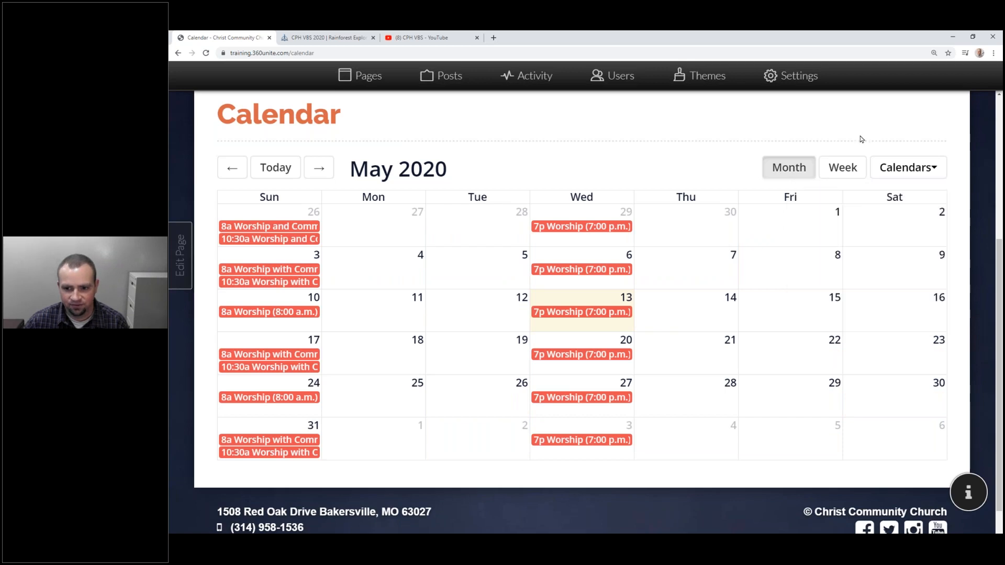
Switch to the private visitor browser window and maximize it to view the public Calendar.
scroll(858, 139, up, 5)
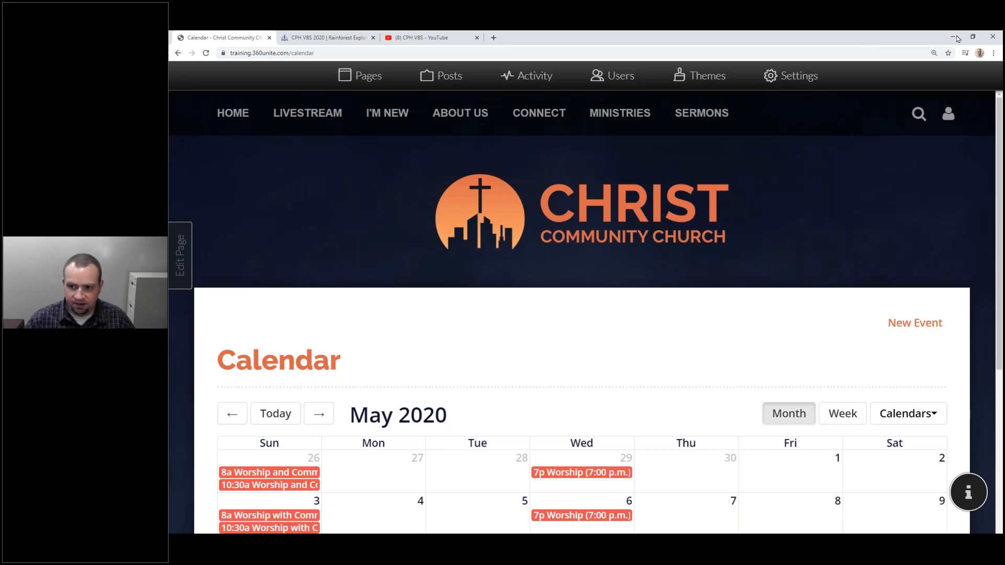
click(808, 154)
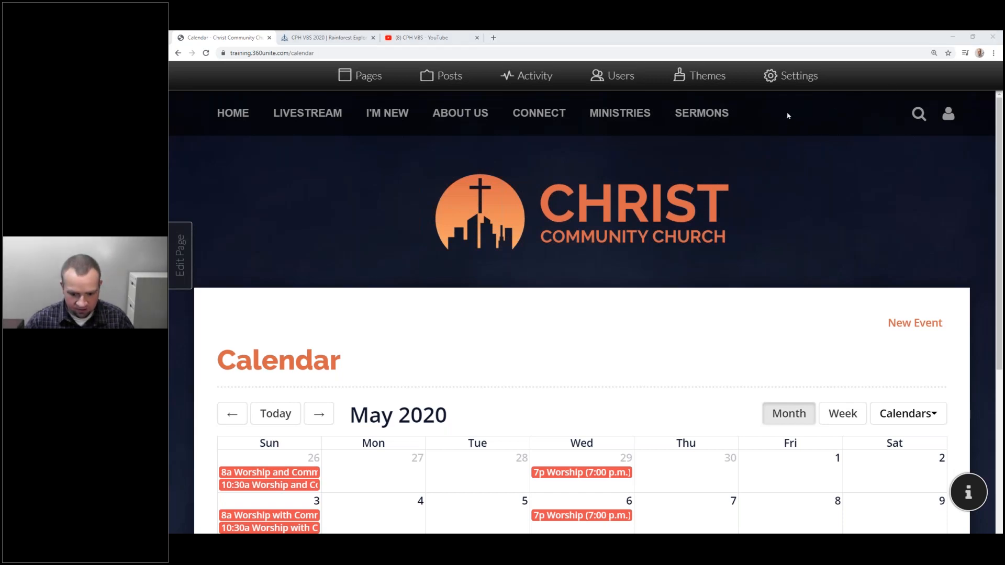
key(alt+Tab)
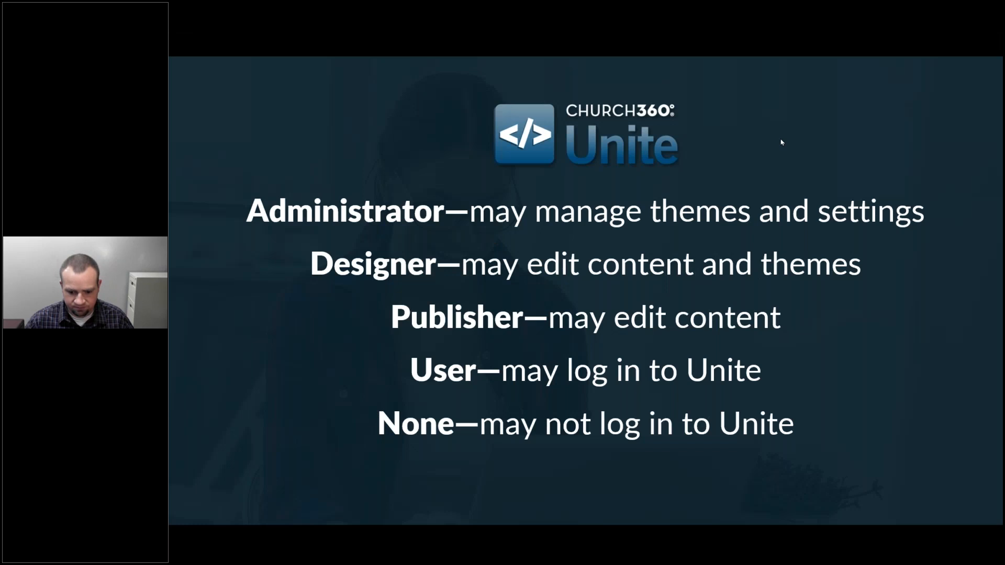
key(alt+Tab)
click(971, 38)
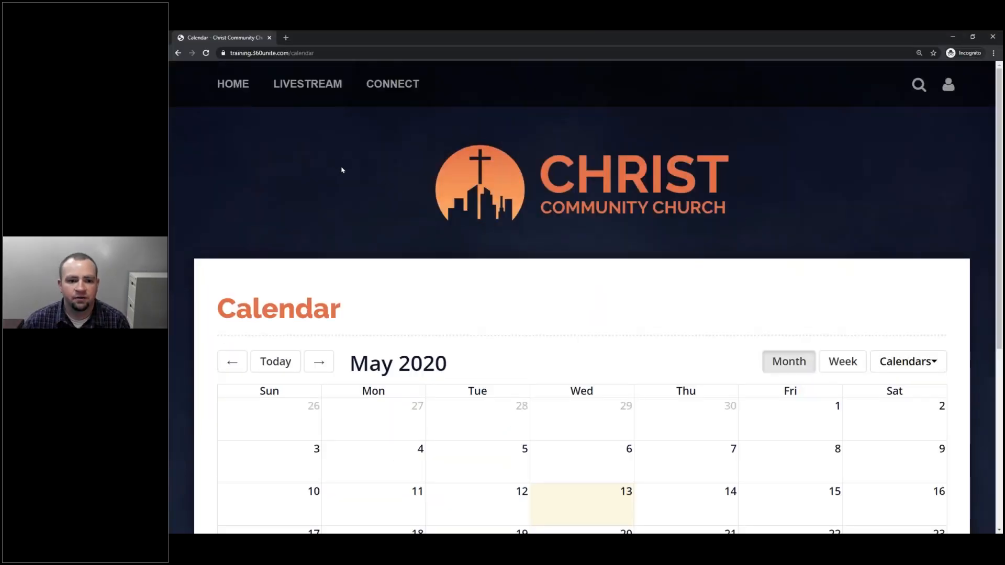
Reload the public Calendar, confirm it offers only Education, Fellowship and Worship, then return to admin.
right_click(340, 167)
click(350, 193)
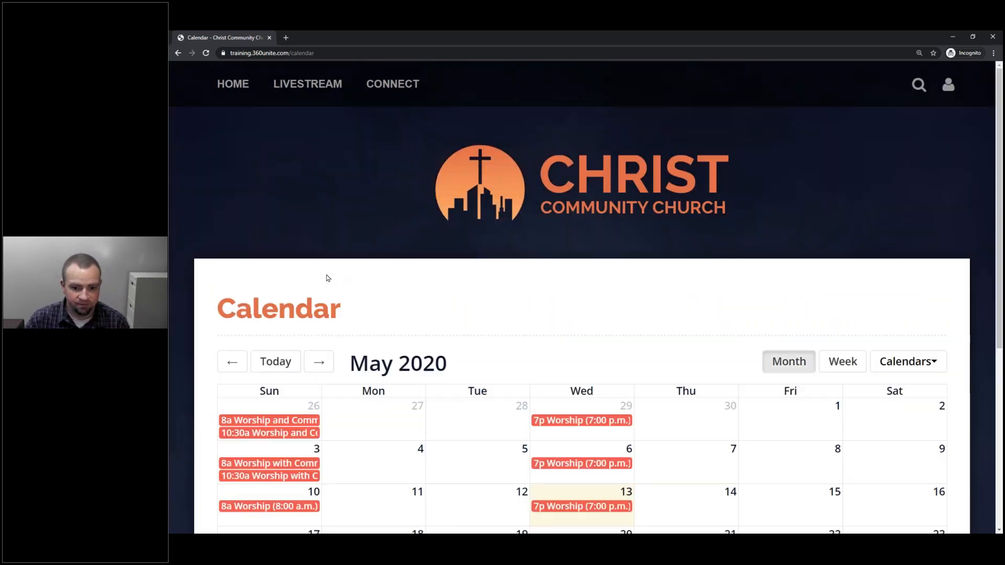
scroll(340, 261, down, 6)
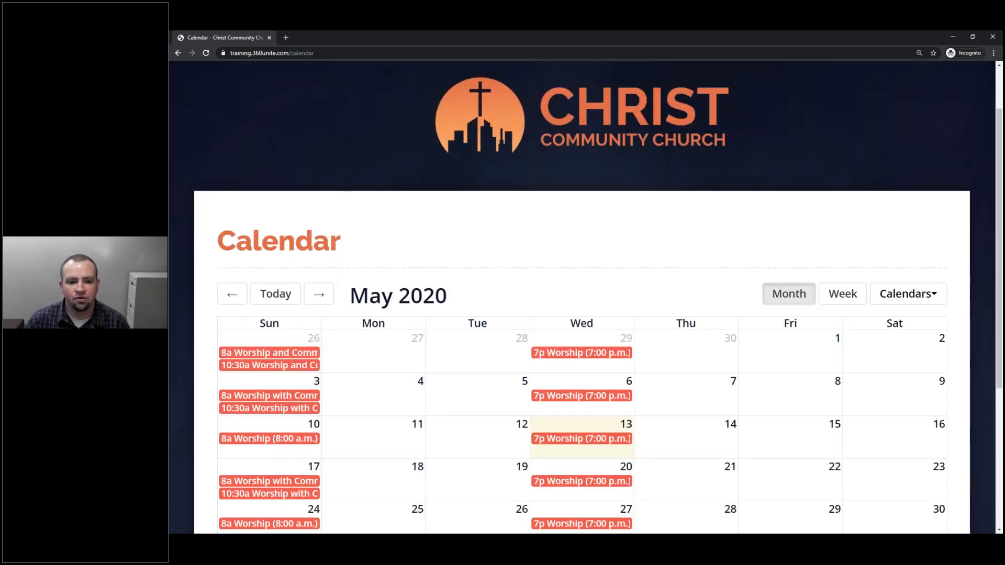
scroll(909, 164, up, 2)
click(909, 149)
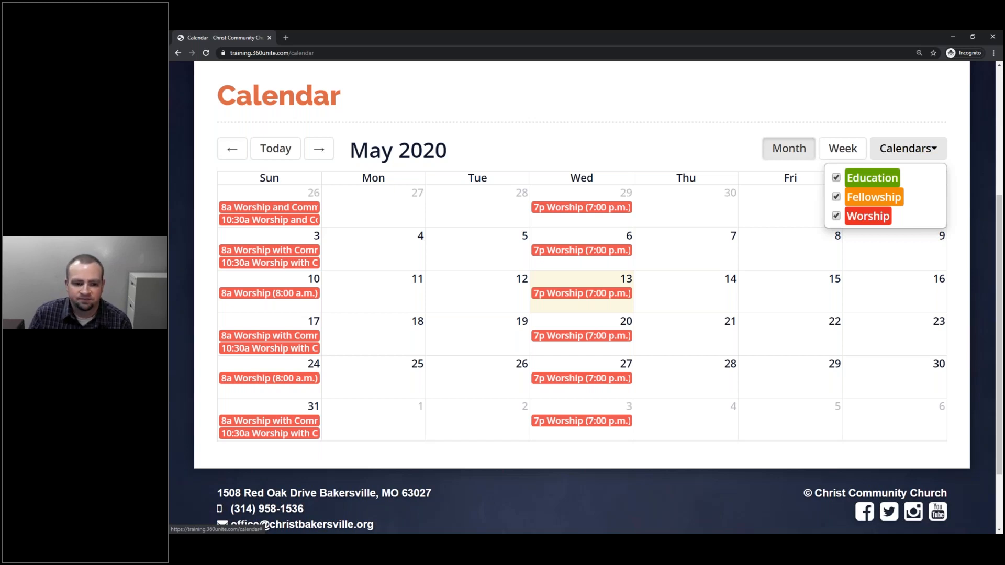
scroll(702, 247, up, 5)
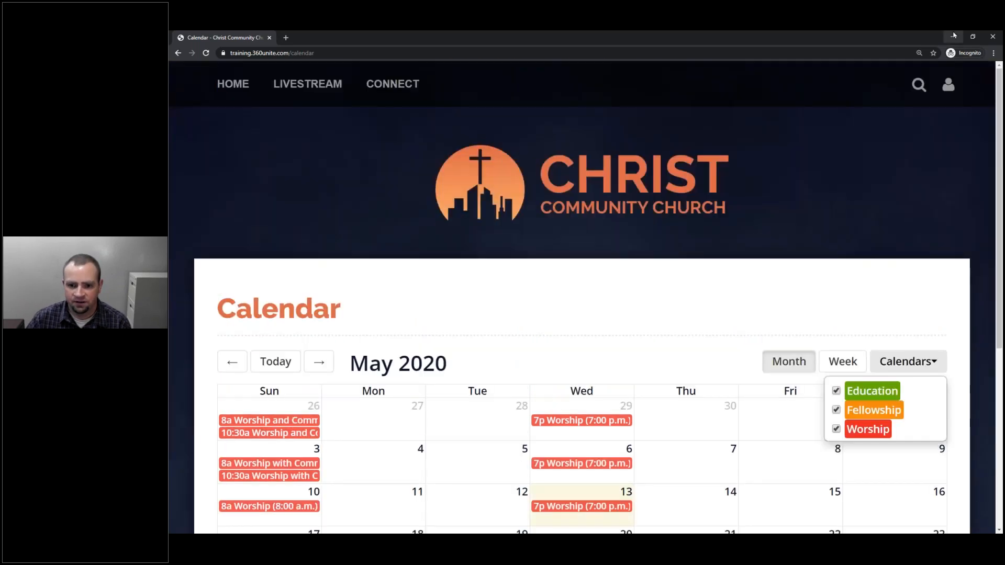
key(alt+Tab)
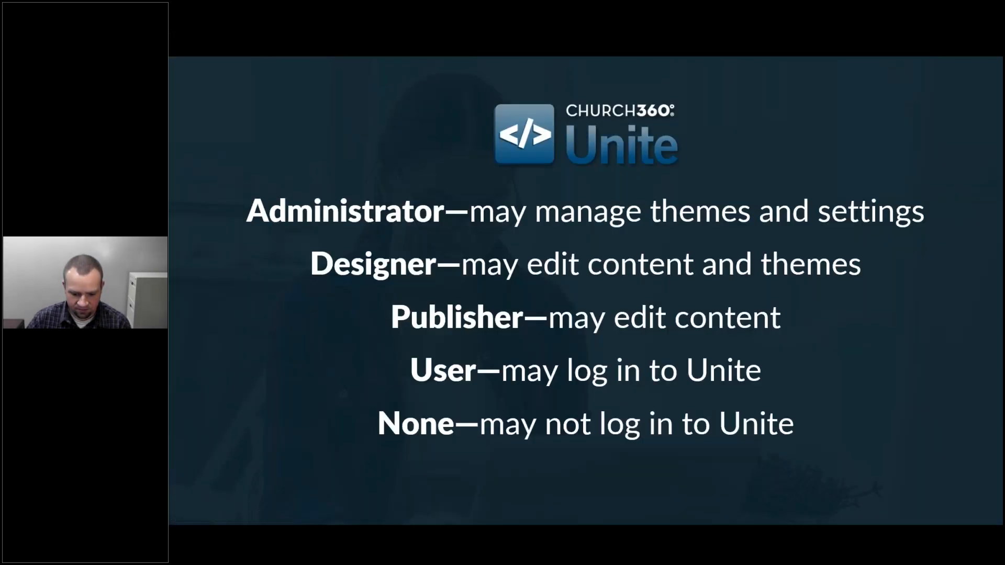
key(alt+Tab)
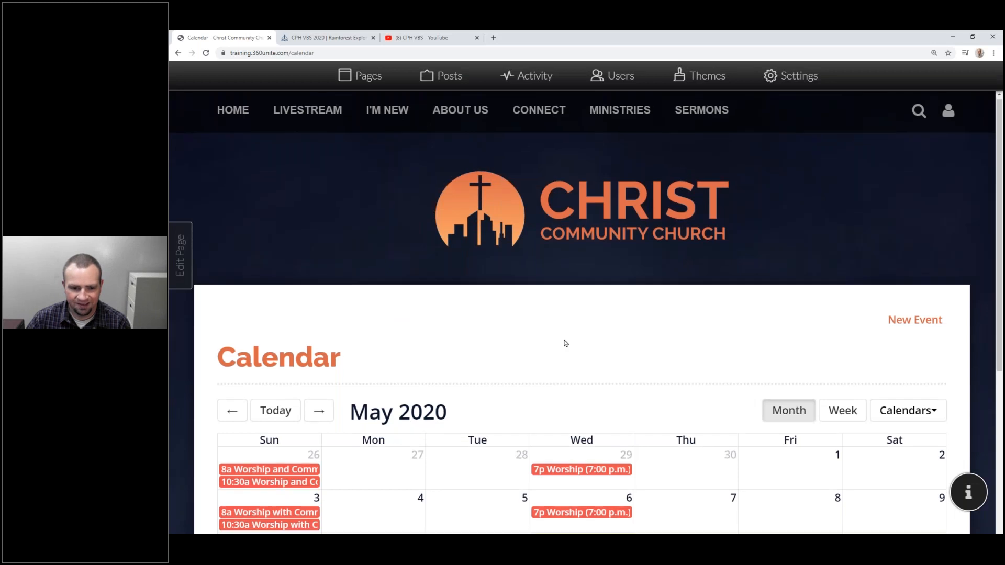
Open the 8a Worship and Communion event on April 26 and RSVP 'I'm going!'.
scroll(359, 283, down, 4)
mouse_move(282, 255)
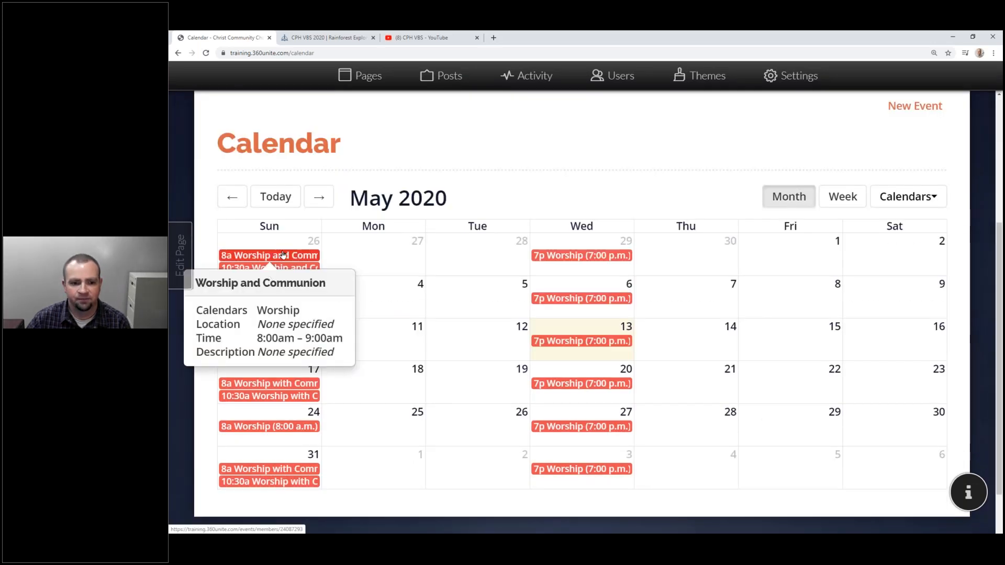
click(282, 255)
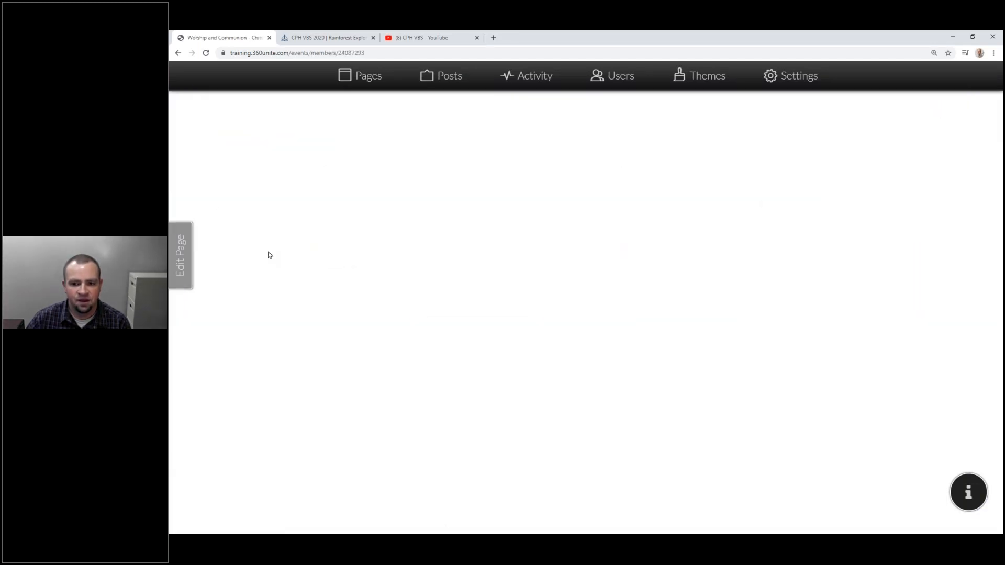
scroll(341, 295, down, 2)
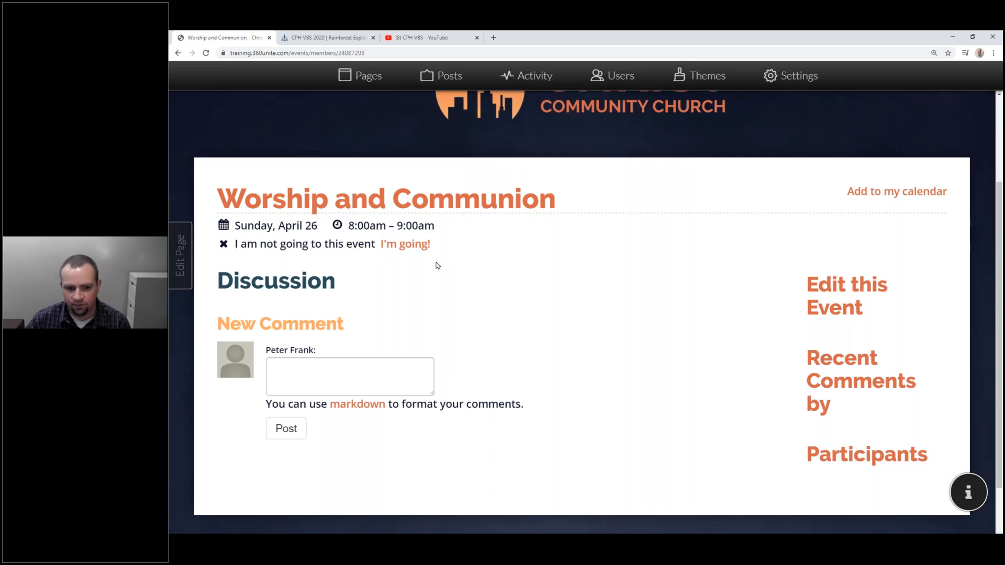
click(413, 246)
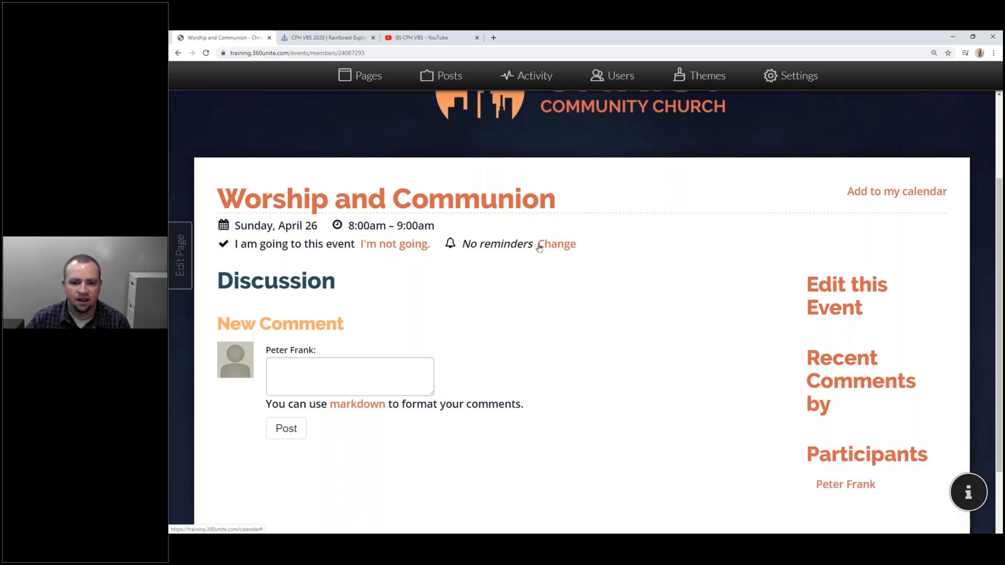
Add 1-day and 3-day reminders to Worship and Communion, then withdraw and re-confirm attendance.
click(557, 244)
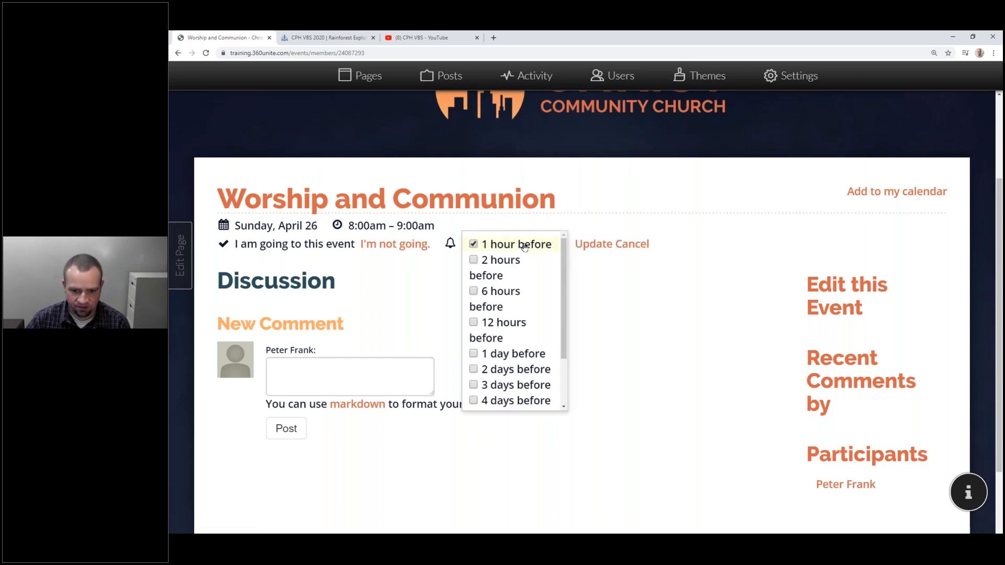
click(504, 354)
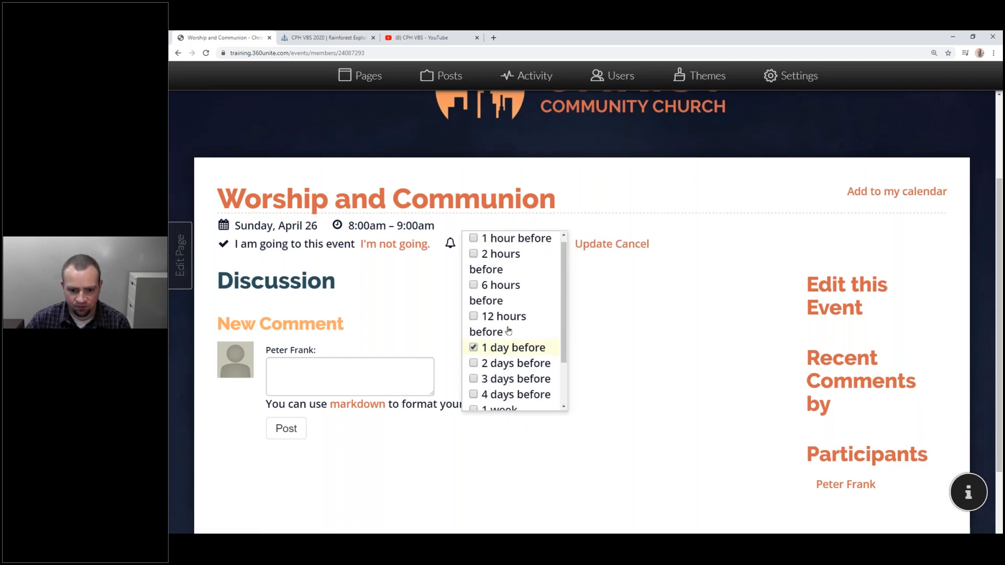
scroll(508, 330, down, 1)
click(491, 319)
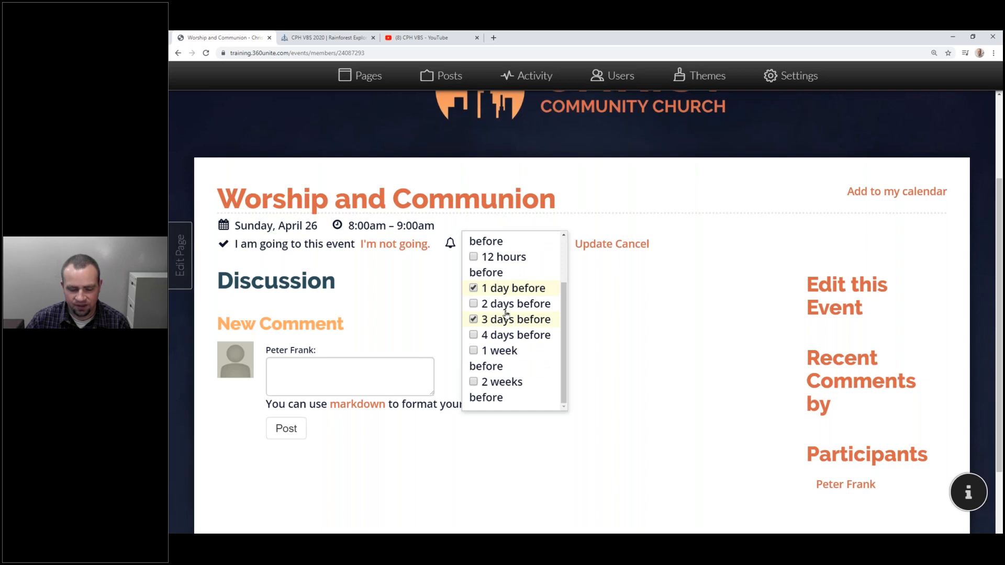
click(582, 244)
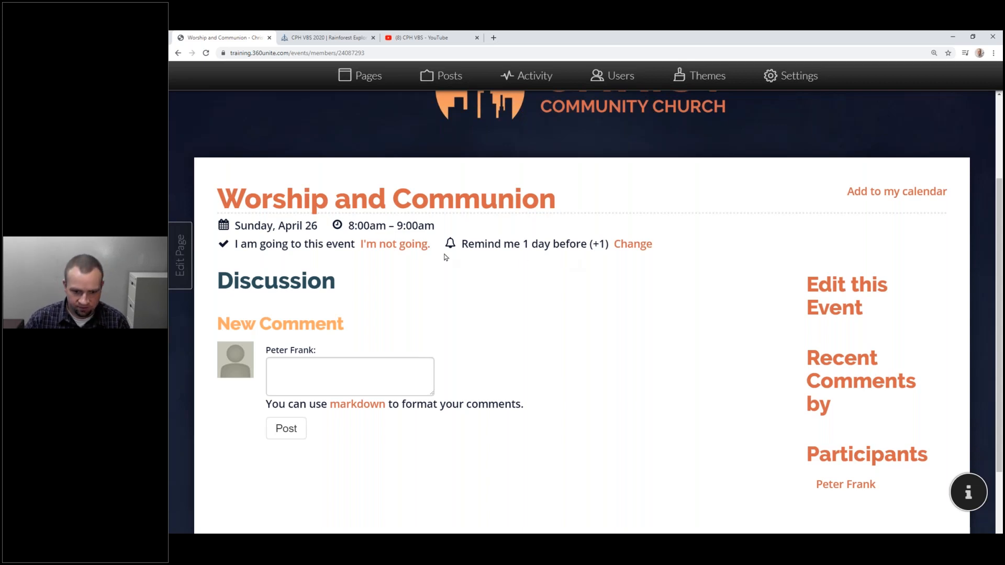
click(403, 245)
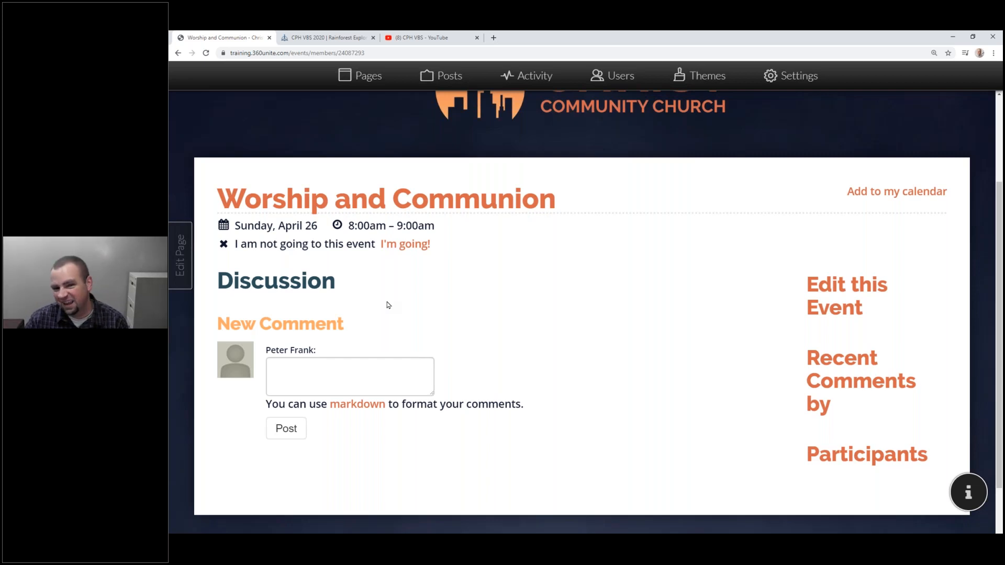
click(399, 247)
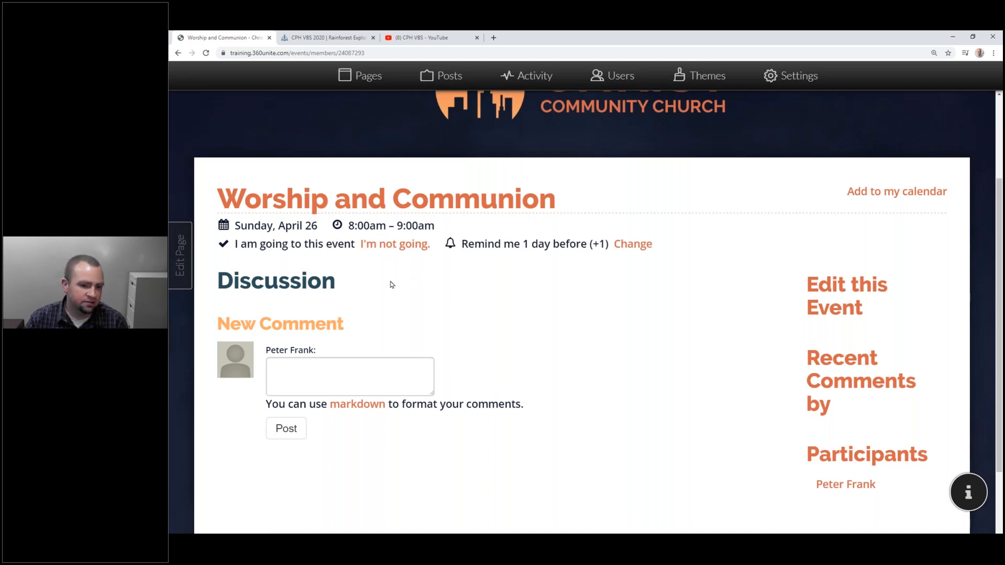
Post the comment 'Really looking forward to worship!' on the event, then review the page.
scroll(391, 283, down, 3)
click(404, 254)
text(Really looking ofrw)
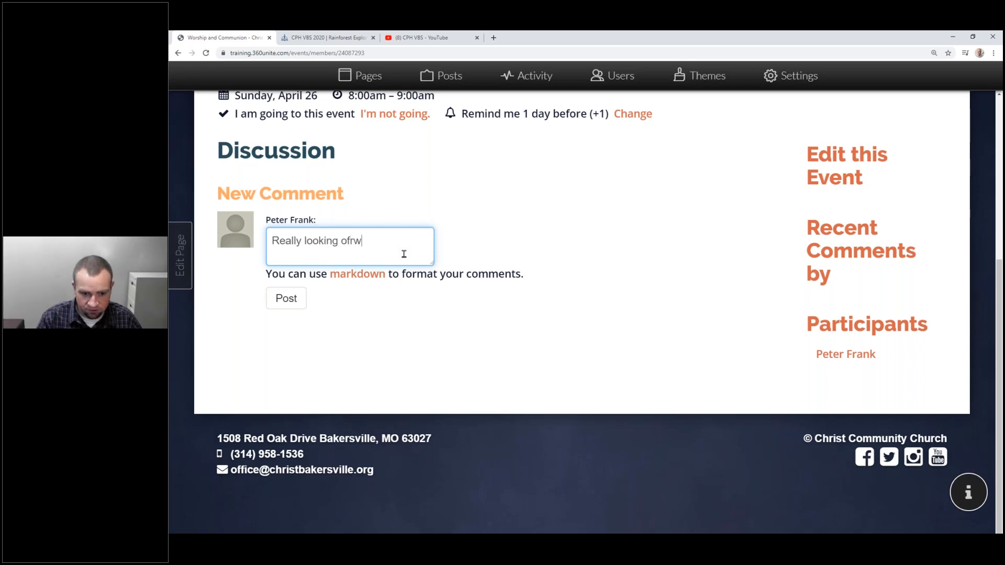
key(BackSpace)
key(BackSpace)
key(BackSpace)
key(BackSpace)
text(forwr)
key(BackSpace)
text(a)
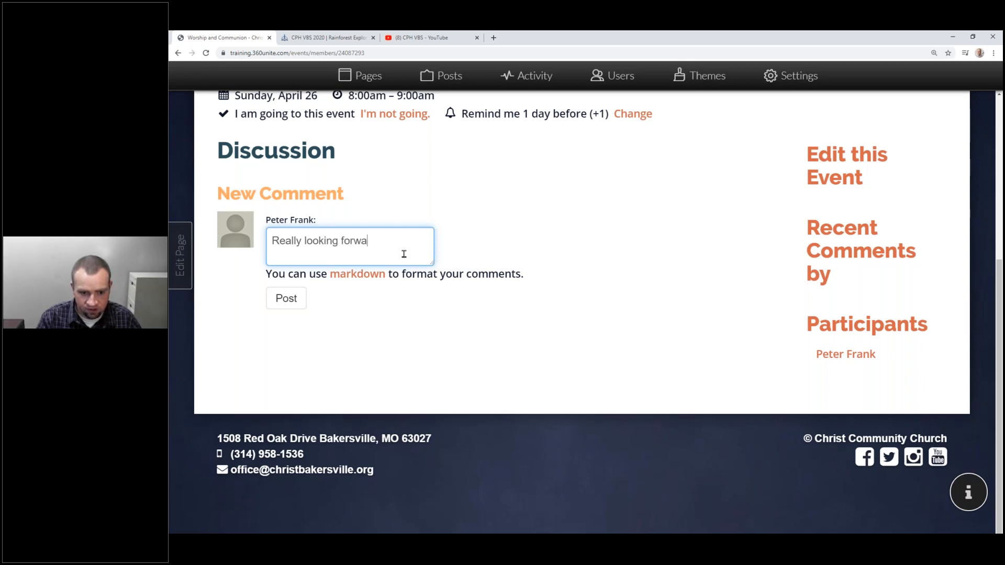
text(rd to worship)
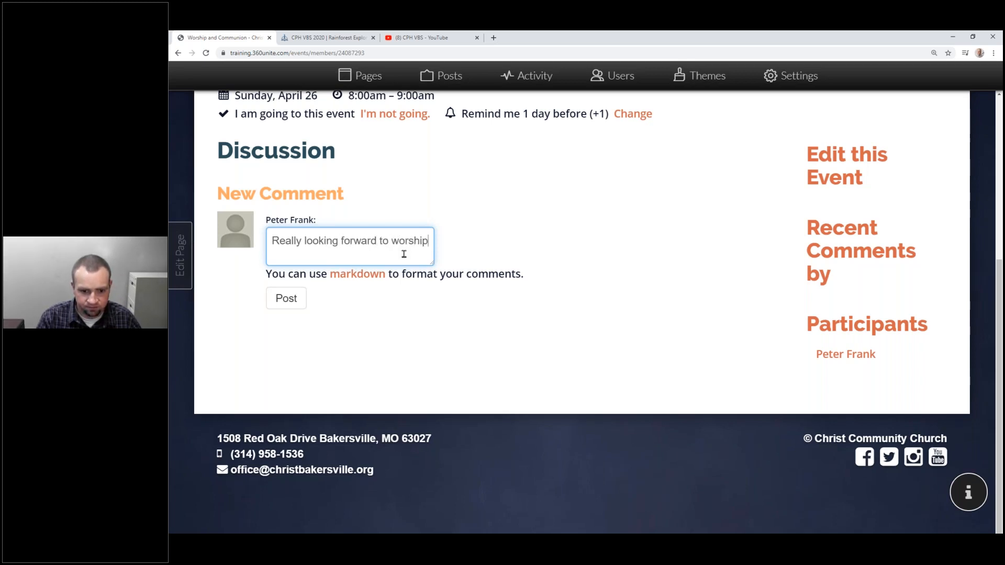
text(!)
click(286, 307)
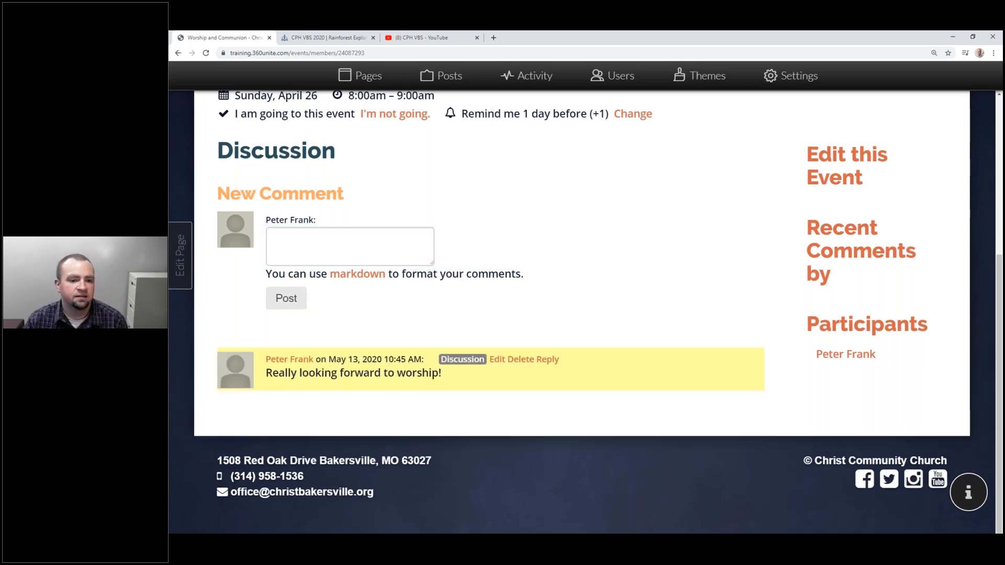
scroll(563, 397, up, 4)
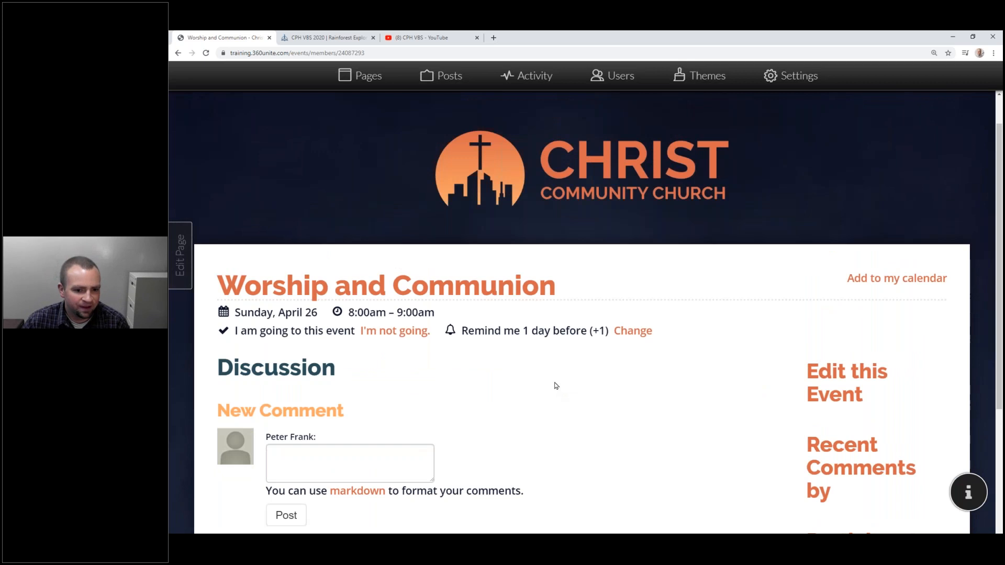
scroll(556, 385, down, 2)
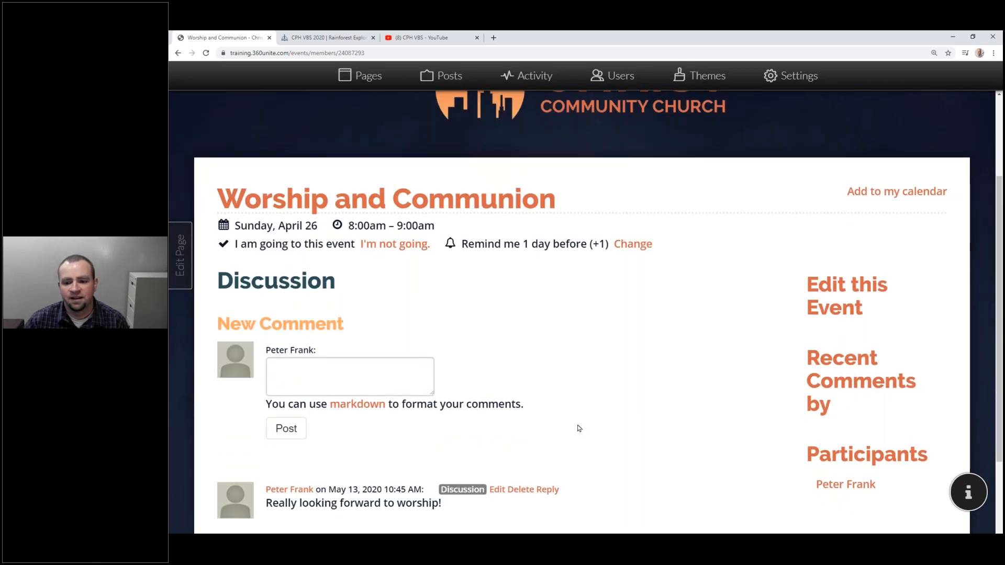
scroll(817, 414, down, 1)
scroll(837, 388, down, 1)
Review the Worship and Communion event's participants list.
click(849, 374)
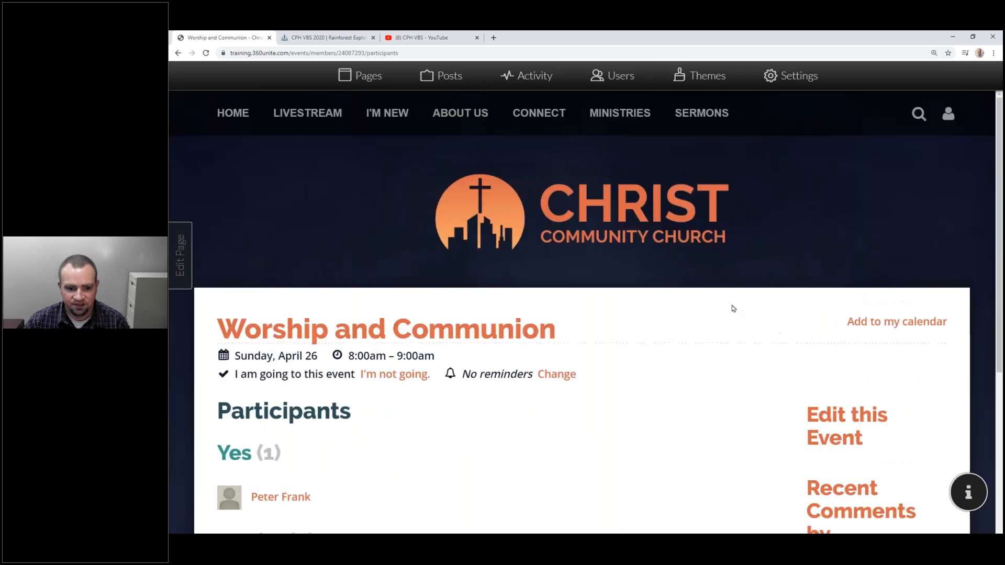
scroll(307, 225, down, 6)
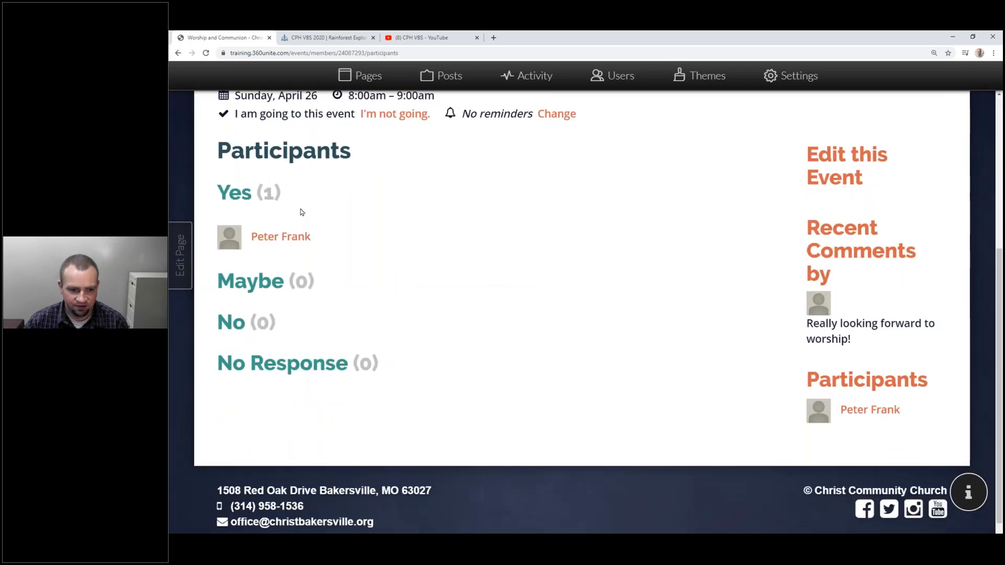
scroll(302, 212, up, 3)
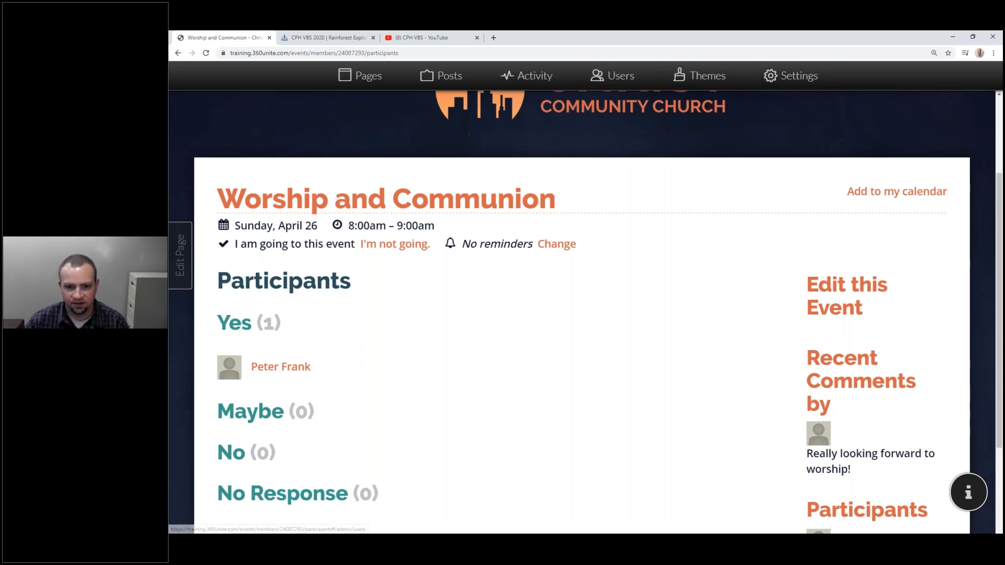
scroll(567, 173, up, 3)
Start a new event on Tuesday, April 28, 2020 from the church calendar.
mouse_move(473, 143)
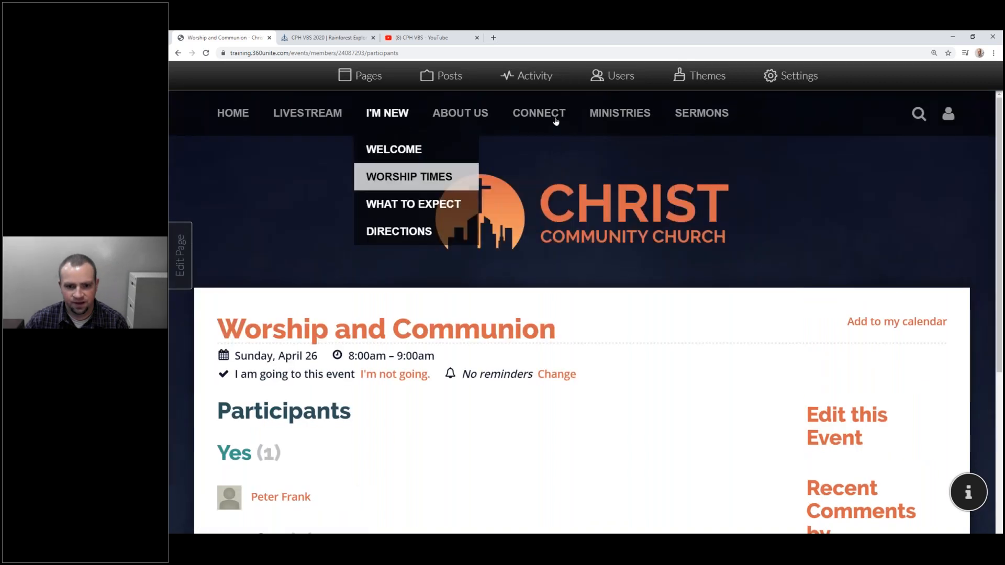
click(546, 184)
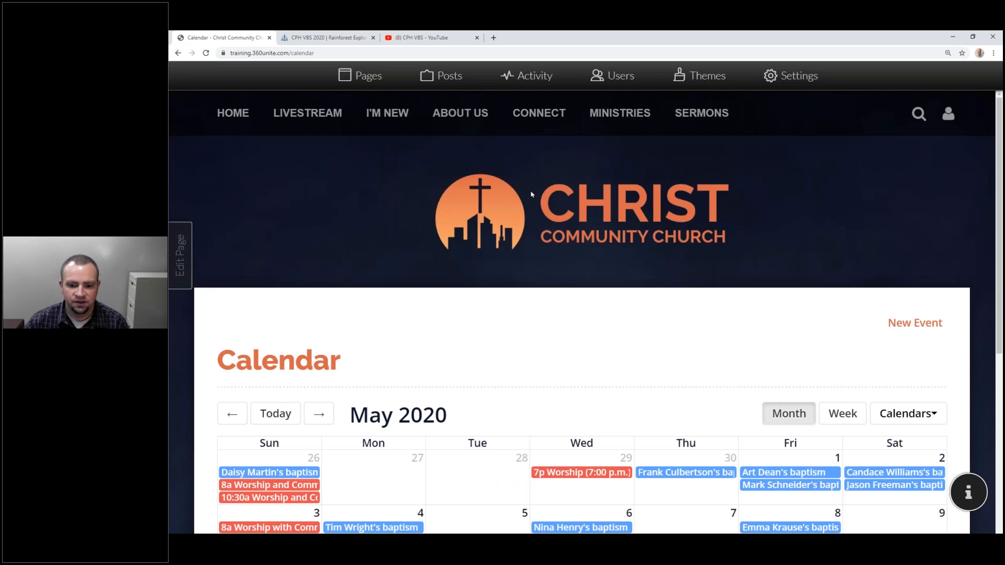
scroll(506, 290, down, 4)
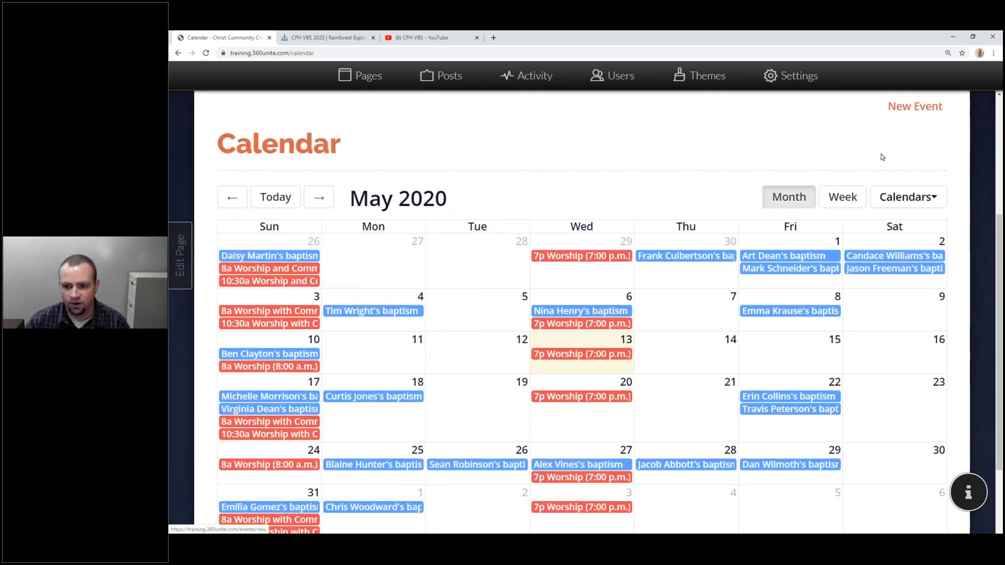
scroll(883, 157, up, 2)
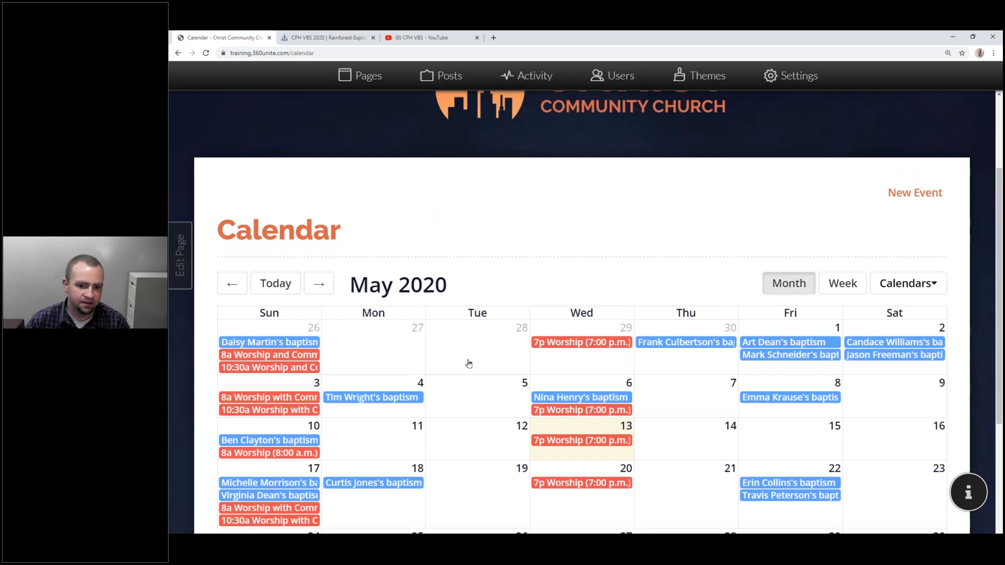
click(464, 356)
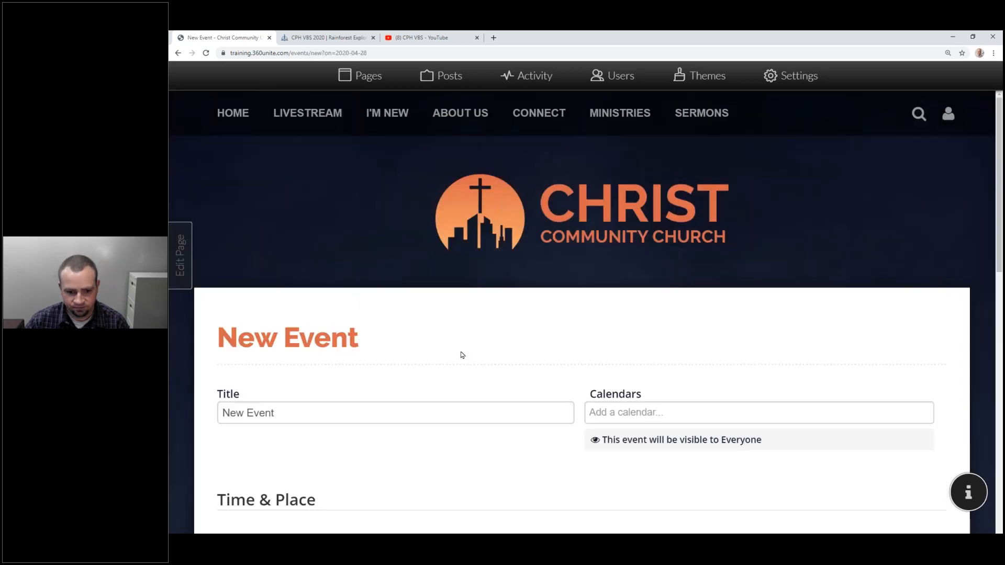
Title the event 'Coffee and Donuts' and assign it only to the Fellowship calendar.
scroll(462, 355, down, 4)
click(406, 245)
key(ctrl+a)
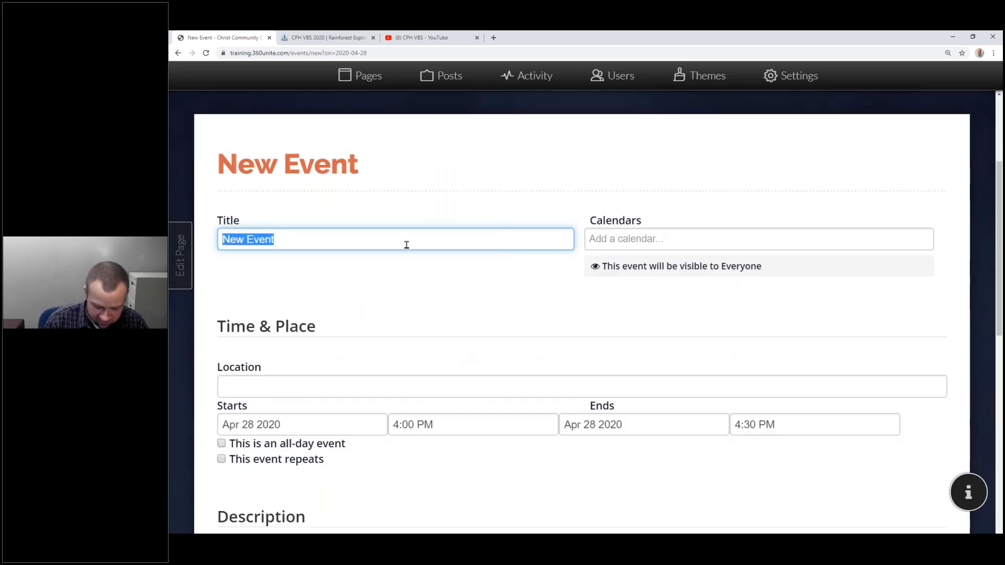
text(Coffe)
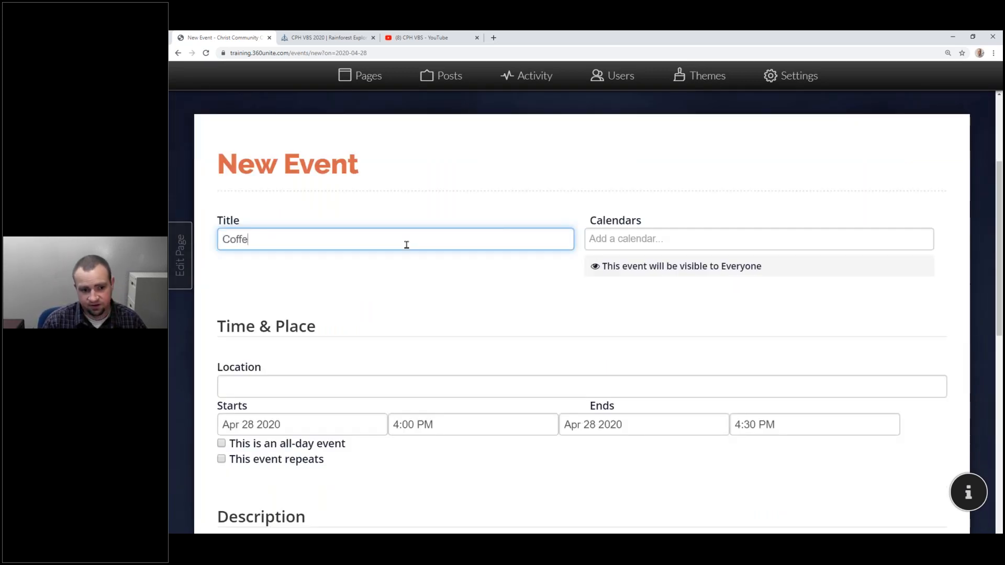
text(e and Donuts)
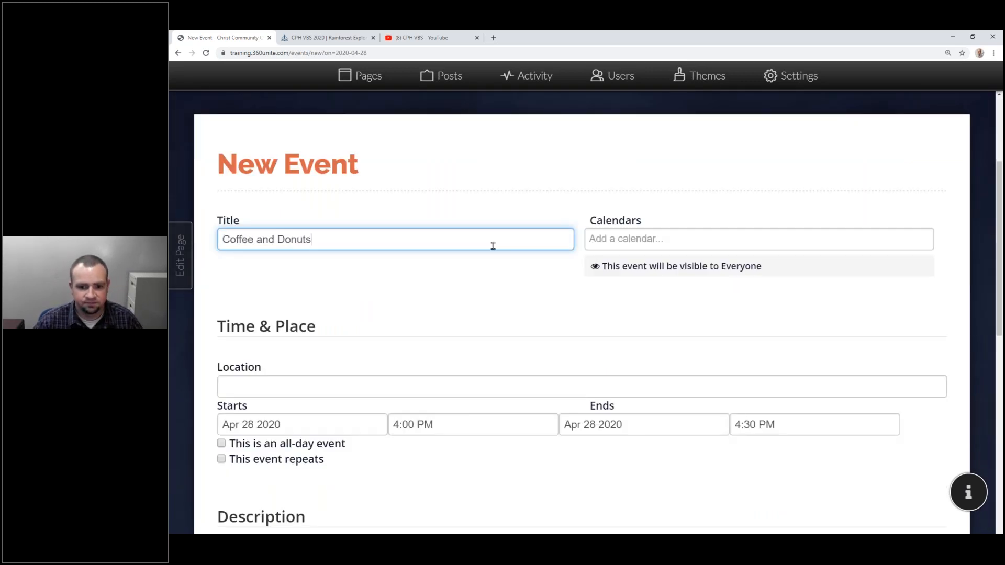
click(596, 242)
click(602, 285)
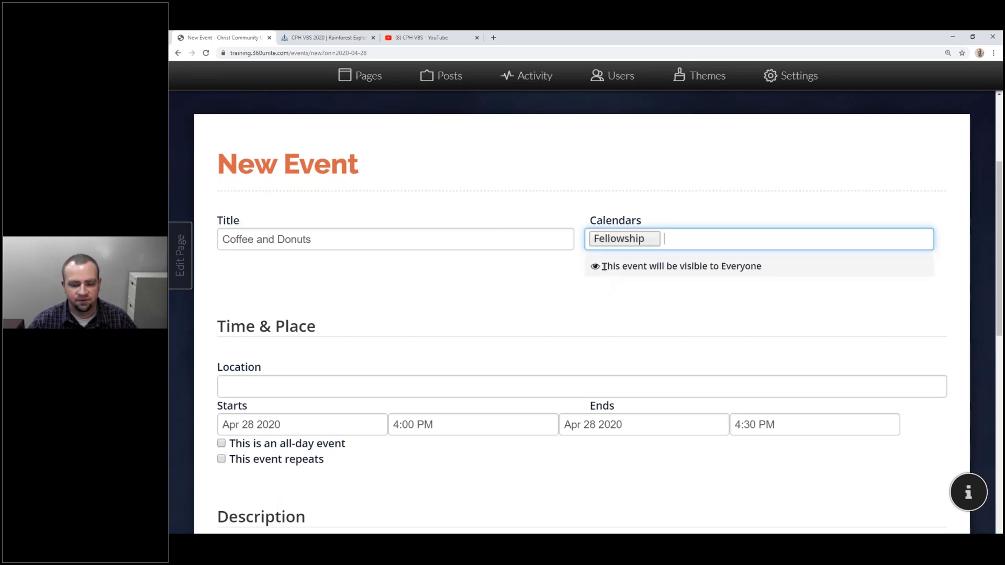
click(700, 240)
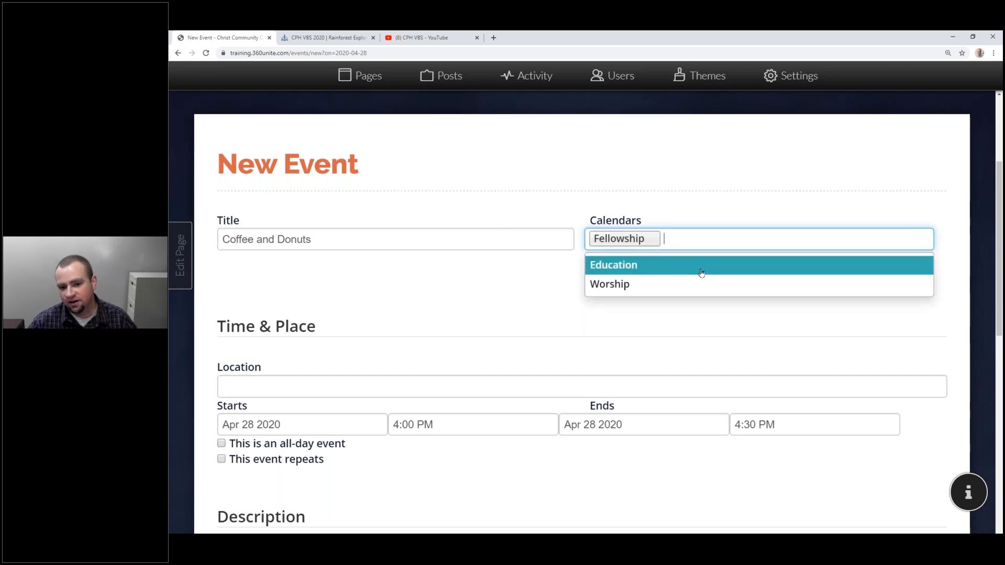
click(702, 272)
key(BackSpace)
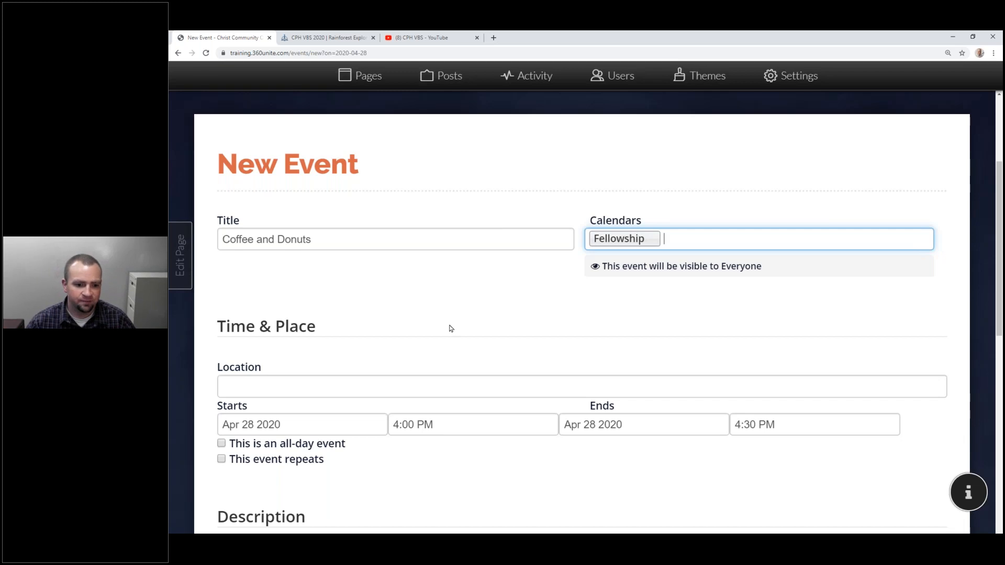
Set the location to Fellowship Hall, start at 8:00 AM, and make the event repeat.
scroll(442, 312, down, 2)
click(352, 259)
text(Fellowship Hall)
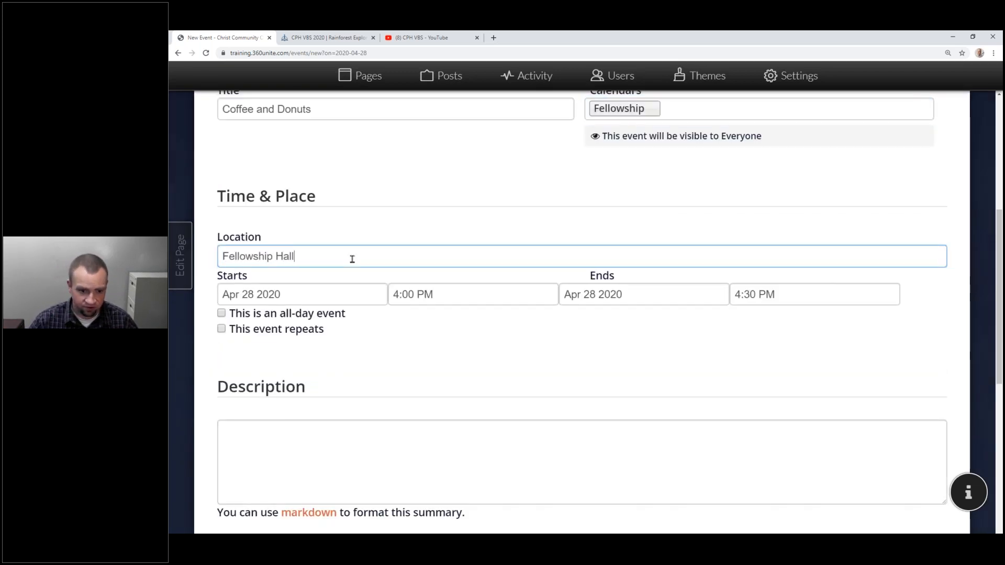
click(421, 302)
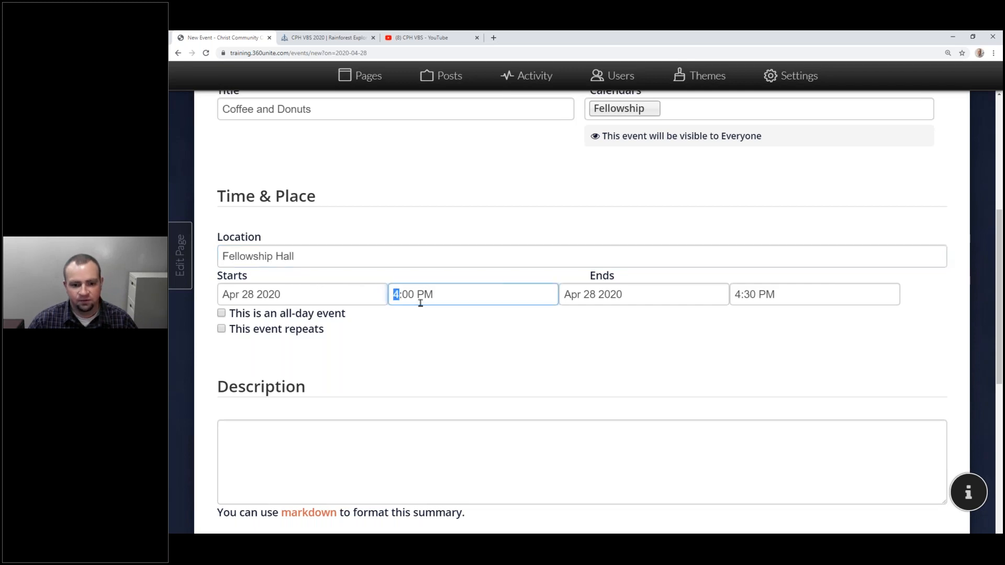
text(8)
key(Tab)
key(a)
key(Tab)
key(Tab)
key(Tab)
click(394, 331)
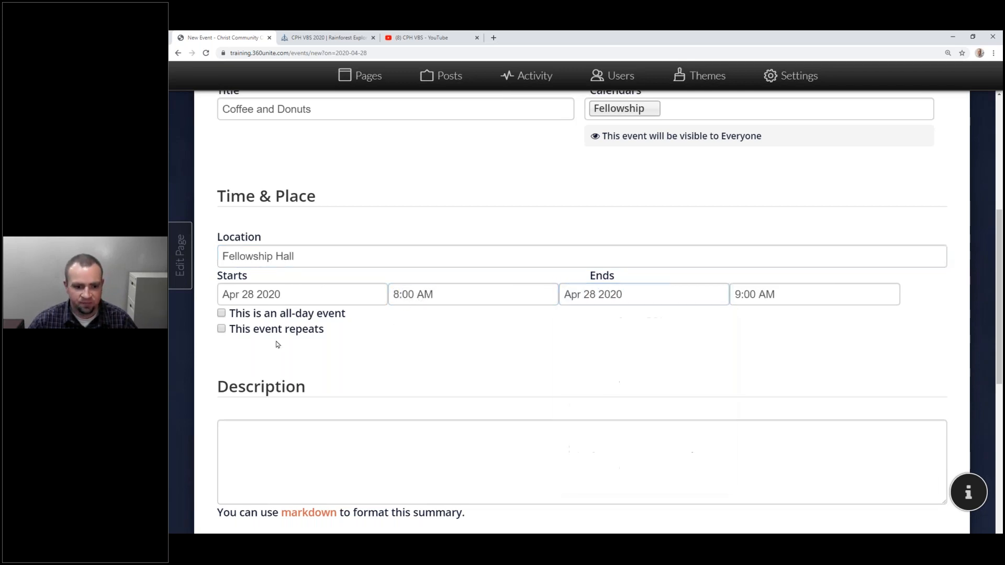
click(221, 329)
scroll(324, 371, down, 1)
scroll(322, 357, down, 3)
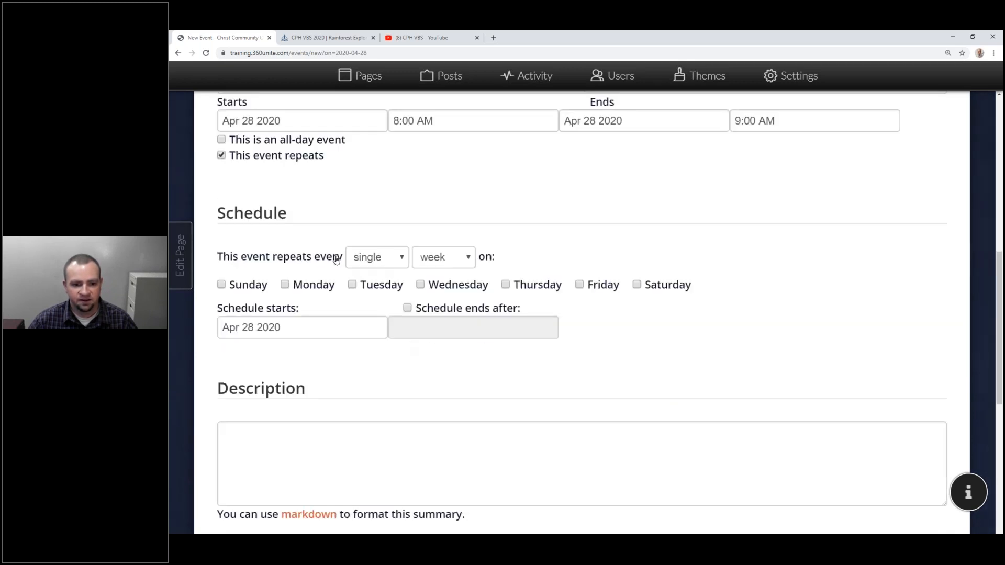
Make the event repeat monthly on the 1st and 3rd Thursday.
click(426, 265)
click(433, 290)
click(341, 283)
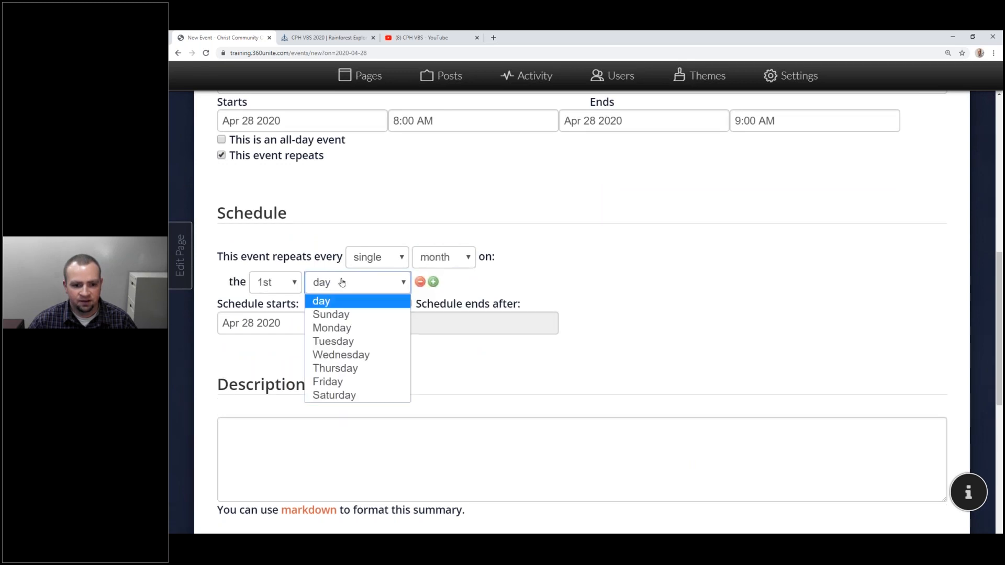
click(337, 368)
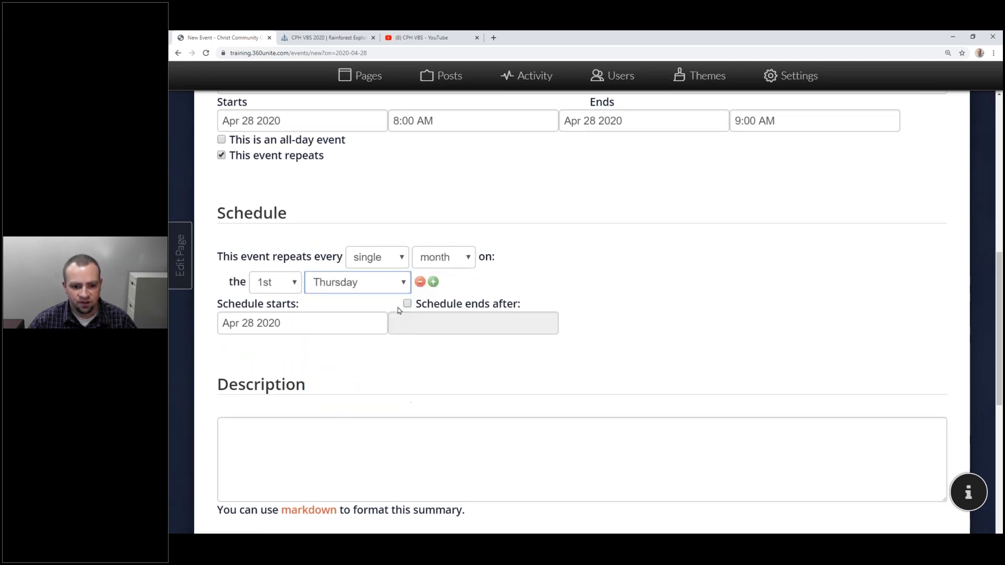
click(433, 281)
click(358, 307)
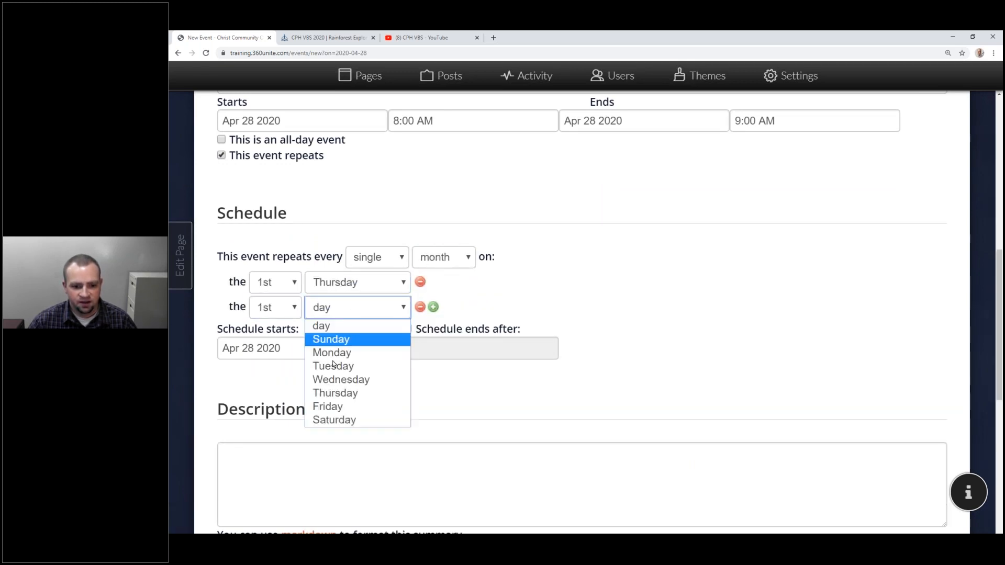
click(336, 392)
click(276, 308)
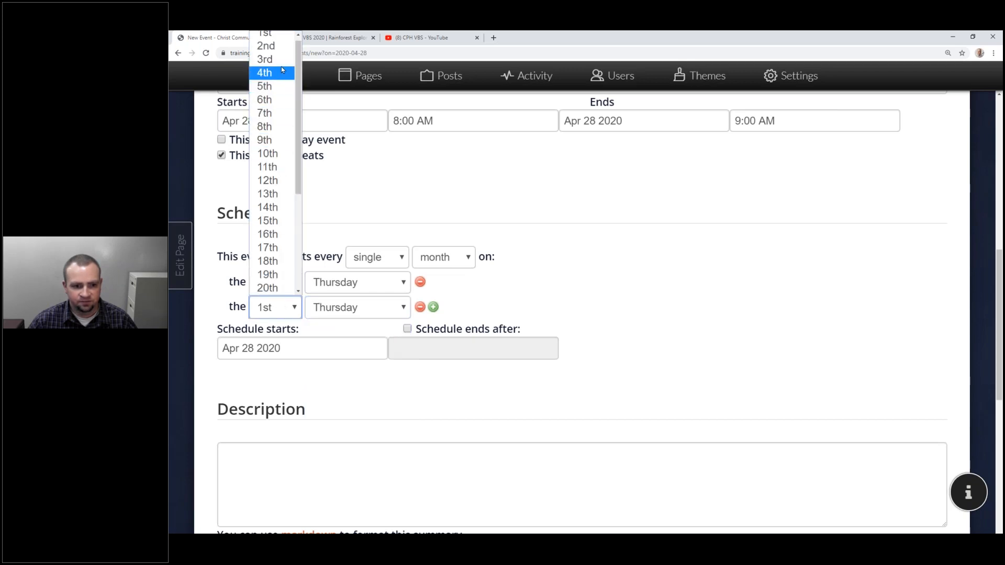
click(265, 64)
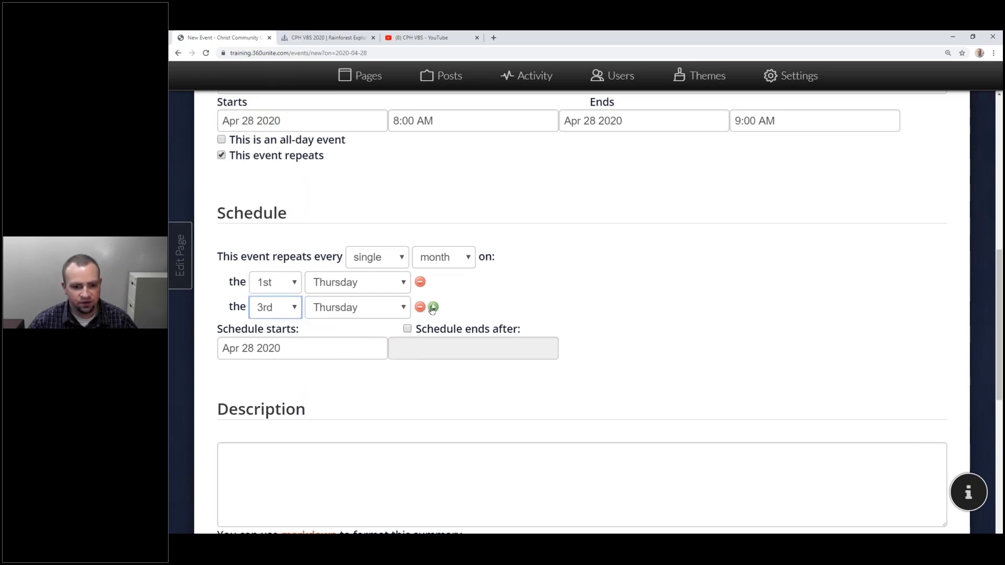
click(646, 301)
Write a description inviting people to coffee, donuts, and fellowship every 1st and 3rd Thursday.
scroll(646, 301, down, 3)
click(408, 291)
text(Join us for coffee, donuts, and fellowship every )
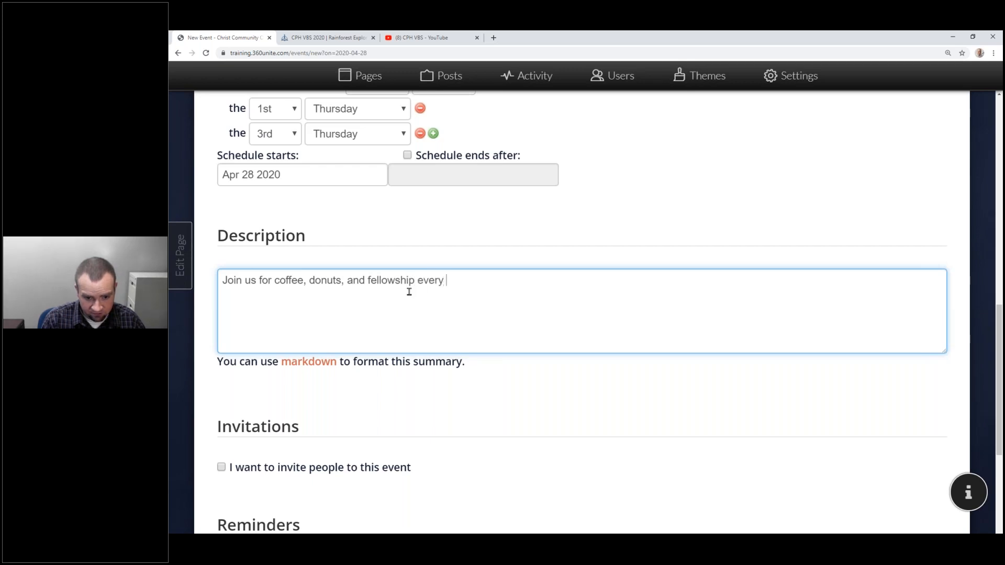
text(1st and 3)
text(rd Tu)
text(ursday)
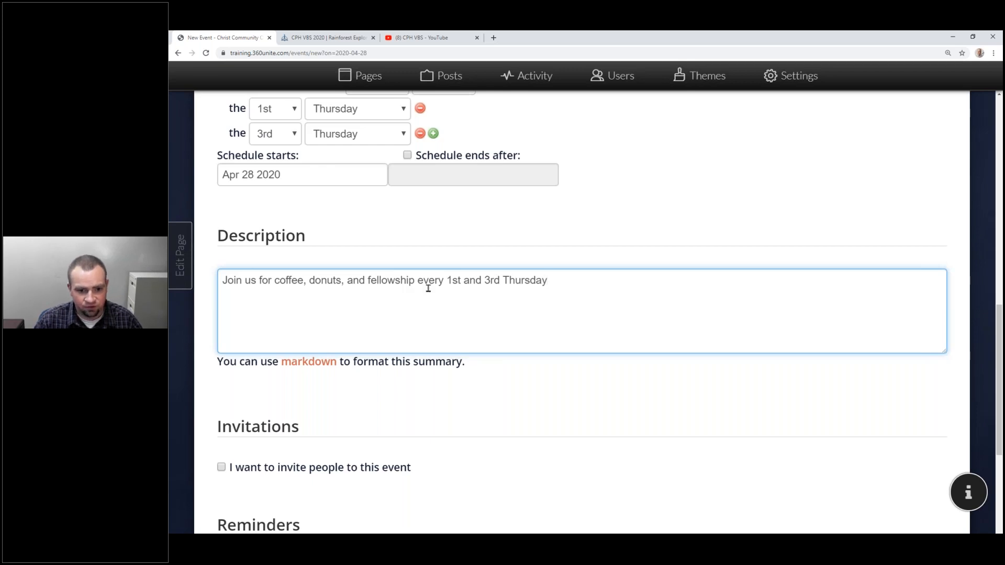
scroll(428, 289, up, 10)
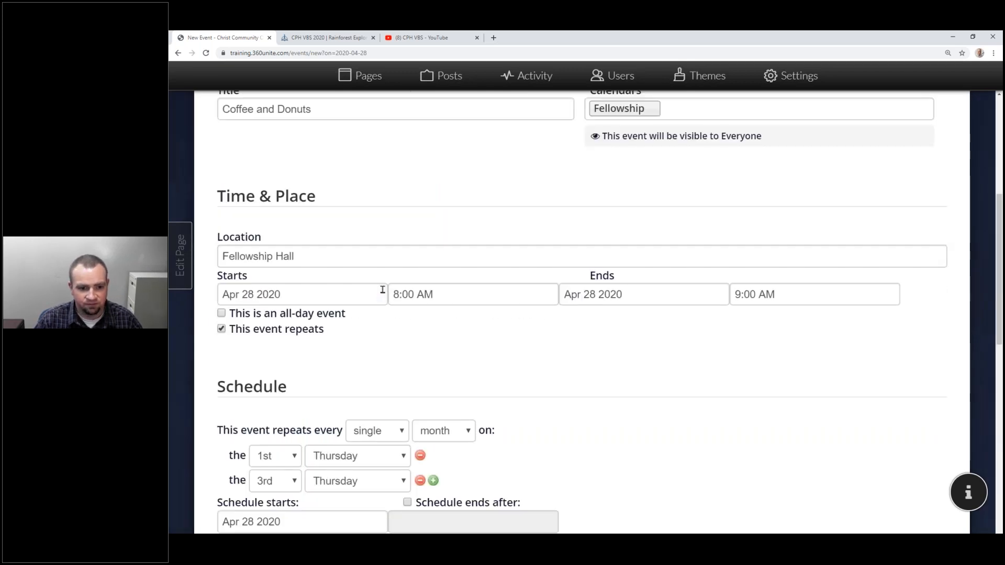
scroll(365, 276, down, 5)
Change both monthly repeat rules from Thursday to Tuesday.
click(398, 325)
click(340, 384)
click(351, 360)
click(348, 408)
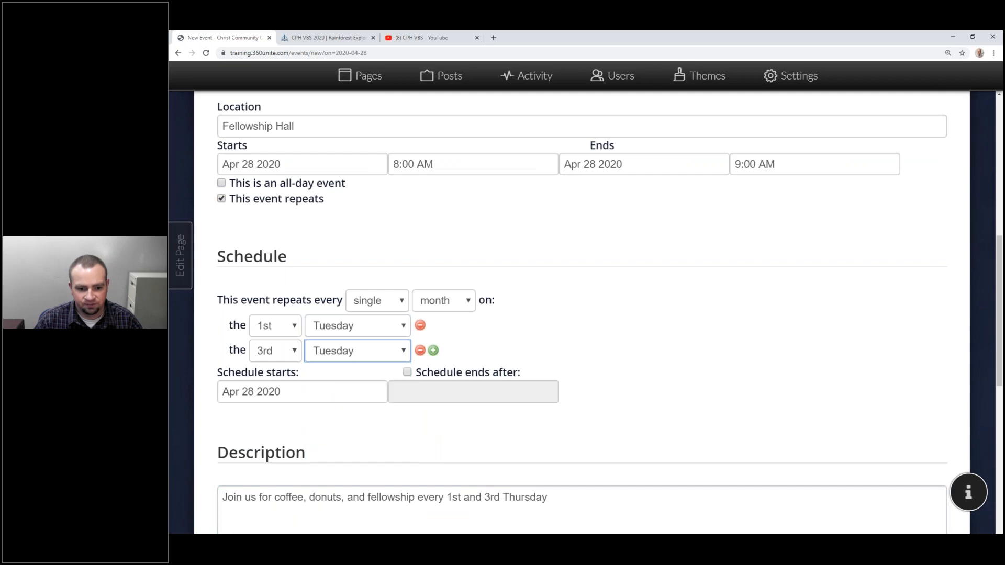
scroll(516, 262, down, 5)
Replace Thursday in the description with 'Tuesday of the month.'.
click(517, 238)
double_click(516, 242)
scroll(517, 242, down, 1)
text(Tuesd)
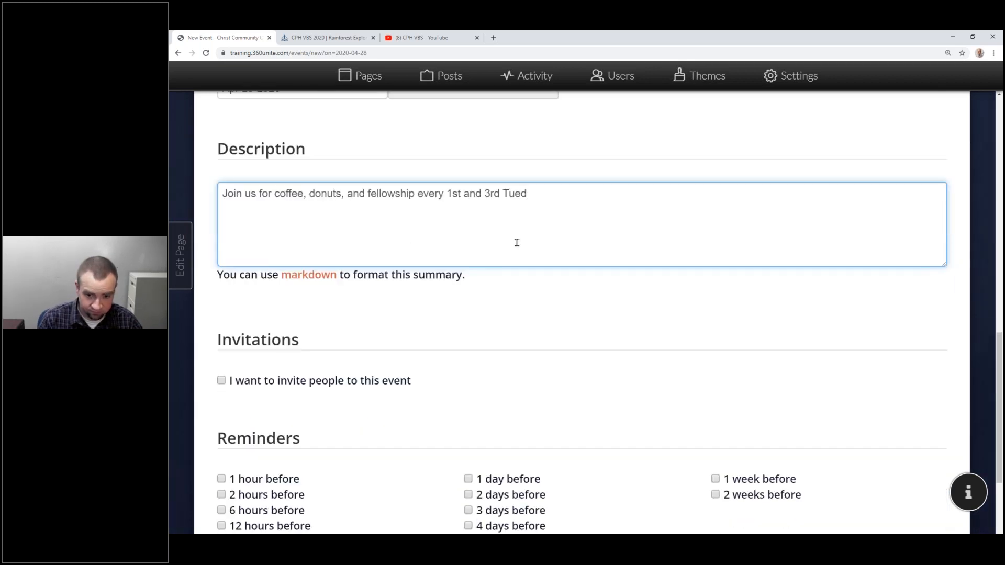
key(BackSpace)
text(sday of the month.)
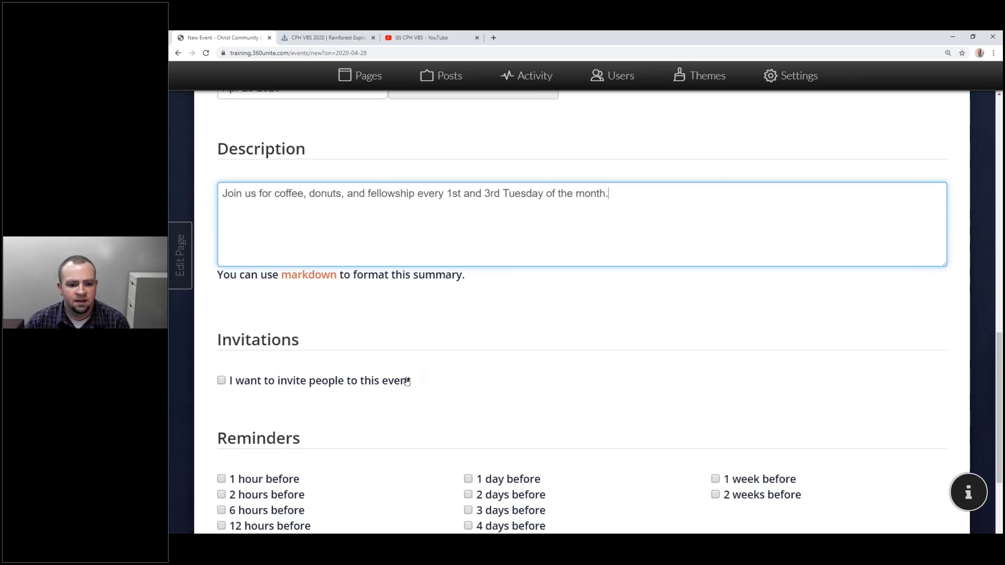
scroll(265, 206, down, 3)
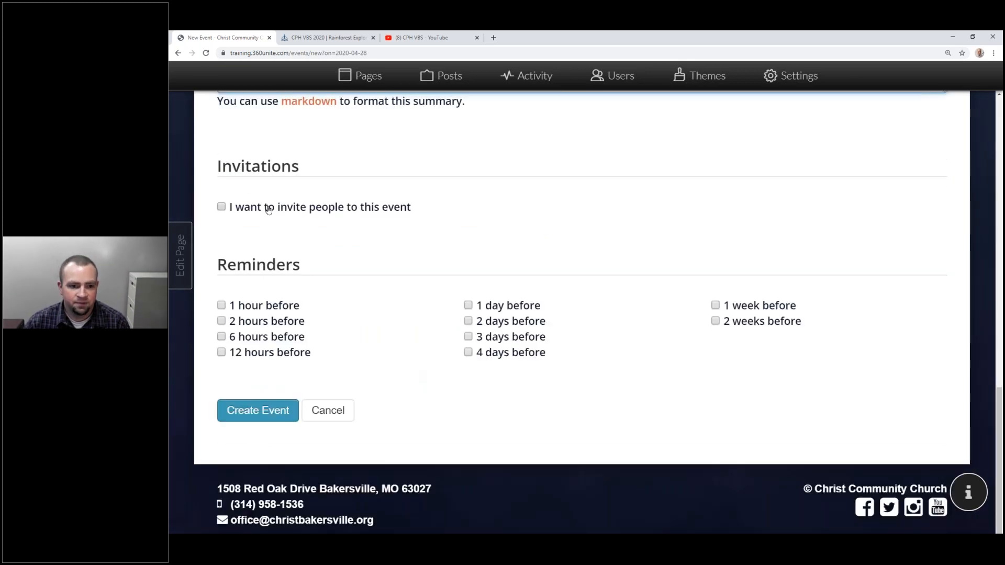
Turn on invitations and invite nine congregation members to the event.
click(268, 209)
scroll(575, 338, down, 10)
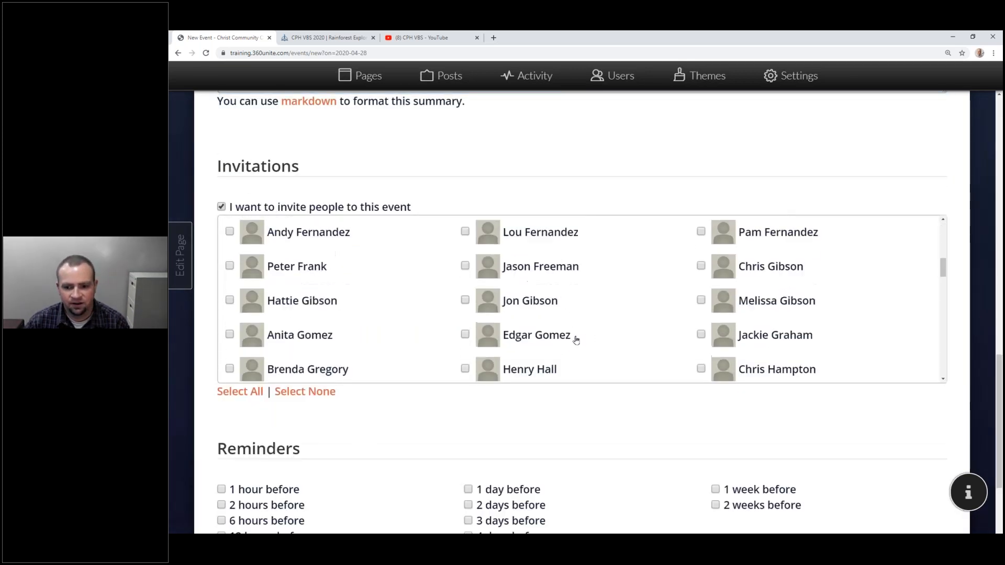
scroll(576, 341, down, 15)
scroll(576, 345, up, 3)
scroll(575, 345, up, 15)
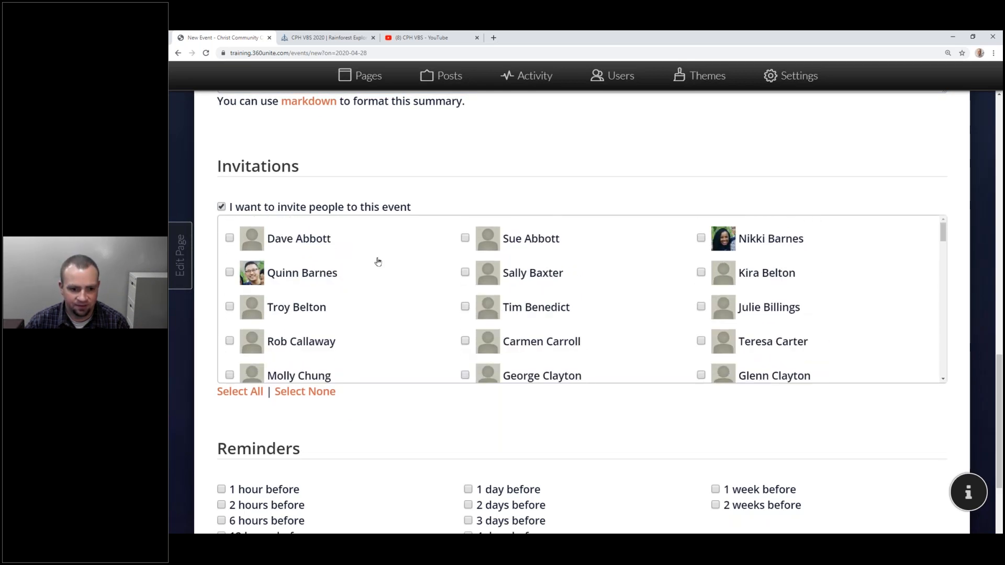
click(367, 244)
click(640, 247)
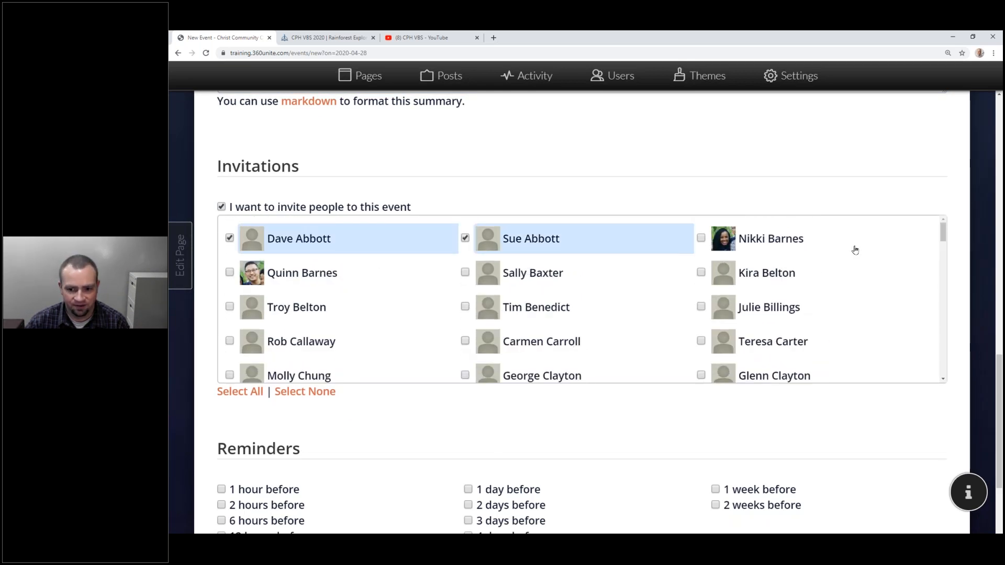
click(855, 248)
click(578, 278)
click(421, 282)
click(435, 317)
click(743, 315)
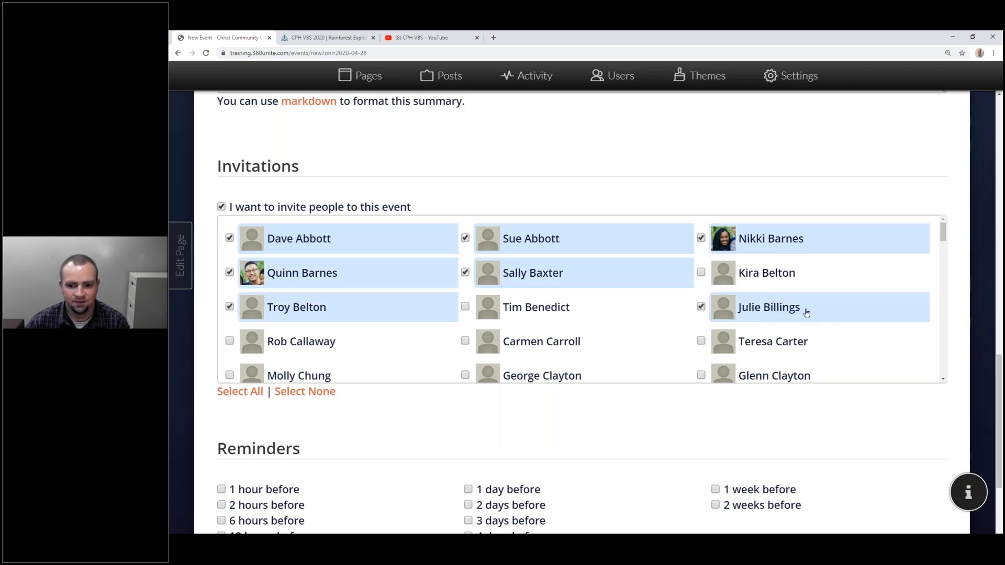
click(623, 336)
click(603, 311)
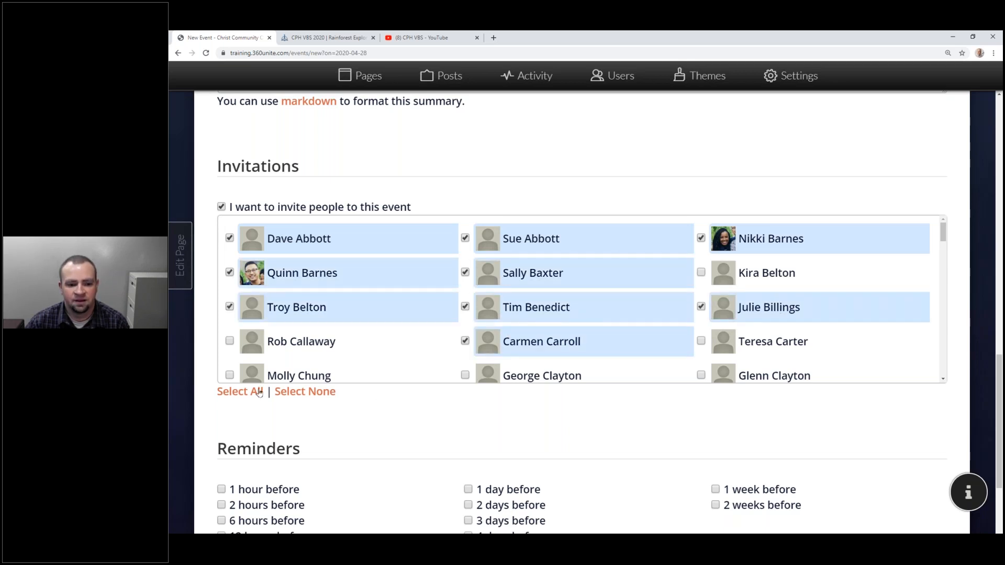
Add a 1-week-before reminder and create the Coffee and Donuts event.
scroll(371, 406, down, 5)
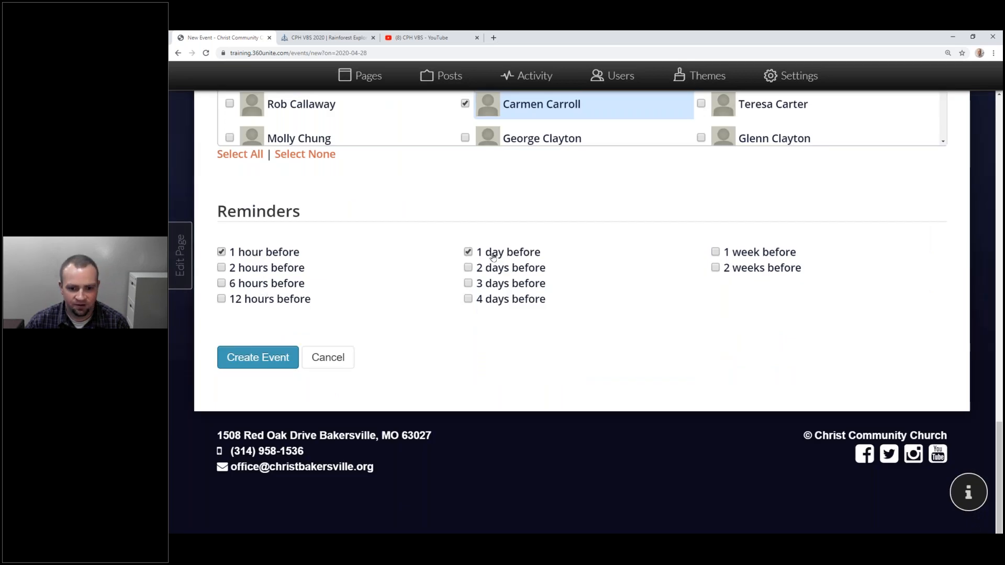
click(768, 258)
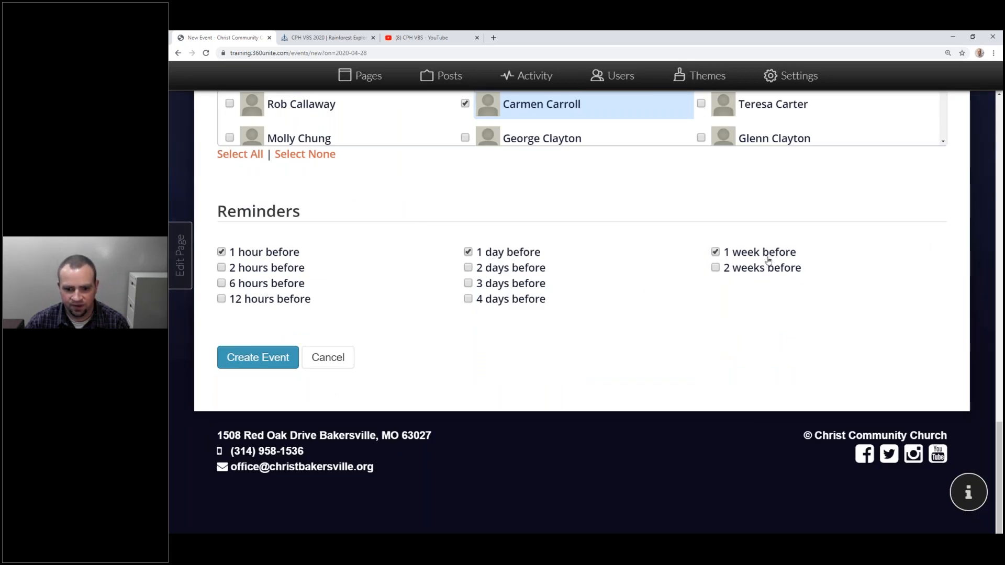
click(258, 357)
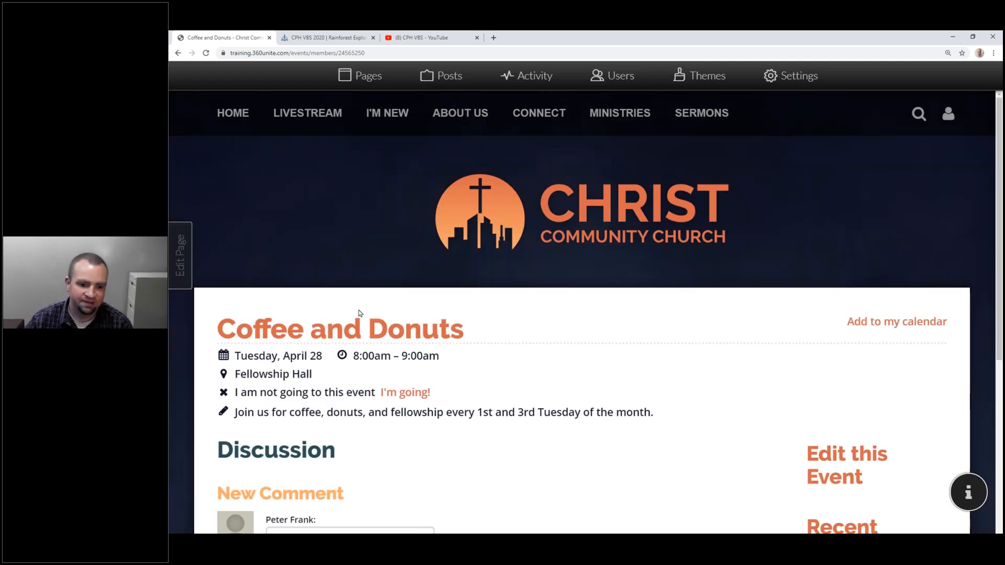
Review the published Coffee and Donuts event page and its description.
scroll(341, 314, down, 5)
scroll(345, 221, up, 2)
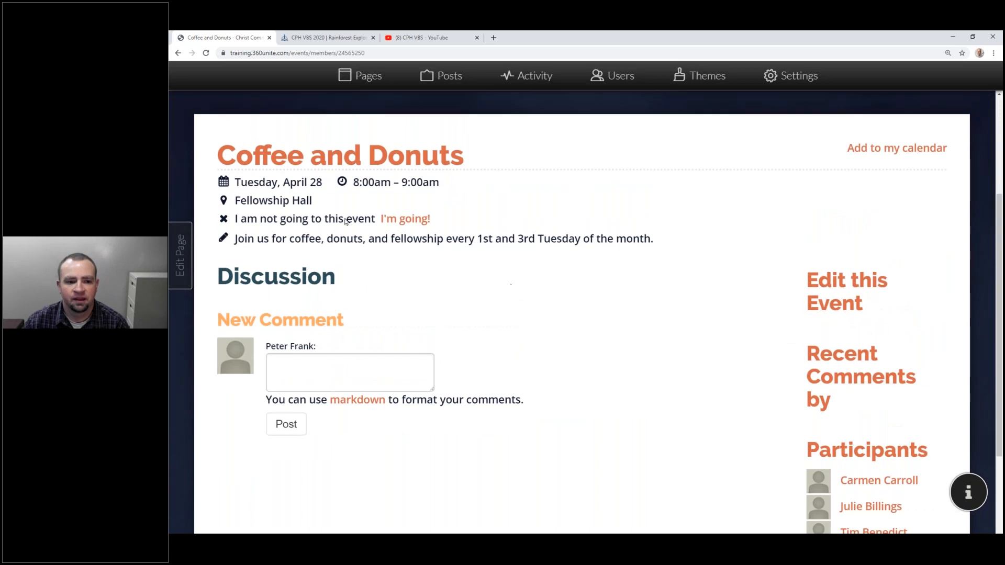
drag(237, 240, 652, 242)
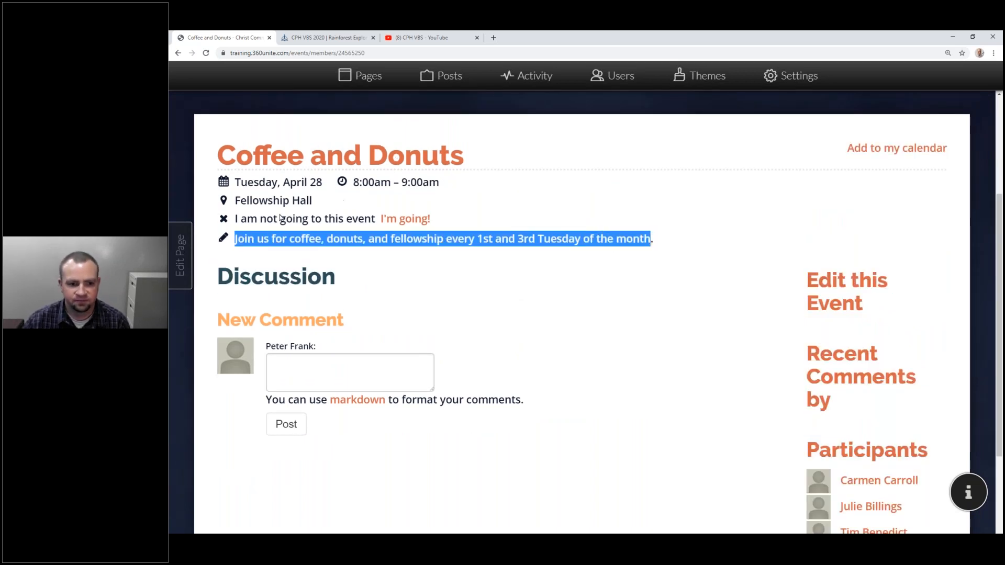
scroll(447, 254, down, 3)
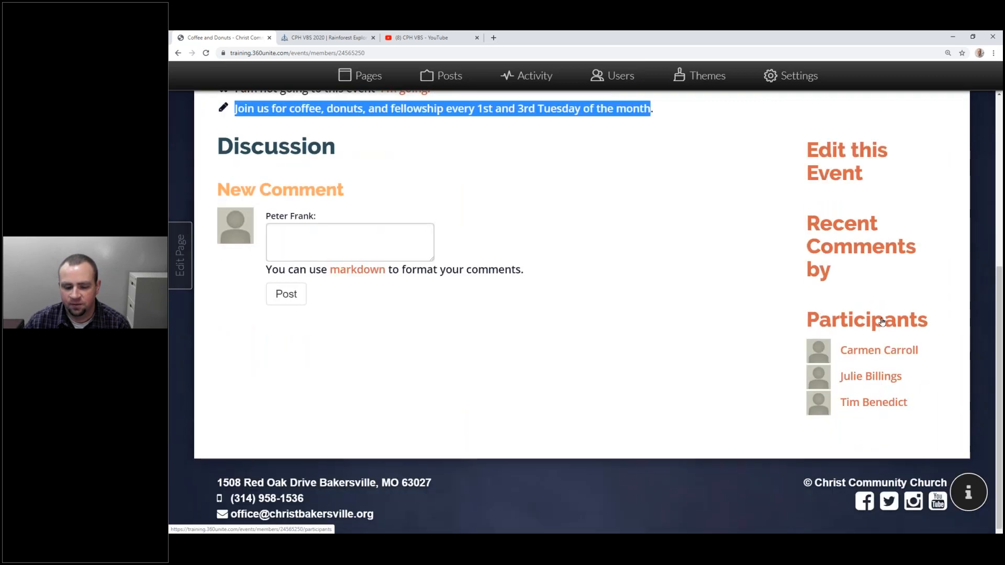
Check the participants list showing all nine invitees under No Response.
click(882, 321)
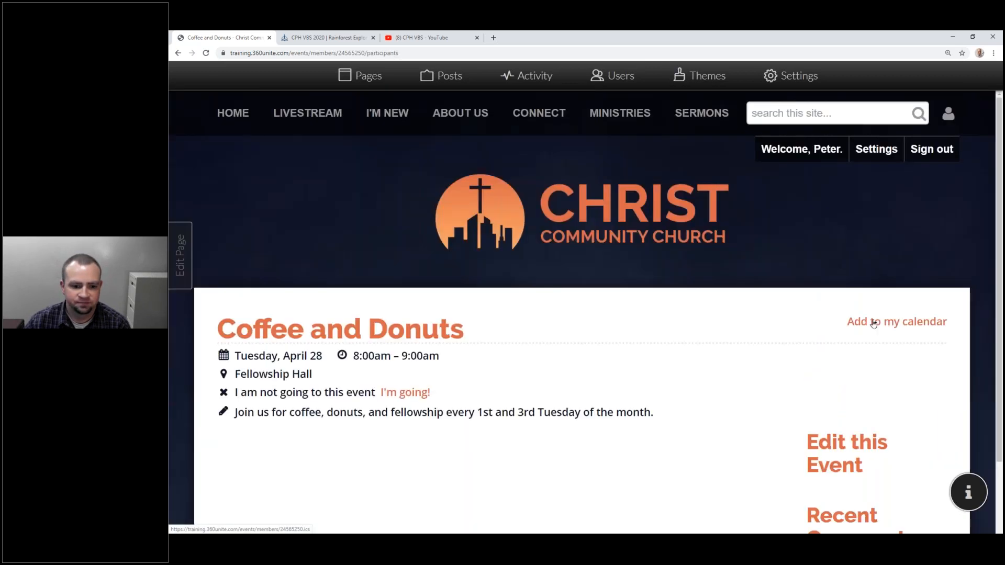
scroll(331, 232, down, 5)
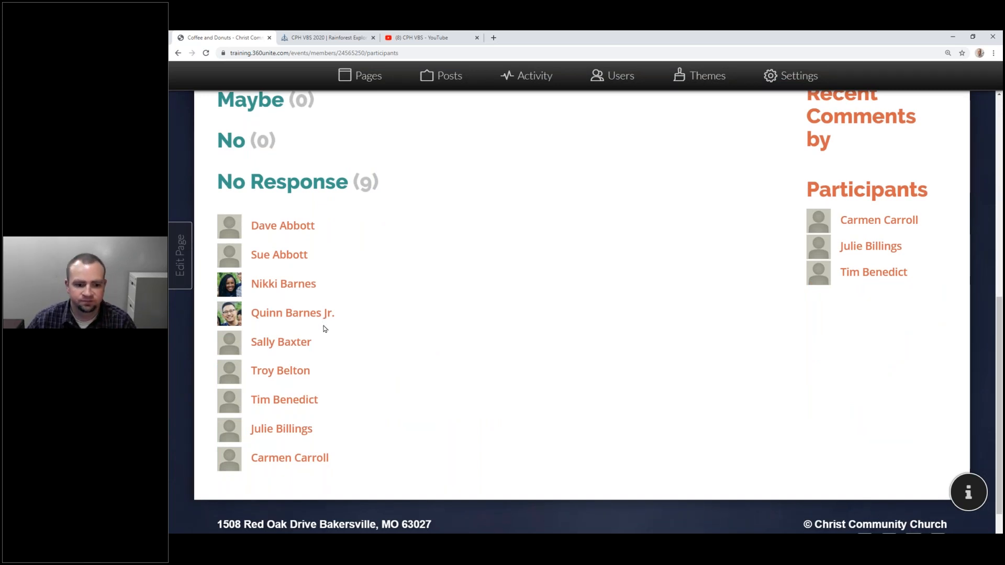
scroll(290, 383, up, 8)
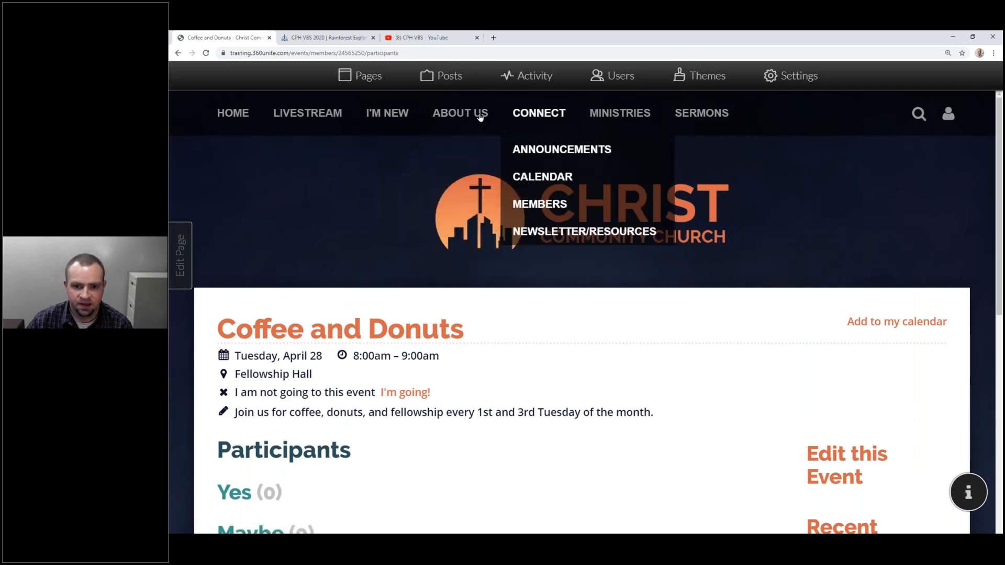
Check the recurring Coffee and Donuts entries, advance to June 2020, and open the Calendars filter.
click(530, 178)
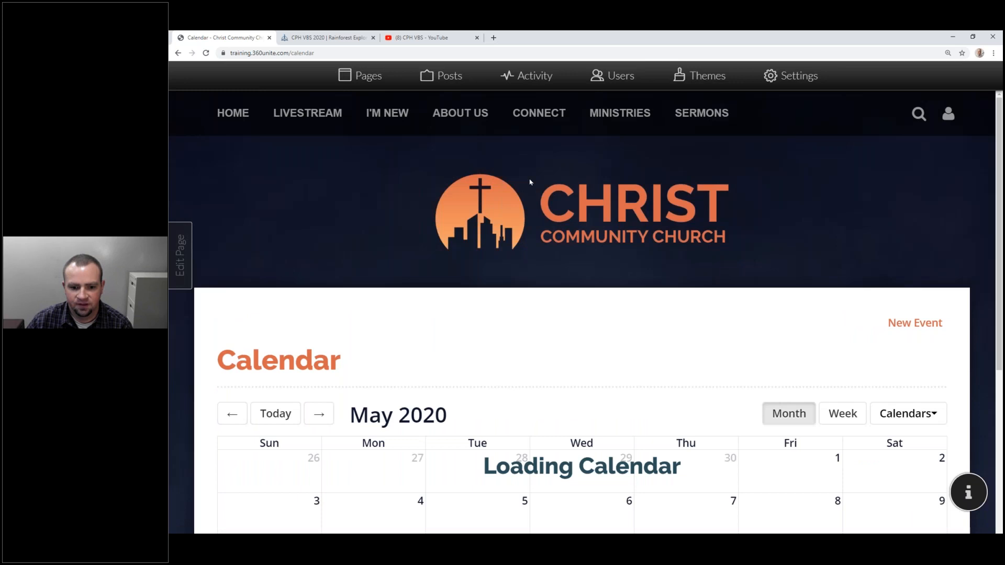
scroll(531, 182, down, 6)
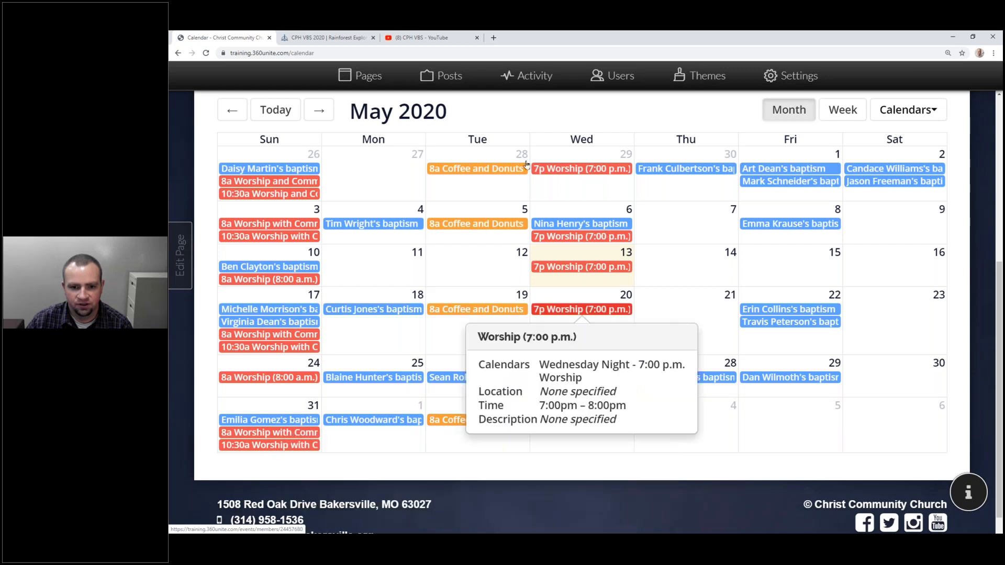
mouse_move(500, 168)
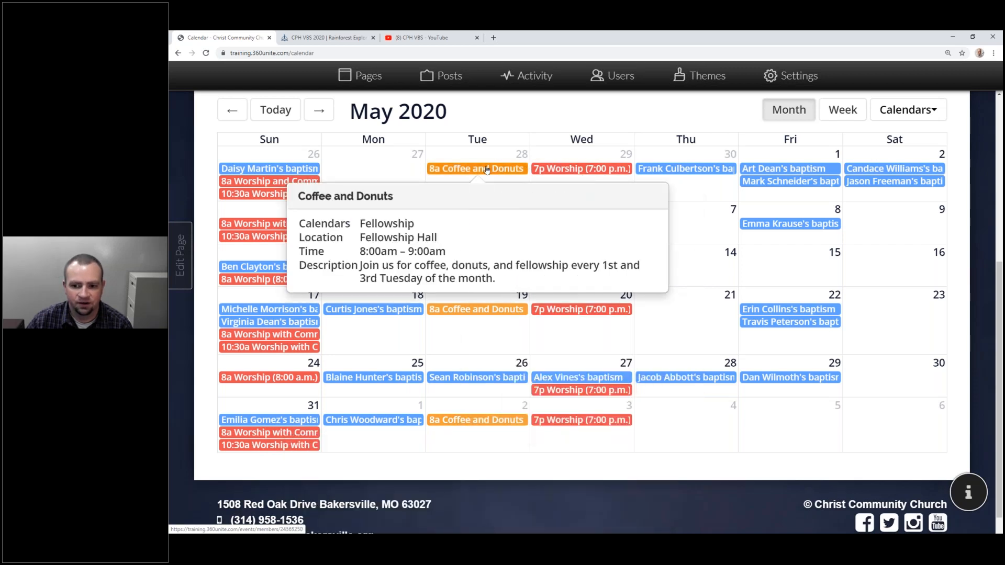
mouse_move(500, 225)
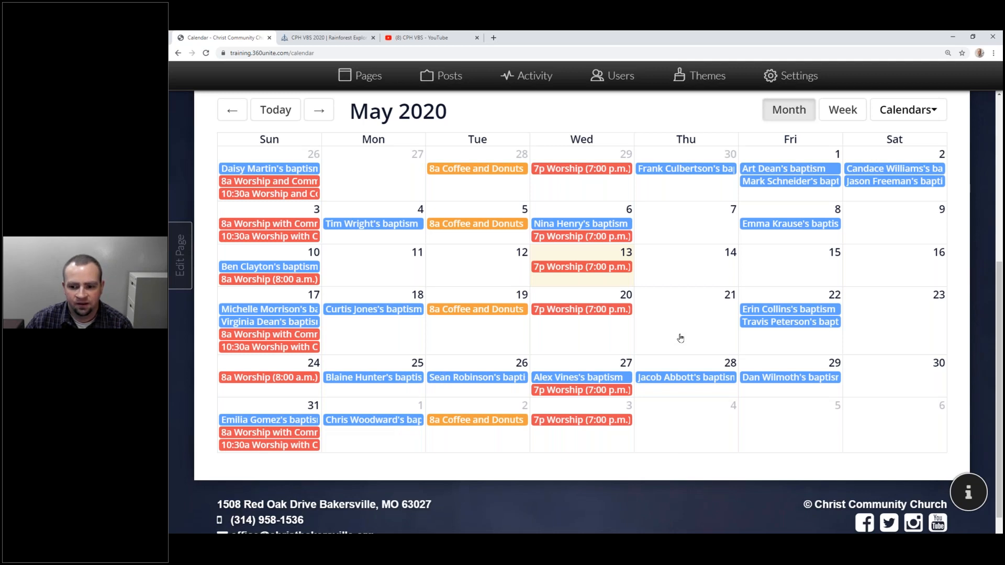
scroll(681, 338, up, 5)
scroll(471, 338, down, 2)
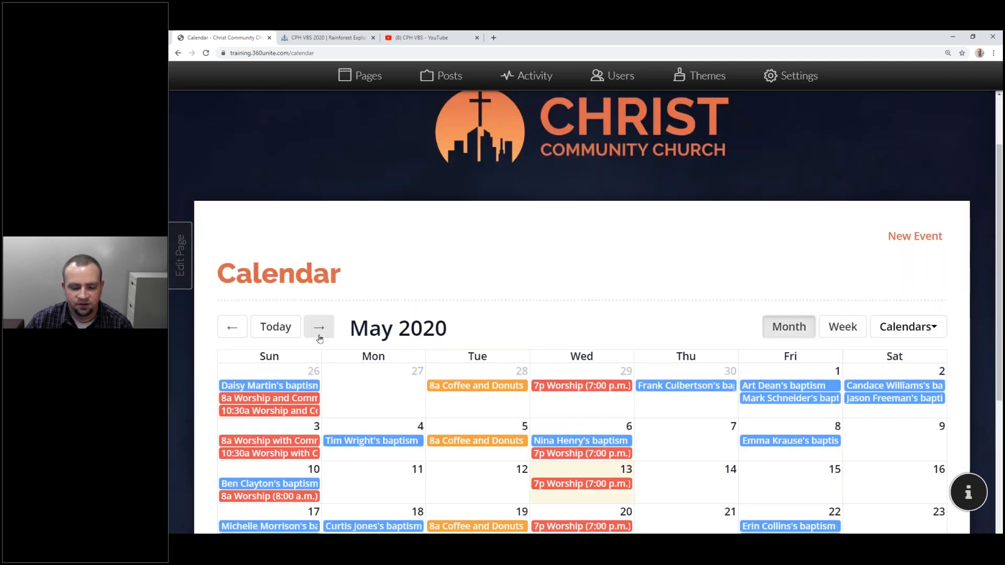
click(319, 327)
scroll(319, 339, down, 2)
click(908, 196)
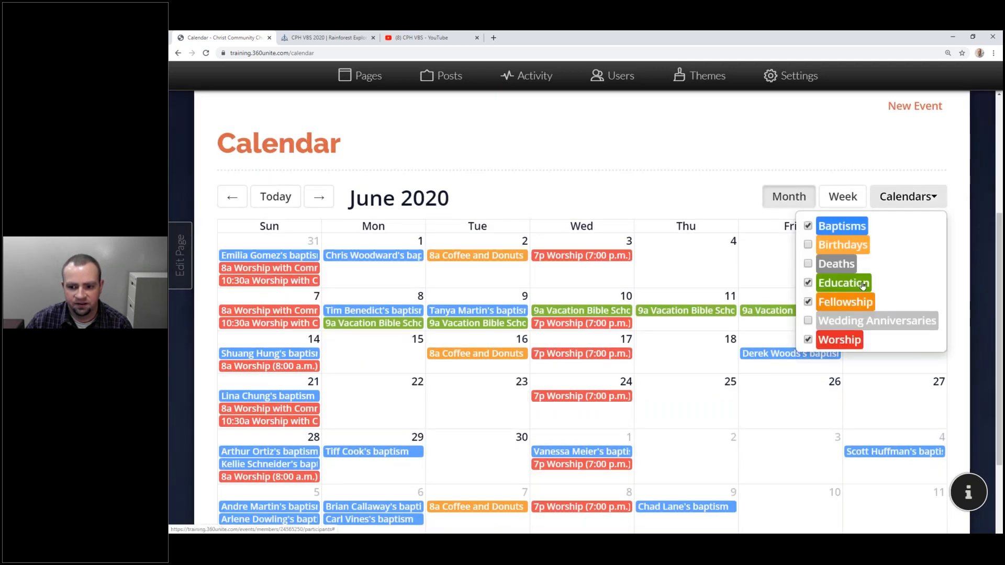
Toggle the Fellowship calendar off and on, then reload the calendar in the signed-out window.
click(827, 305)
click(827, 305)
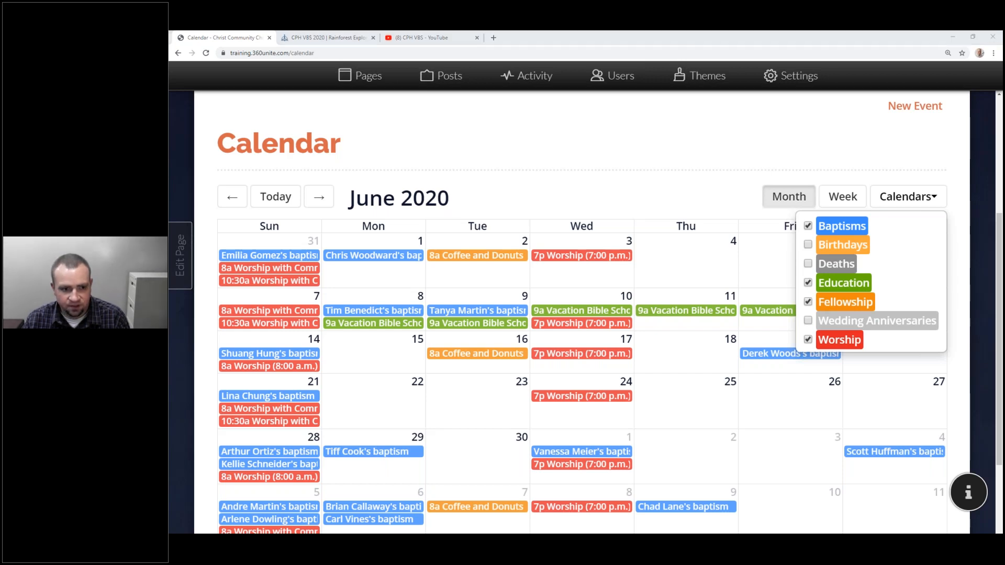
key(alt+Tab)
key(F5)
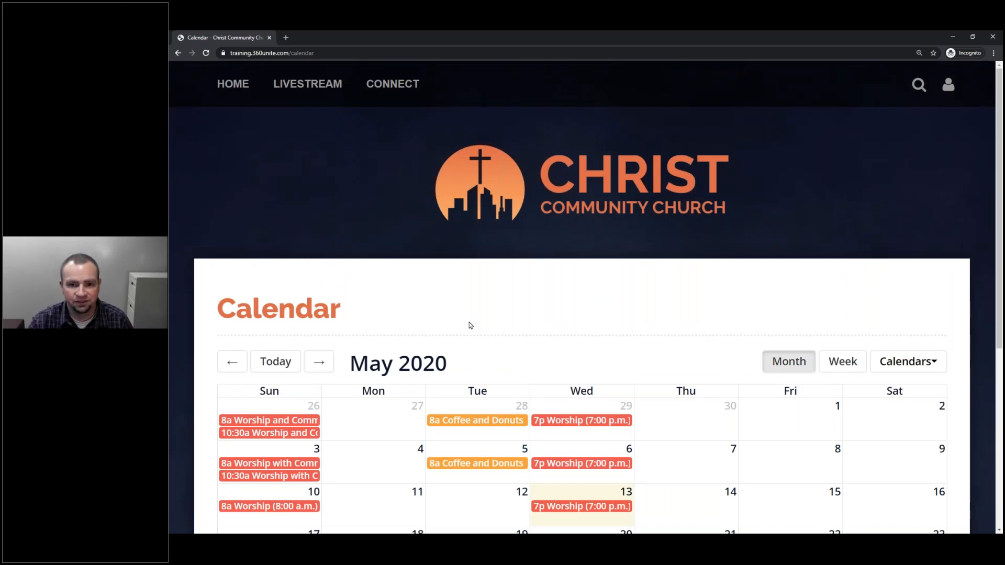
Close the private window to return to the signed-in June 2020 calendar.
click(953, 37)
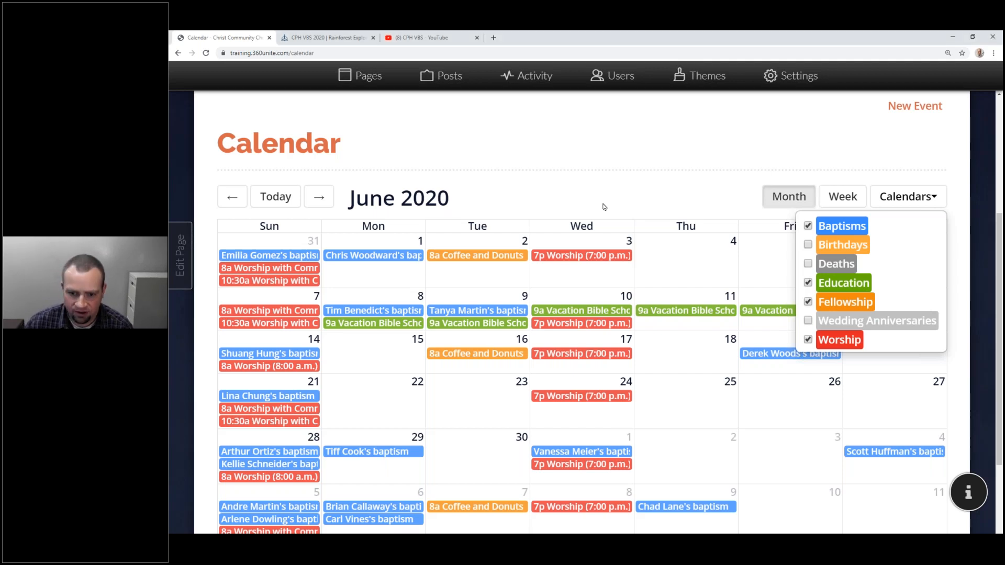
Dismiss the calendar category list and open the Pages manager from the admin bar.
click(597, 222)
scroll(596, 223, up, 4)
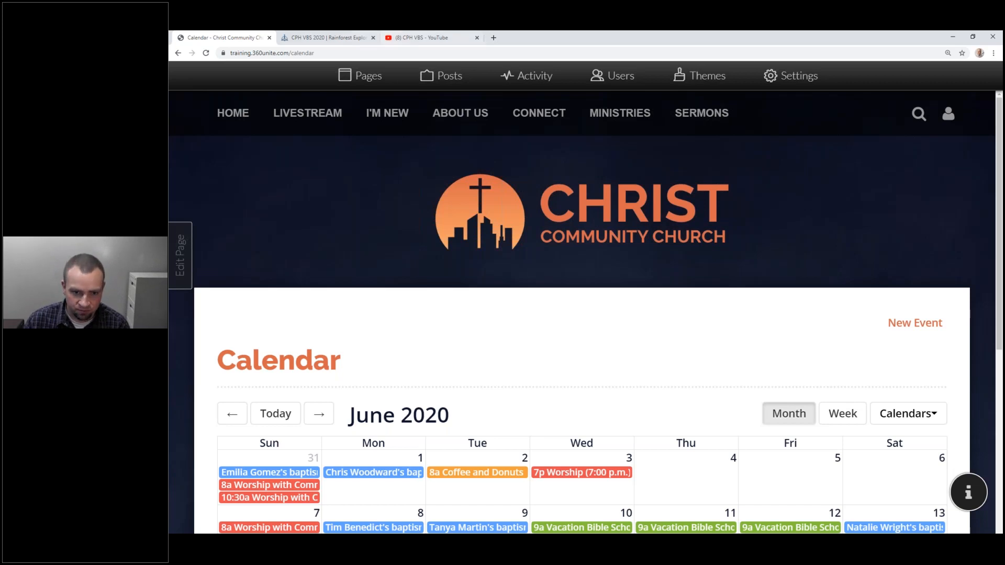
click(369, 77)
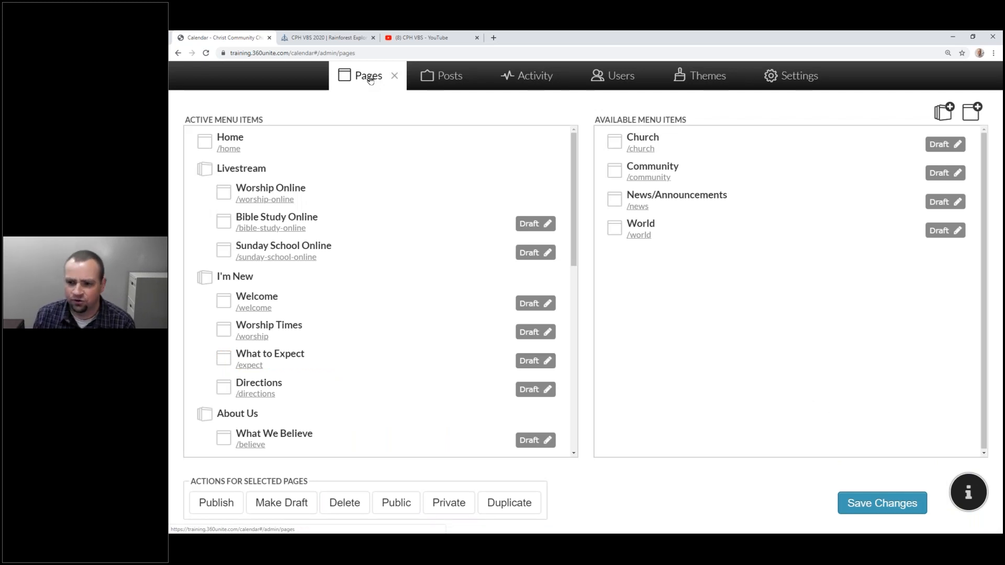
Create a new Group-type page named '2020 Vacation Bible School'.
click(973, 112)
click(523, 225)
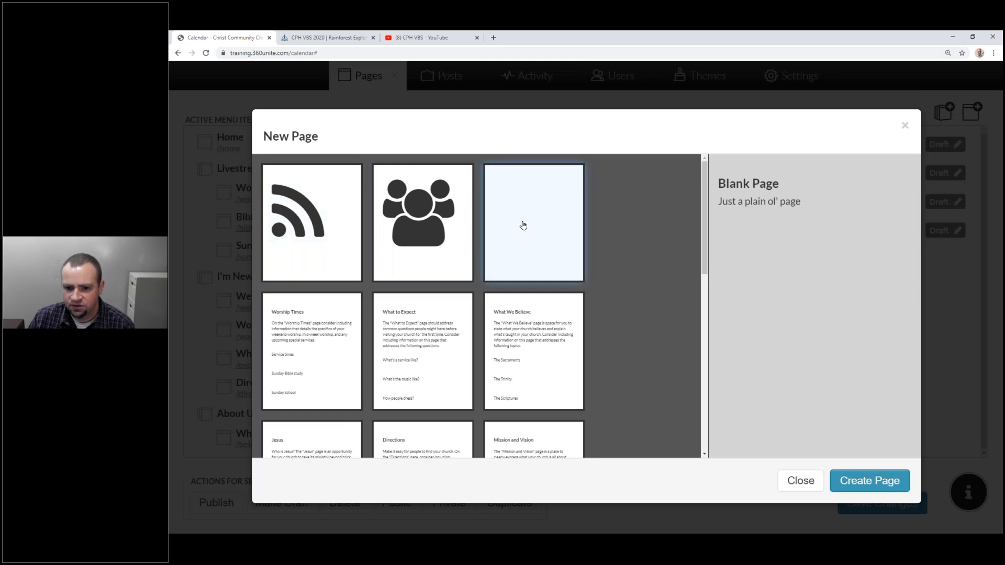
click(301, 219)
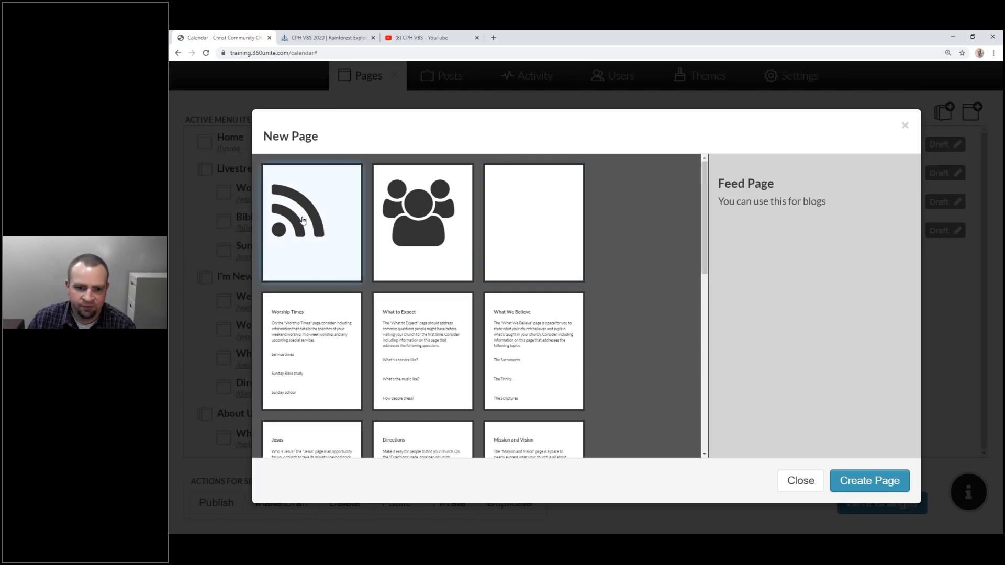
click(431, 232)
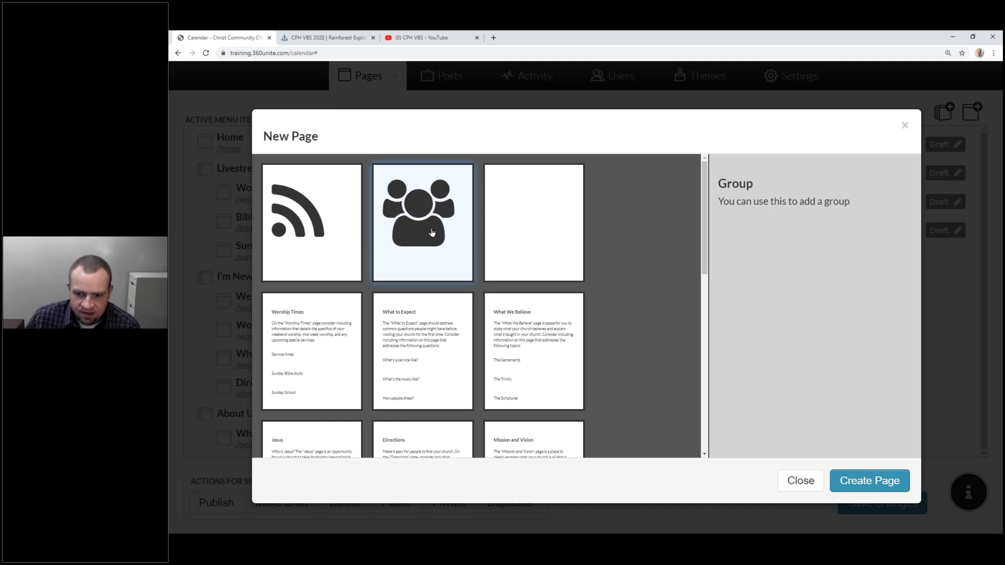
click(891, 481)
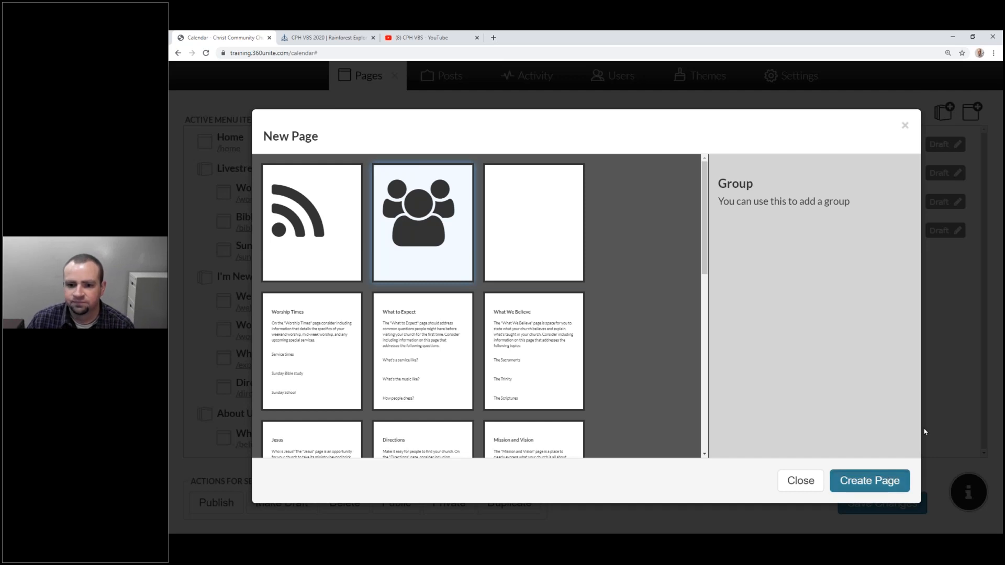
text(2020 )
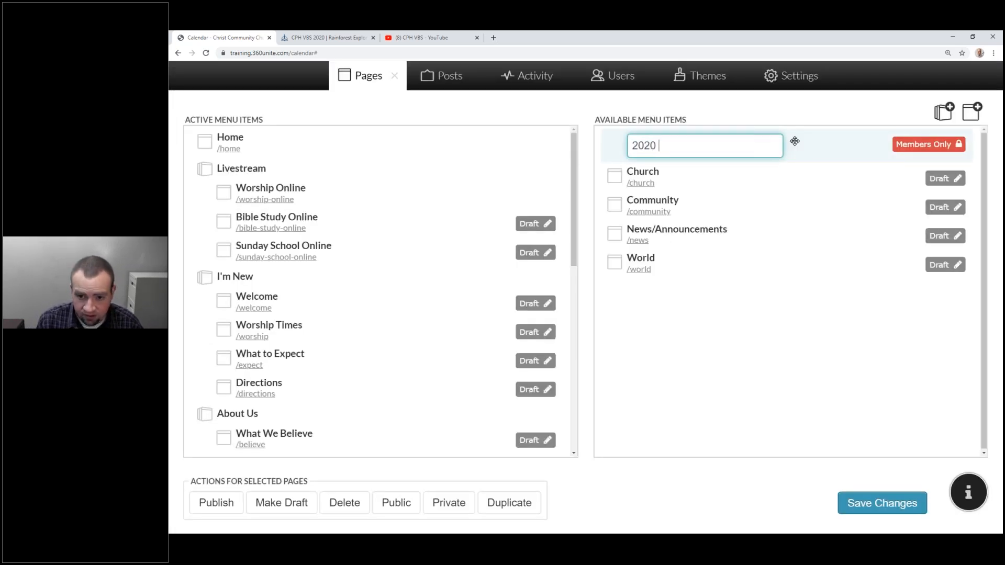
text(Vacation Bible School)
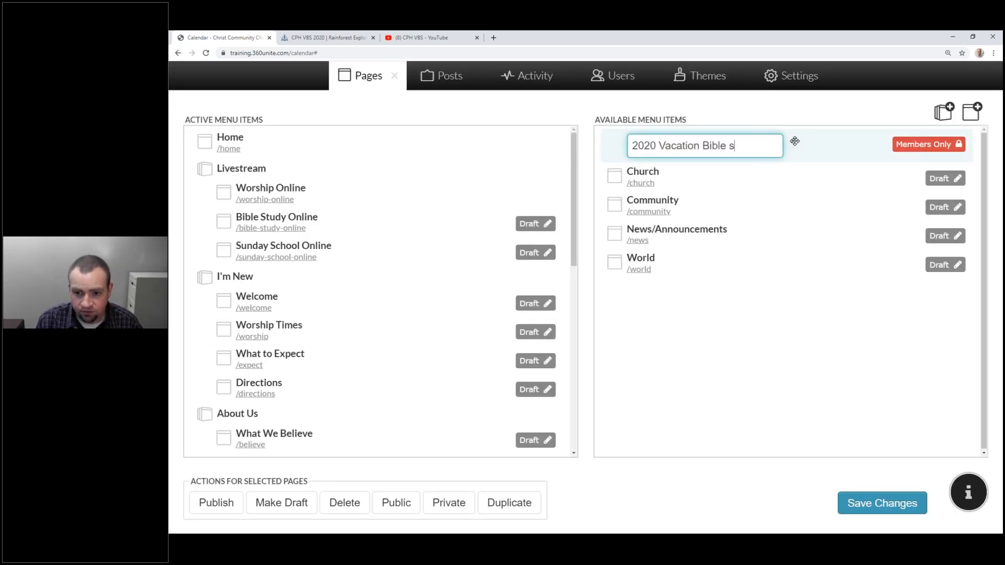
key(Return)
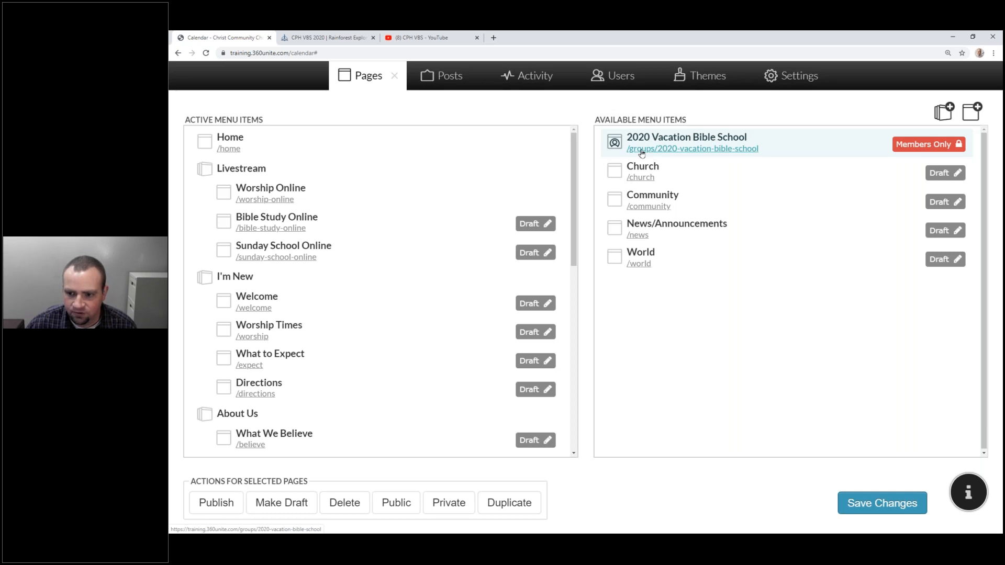
Open the 2020 Vacation Bible School group page and review its title and Discussion, Events, Members sections.
click(642, 150)
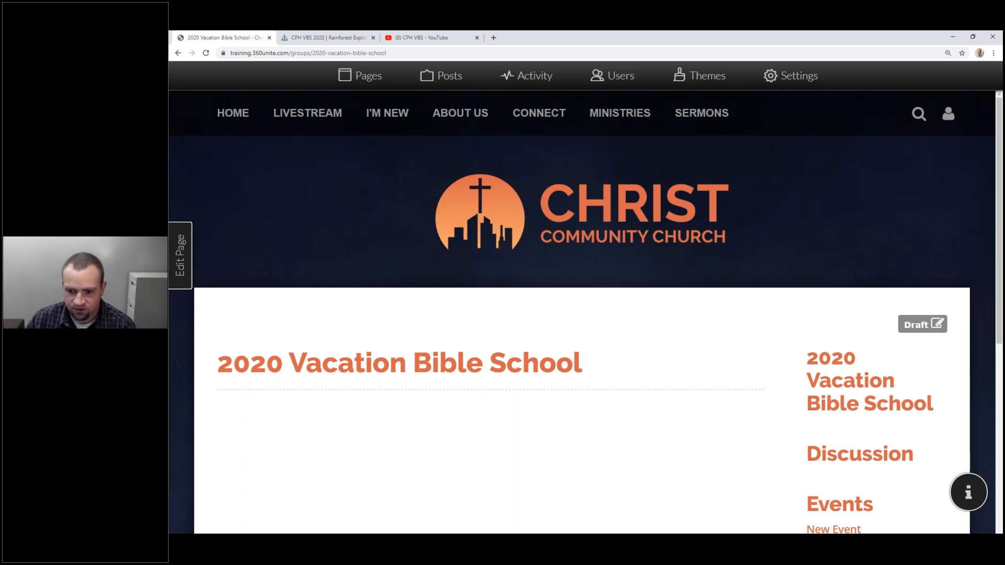
scroll(651, 151, down, 4)
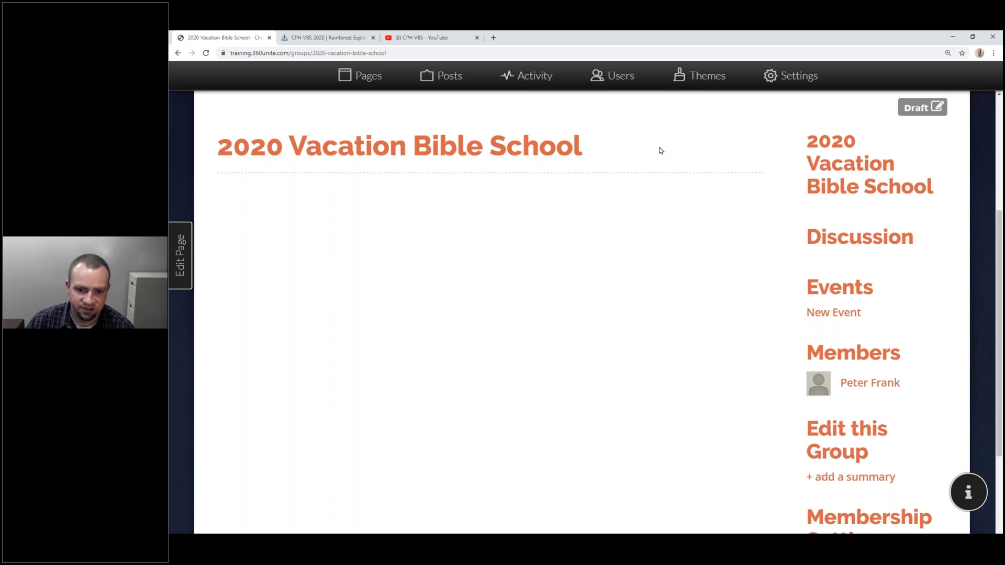
scroll(660, 151, up, 4)
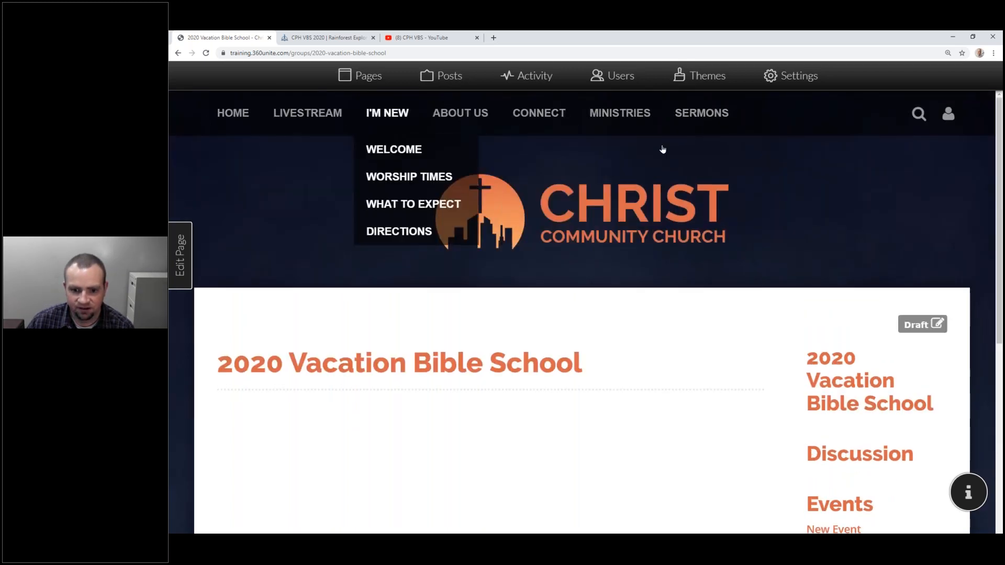
scroll(662, 149, down, 3)
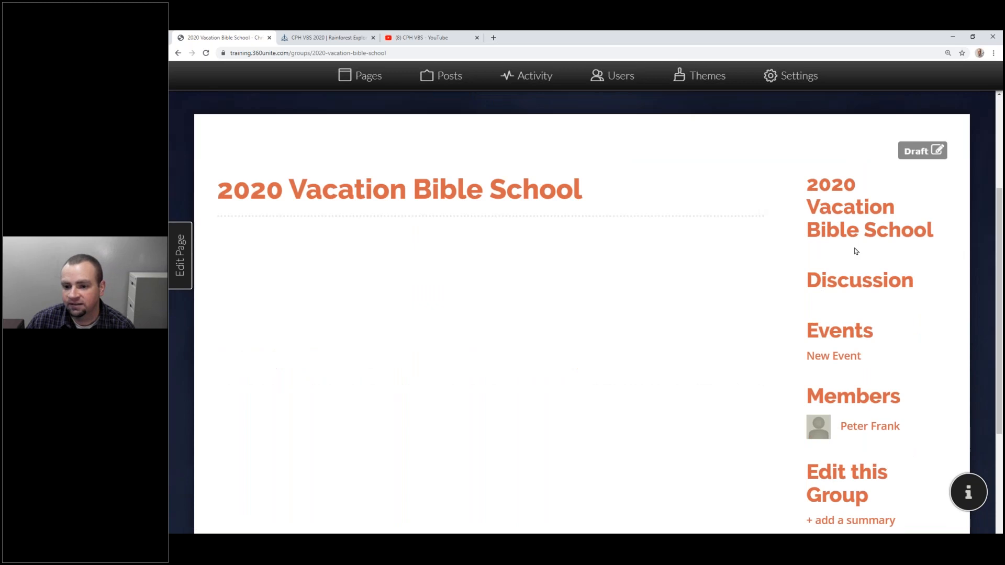
scroll(853, 201, down, 5)
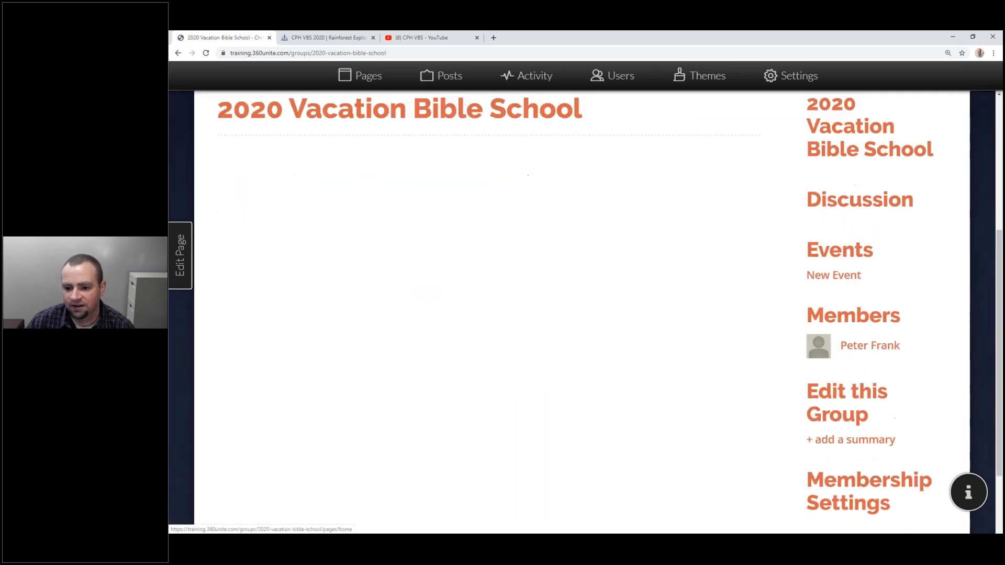
scroll(858, 356, up, 3)
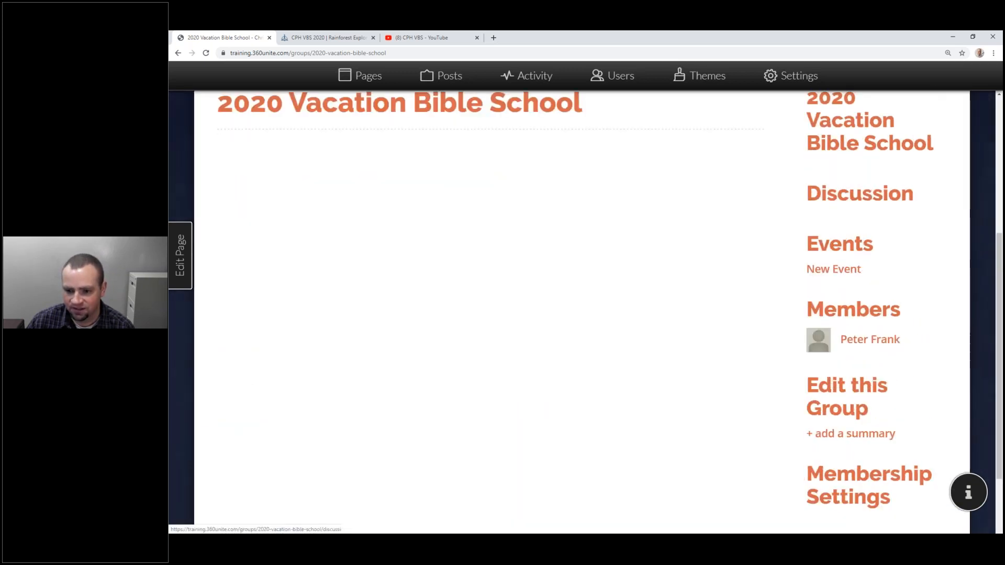
scroll(536, 171, up, 1)
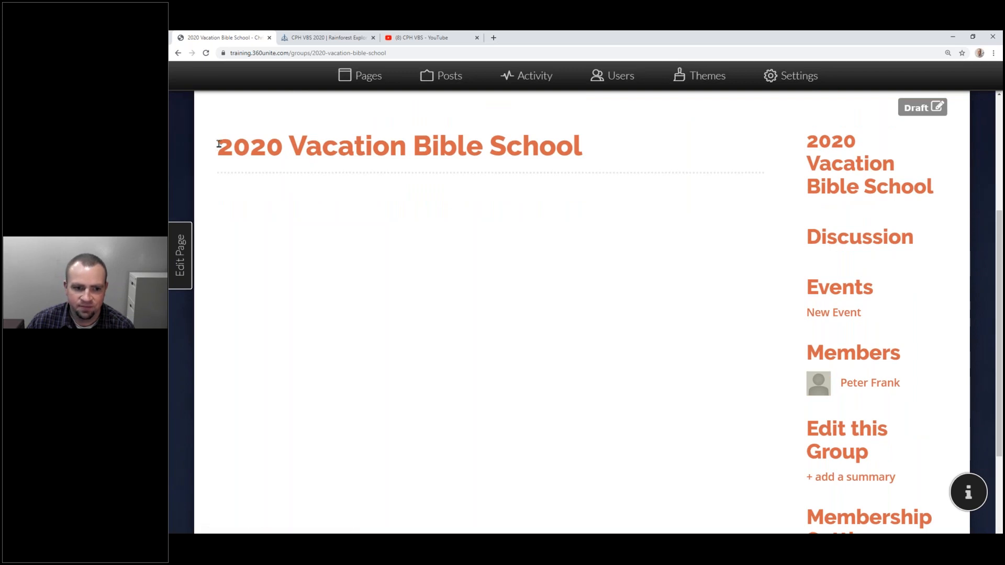
drag(217, 145, 612, 177)
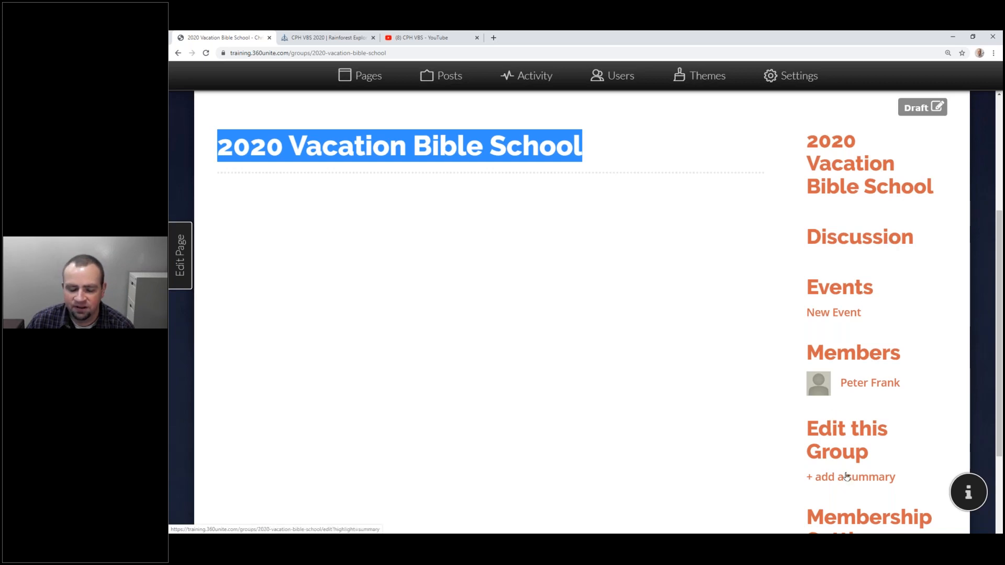
click(702, 384)
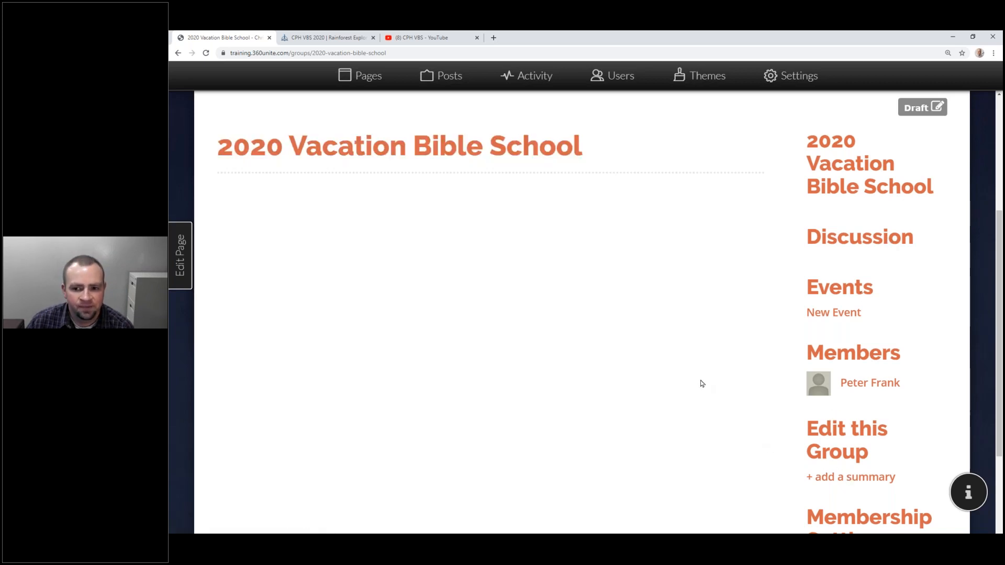
scroll(702, 383, up, 4)
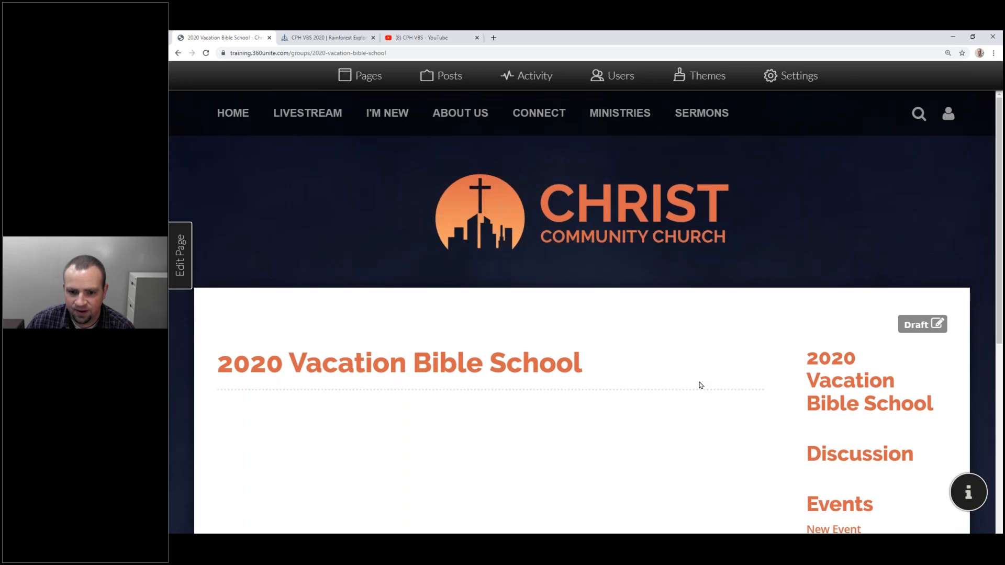
scroll(701, 385, down, 2)
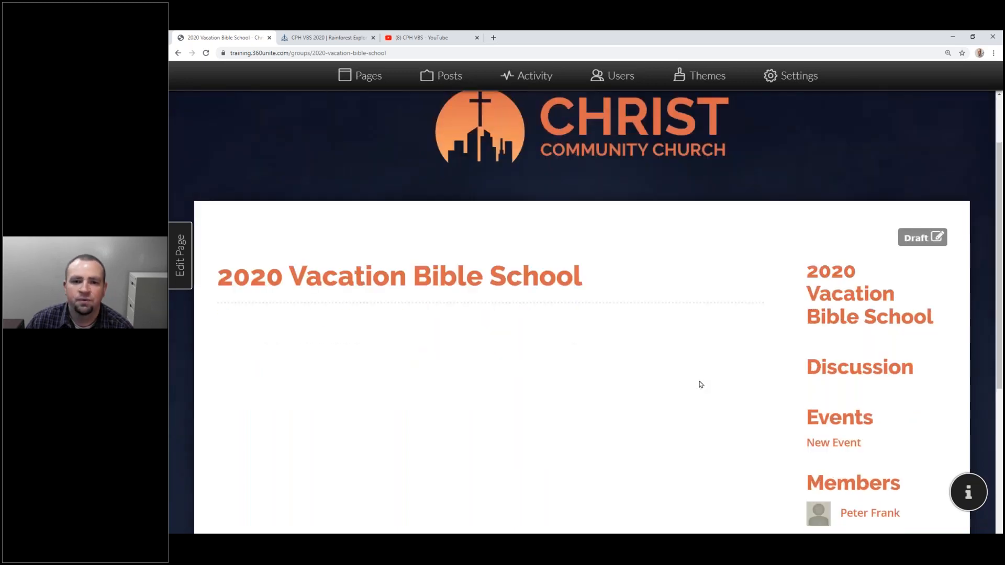
scroll(701, 384, up, 1)
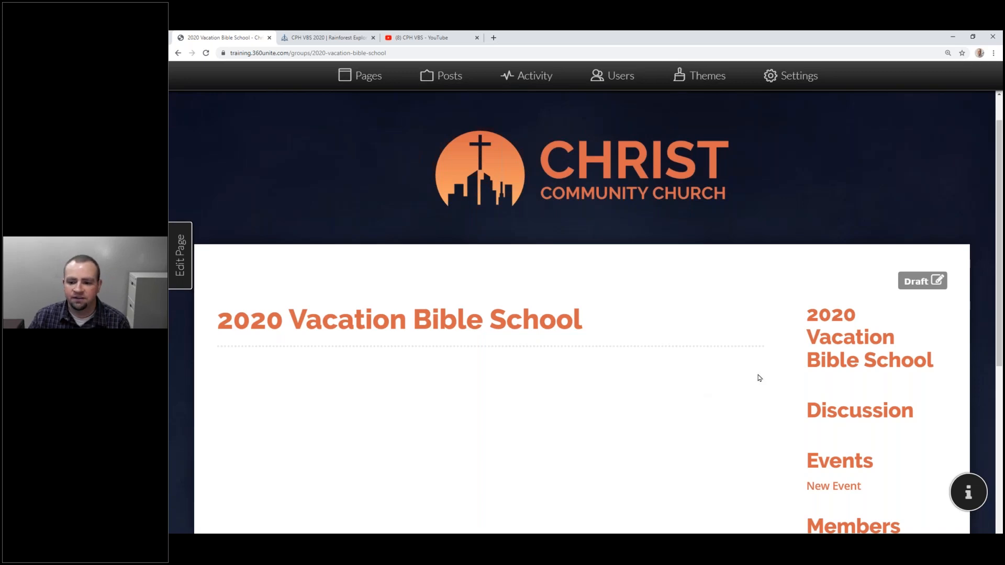
scroll(759, 378, down, 5)
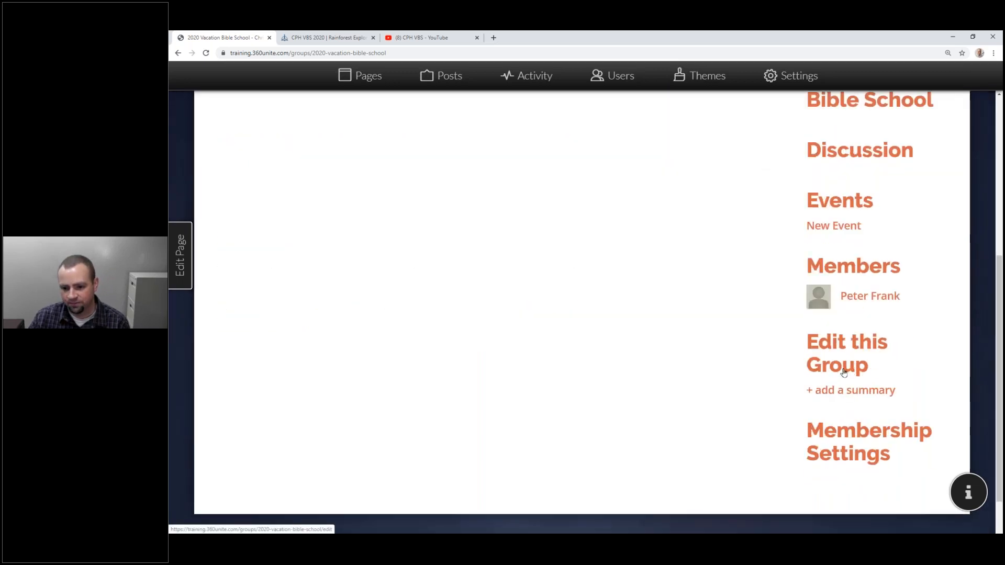
Open the group's edit settings and look over the form.
click(843, 373)
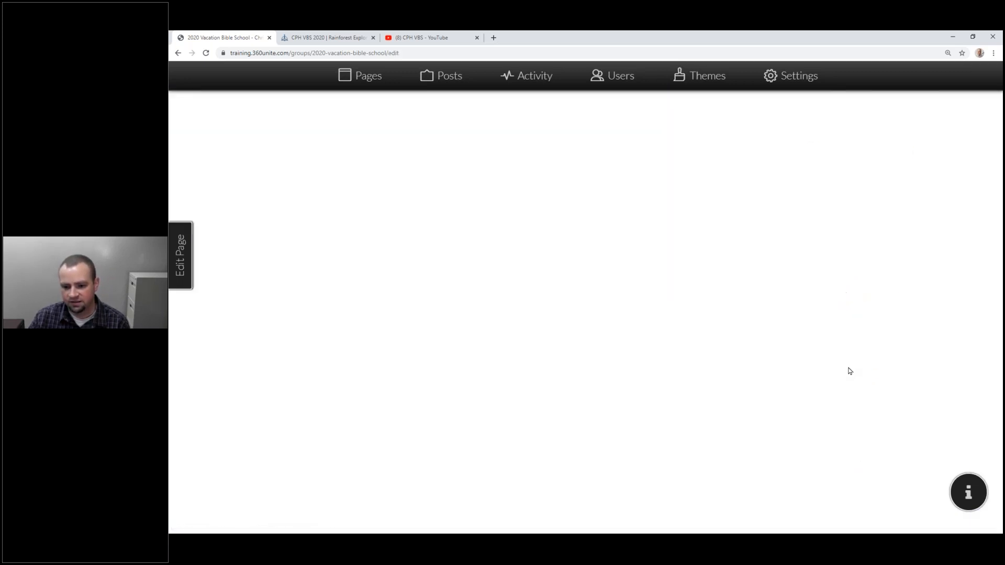
scroll(635, 204, down, 2)
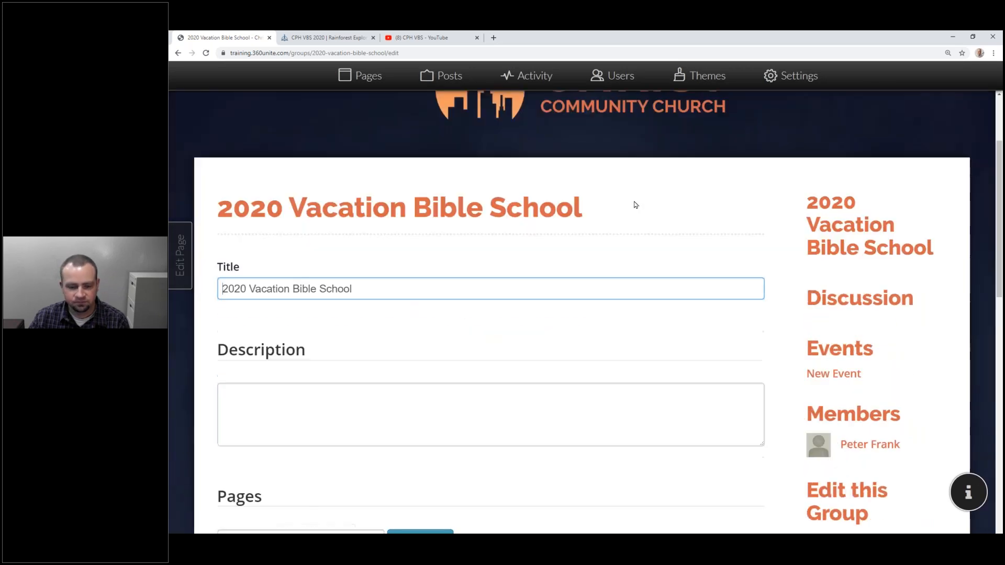
scroll(541, 237, down, 15)
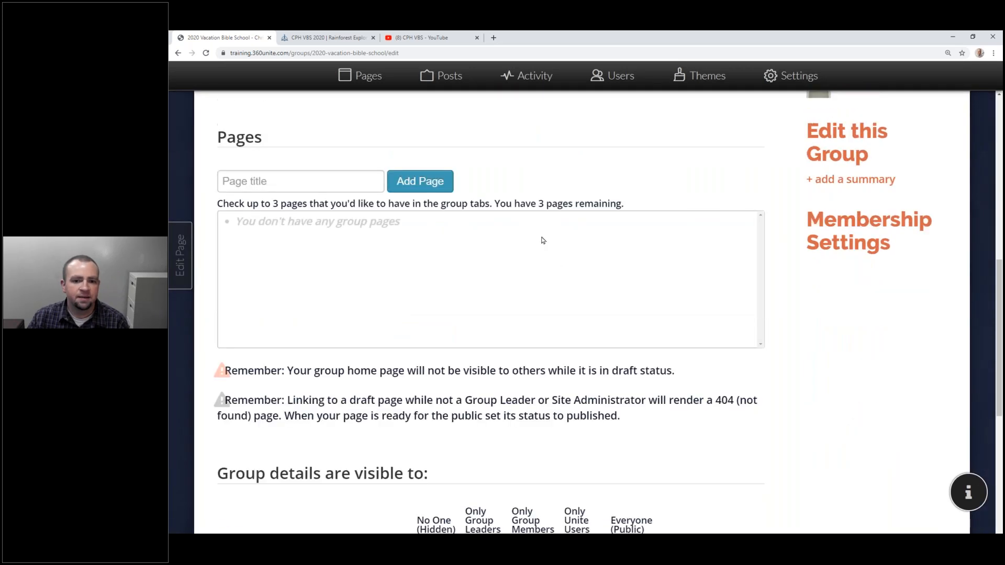
scroll(531, 227, up, 13)
scroll(532, 206, up, 4)
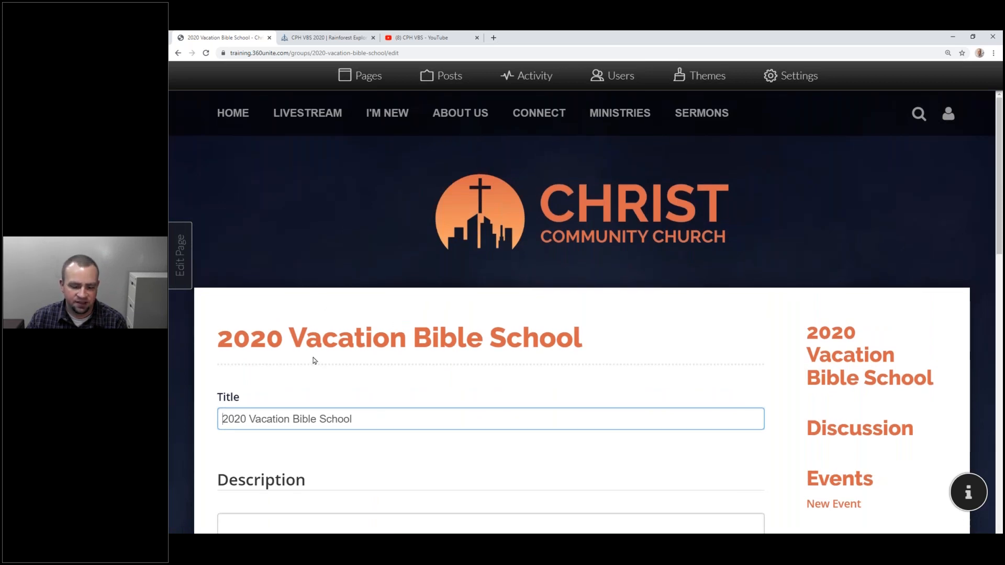
scroll(397, 299, down, 1)
scroll(397, 300, up, 1)
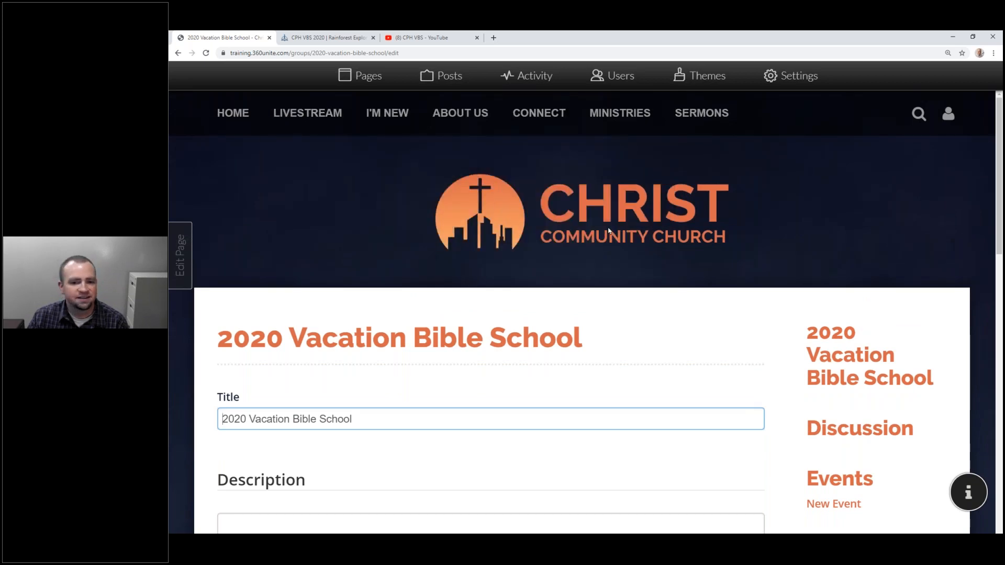
scroll(607, 231, down, 12)
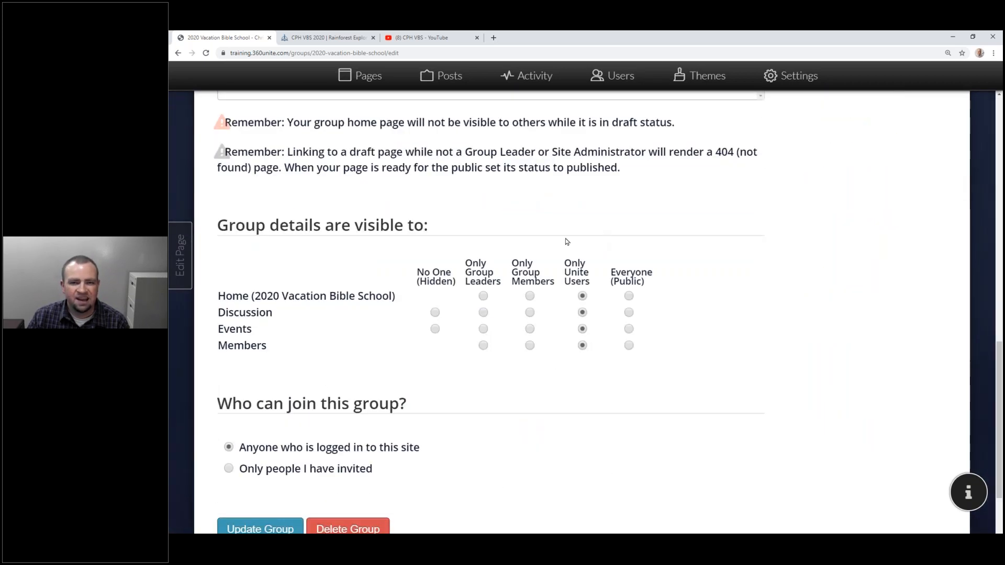
scroll(567, 241, up, 12)
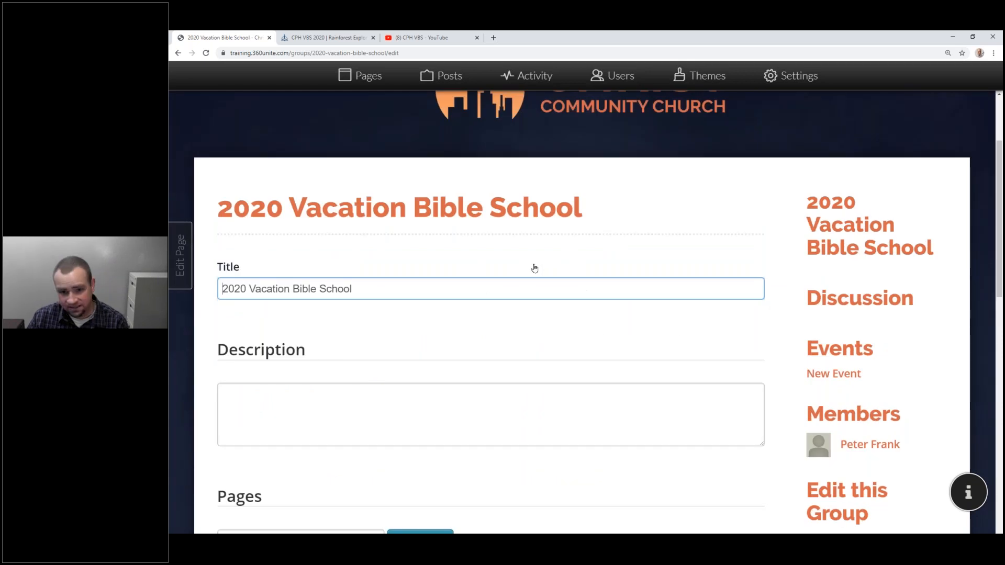
scroll(534, 268, up, 3)
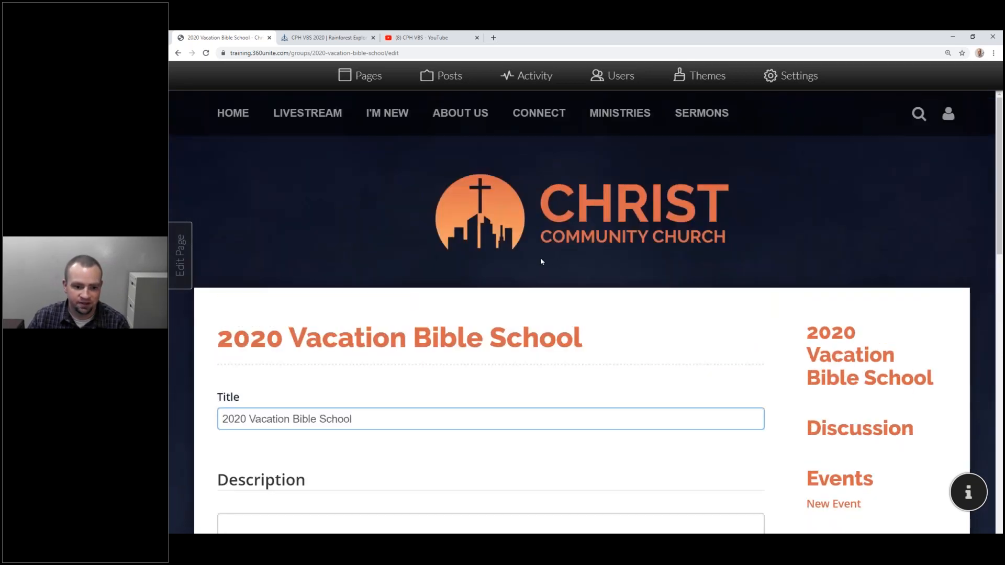
scroll(541, 262, down, 2)
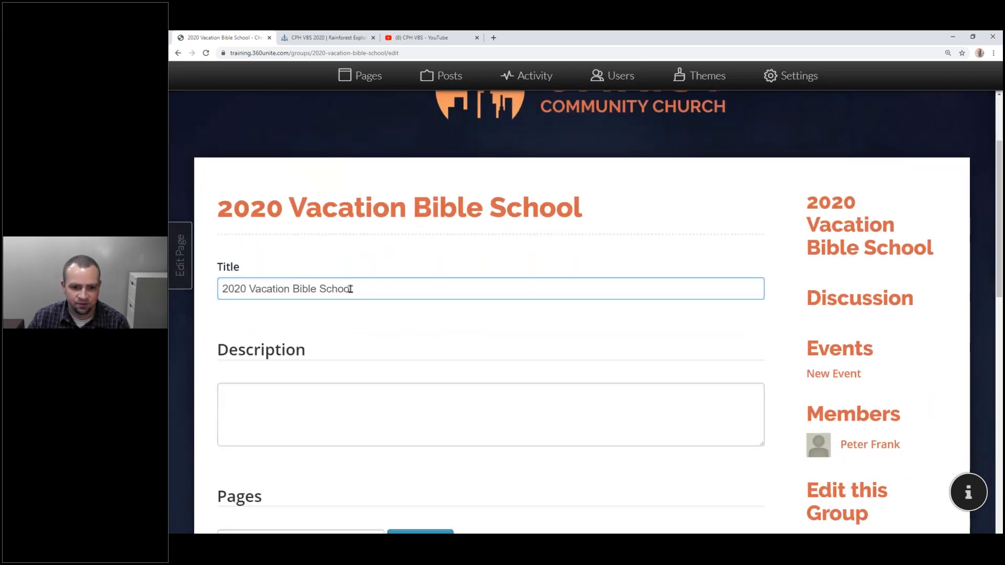
Extend the group title with ' - Rainforest Explorers' and place the cursor in Description.
triple_click(350, 289)
click(394, 289)
text(- Rainf)
key(BackSpace)
text(nf)
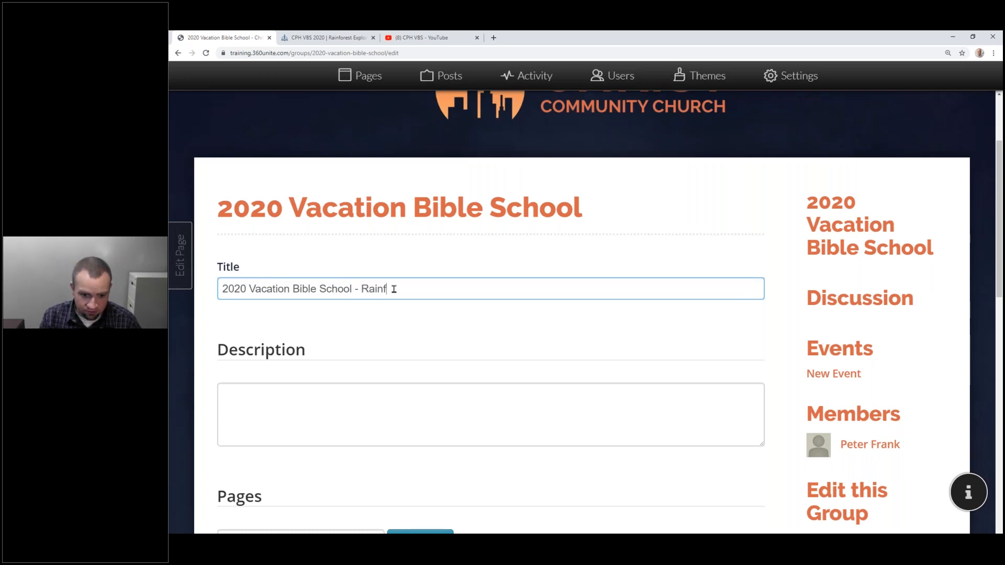
text(orest )
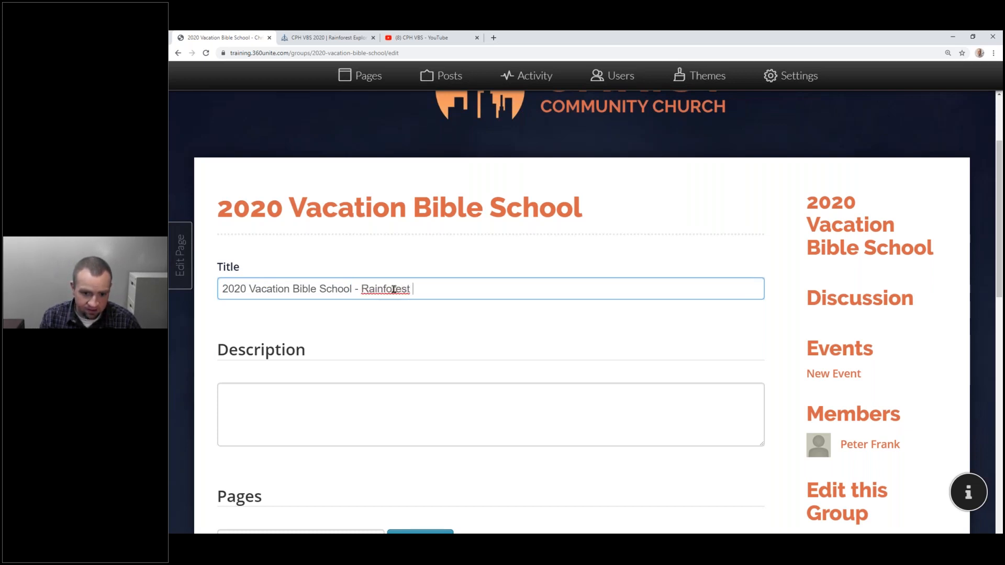
text(Explorers)
double_click(386, 289)
click(340, 416)
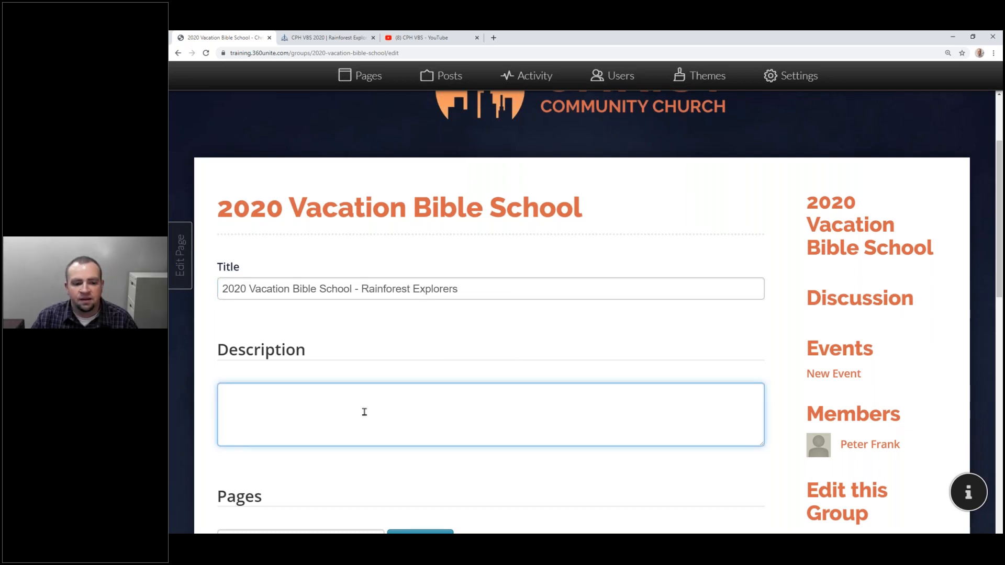
scroll(365, 413, down, 1)
scroll(365, 412, down, 3)
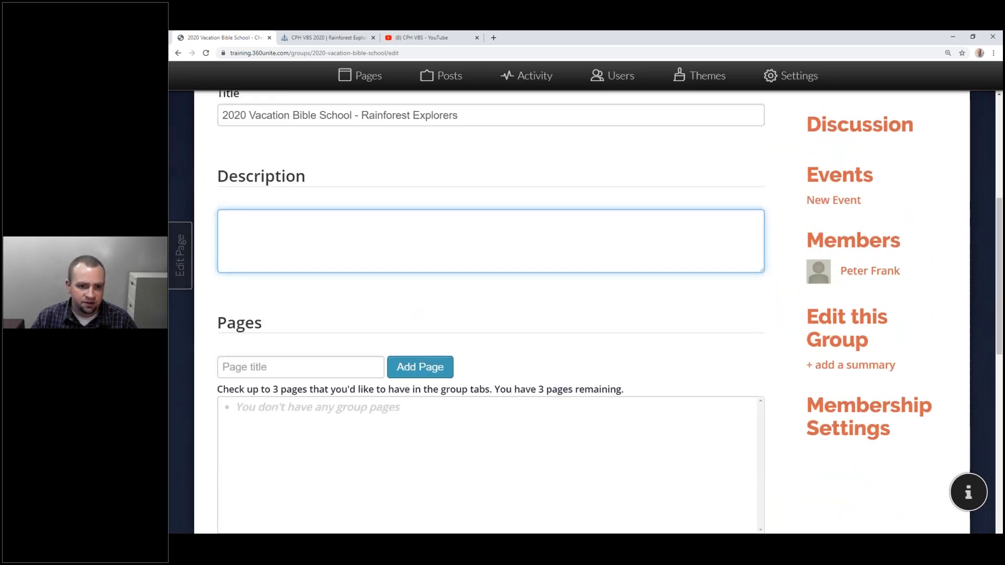
Paste the Rainforest Explorers 'It's easy to get lost.' blurb into Description and enlarge the box.
click(325, 38)
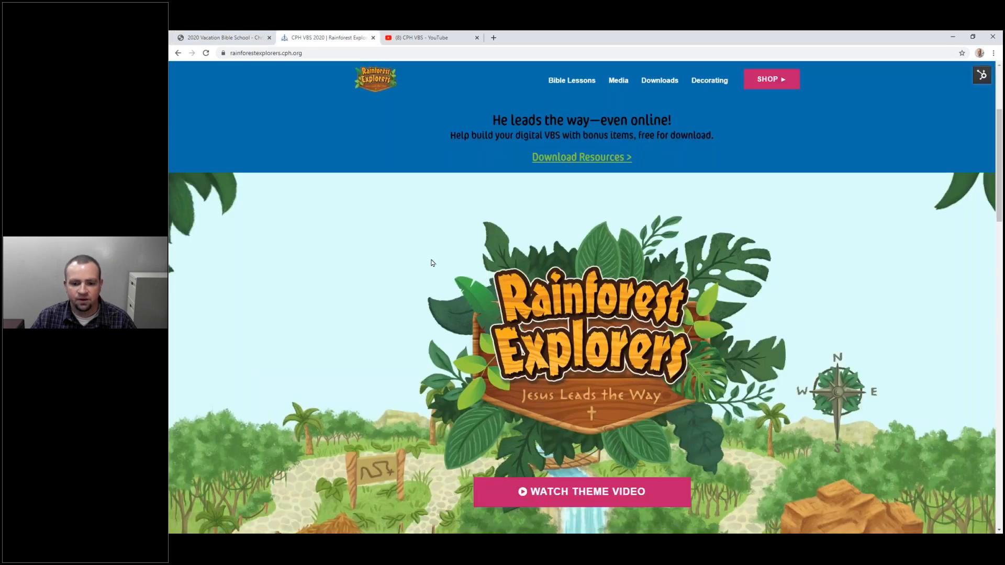
scroll(630, 262, down, 6)
triple_click(637, 390)
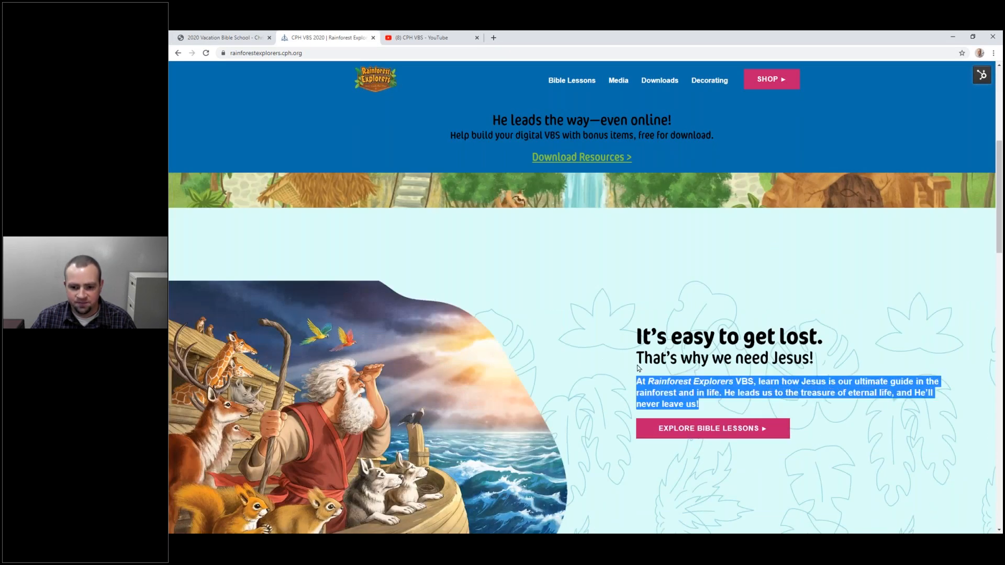
shift+click(637, 326)
key(ctrl+c)
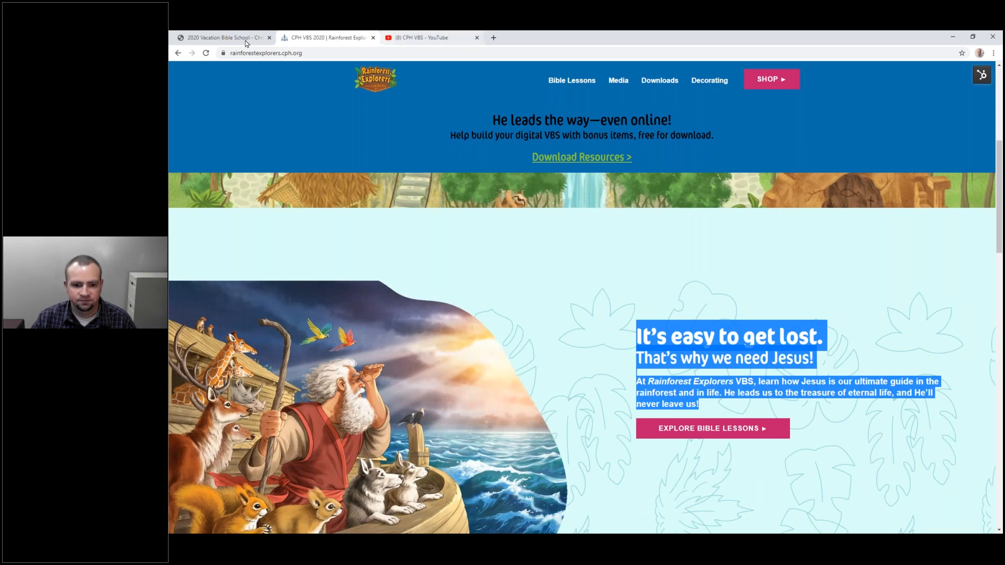
click(245, 43)
click(321, 248)
key(ctrl+v)
drag(763, 270, 769, 343)
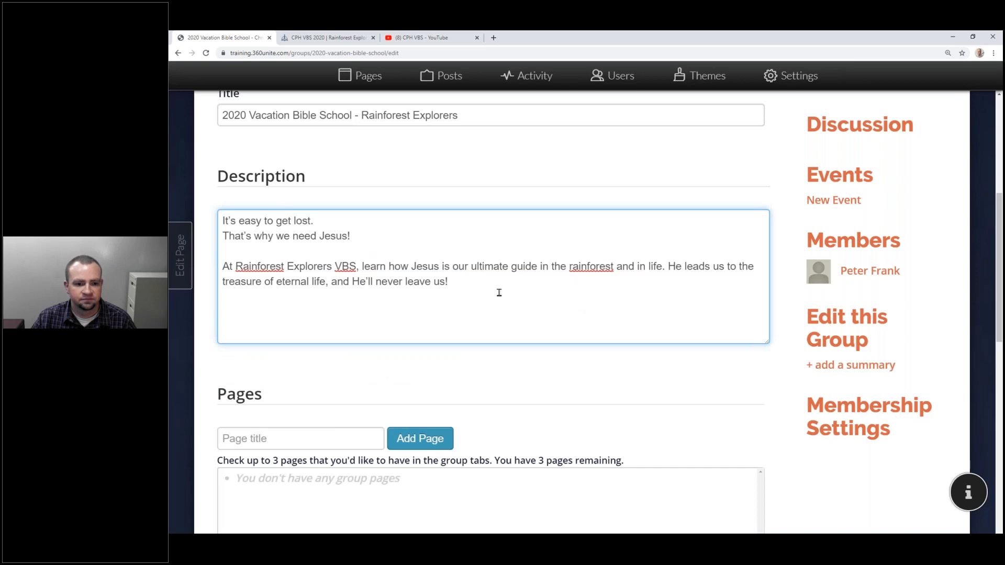
Append 'Join us June 8-12, 2020 as we host our first online VBS!' to the description.
scroll(377, 345, up, 1)
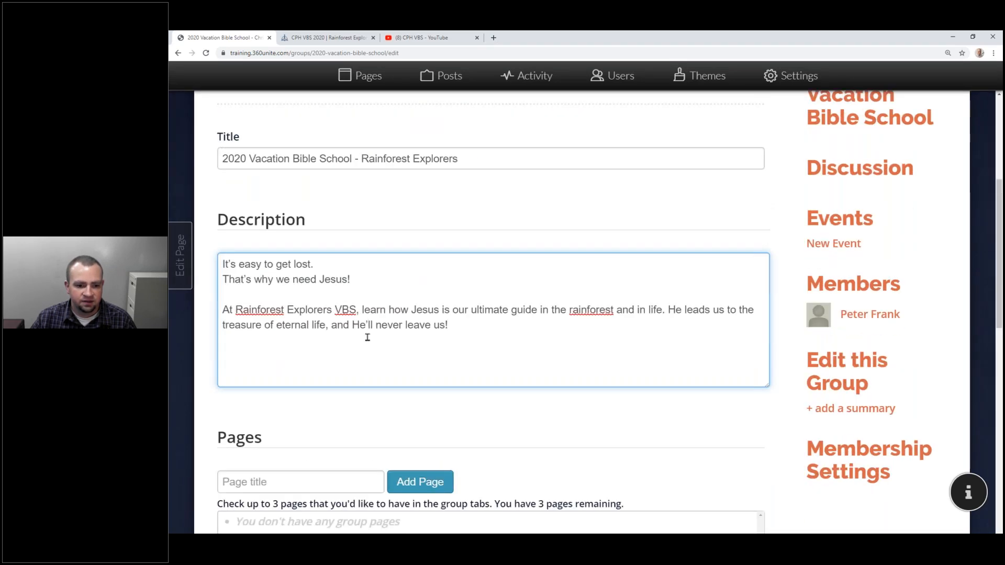
scroll(367, 338, down, 2)
text(Join us Ju)
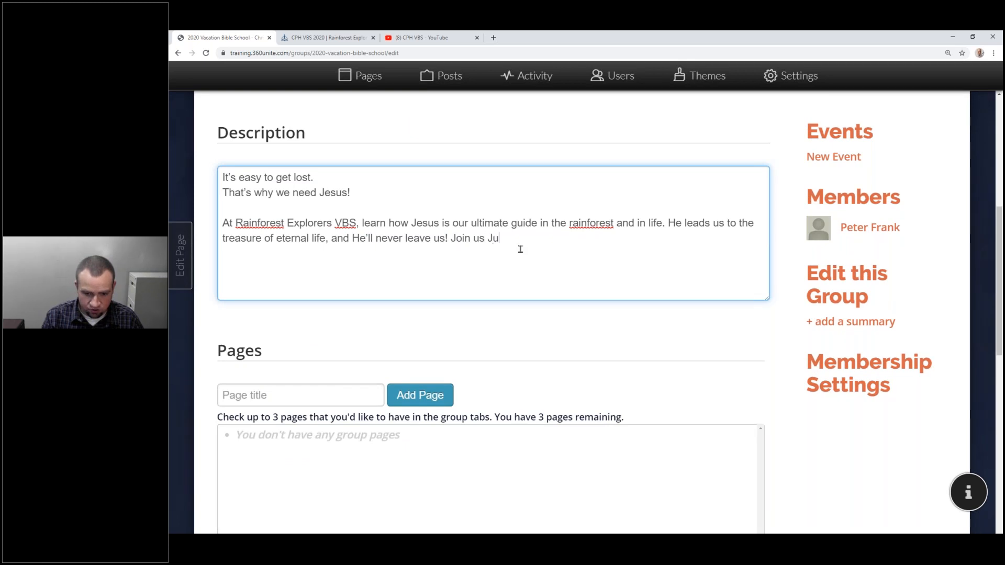
text(ne 8-12,)
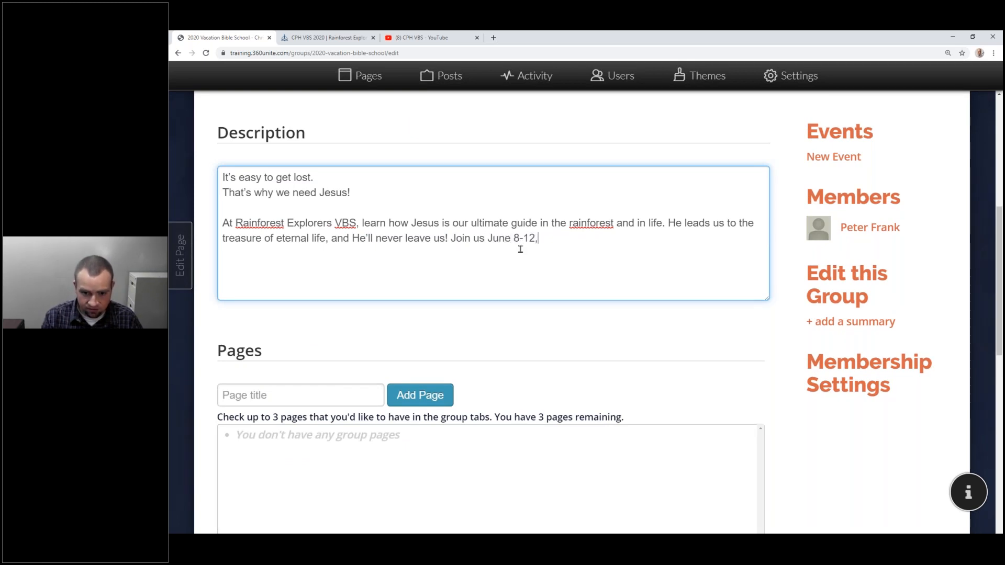
text( 2020 as we host our first online VBS!)
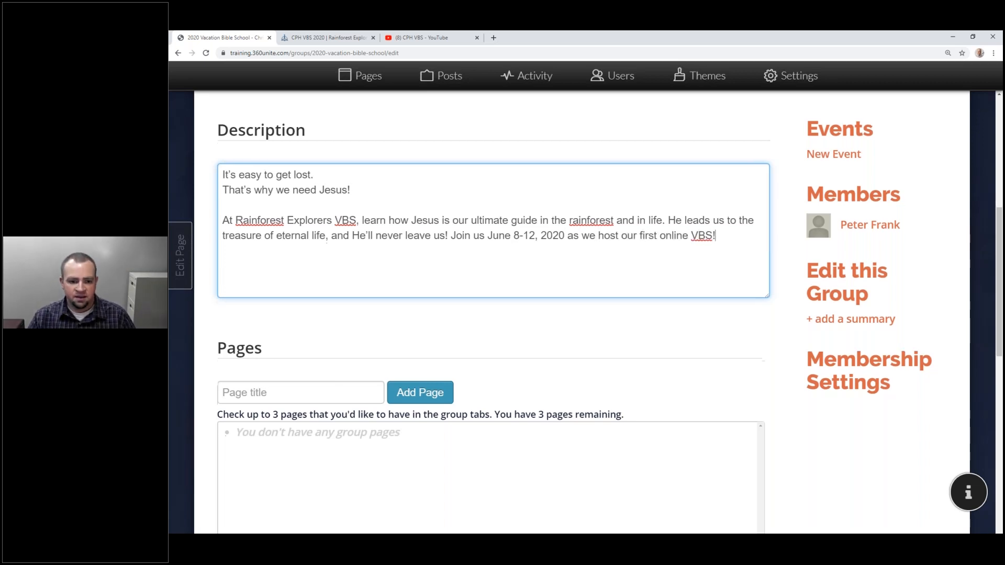
scroll(520, 249, down, 3)
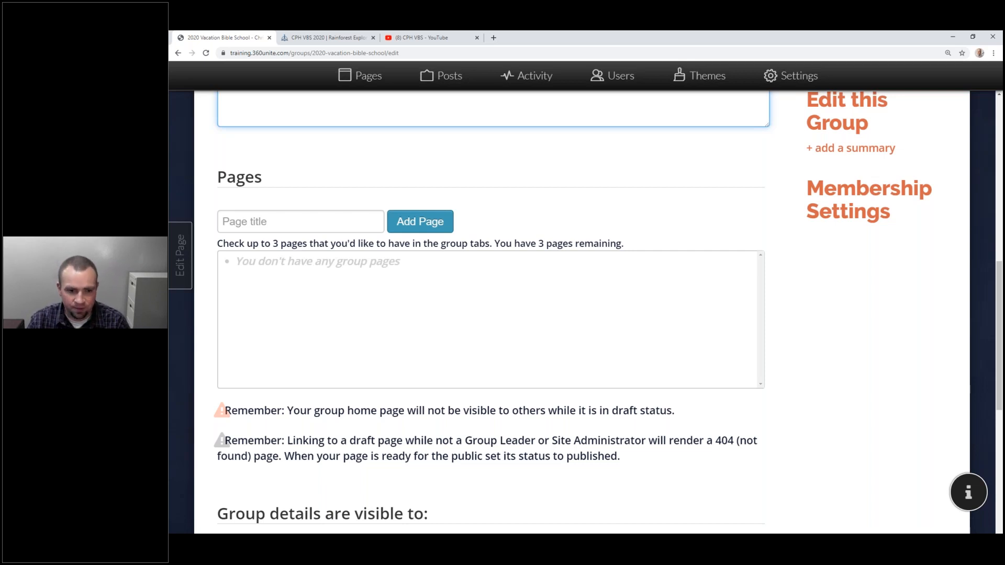
Add three group pages titled Lessons, Music and Downloads.
scroll(507, 248, up, 2)
click(301, 309)
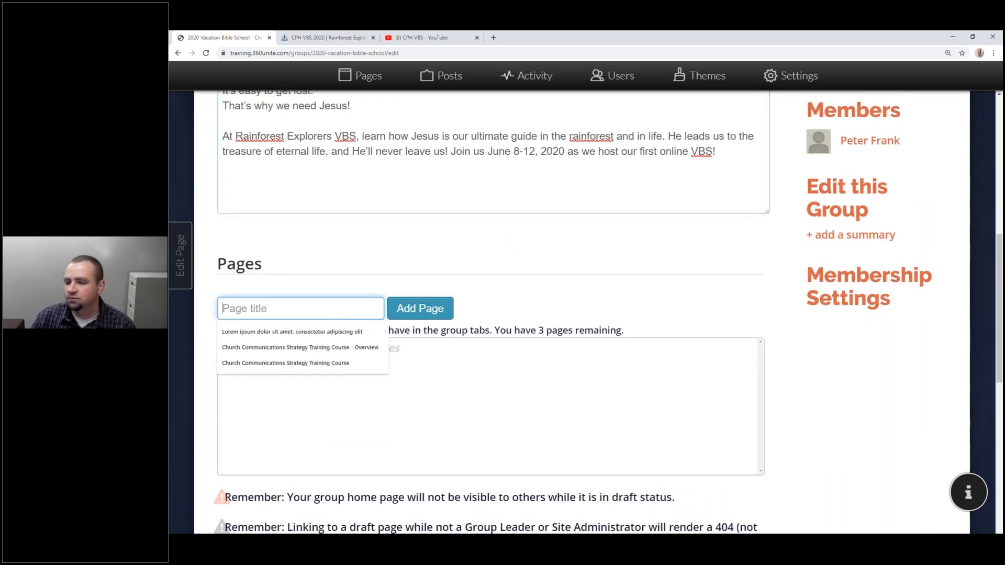
text(Lessons)
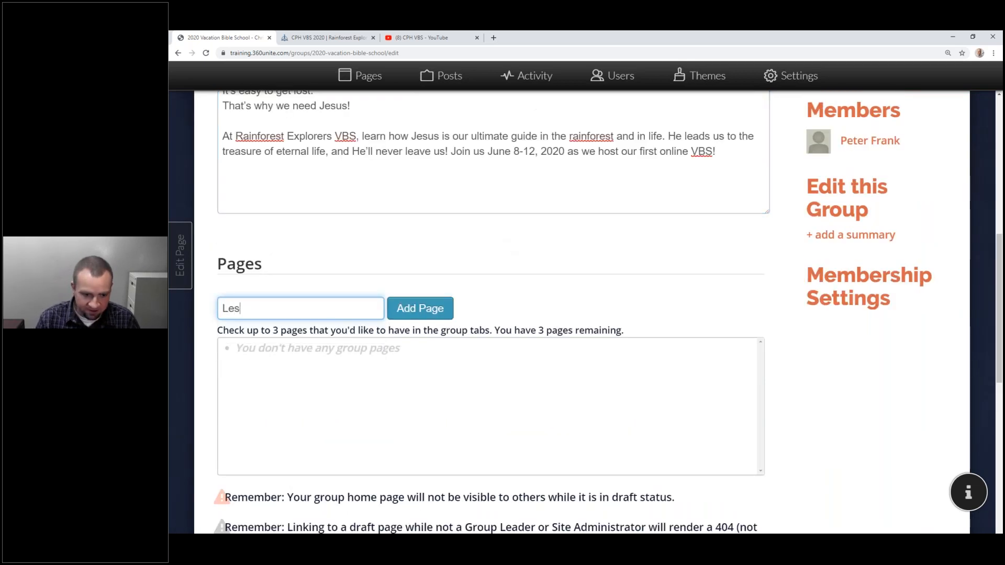
click(434, 310)
click(299, 311)
text(Music)
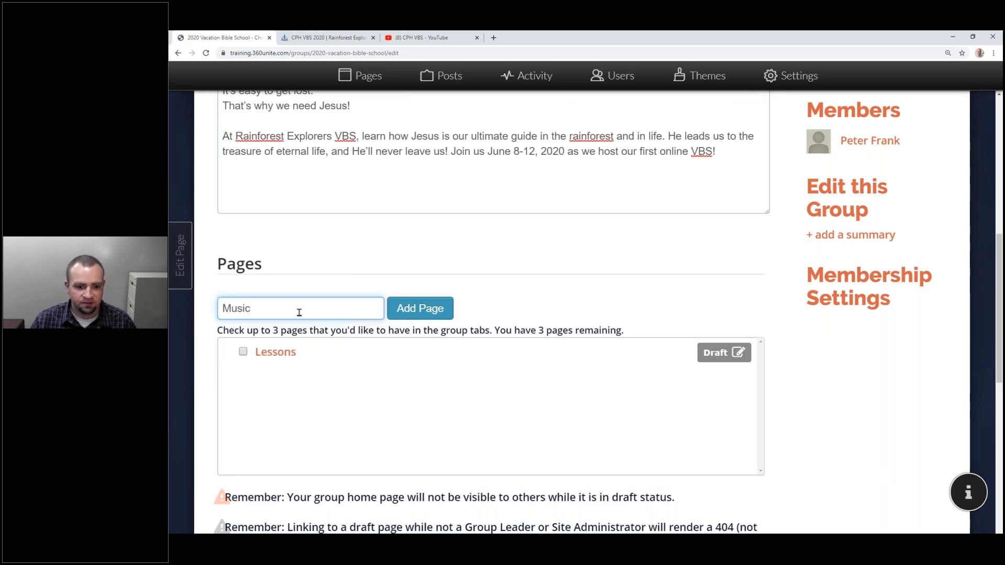
click(409, 314)
click(330, 313)
text(Downloads)
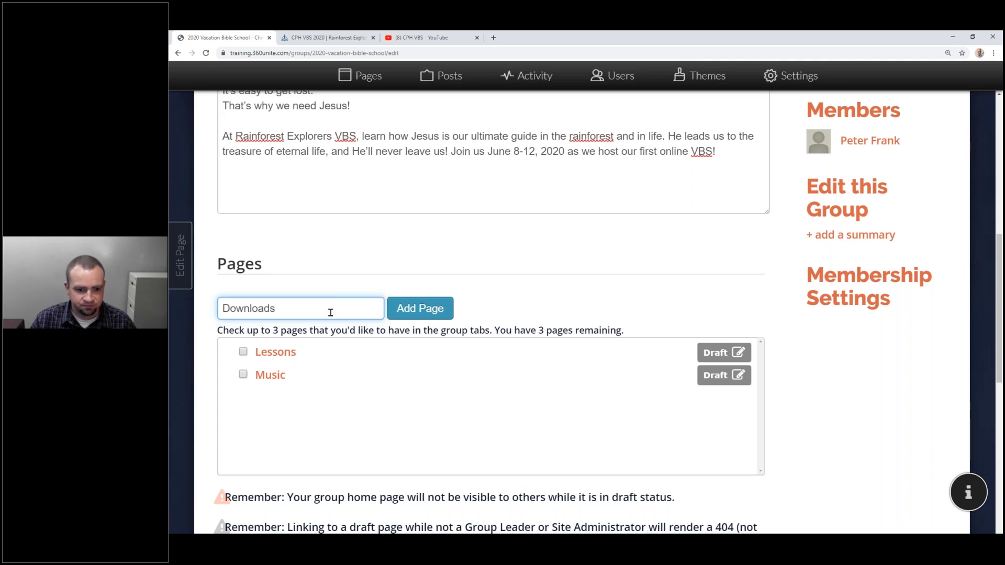
click(442, 314)
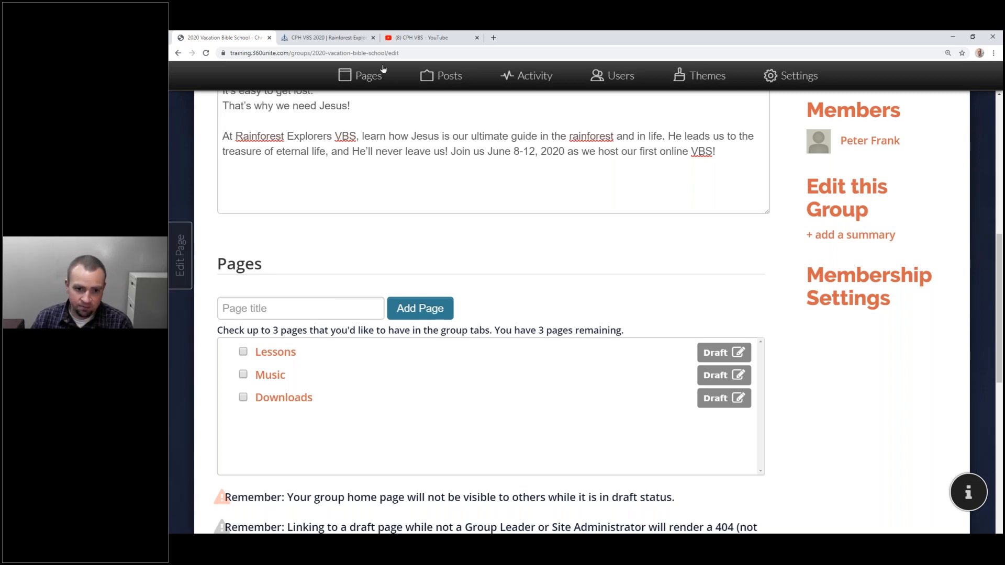
click(366, 74)
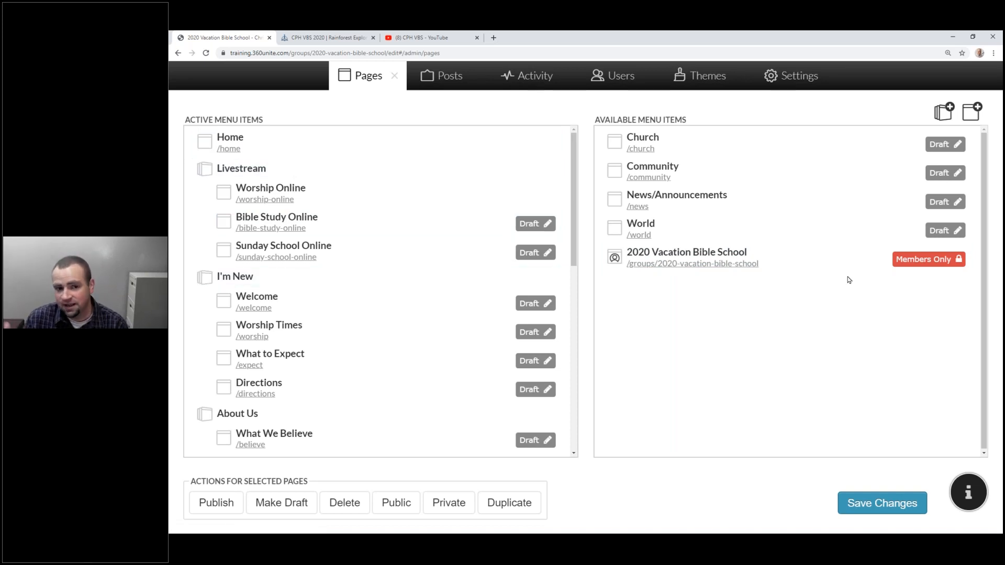
click(393, 78)
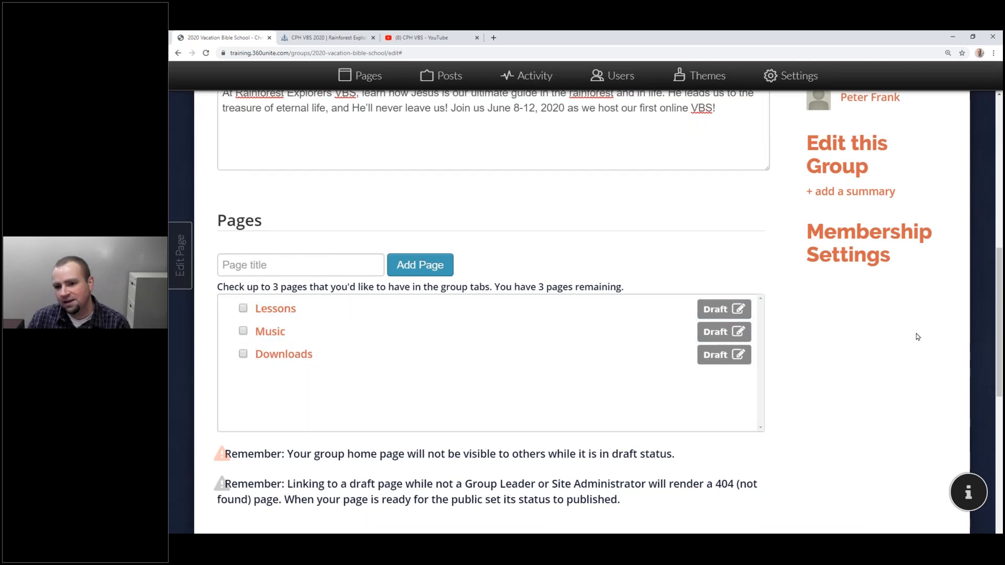
Scroll through the edit page to review the full Rainforest Explorers description.
scroll(918, 337, up, 5)
scroll(871, 285, up, 3)
scroll(879, 139, down, 4)
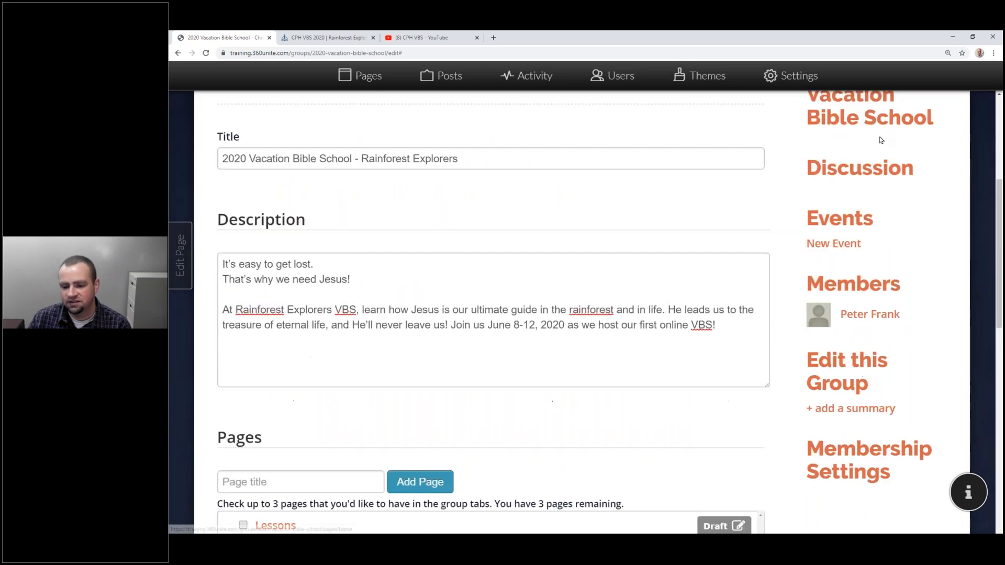
scroll(876, 146, up, 3)
scroll(871, 148, down, 3)
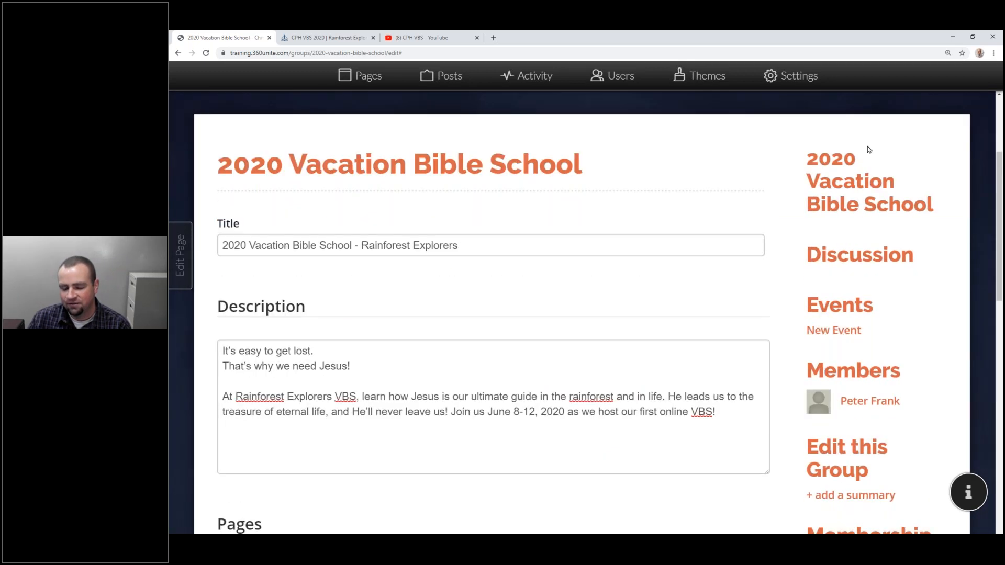
scroll(726, 178, down, 4)
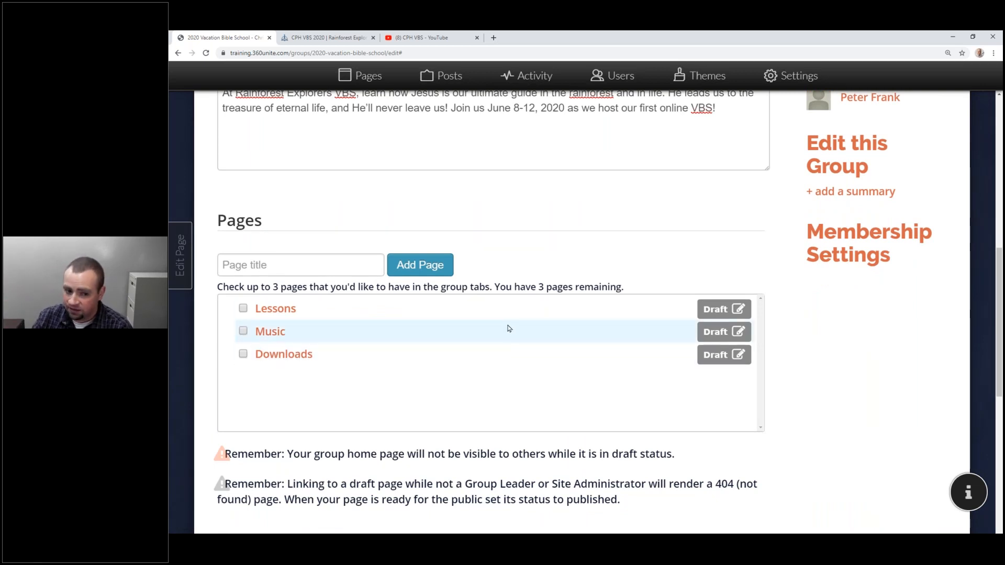
Check Lessons, Music and Downloads as group tab pages, leaving 0 slots remaining.
click(438, 309)
click(427, 313)
click(243, 309)
scroll(245, 312, down, 1)
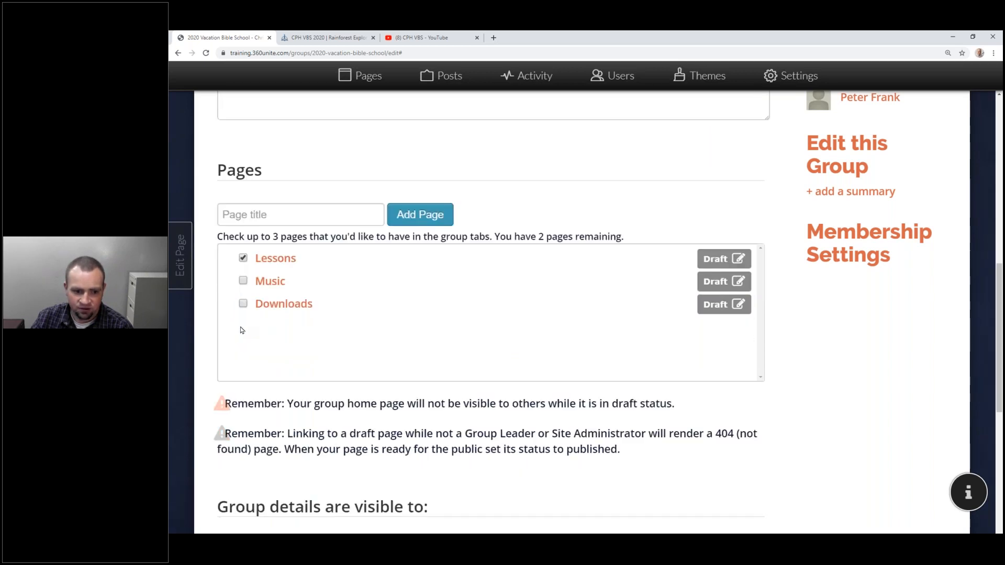
click(243, 281)
scroll(244, 281, down, 1)
click(243, 253)
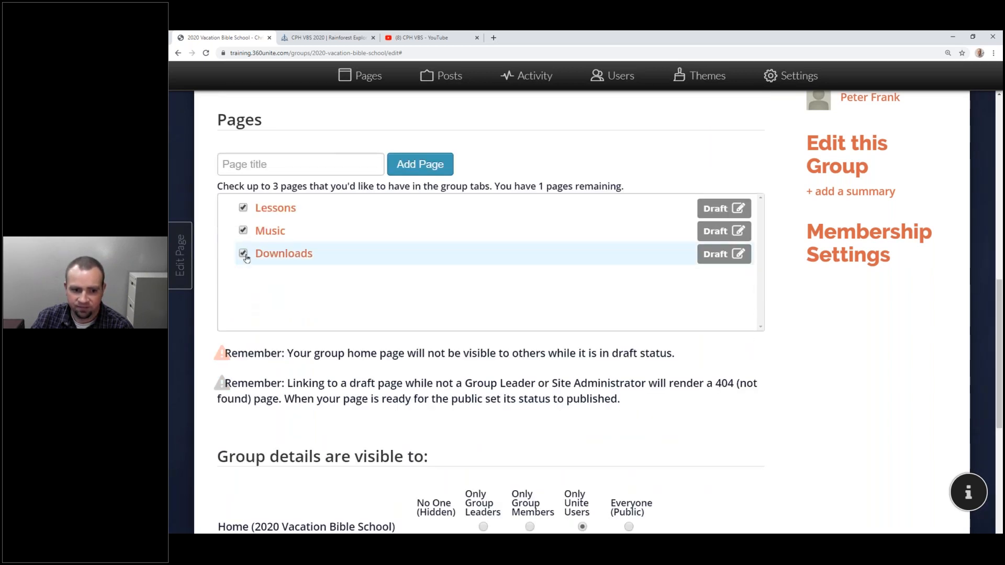
scroll(884, 325, up, 2)
scroll(884, 324, up, 3)
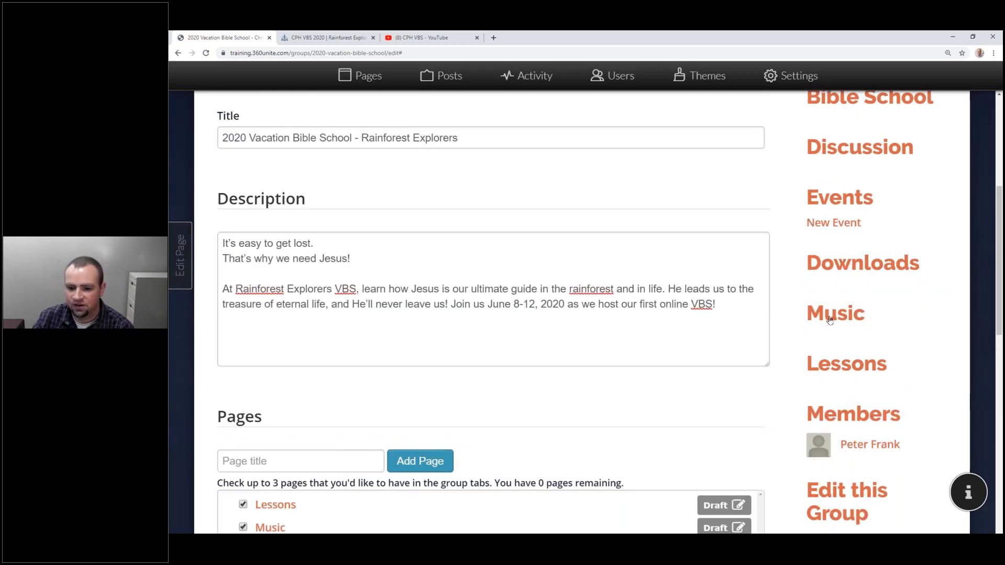
scroll(827, 322, down, 2)
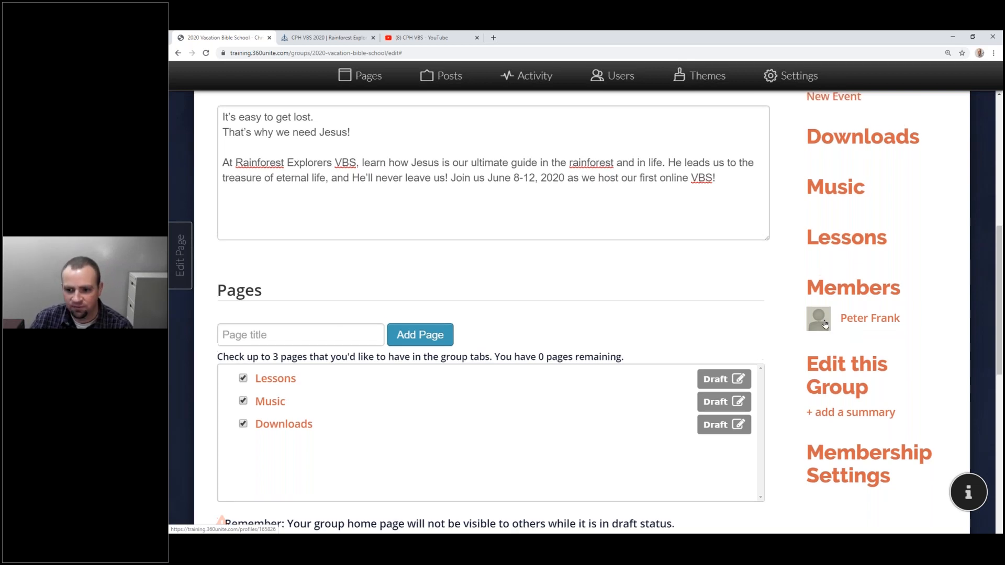
scroll(825, 323, up, 4)
scroll(378, 311, down, 3)
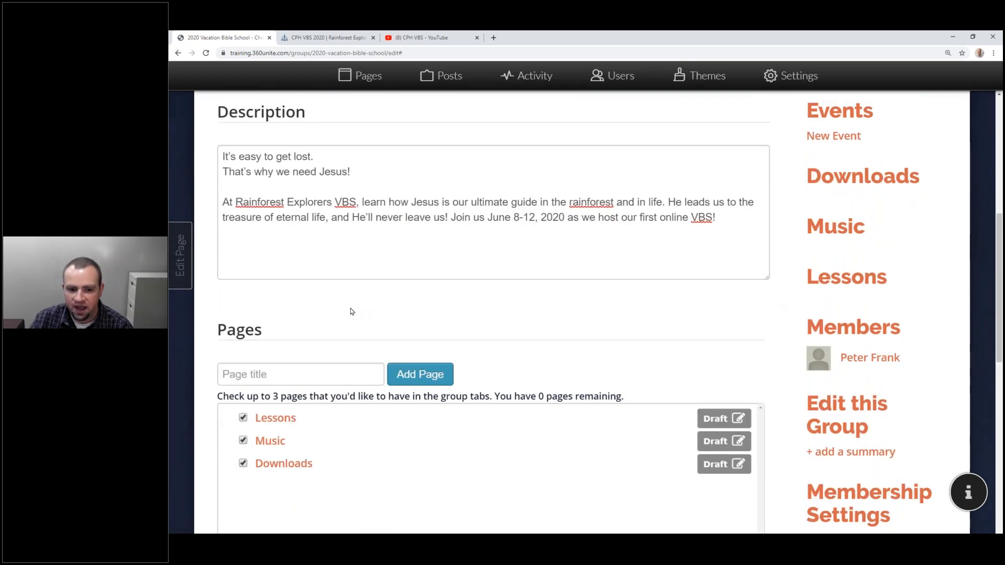
scroll(350, 312, down, 2)
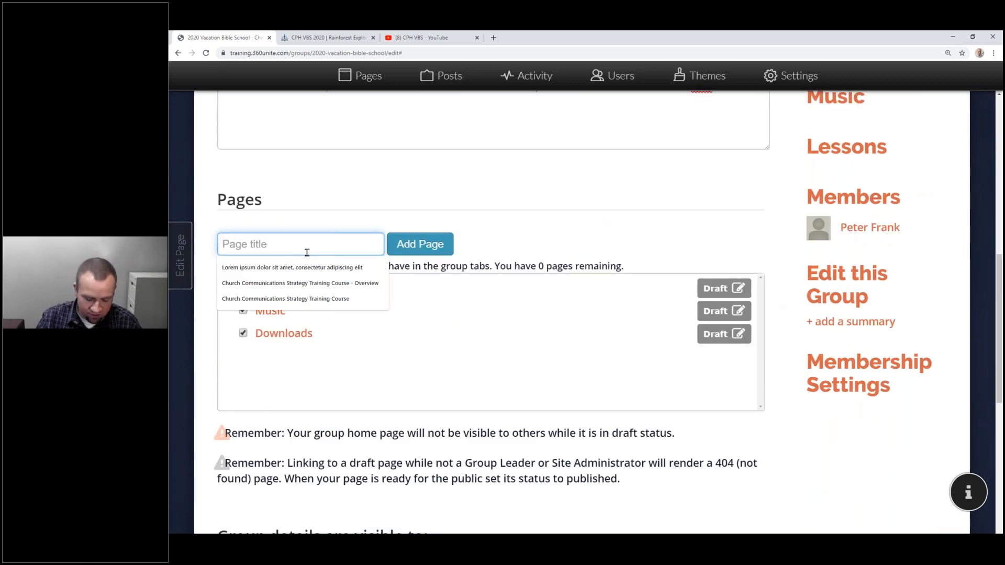
Add a Photos draft page and highlight the note about draft home pages.
text(Photos)
click(436, 251)
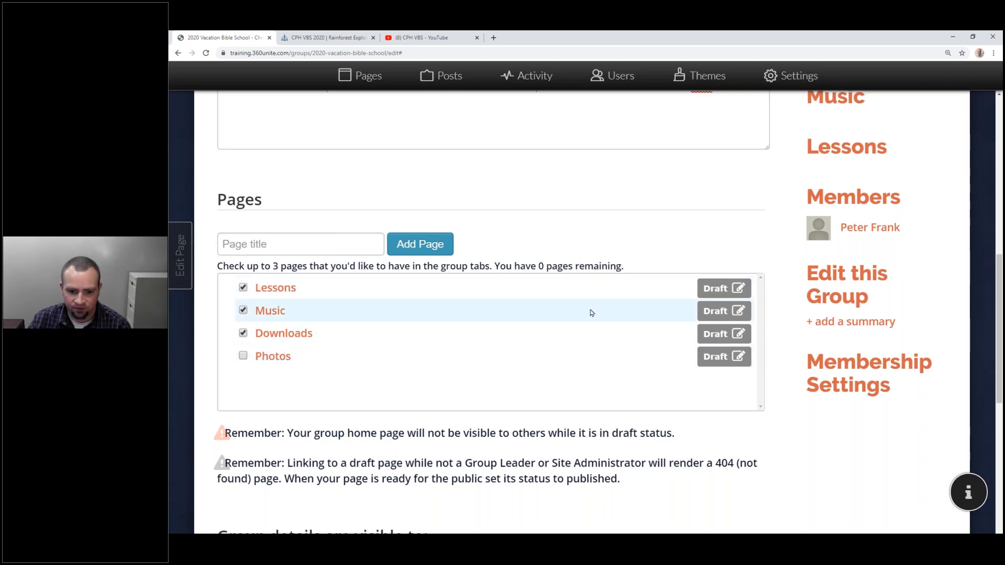
scroll(592, 313, down, 1)
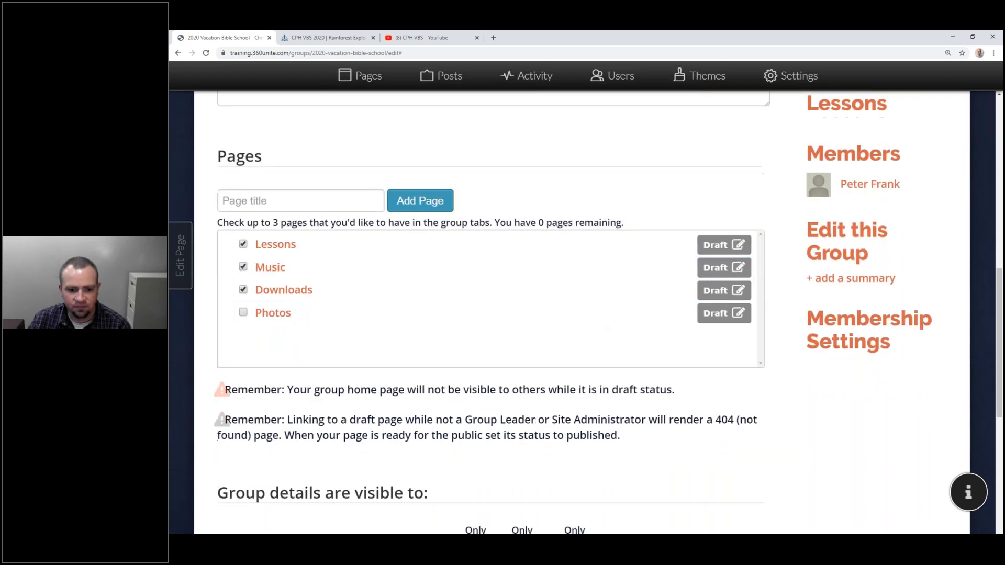
scroll(361, 290, down, 2)
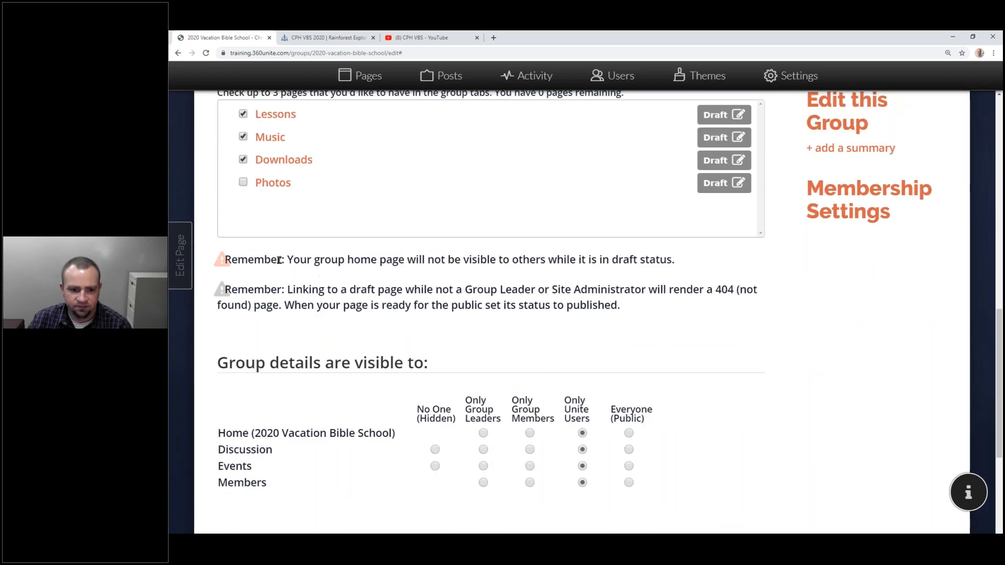
drag(287, 259, 676, 260)
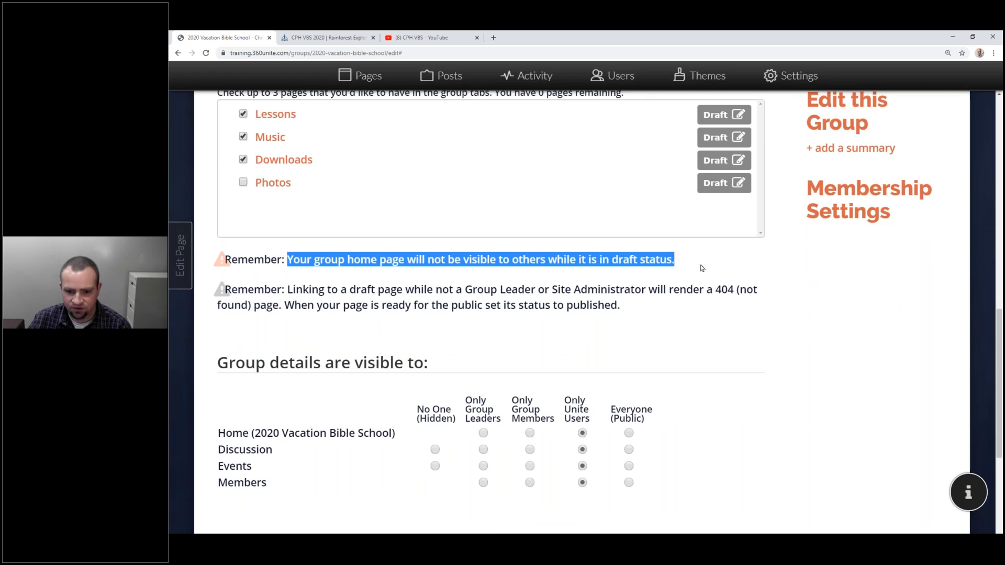
scroll(702, 268, up, 4)
scroll(541, 222, down, 2)
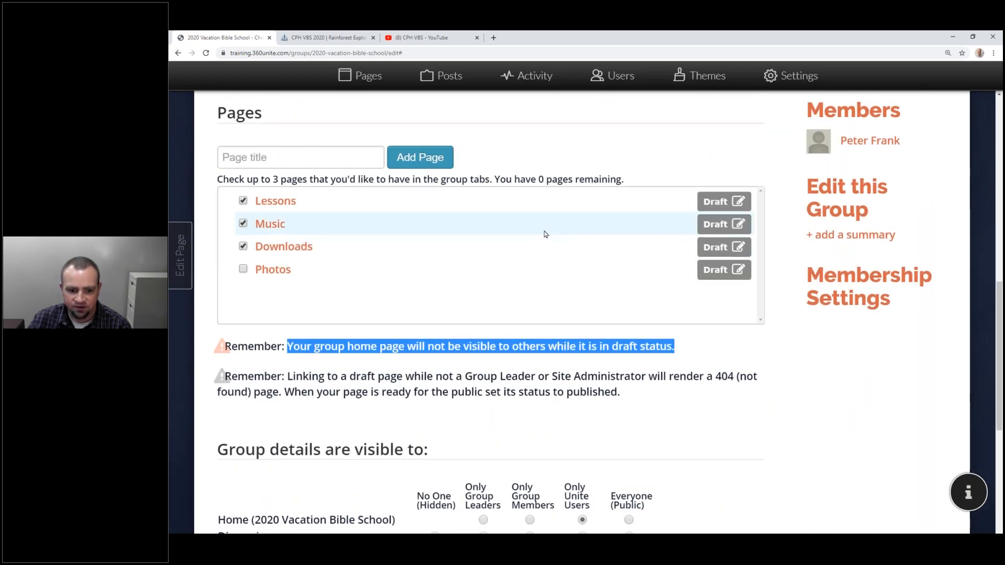
scroll(545, 234, up, 1)
click(293, 419)
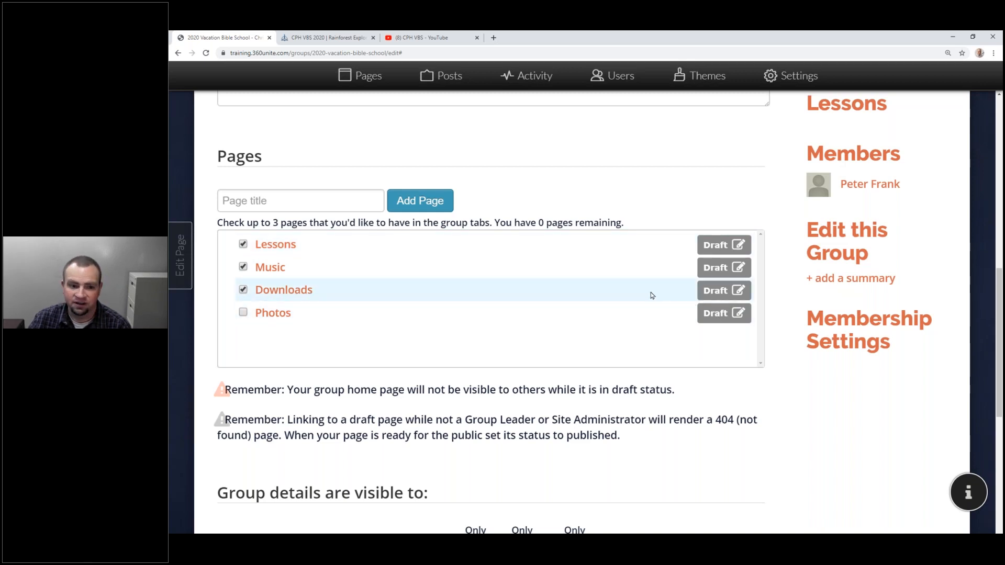
Review visibility for Home, Discussion, Events and Members, set to Only Unite Users.
scroll(644, 298, down, 4)
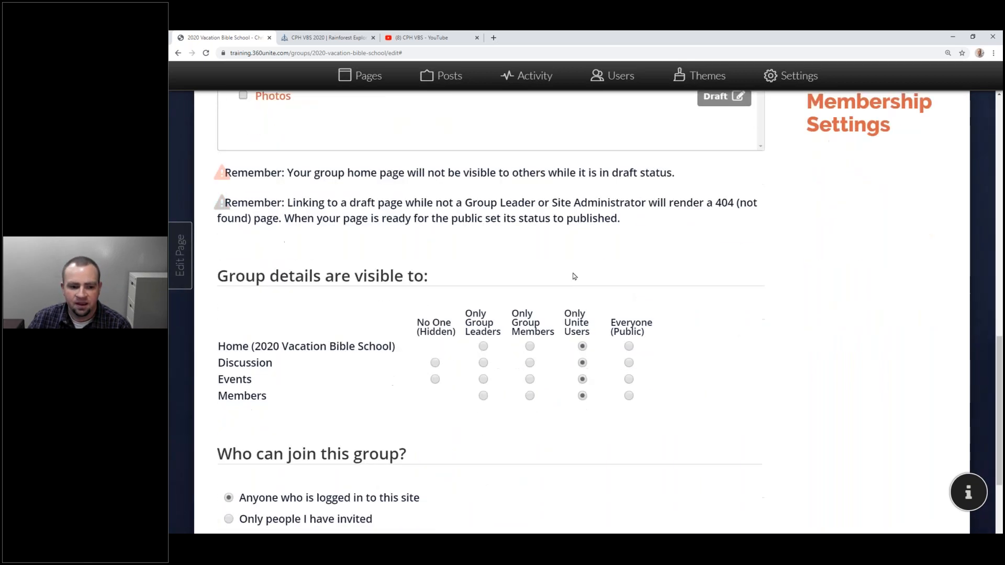
drag(230, 284, 292, 281)
scroll(292, 283, up, 4)
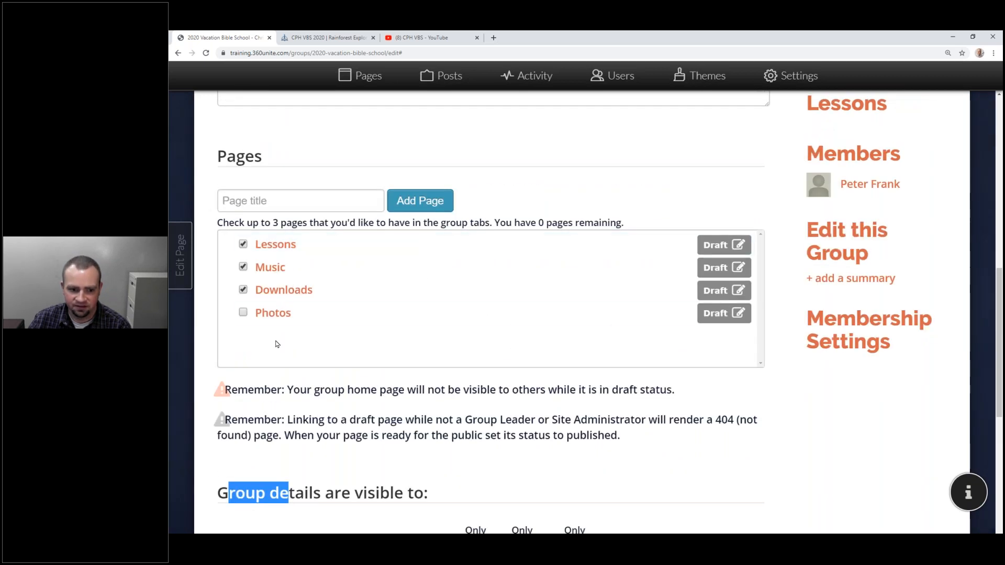
scroll(602, 299, down, 5)
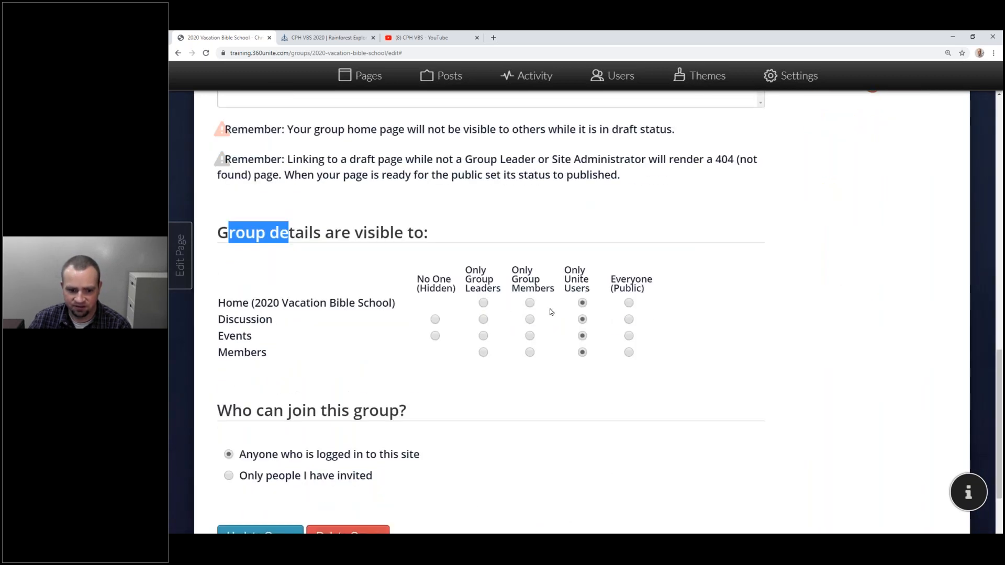
scroll(411, 292, down, 1)
scroll(411, 291, down, 3)
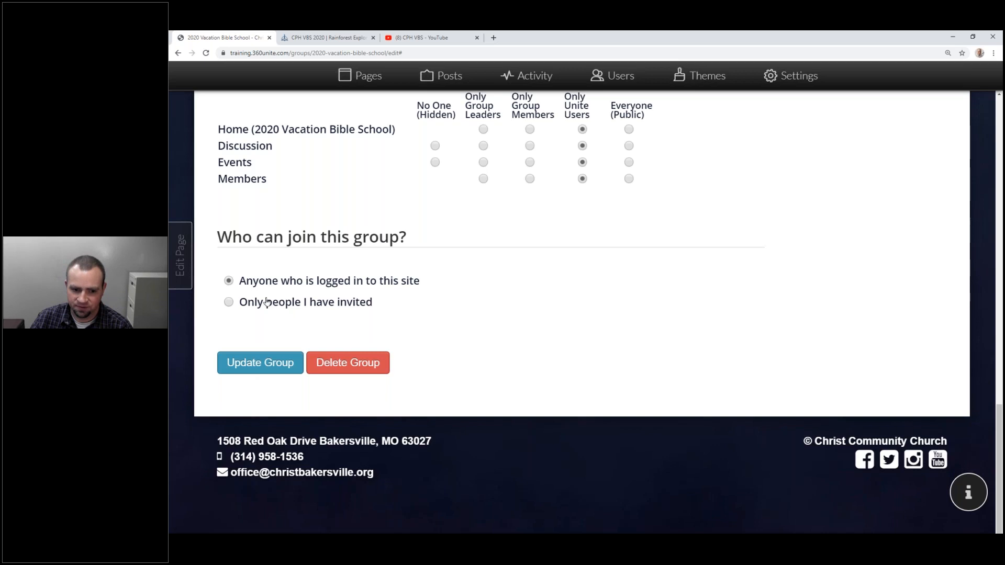
Highlight the who-can-join options, then save the group with Update Group.
drag(281, 302, 285, 281)
click(287, 289)
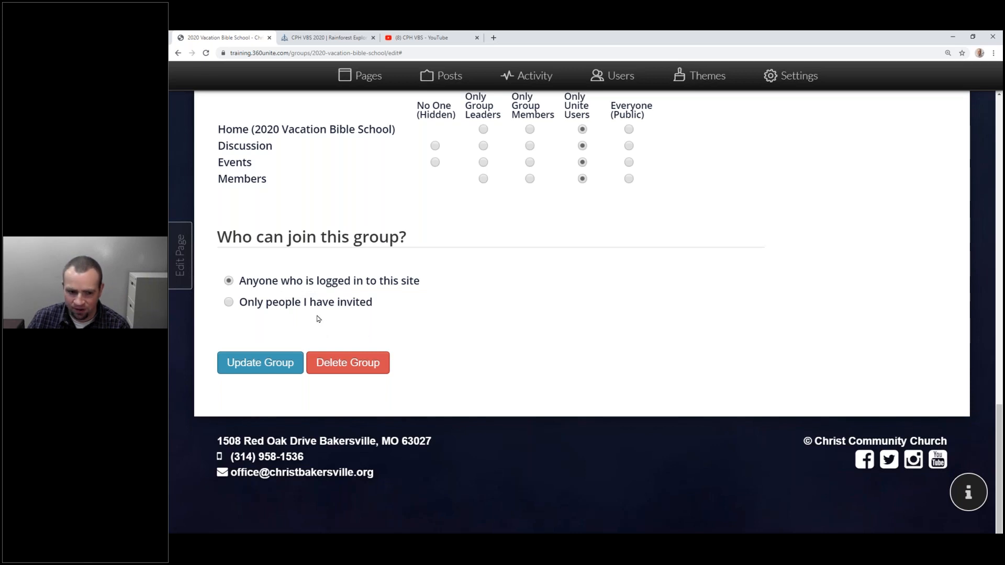
click(257, 364)
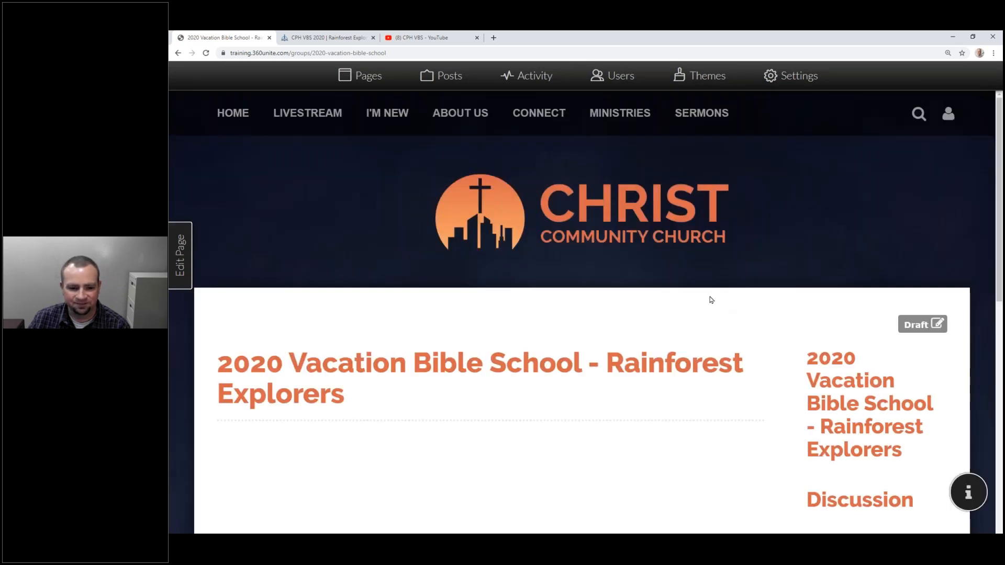
Check the new Downloads, Lessons and Music tabs, then reopen the group's edit page.
scroll(685, 298, down, 4)
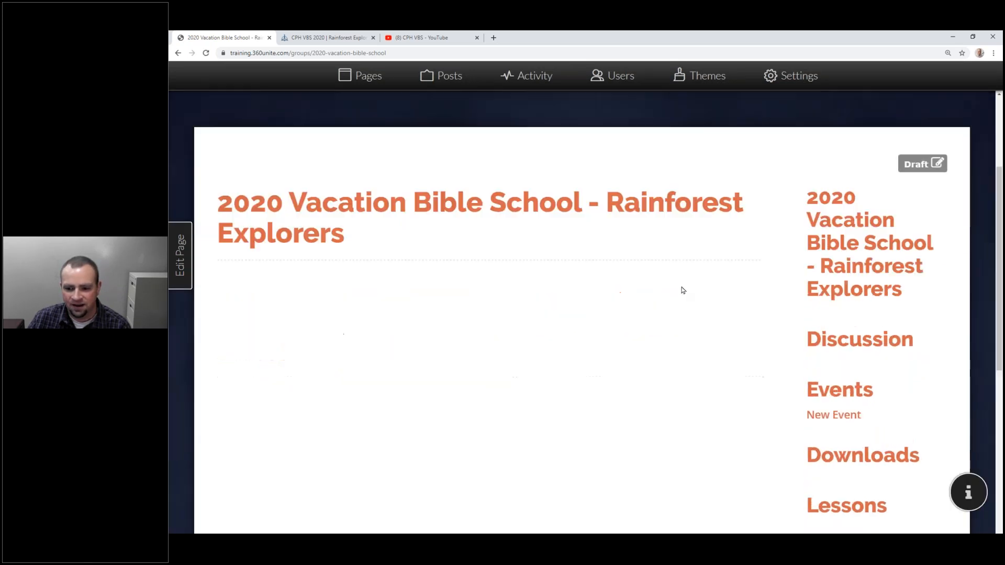
scroll(632, 227, down, 5)
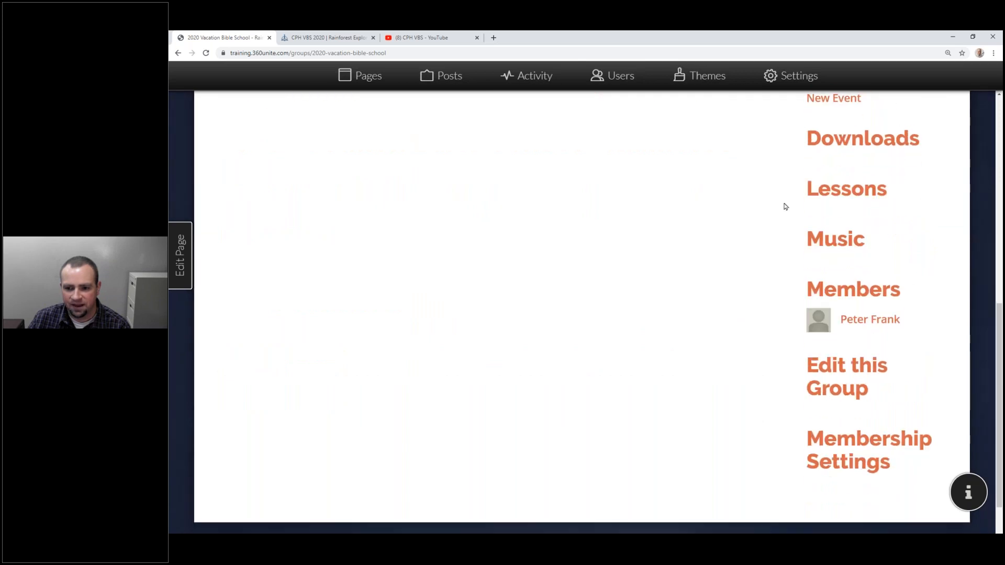
scroll(838, 355, up, 4)
scroll(835, 346, down, 5)
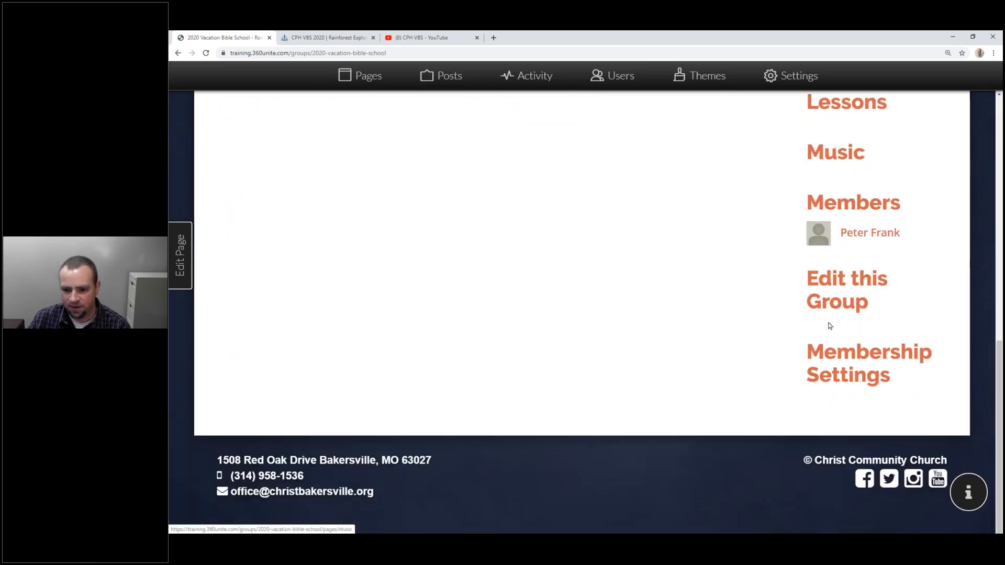
click(832, 304)
scroll(730, 265, down, 5)
Make the group's Home and Events sections visible to Everyone.
scroll(719, 267, down, 8)
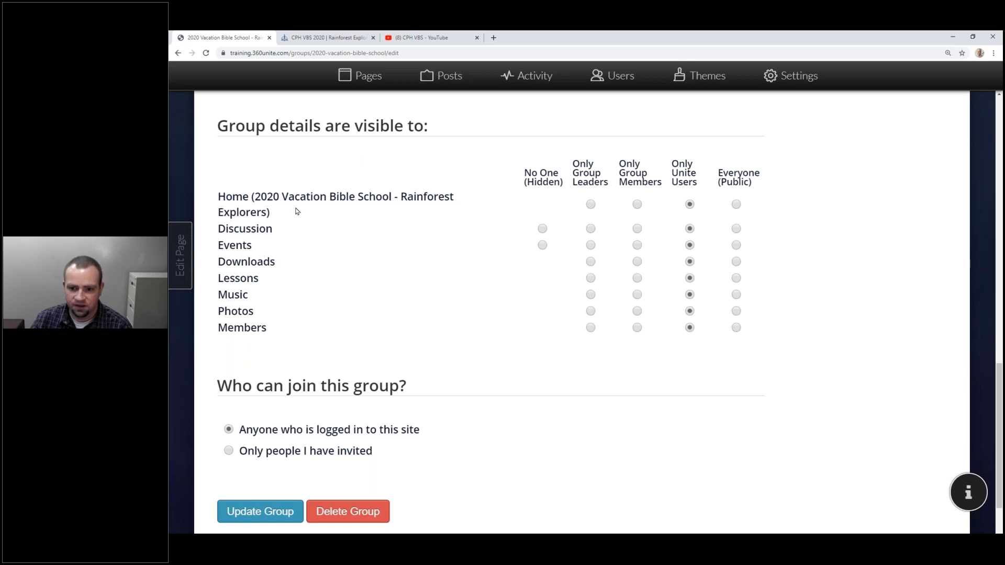
click(736, 205)
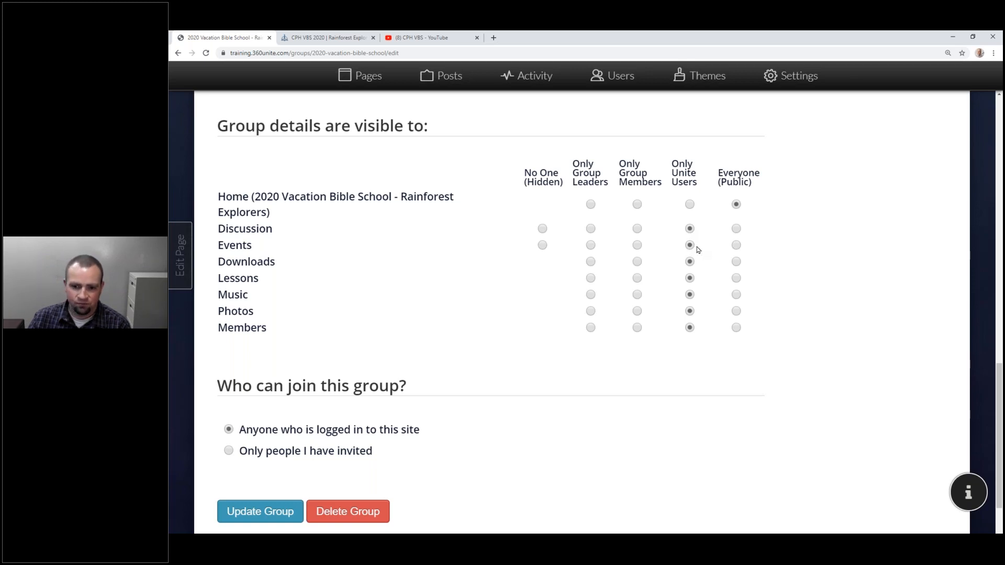
click(736, 246)
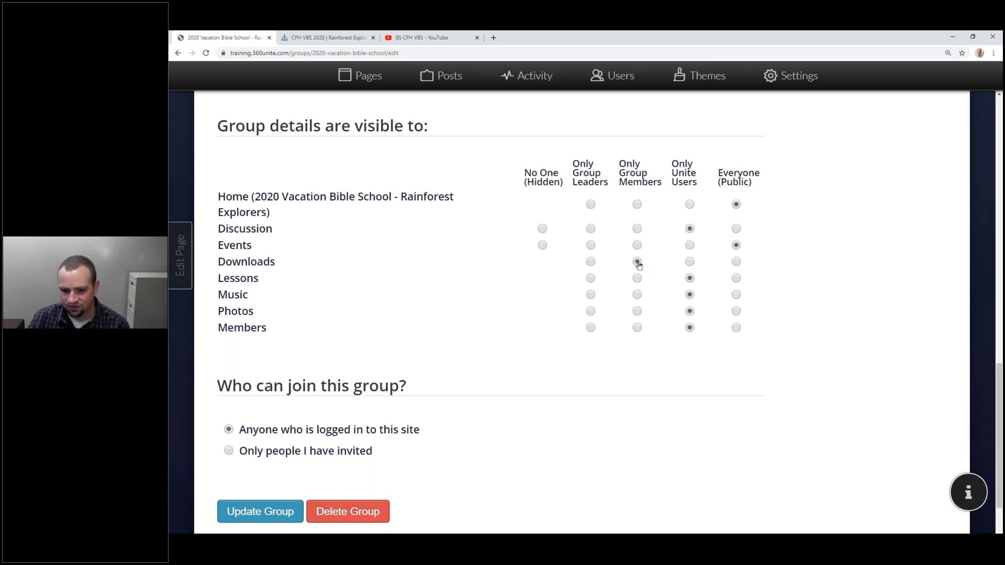
Limit Lessons and Music to group members, and Photos and Members to group leaders only.
click(637, 279)
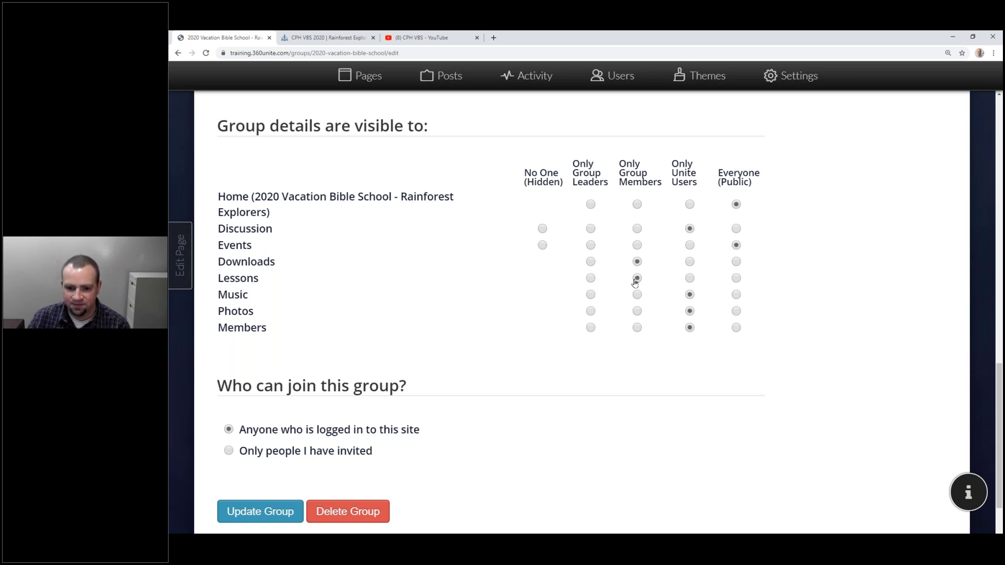
click(637, 295)
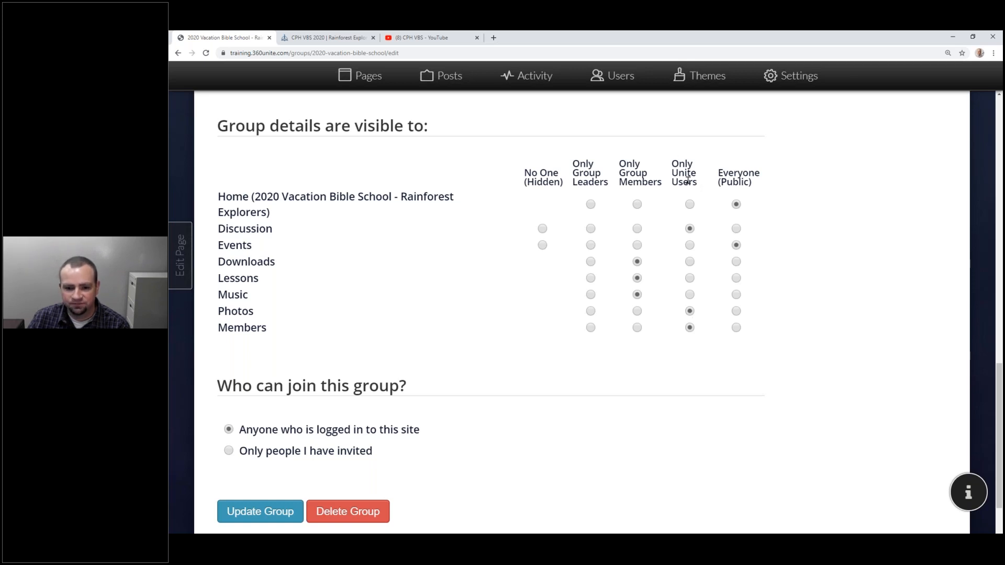
click(635, 312)
click(591, 312)
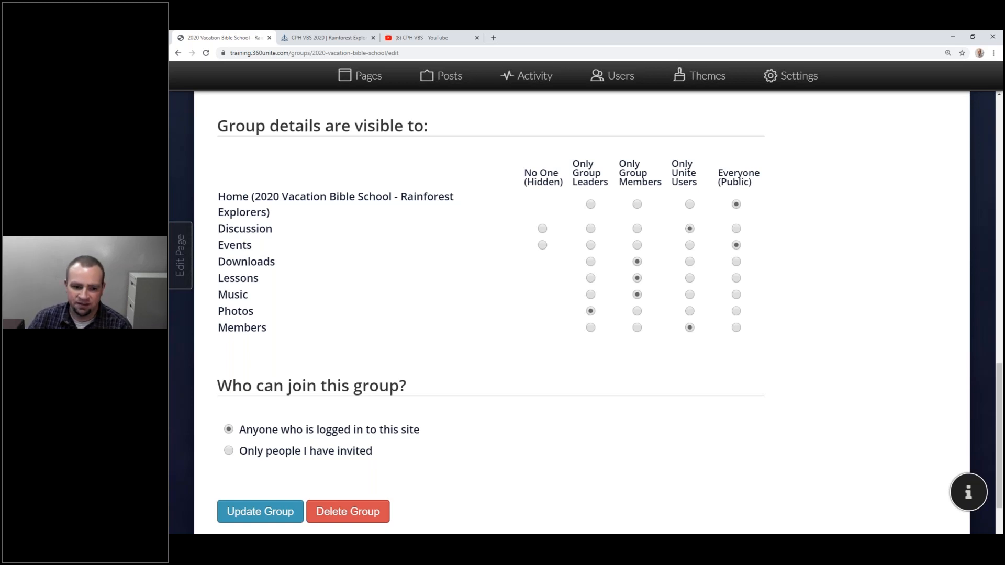
click(591, 328)
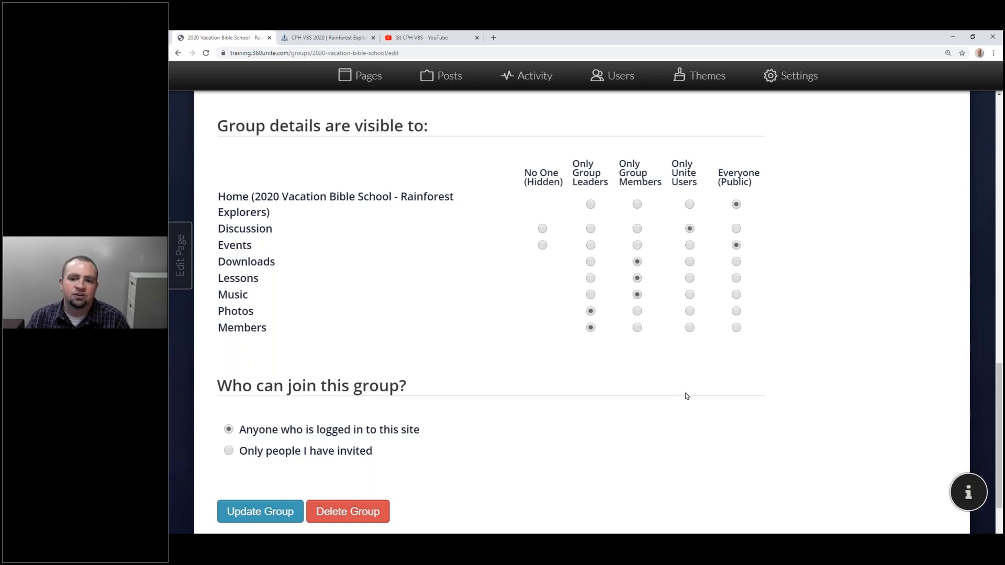
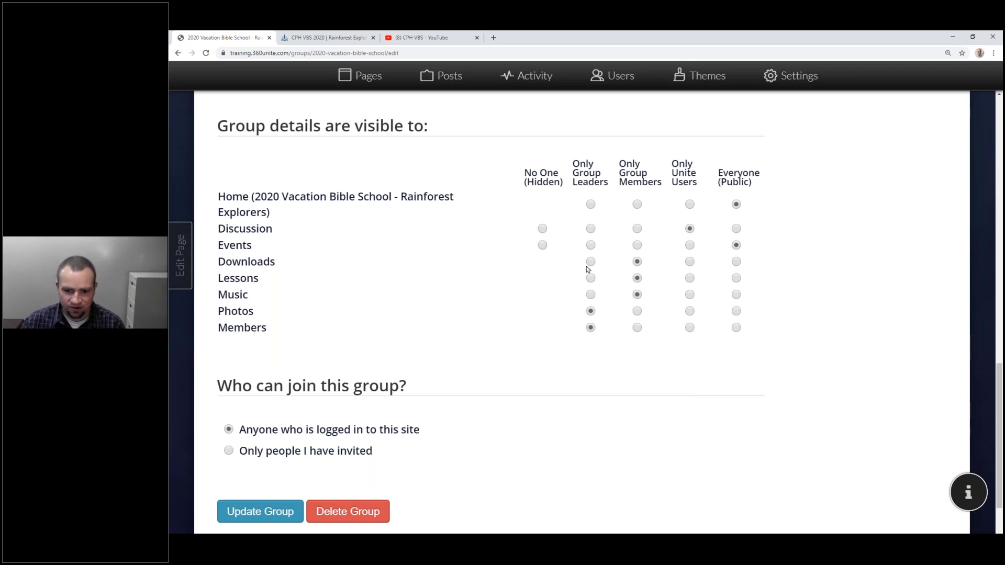
Save the group's section visibility settings with Update Group.
scroll(594, 262, up, 6)
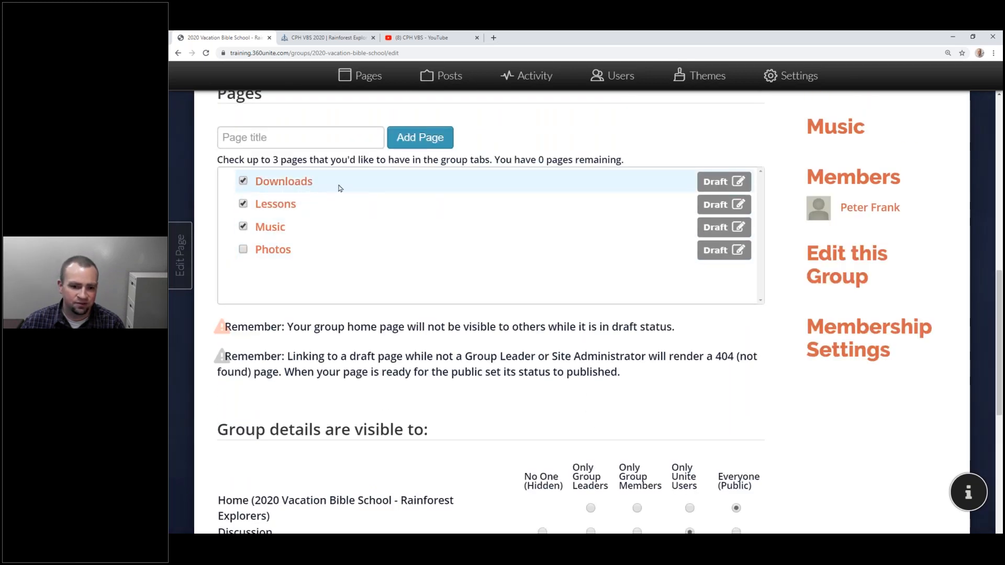
scroll(334, 188, down, 4)
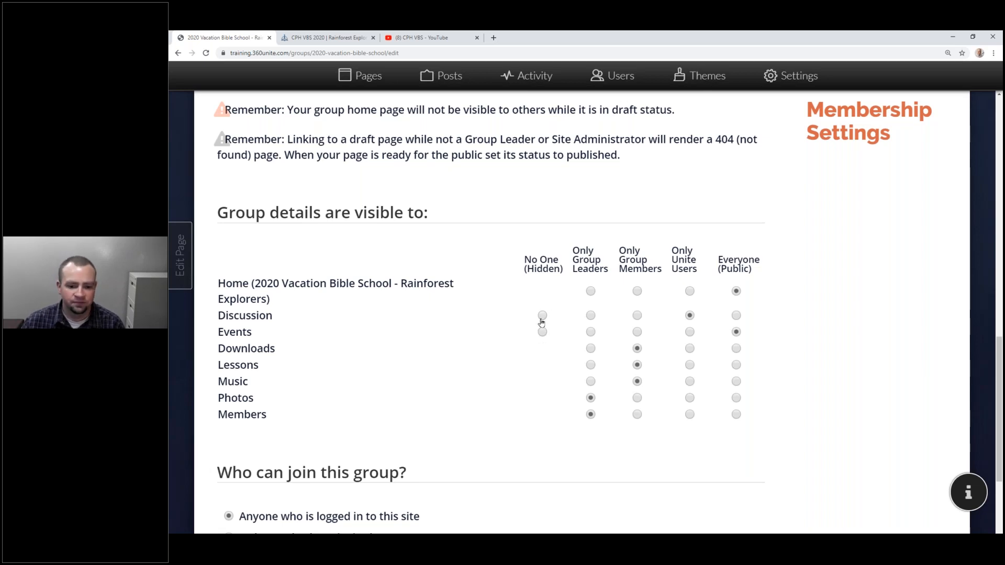
scroll(542, 322, down, 3)
click(258, 423)
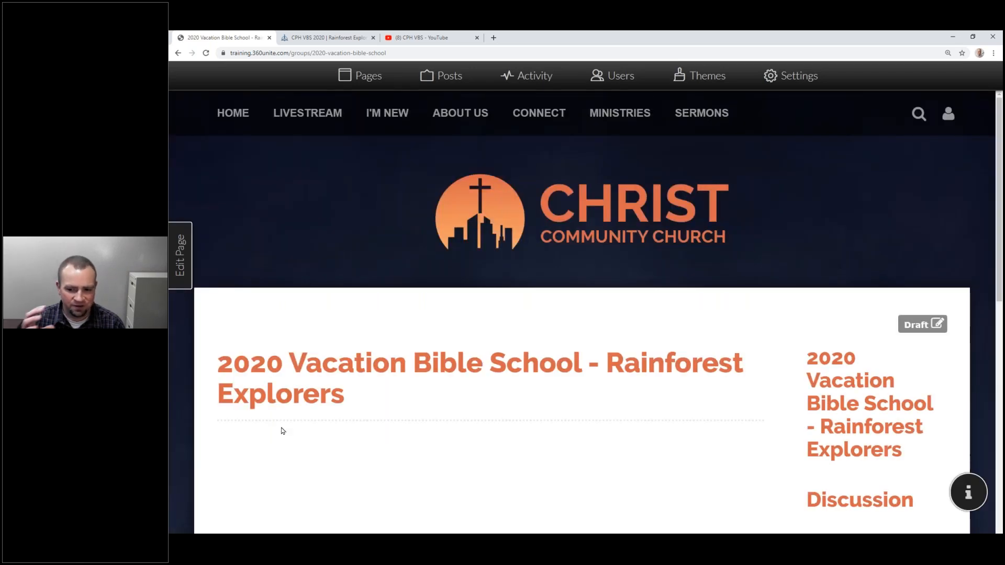
Open the Settings panel for the group's Home page.
scroll(340, 325, down, 3)
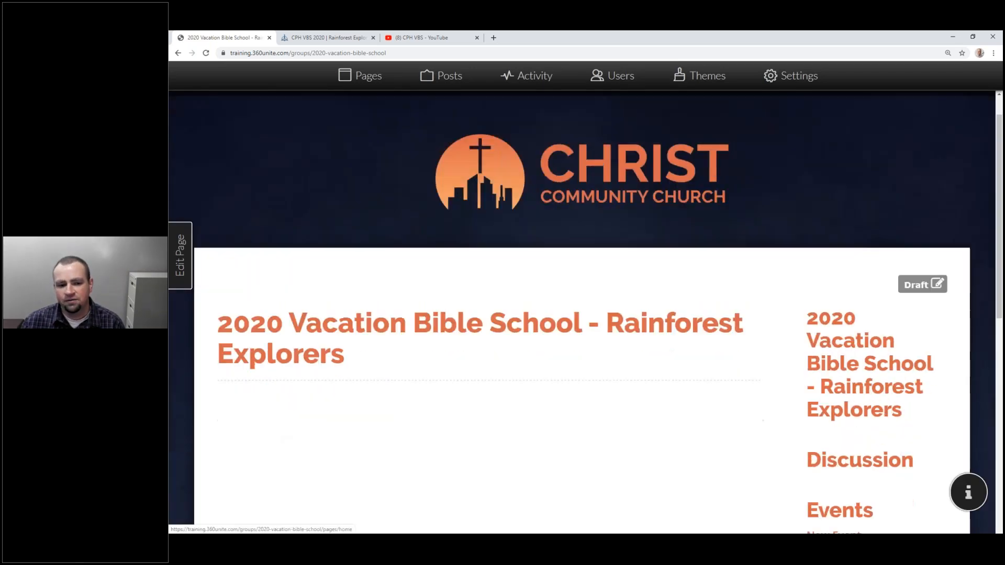
click(180, 255)
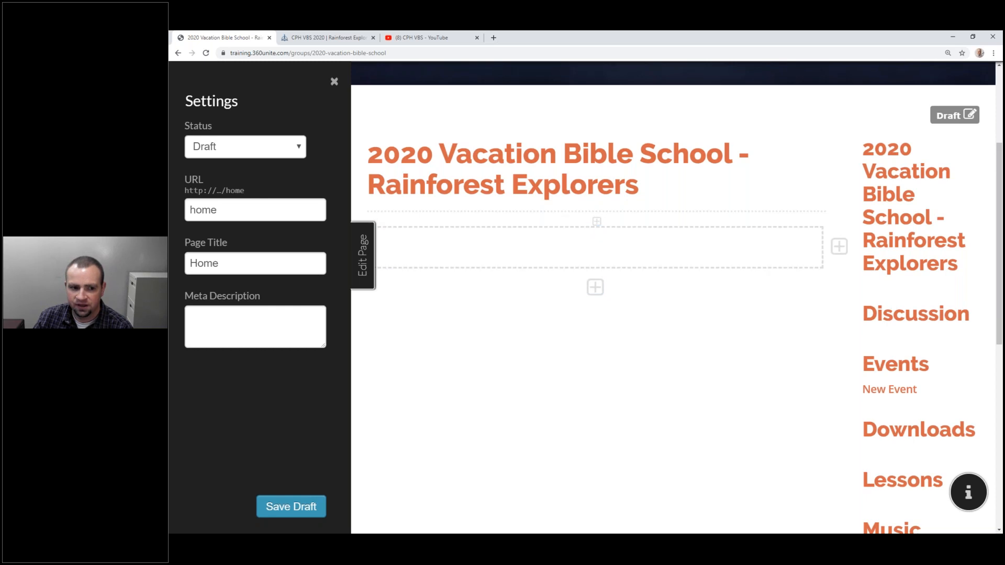
Set the page status to Published and replace the title Home with the page heading.
click(261, 144)
click(251, 176)
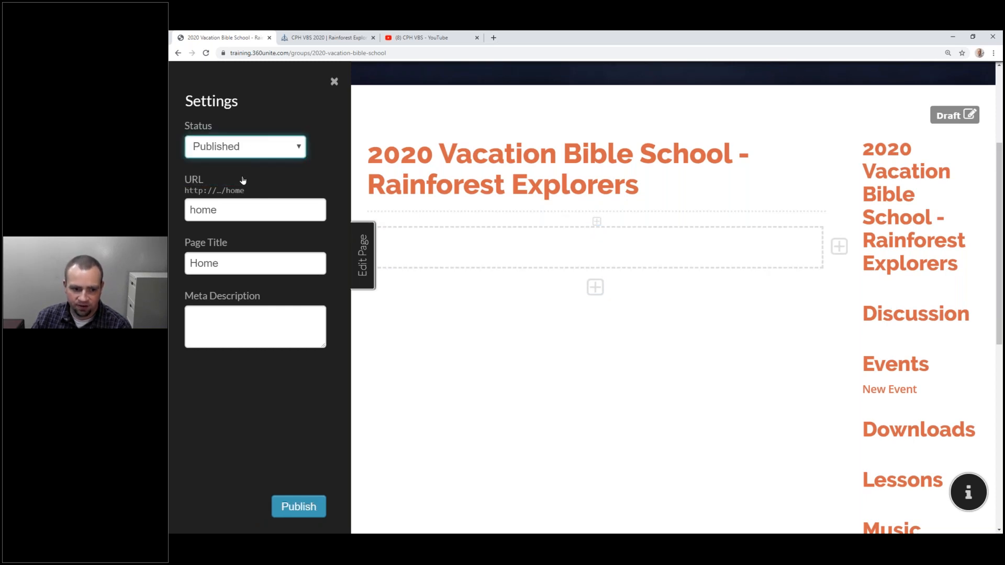
double_click(234, 254)
drag(636, 190, 370, 157)
key(ctrl+c)
double_click(290, 257)
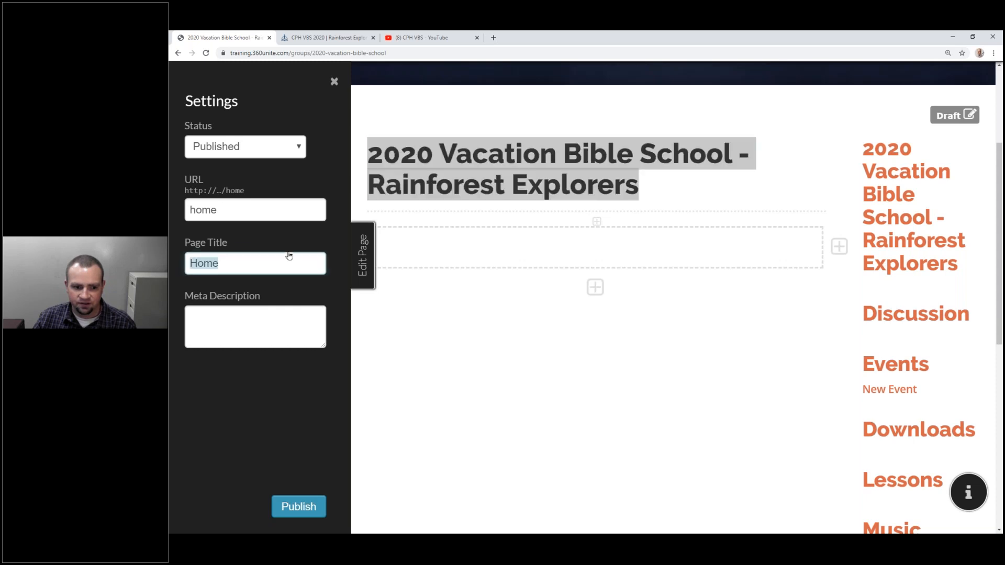
key(ctrl+v)
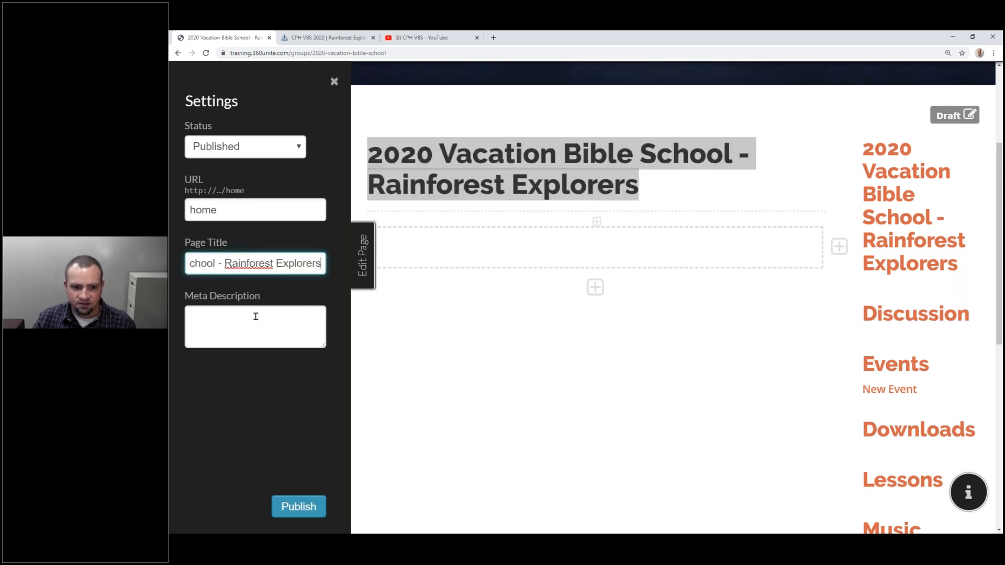
Fill the meta description with the VBS paragraph, adding 'Join us June 8-12 for our first online VBS!'.
click(357, 37)
key(ctrl+c)
click(255, 38)
click(239, 333)
key(ctrl+v)
drag(324, 346, 333, 486)
drag(325, 339, 190, 315)
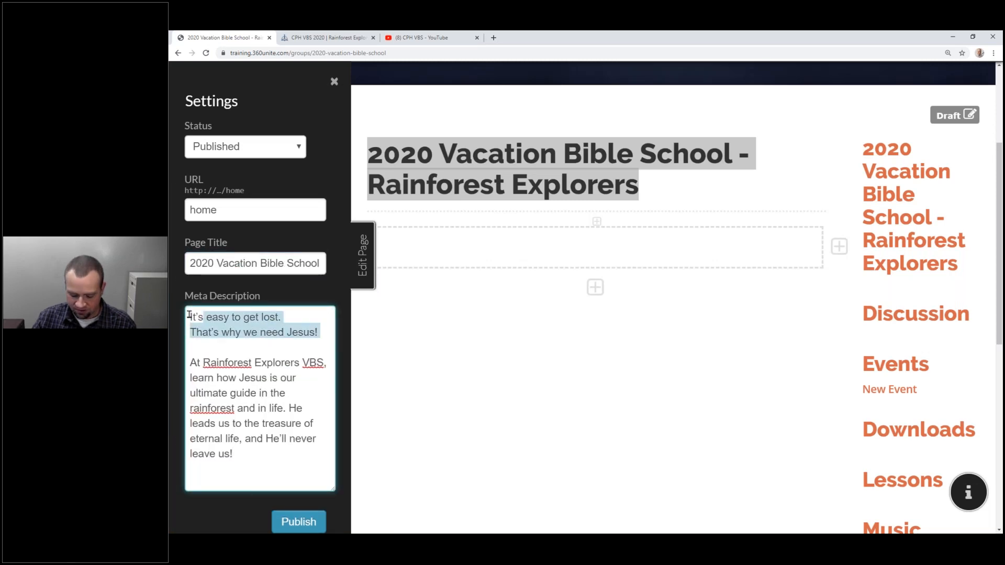
key(Delete)
key(Delete)
click(279, 421)
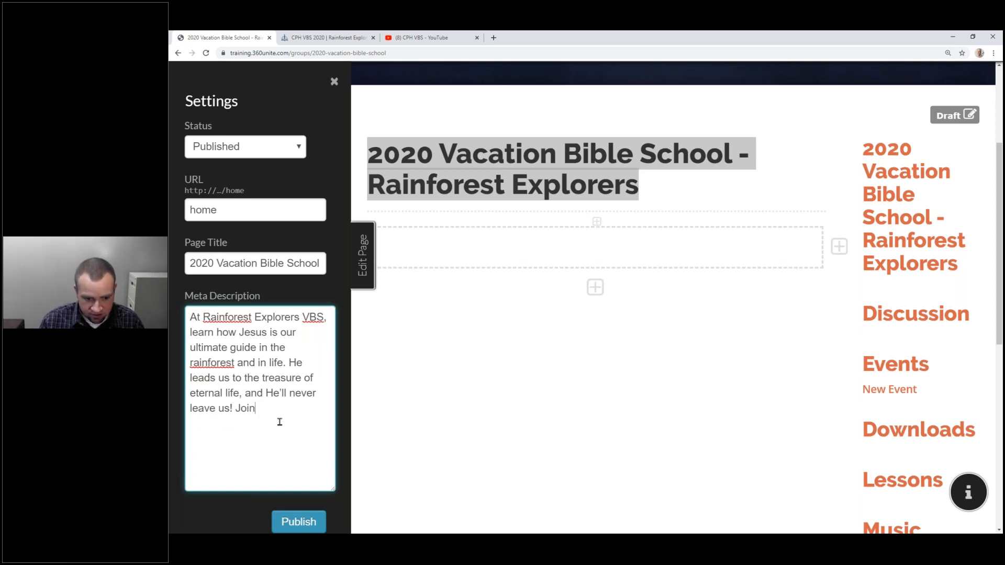
text(Join us June)
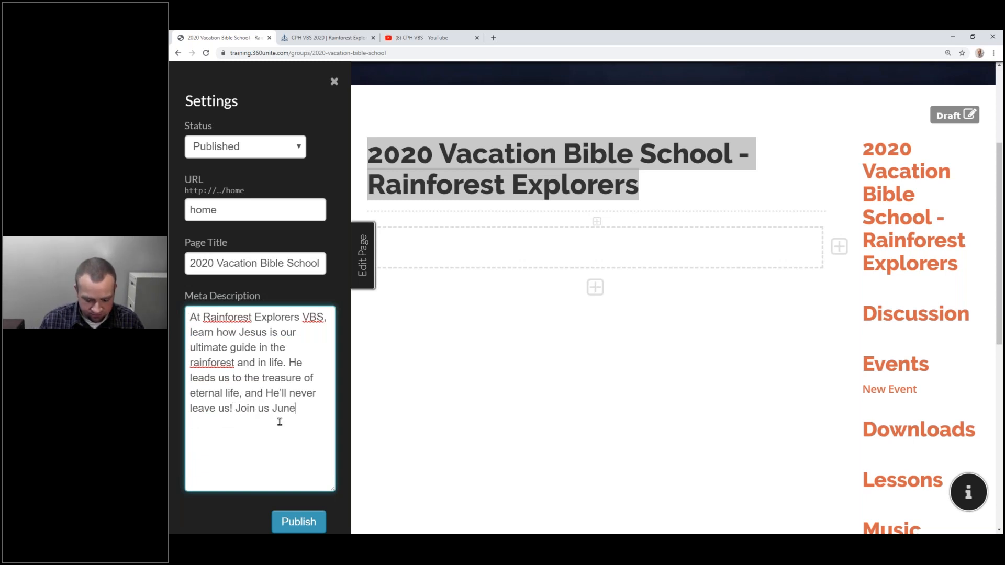
text( 8-12, )
text(2)
text(002)
text(0 for our first on)
text(line VAB)
key(BackSpace)
key(BackSpace)
text(BAS)
key(BackSpace)
key(BackSpace)
text(S!)
Publish the Home page with its new settings.
click(310, 519)
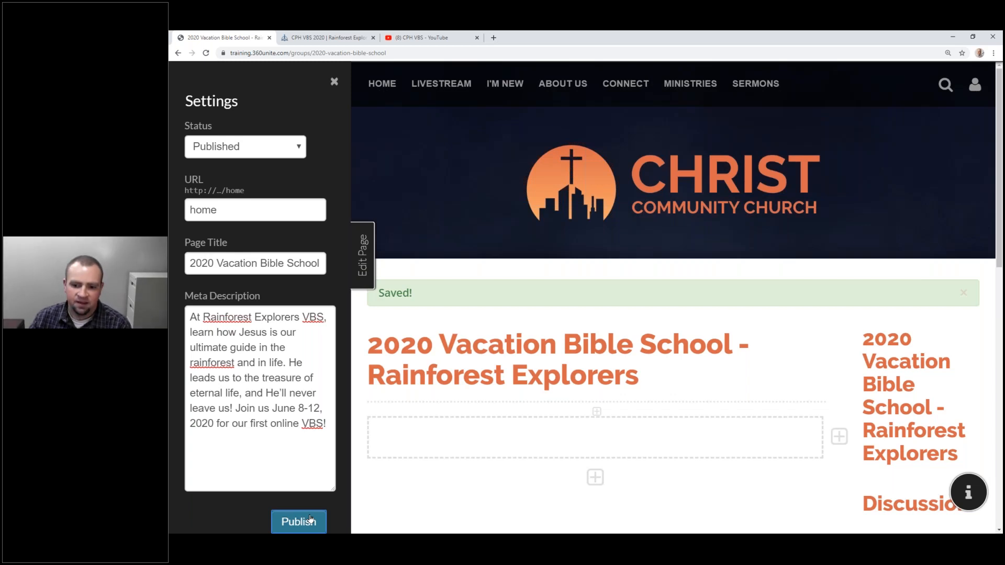
scroll(756, 408, down, 3)
mouse_move(779, 310)
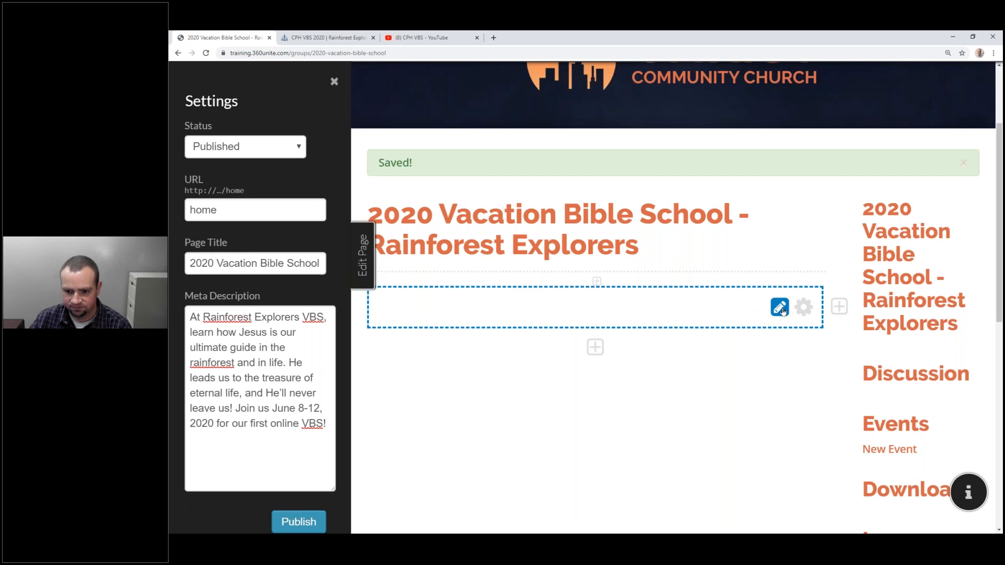
Upload VBS-home.png and insert it as the home page's Rainforest Explorers banner.
click(780, 309)
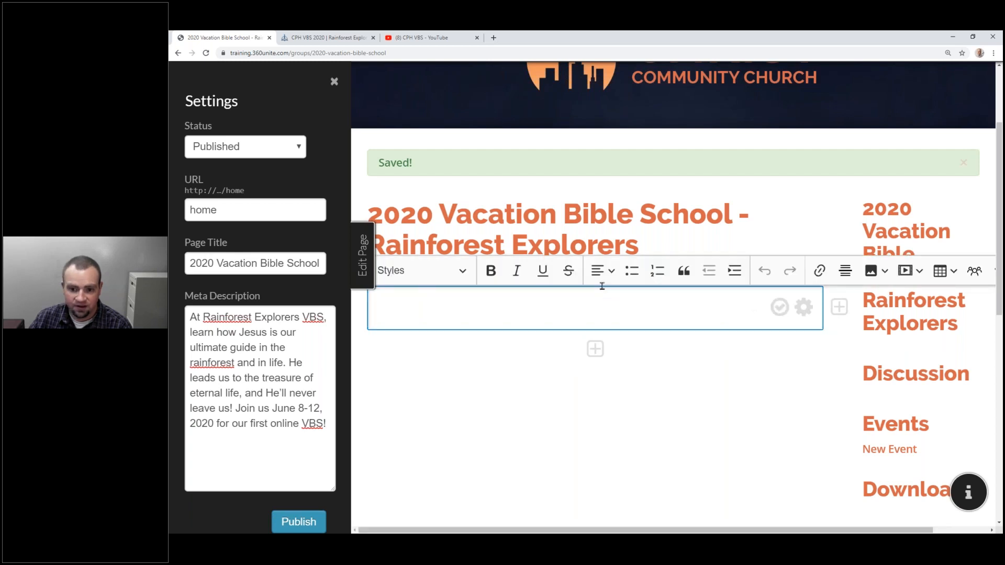
click(870, 271)
click(872, 296)
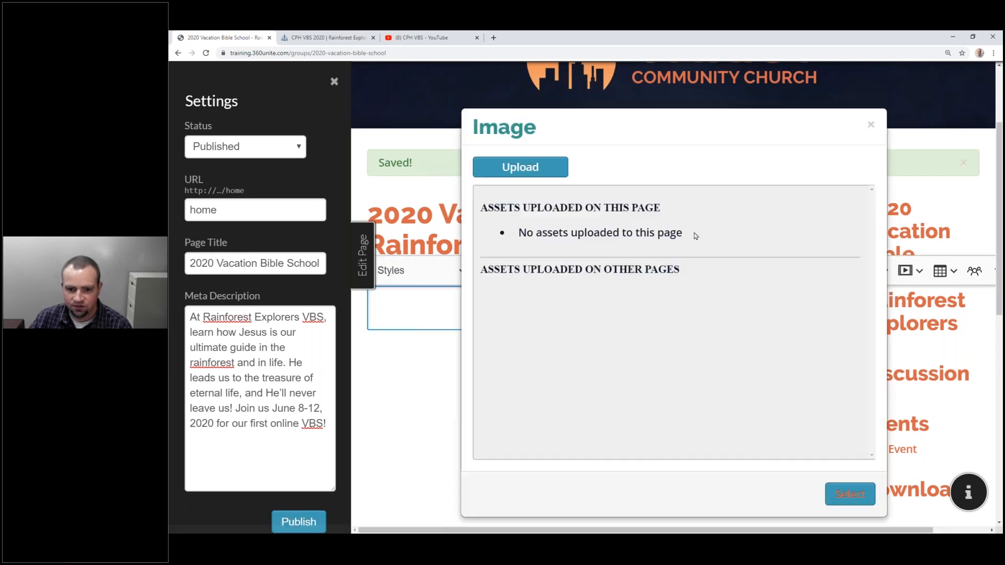
click(534, 172)
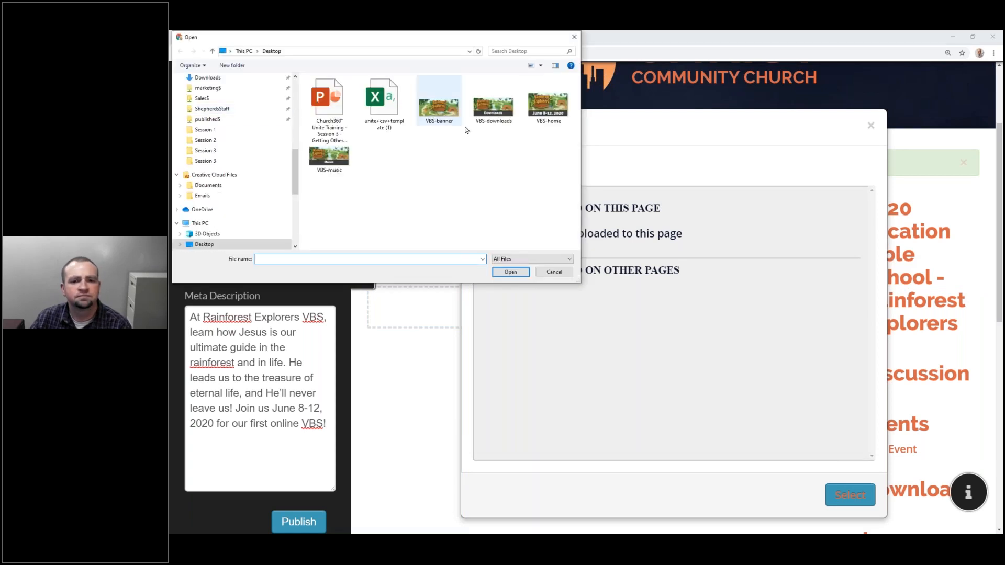
double_click(532, 107)
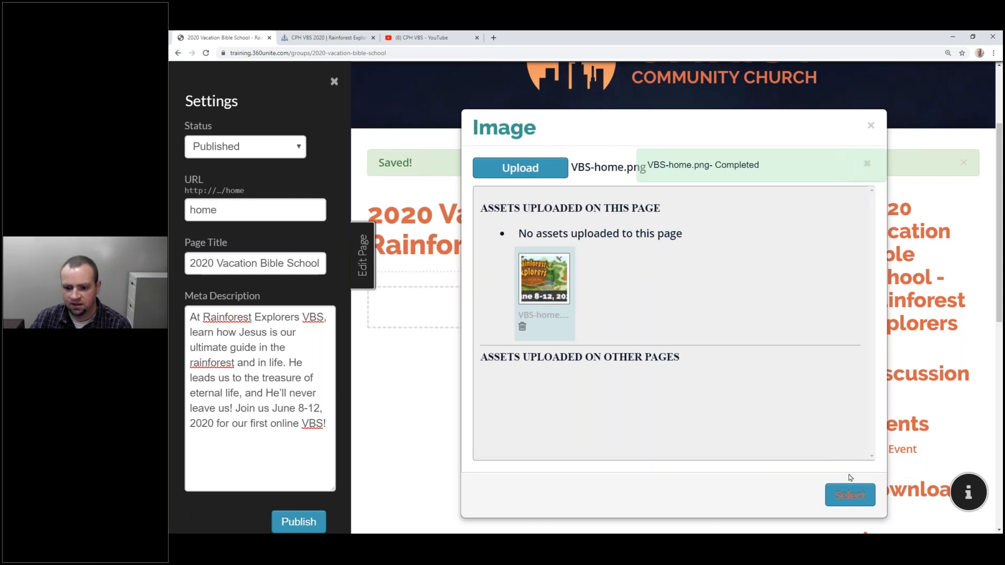
click(850, 495)
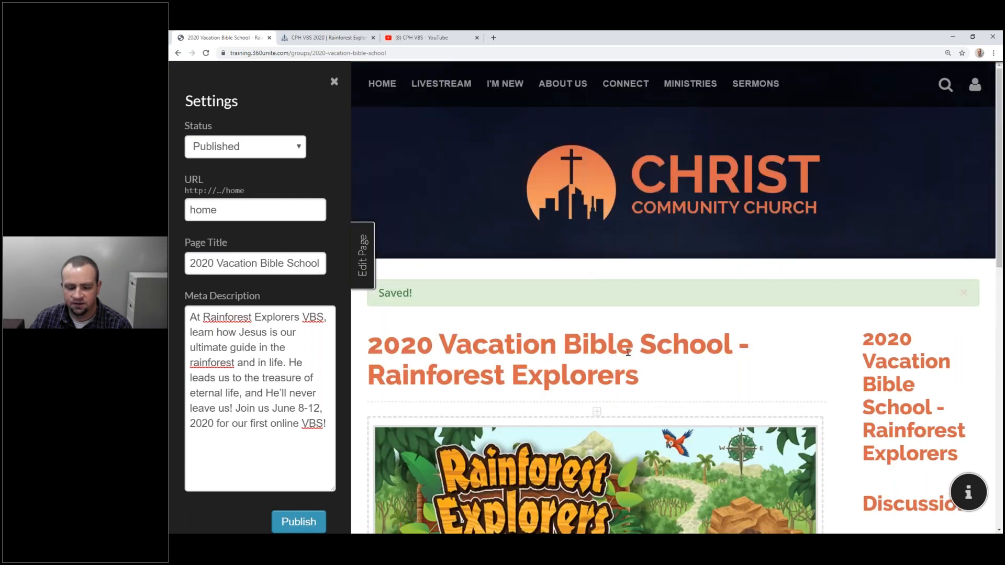
scroll(628, 352, down, 5)
click(747, 429)
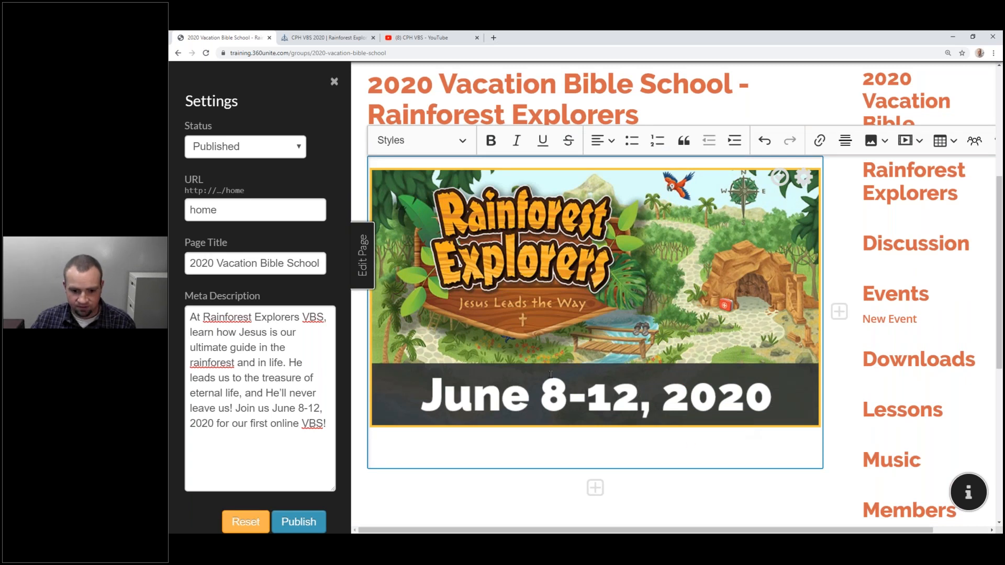
Paste the VBS text below the banner, with 'It's easy to get lost.' as Heading 2 and 'That's why we need Jesus!' as Heading 3.
text(It’s easy to get lost.  That’s why we need Jesus!  At Rainforest Explorers VBS, learn how Jesus is our ultimate guide in the rainforest and in life. He leads us to the treasure of eternal life, and He’ll never leave us!)
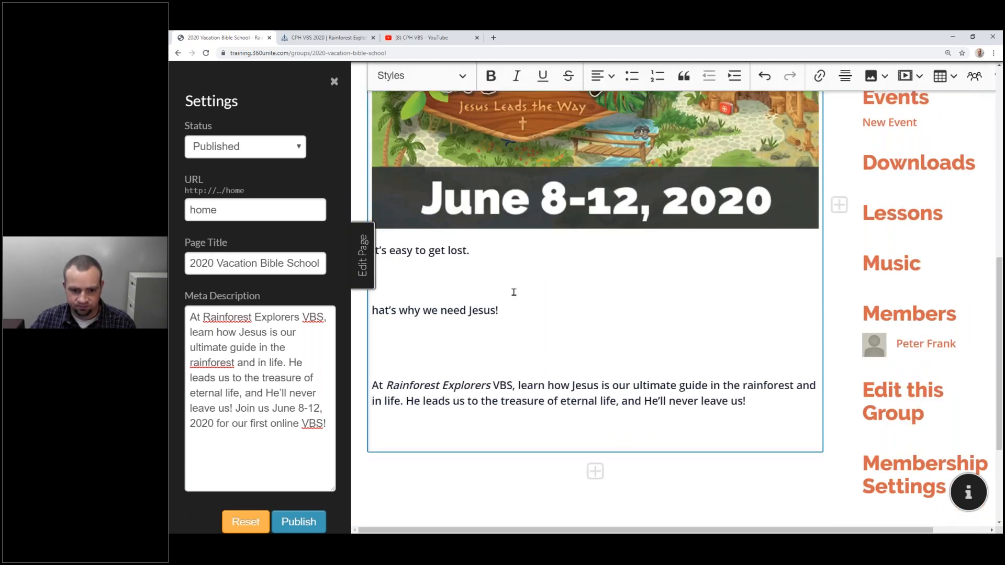
key(Up)
key(Delete)
key(BackSpace)
key(Down)
key(Down)
key(BackSpace)
key(BackSpace)
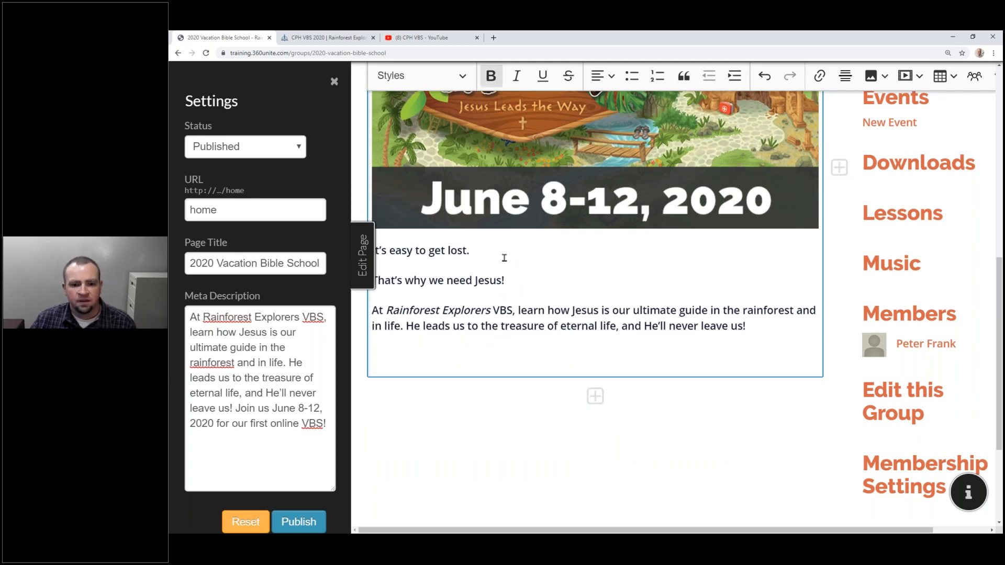
drag(504, 258, 374, 251)
click(452, 76)
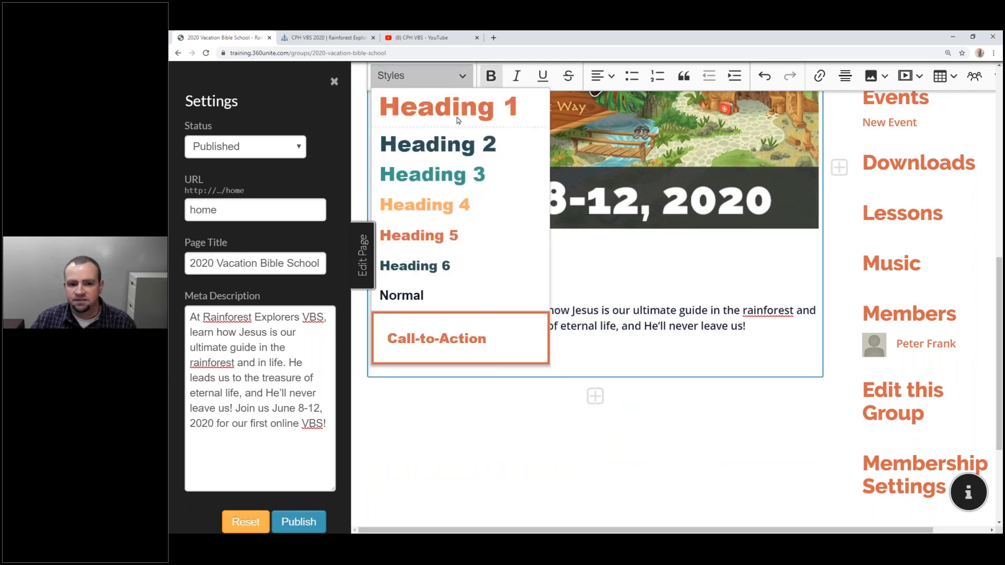
click(467, 142)
drag(504, 296, 378, 297)
key(shift+Left)
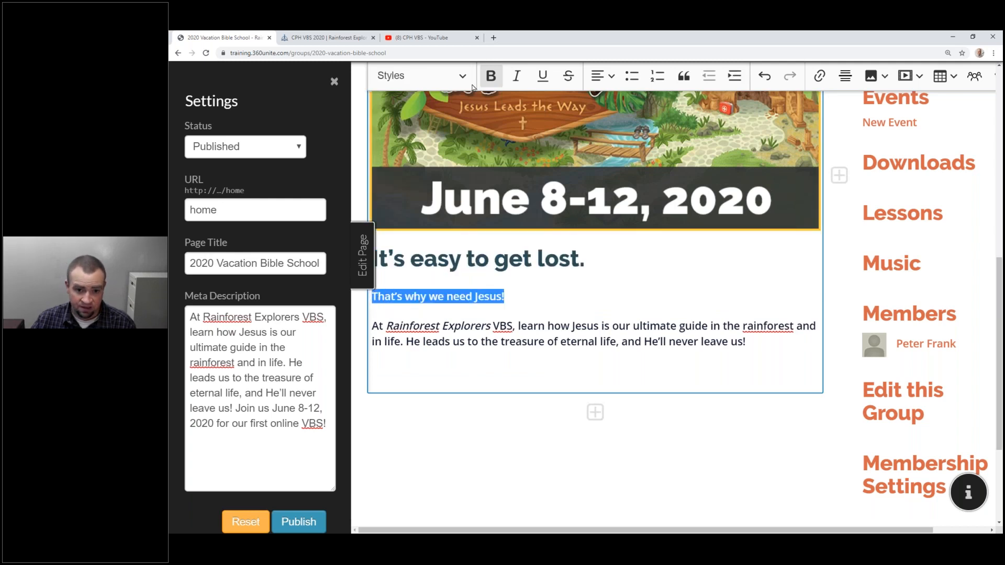
click(445, 76)
click(431, 173)
Add a centred 'Register Today!' call-to-action box below the paragraph.
click(786, 362)
key(Return)
text(Register)
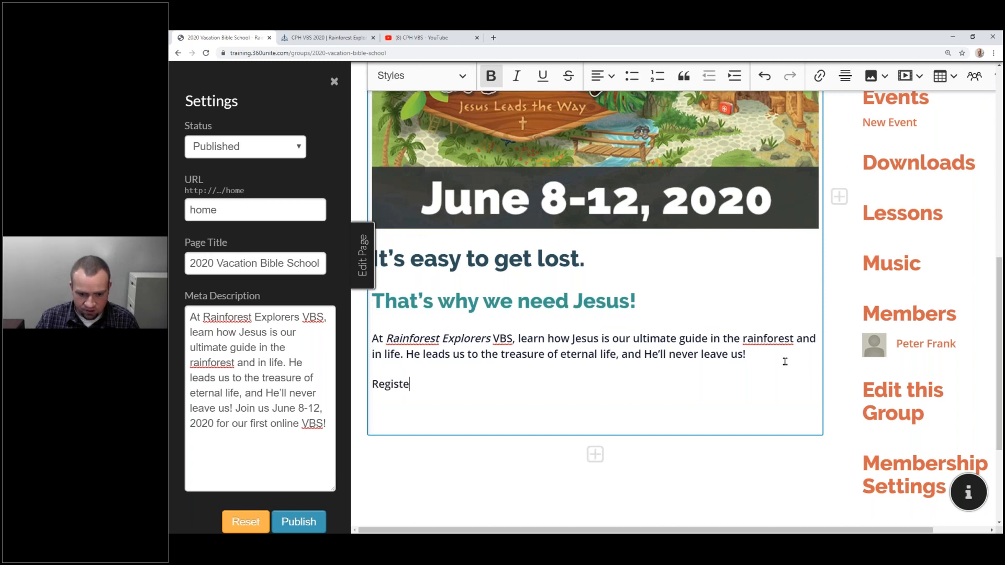
key(BackSpace)
key(BackSpace)
text(ration)
key(BackSpace)
key(BackSpace)
key(BackSpace)
key(BackSpace)
key(BackSpace)
key(BackSpace)
text(er Today!)
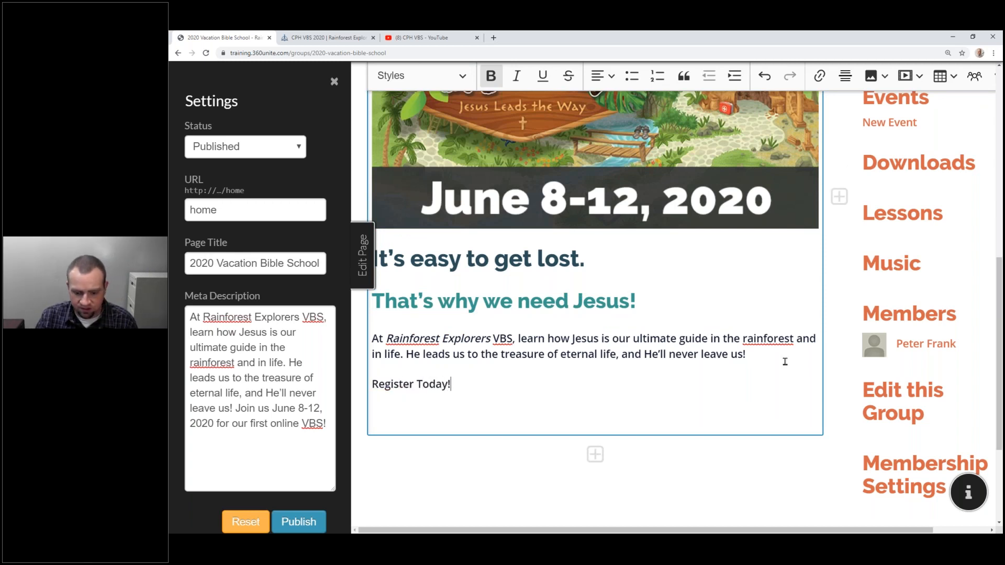
key(shift+Home)
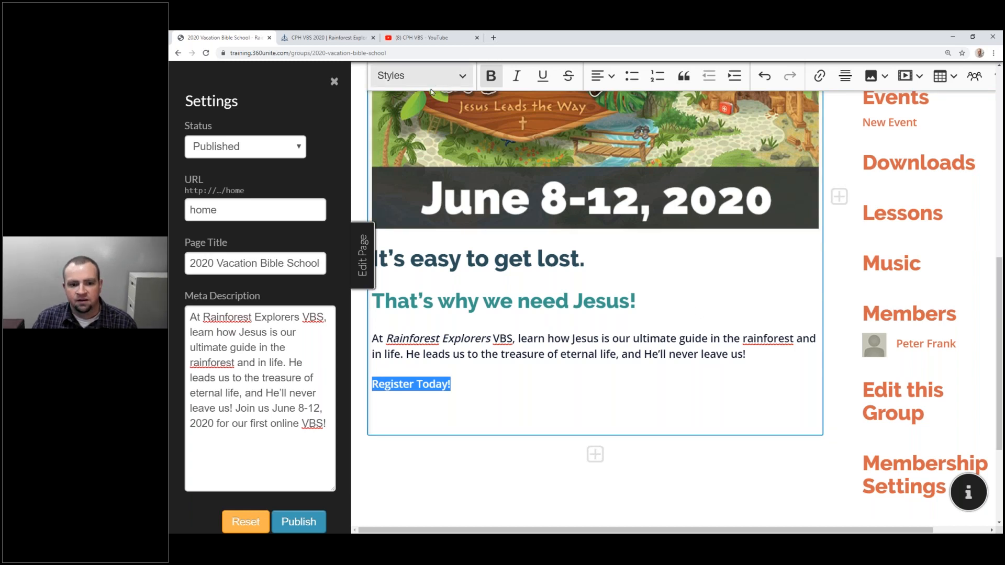
click(434, 77)
click(429, 337)
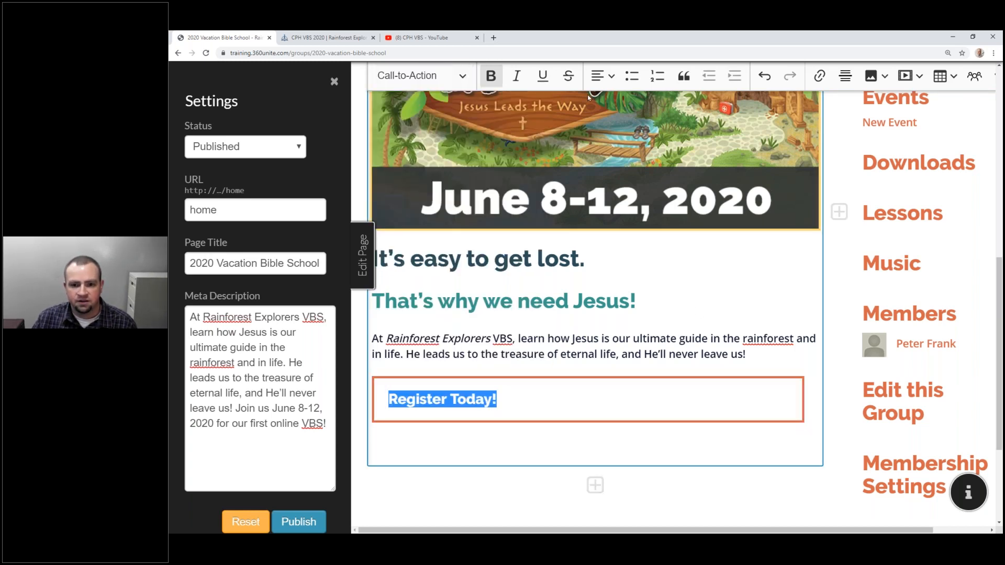
click(602, 76)
click(600, 125)
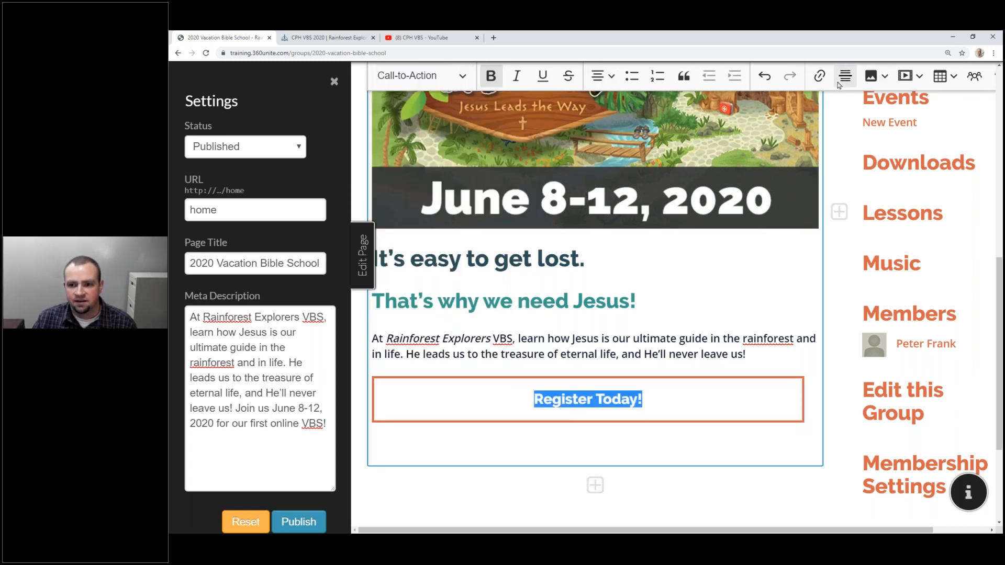
click(819, 77)
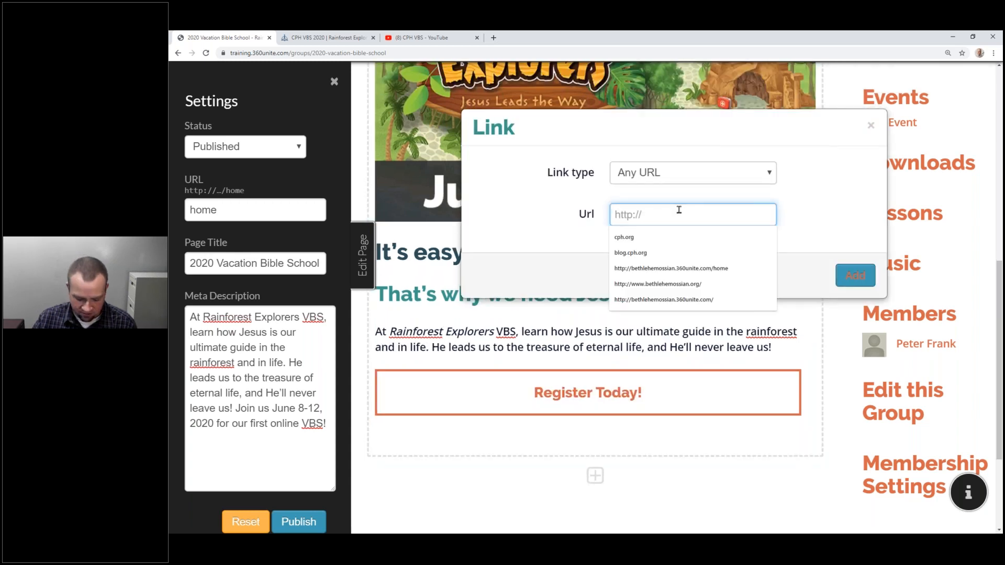
text(https://www.vbsmate.com)
click(856, 275)
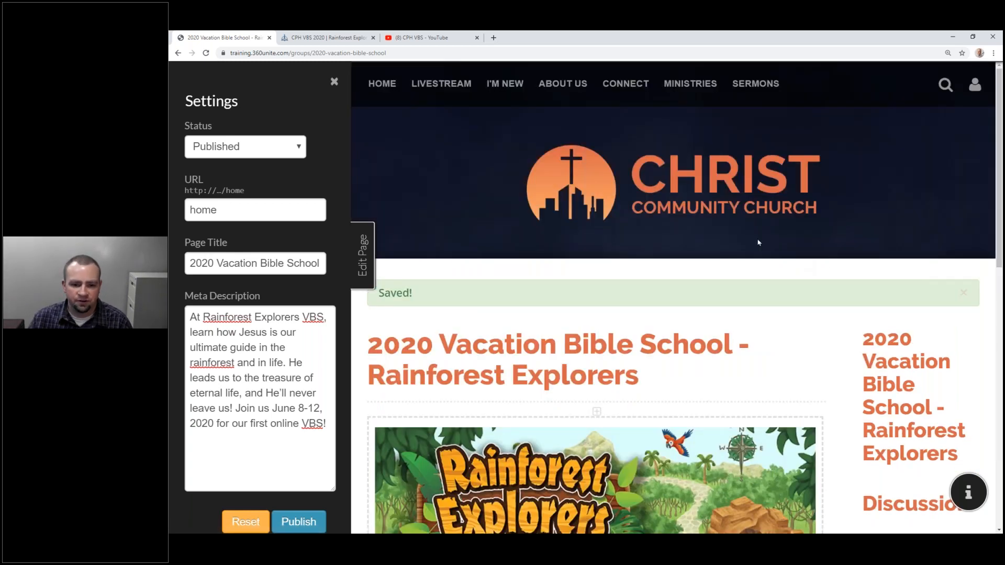
Close the settings panel and review the finished home page with banner and Register Today! button.
scroll(653, 221, down, 8)
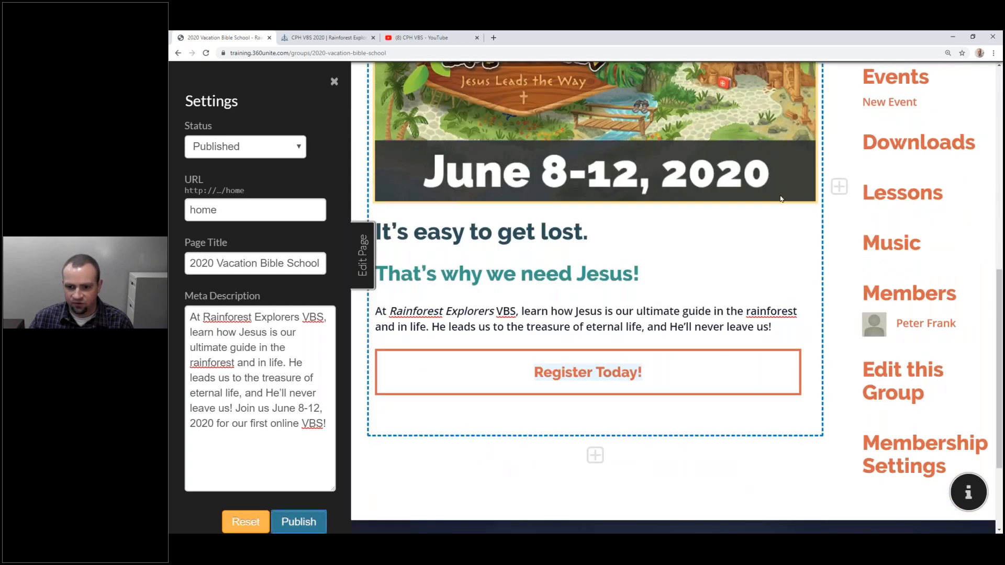
scroll(784, 177, up, 3)
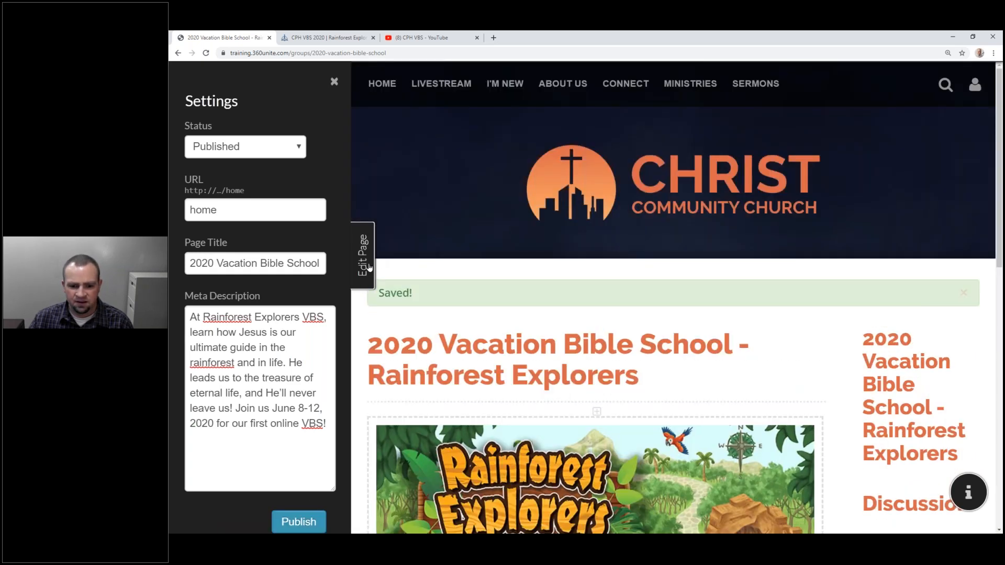
click(369, 268)
scroll(387, 278, down, 5)
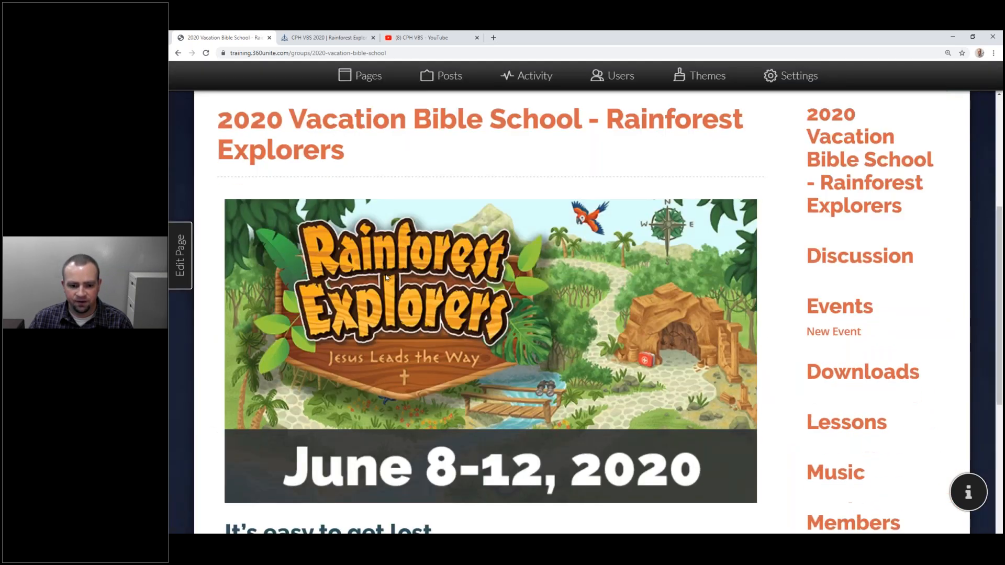
scroll(386, 278, down, 5)
scroll(386, 284, up, 5)
scroll(386, 283, up, 2)
scroll(389, 288, down, 2)
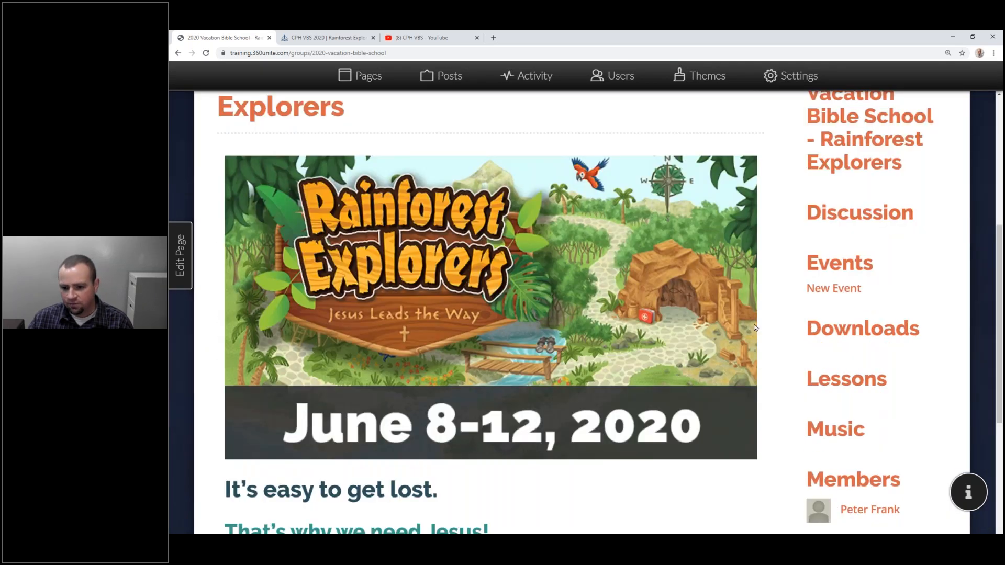
scroll(754, 328, up, 2)
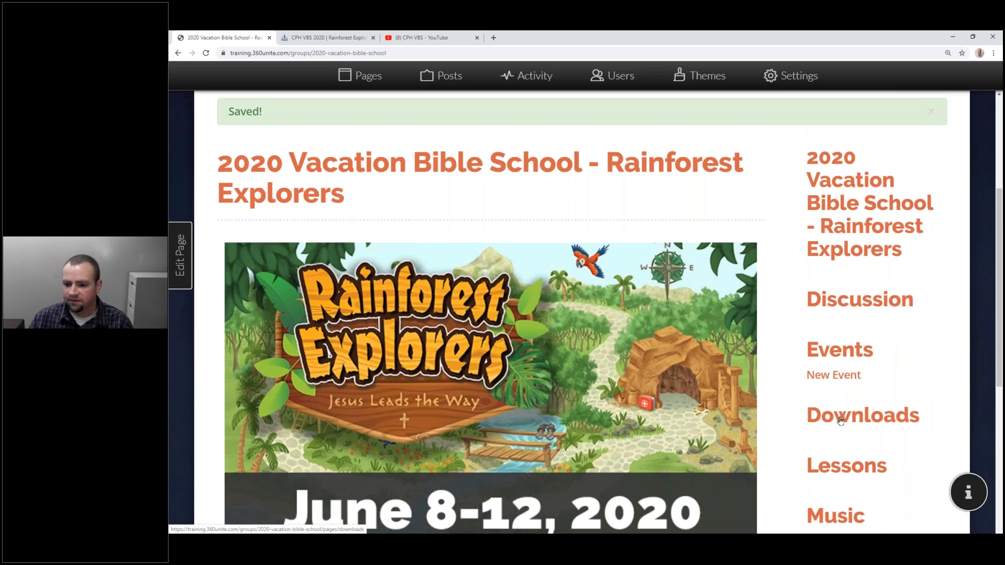
Publish the group's Downloads page.
click(840, 420)
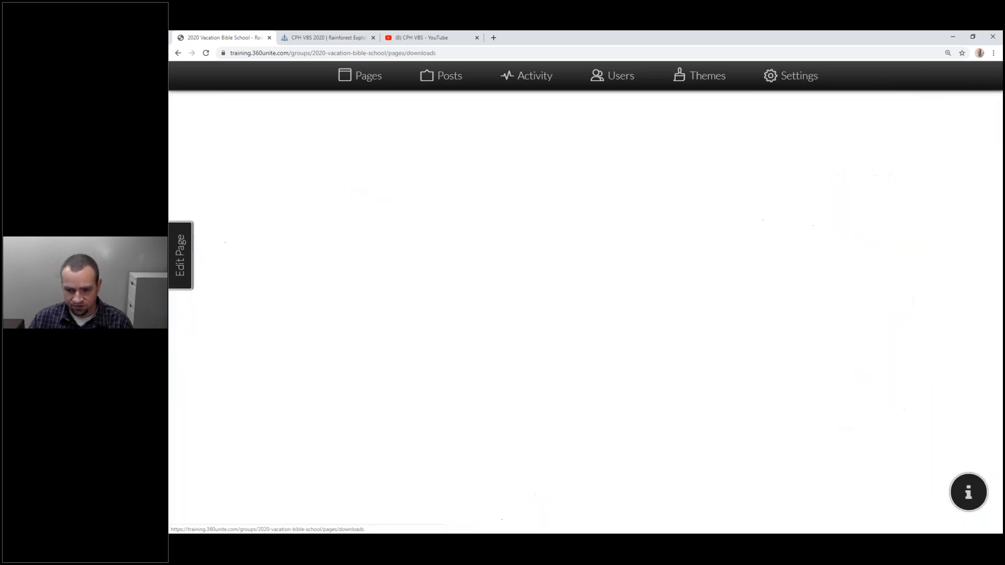
click(176, 273)
click(233, 147)
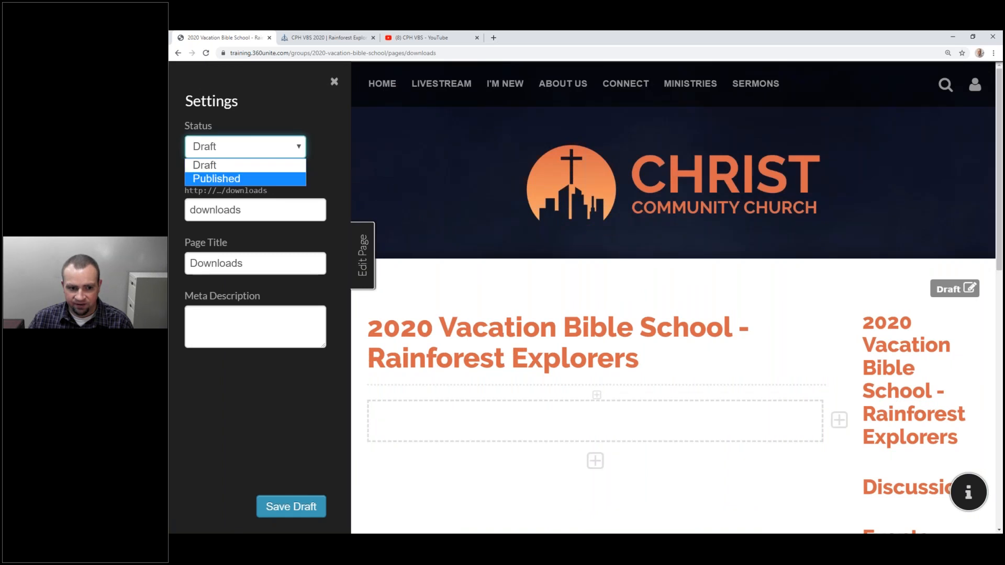
click(244, 179)
click(302, 505)
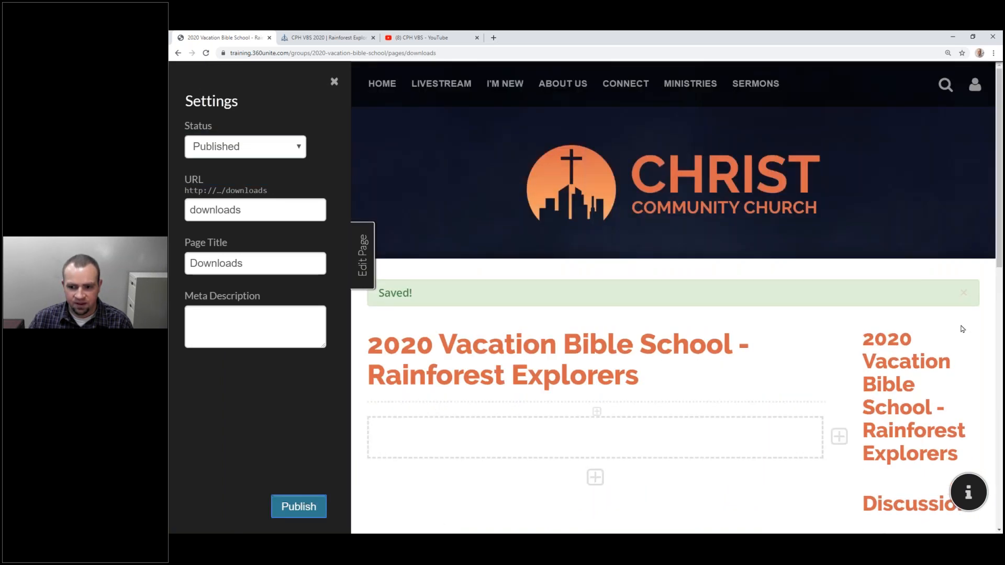
click(964, 293)
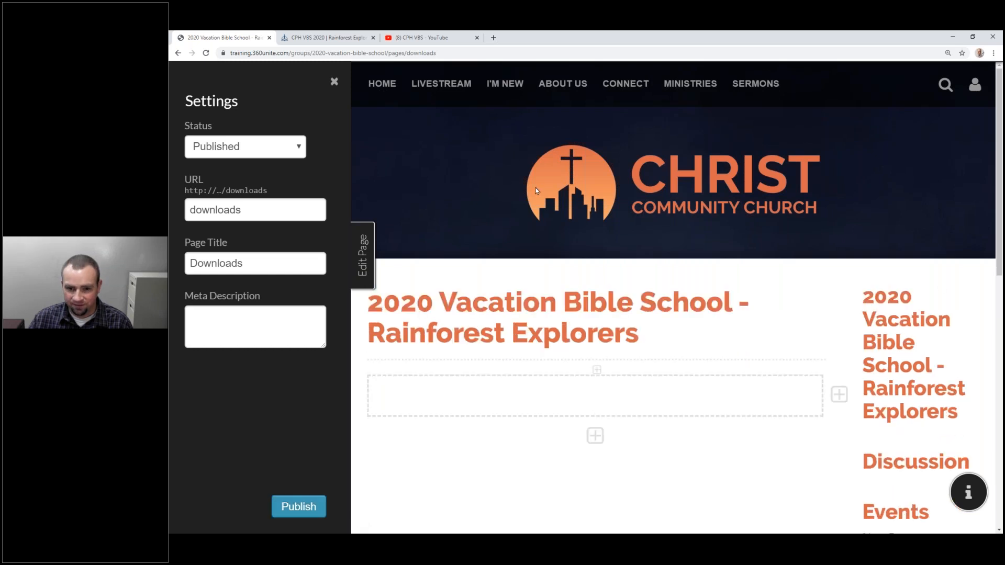
scroll(536, 187, down, 4)
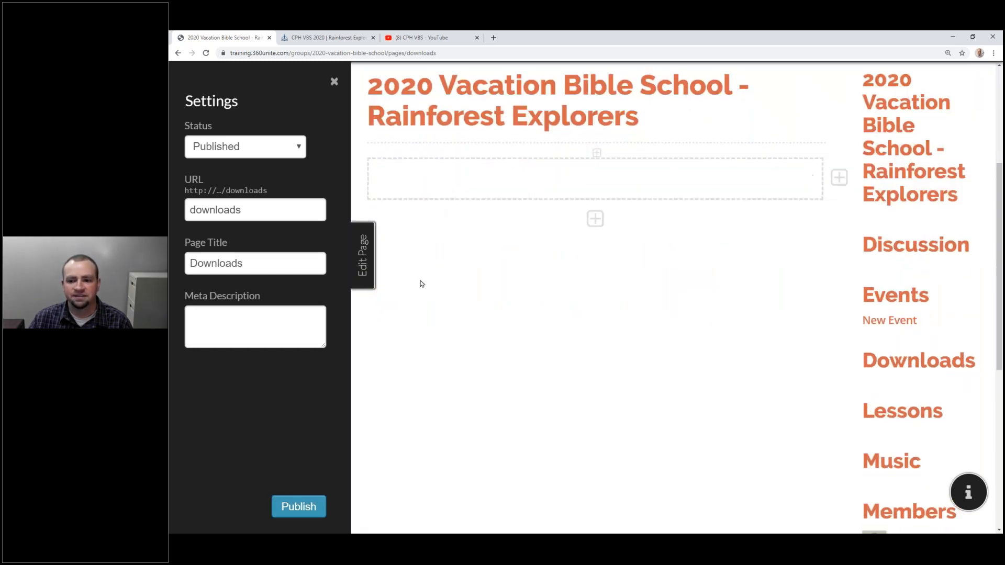
scroll(453, 285, up, 3)
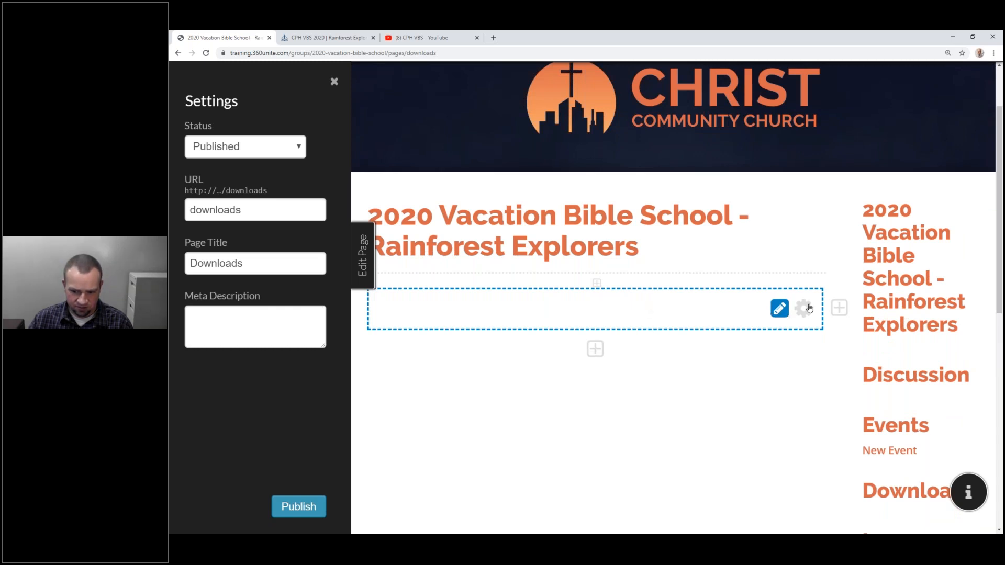
Upload and insert the Rainforest Explorers Downloads banner image into the content block.
click(692, 303)
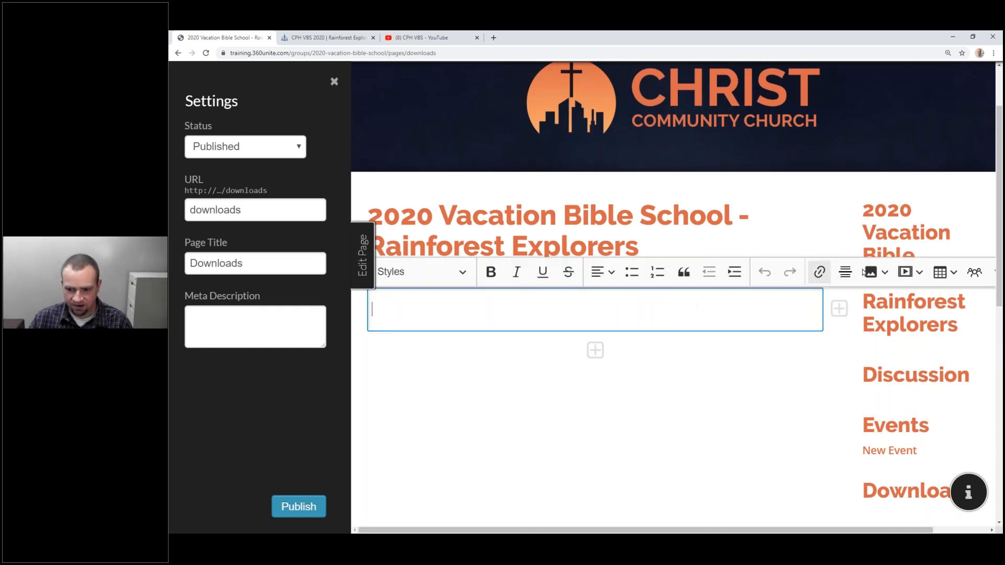
click(871, 272)
click(872, 295)
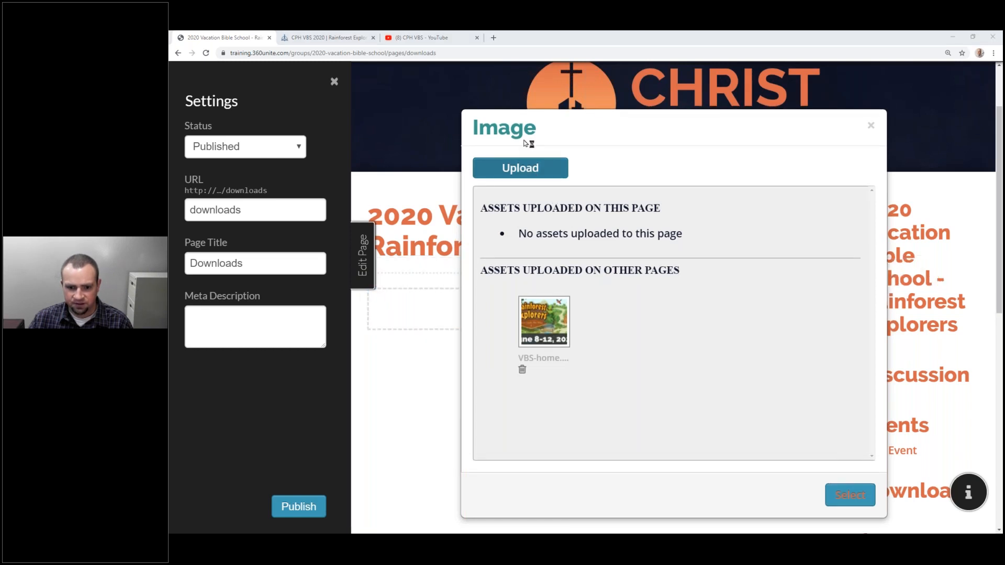
double_click(501, 113)
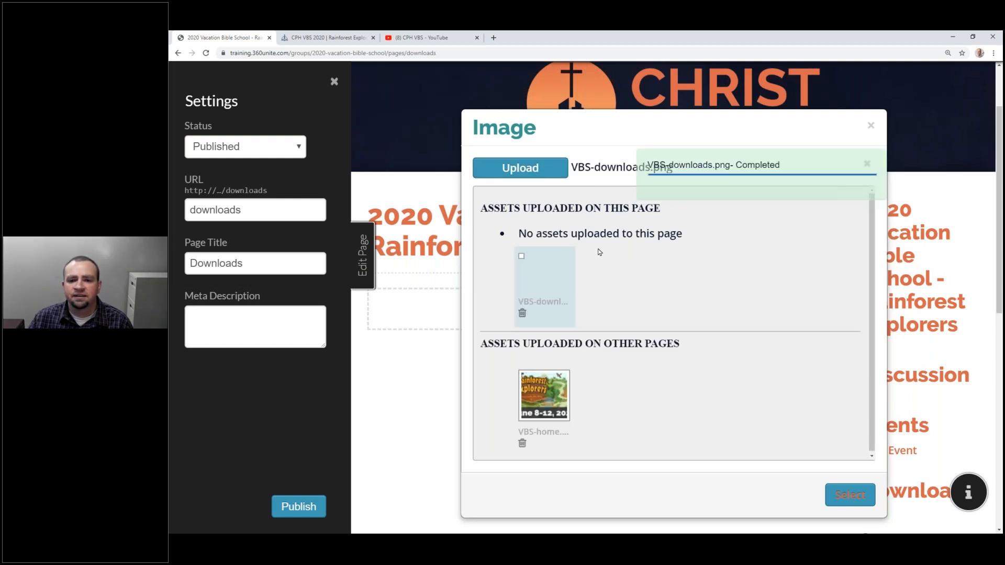
click(849, 494)
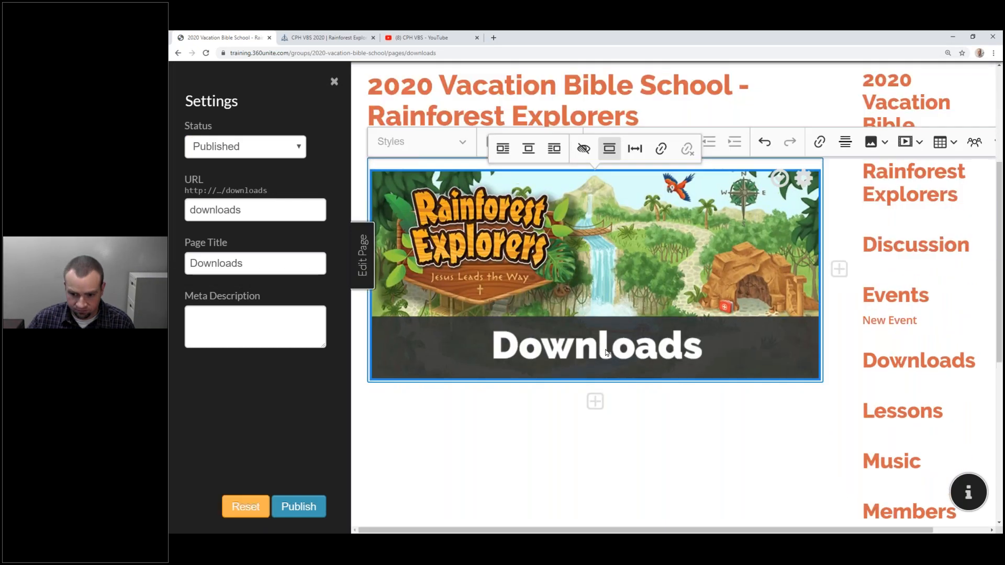
Add the lines 'Lesson 1' and 'Download Lesson 1 PDF' below the banner.
key(Return)
text(L)
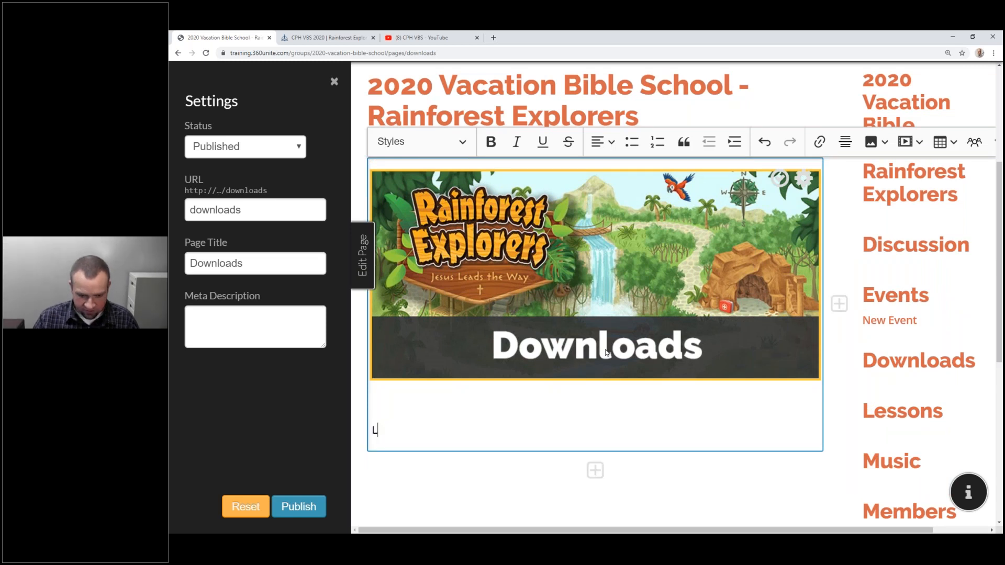
text(esson 1 PDF)
key(Home)
text(Dw)
key(BackSpace)
text(ownload)
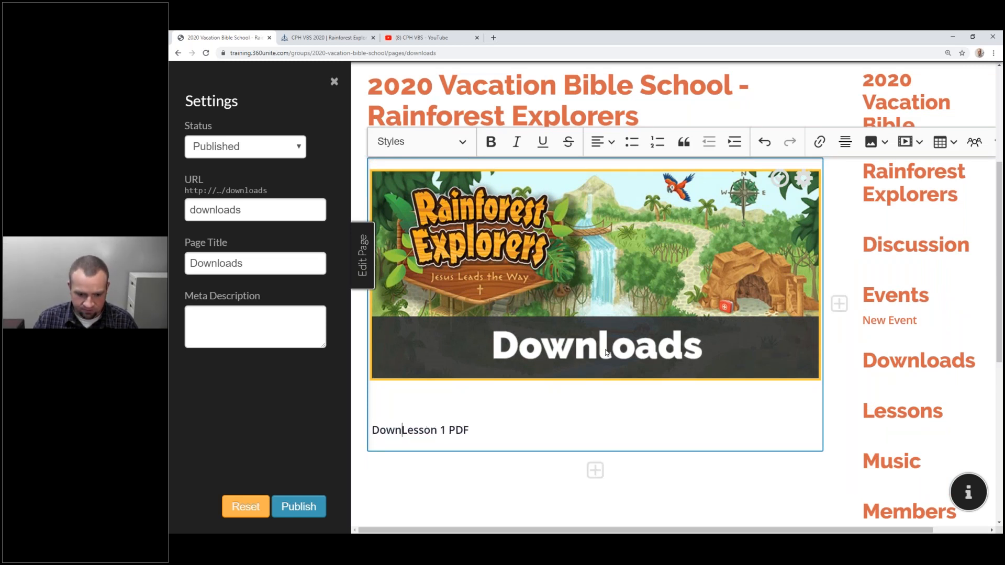
key(Up)
text(Lesson 1)
key(Return)
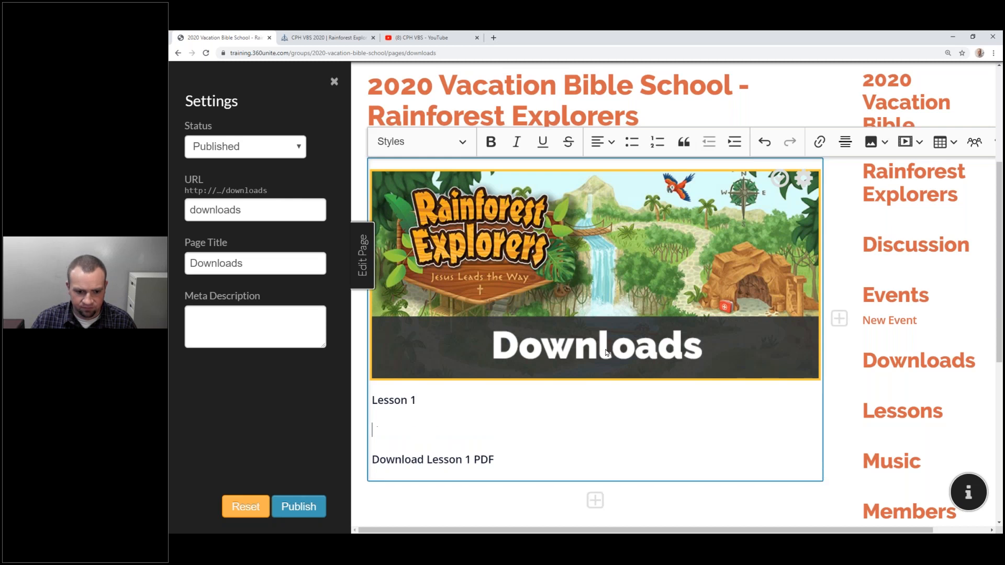
click(305, 36)
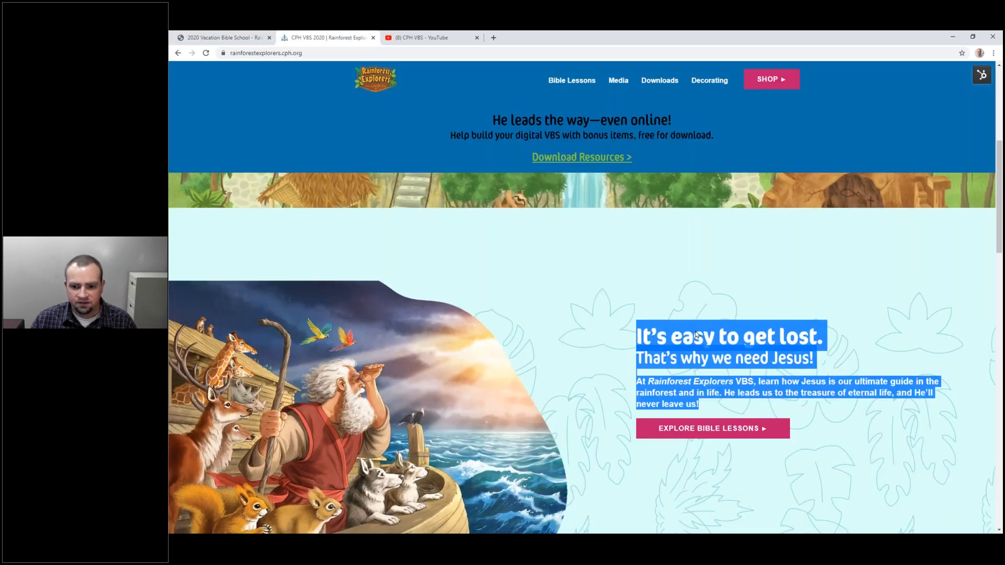
Copy the intro paragraph from the Rainforest Explorers Bible Lessons page.
scroll(657, 318, down, 5)
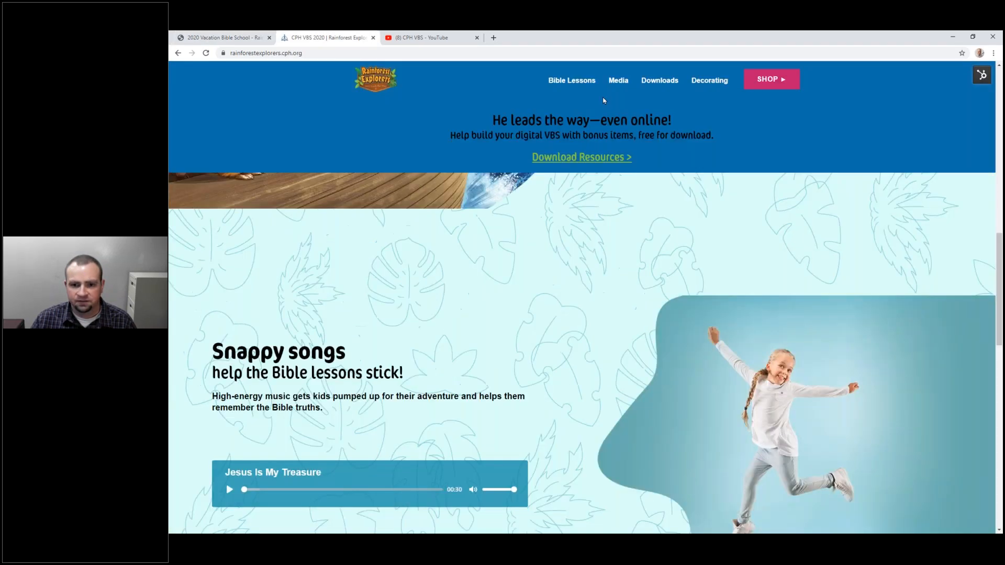
click(573, 81)
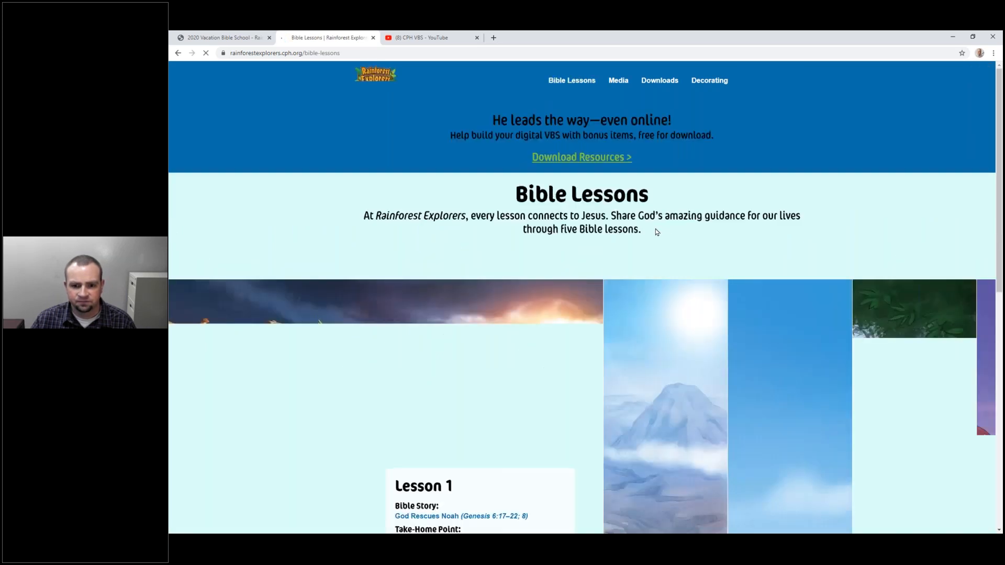
mouse_move(364, 215)
mouse_down()
mouse_move(641, 229)
mouse_move(403, 215)
mouse_move(635, 215)
mouse_move(641, 230)
mouse_move(365, 215)
mouse_up()
key(ctrl+c)
click(615, 226)
click(228, 38)
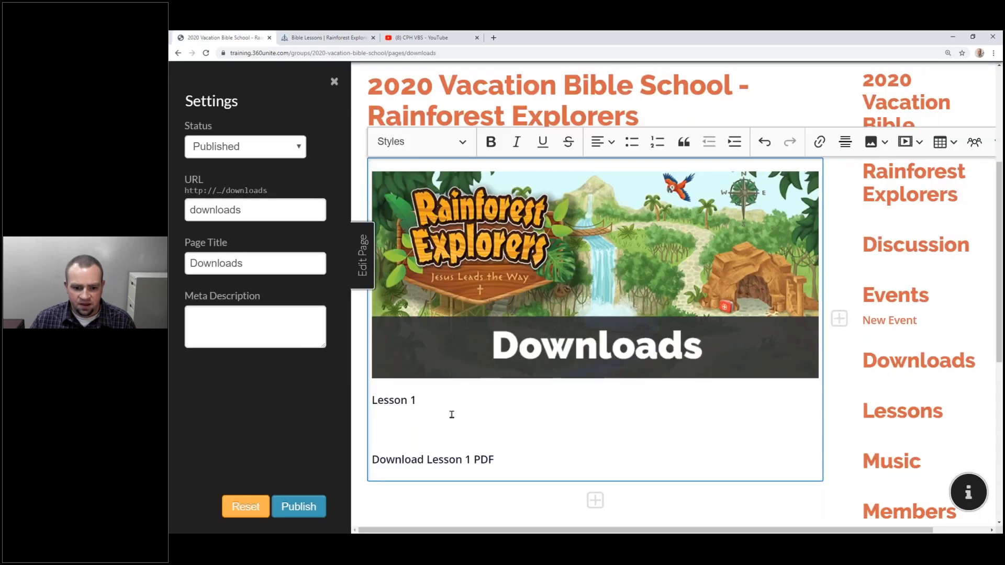
Paste the lessons intro above Lesson 1 and style Lesson 1 as Heading 4.
click(483, 415)
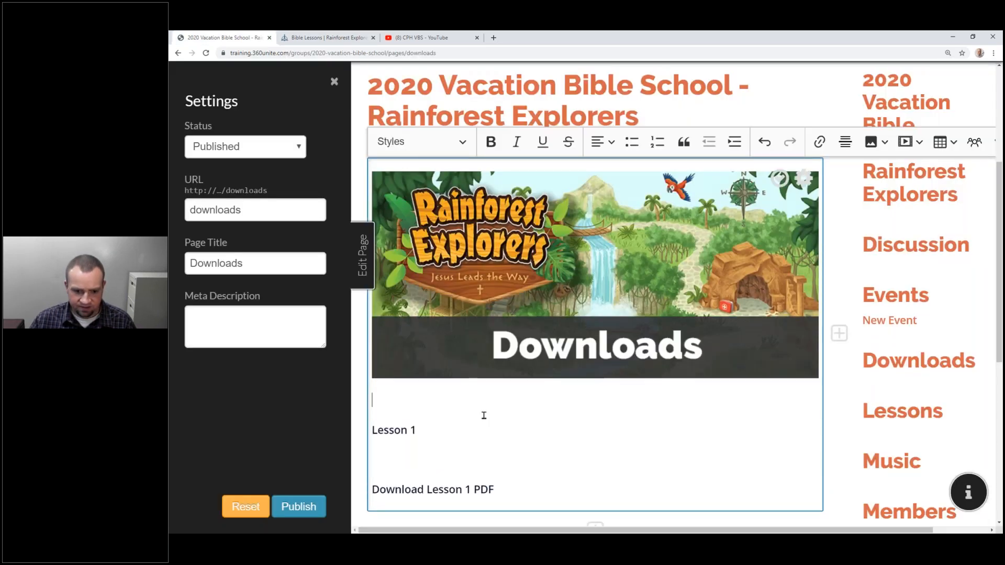
key(ctrl+v)
triple_click(479, 449)
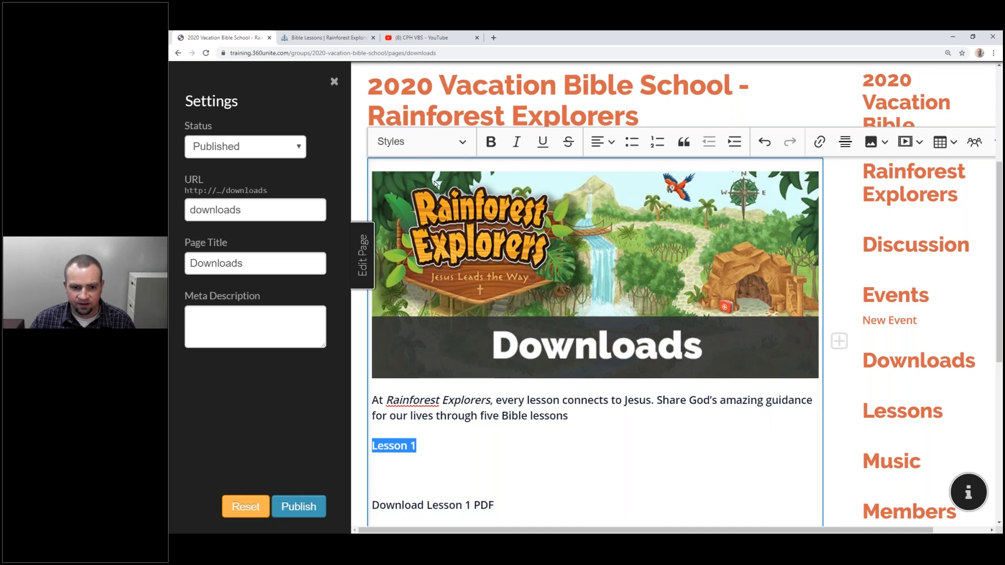
click(419, 141)
click(451, 272)
click(455, 481)
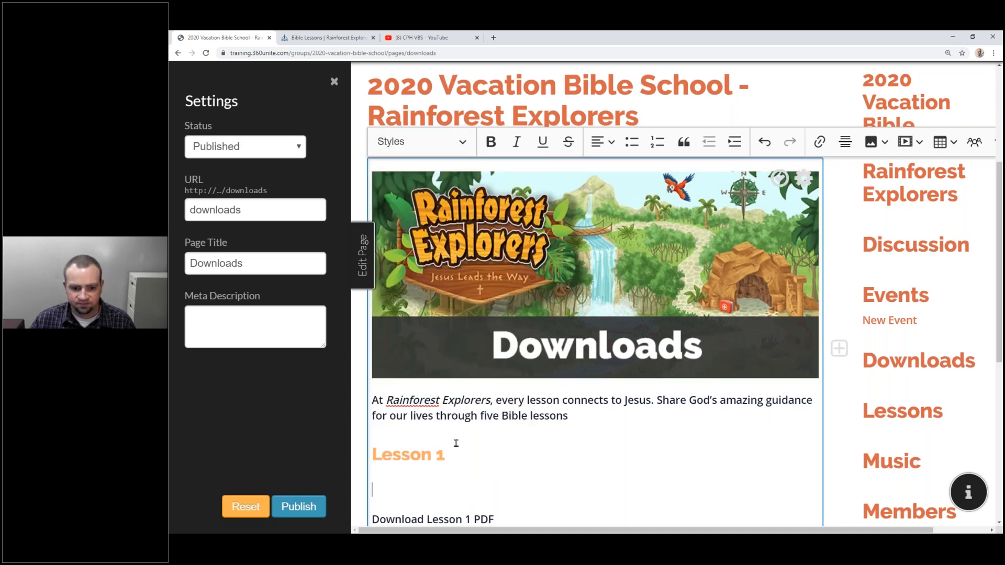
scroll(455, 350, down, 3)
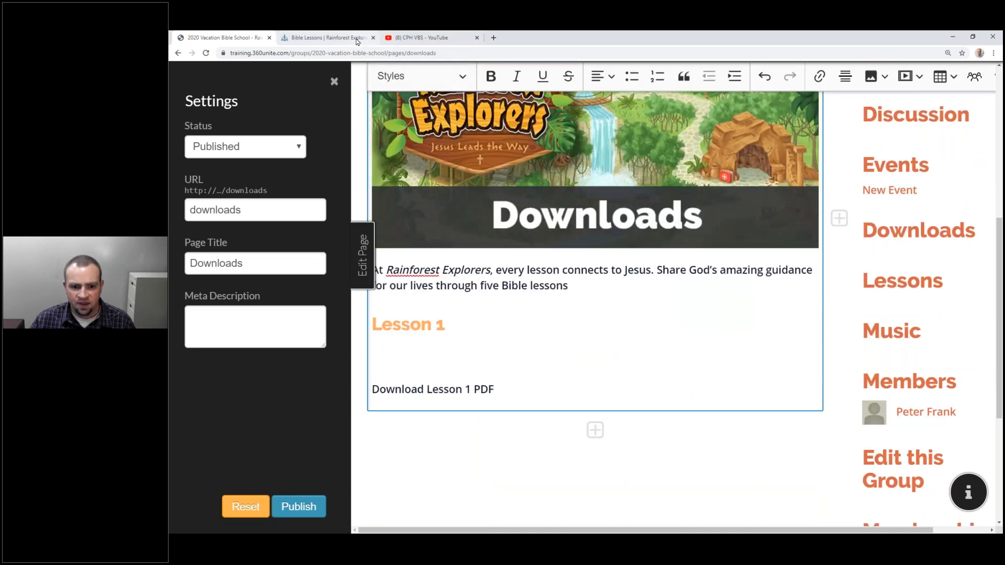
click(327, 38)
Copy Lesson 1's Bible story, take-home point and memory verse and paste them under the Lesson 1 heading.
scroll(507, 288, down, 5)
scroll(428, 296, up, 3)
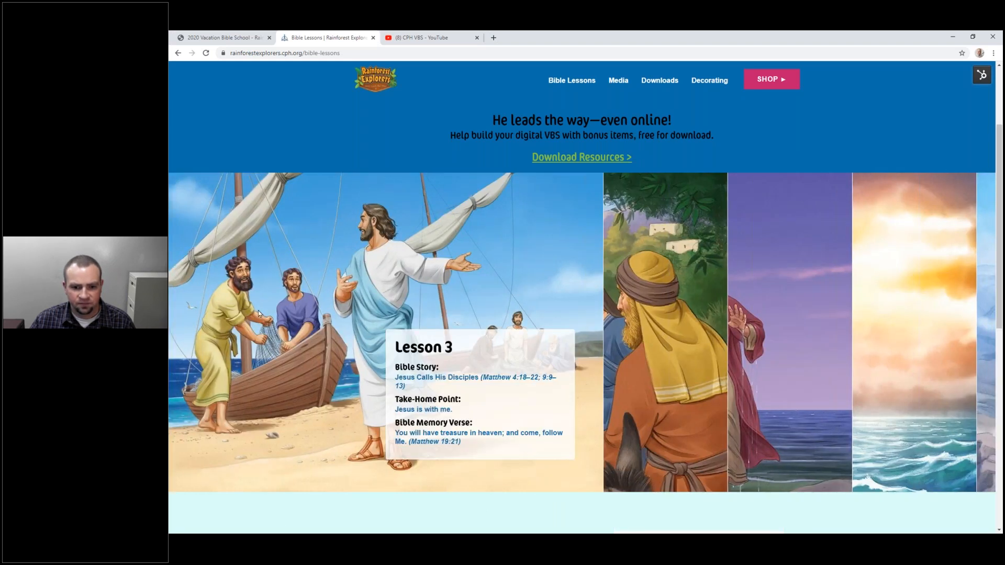
scroll(259, 313, up, 2)
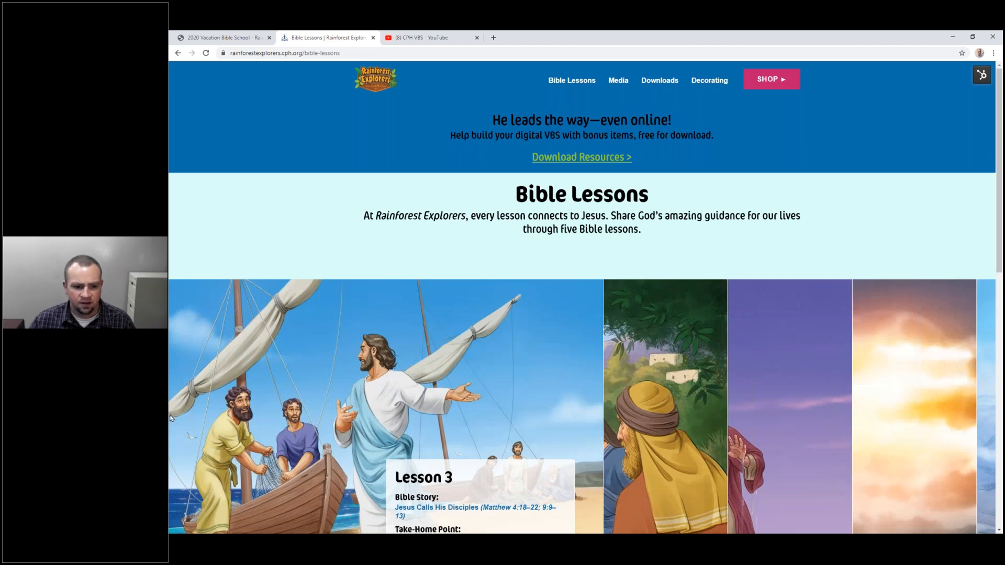
drag(243, 447, 583, 434)
scroll(583, 434, down, 10)
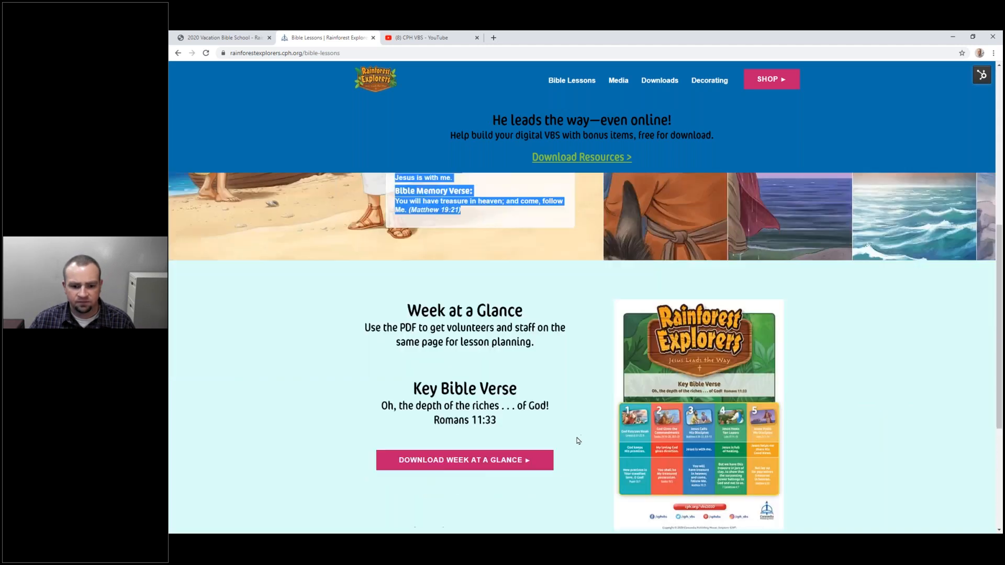
scroll(571, 459, up, 10)
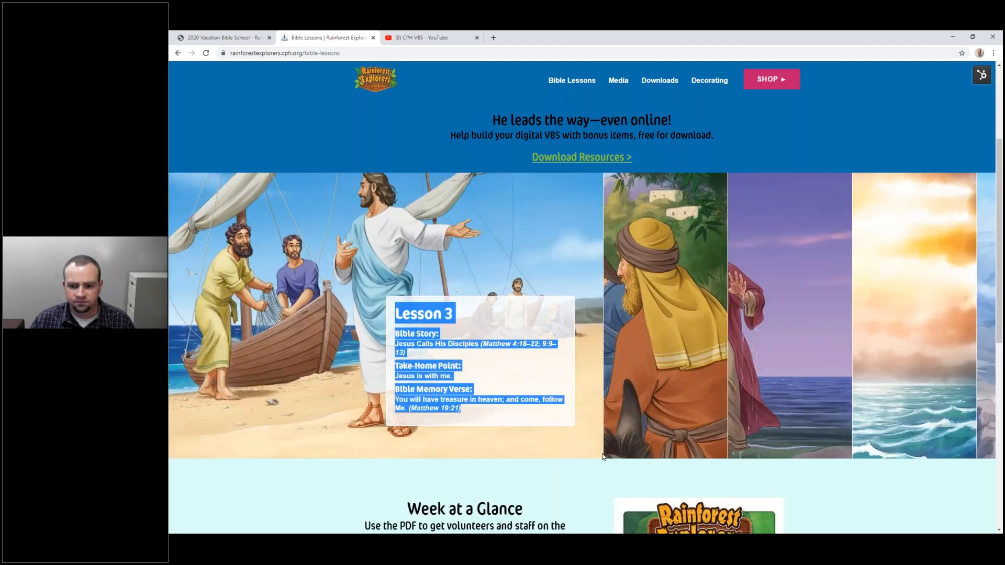
scroll(454, 392, down, 2)
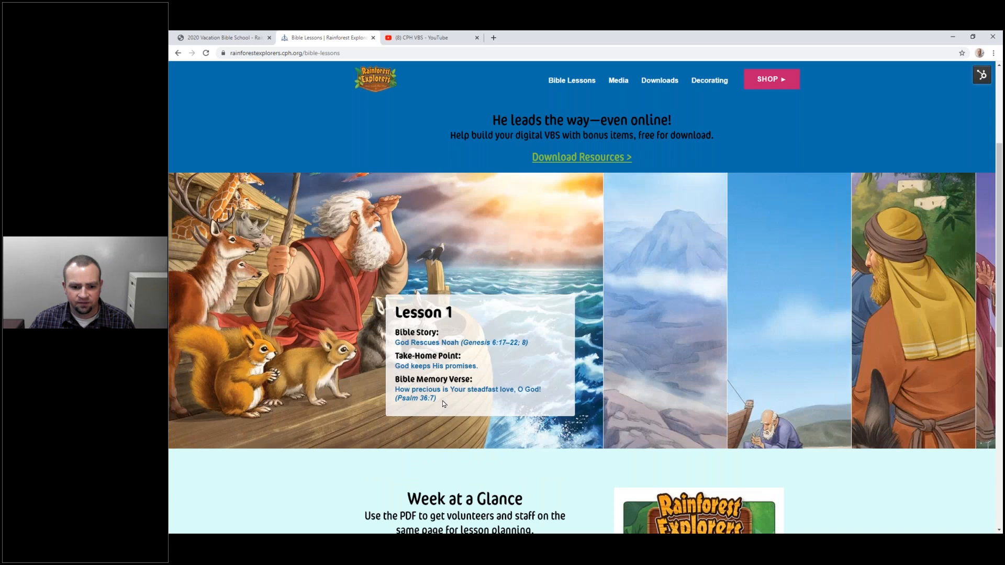
drag(439, 400, 396, 321)
key(super+c)
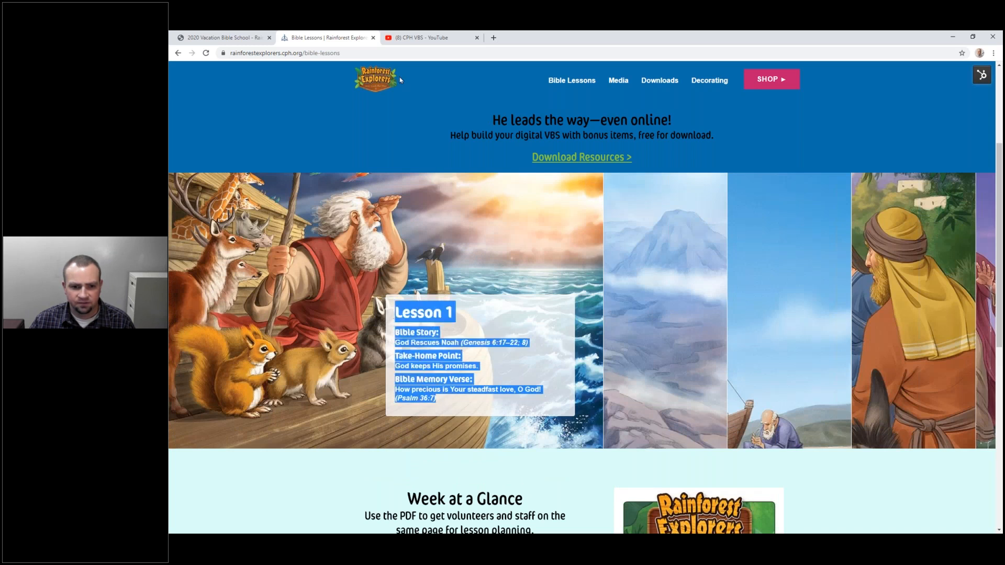
click(230, 45)
right_click(419, 354)
click(440, 435)
Delete the duplicate Lesson 1 line and blank lines, joining each label onto its text.
key(shift+Home)
key(BackSpace)
key(Delete)
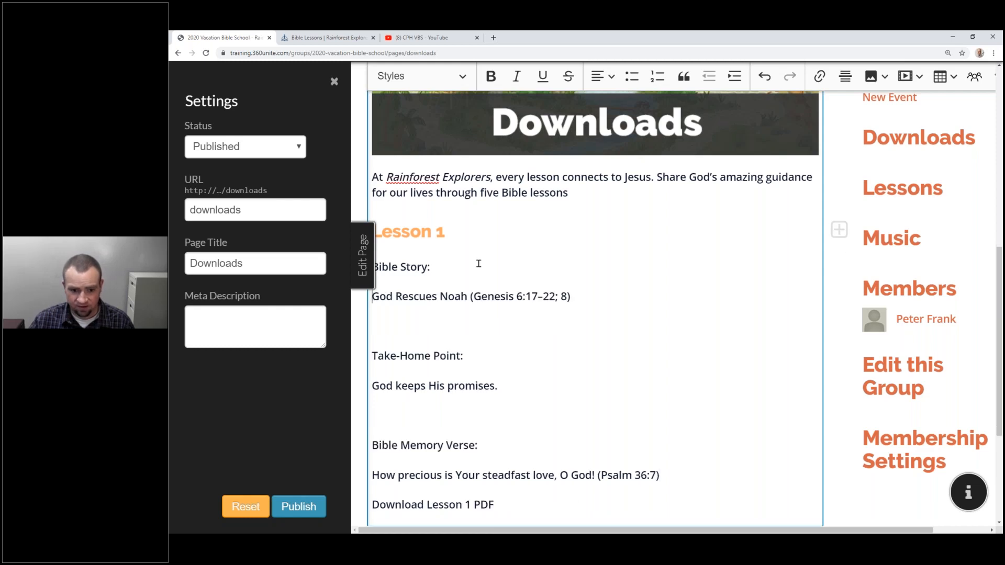
key(BackSpace)
click(446, 295)
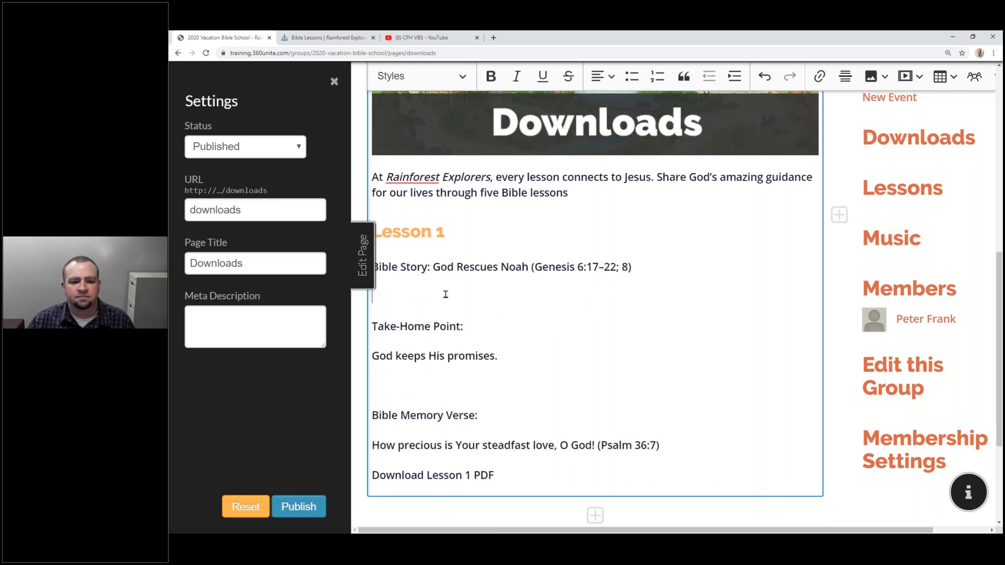
key(Delete)
key(End)
key(Delete)
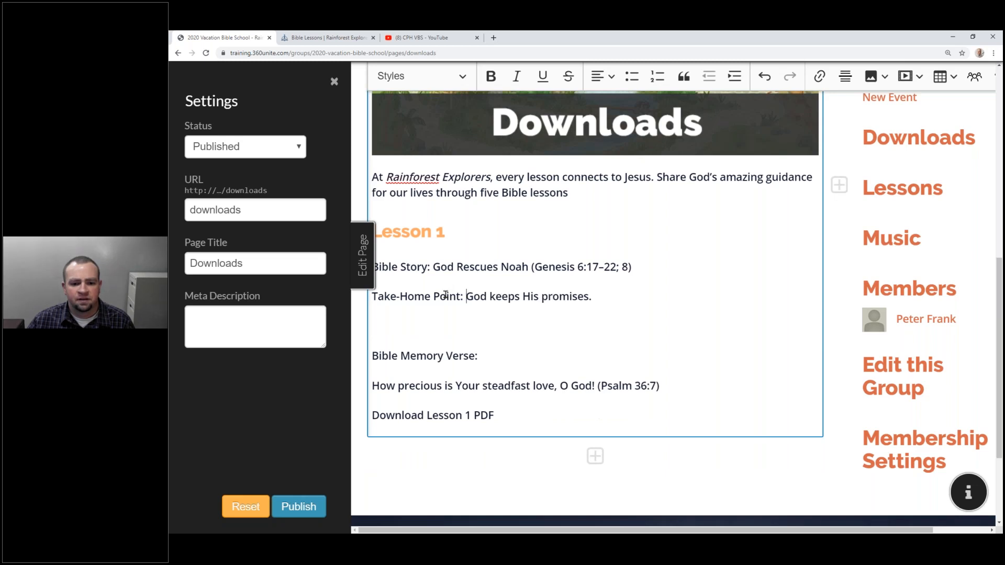
key(Delete)
key(End)
key(Delete)
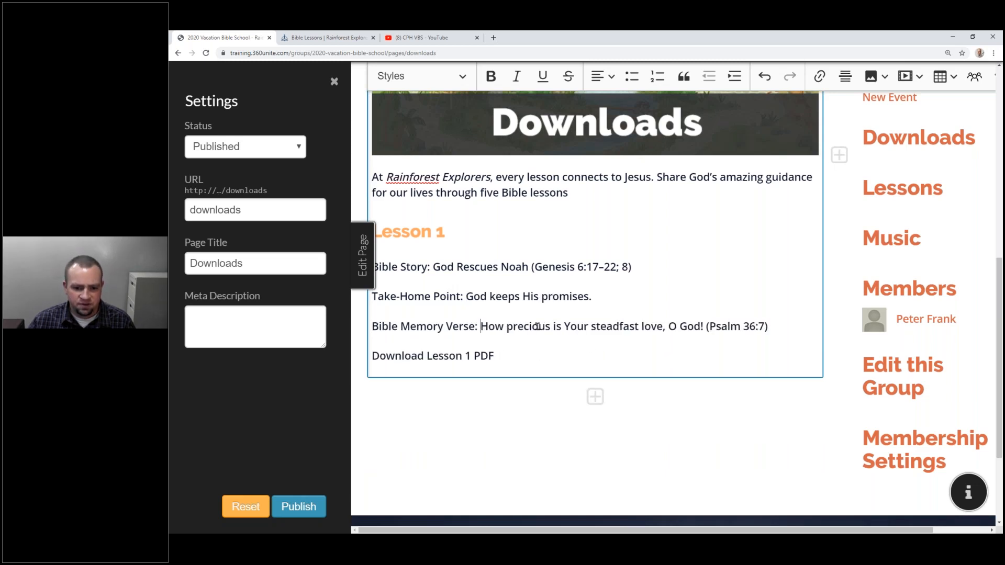
Make the Take-Home Point label bold and check the Bible Story label's formatting.
drag(427, 266, 373, 266)
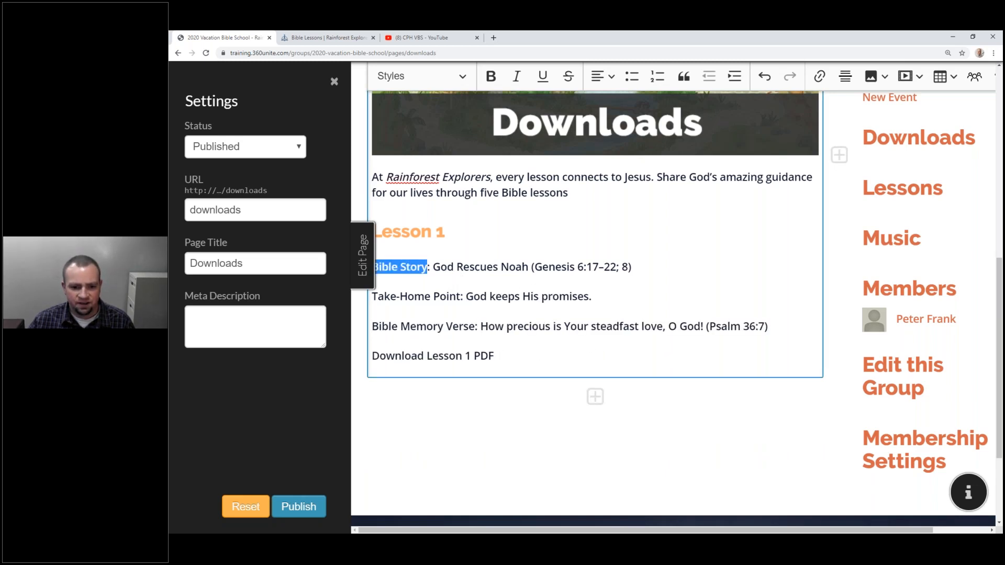
drag(461, 296, 372, 296)
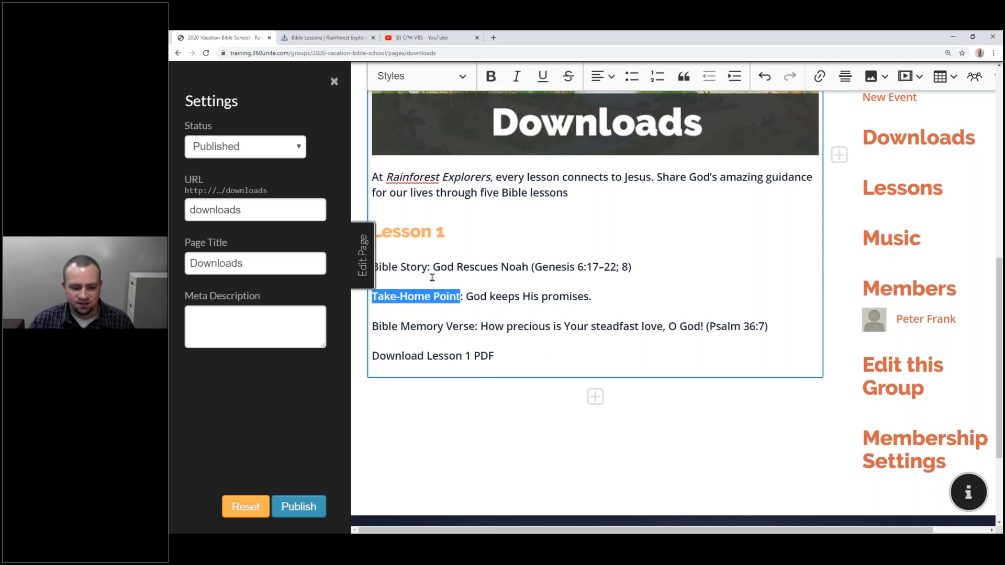
key(ctrl+b)
click(454, 283)
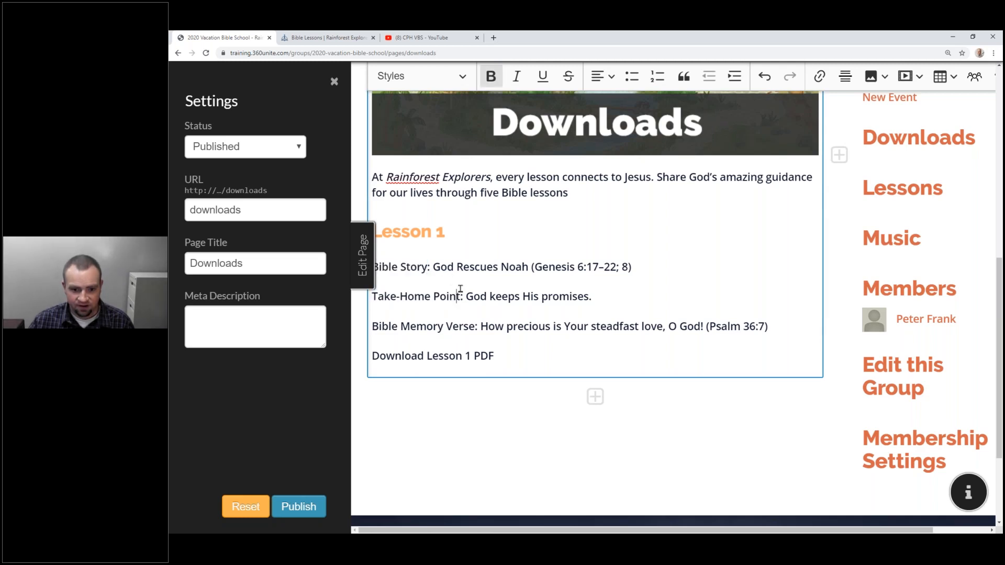
click(424, 268)
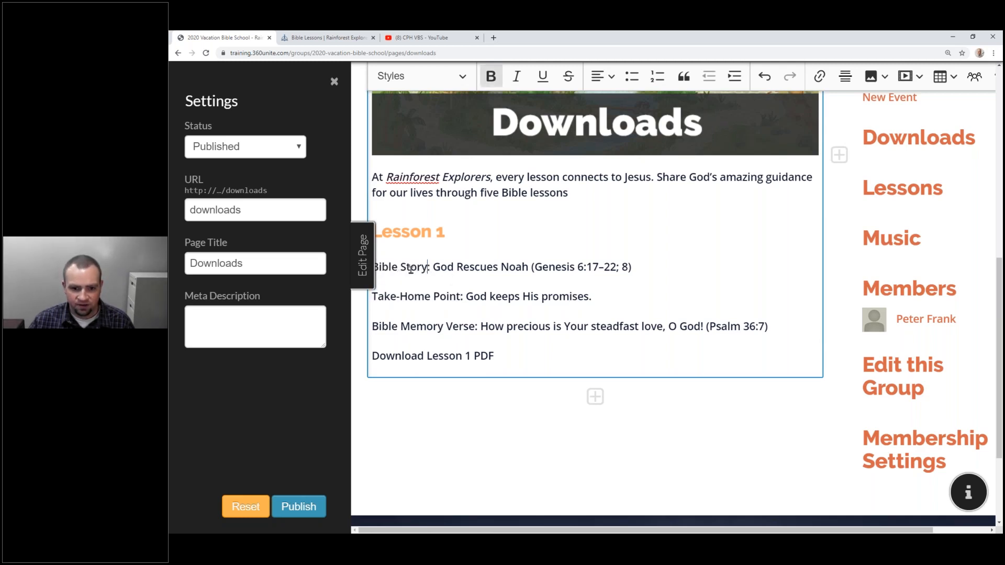
drag(429, 267, 374, 267)
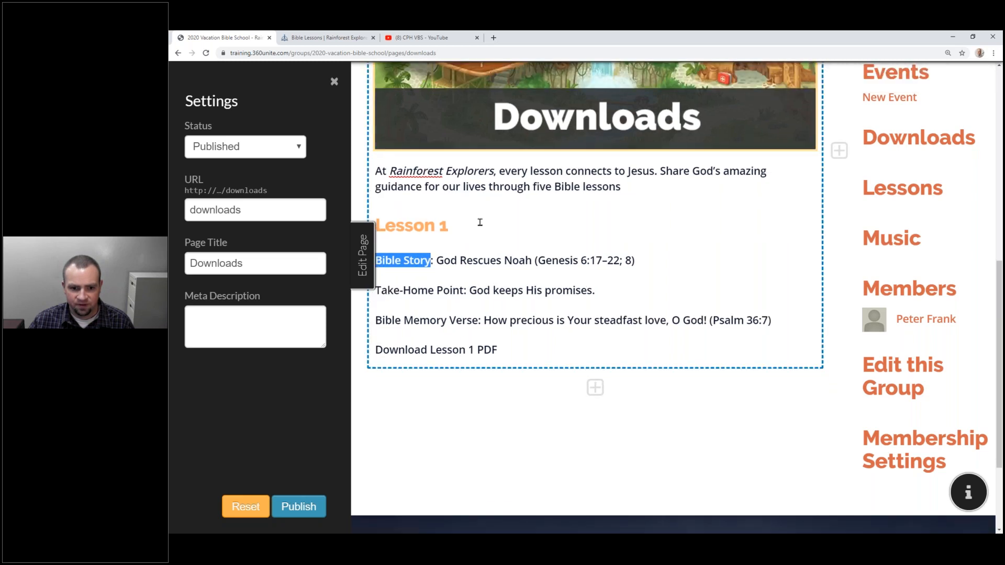
click(480, 223)
click(431, 268)
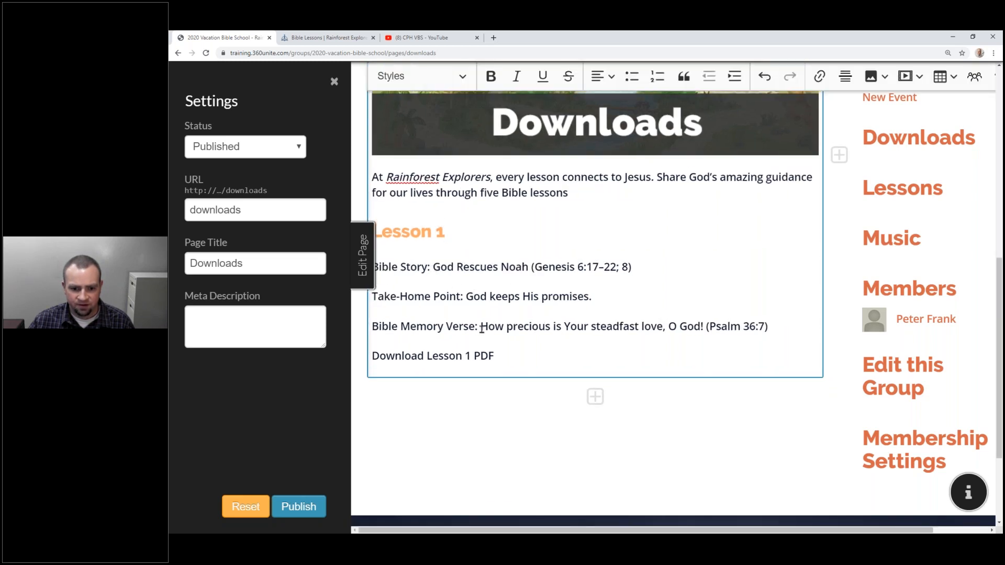
Turn the Download Lesson 1 PDF line into a centred Call-to-Action button.
drag(510, 357, 372, 357)
click(424, 77)
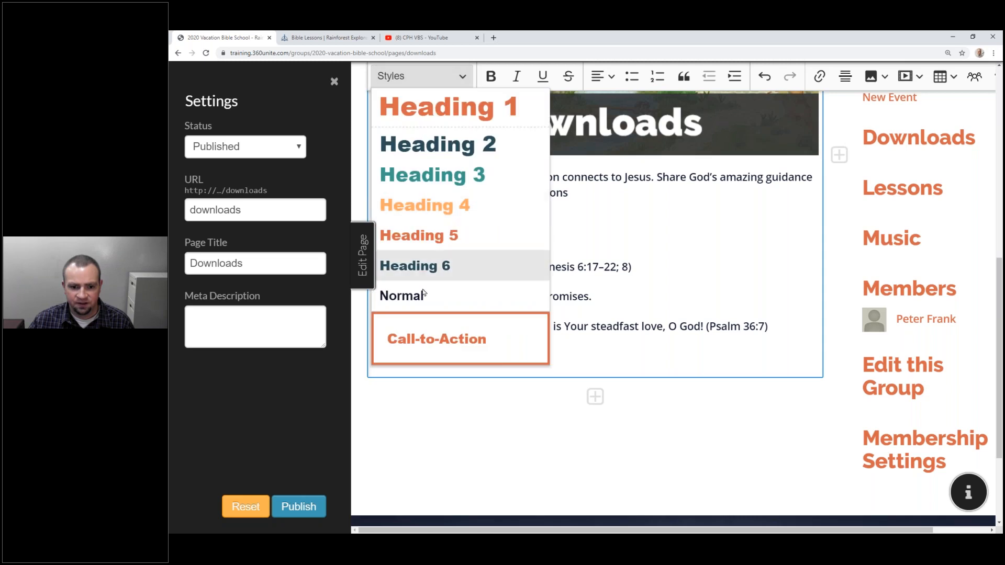
click(429, 317)
click(602, 77)
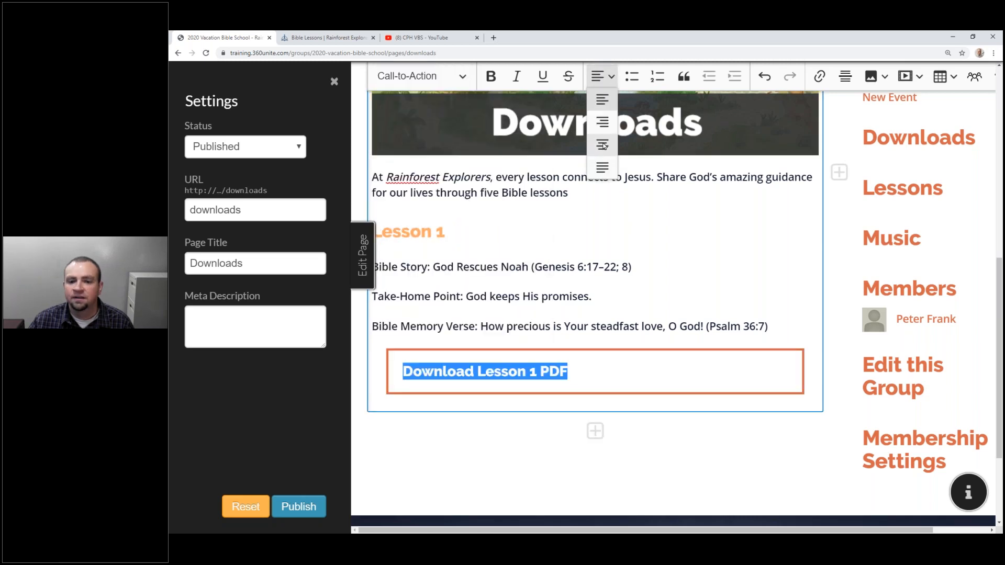
click(603, 145)
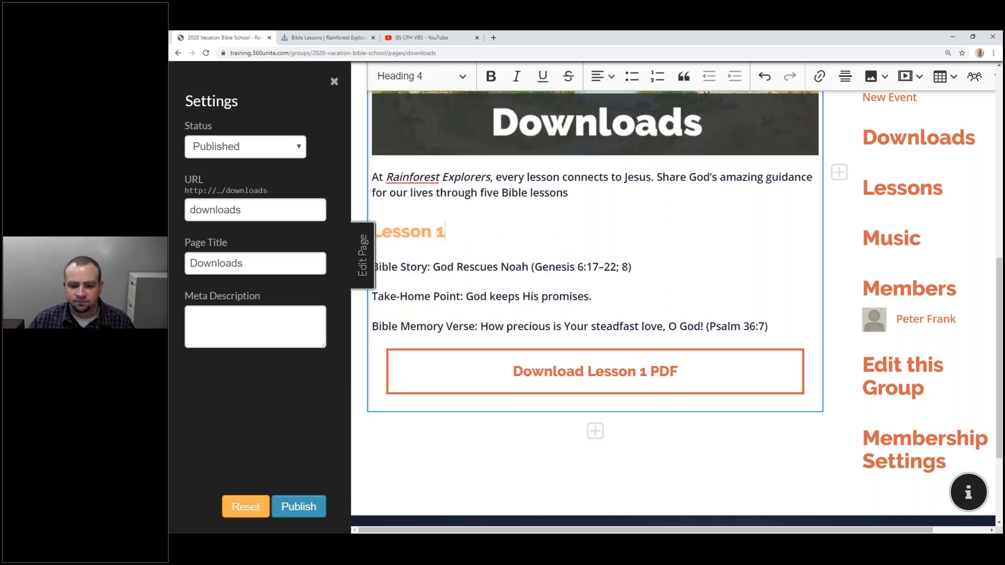
triple_click(524, 337)
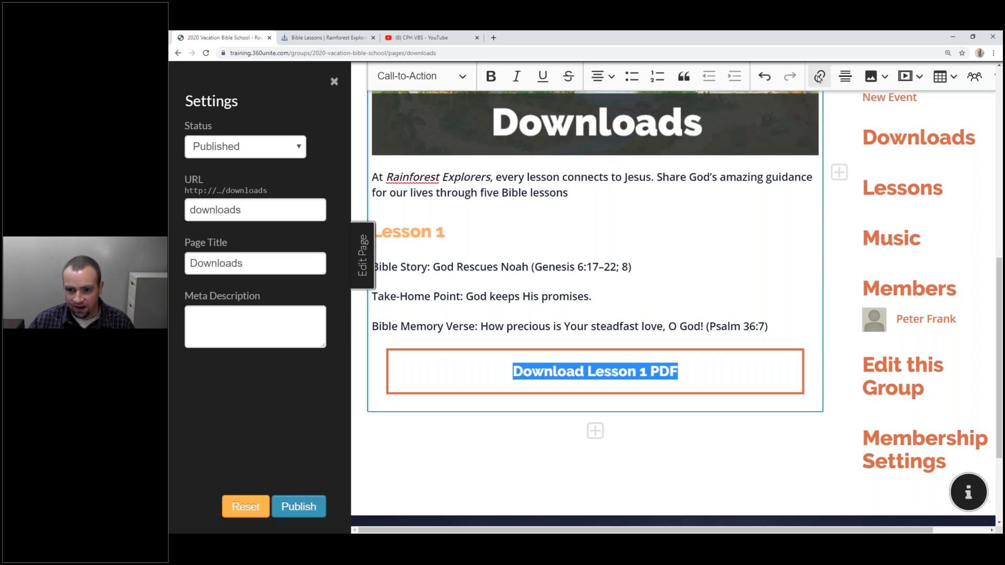
Link the download button to the uploaded VBS-banner.png file for download.
click(818, 77)
click(663, 179)
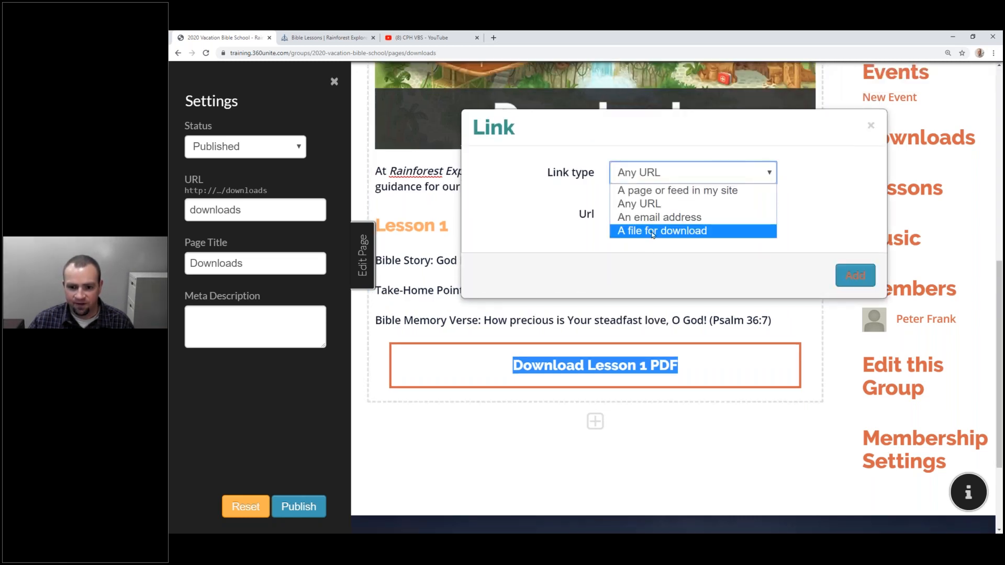
click(675, 229)
click(653, 224)
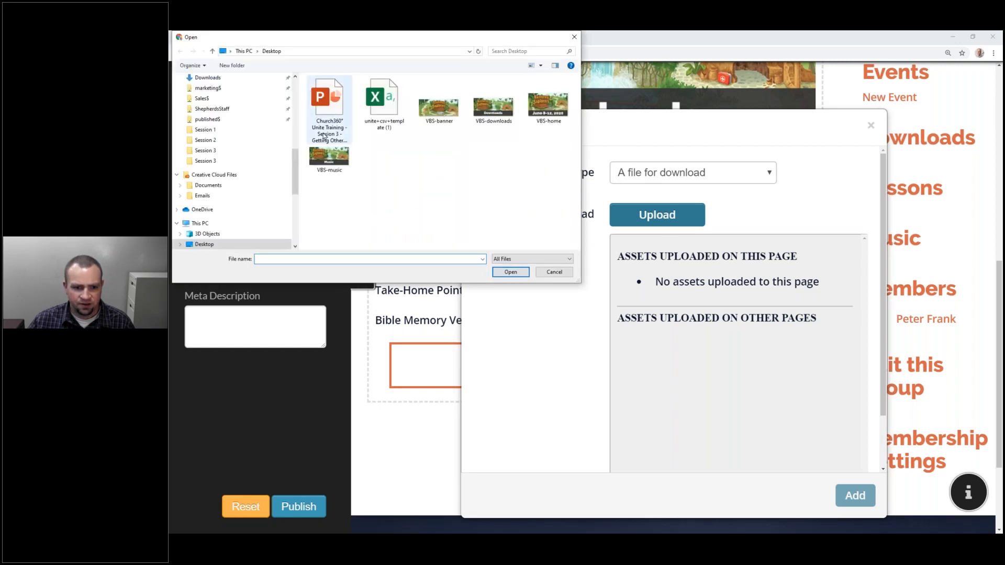
click(494, 107)
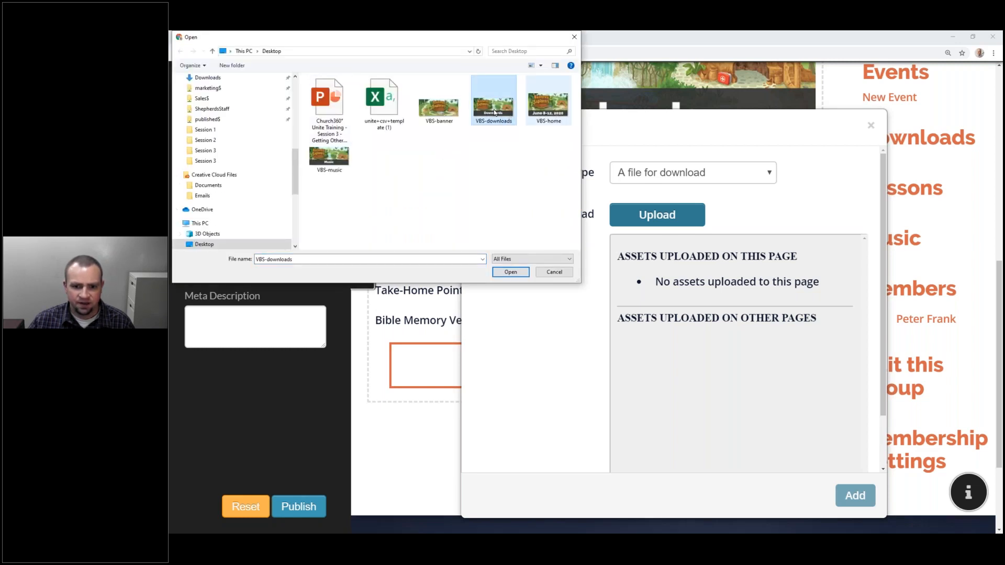
click(439, 115)
click(511, 272)
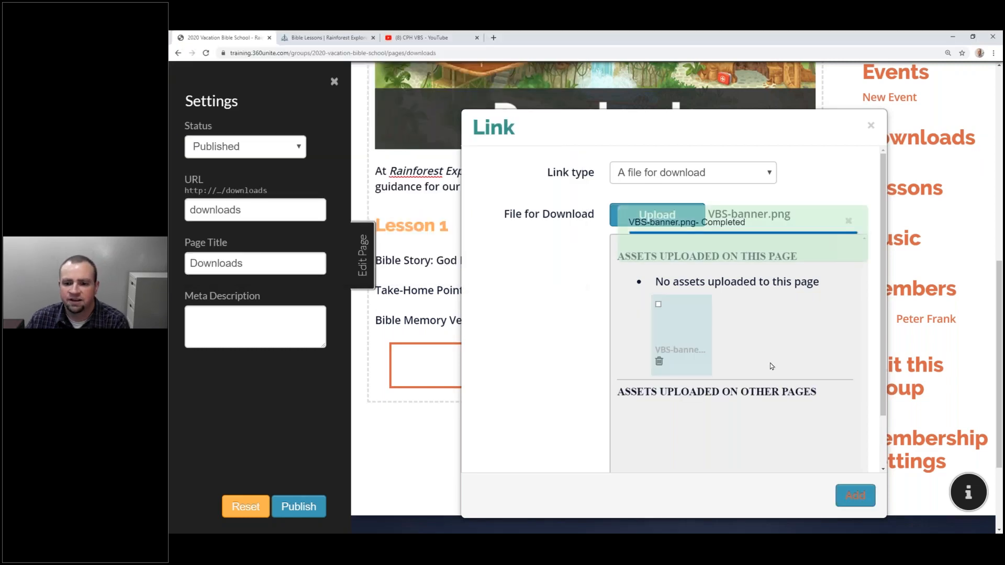
click(855, 496)
Publish the Downloads page, close its settings, and bring up the Pages manager.
scroll(528, 360, down, 6)
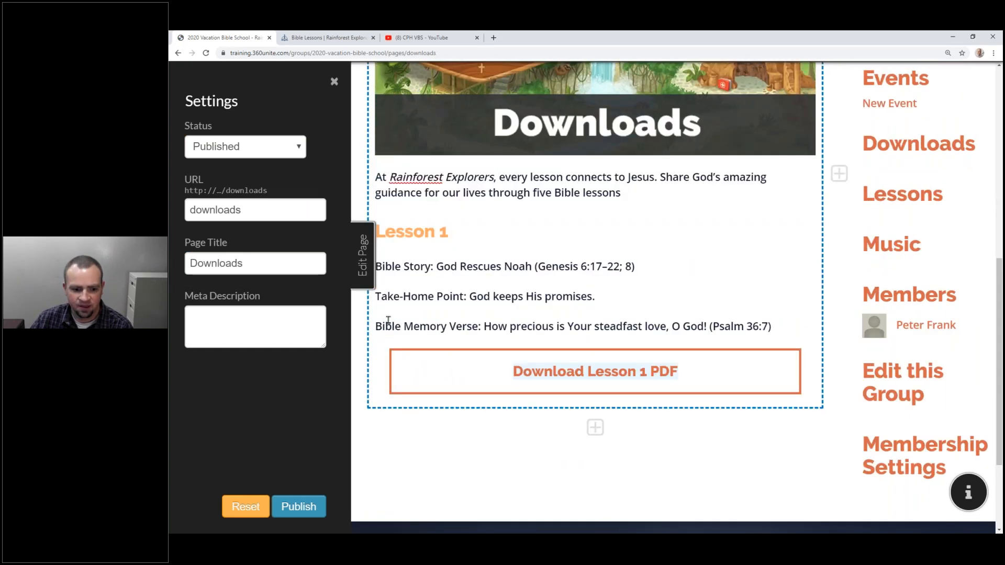
click(298, 506)
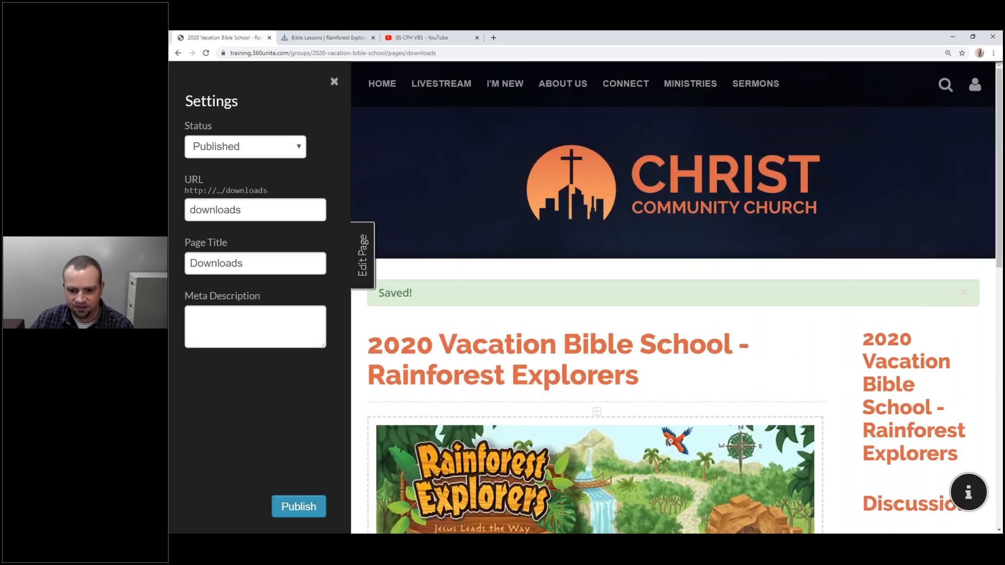
click(363, 257)
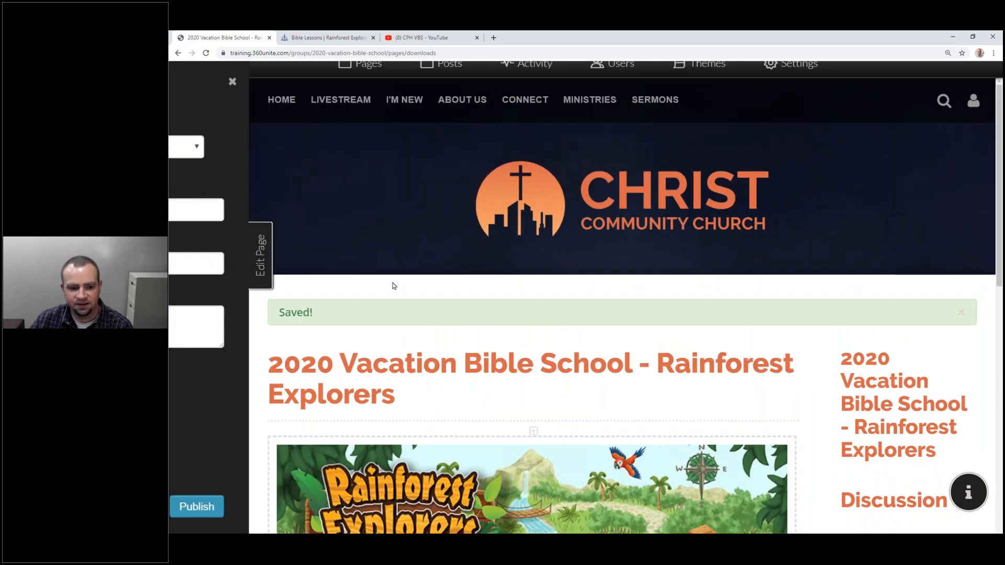
scroll(472, 189, down, 5)
scroll(472, 187, down, 4)
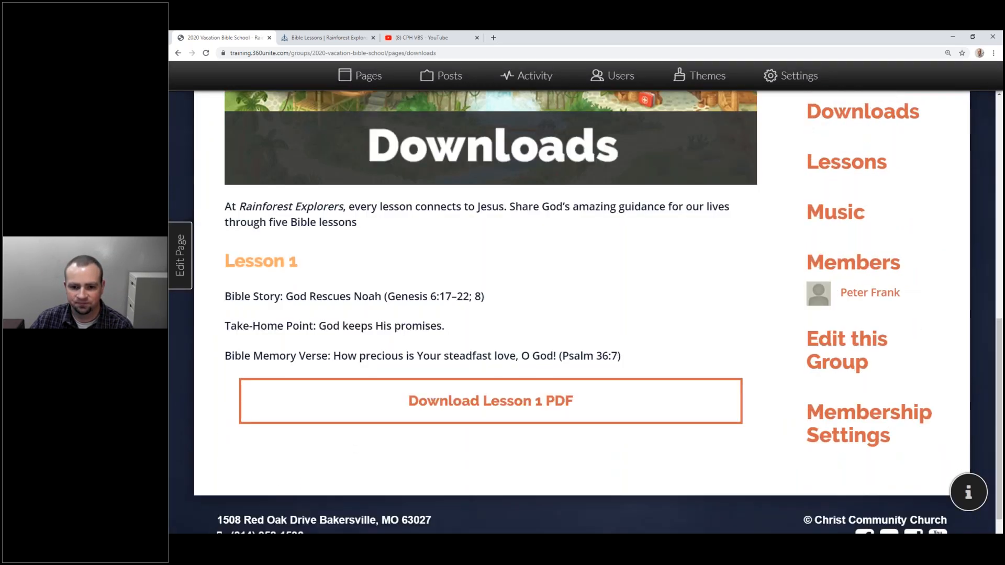
scroll(501, 239, up, 6)
scroll(501, 239, down, 5)
scroll(498, 236, up, 6)
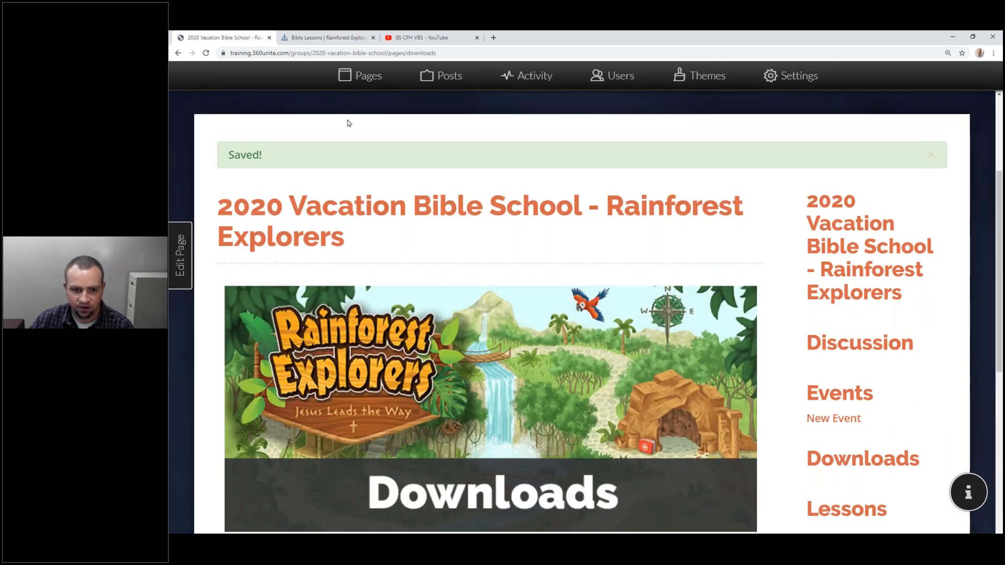
click(342, 79)
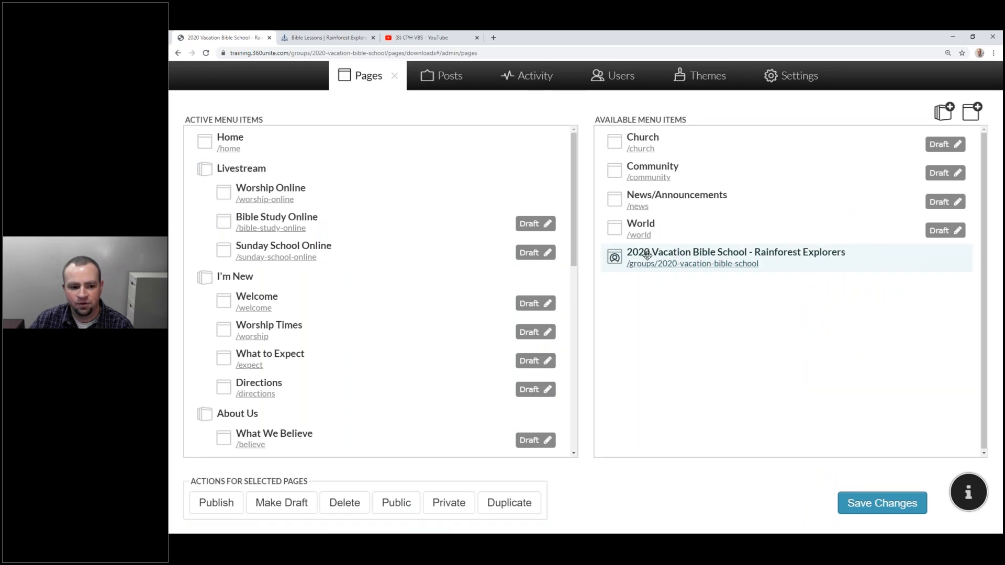
Add the VBS group to the menu under Ministries after Child, save, and return to the site.
scroll(471, 252, down, 9)
drag(680, 257, 333, 326)
drag(249, 290, 265, 322)
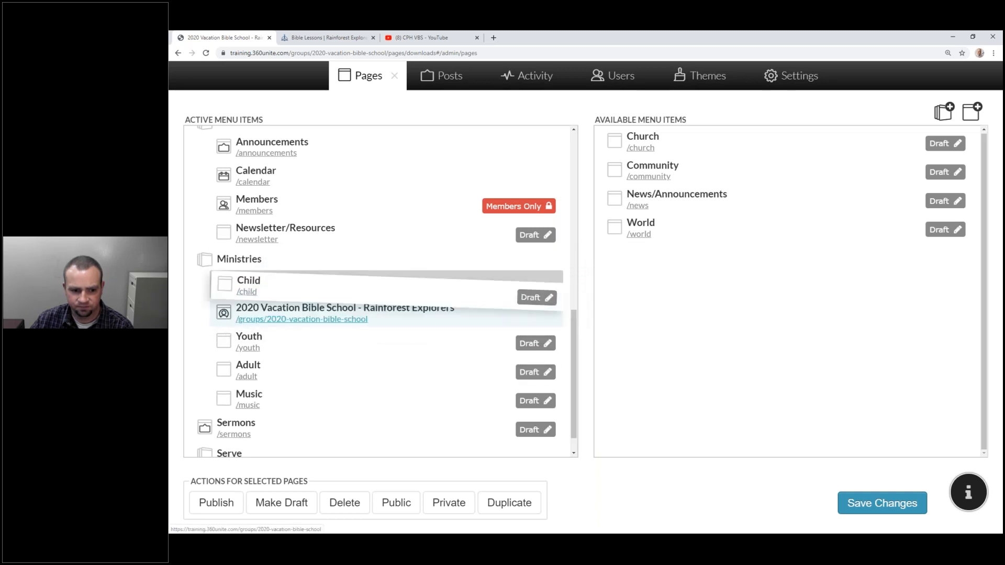
drag(255, 281, 271, 307)
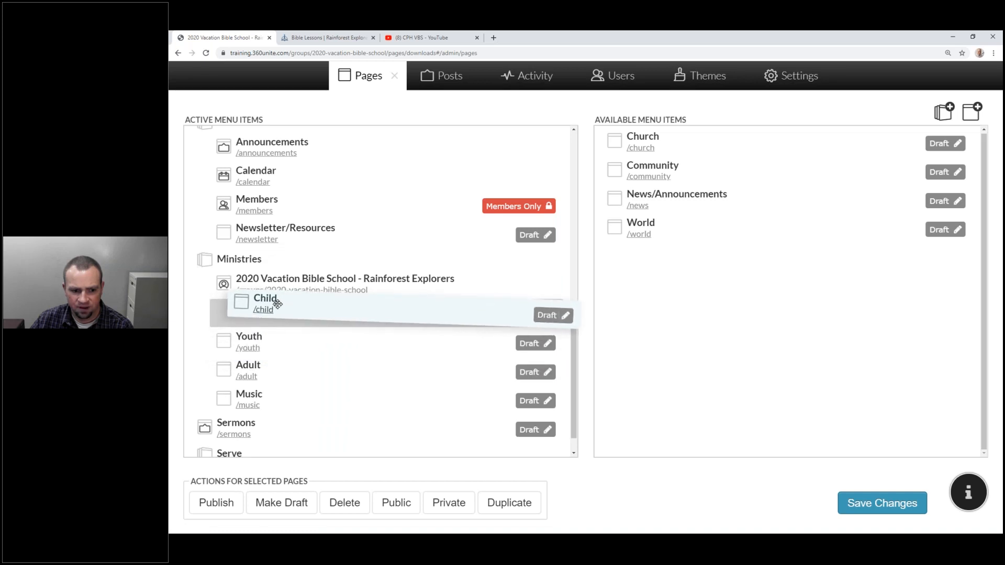
click(868, 501)
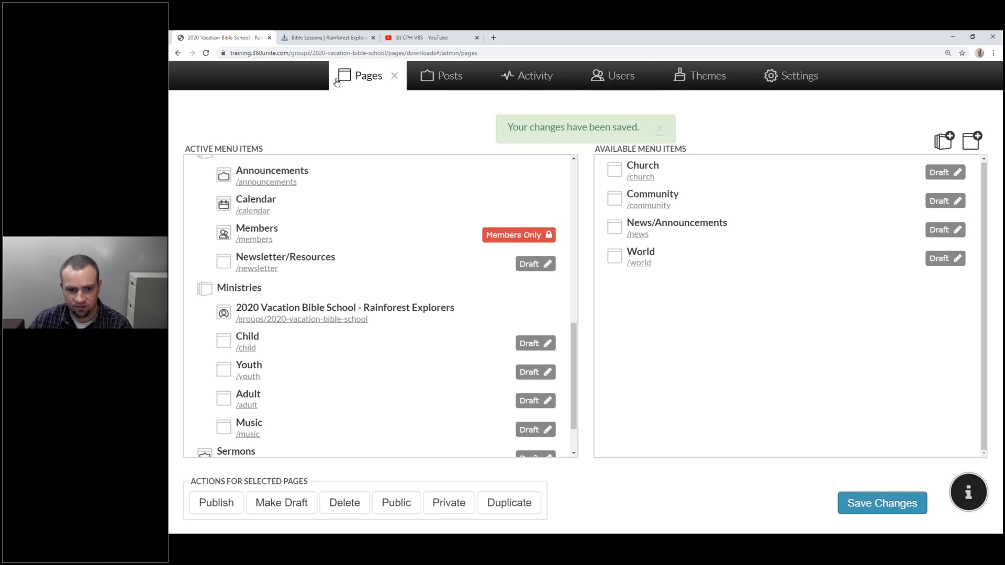
click(395, 75)
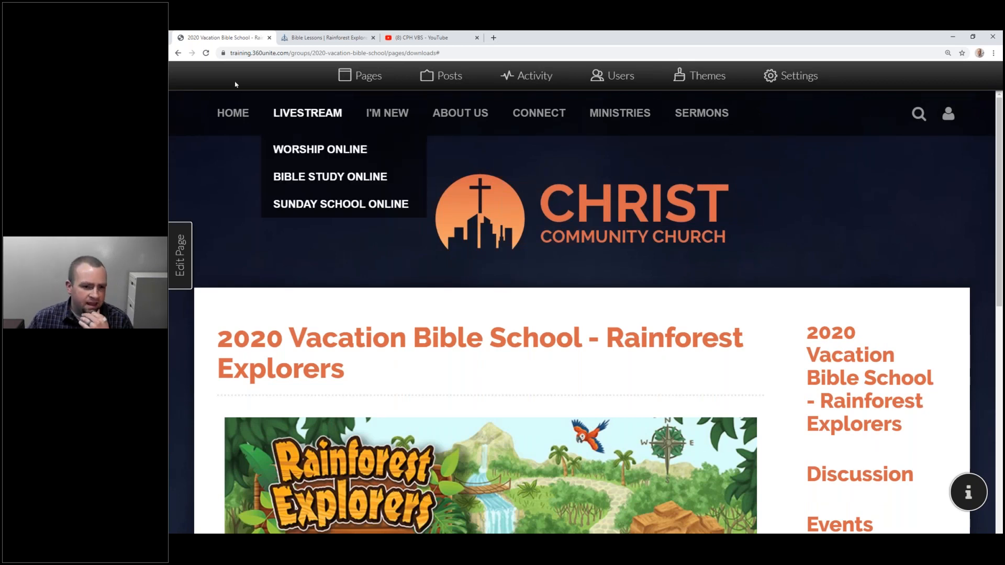
Go to the Home page, enter Edit Page mode, and show the banner block's options.
click(234, 114)
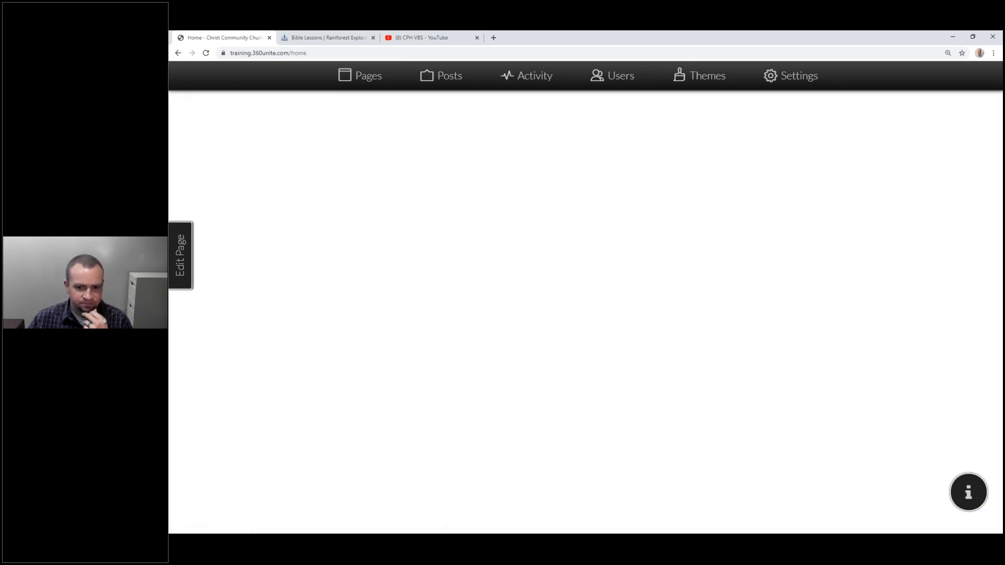
scroll(259, 264, down, 3)
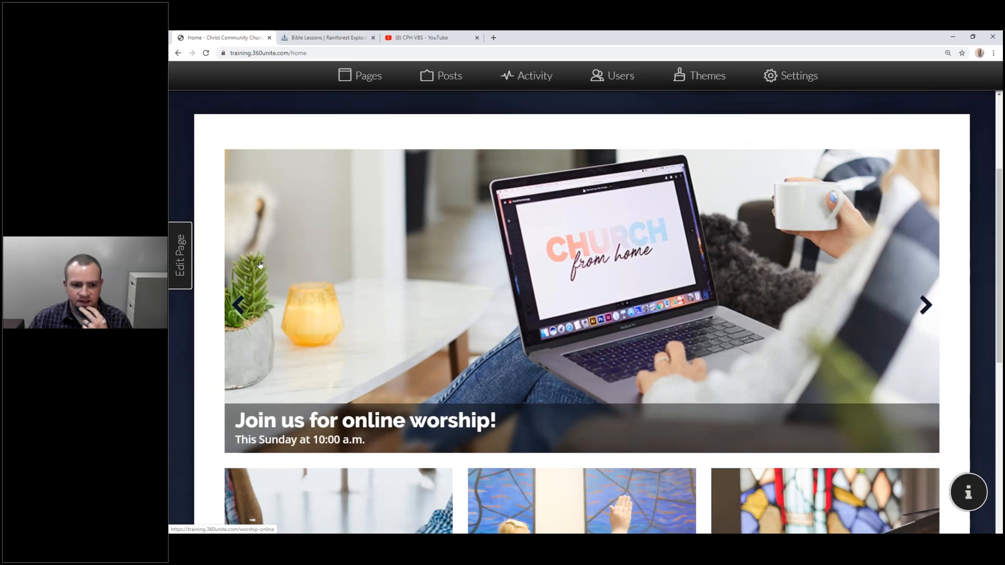
click(184, 261)
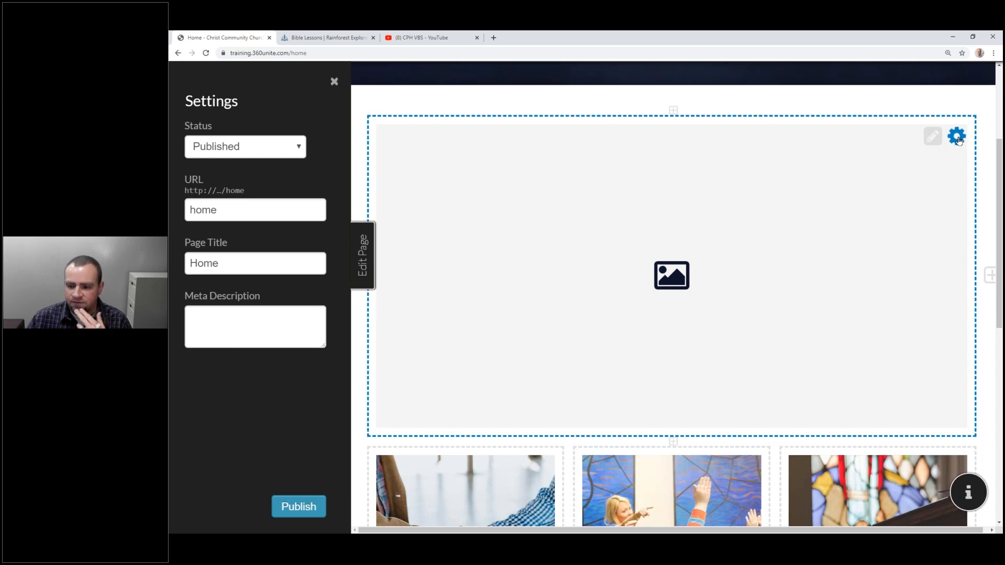
click(957, 141)
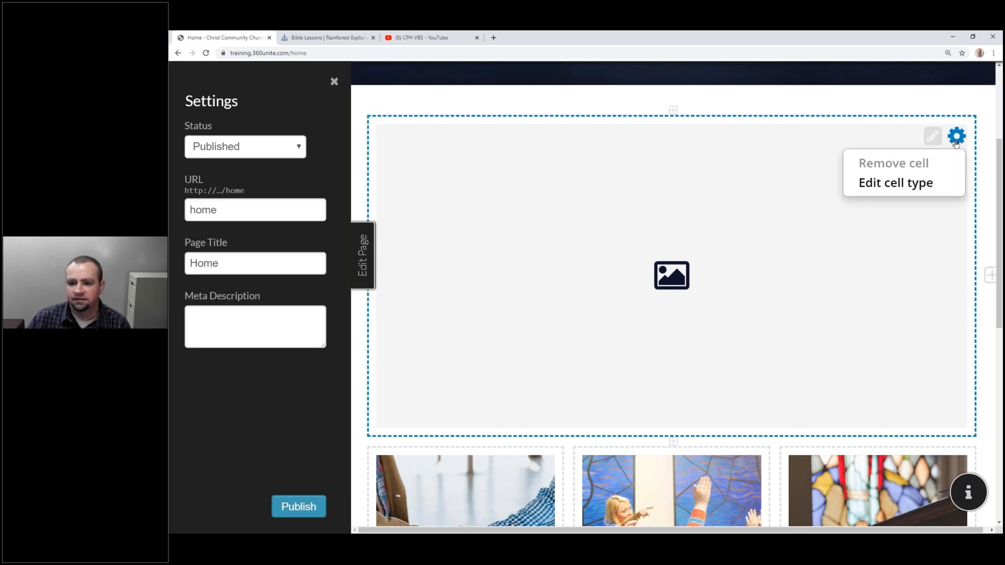
Add a new empty slide to the home page banner carousel.
click(932, 136)
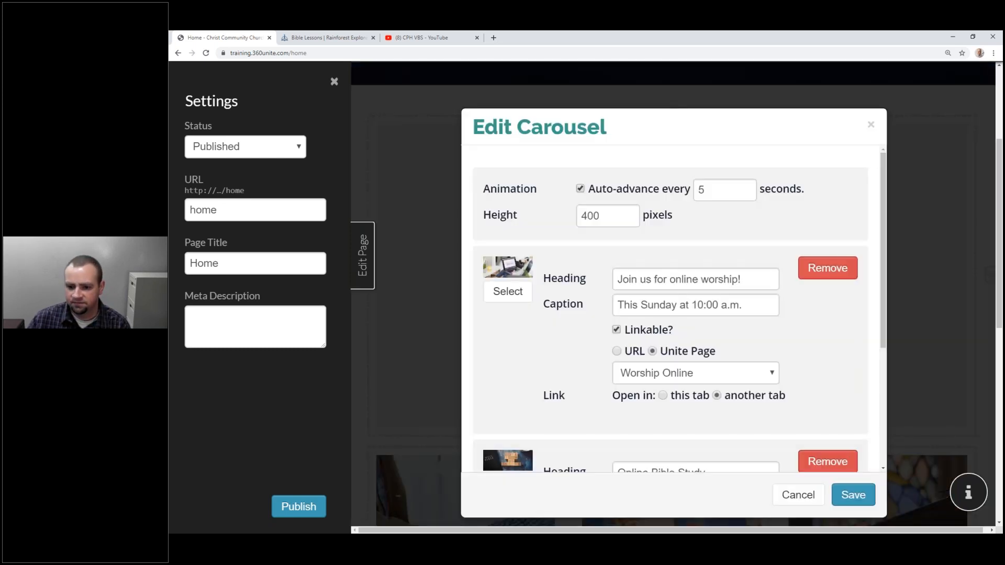
scroll(532, 209, down, 5)
scroll(562, 307, up, 5)
scroll(537, 257, down, 5)
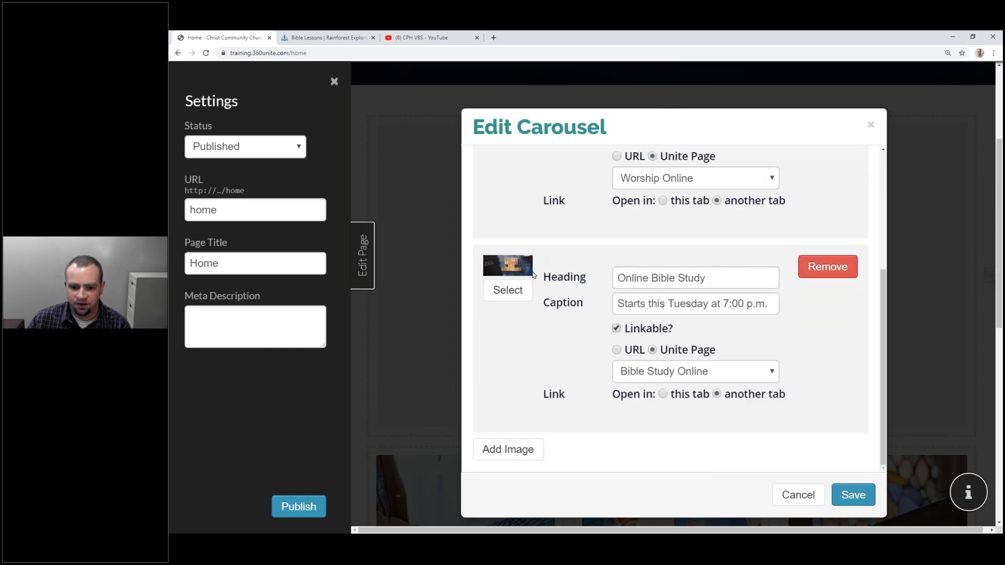
click(508, 449)
scroll(511, 361, down, 3)
Upload VBS-banner.png and set it as the new slide's image.
click(511, 345)
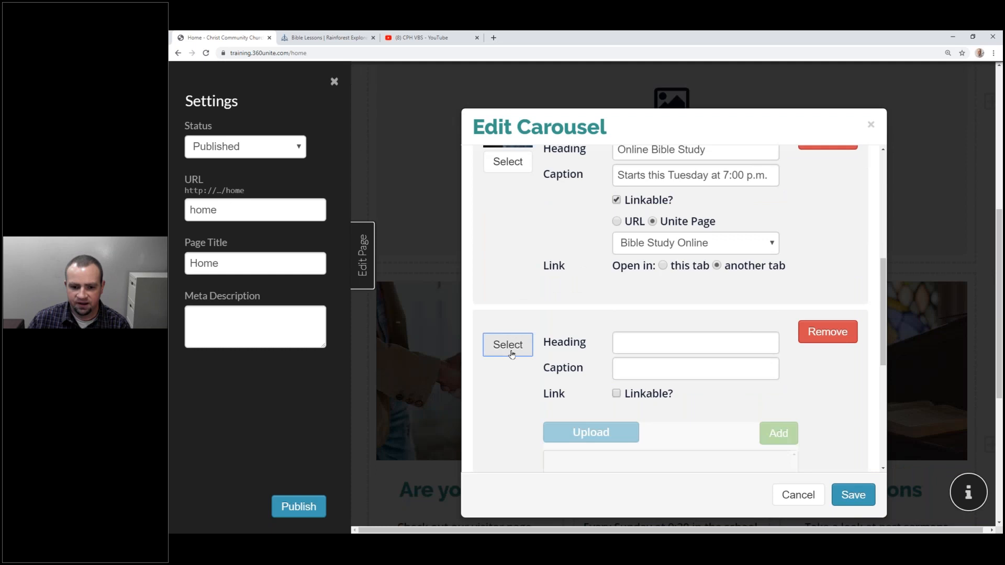
scroll(592, 305, down, 5)
click(594, 178)
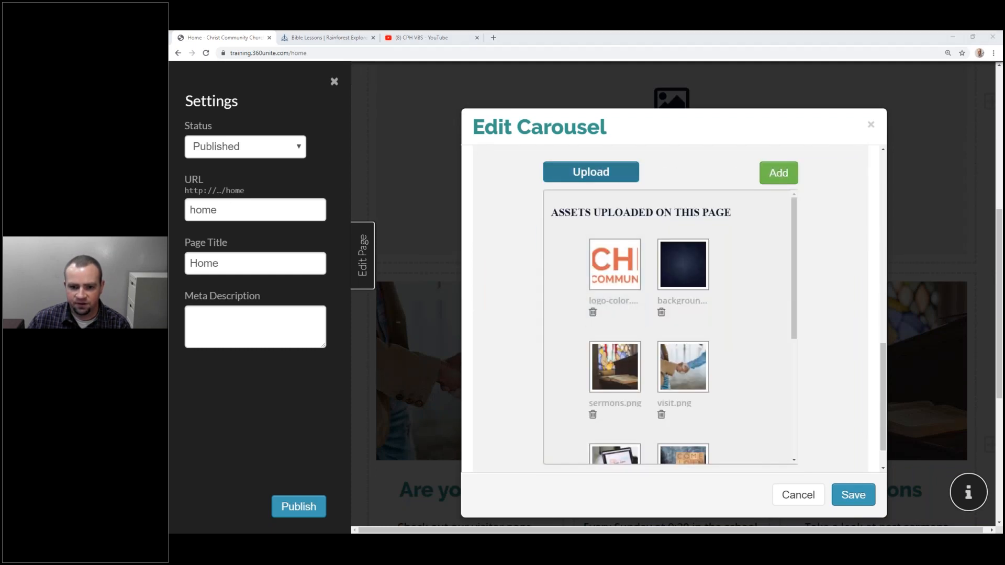
click(439, 110)
click(511, 273)
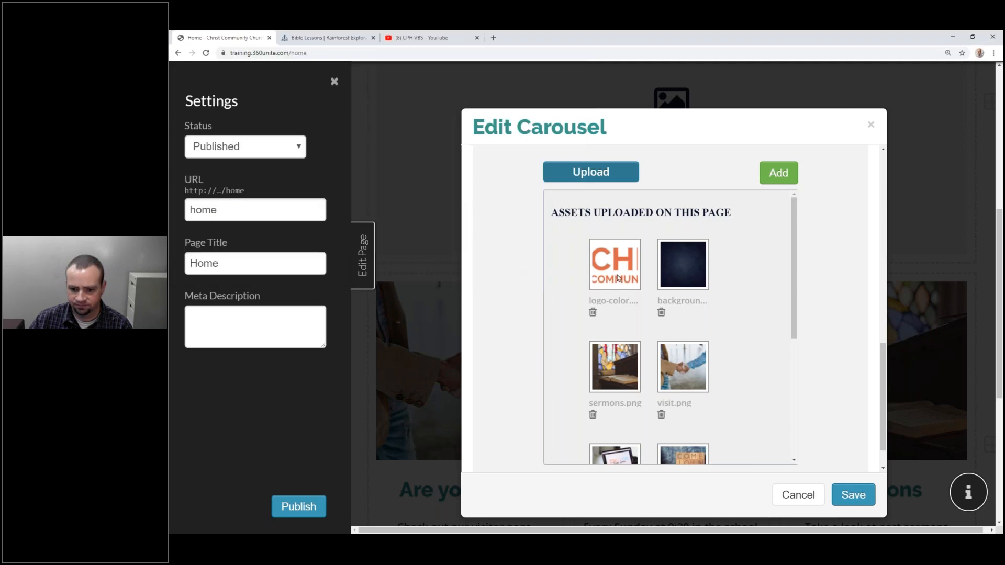
scroll(655, 314, down, 4)
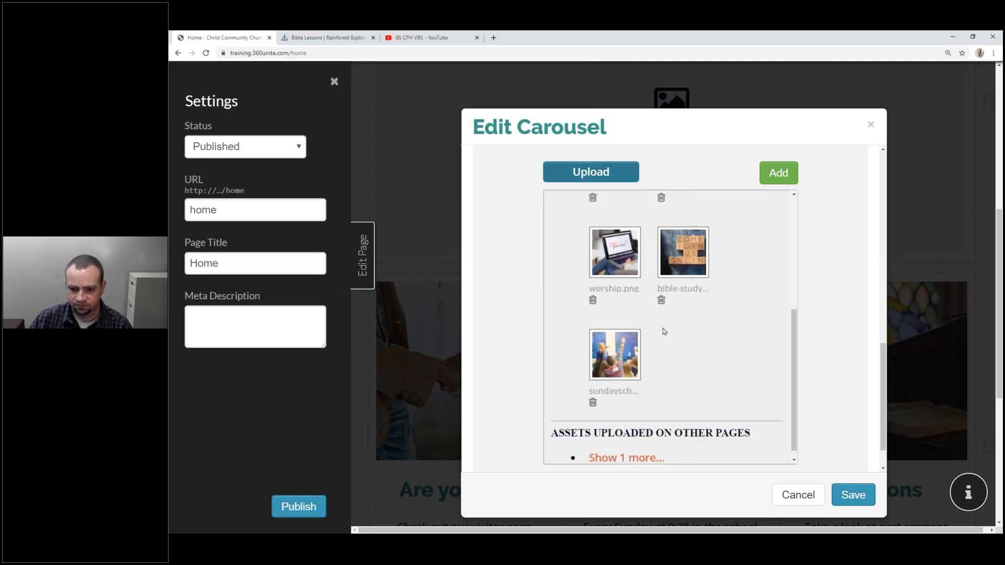
scroll(654, 309, up, 5)
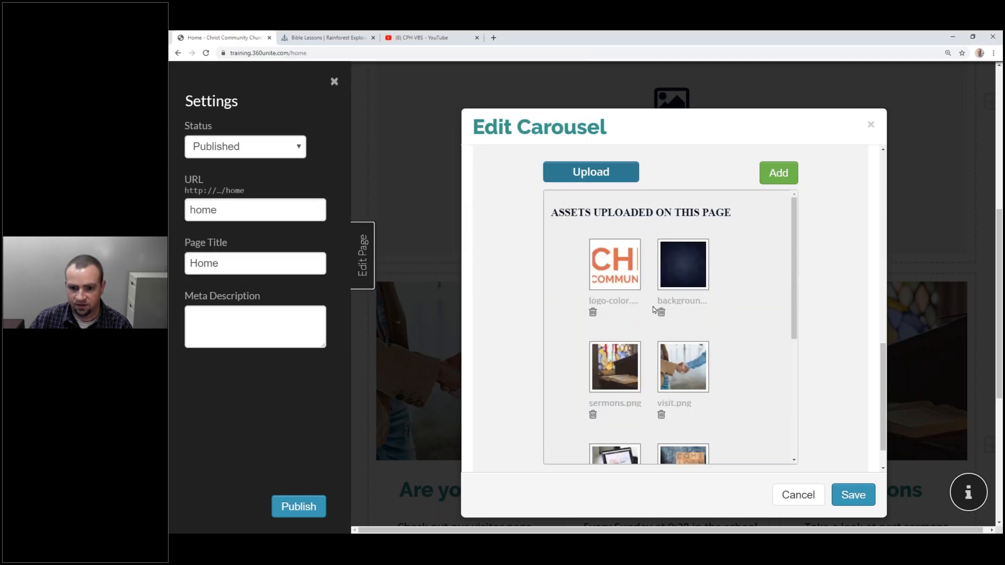
scroll(653, 309, up, 4)
scroll(652, 308, down, 5)
scroll(753, 306, down, 5)
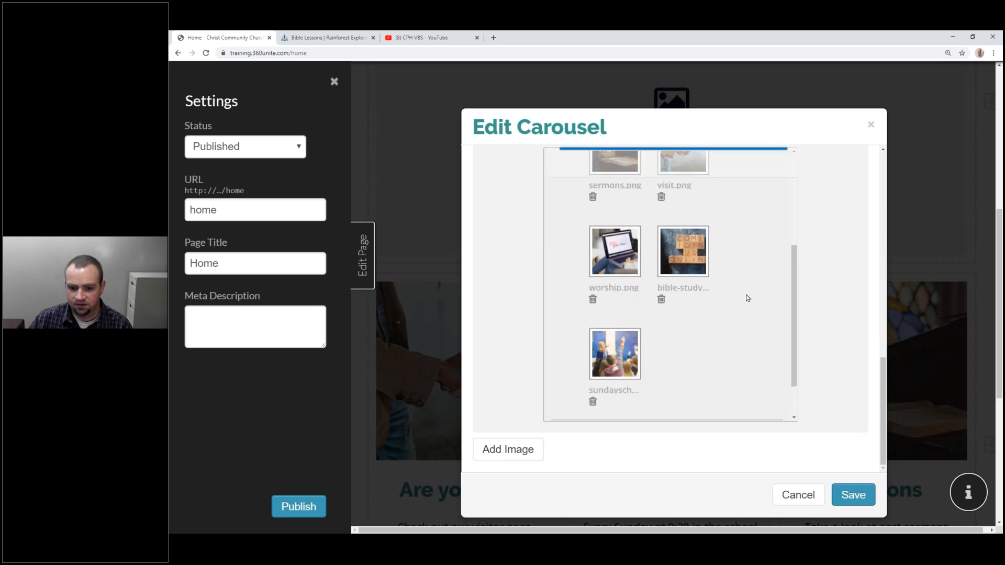
scroll(746, 304, up, 4)
scroll(722, 319, down, 3)
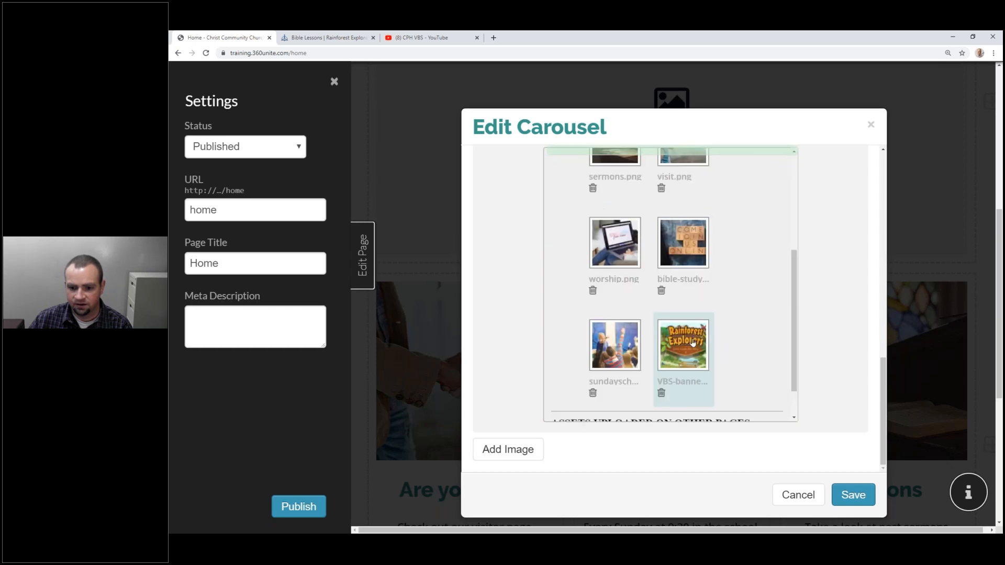
scroll(686, 348, down, 1)
click(809, 326)
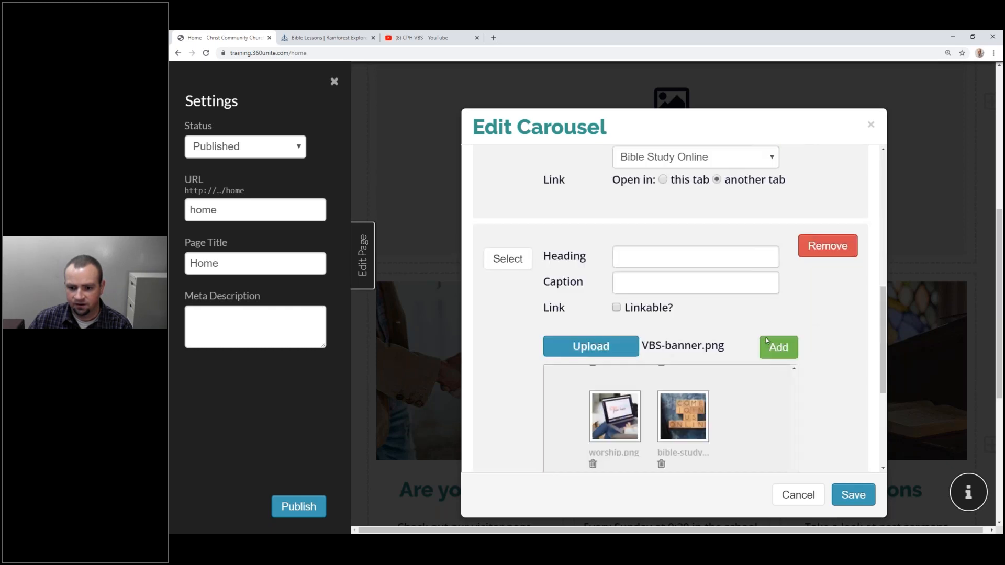
click(779, 347)
click(667, 340)
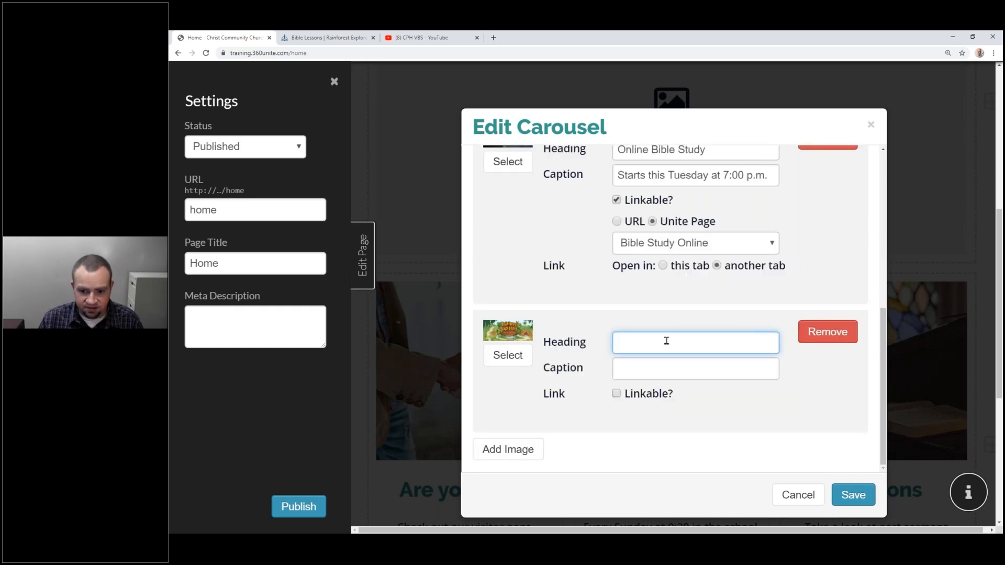
Give the slide heading 'Join us for Vacation Bible School' and a June 8-12, 2020 registration caption.
text(J)
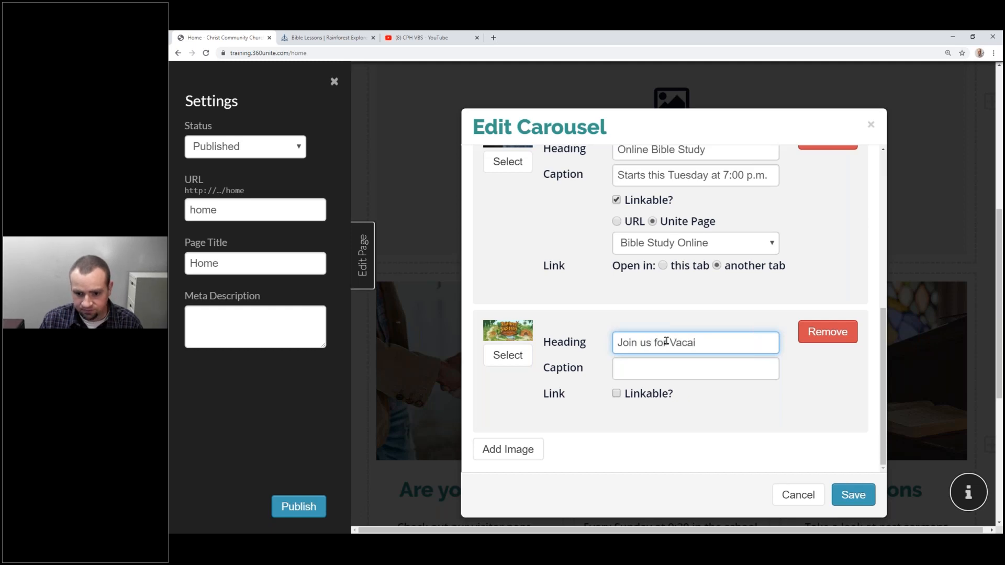
text(oin us for Vacation Bible St)
key(BackSpace)
text(cho)
text(Our fir)
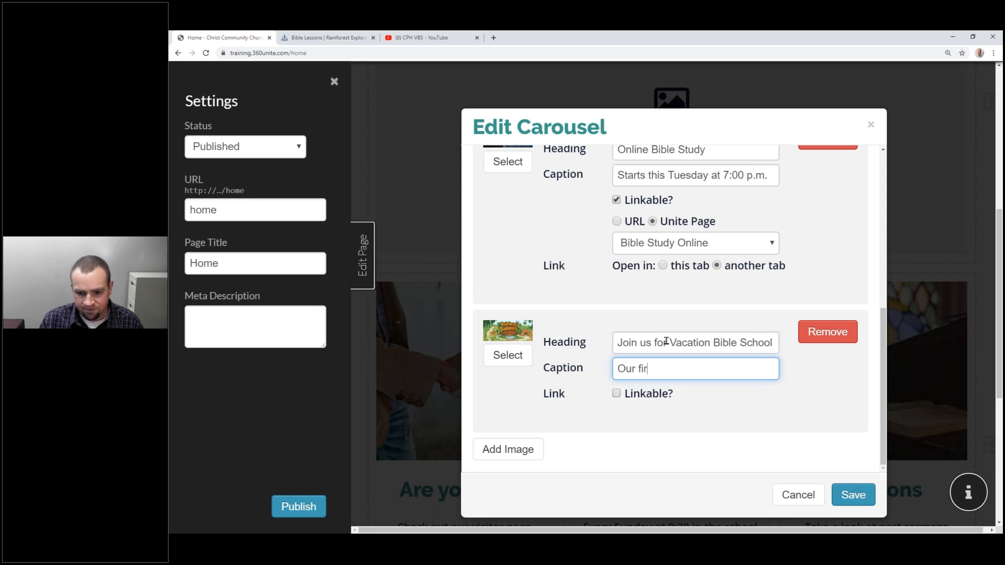
text(st ever online VBS )
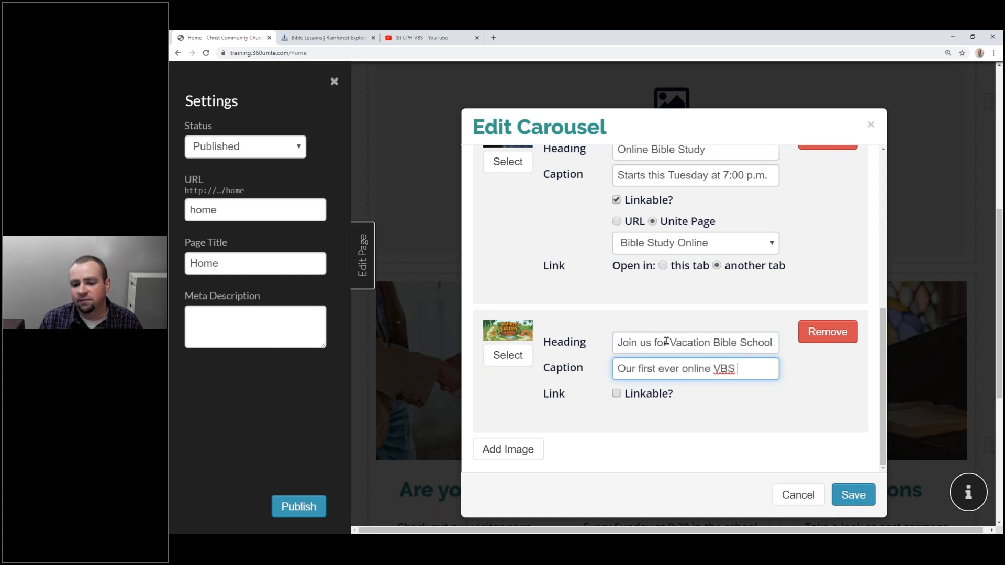
text(is June 8-12,202)
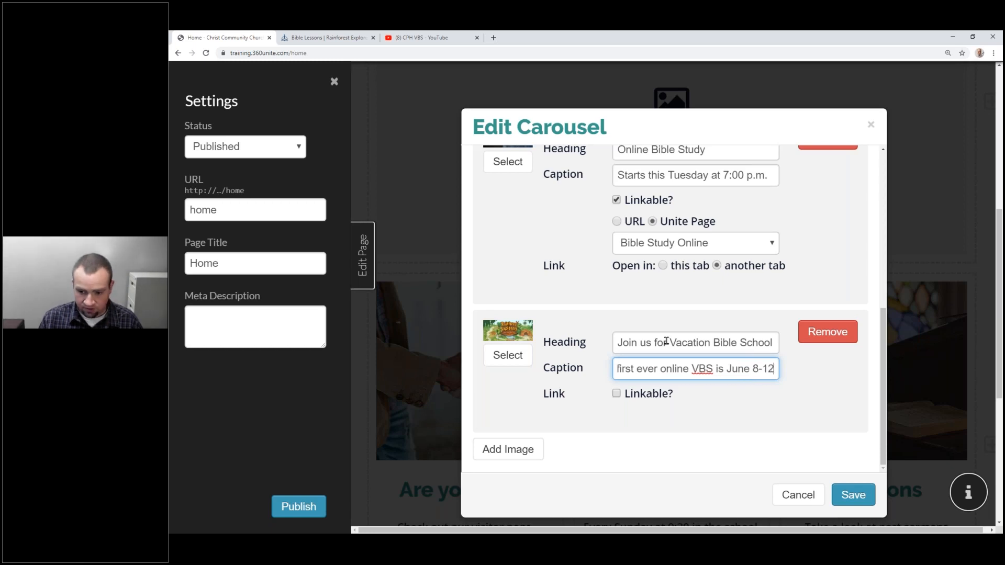
key(BackSpace)
key(BackSpace)
key(BackSpace)
text(202)
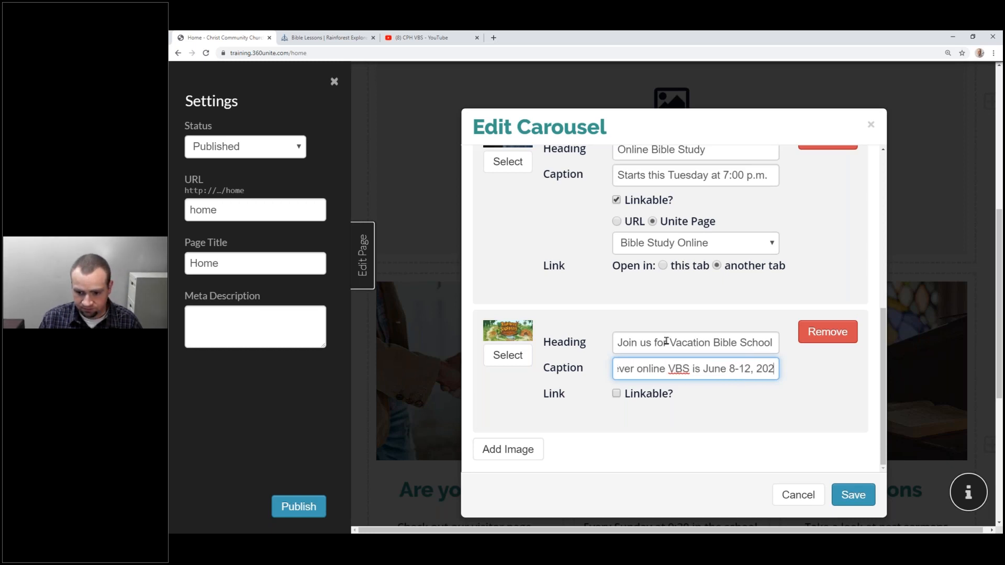
text(0 - register today!)
Link the slide to Group: 2020 Vacation Bible School - Rainforest Explorers and save the carousel.
click(645, 400)
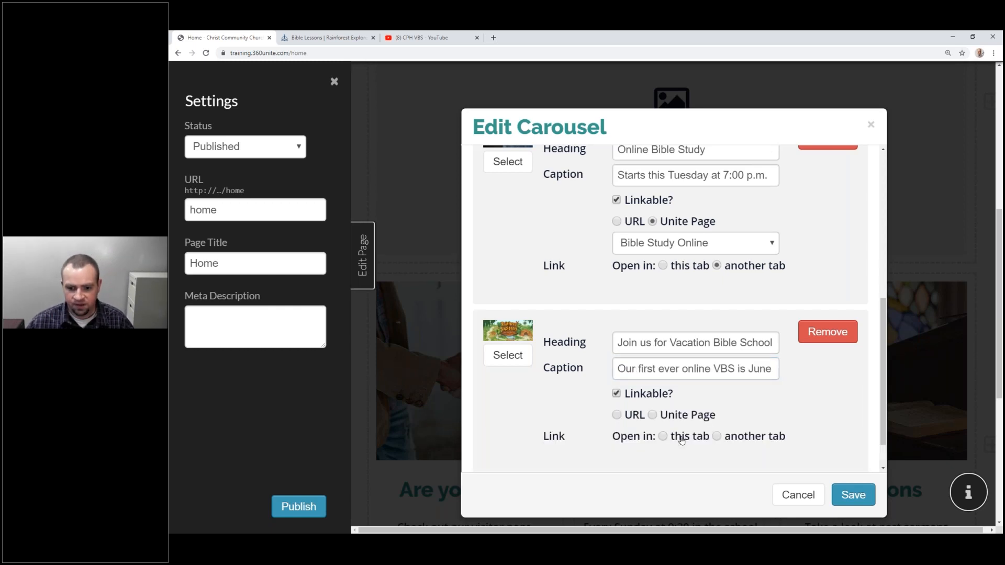
click(654, 416)
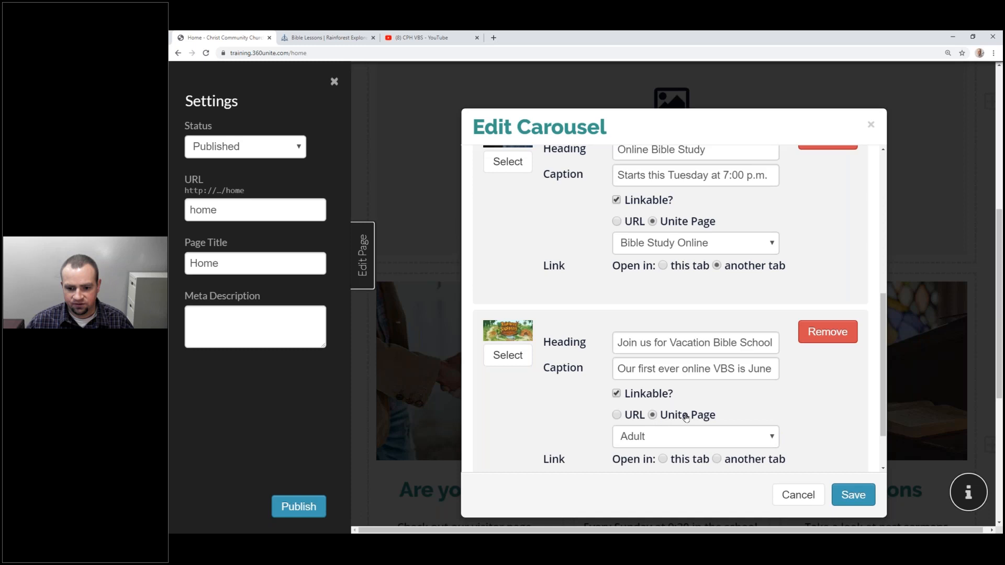
scroll(755, 408, down, 2)
click(708, 373)
scroll(733, 274, down, 3)
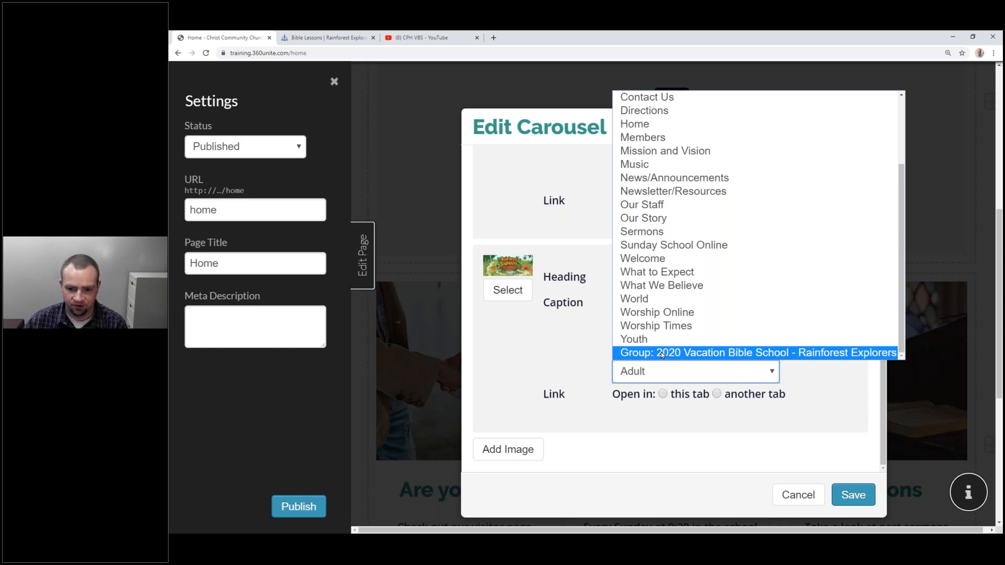
click(663, 354)
scroll(780, 361, down, 1)
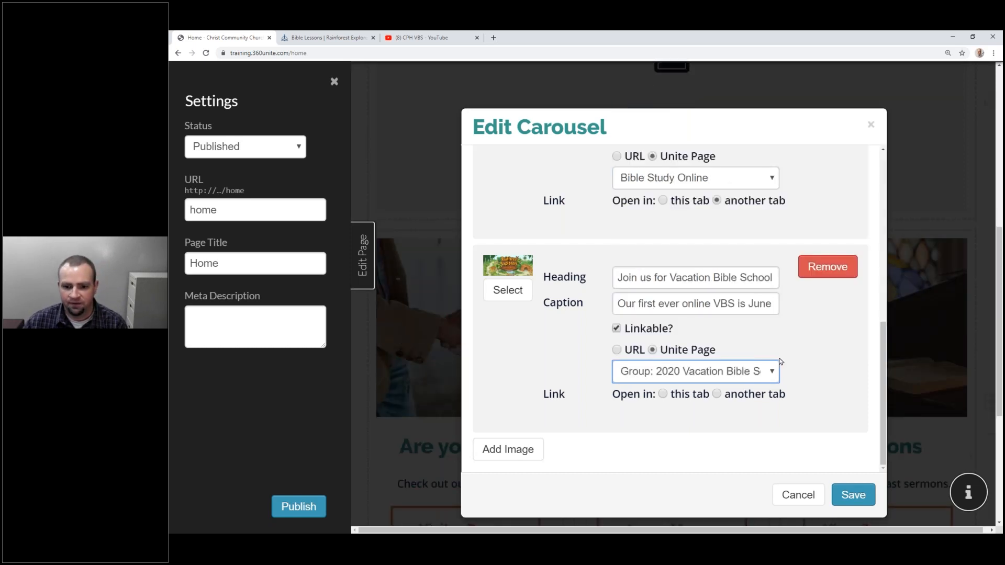
click(853, 494)
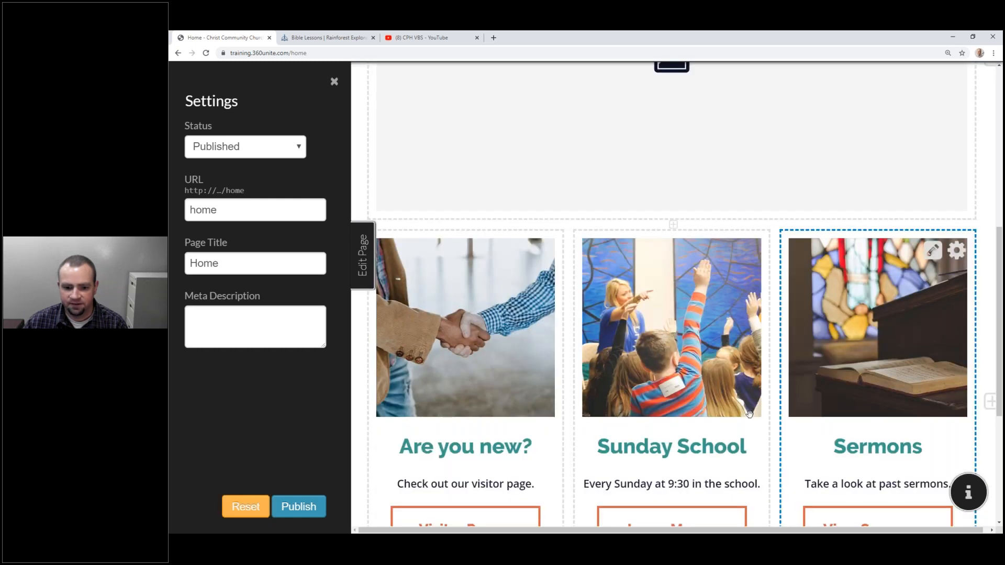
Publish the home page, advance the slider to the new VBS slide, and open the account menu.
click(296, 509)
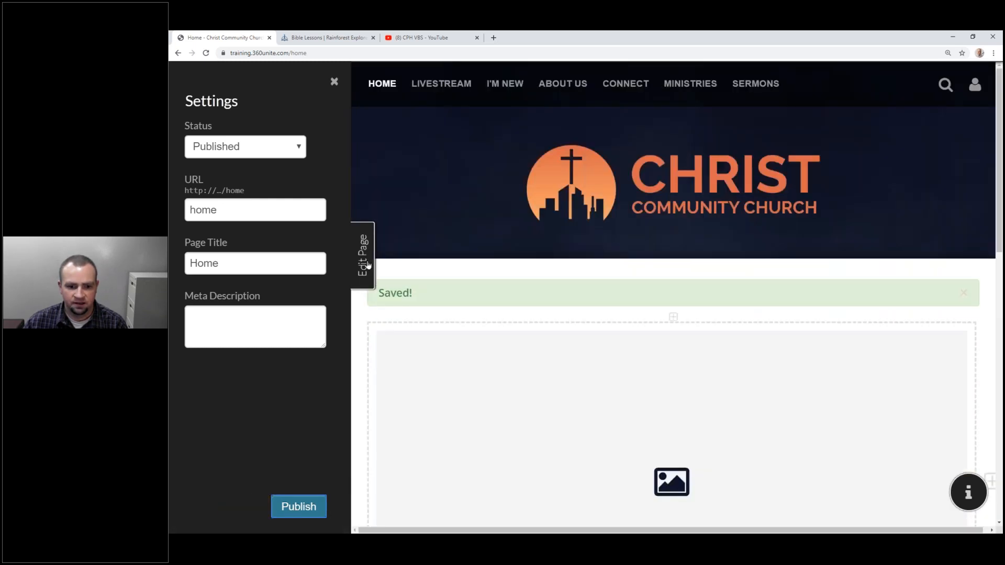
click(368, 264)
scroll(617, 290, down, 4)
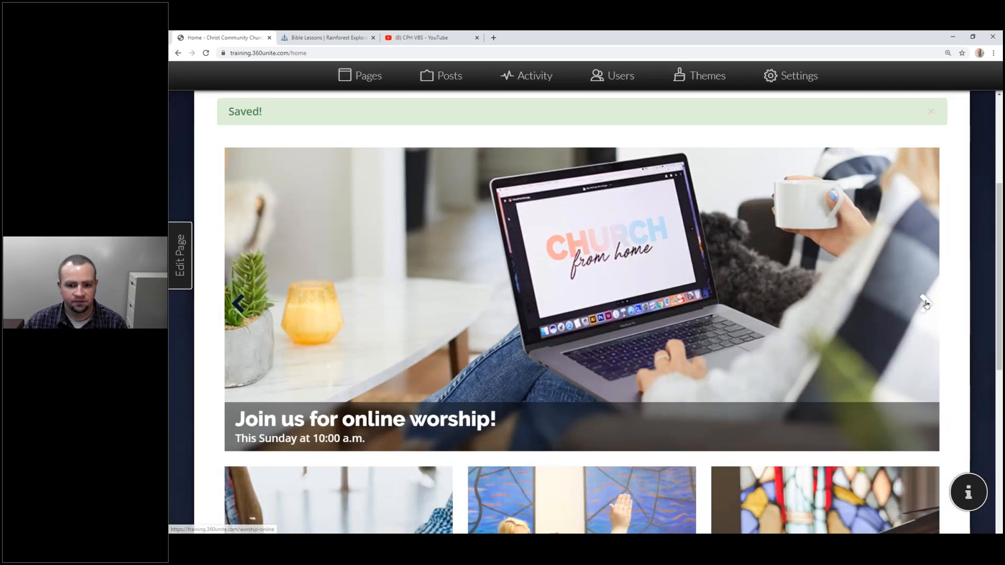
click(925, 304)
click(925, 304)
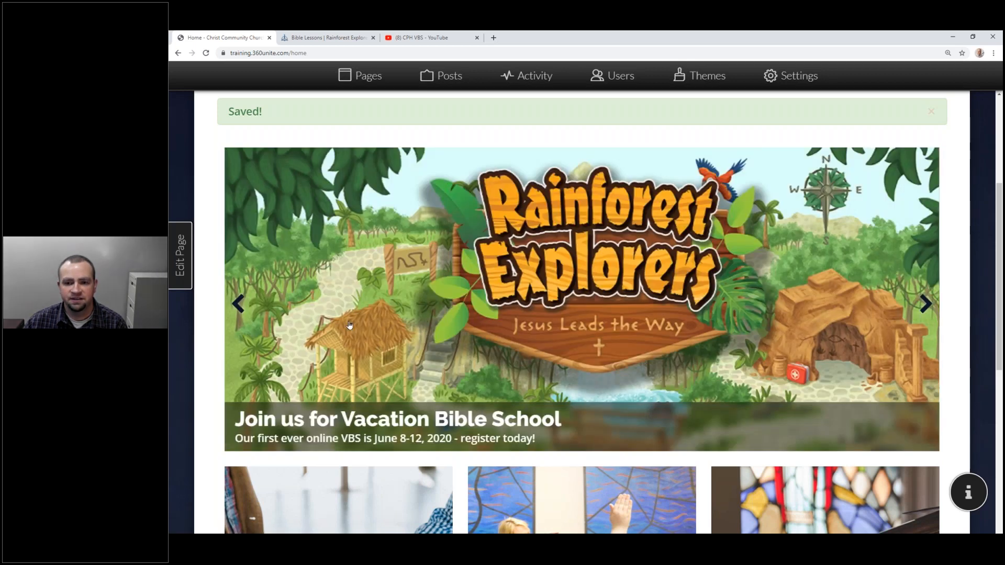
scroll(901, 147, up, 5)
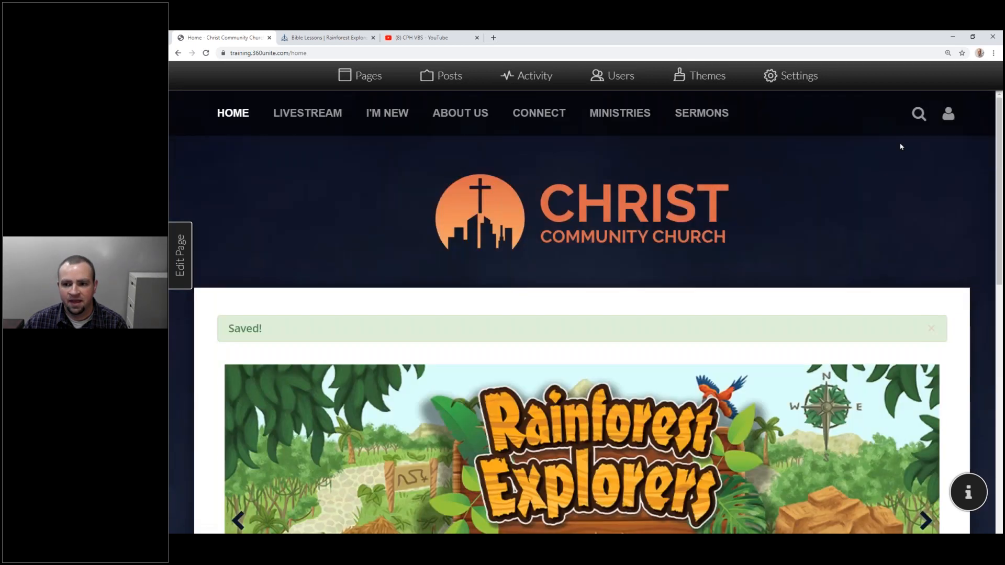
click(948, 115)
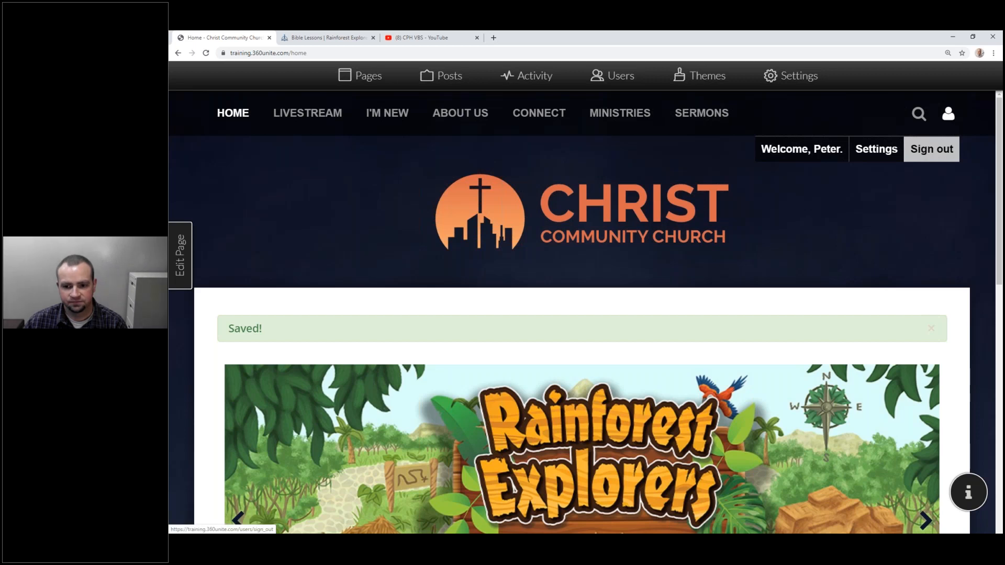
Sign out, then sign in with a different saved account and its password.
click(925, 152)
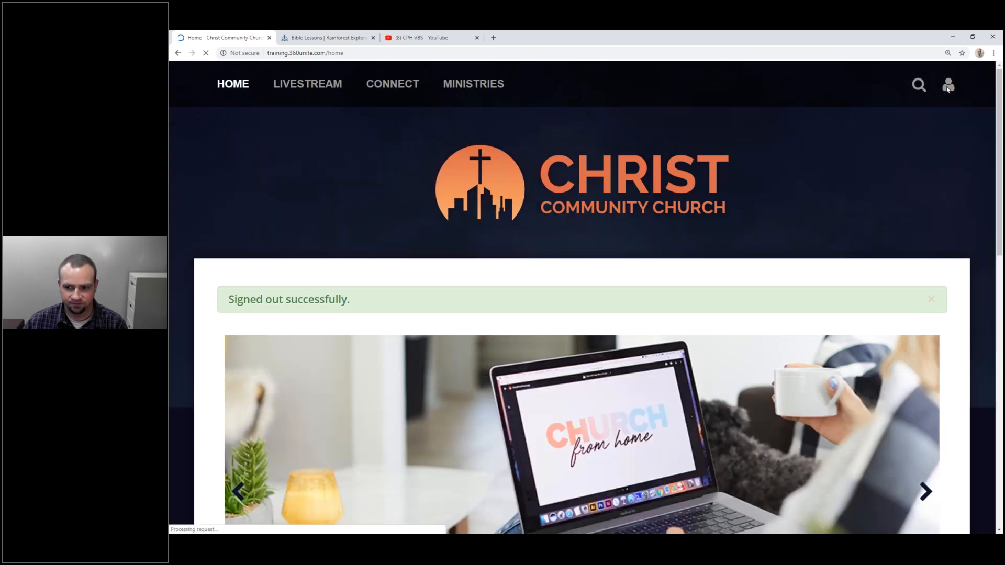
click(948, 85)
click(942, 120)
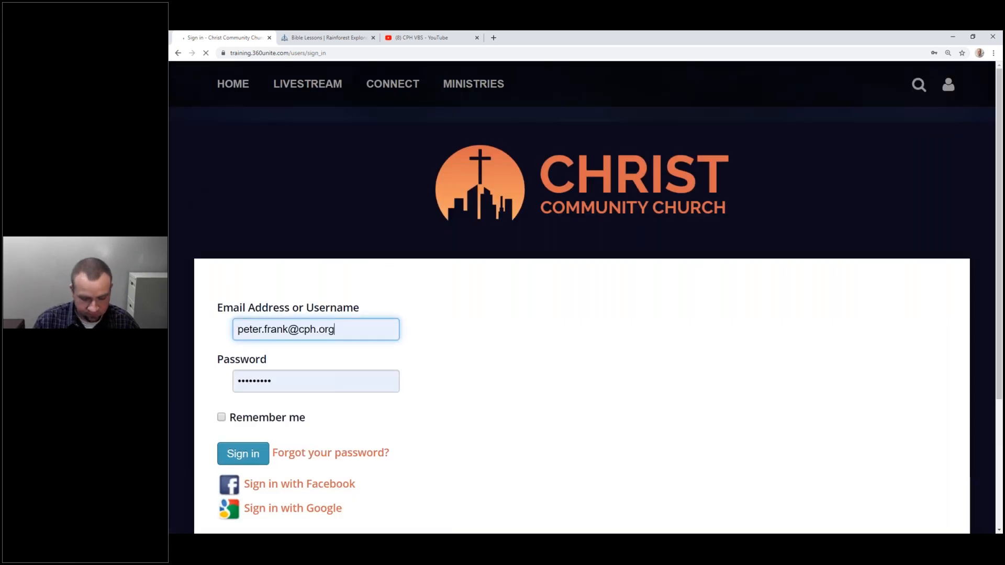
key(ctrl+a)
text(cts)
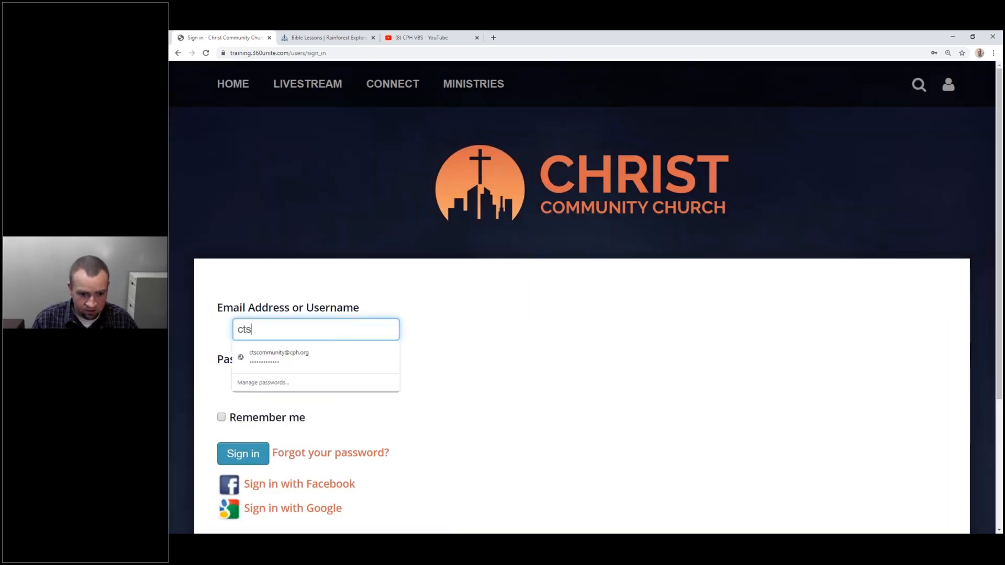
key(Down)
key(Return)
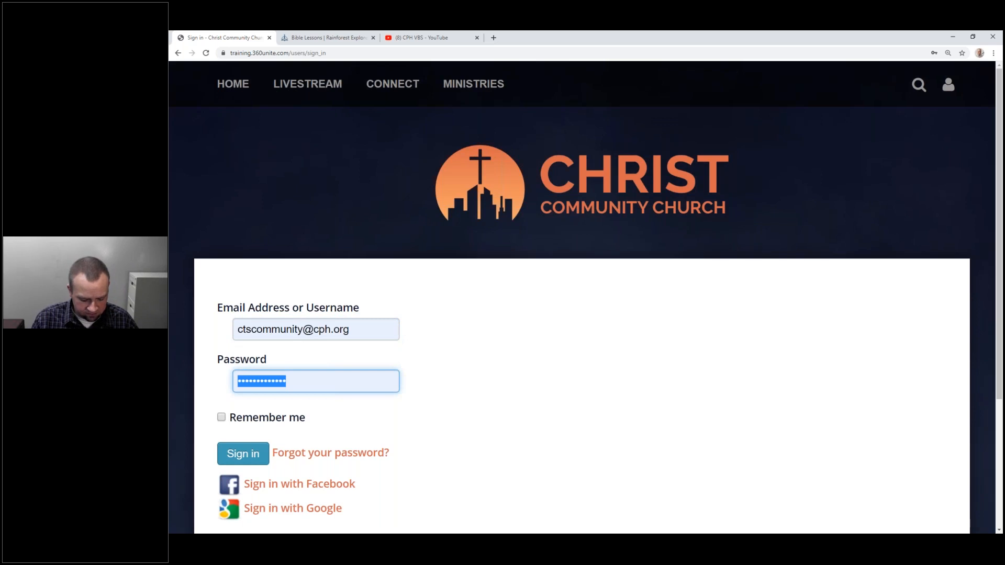
text(•••••••••••••)
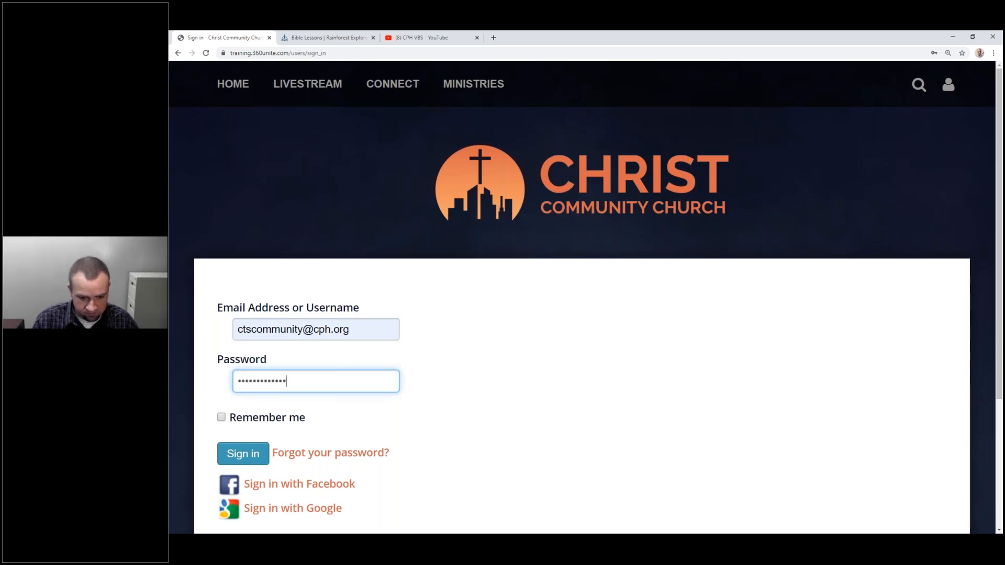
click(257, 451)
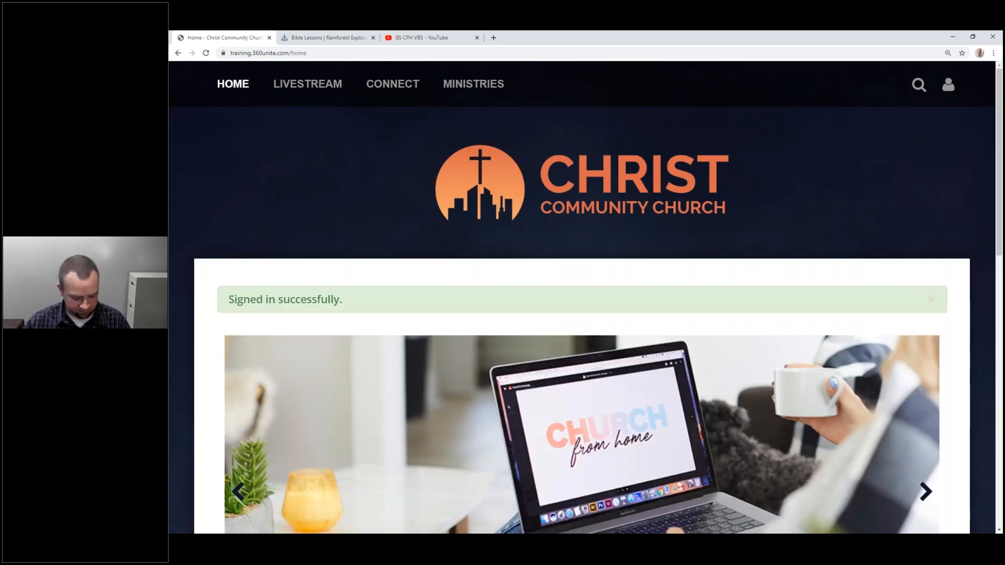
key(super+Left)
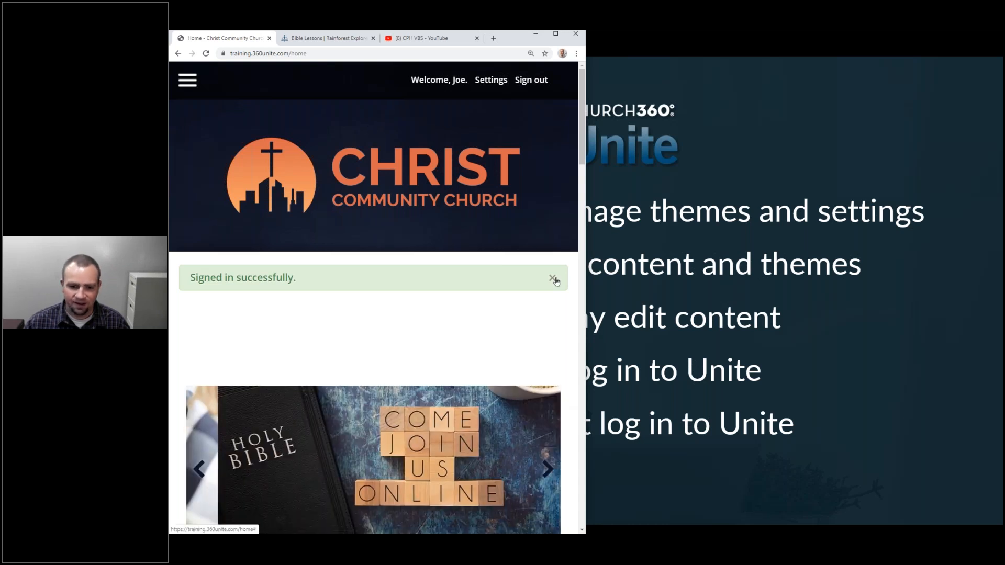
Dismiss the success message and place the signed-in and incognito windows side by side.
click(552, 278)
key(alt+Tab)
key(alt+Tab)
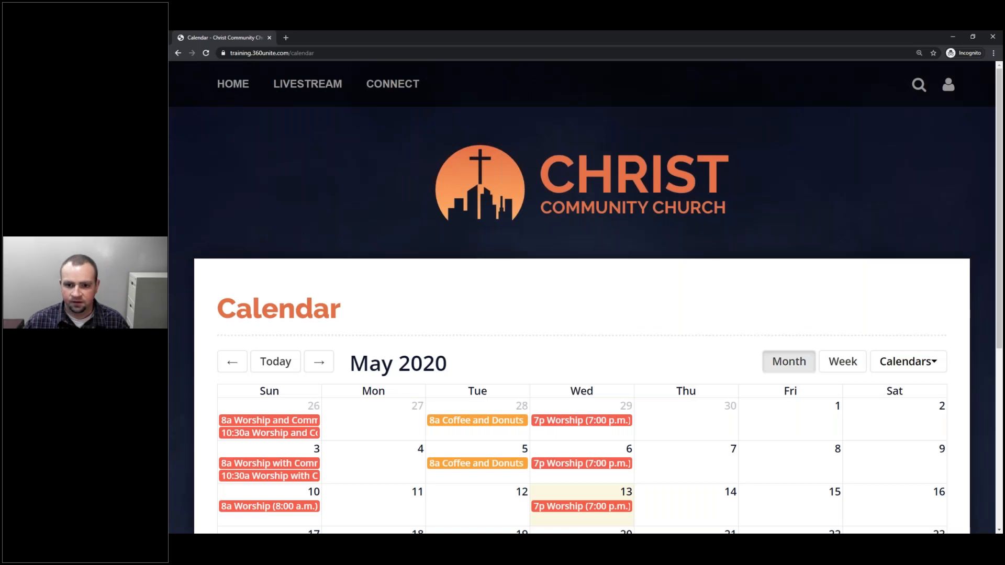
key(super+Right)
key(Escape)
click(610, 88)
click(610, 122)
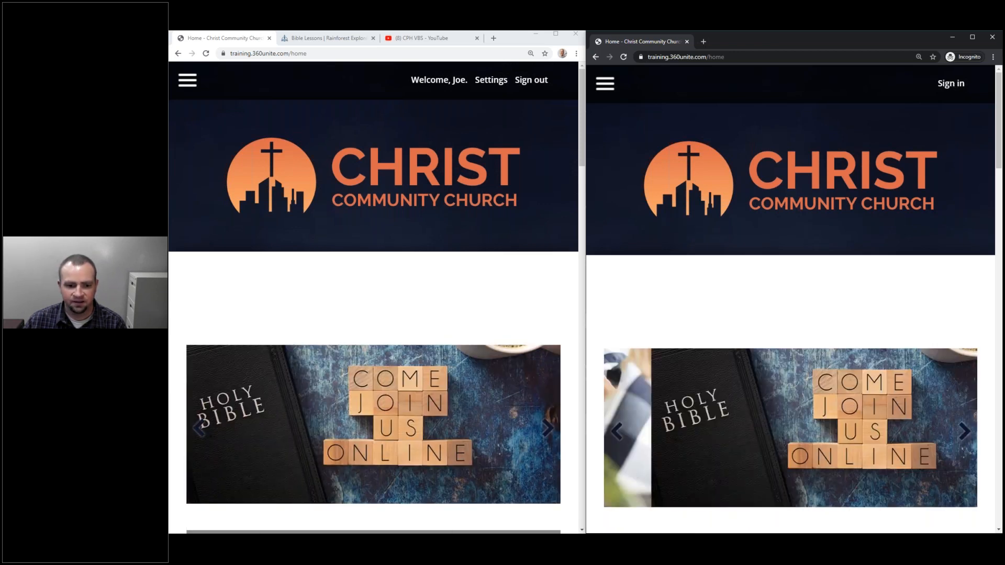
Open the VBS group from the signed-in carousel slide and cycle the public carousel to the VBS slide.
scroll(618, 178, down, 4)
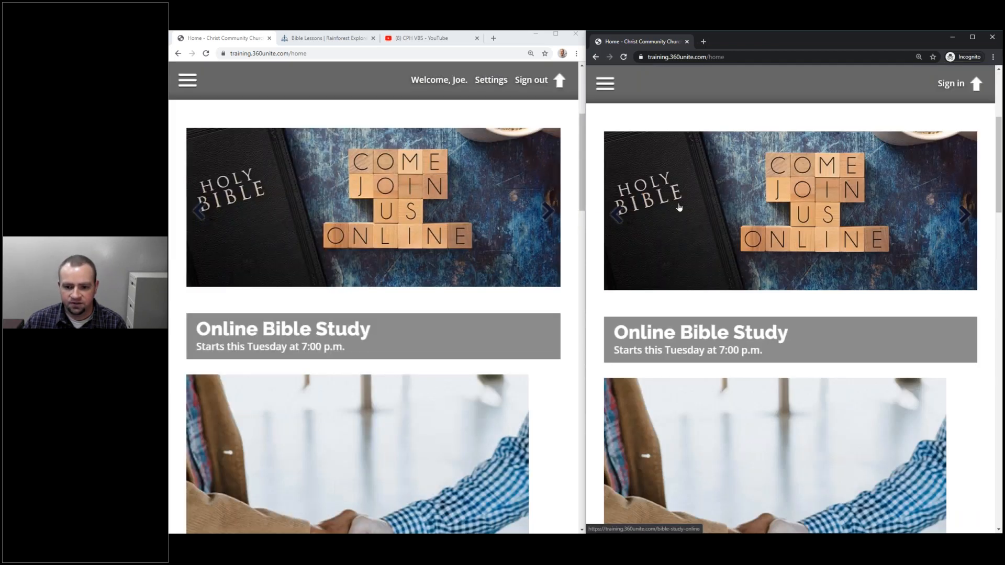
scroll(679, 207, down, 15)
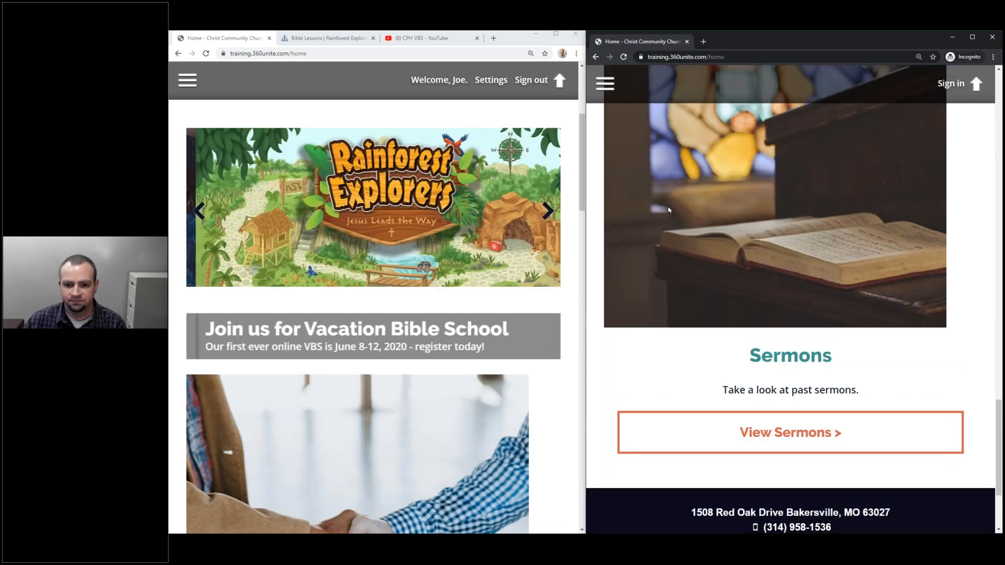
scroll(668, 210, up, 15)
scroll(666, 212, down, 3)
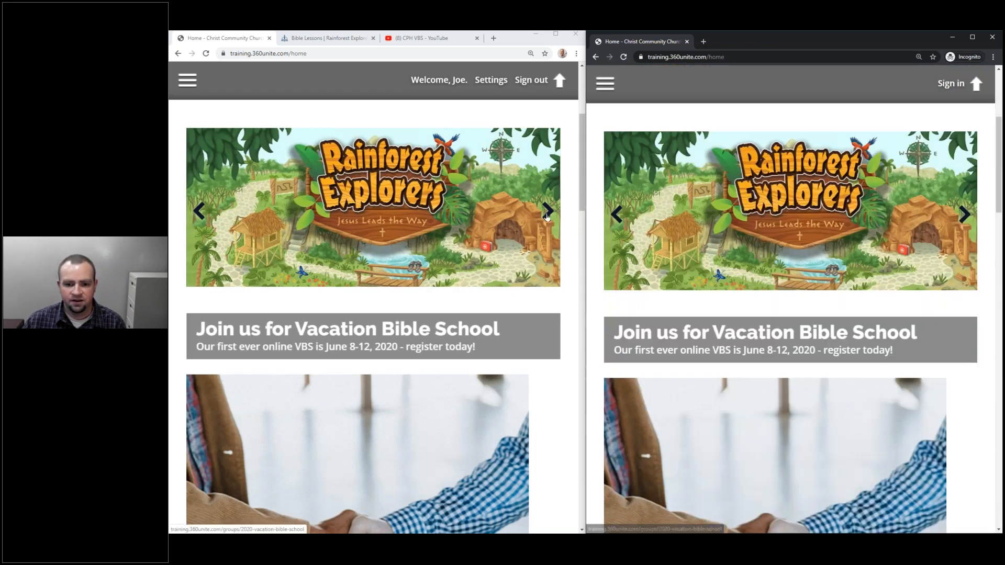
click(547, 212)
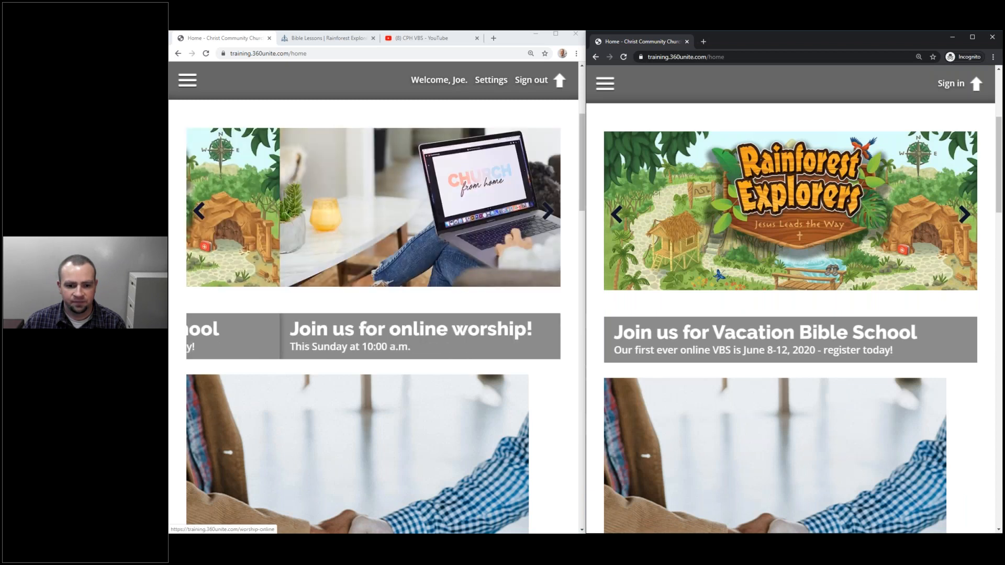
click(548, 212)
click(386, 226)
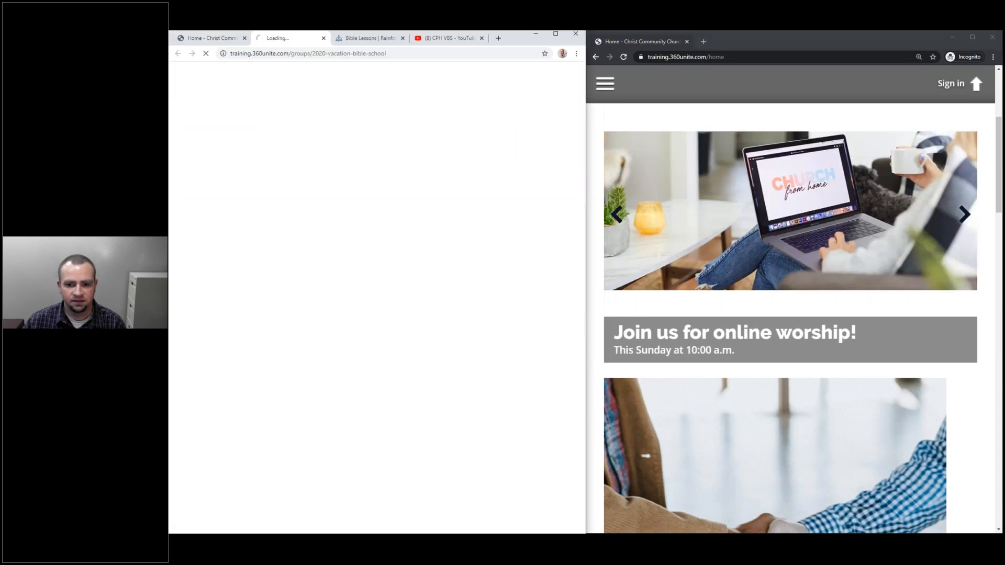
click(948, 217)
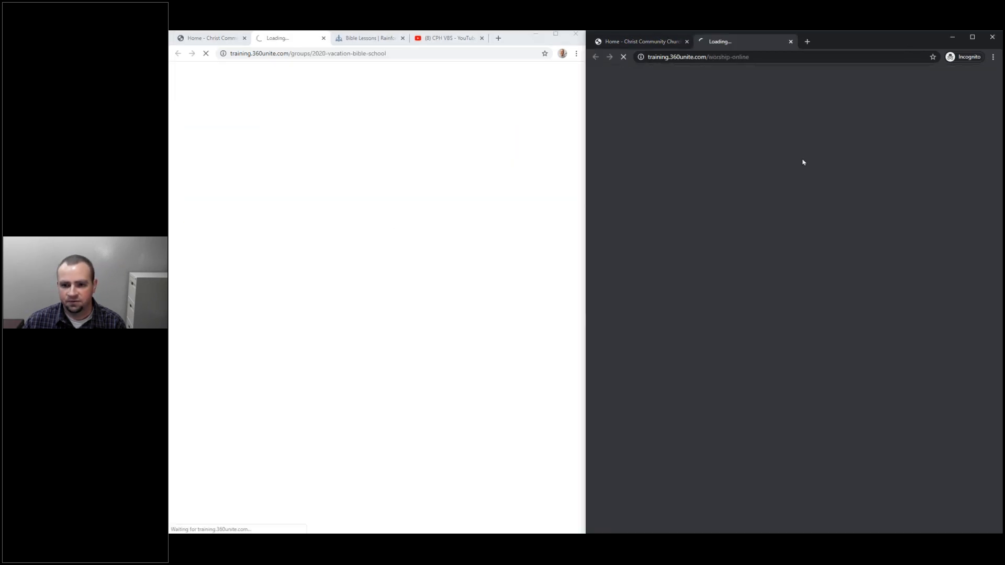
click(790, 42)
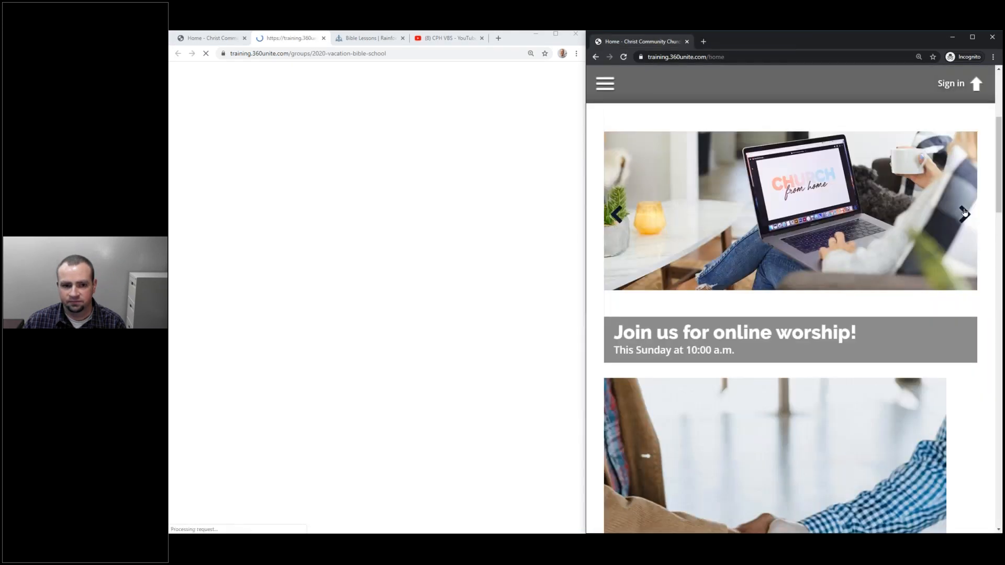
click(964, 213)
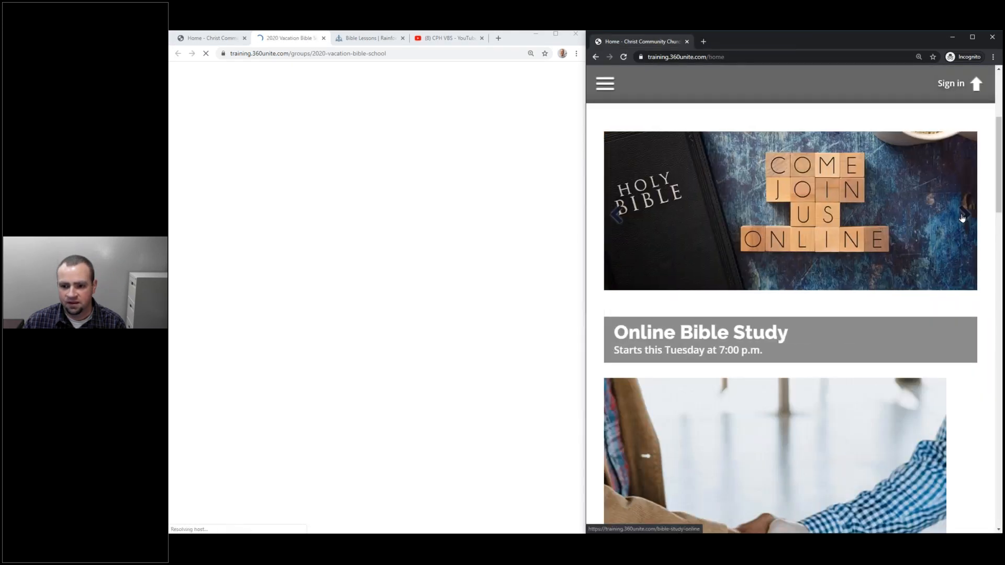
click(963, 214)
Open the VBS group page in the incognito window and scroll through it.
click(956, 217)
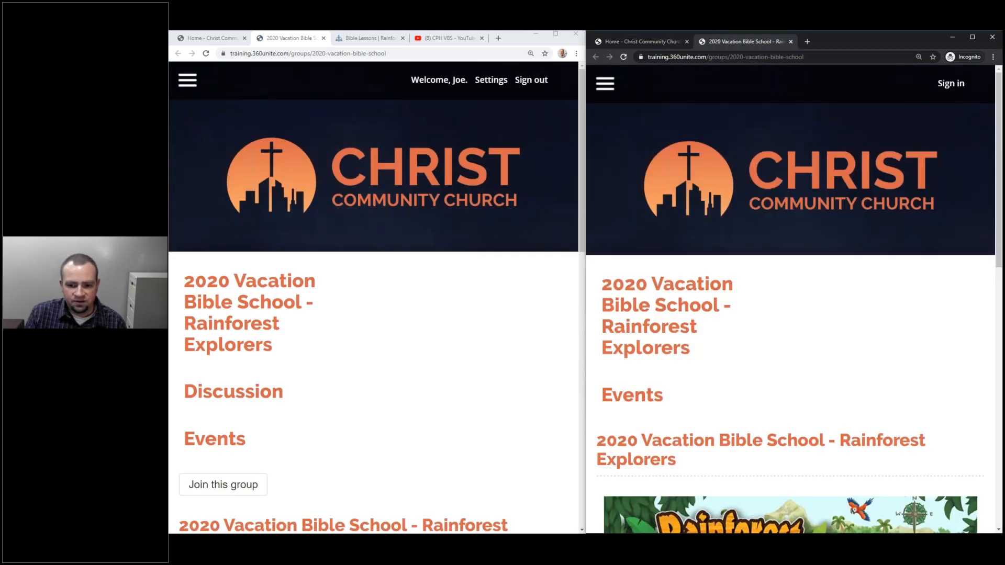
scroll(661, 253, down, 3)
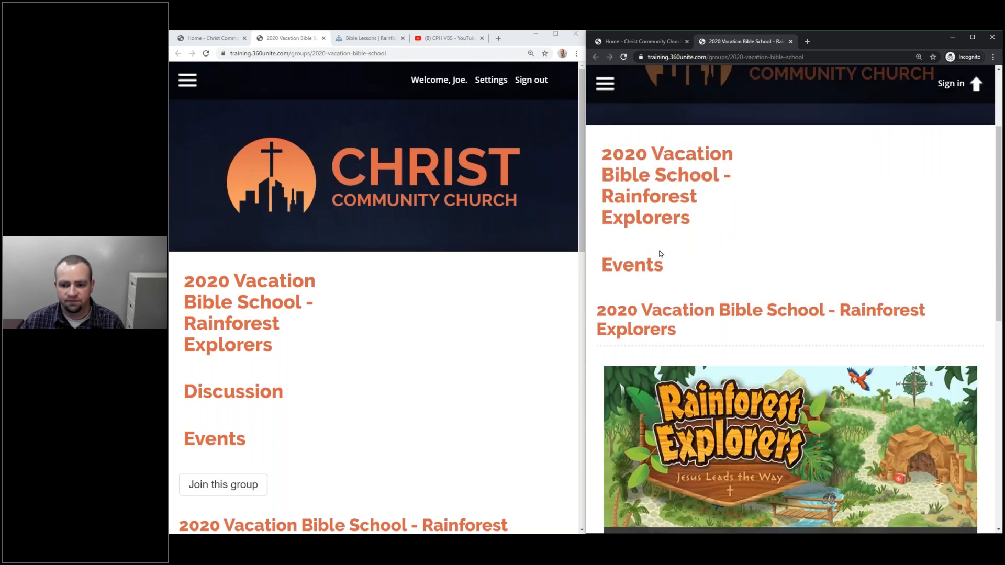
scroll(496, 325, down, 5)
scroll(455, 301, up, 4)
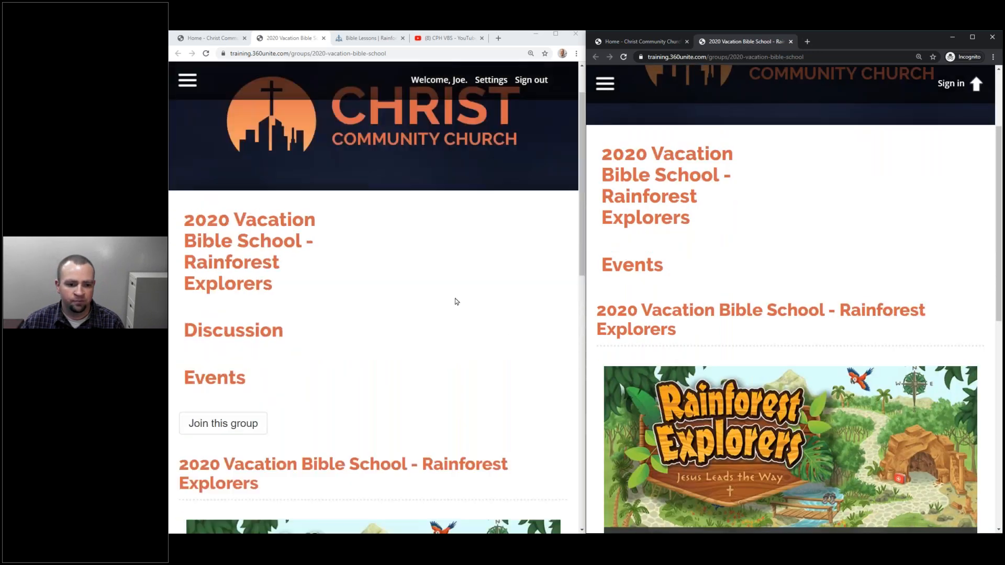
scroll(319, 342, down, 2)
scroll(329, 283, down, 10)
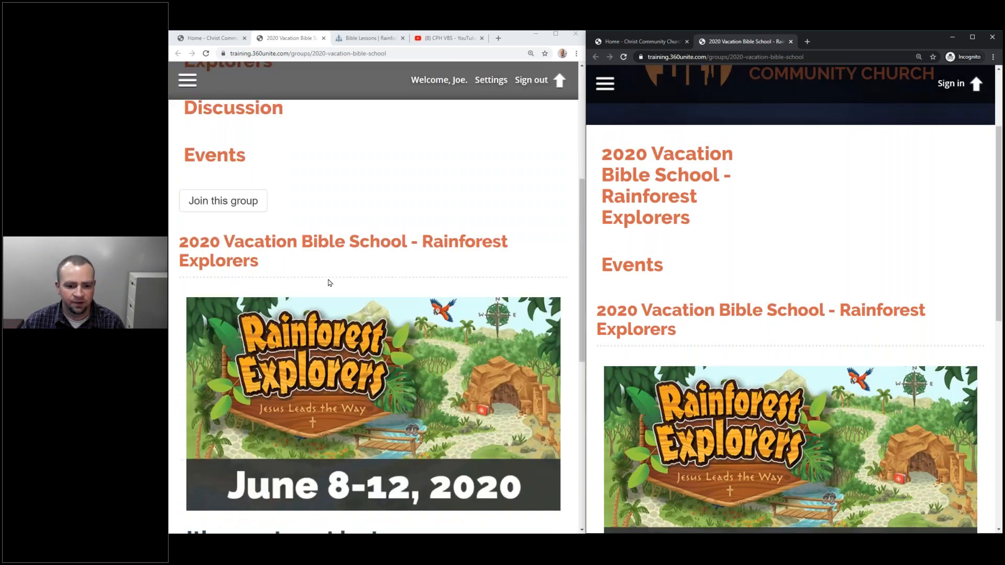
scroll(331, 283, up, 7)
scroll(330, 283, up, 5)
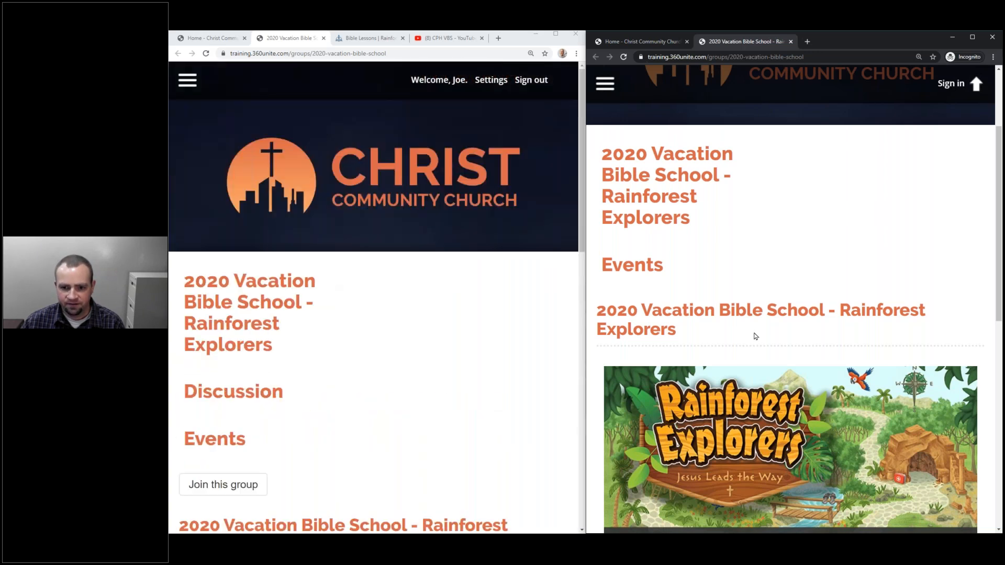
scroll(753, 337, up, 3)
scroll(753, 337, down, 7)
scroll(803, 307, up, 7)
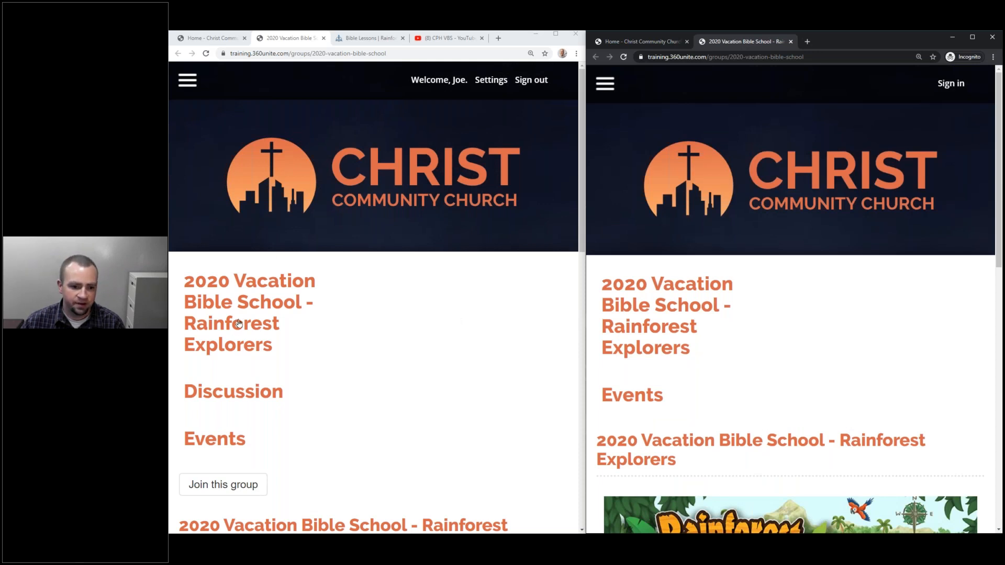
scroll(240, 335, down, 1)
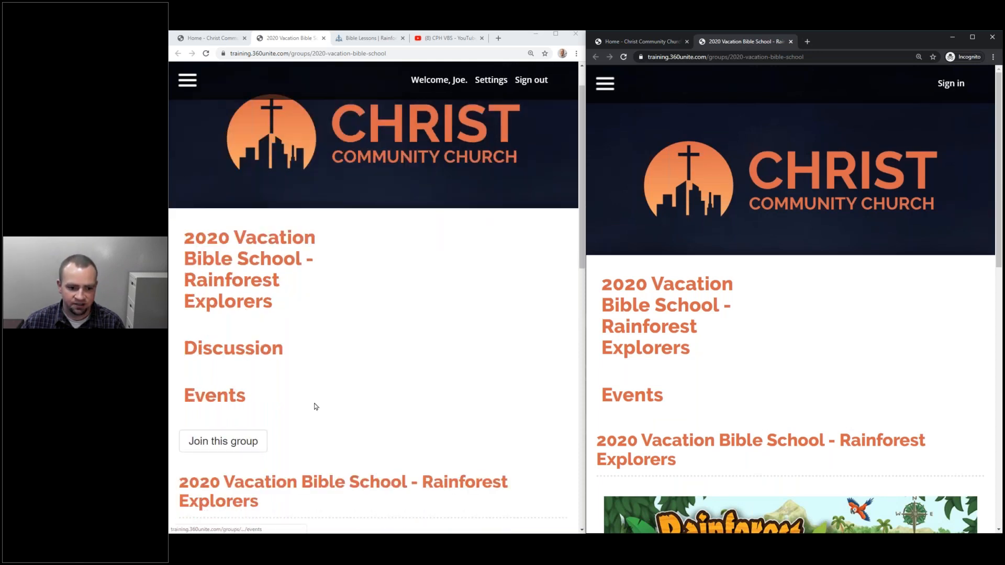
scroll(316, 407, down, 3)
scroll(843, 408, down, 5)
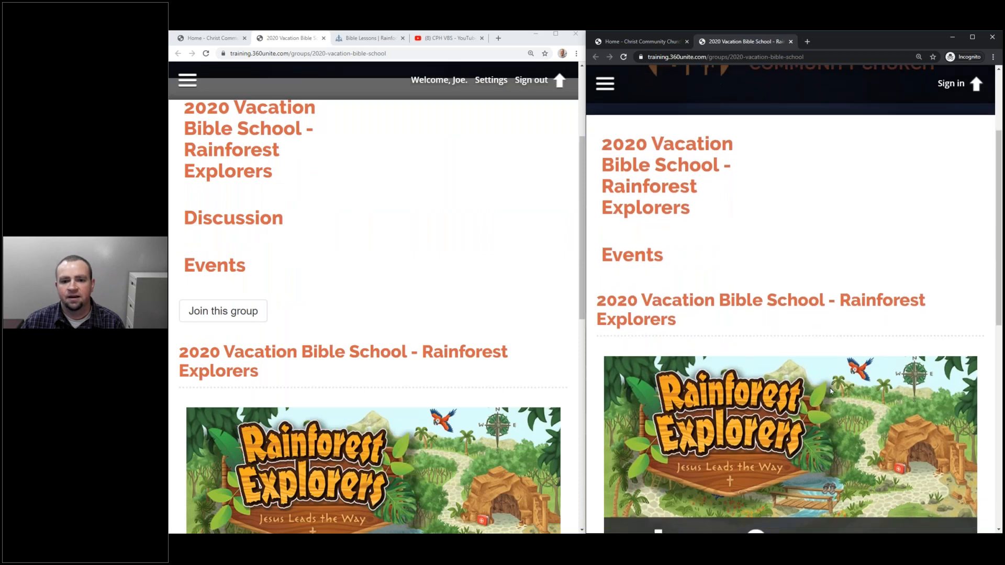
scroll(815, 345, up, 5)
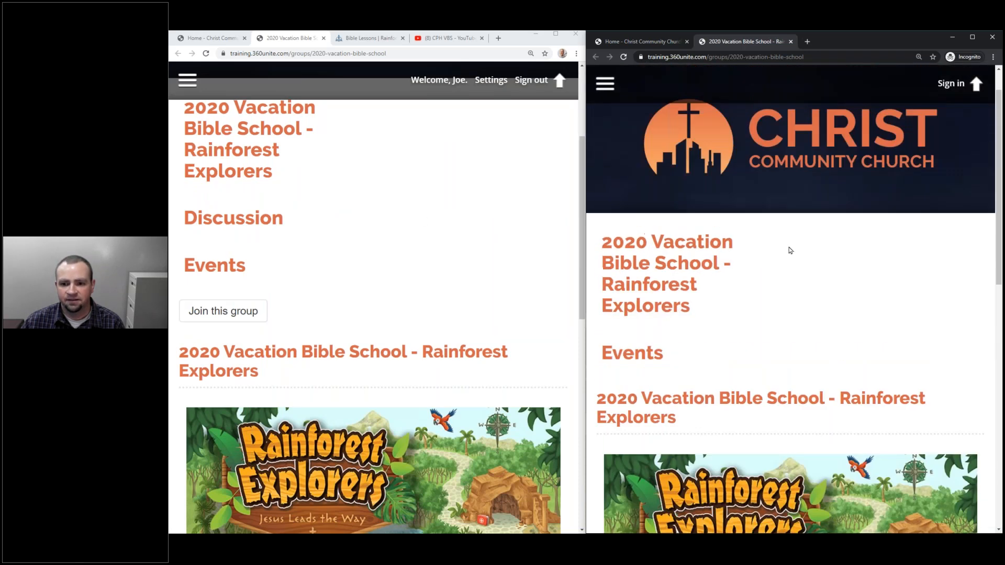
scroll(679, 339, down, 5)
scroll(679, 339, up, 3)
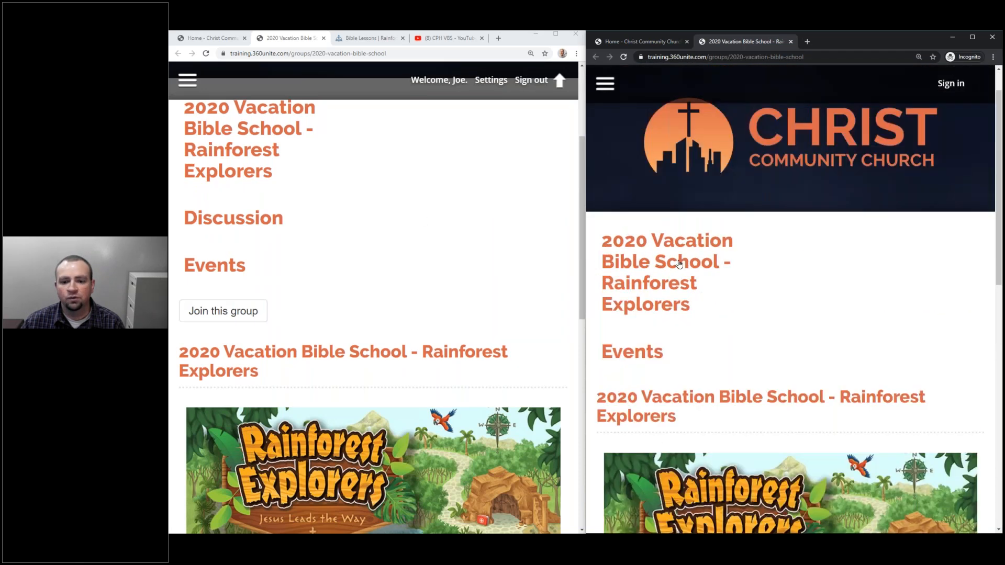
As a signed-out visitor, view the group's events calendar, then return to the group home.
click(641, 341)
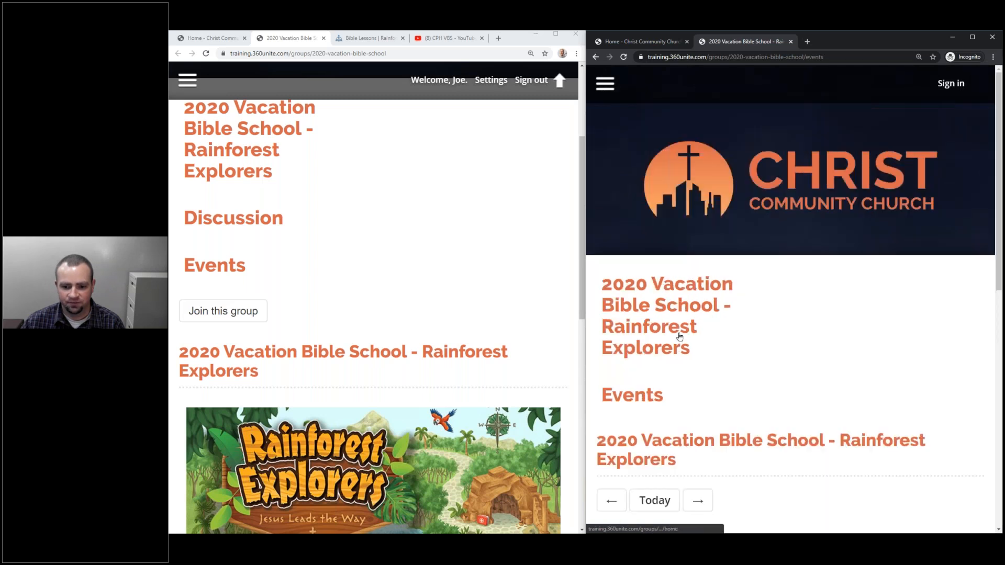
scroll(680, 340, down, 5)
scroll(679, 338, down, 3)
scroll(679, 337, up, 8)
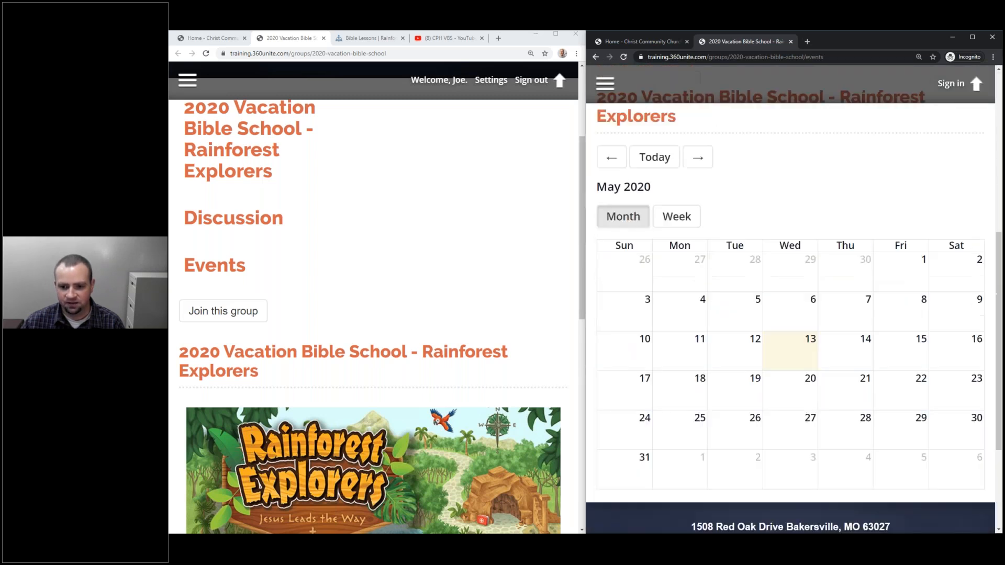
click(648, 314)
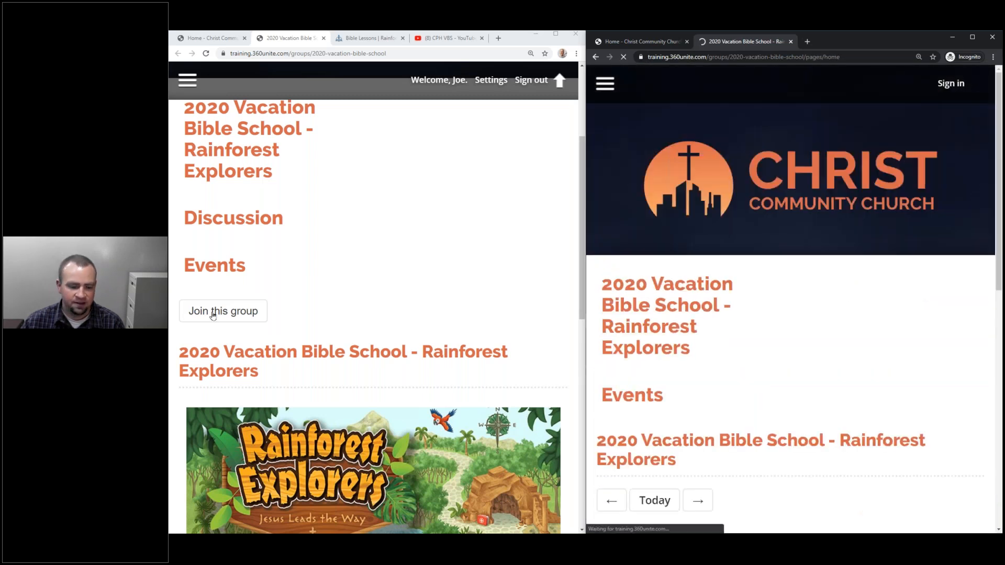
In the signed-in window, open the VBS group's Discussion page.
click(234, 219)
scroll(304, 523, down, 5)
scroll(210, 339, down, 1)
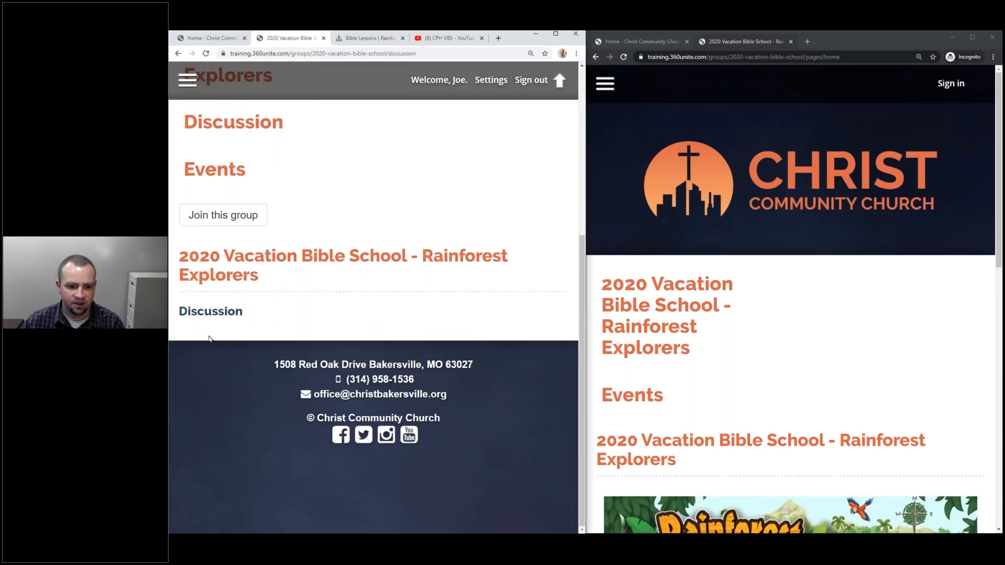
scroll(244, 309, up, 3)
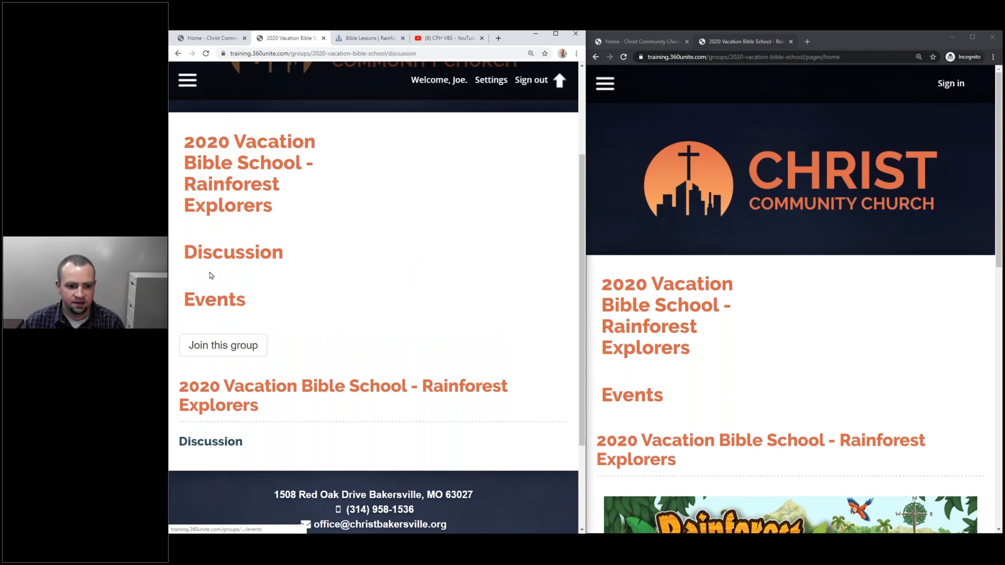
Join the VBS group.
click(222, 347)
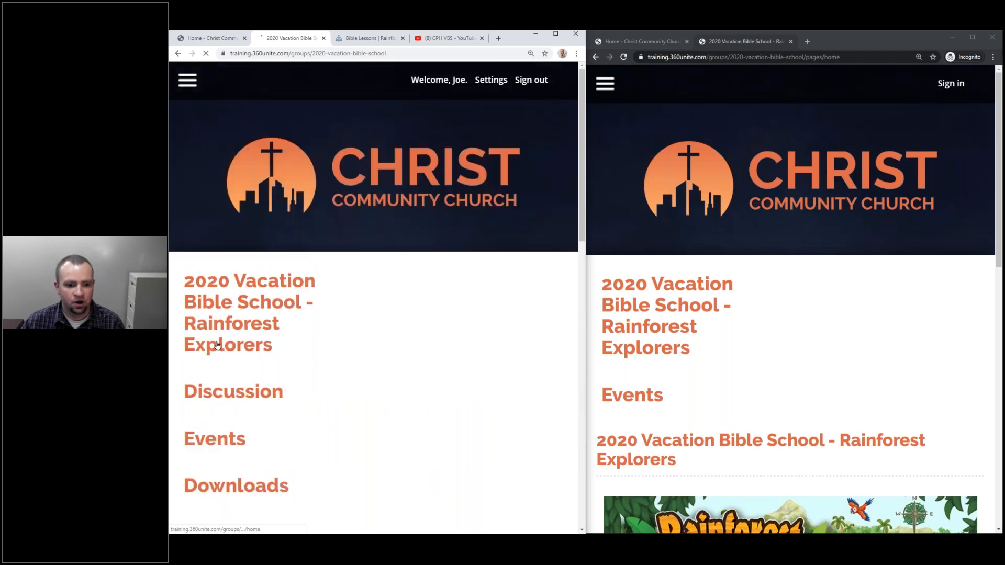
scroll(228, 349, down, 3)
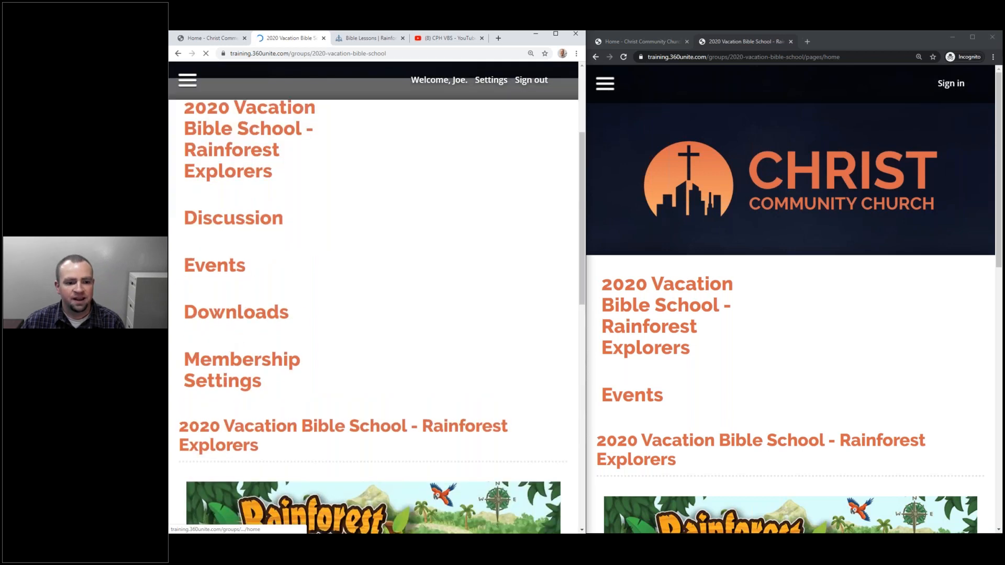
scroll(219, 309, down, 4)
scroll(210, 314, up, 4)
Open the group's Downloads page showing Lesson 1 and maximize the browser window.
click(208, 316)
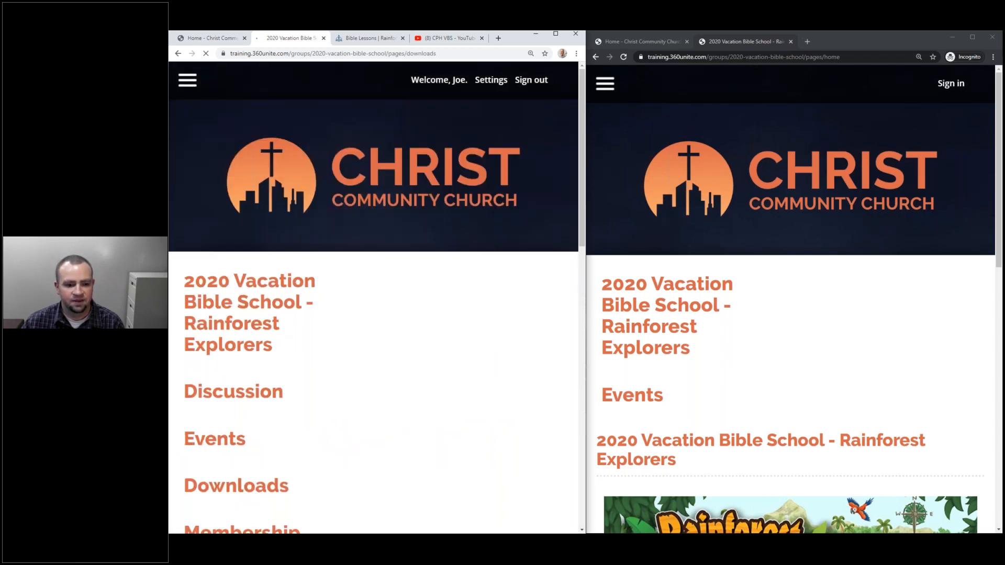
scroll(447, 357, down, 10)
scroll(445, 361, up, 10)
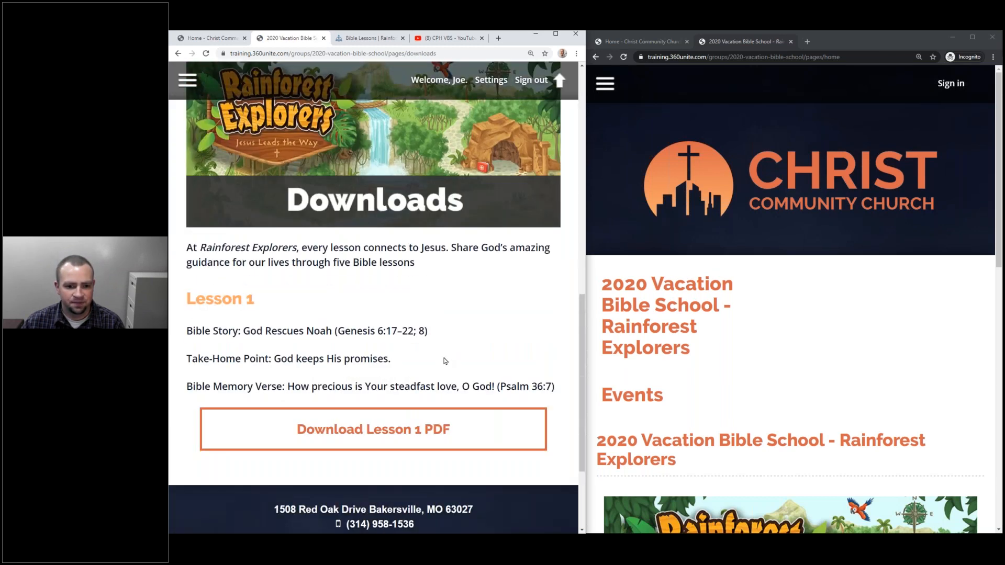
scroll(443, 359, down, 11)
scroll(531, 365, up, 10)
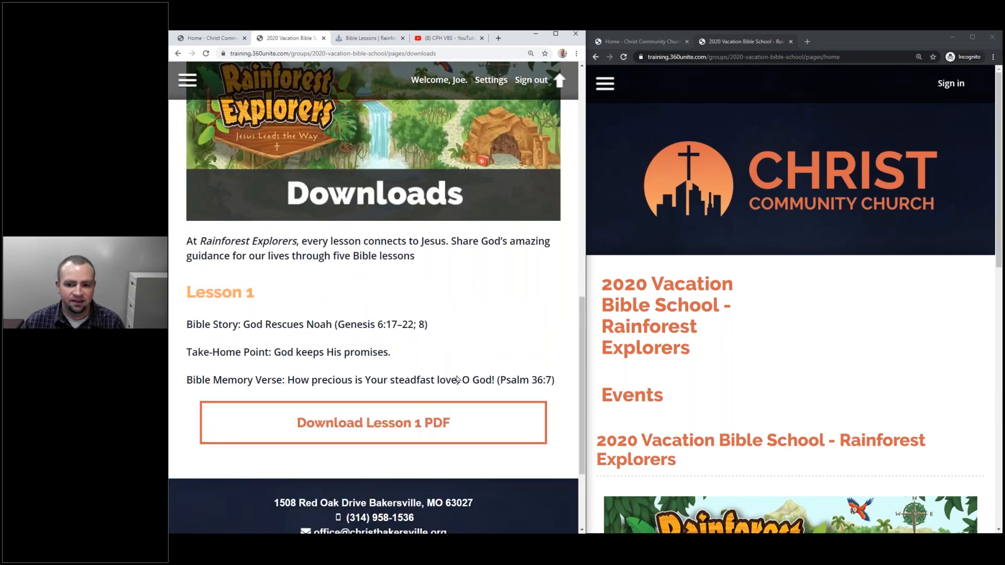
scroll(775, 373, down, 5)
scroll(758, 377, up, 6)
scroll(366, 242, down, 10)
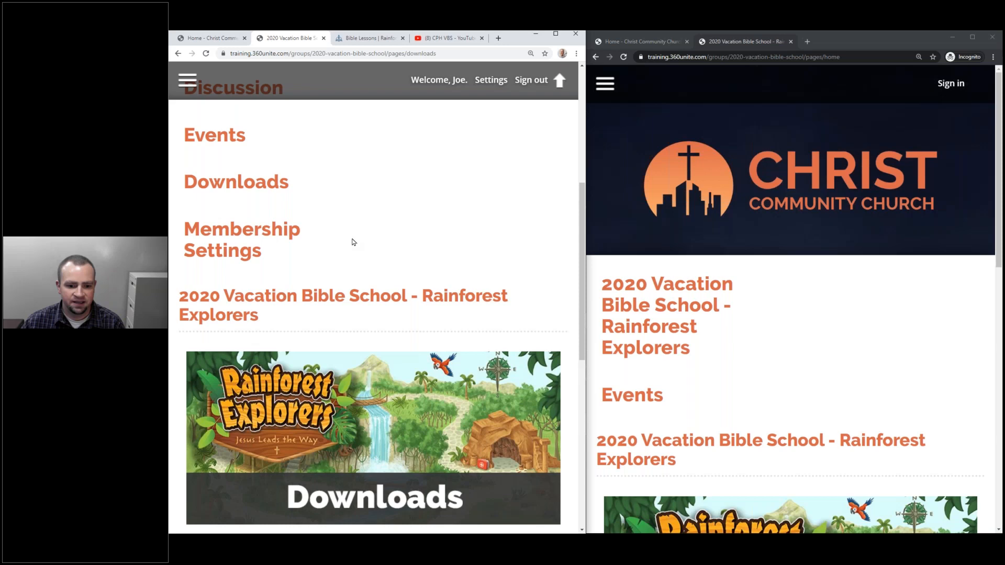
click(558, 37)
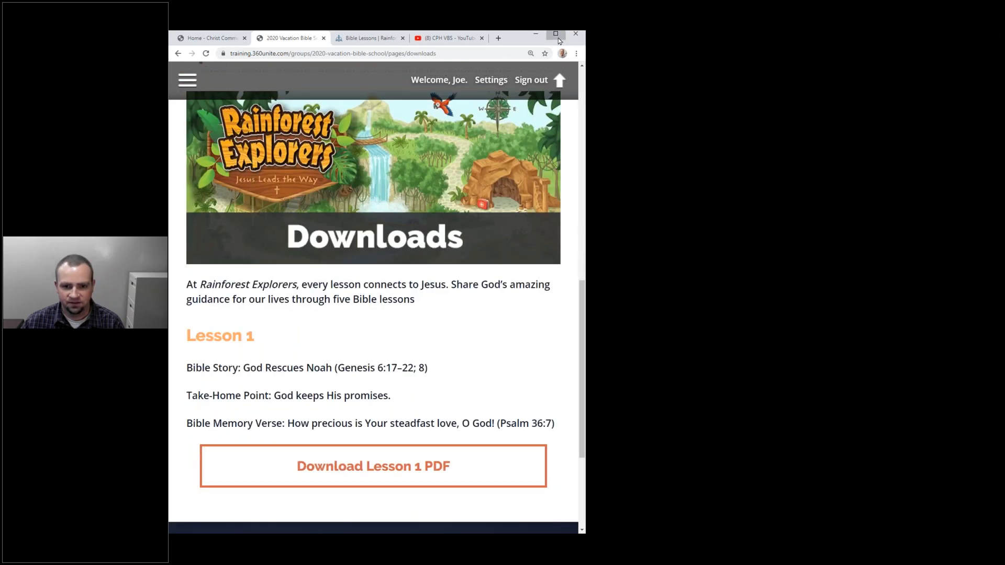
Review the notification options in the group's Membership Settings.
scroll(618, 226, up, 7)
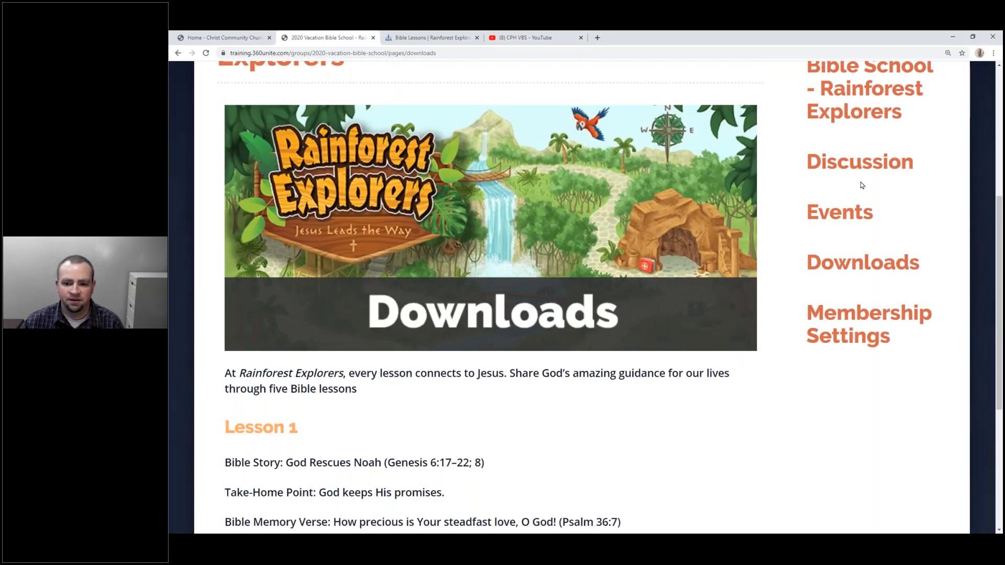
scroll(830, 292, down, 4)
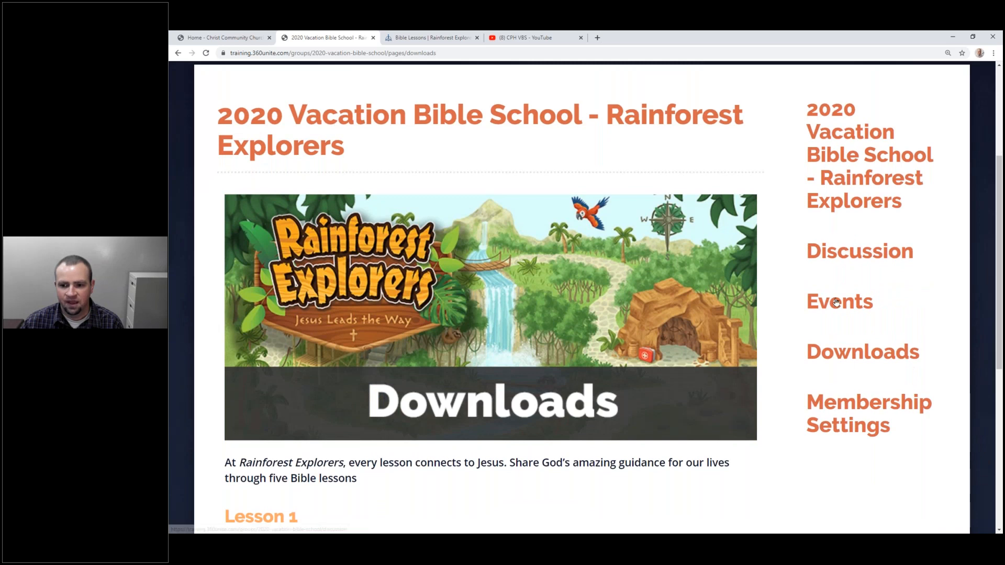
scroll(836, 338, up, 4)
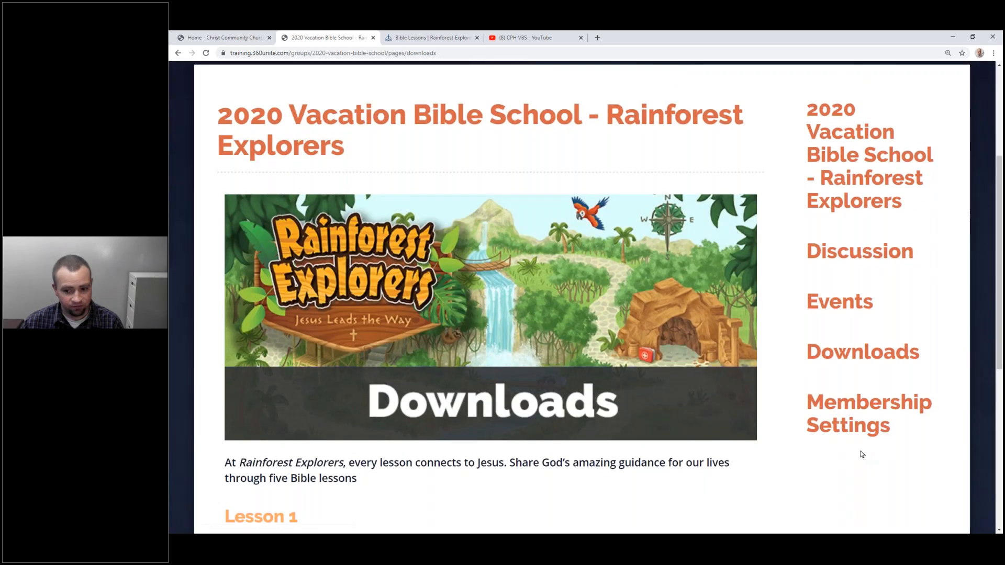
scroll(863, 454, down, 3)
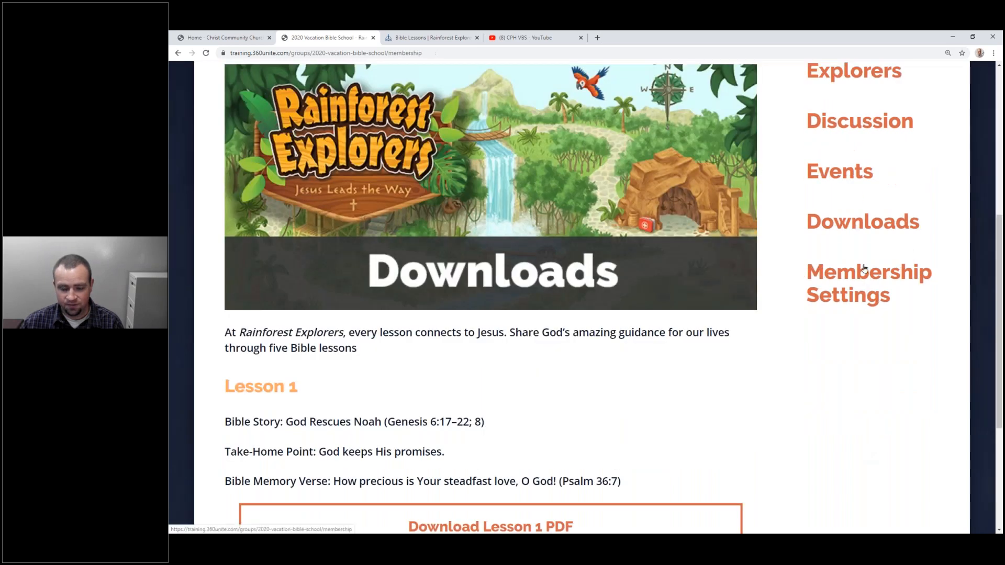
click(864, 271)
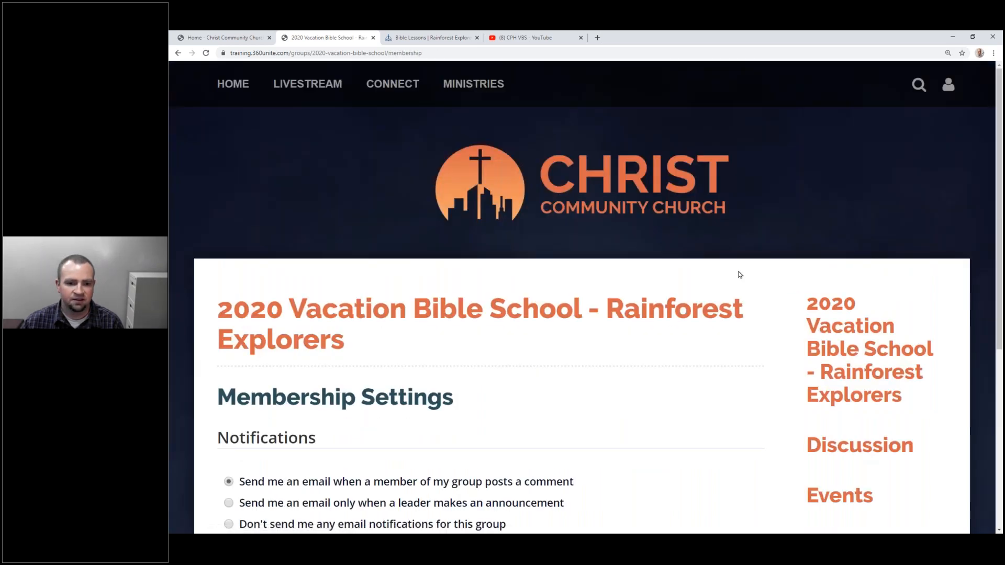
scroll(320, 199, down, 5)
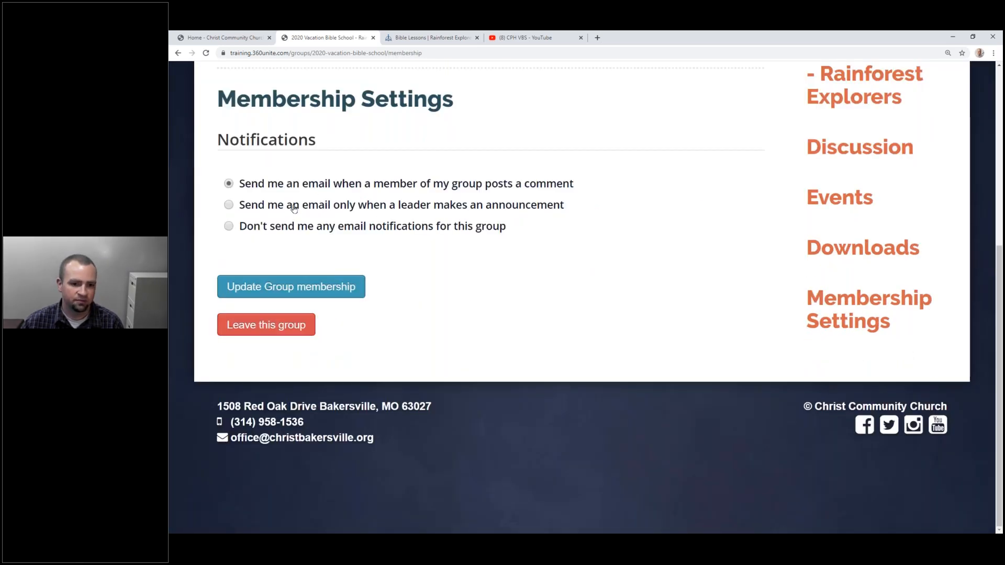
scroll(264, 269, up, 2)
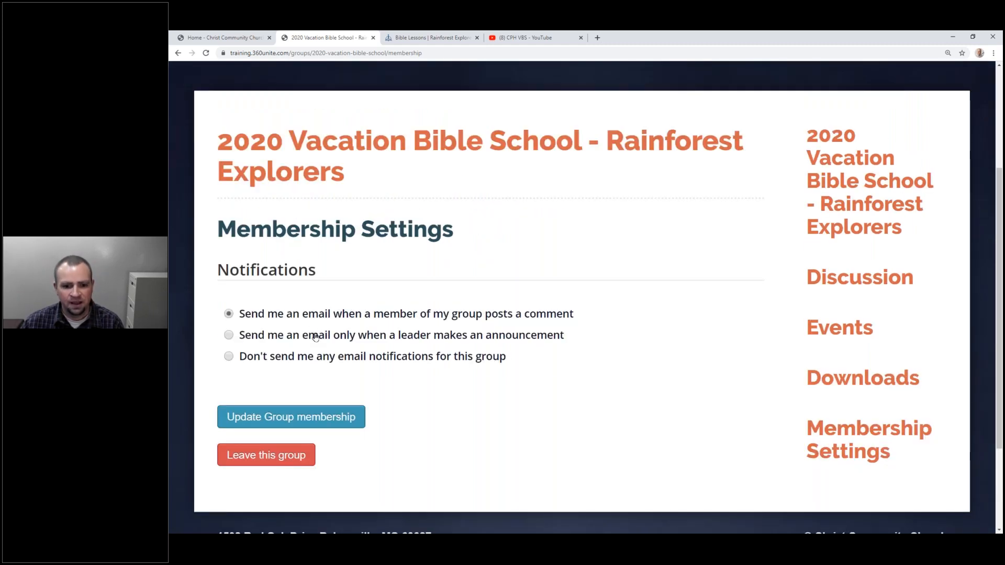
scroll(393, 340, up, 3)
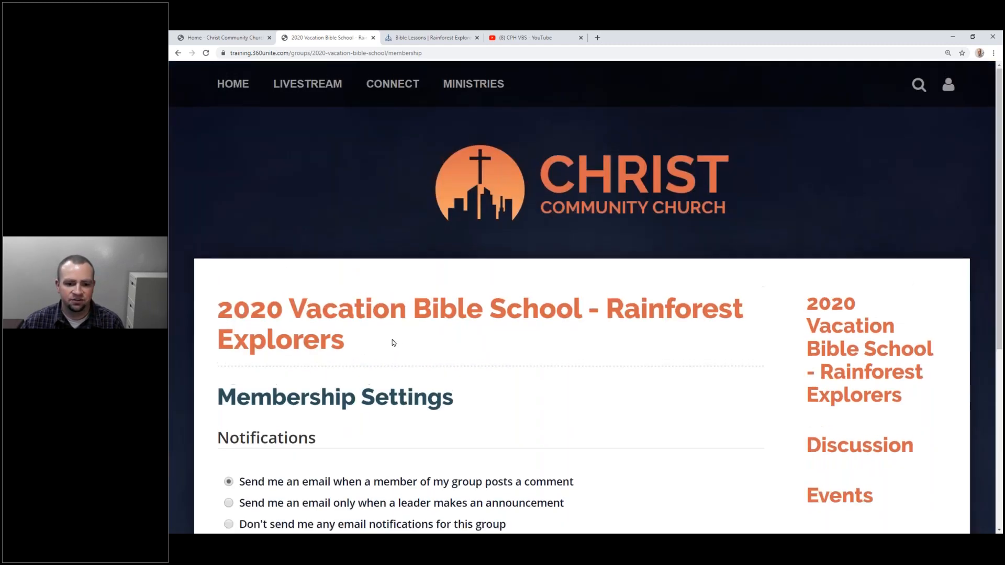
Return to the VBS group home page with the Rainforest Explorers banner.
click(863, 330)
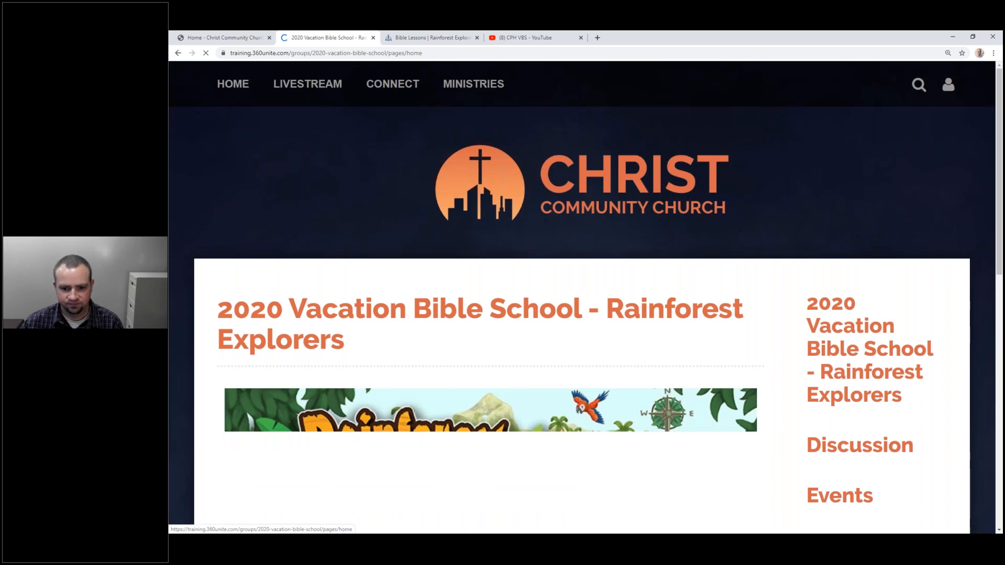
scroll(377, 287, down, 3)
scroll(470, 304, down, 7)
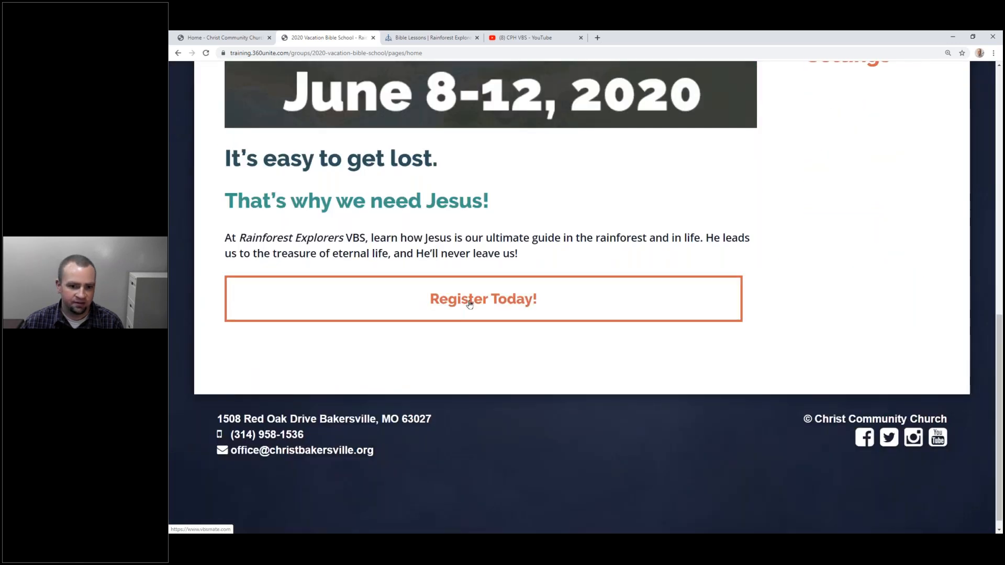
scroll(470, 304, up, 3)
scroll(484, 341, down, 2)
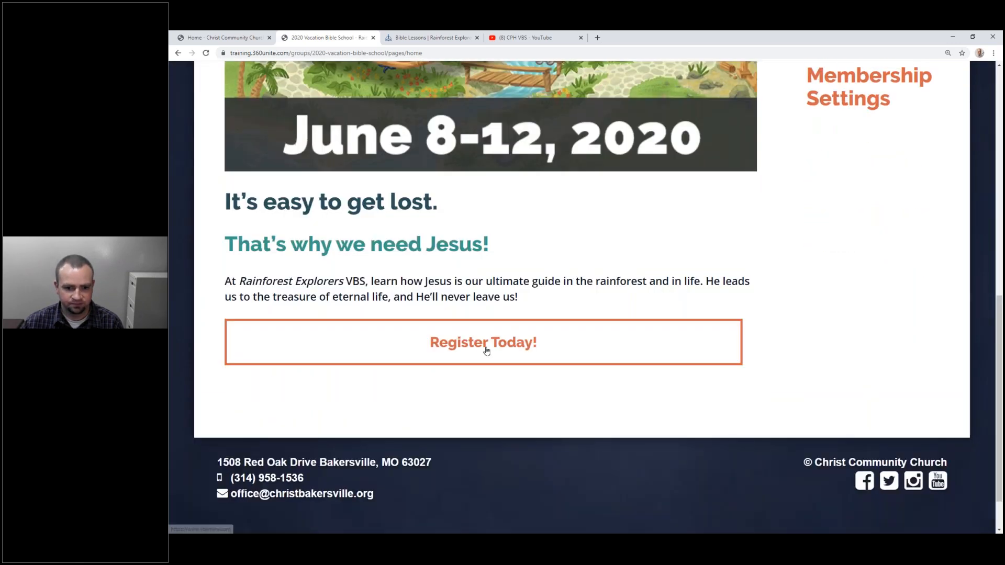
scroll(485, 340, up, 11)
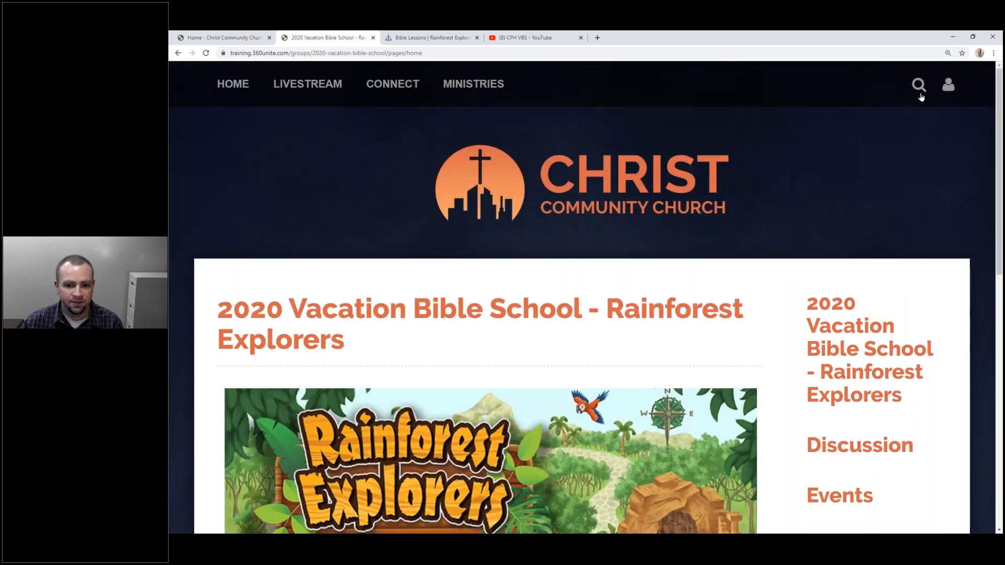
Sign out from the account menu and go to the sign-in page.
click(949, 86)
click(933, 122)
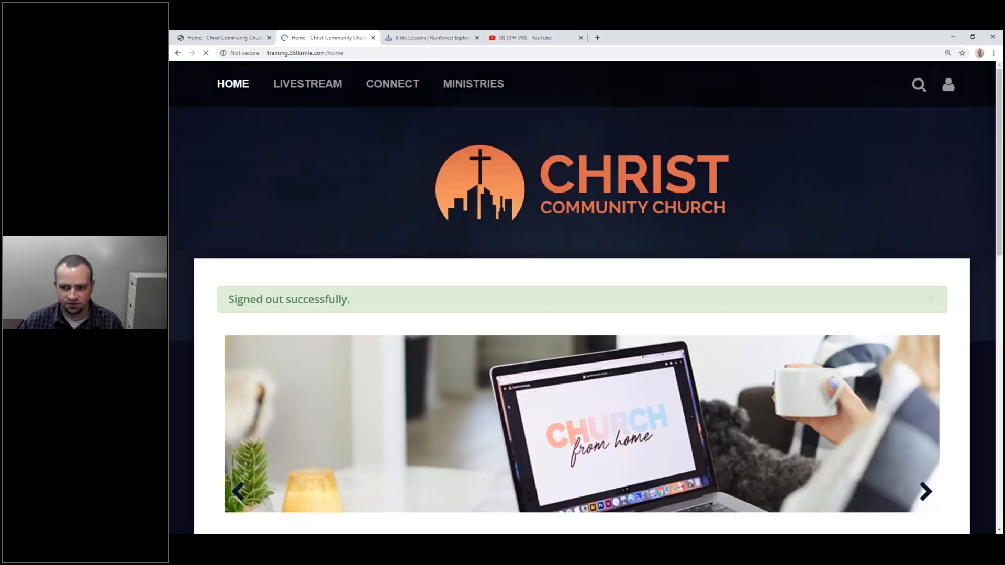
mouse_move(948, 85)
click(935, 122)
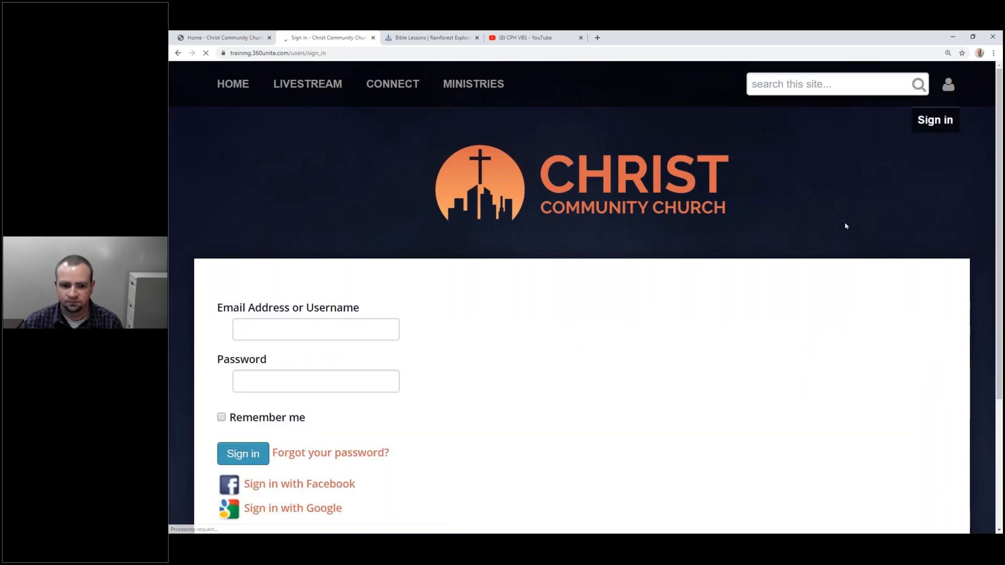
Sign in with a different account using its e-mail address and saved password.
triple_click(256, 336)
text(eter.f)
key(BackSpace)
key(BackSpace)
key(BackSpace)
key(BackSpace)
key(BackSpace)
key(BackSpace)
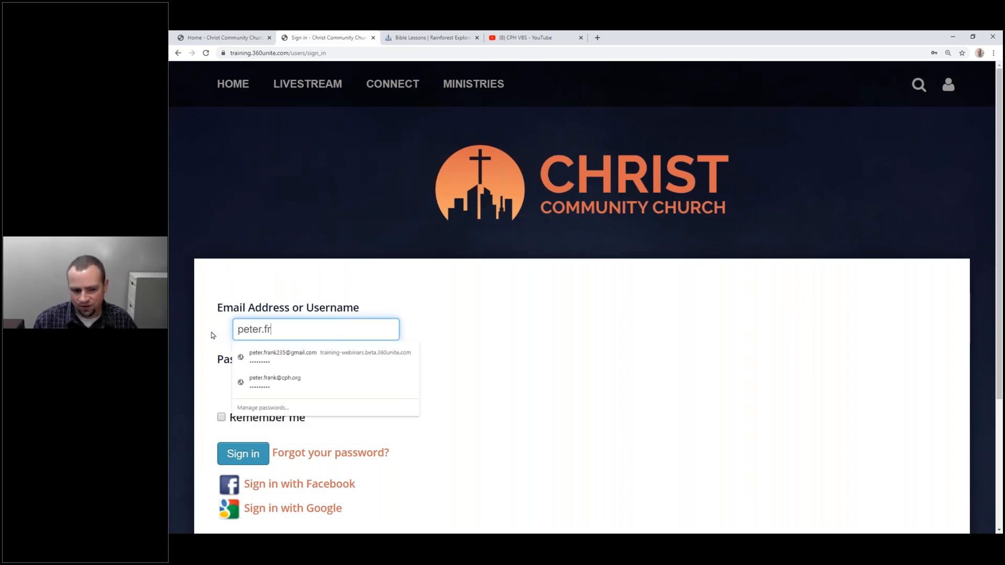
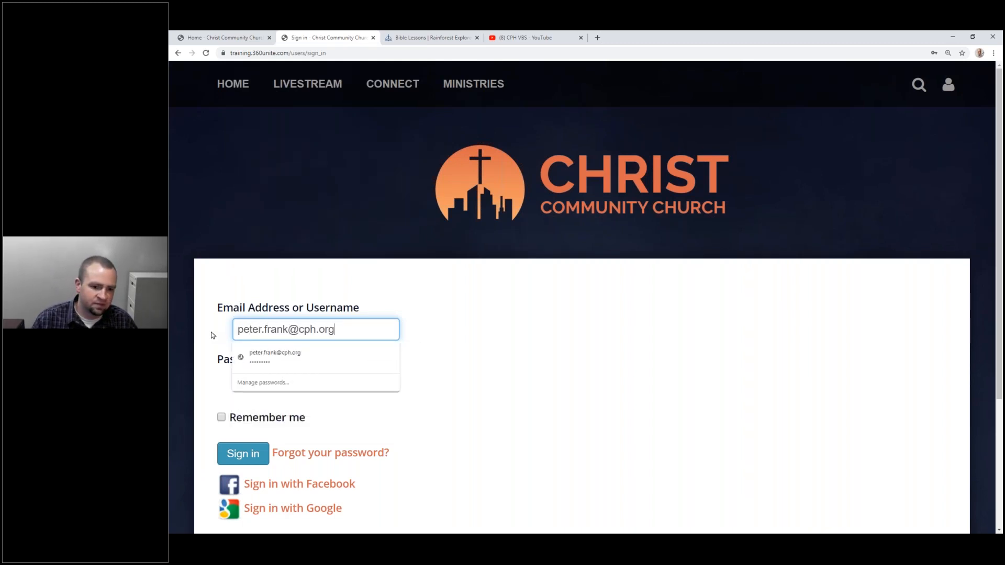
key(Down)
key(Return)
key(Tab)
text(•••••••••)
key(Return)
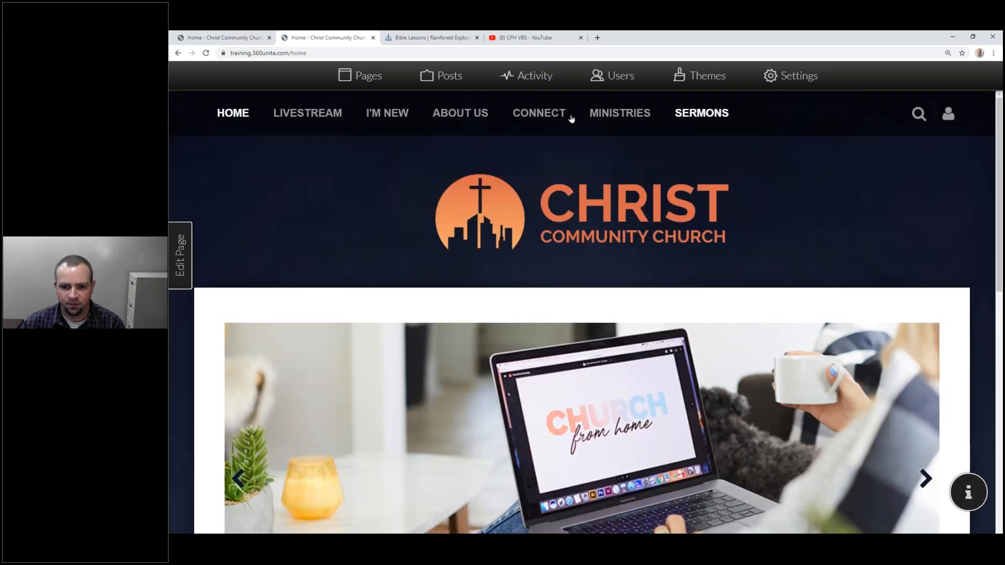
mouse_move(635, 119)
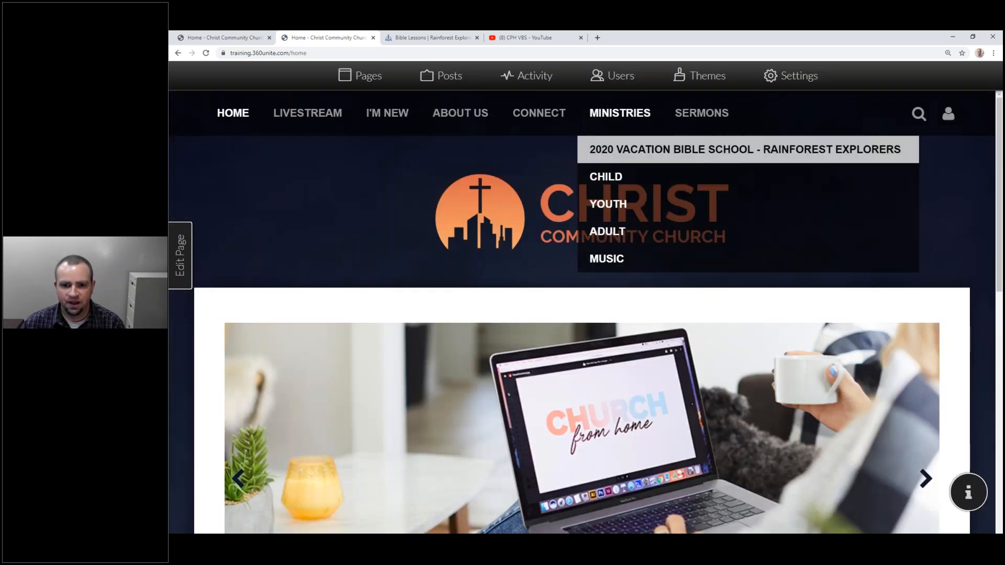
Open the Members list of the 2020 Vacation Bible School group.
click(635, 151)
scroll(658, 203, down, 5)
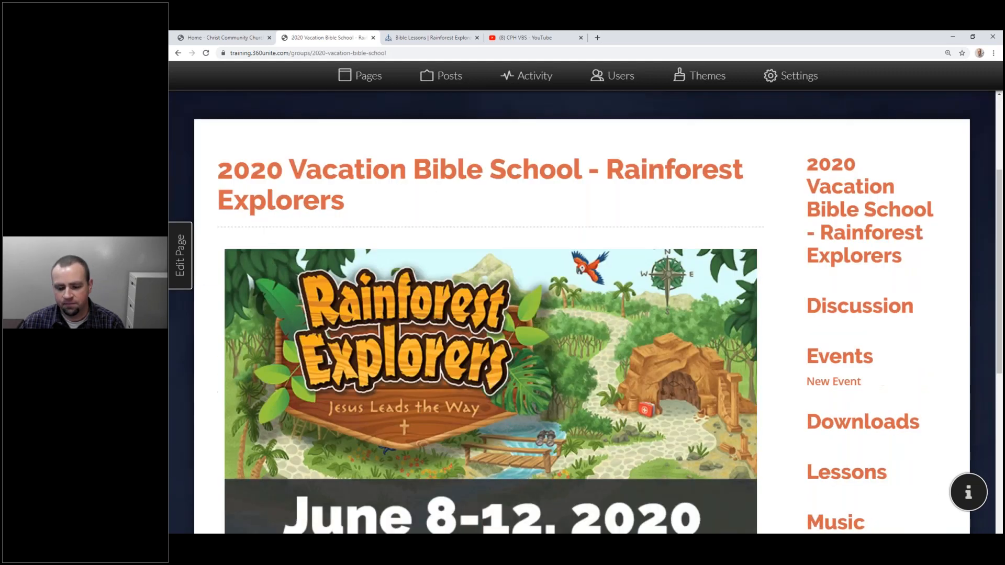
click(853, 394)
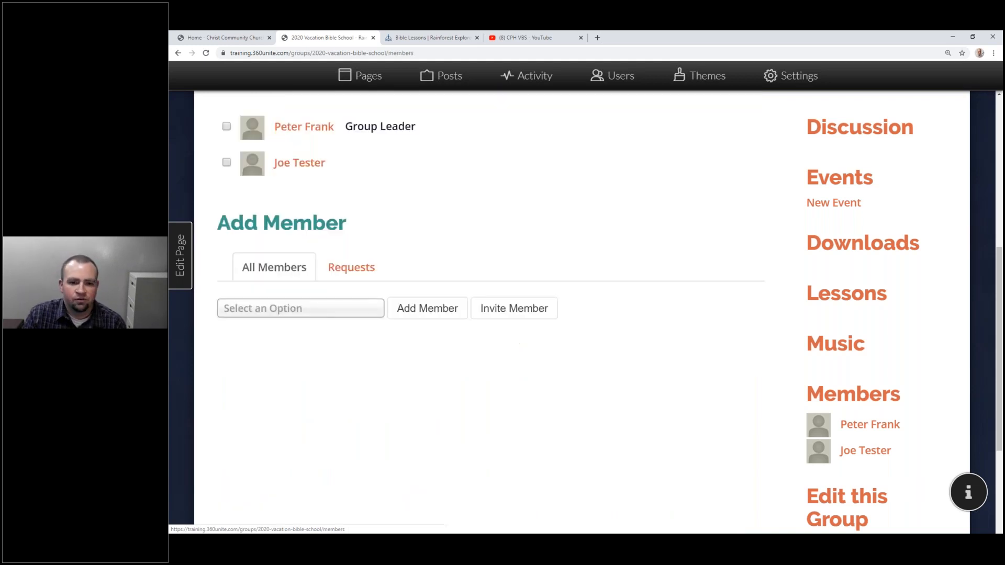
scroll(524, 276, up, 4)
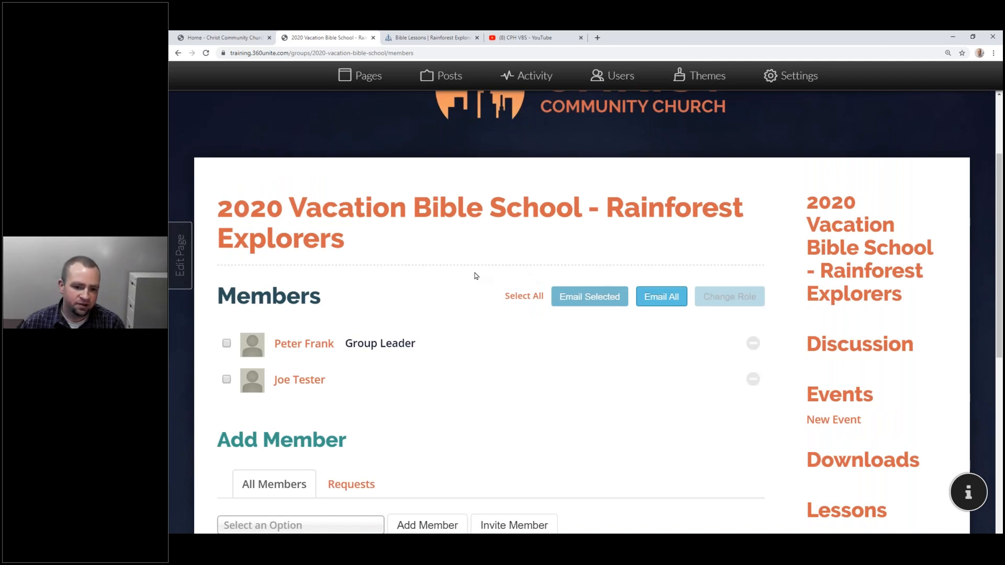
Promote the second member to Group Leader.
click(226, 380)
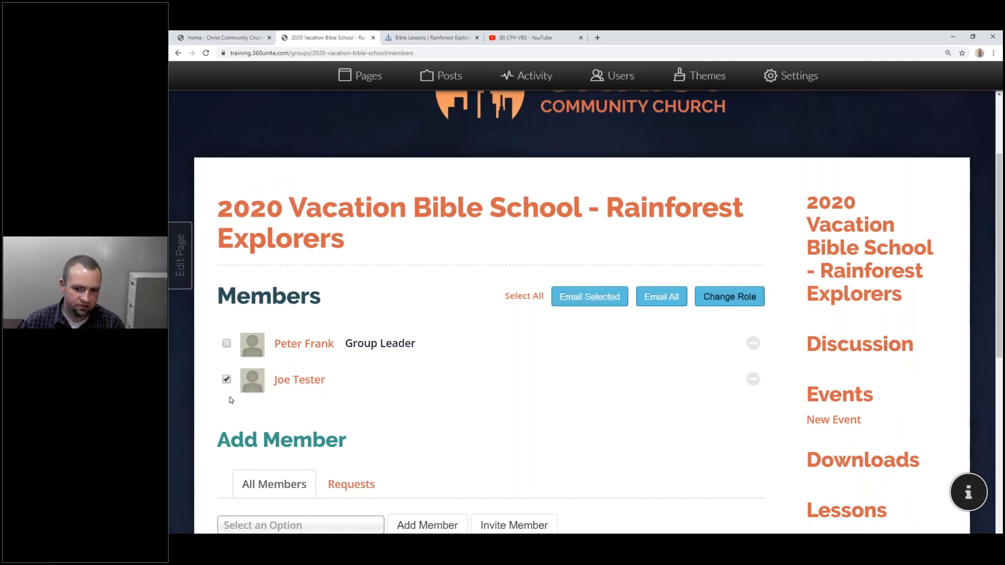
click(744, 297)
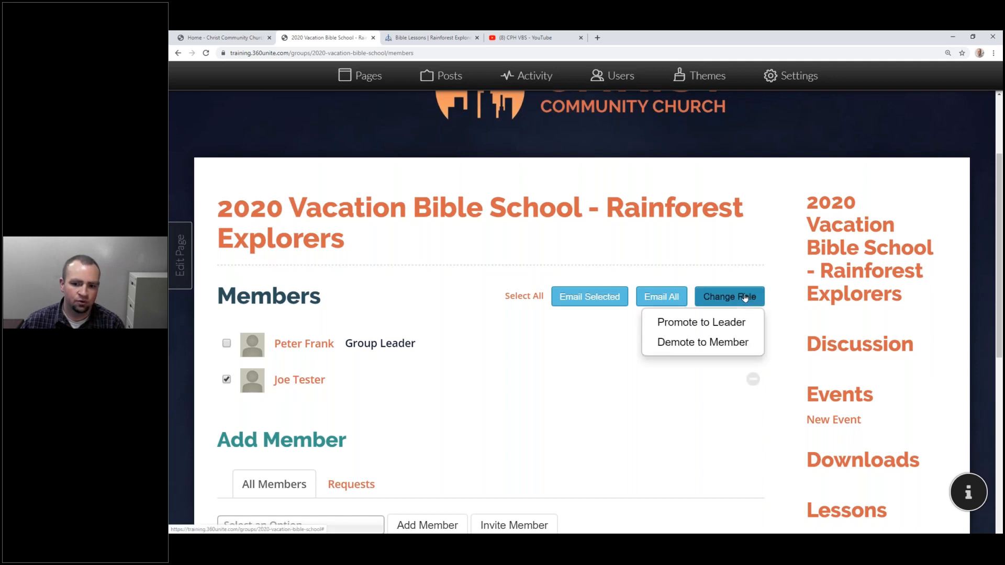
click(731, 323)
scroll(712, 344, down, 3)
Demote the original leader to an ordinary member.
click(226, 300)
click(752, 264)
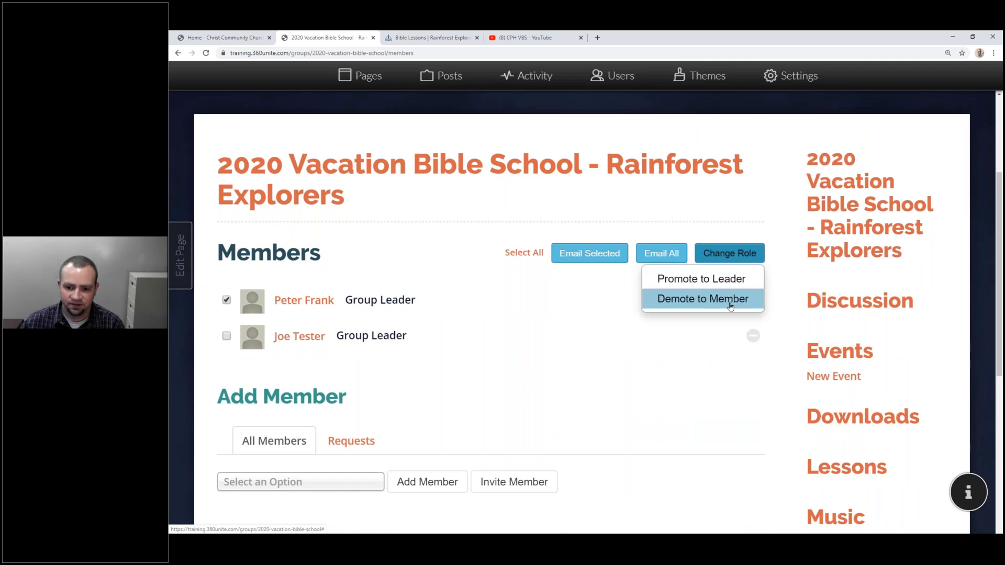
click(731, 298)
scroll(715, 318, down, 2)
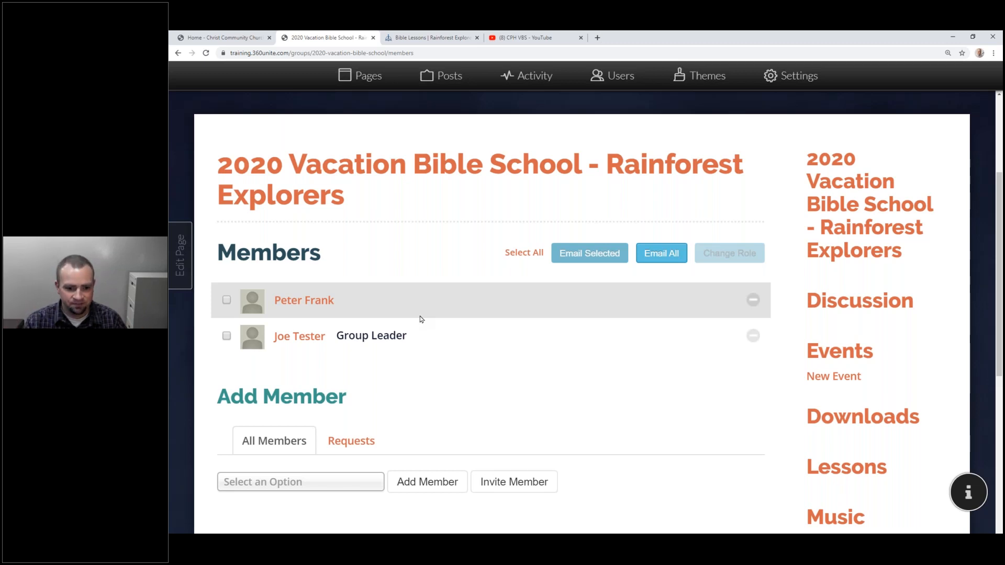
scroll(373, 298, down, 2)
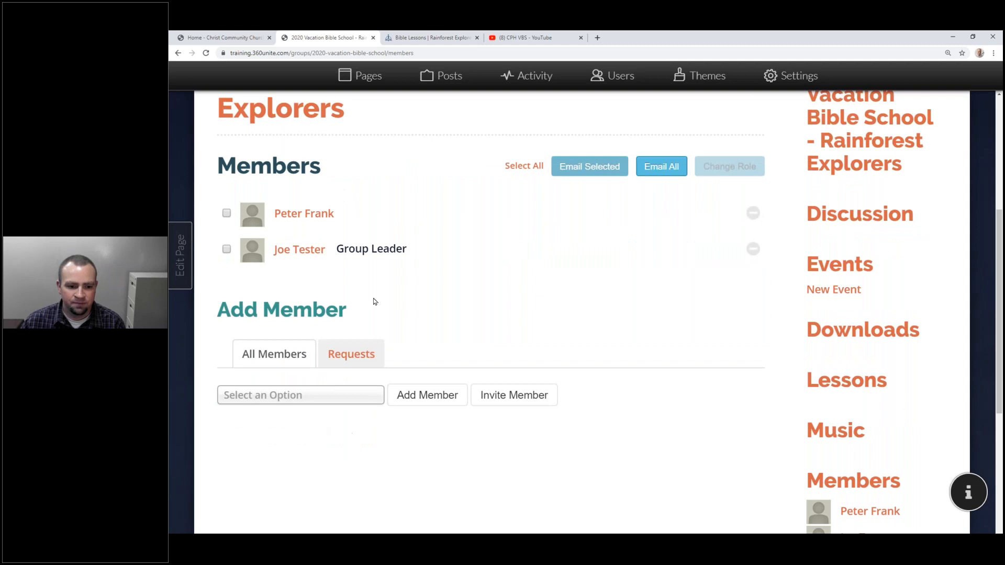
Choose a person from Select an Option and add them as a member.
scroll(345, 315, down, 2)
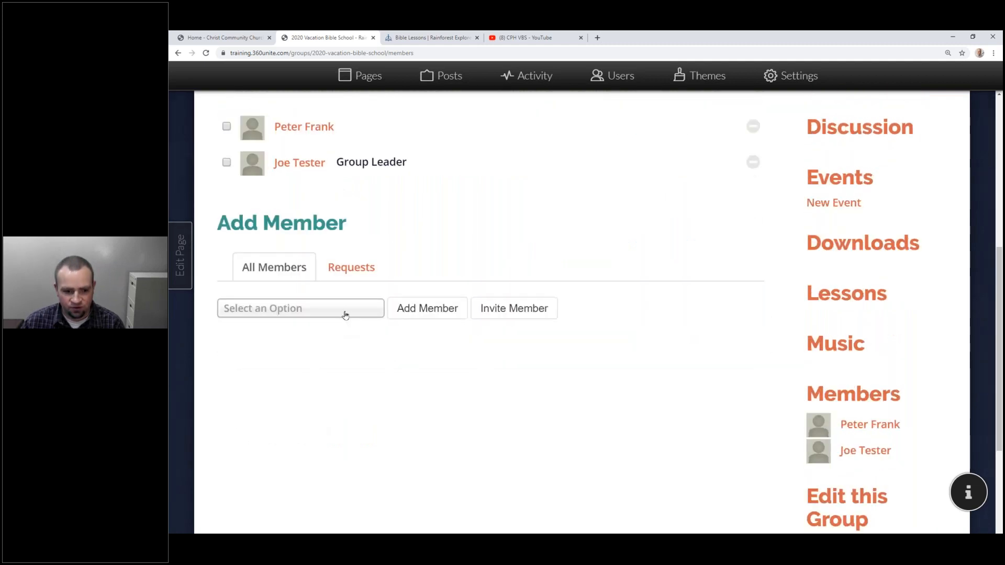
click(345, 315)
click(299, 351)
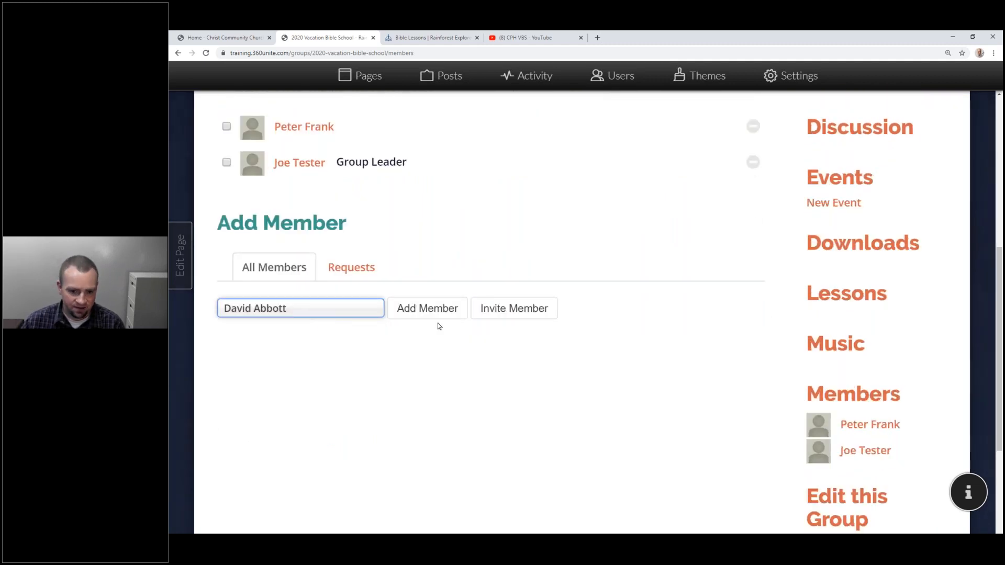
click(388, 311)
Choose another person and send them a group invitation.
click(282, 343)
click(267, 406)
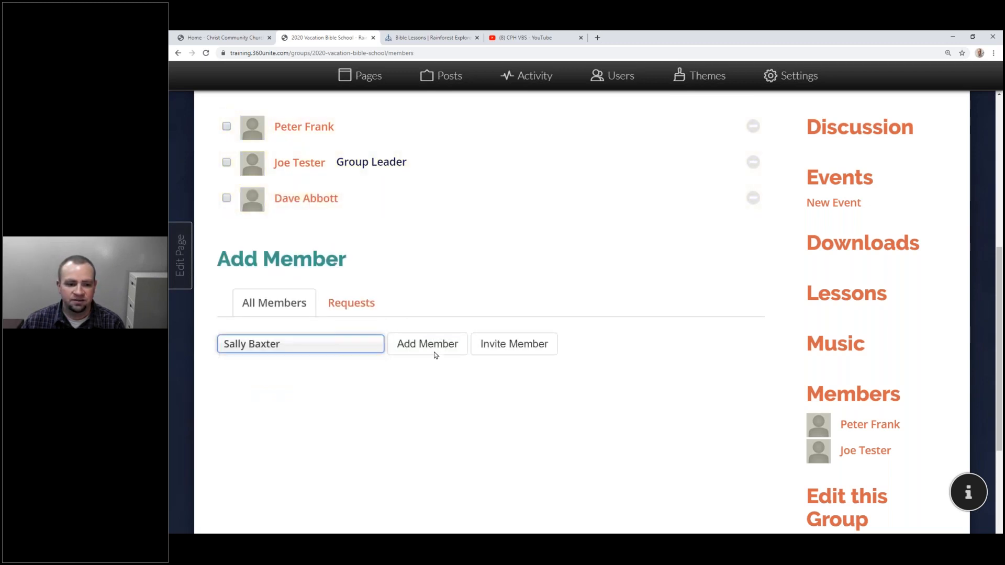
click(498, 347)
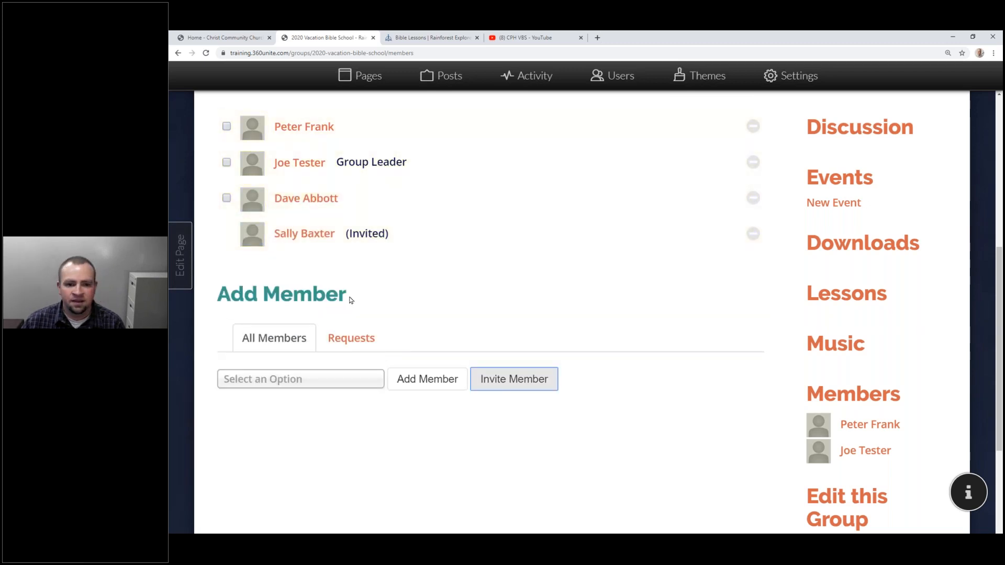
Tick the checkboxes of the three active members.
scroll(351, 300, up, 3)
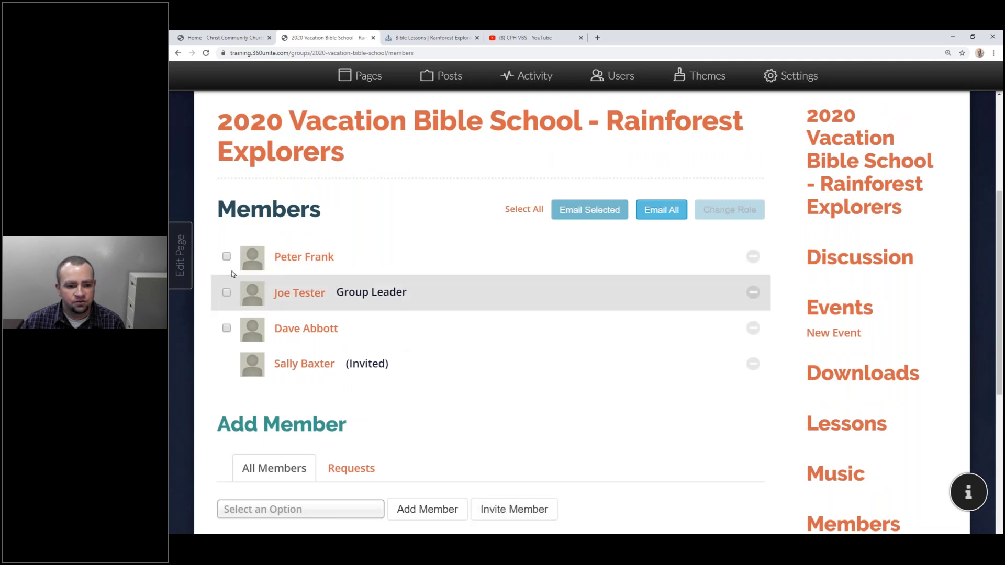
click(227, 256)
click(227, 293)
click(227, 329)
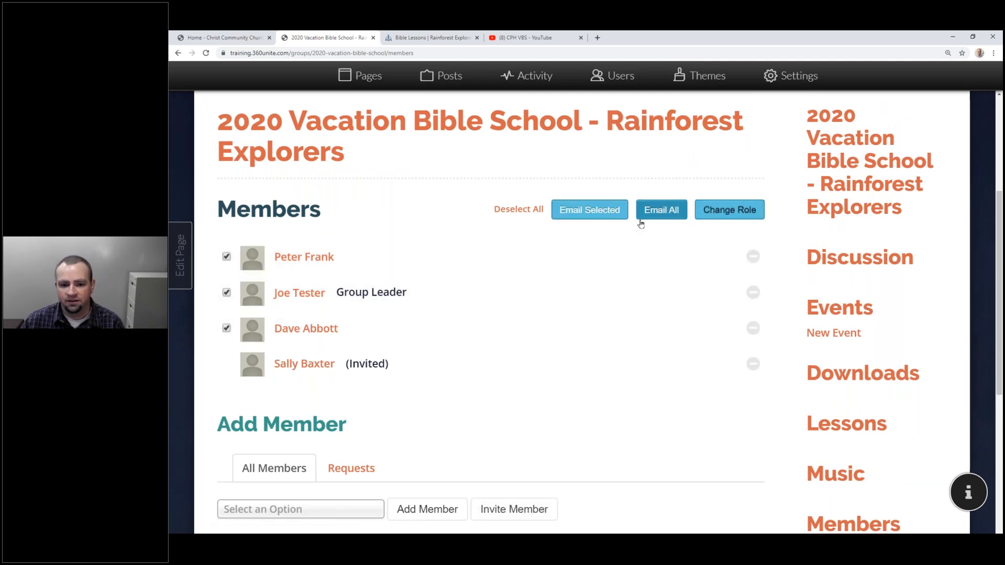
click(594, 217)
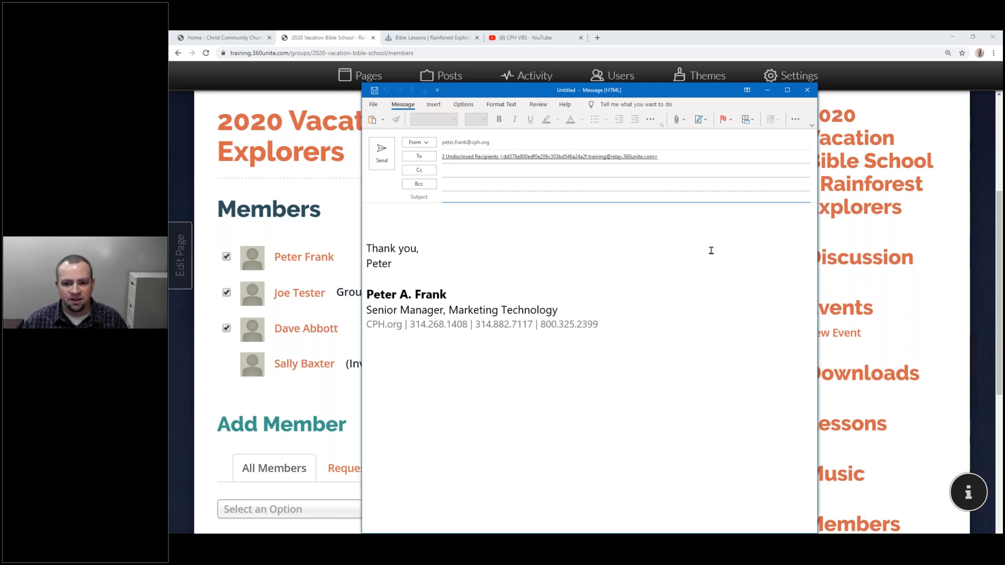
click(638, 238)
scroll(639, 239, down, 7)
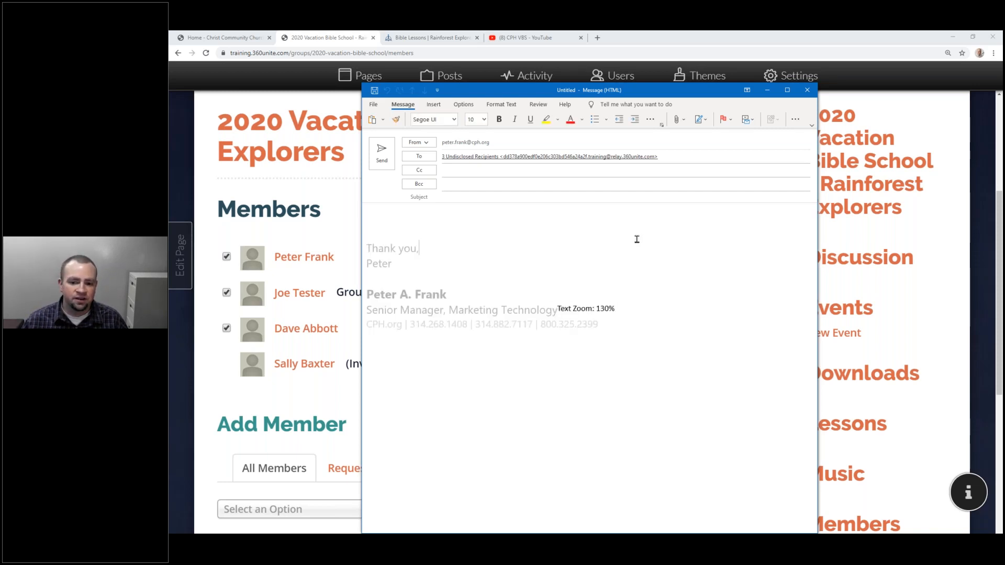
click(807, 91)
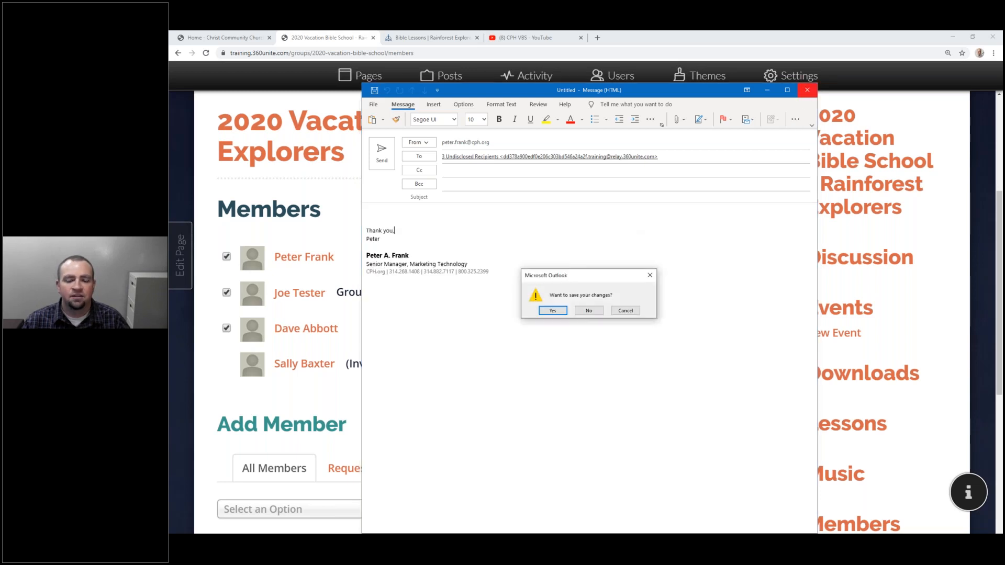
click(588, 312)
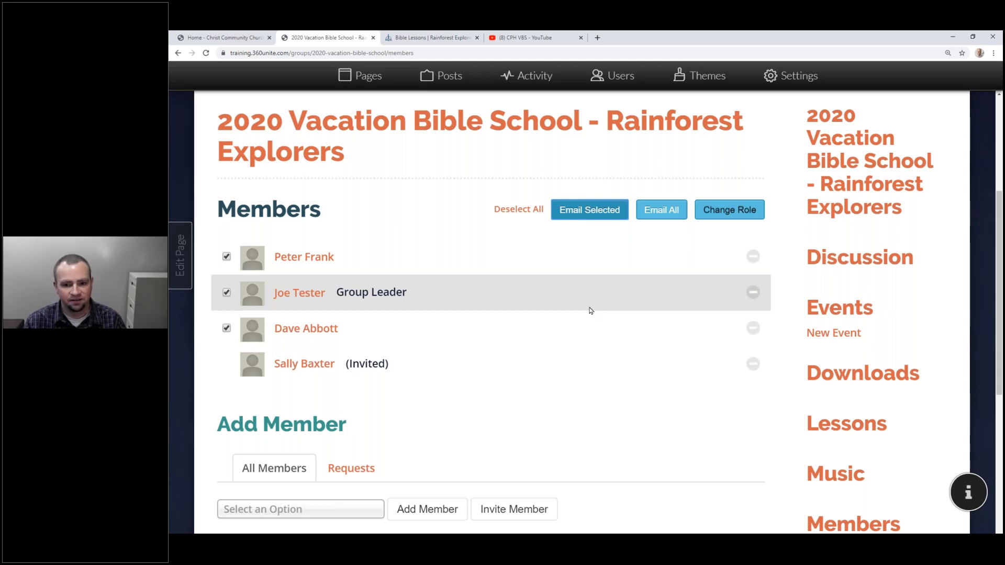
On the group's events calendar, go to June 2020 and start a new event on June 8.
scroll(604, 333, up, 5)
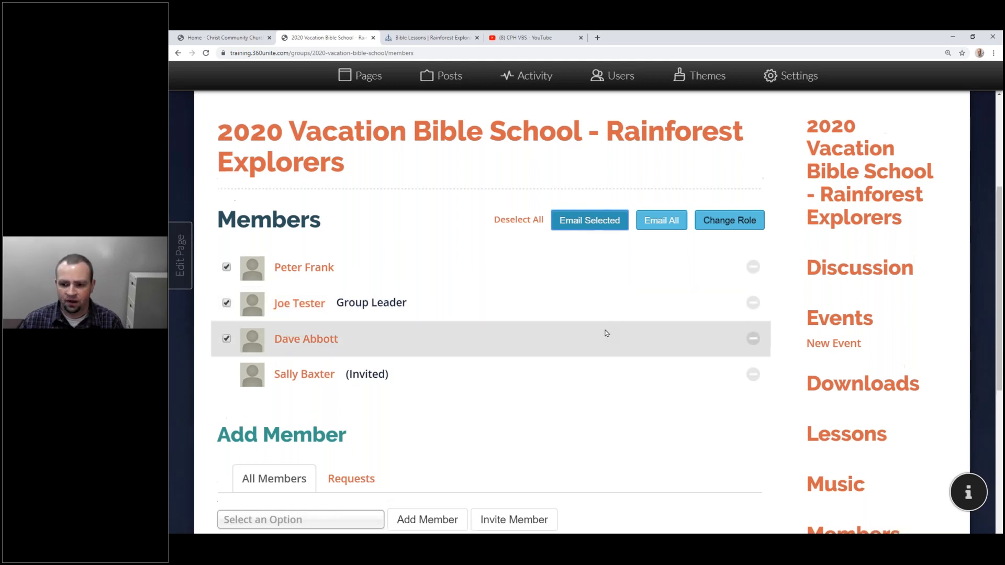
scroll(665, 402, down, 4)
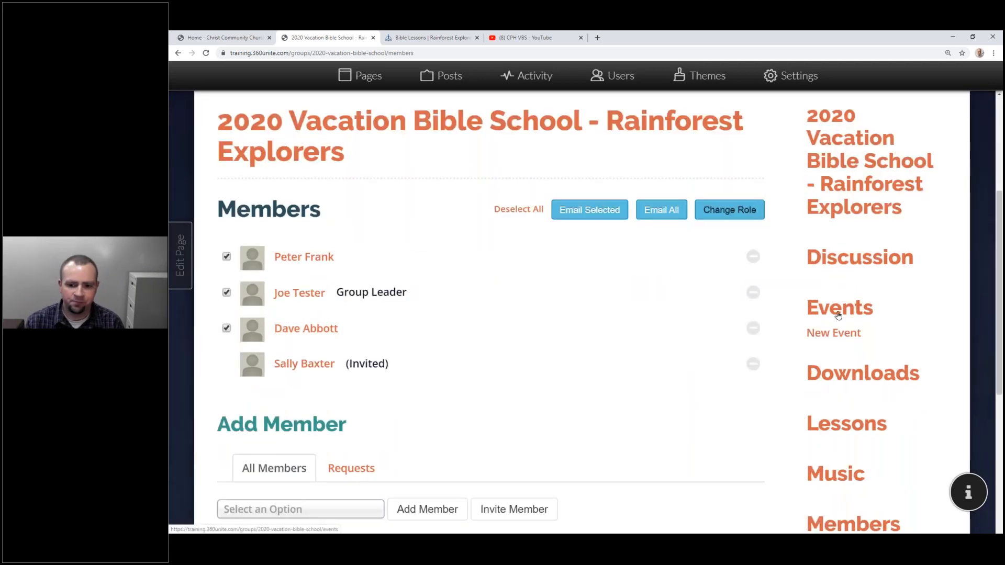
click(838, 314)
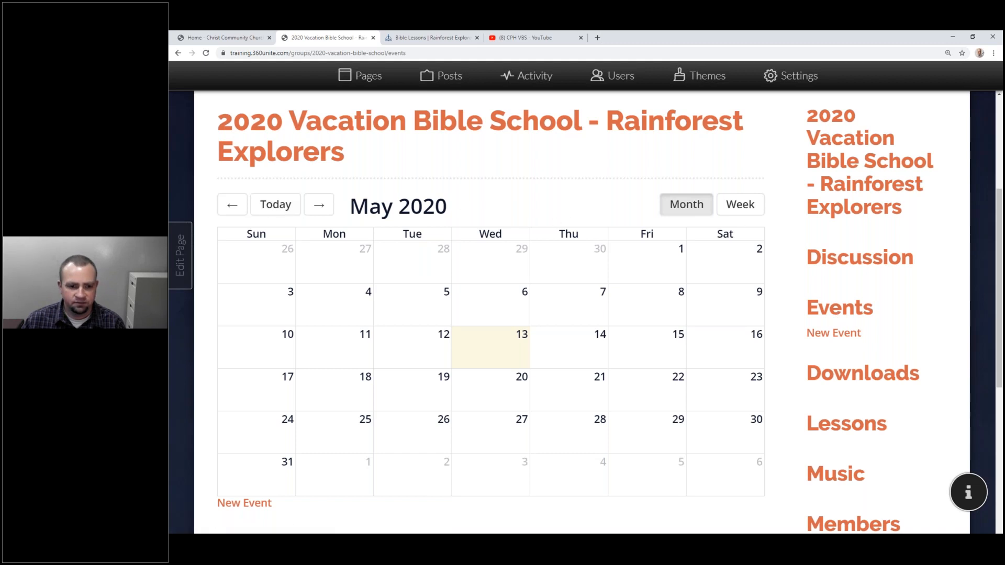
click(319, 205)
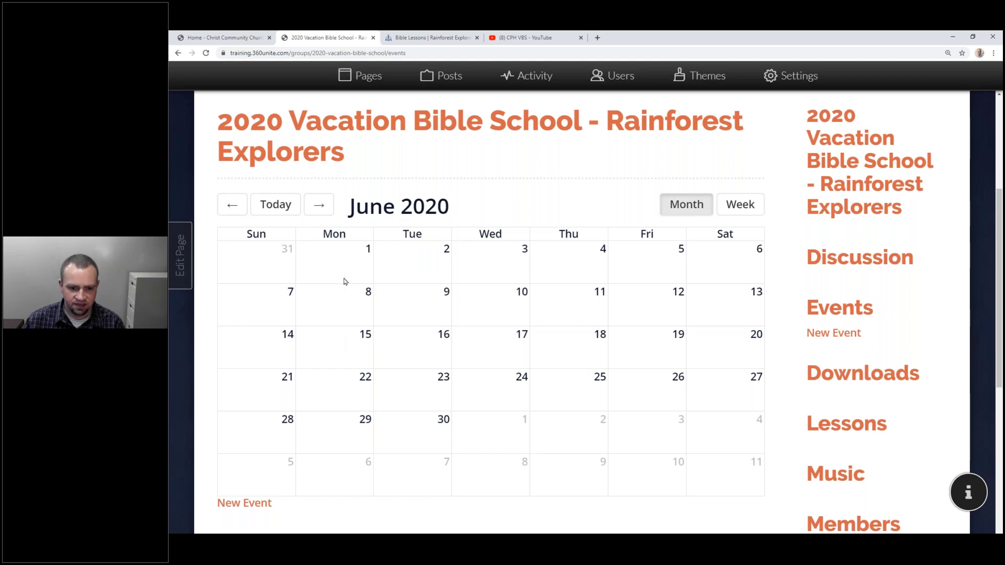
click(351, 294)
Title the event 'Vacation Bible School'.
click(323, 200)
text(Vacation Bible School)
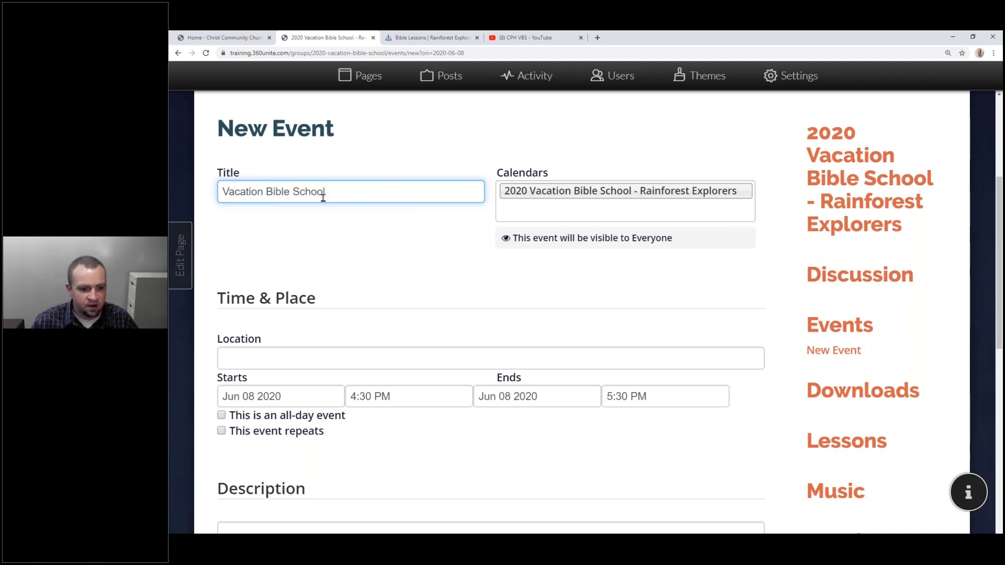
Set the event location to 'Online', replacing 'Everywhere at the church!'.
scroll(262, 293, down, 2)
click(276, 273)
text(Everywhere at the church!)
scroll(288, 271, down, 2)
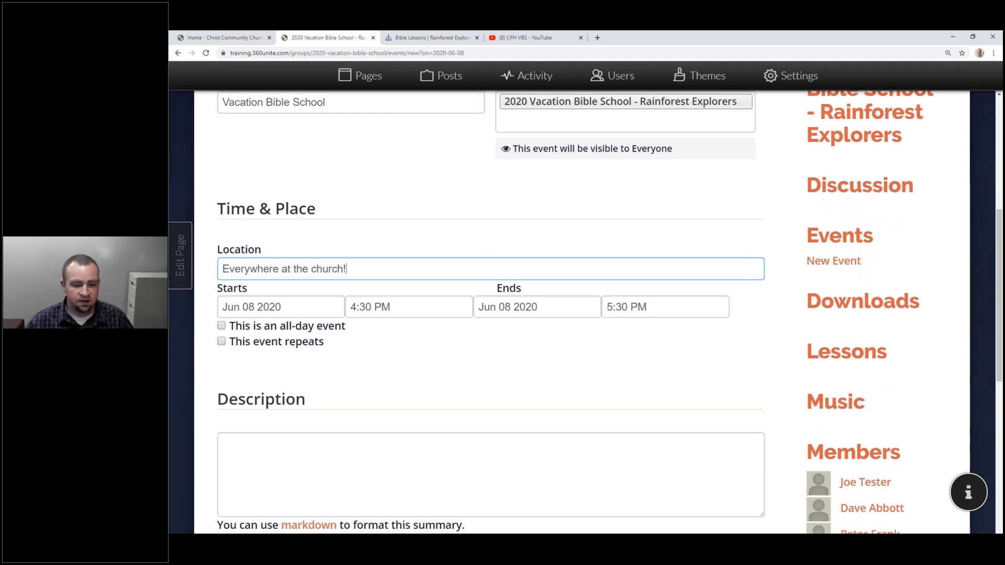
drag(360, 224, 354, 224)
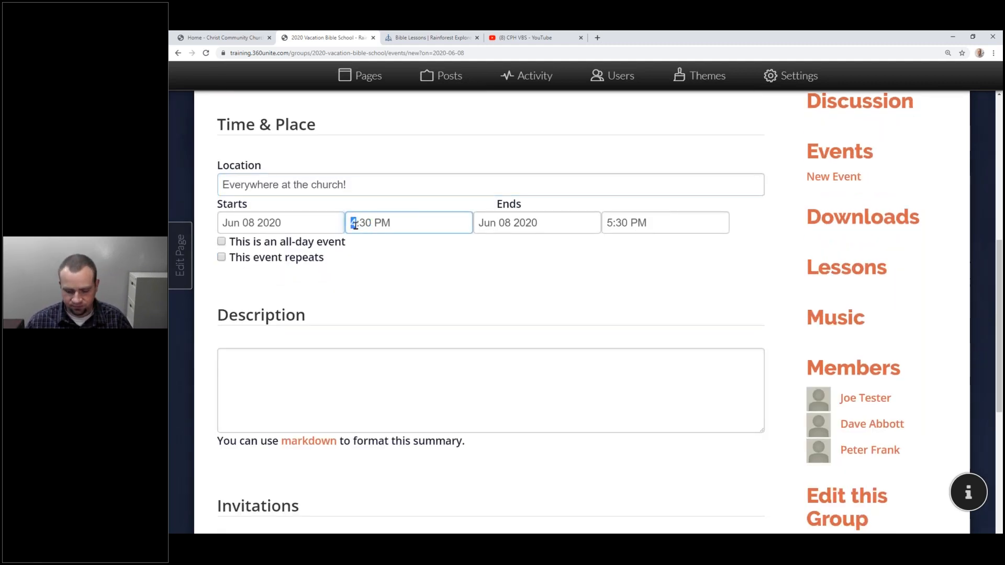
triple_click(384, 187)
text(Online)
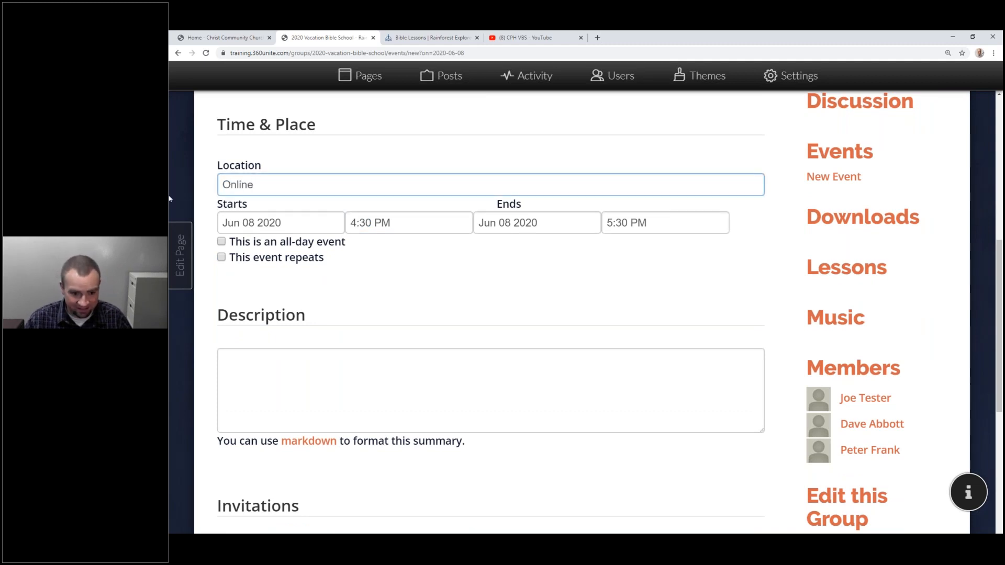
Set the event to start at 9:00 AM and end Jun 08 2020 at 12:00 PM.
click(366, 225)
key(Left)
text(900a)
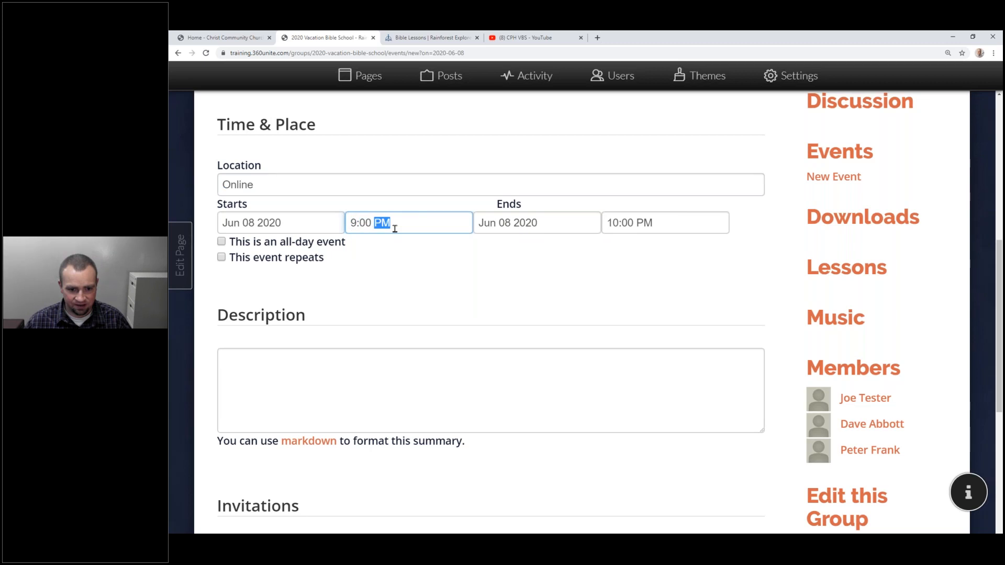
key(Tab)
click(669, 258)
click(613, 223)
text(12)
key(Tab)
key(Tab)
click(613, 223)
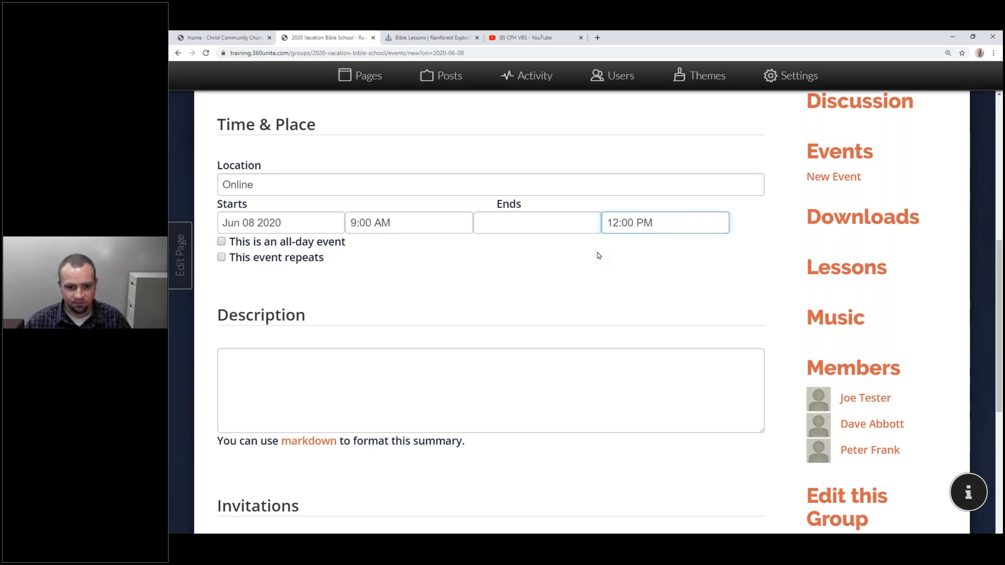
click(533, 224)
click(514, 314)
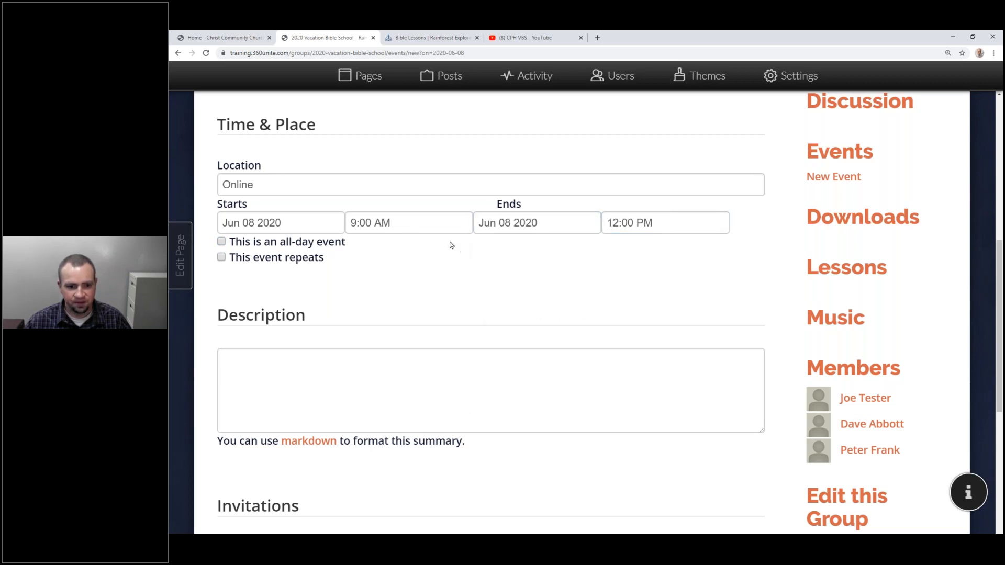
Make the event repeat weekly Monday through Friday, ending Jun 12 2020.
click(222, 257)
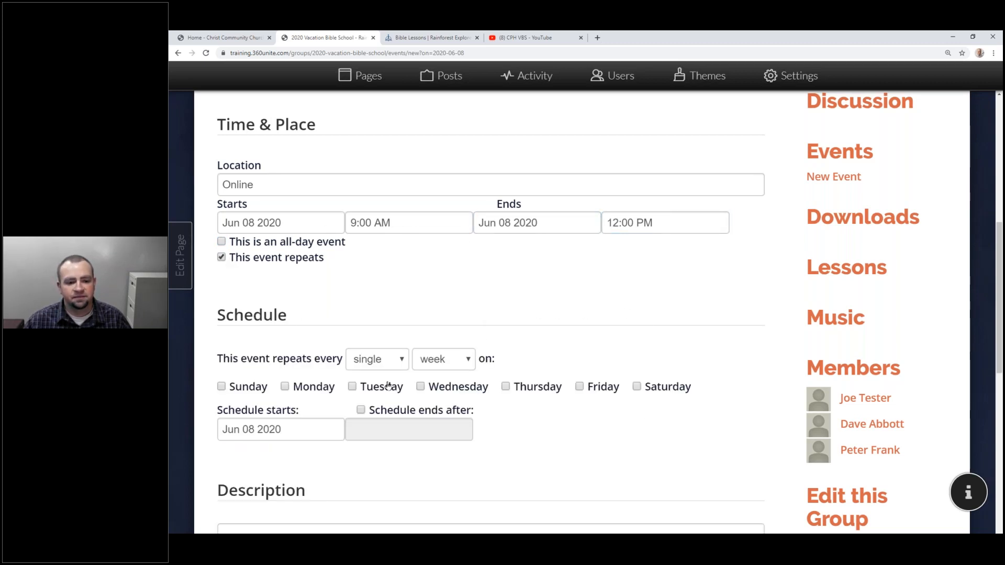
click(445, 360)
click(455, 381)
click(315, 388)
click(381, 389)
click(465, 391)
click(530, 391)
click(600, 391)
click(422, 414)
click(419, 430)
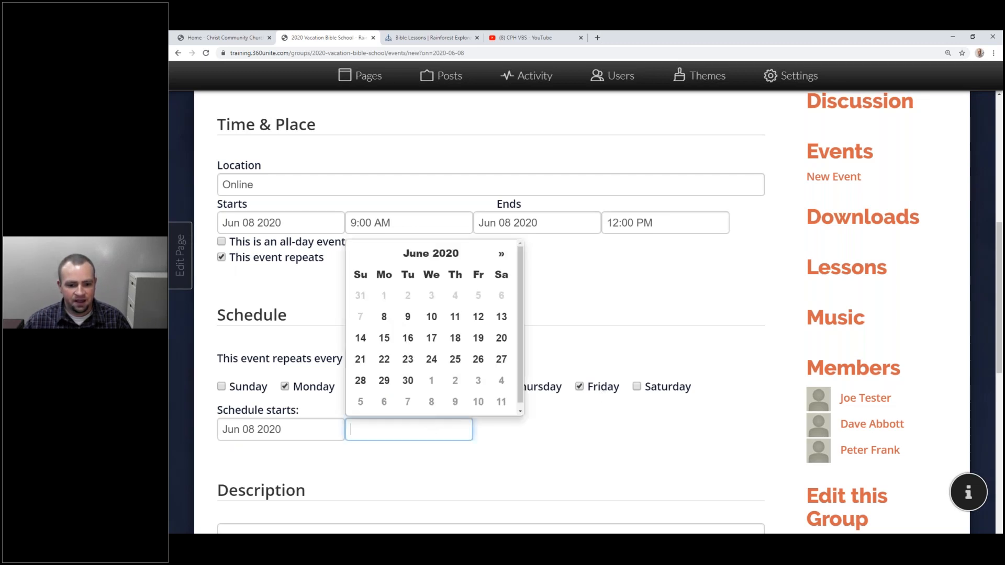
click(478, 317)
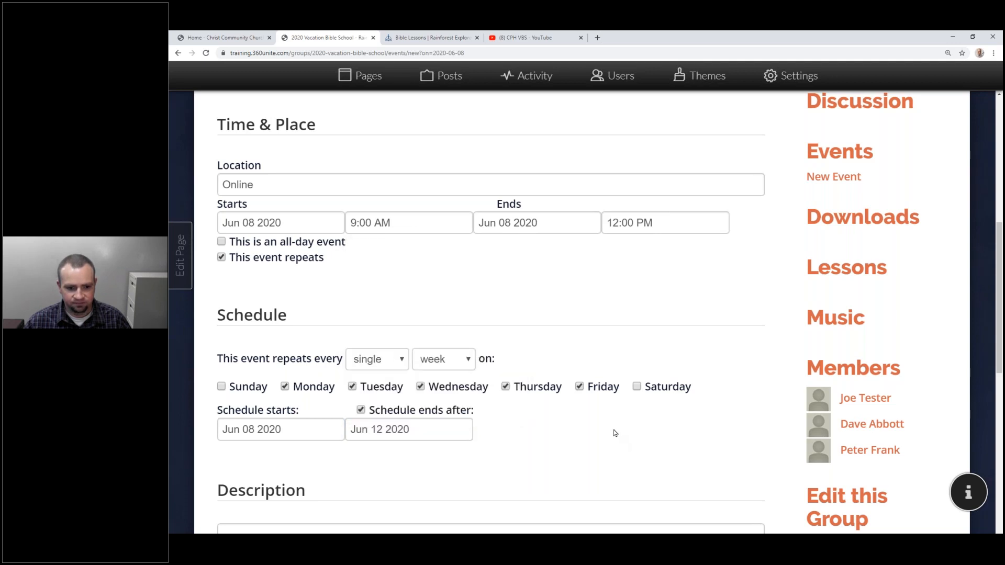
Paste lesson text into the description, undo it, and switch to the Rainforest Explorers lessons page.
scroll(615, 433, down, 5)
click(465, 296)
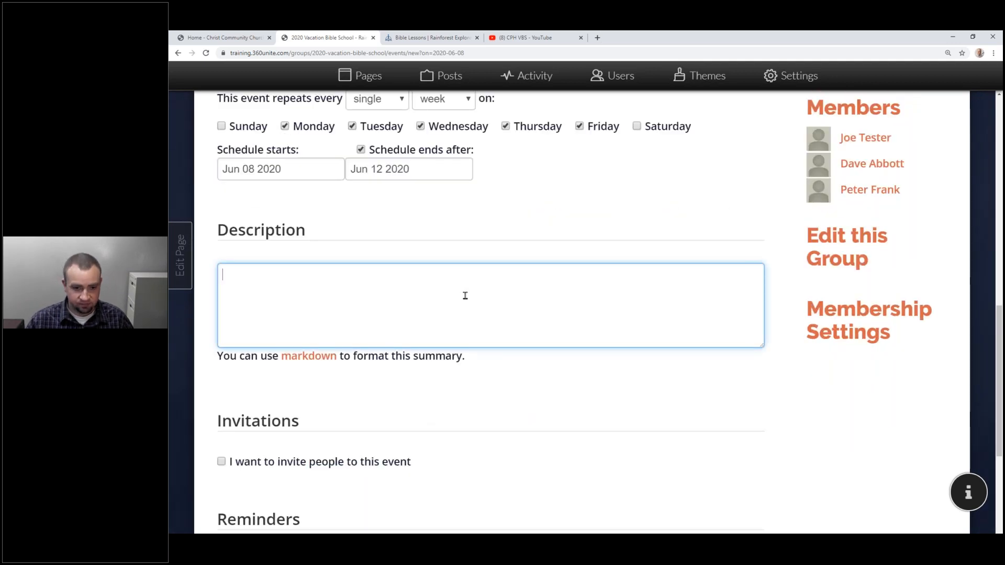
key(ctrl+v)
key(ctrl+z)
click(433, 38)
Copy the Rainforest Explorers site's welcome paragraph into the event description.
right_click(309, 154)
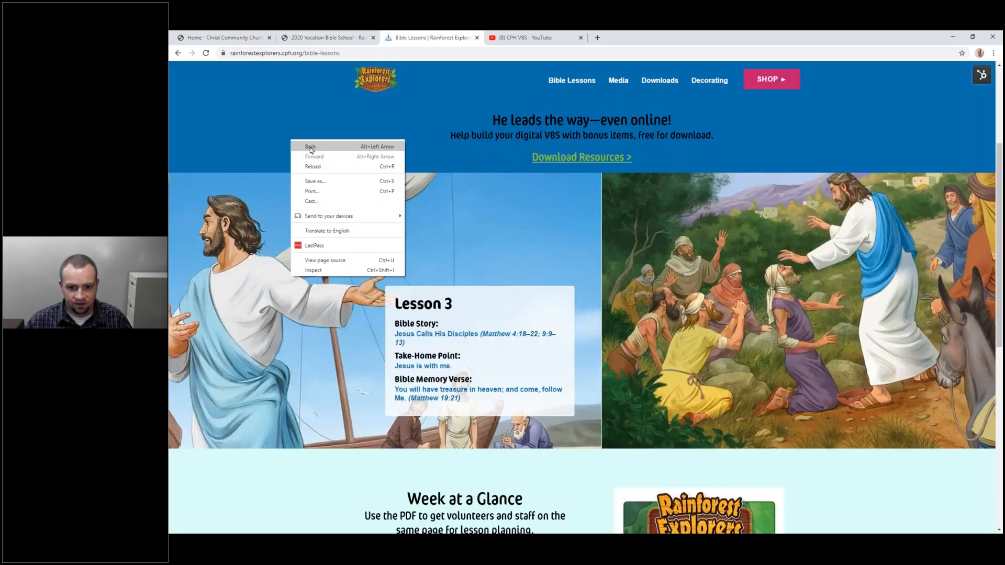
click(325, 161)
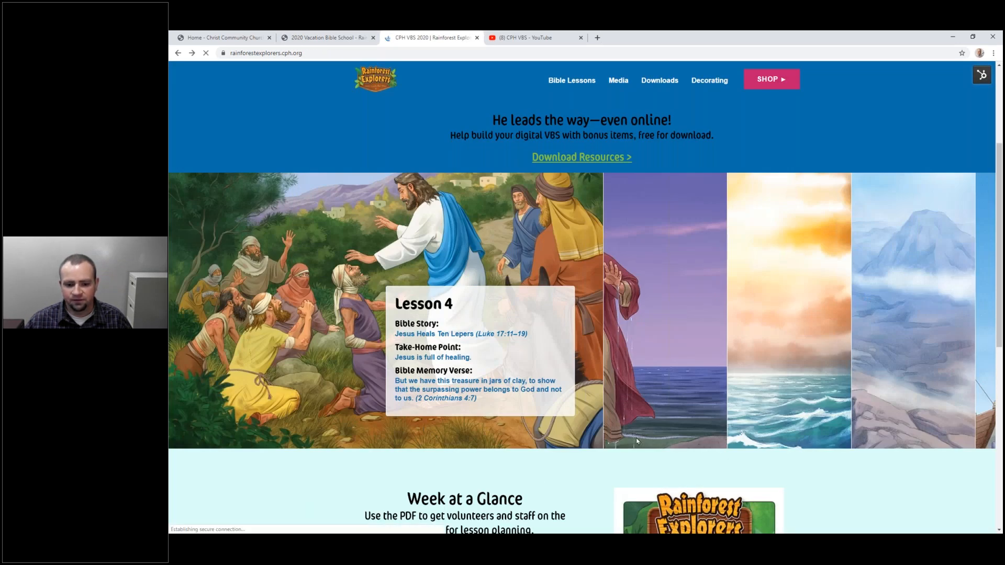
scroll(526, 415, down, 10)
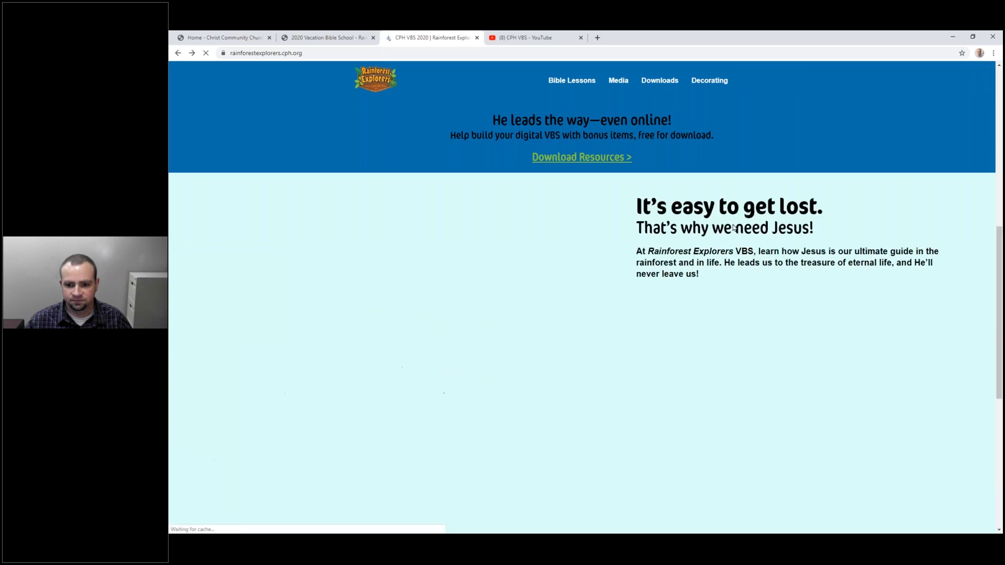
drag(640, 255, 650, 209)
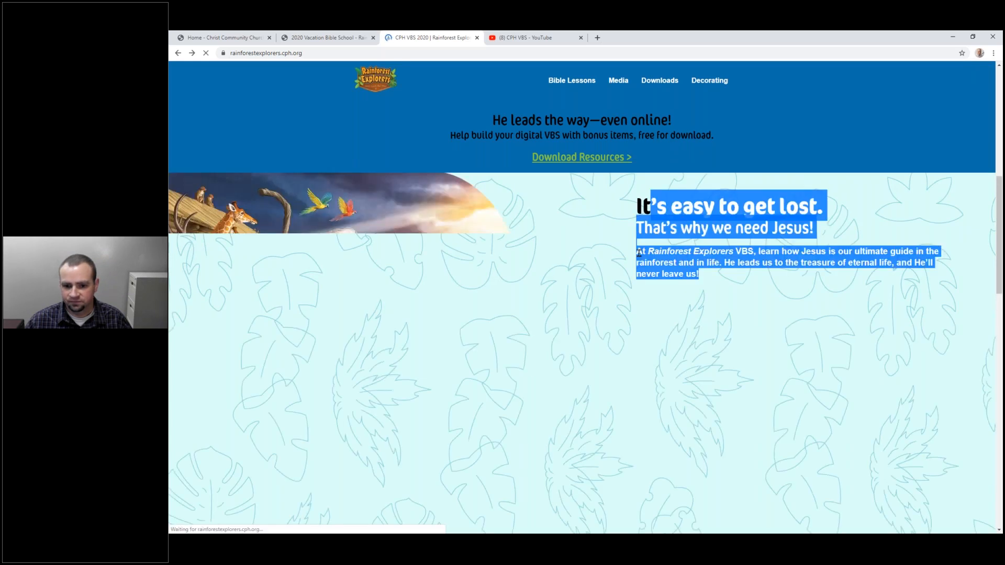
click(639, 251)
triple_click(696, 257)
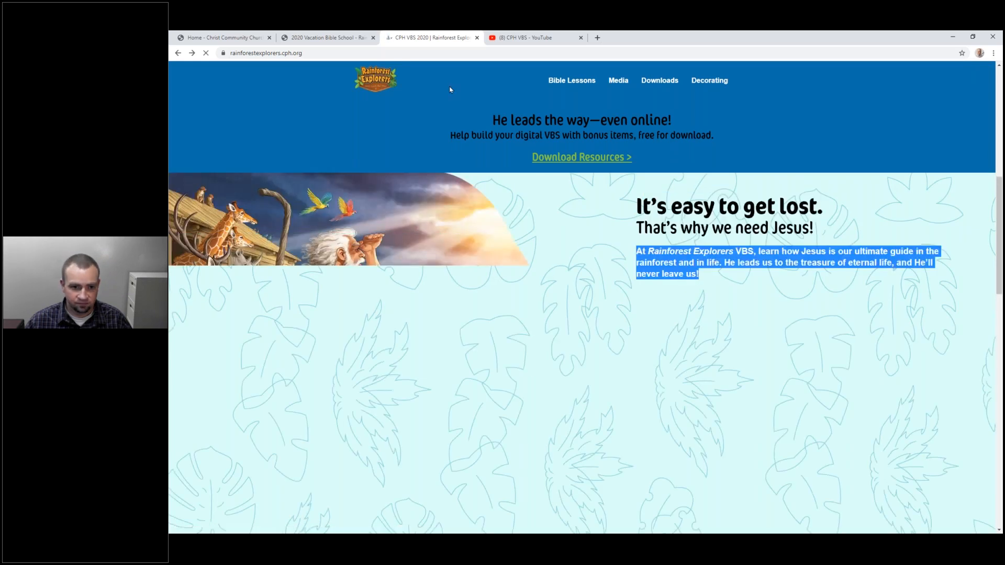
key(ctrl+c)
click(325, 37)
click(402, 282)
key(ctrl+v)
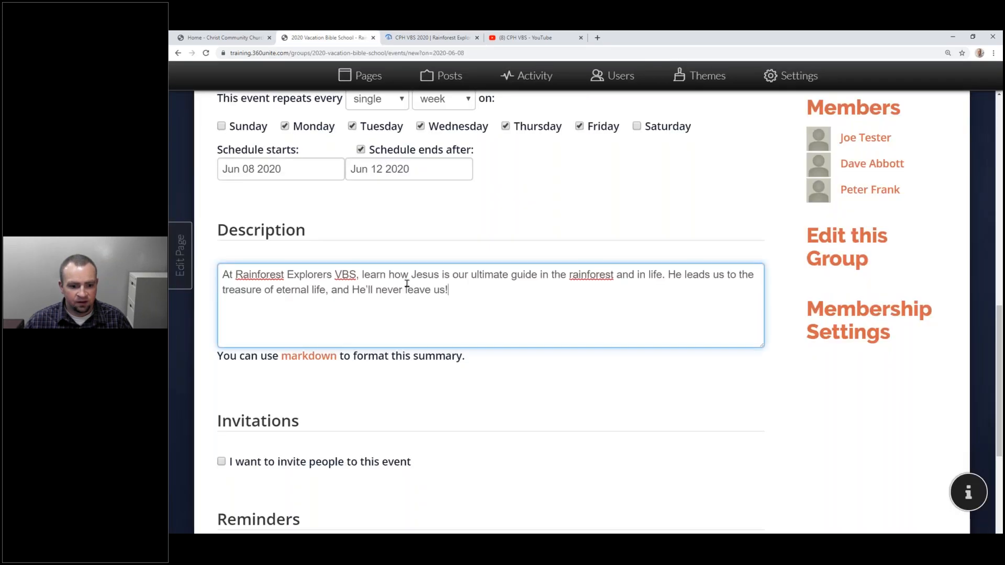
Invite all three group members, add 1-hour and 1-day reminders, and create the event.
scroll(406, 284, down, 5)
click(320, 201)
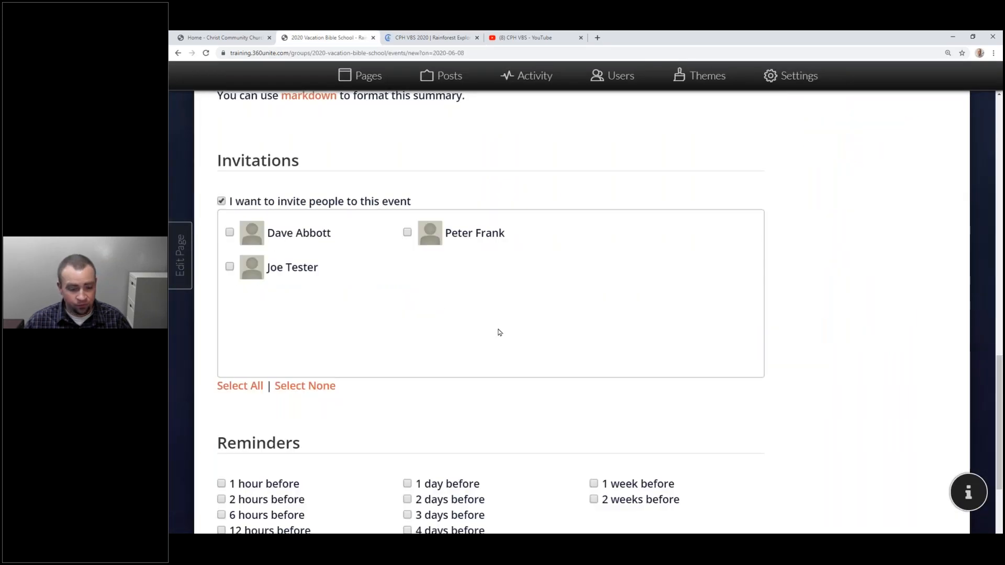
drag(365, 241, 458, 249)
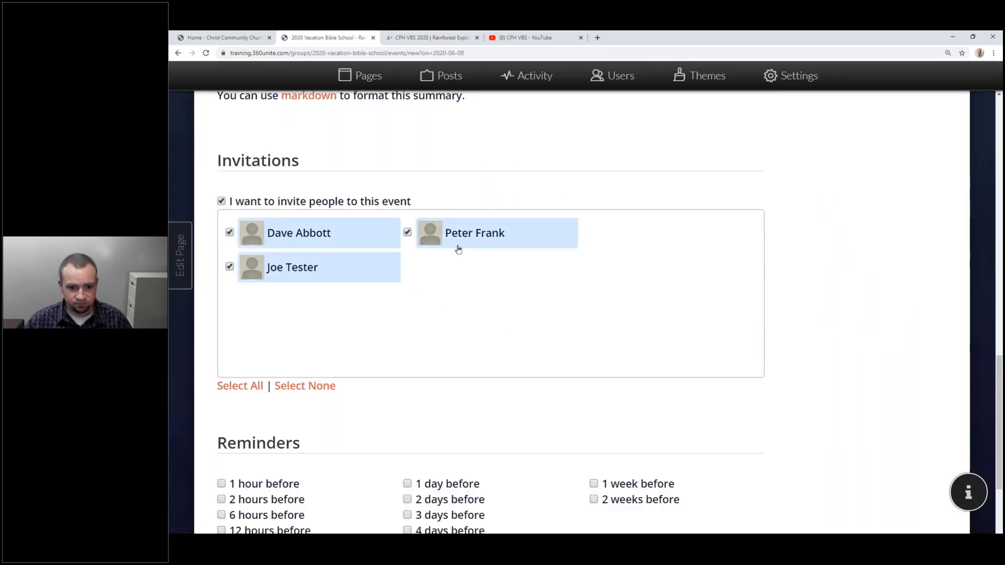
scroll(435, 274, down, 4)
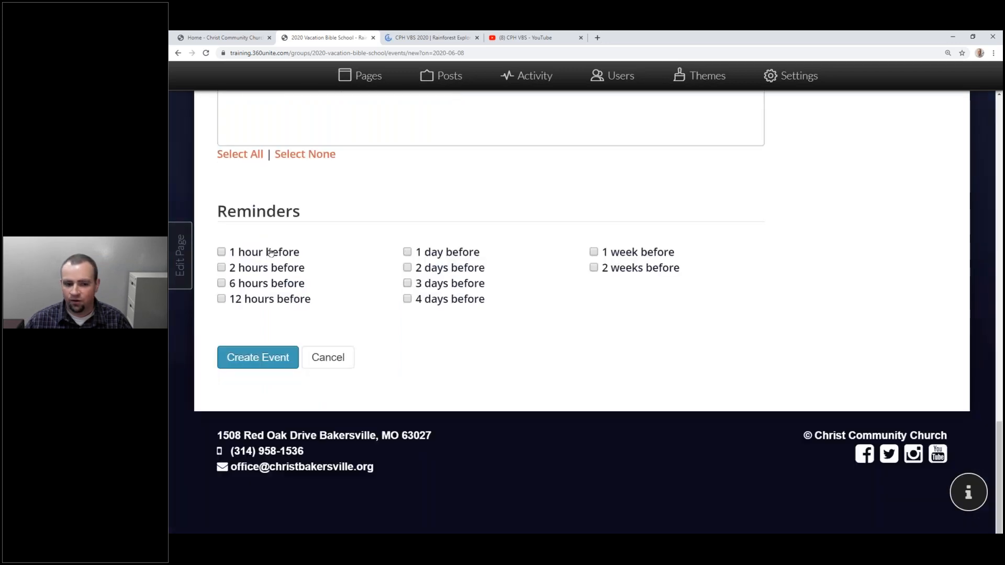
click(260, 255)
click(435, 255)
click(253, 361)
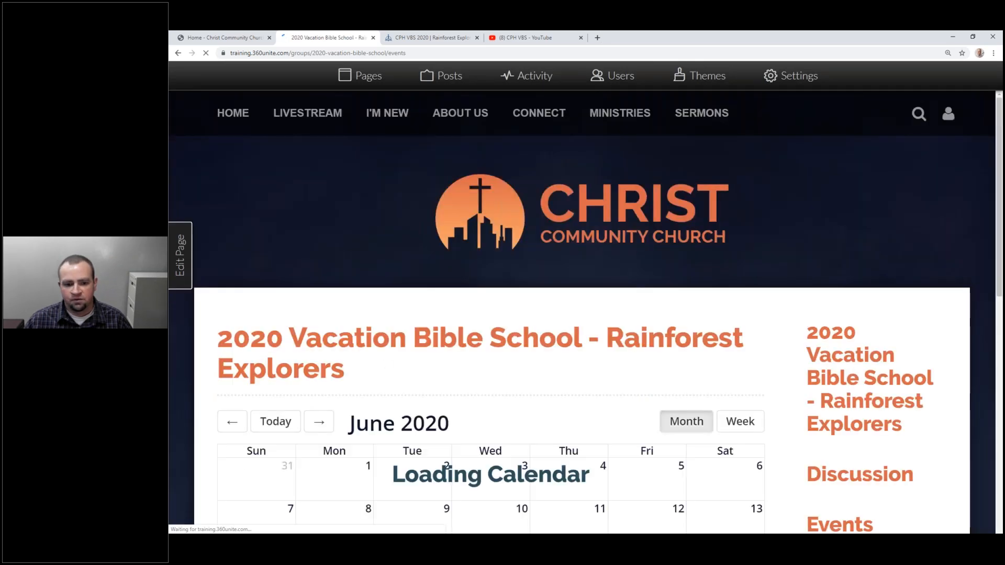
Look over the group's calendar to check the new VBS event.
scroll(411, 318, down, 3)
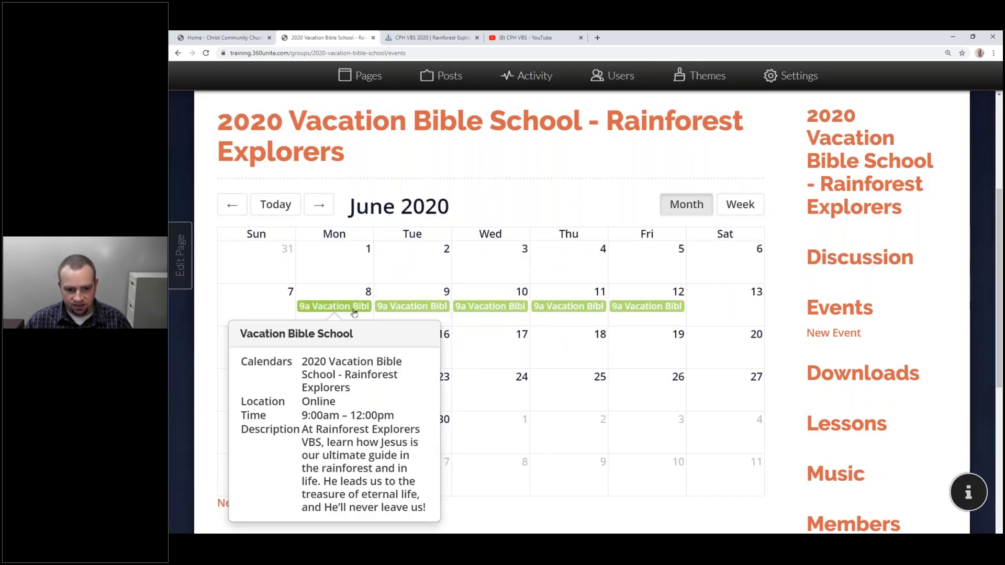
mouse_move(435, 313)
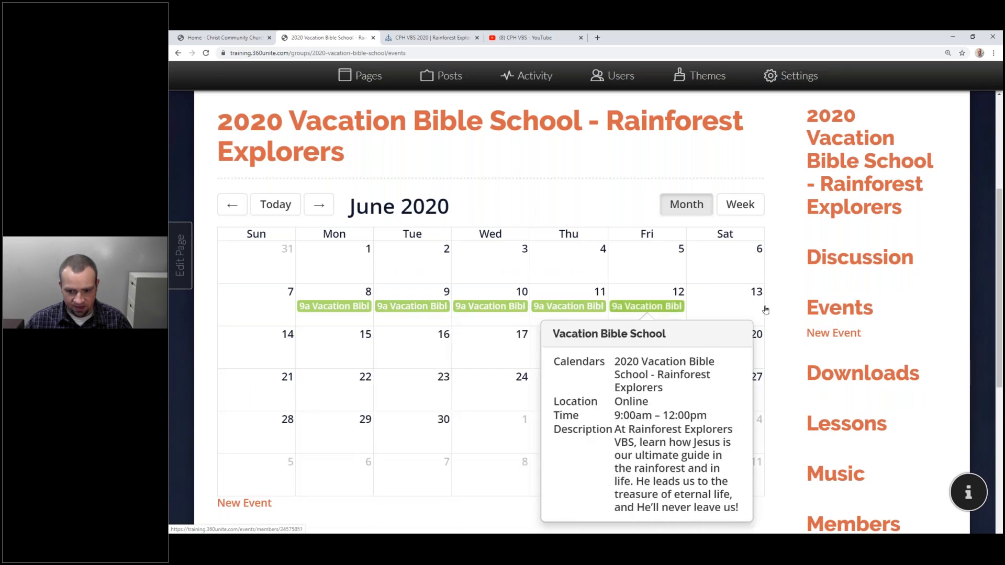
scroll(845, 354, down, 5)
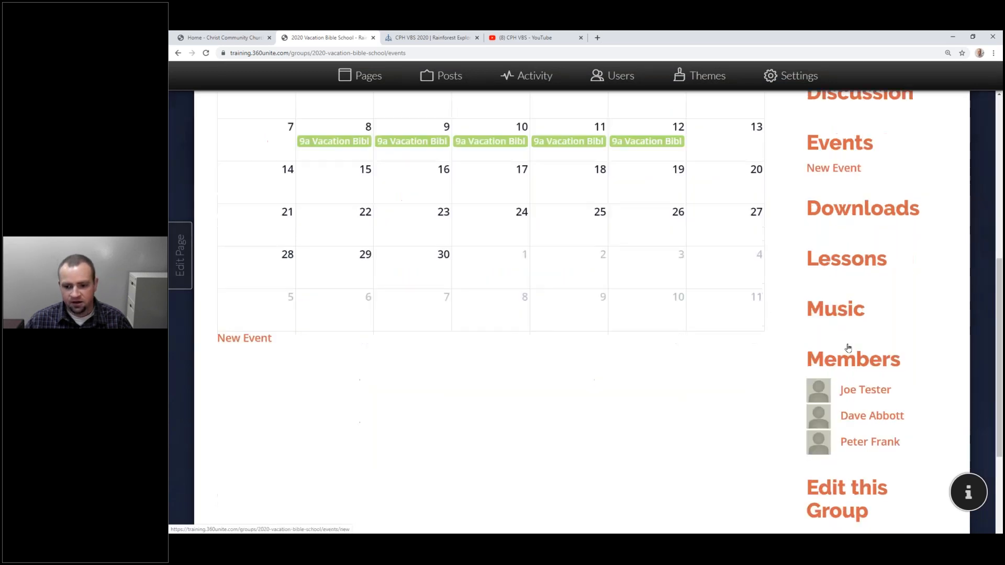
In the group's edit settings, confirm Events is visible to Everyone (Public).
click(844, 354)
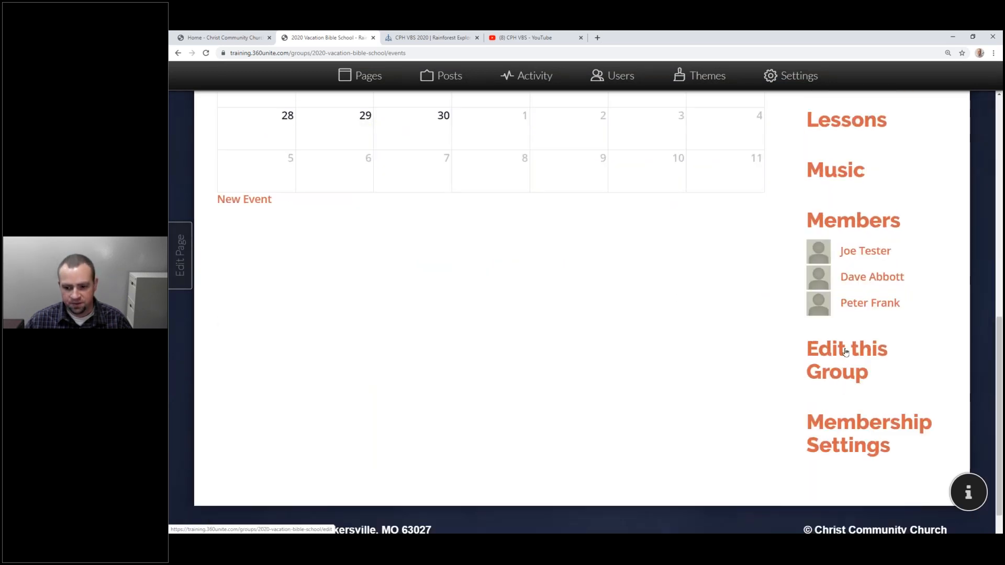
scroll(576, 294, down, 5)
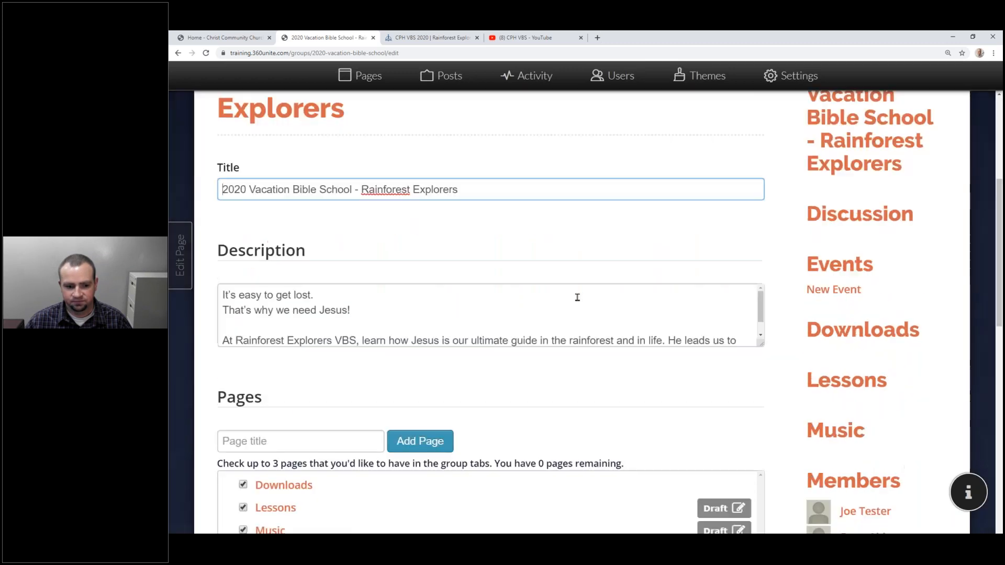
scroll(576, 314, down, 1)
scroll(512, 389, down, 9)
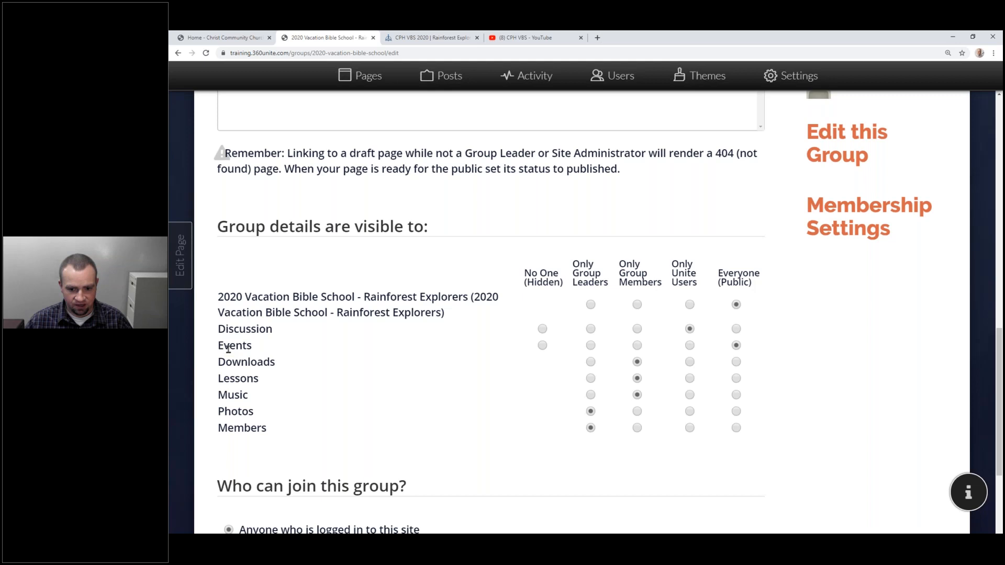
drag(224, 349, 450, 359)
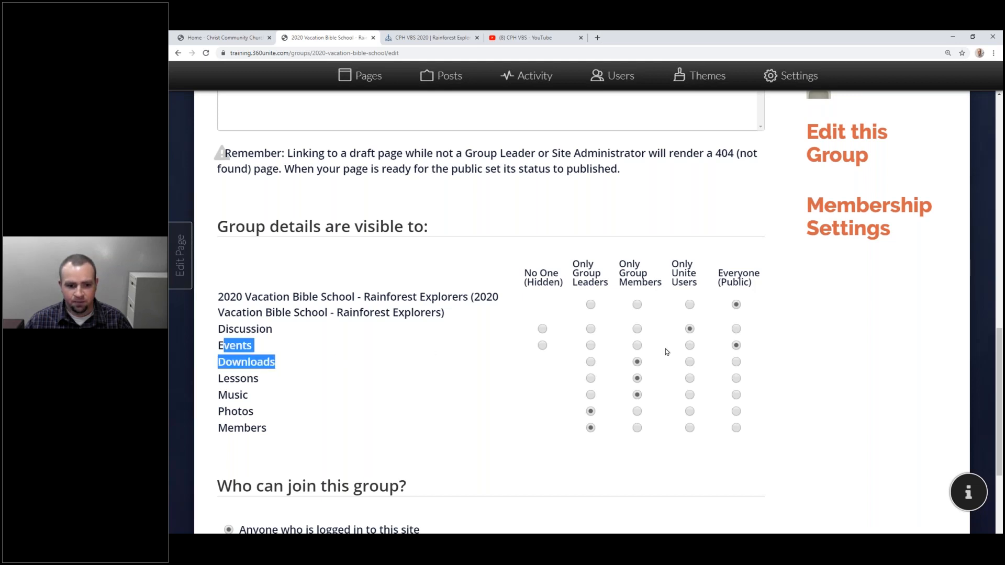
click(747, 348)
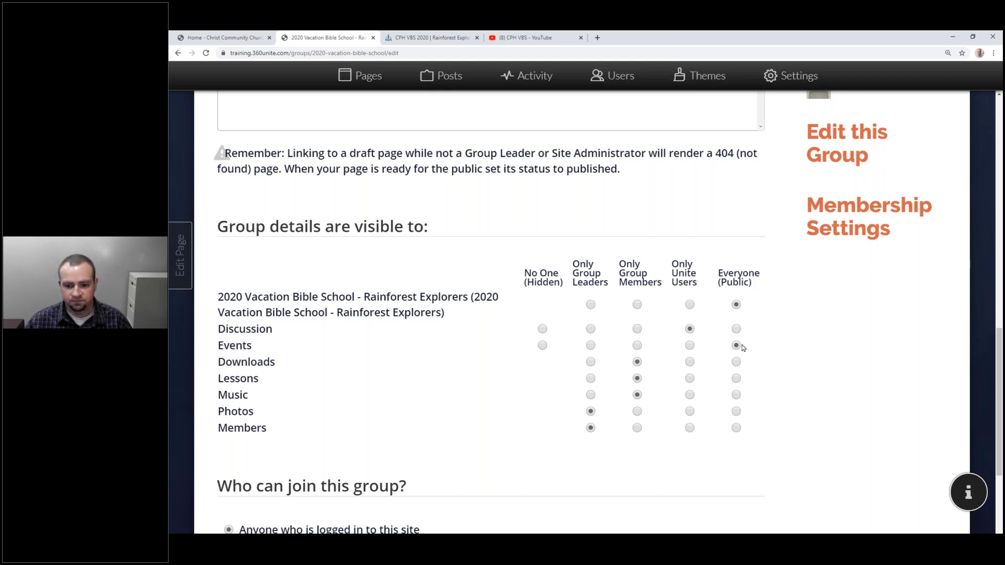
key(alt+Tab)
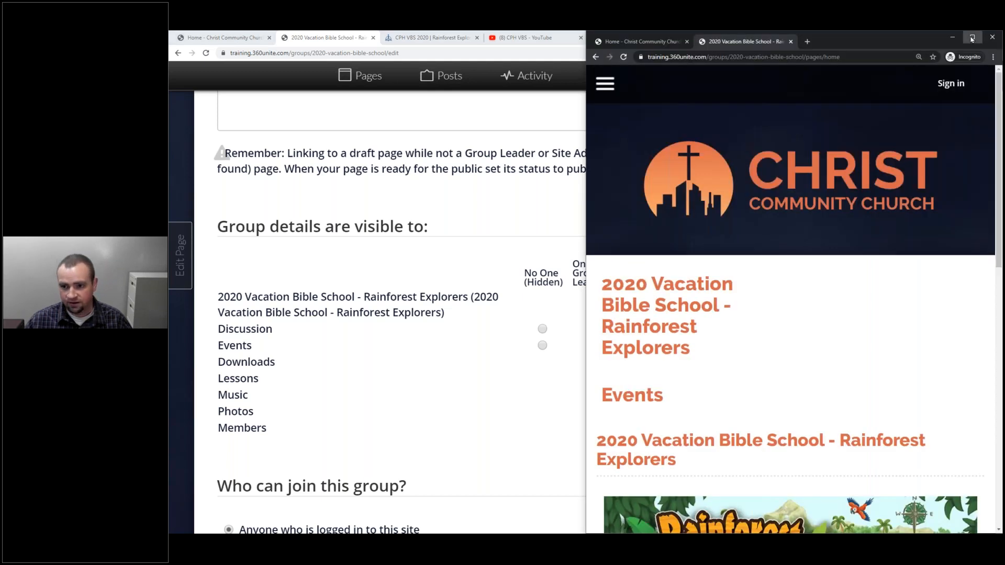
Signed out, reload the group page and view its June 2020 calendar's VBS events.
click(972, 38)
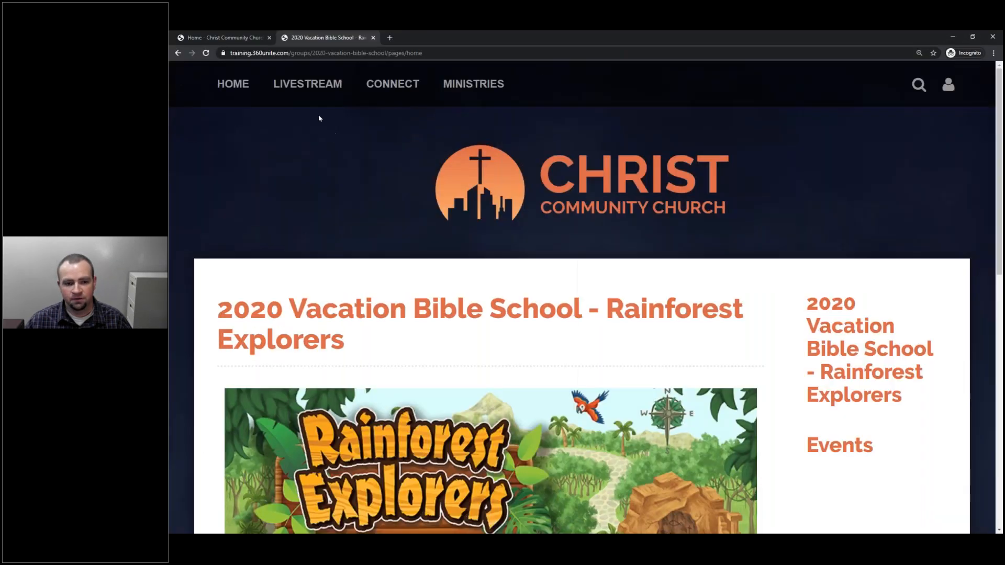
right_click(306, 141)
click(338, 167)
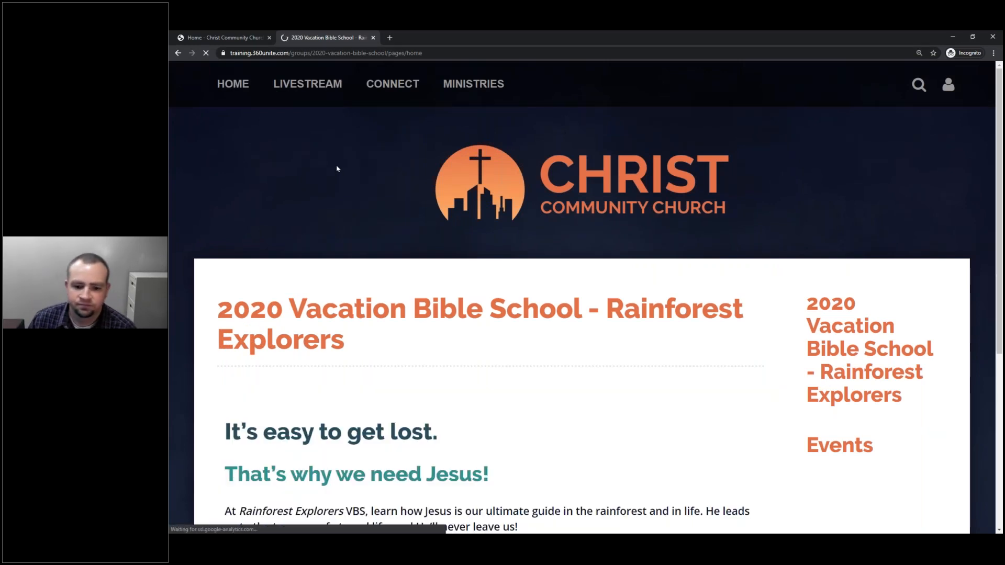
scroll(428, 163, down, 4)
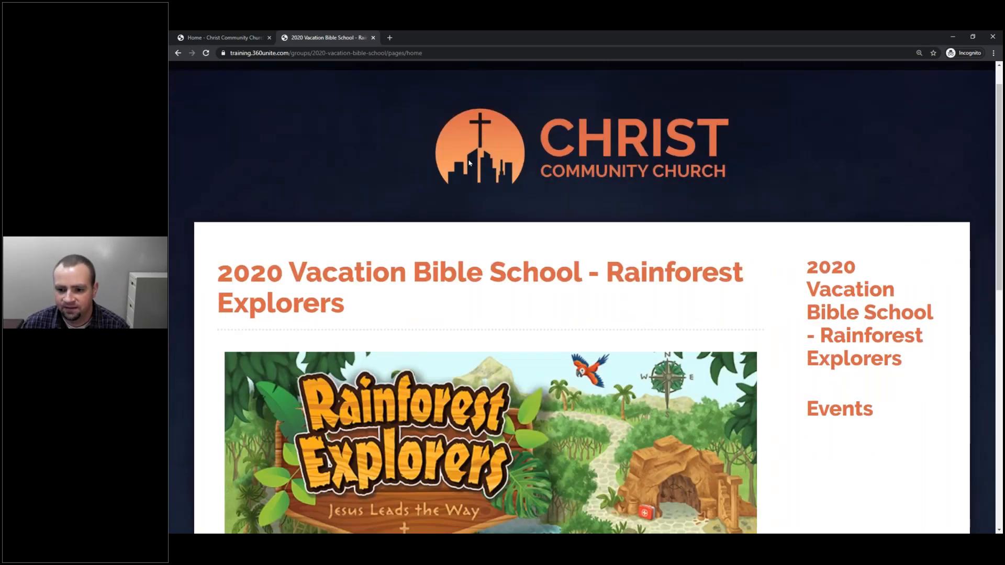
click(856, 233)
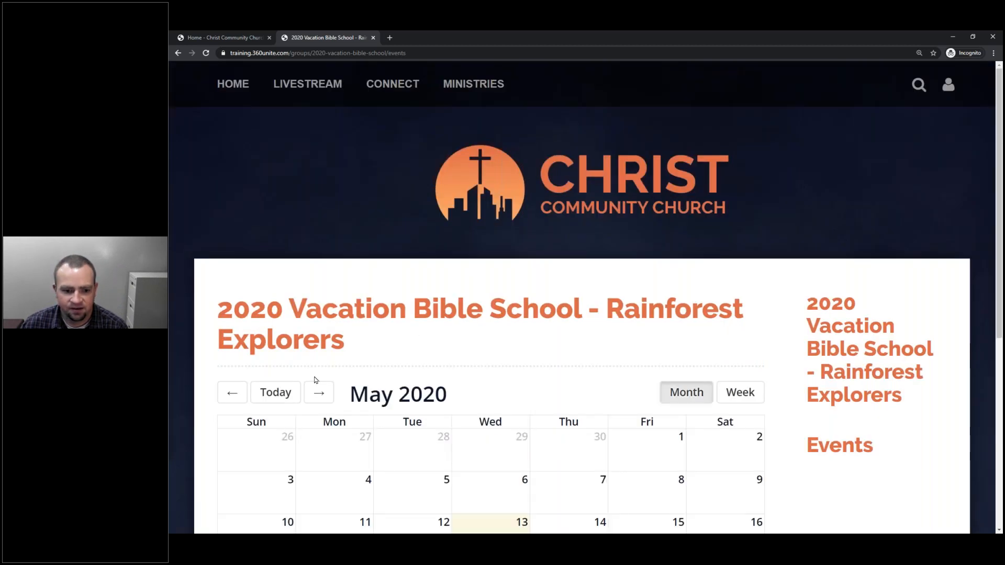
click(319, 393)
scroll(397, 339, down, 4)
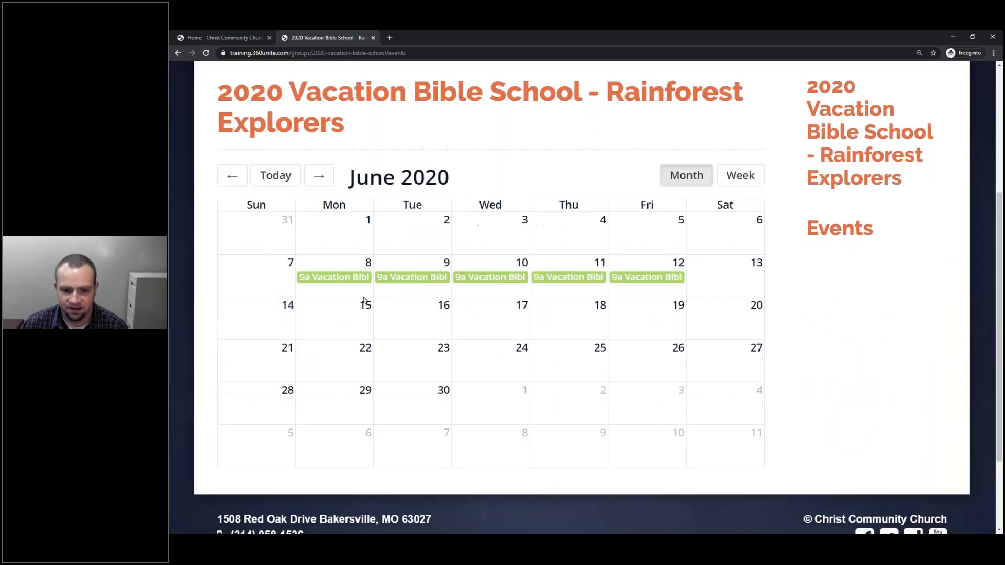
mouse_move(362, 280)
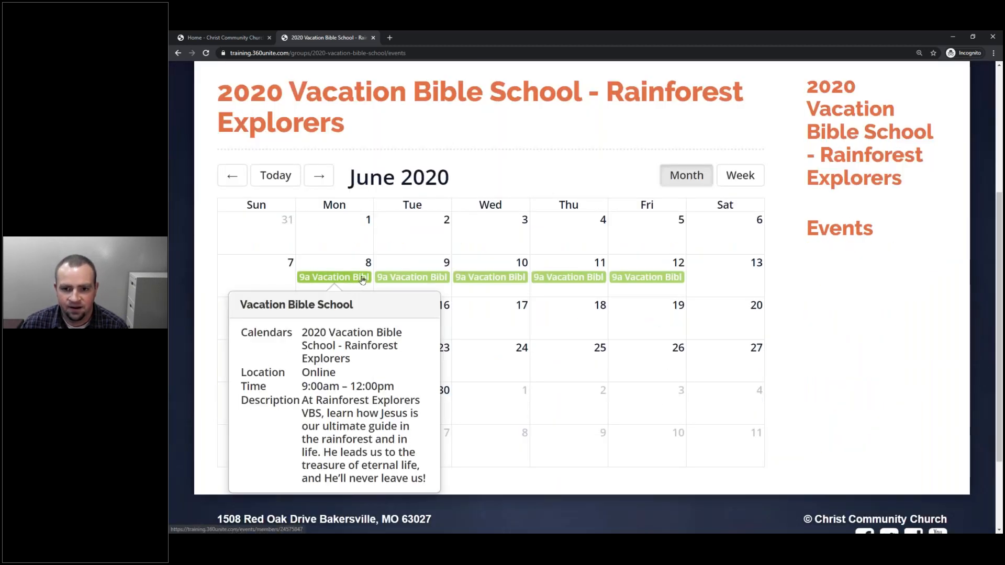
scroll(560, 294, up, 4)
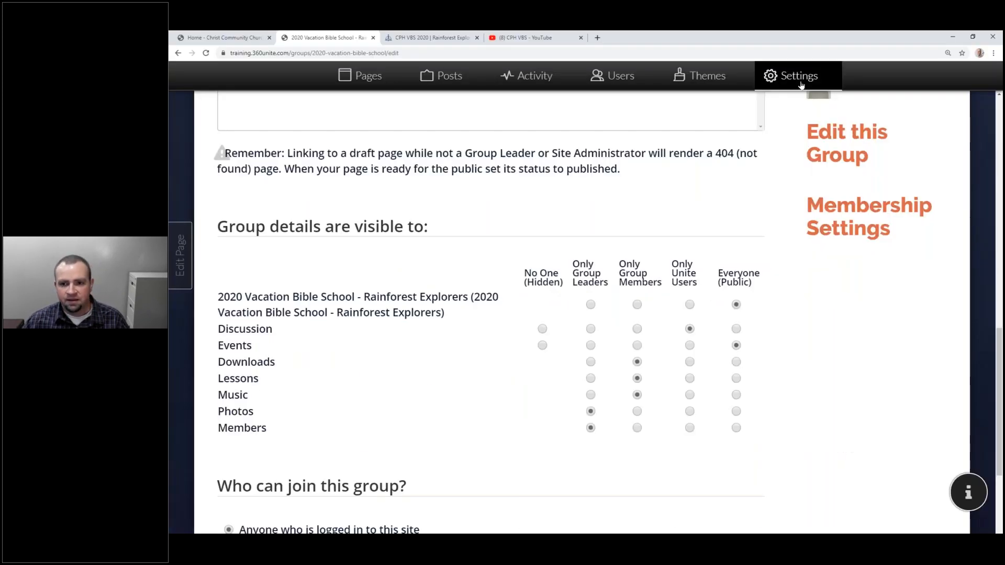
Check in Settings > Calendars that the VBS calendar remains Disabled, leaving it unchanged.
click(799, 81)
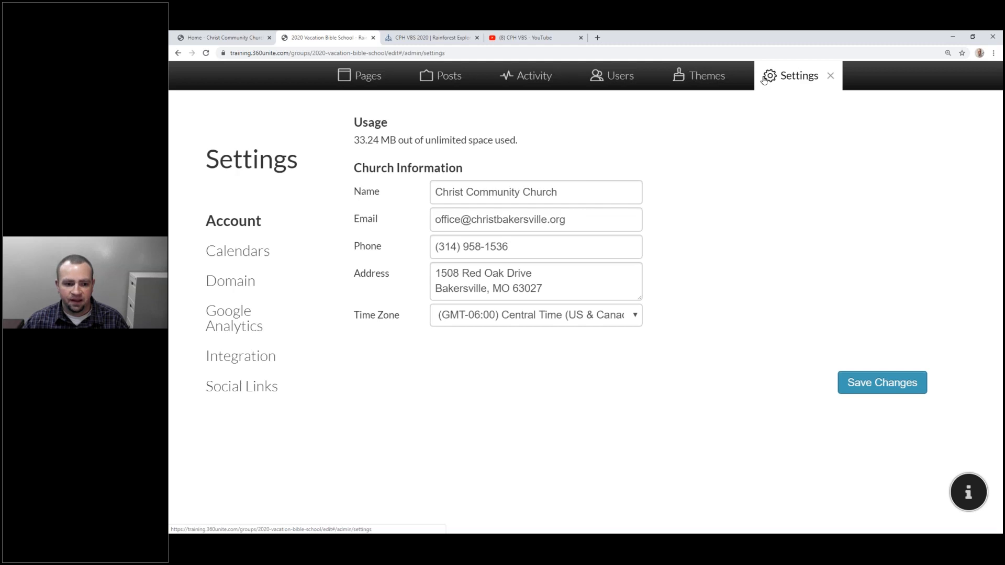
click(231, 252)
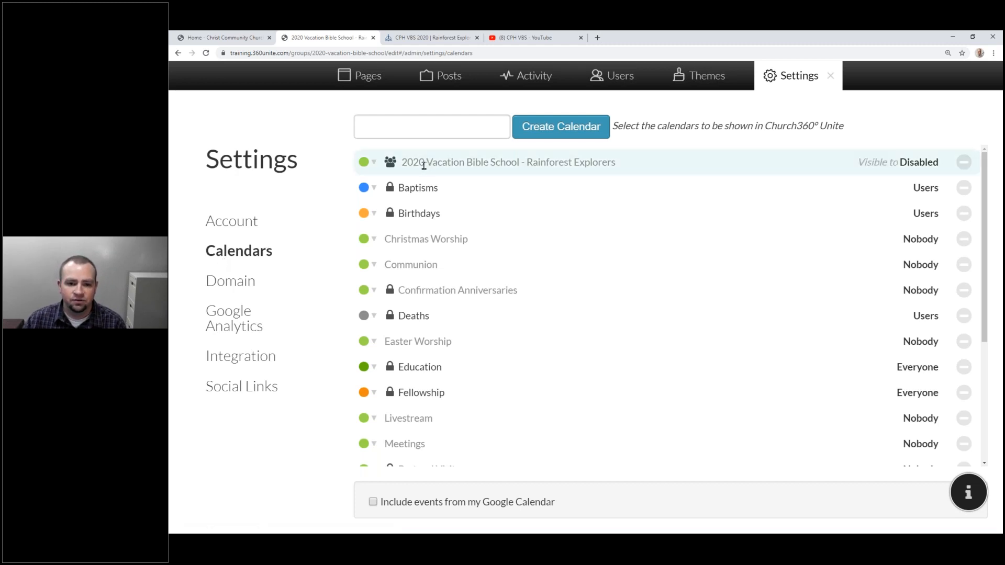
click(530, 165)
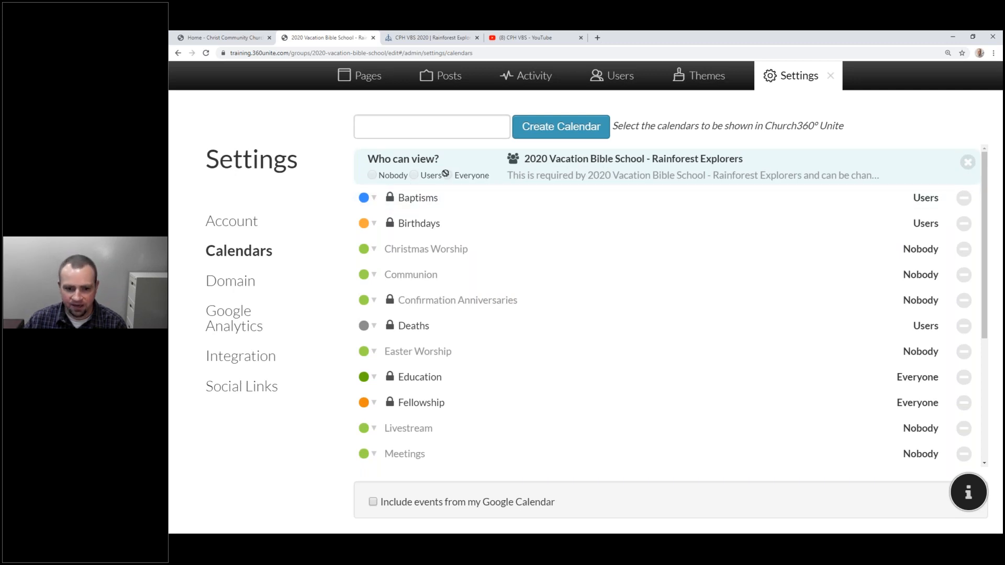
click(968, 162)
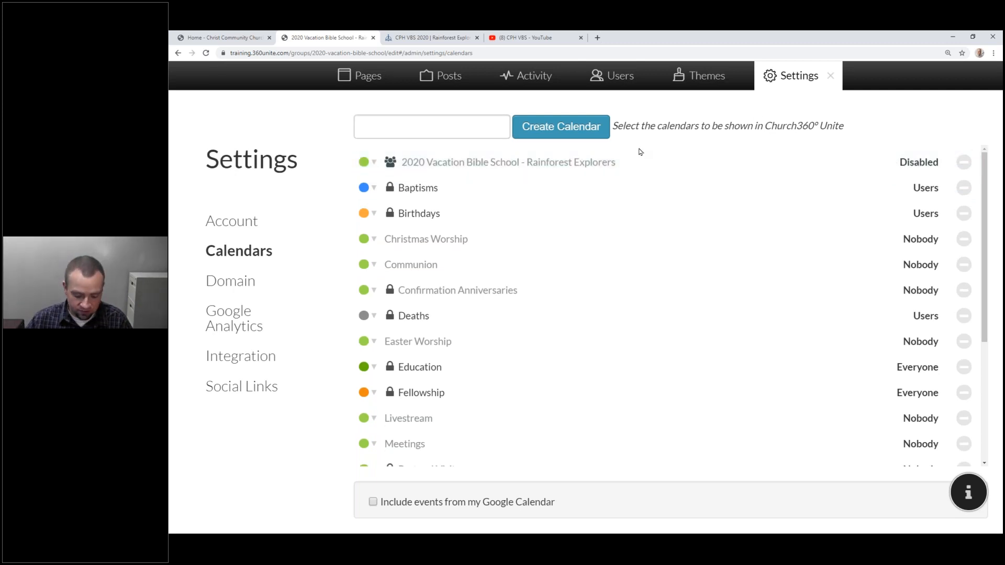
key(alt+Tab)
Open the church's public calendar and move it to June 2020.
mouse_move(399, 92)
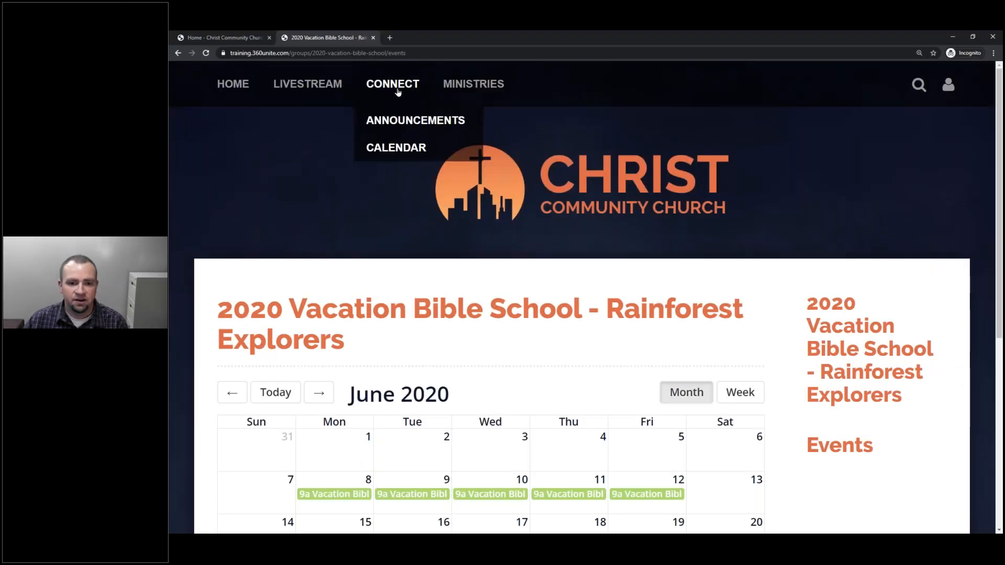
click(397, 146)
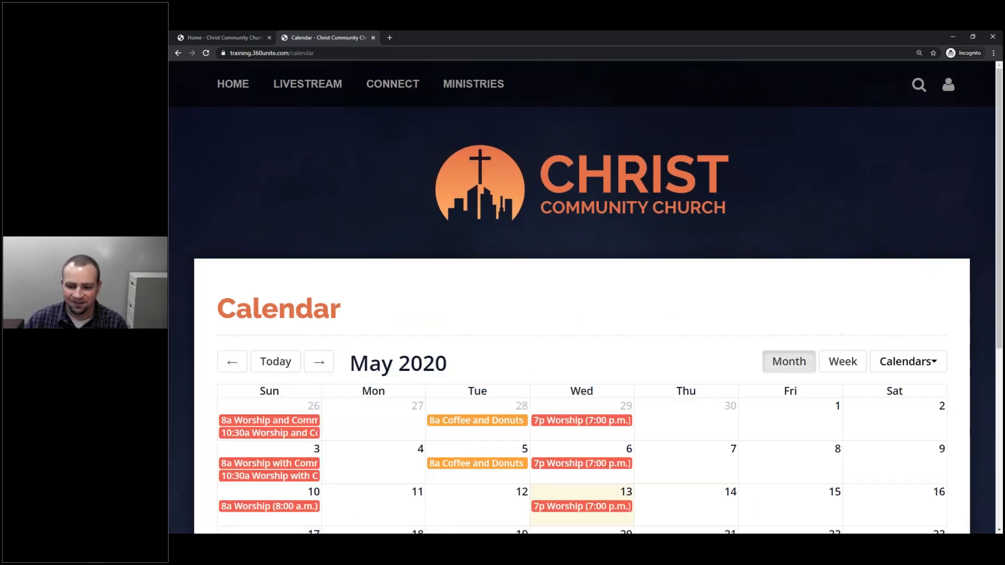
scroll(425, 217, down, 4)
click(319, 145)
mouse_move(425, 242)
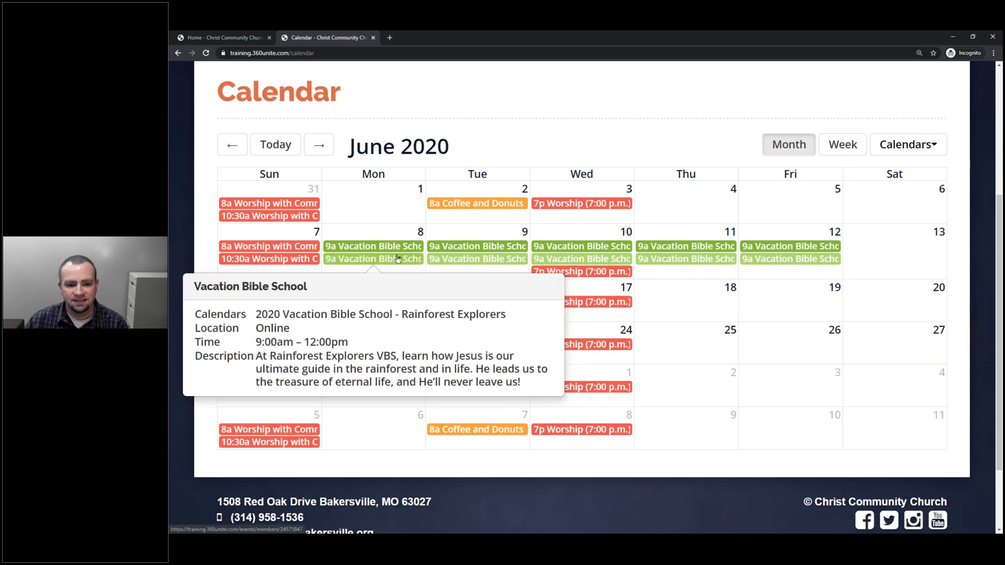
Hide the Education calendar's events, then go to the Home page.
click(908, 144)
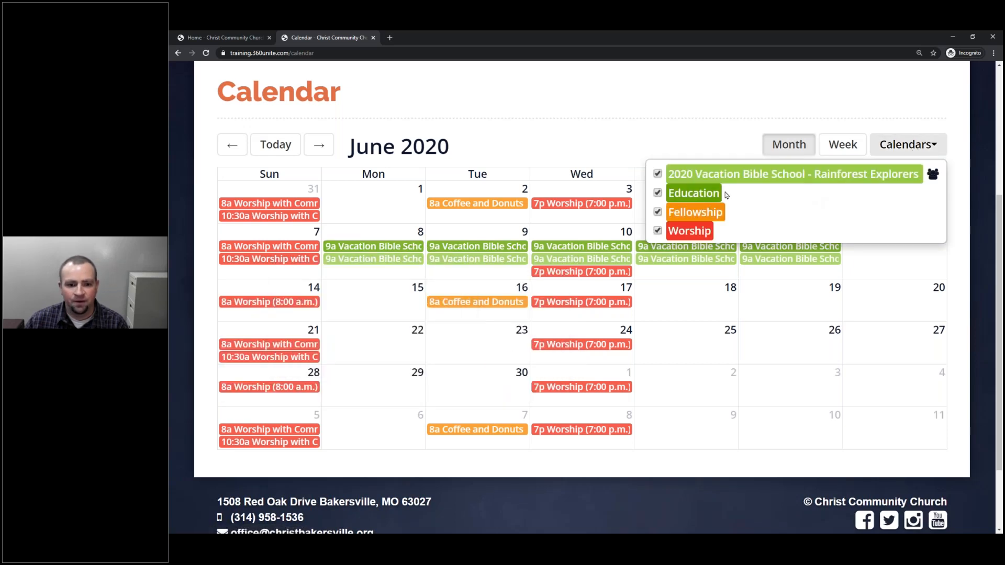
mouse_move(615, 253)
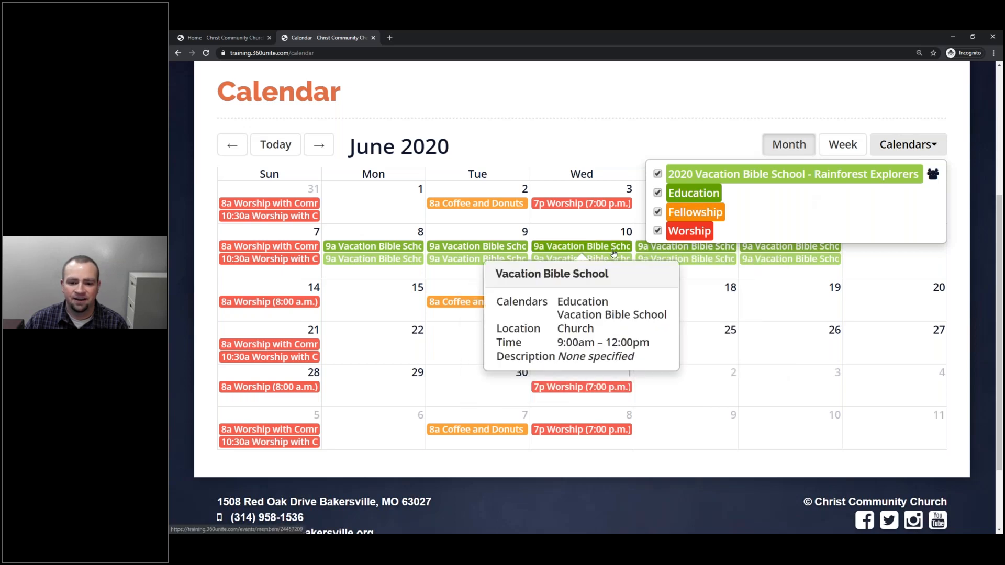
click(910, 143)
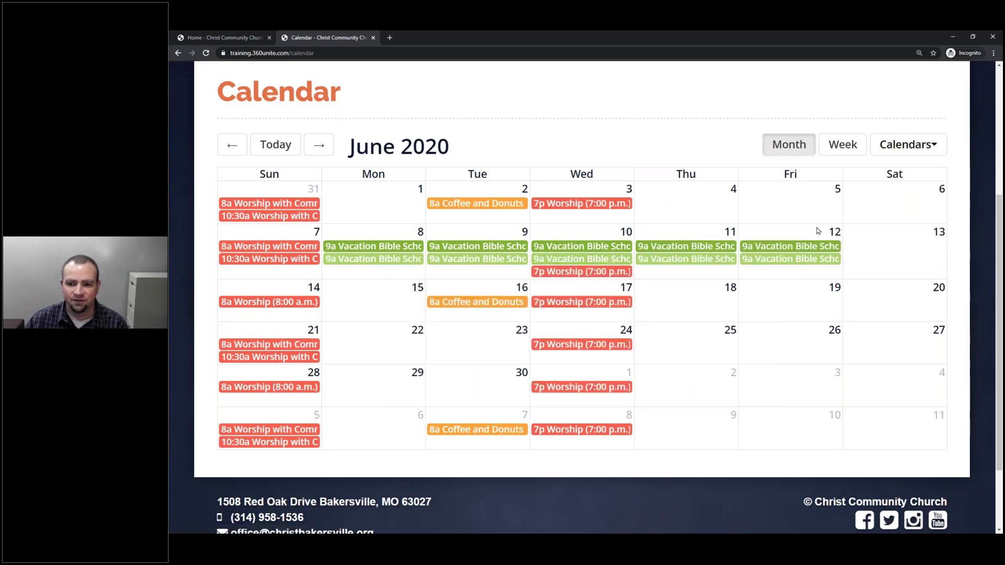
click(910, 142)
click(658, 192)
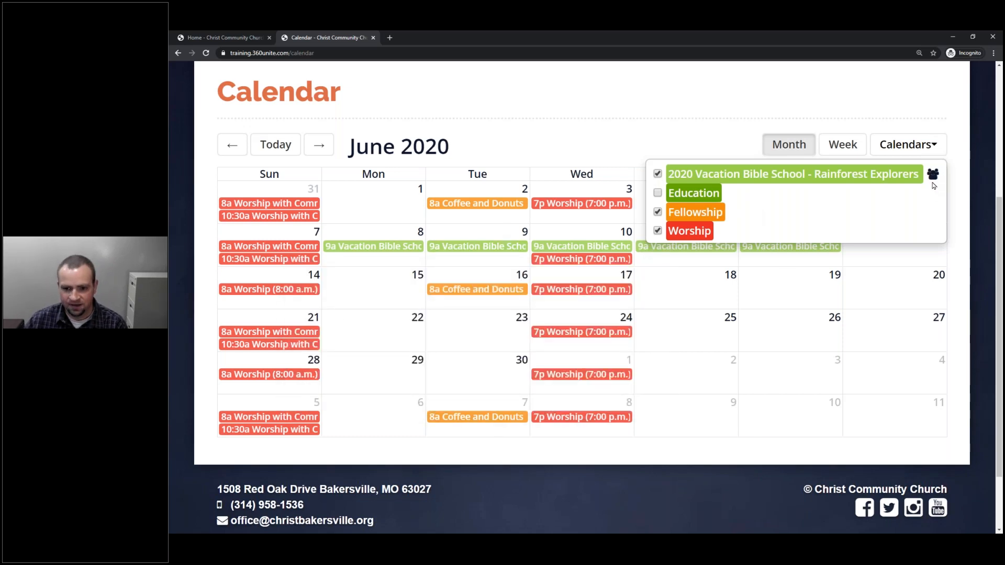
click(584, 146)
scroll(585, 148, up, 1)
scroll(584, 148, up, 4)
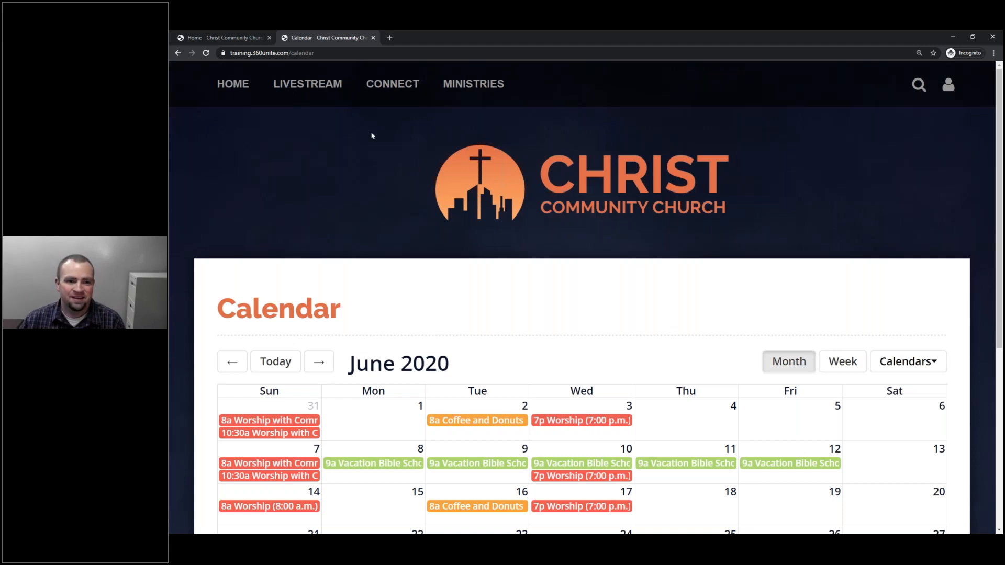
click(225, 37)
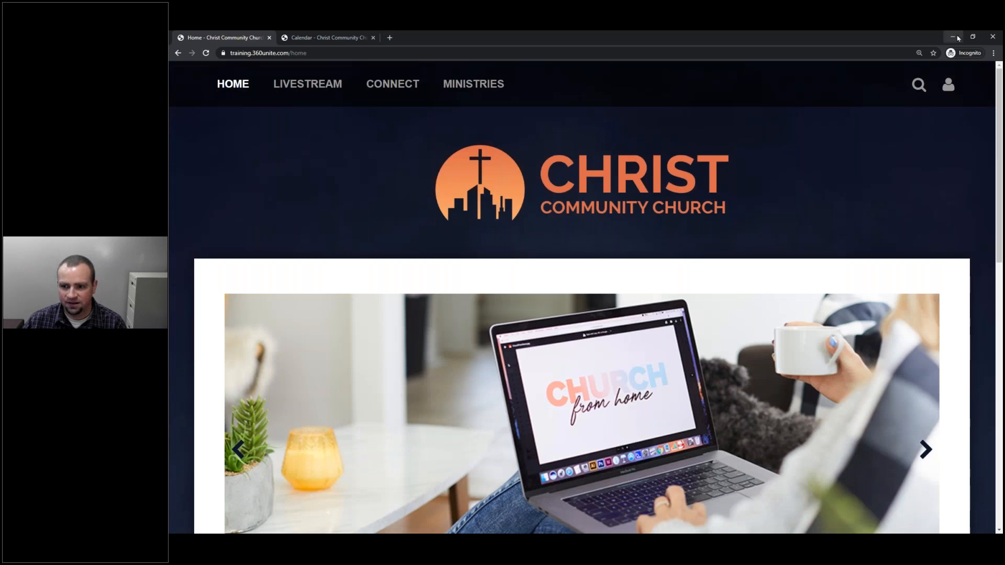
Back as admin, view the logged-in church calendar and its list of calendars.
click(952, 37)
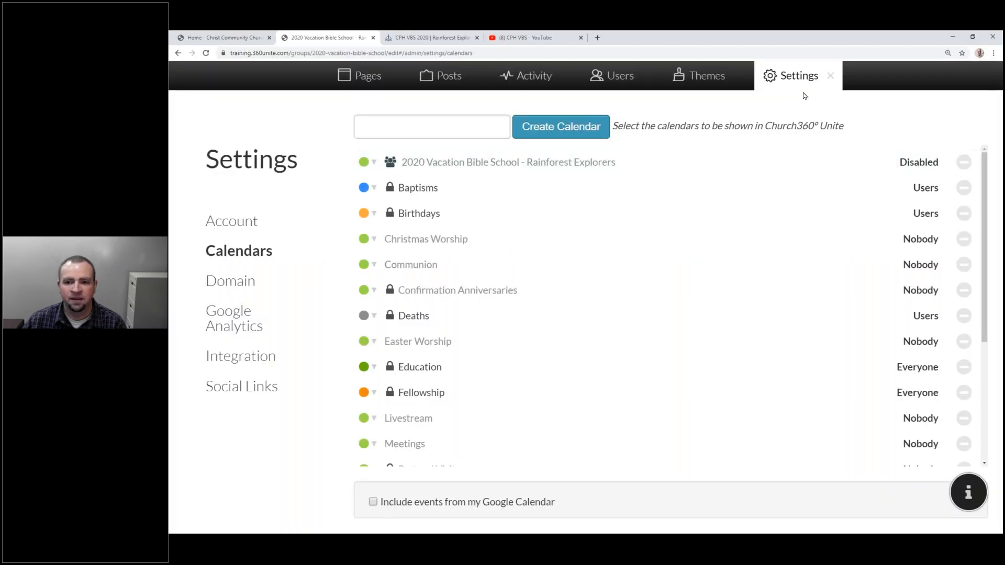
click(832, 78)
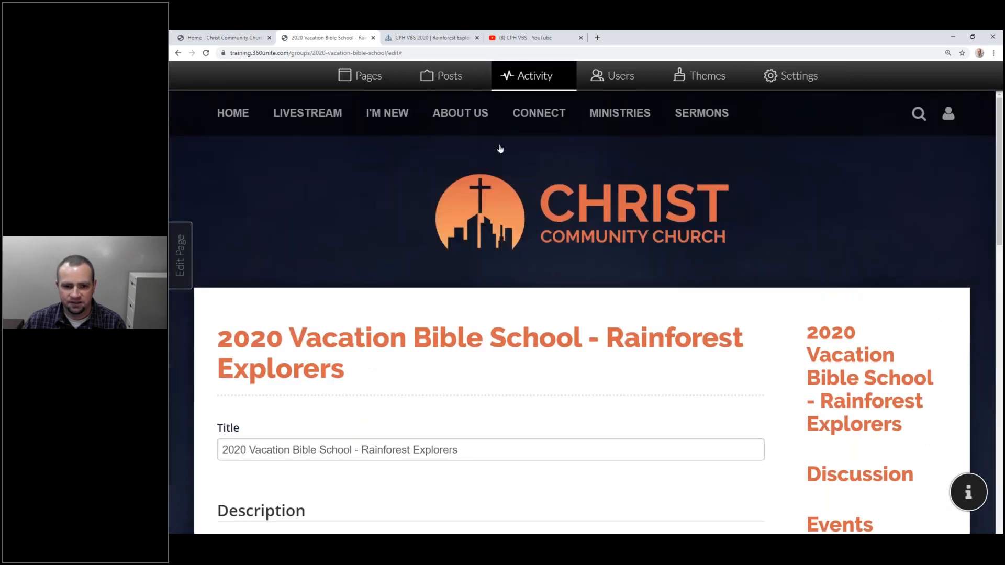
mouse_move(519, 180)
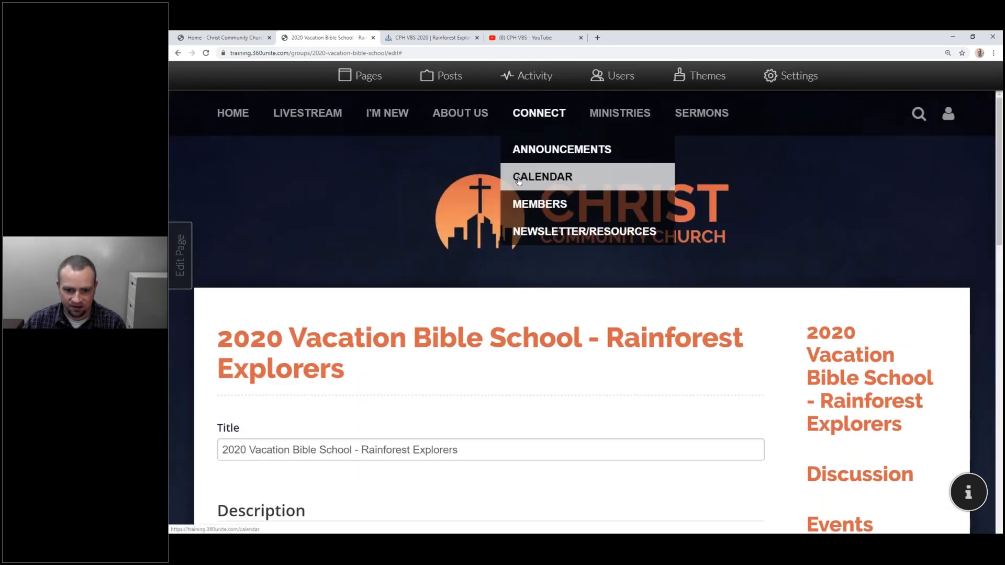
click(524, 176)
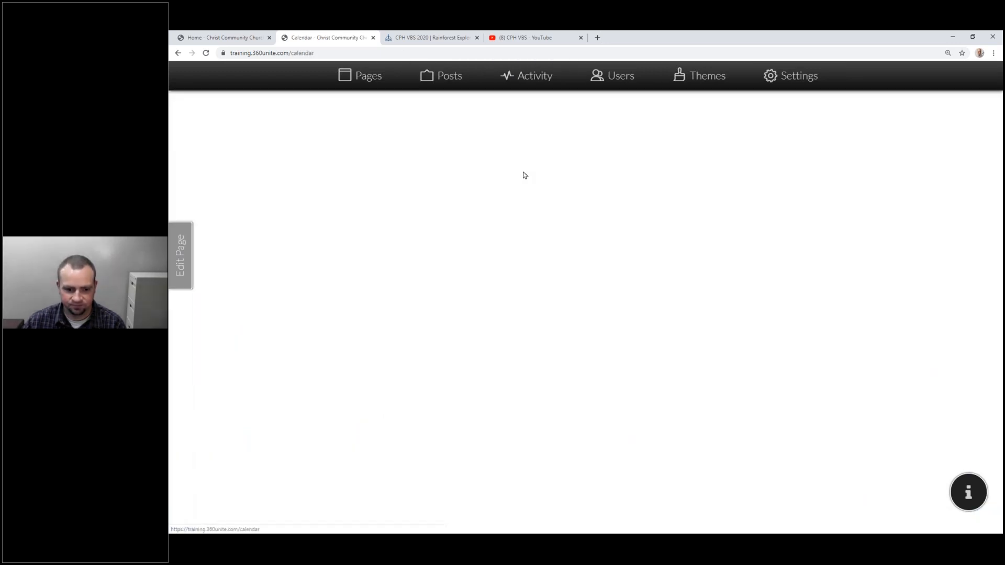
scroll(928, 325, down, 4)
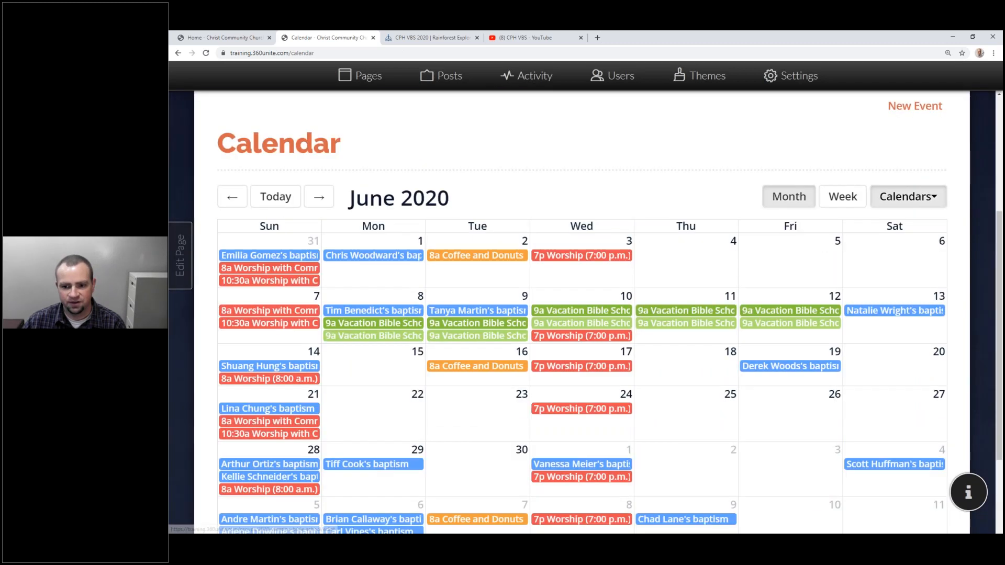
click(908, 196)
scroll(767, 244, down, 2)
scroll(767, 243, up, 2)
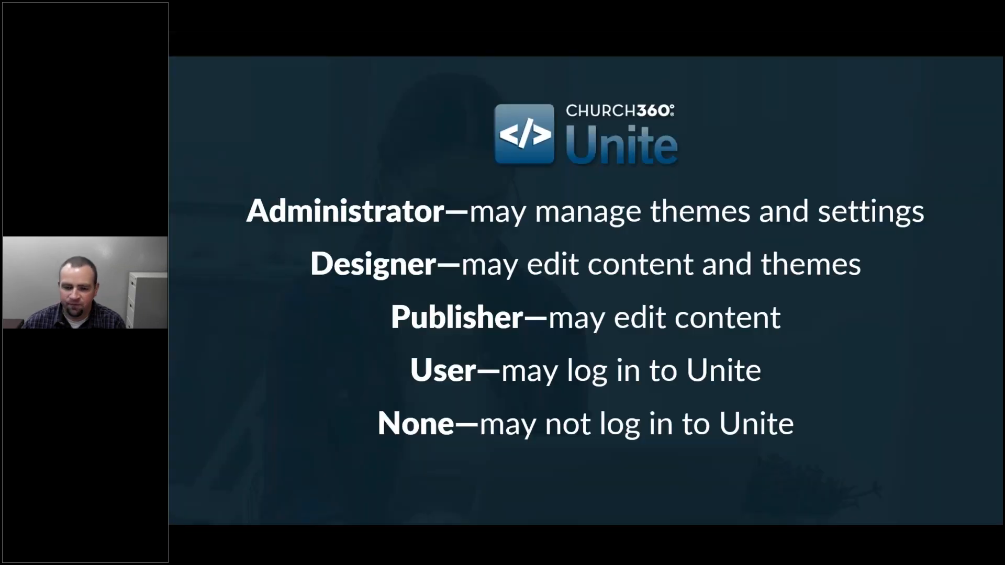
Advance to the Training Resources slide showing Training Webinars at 360unite.com/training.
key(Right)
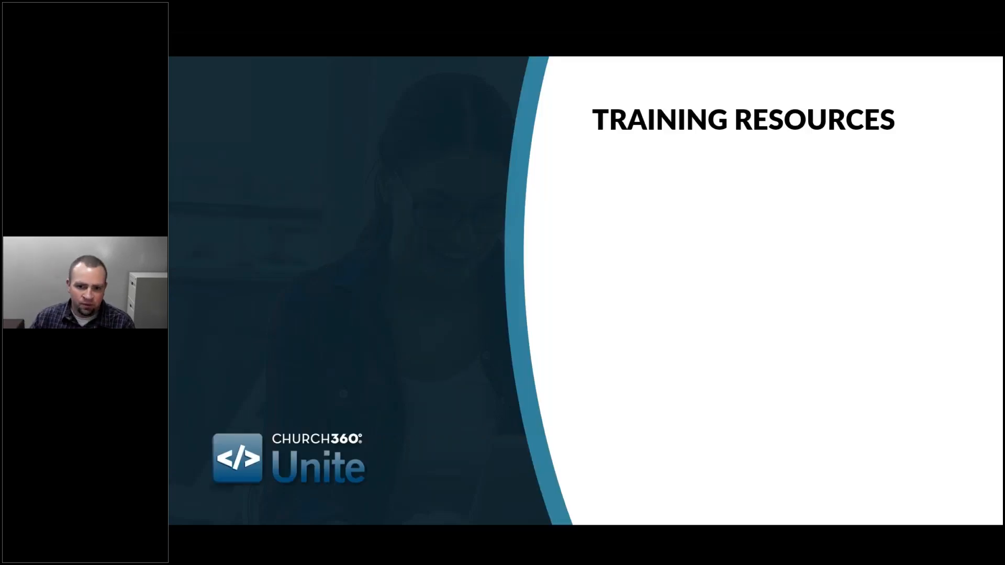
key(Right)
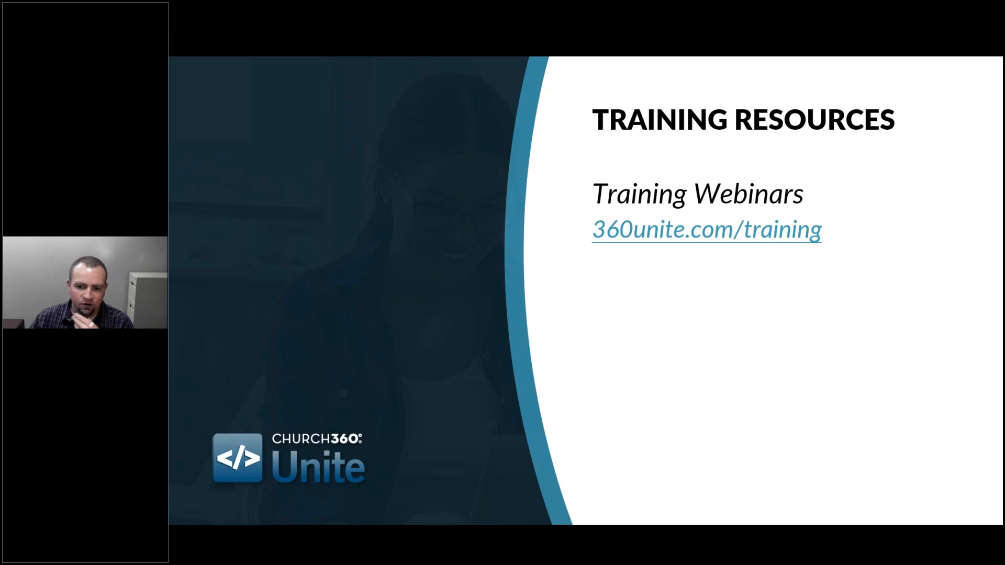
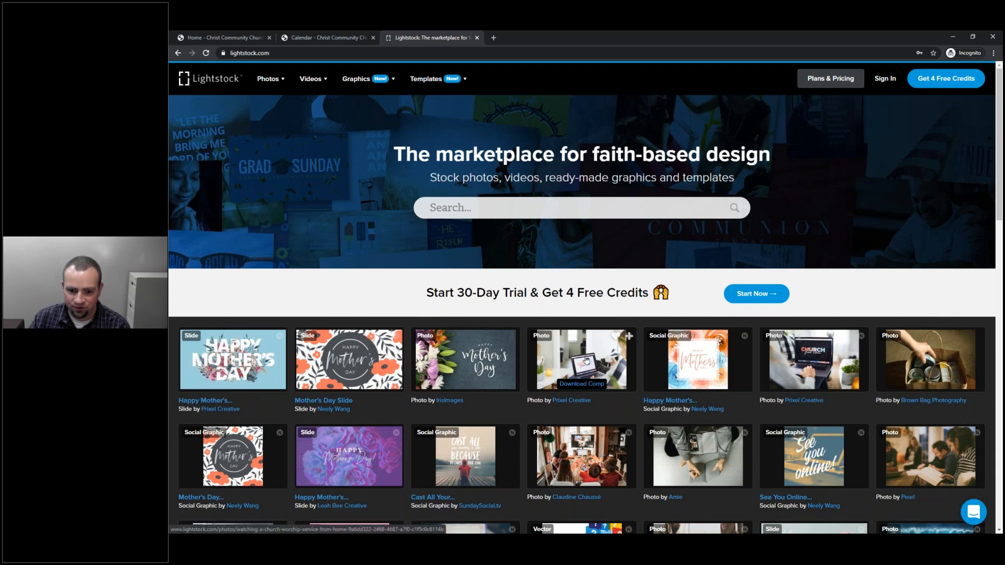
View the church-from-home photo's details, then return home and show Lightstock's Plans & Pricing.
click(585, 360)
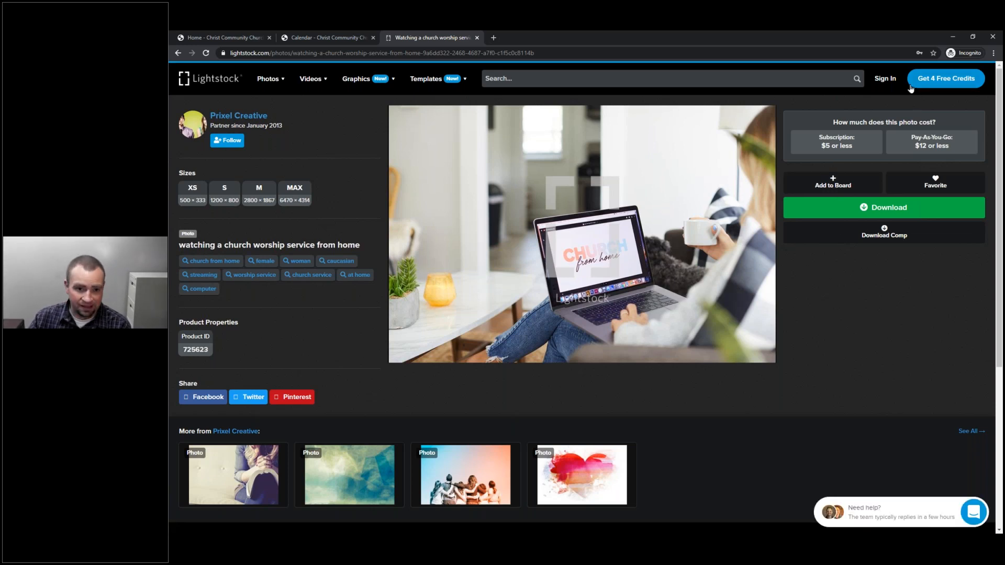
click(228, 84)
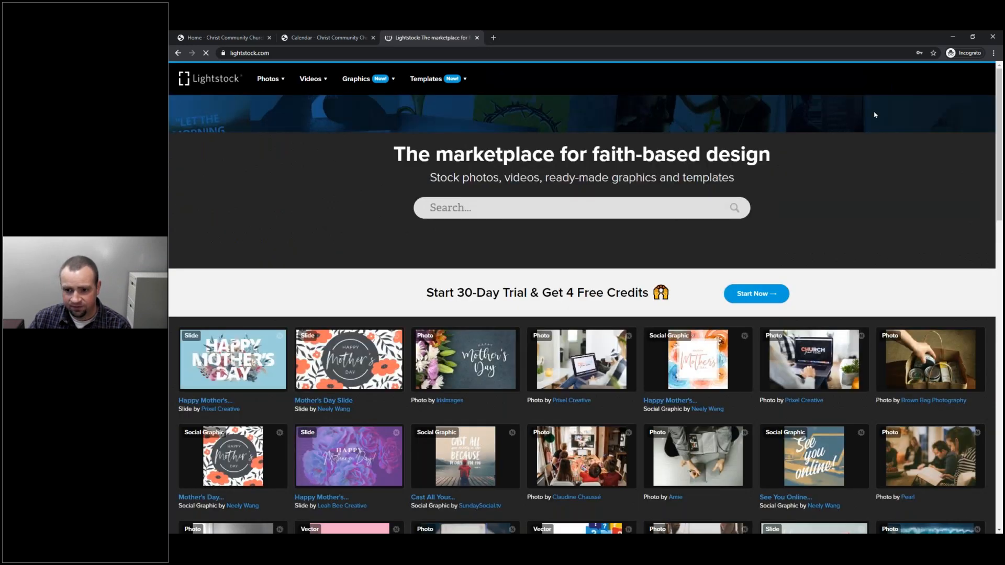
click(831, 78)
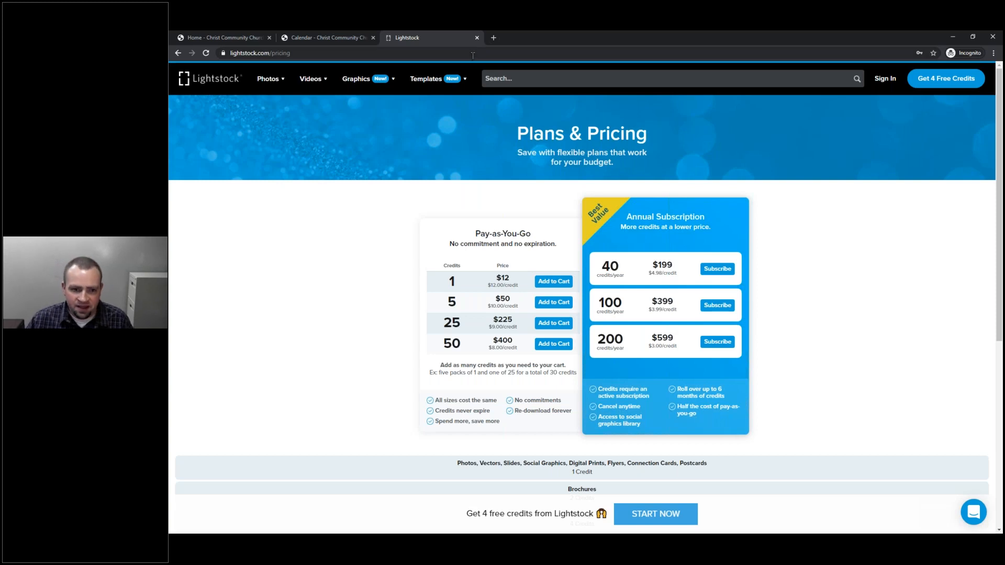
click(503, 52)
Load unsplash.com in a new browser tab.
click(494, 37)
text(unsplash.com)
key(Return)
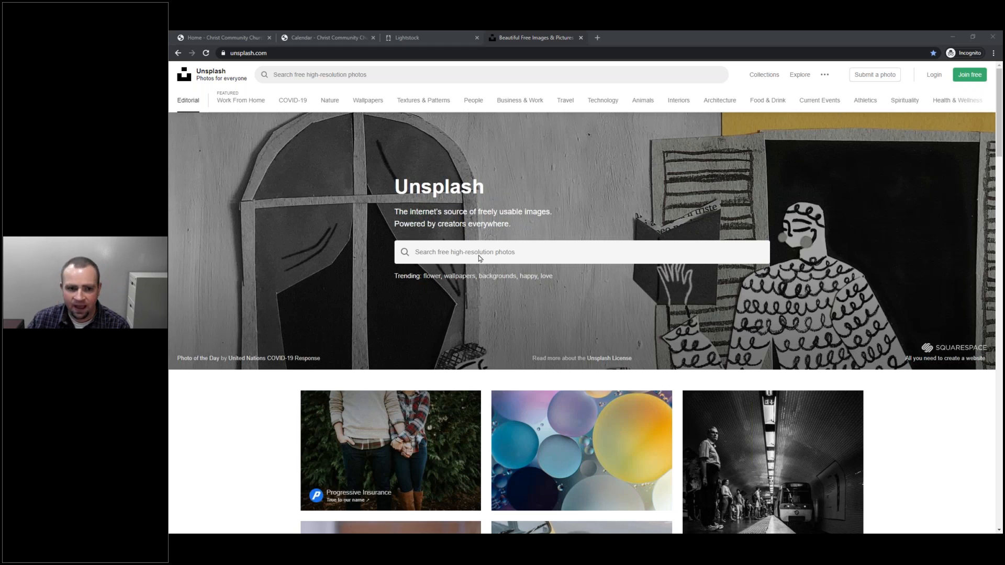
click(399, 53)
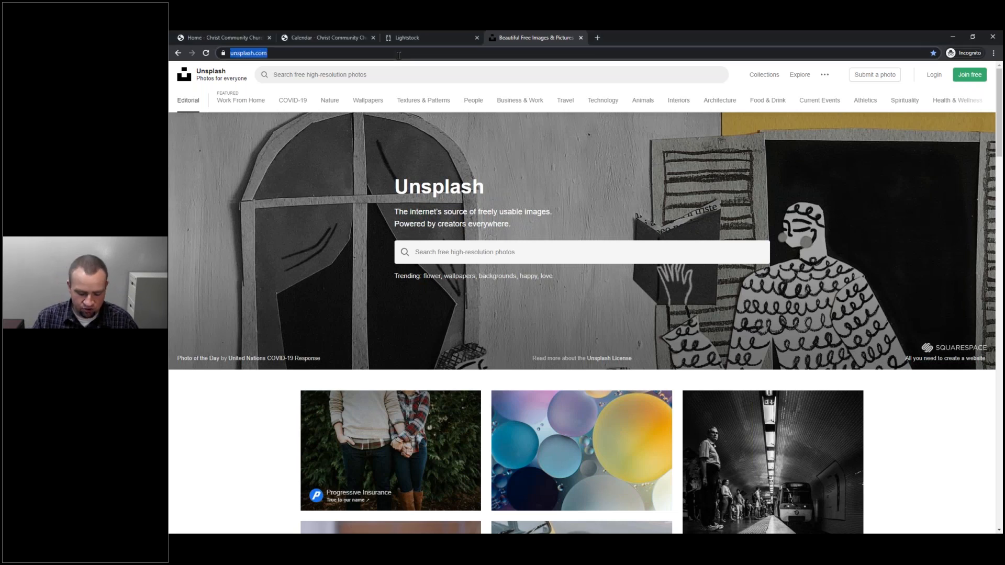
Go to the Church360 Unite website at 360unite.com.
text(360)
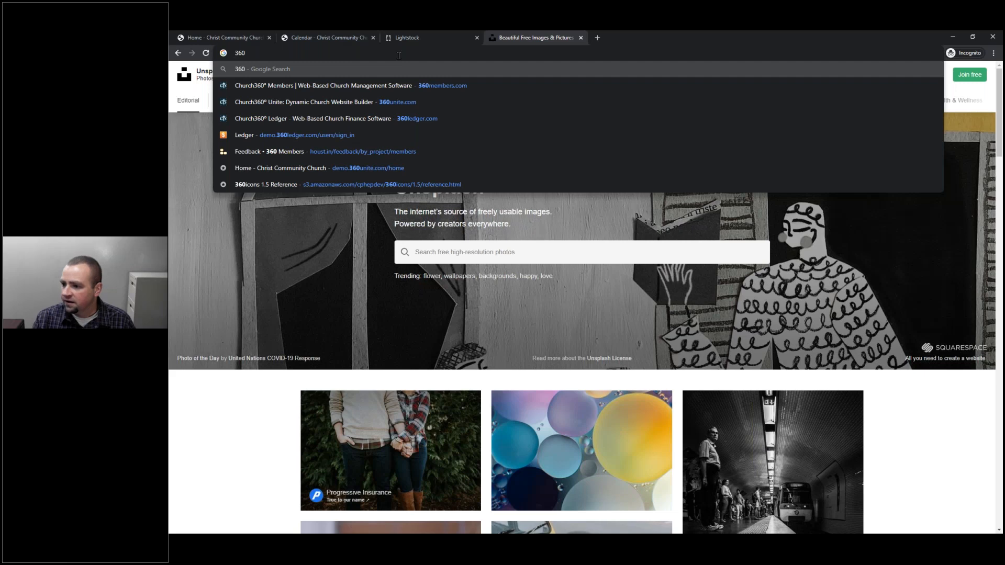
text(unite.com)
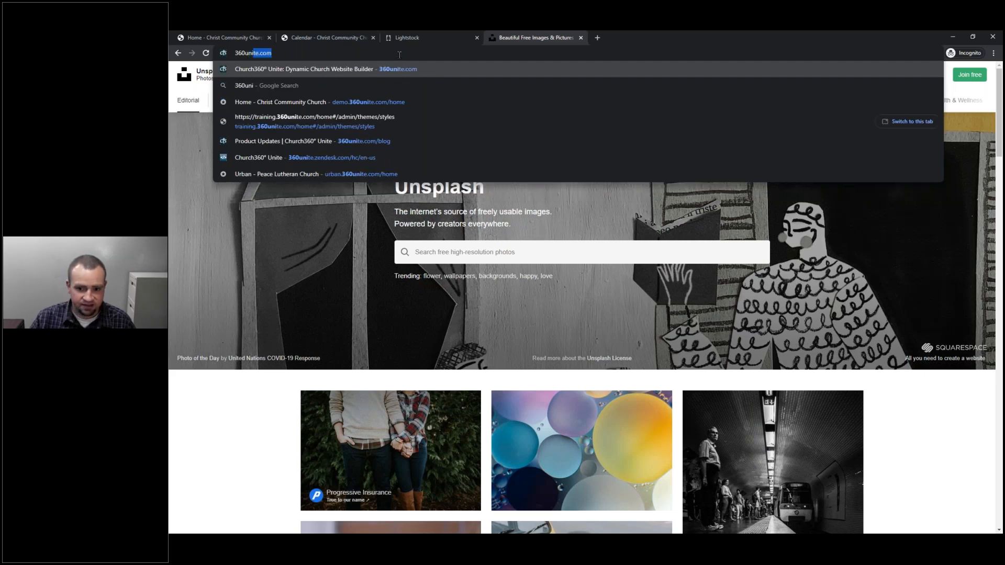
key(Return)
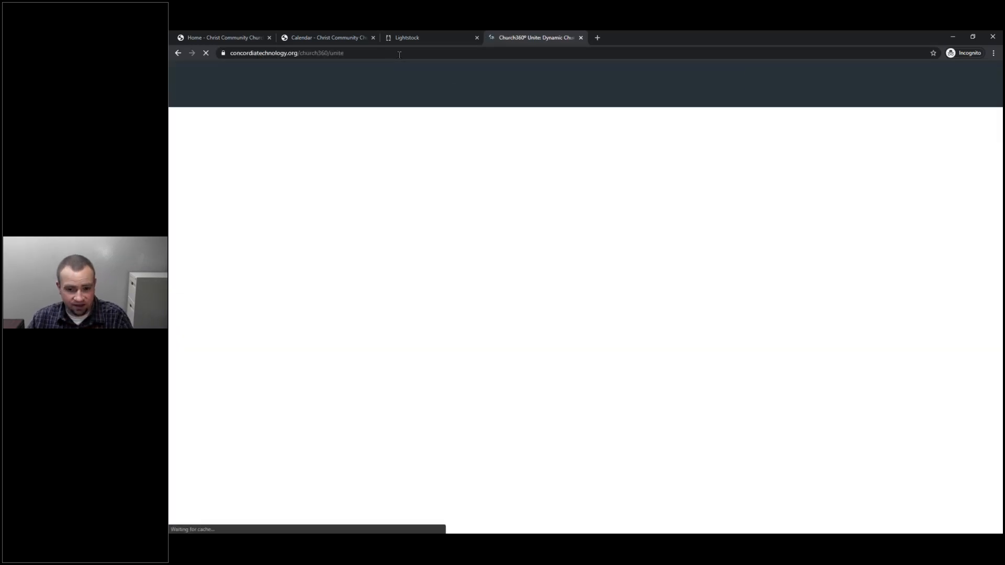
scroll(574, 226, down, 3)
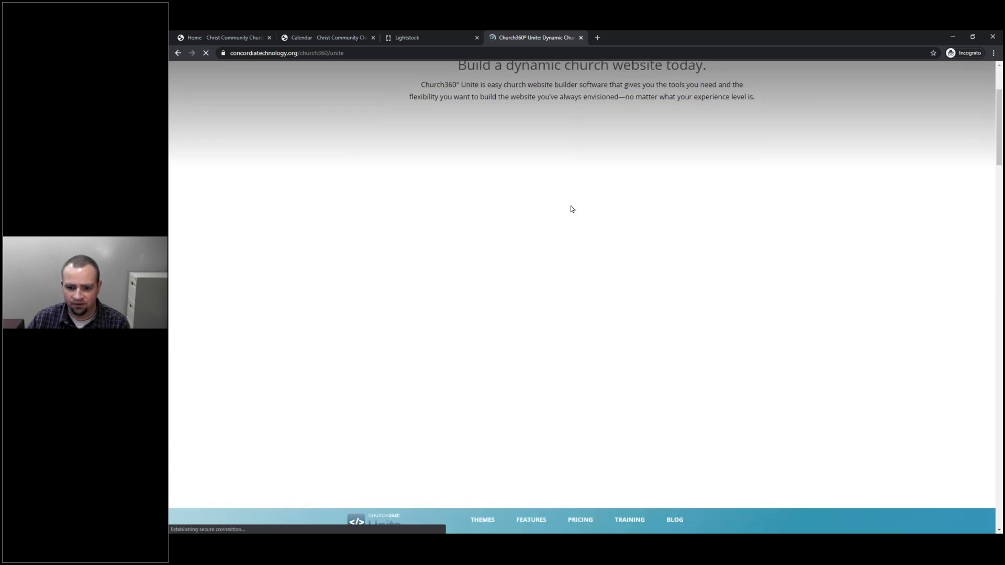
scroll(572, 209, down, 4)
Review the Unite pricing table, noting the free trial's single admin, then switch back to the church window.
click(581, 303)
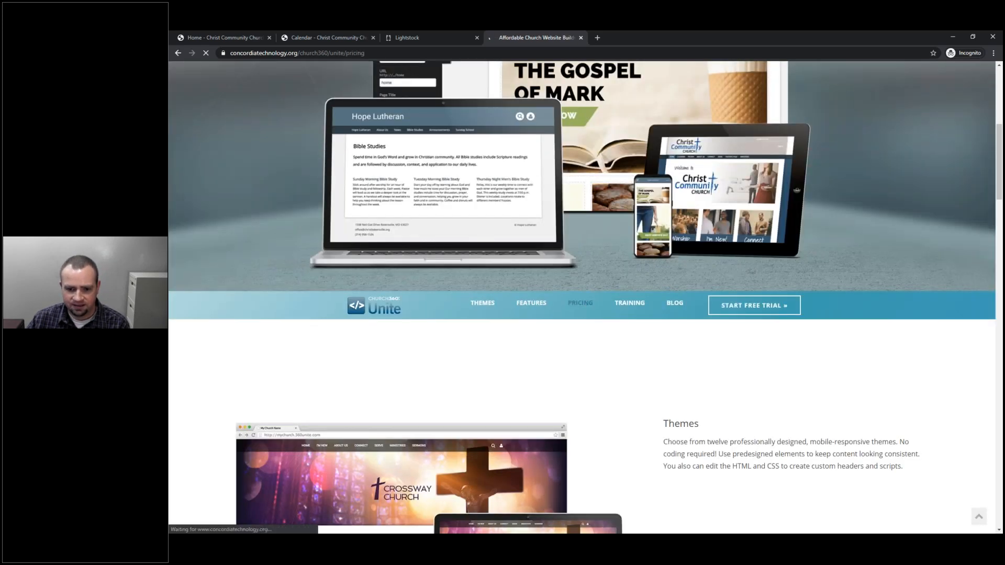
scroll(586, 316, down, 7)
scroll(524, 275, up, 1)
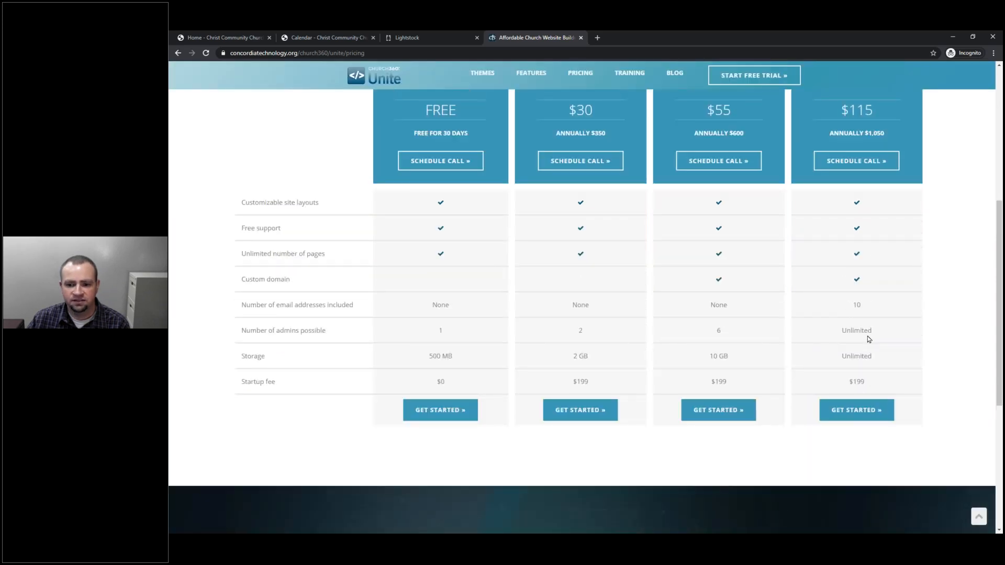
scroll(434, 388, up, 1)
double_click(441, 374)
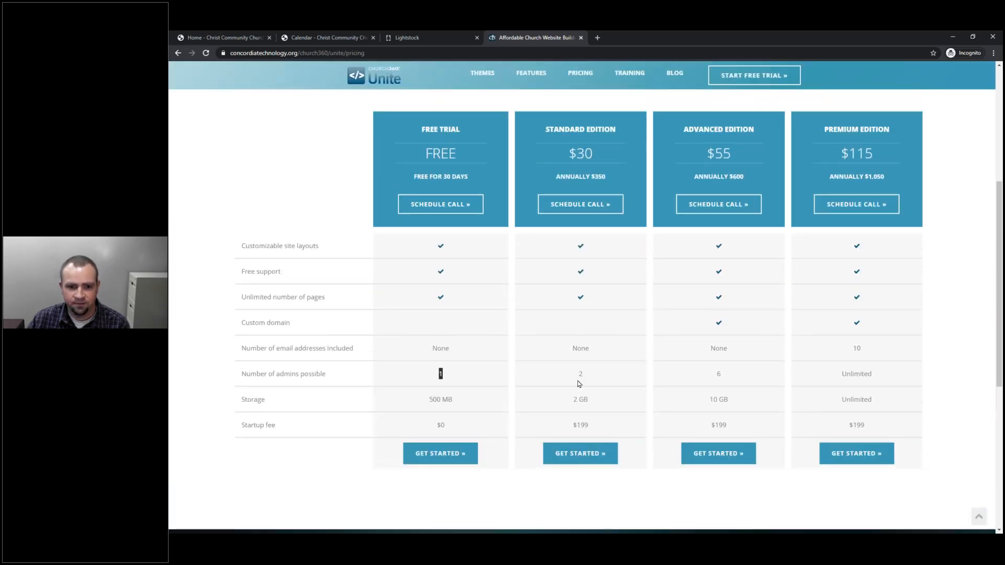
drag(570, 381, 674, 376)
click(607, 374)
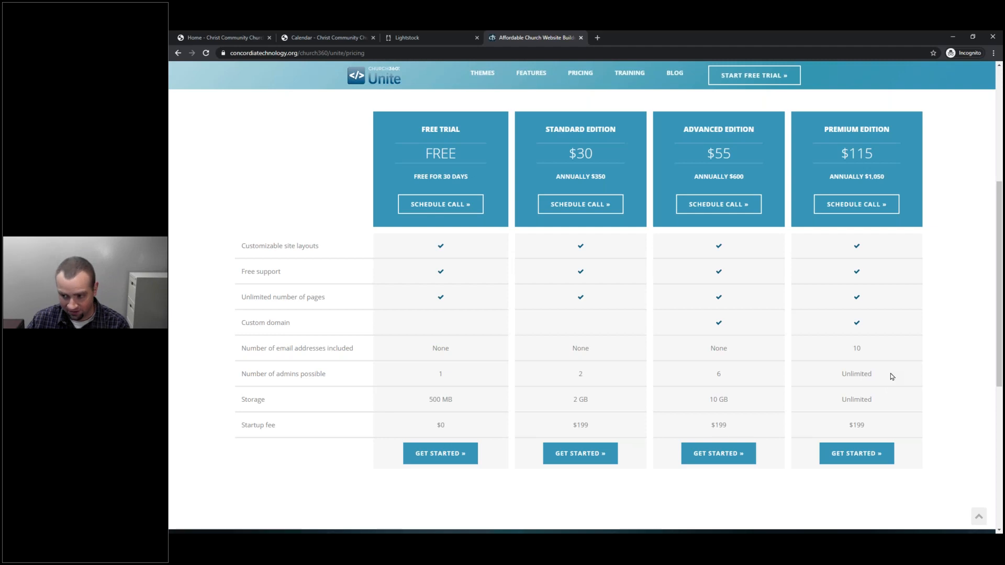
key(alt+Tab)
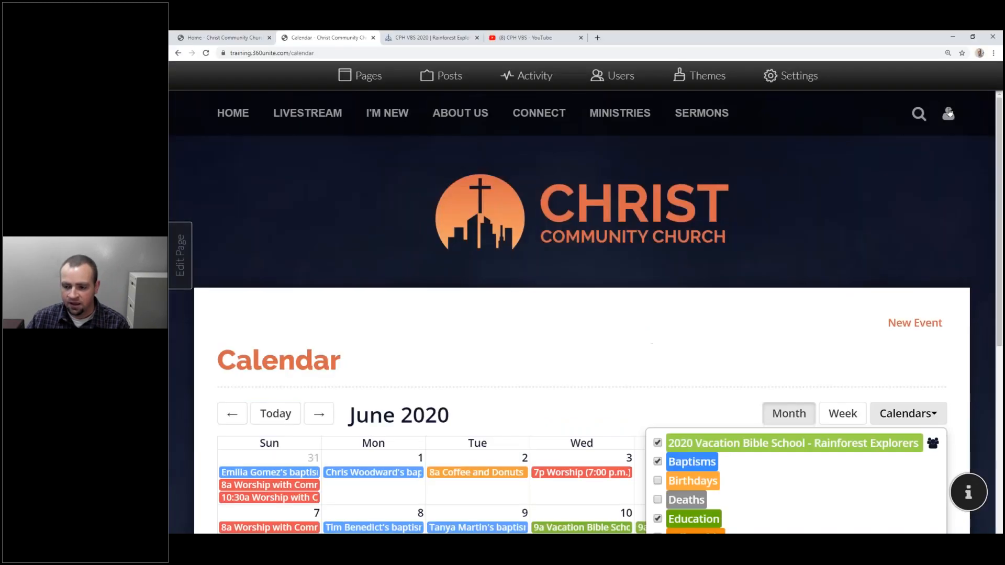
Change your own profile portrait to the Gravatar option and update the profile.
click(948, 114)
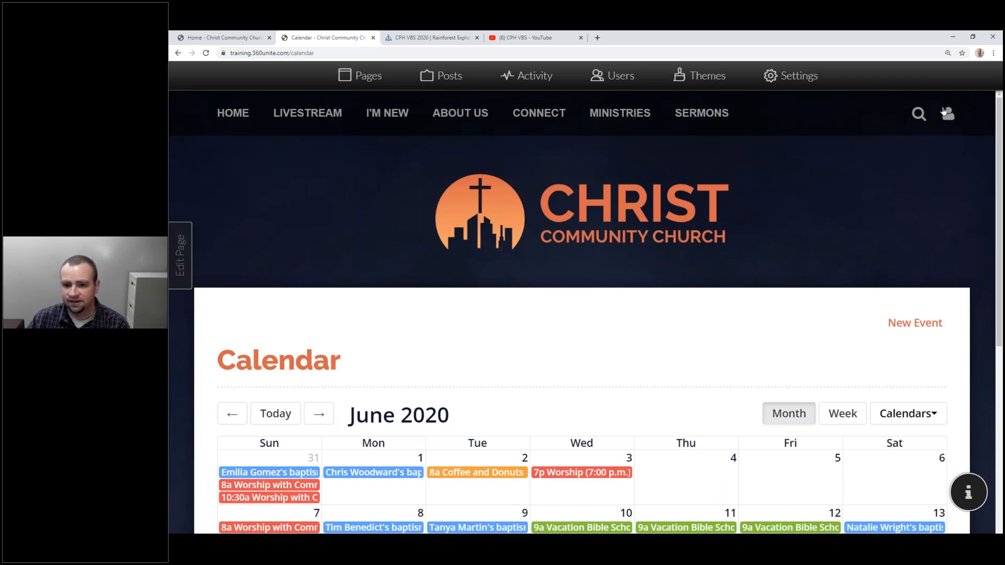
click(948, 120)
click(825, 147)
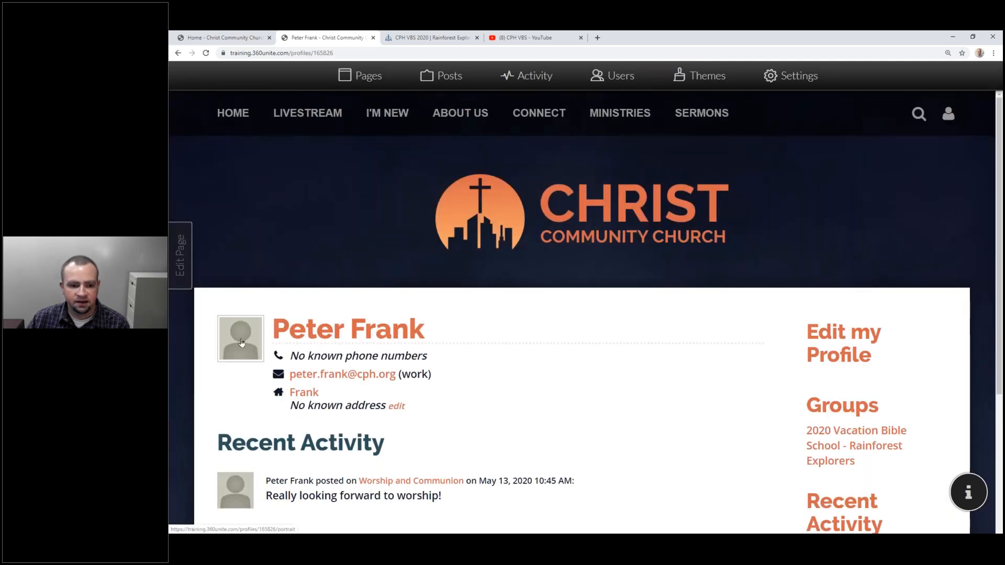
click(241, 343)
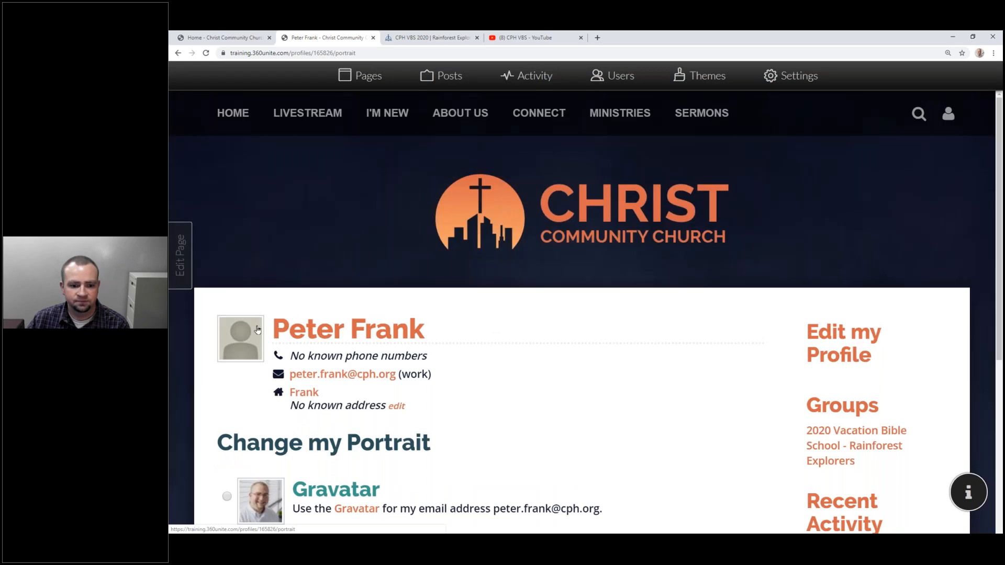
scroll(258, 330, down, 4)
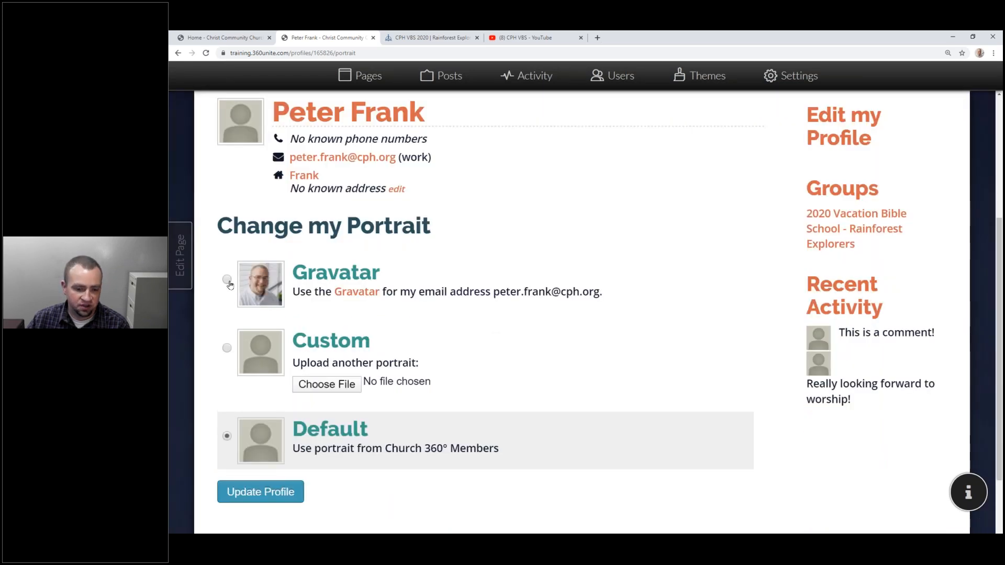
click(226, 280)
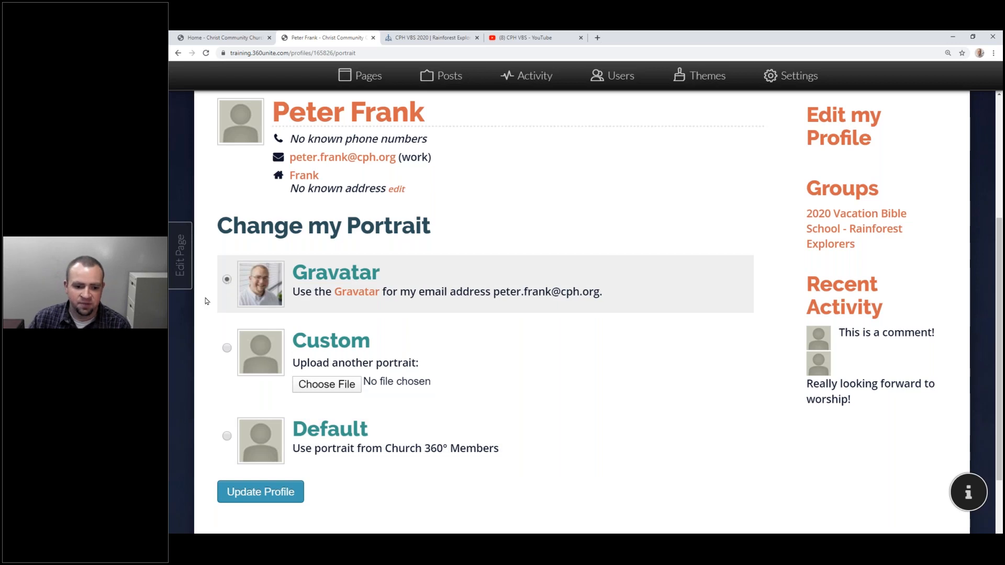
scroll(213, 306, down, 1)
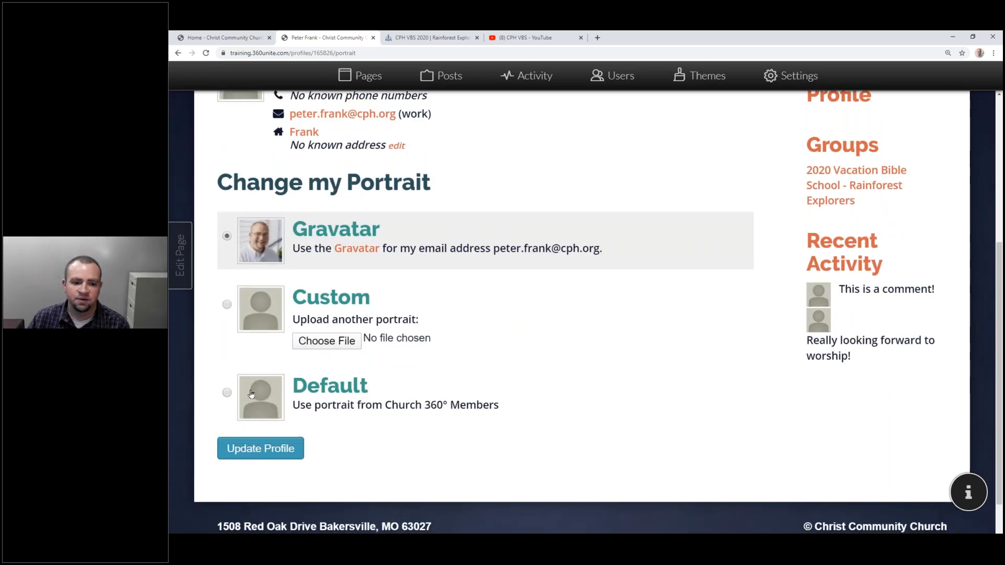
click(271, 448)
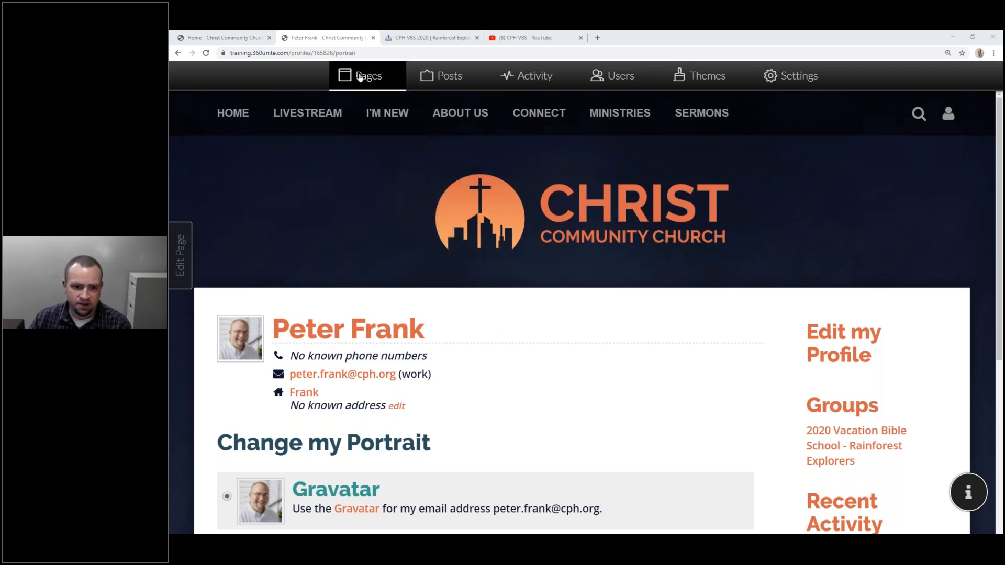
Set the Worship Online page to Private in the Pages manager.
click(360, 77)
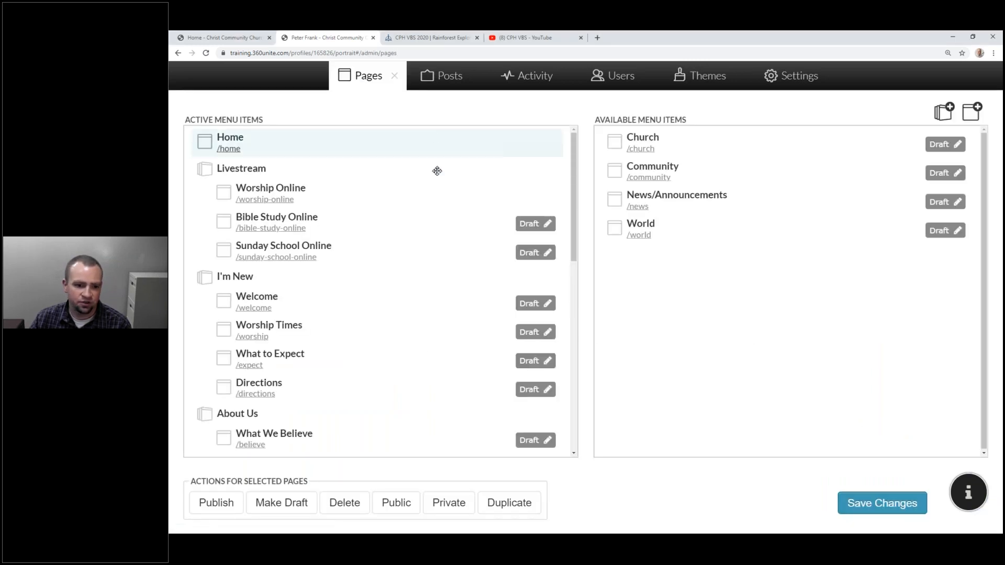
scroll(371, 155, down, 1)
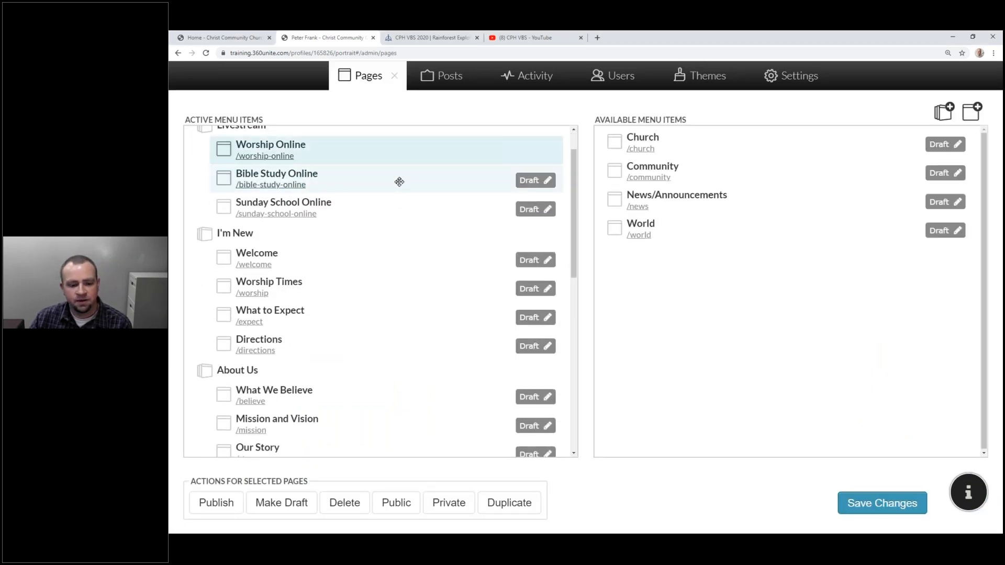
scroll(404, 254, up, 1)
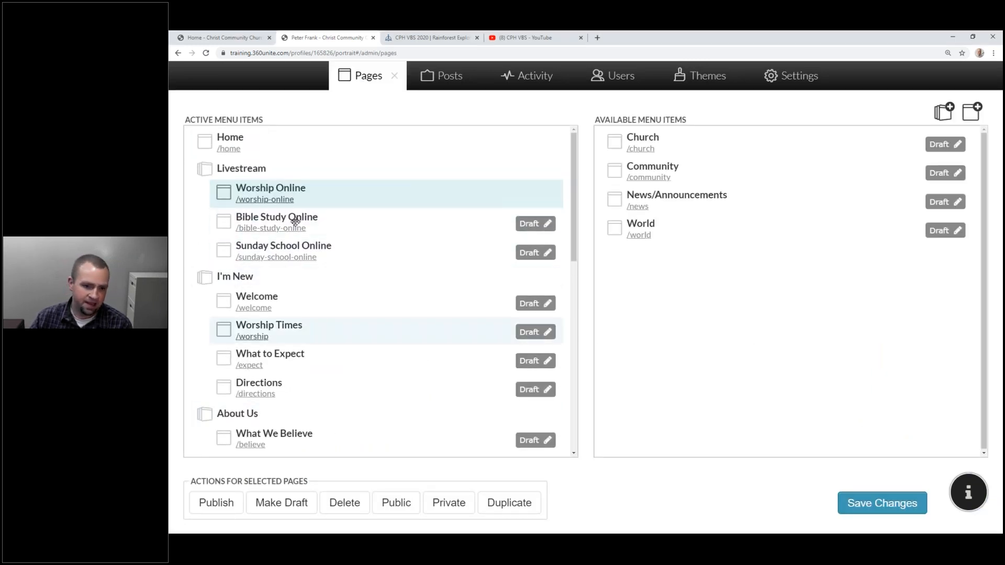
click(396, 505)
click(448, 503)
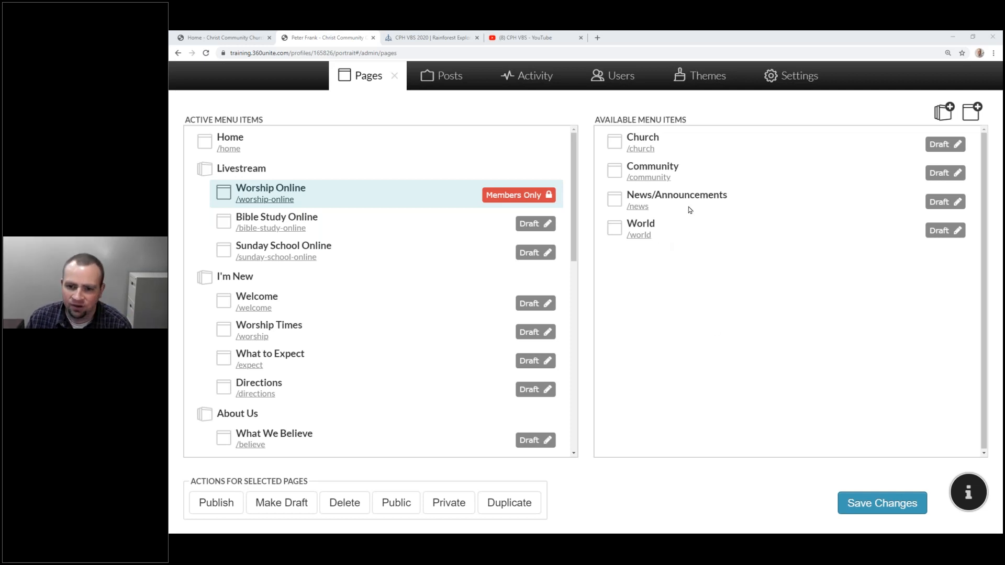
Close the Pages manager and go to the church's Members directory.
click(851, 52)
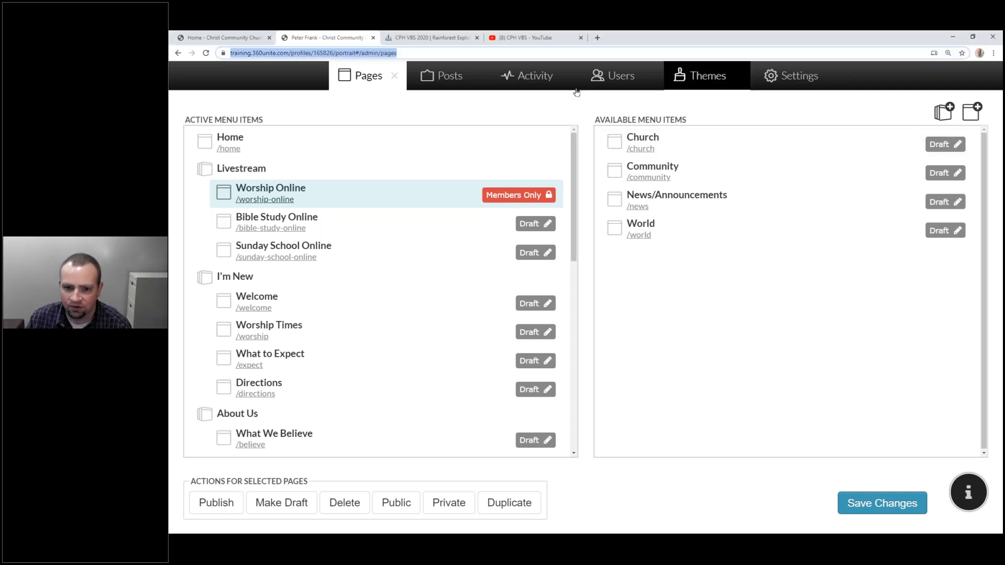
click(394, 75)
mouse_move(539, 118)
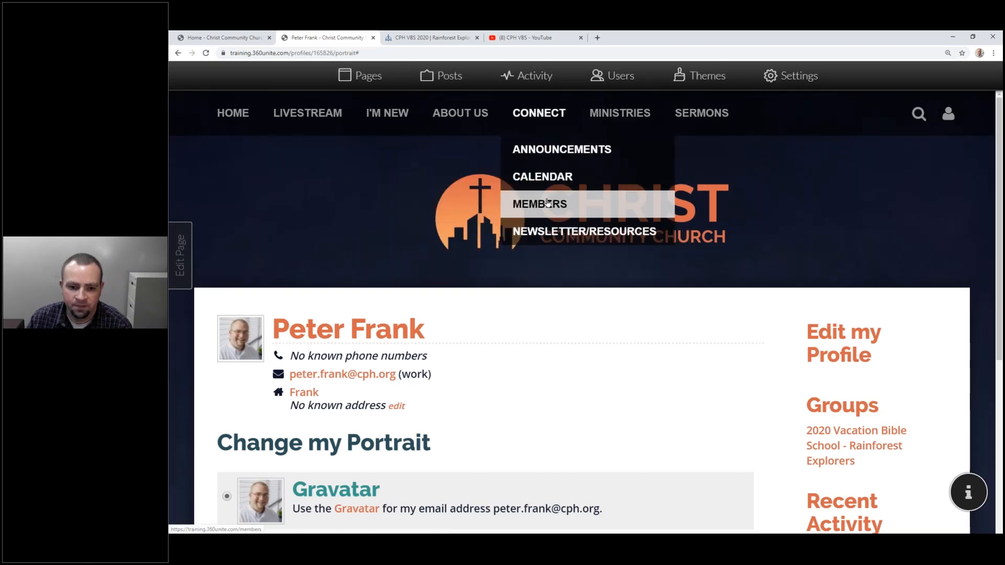
click(548, 202)
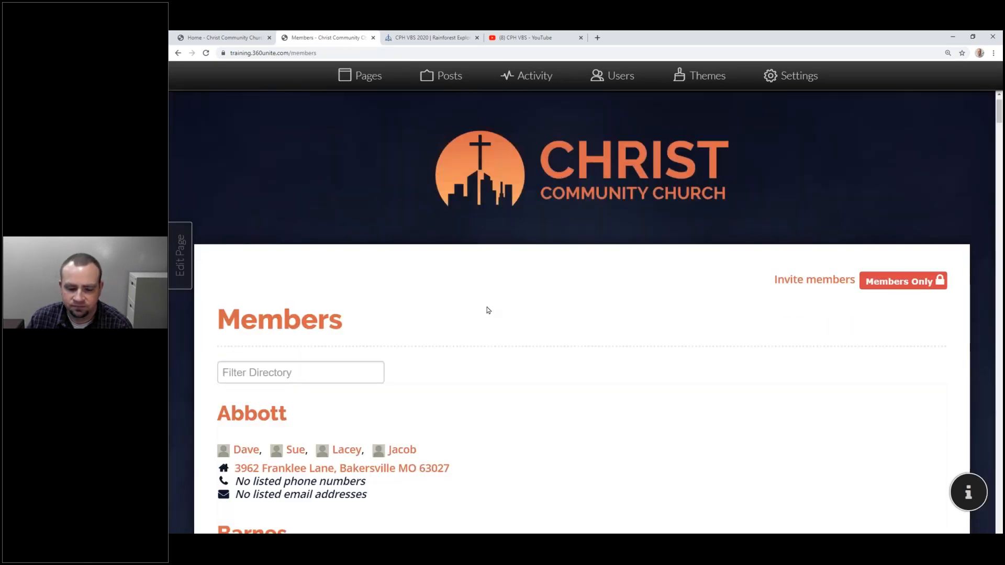
Scroll the Members directory and open the first listed member's profile.
scroll(247, 218, down, 3)
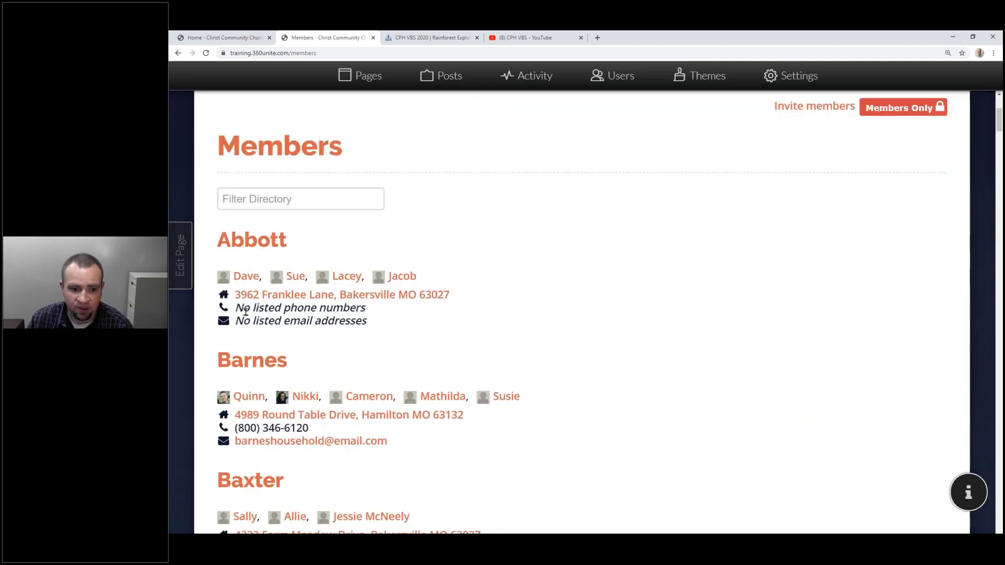
scroll(255, 303, down, 2)
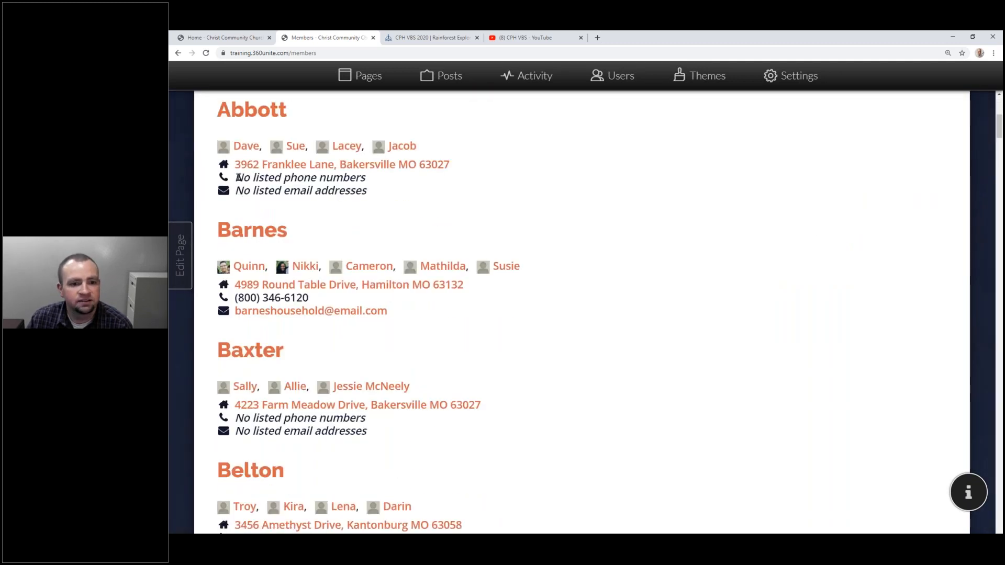
drag(236, 177, 383, 193)
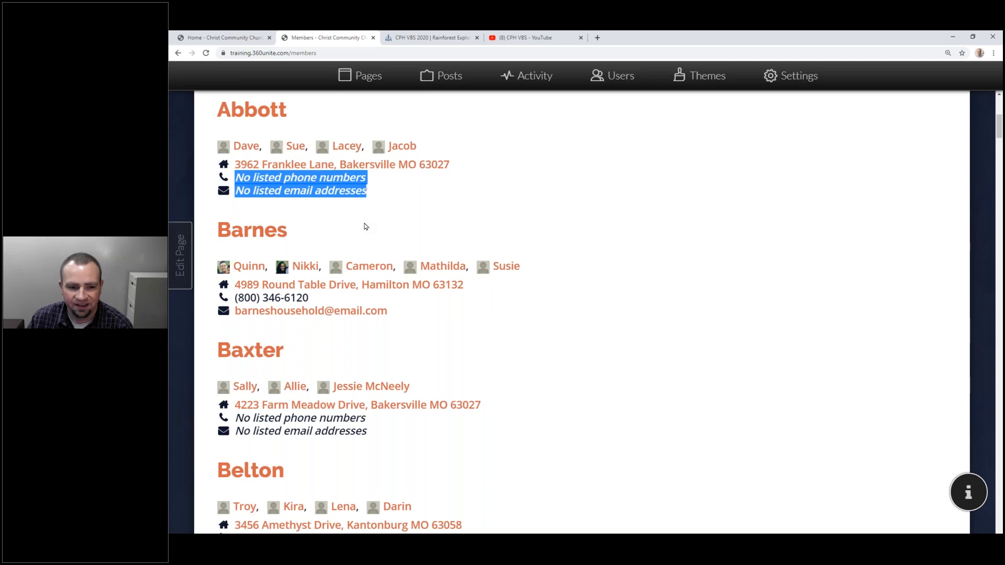
scroll(366, 226, up, 2)
click(312, 202)
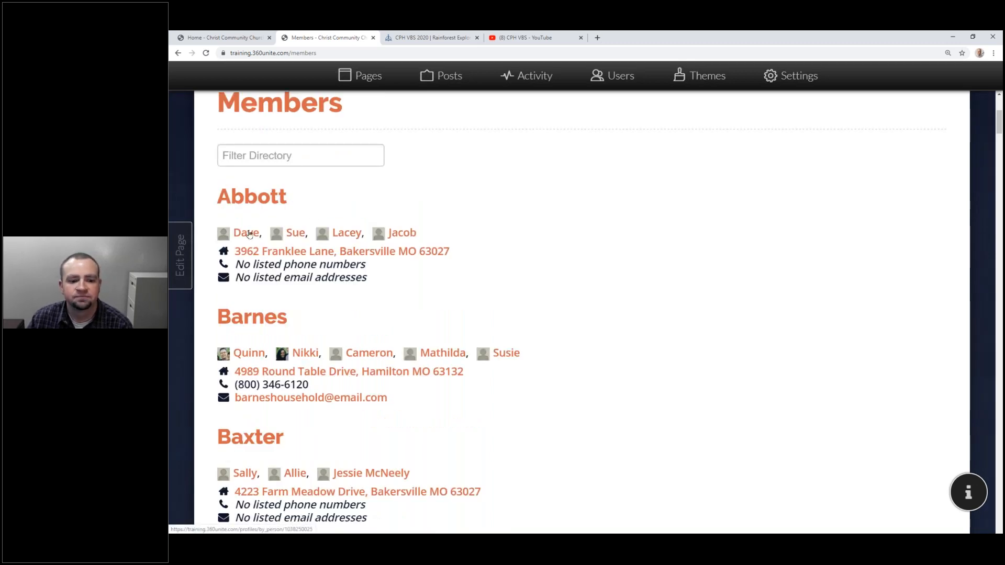
click(249, 233)
Look over the member's address and activity details, then return to the browser.
scroll(689, 298, down, 2)
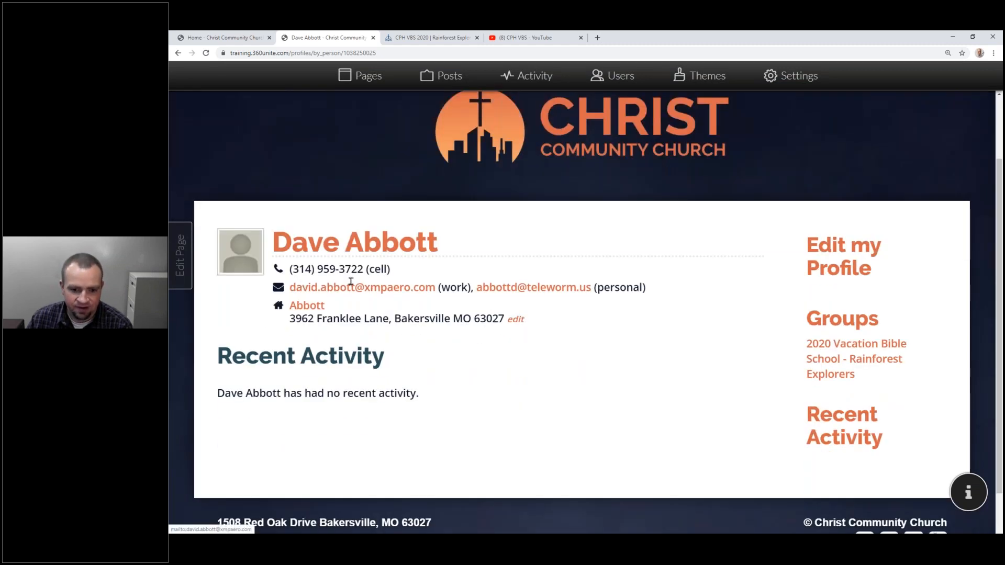
drag(289, 313, 635, 339)
click(635, 339)
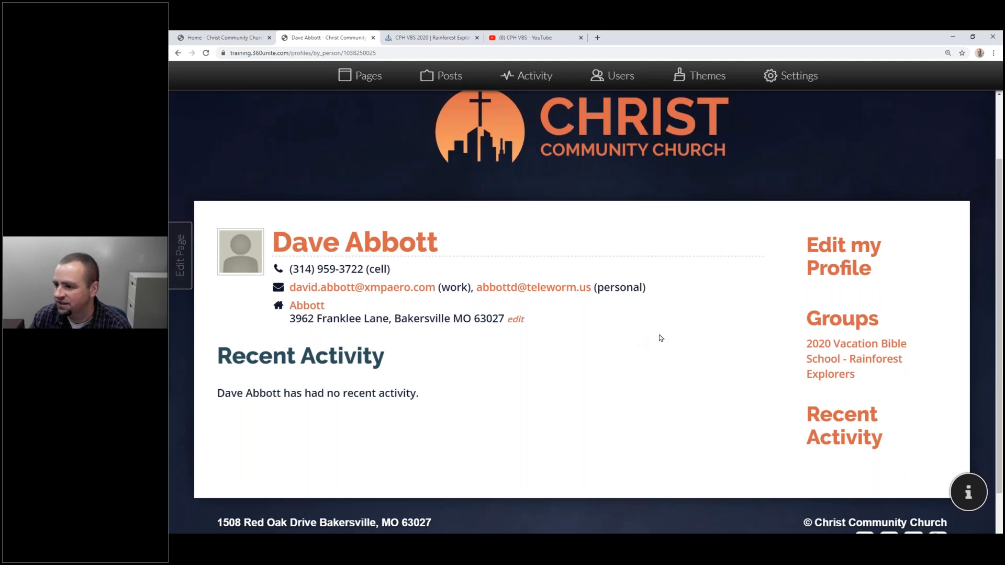
key(alt+Tab)
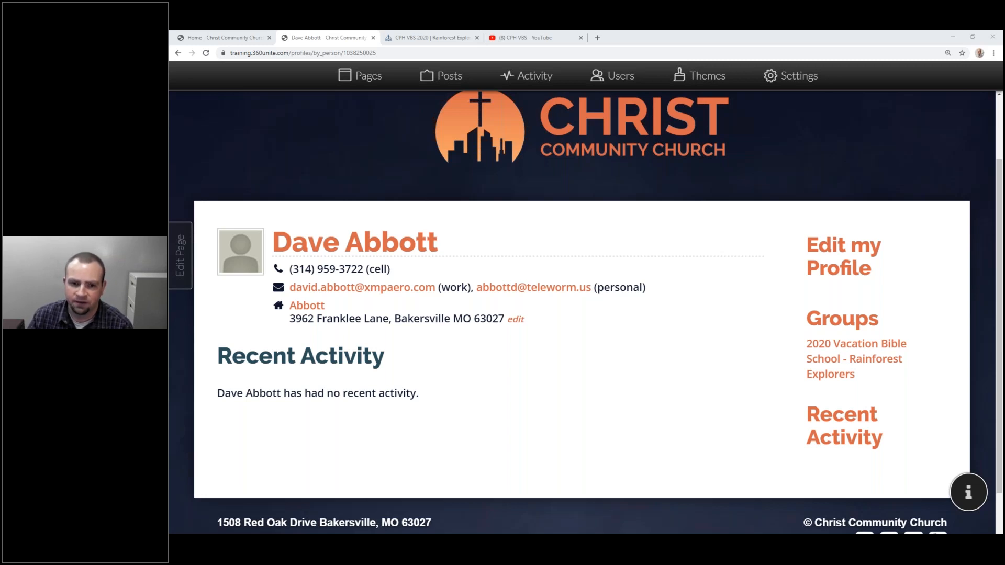
click(782, 38)
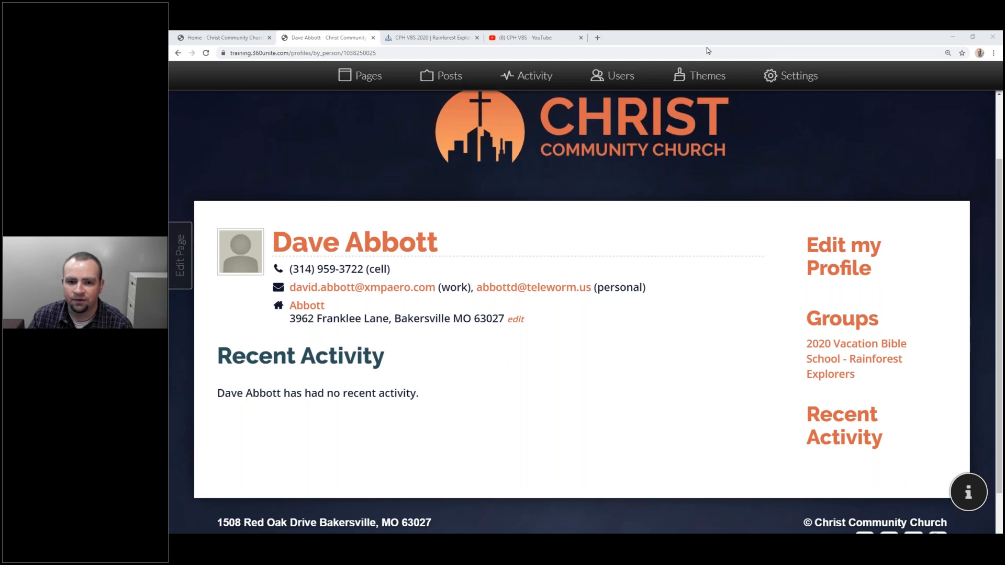
Add the 2020 Vacation Bible School - Rainforest Explorers group to the Top Leadership mailing list, save, and open Users.
click(608, 75)
click(246, 250)
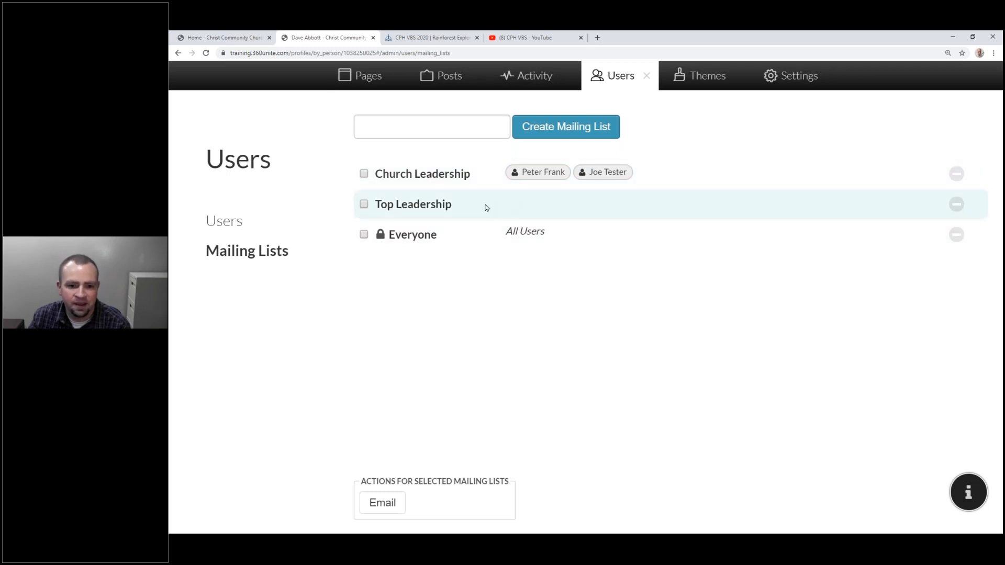
click(507, 207)
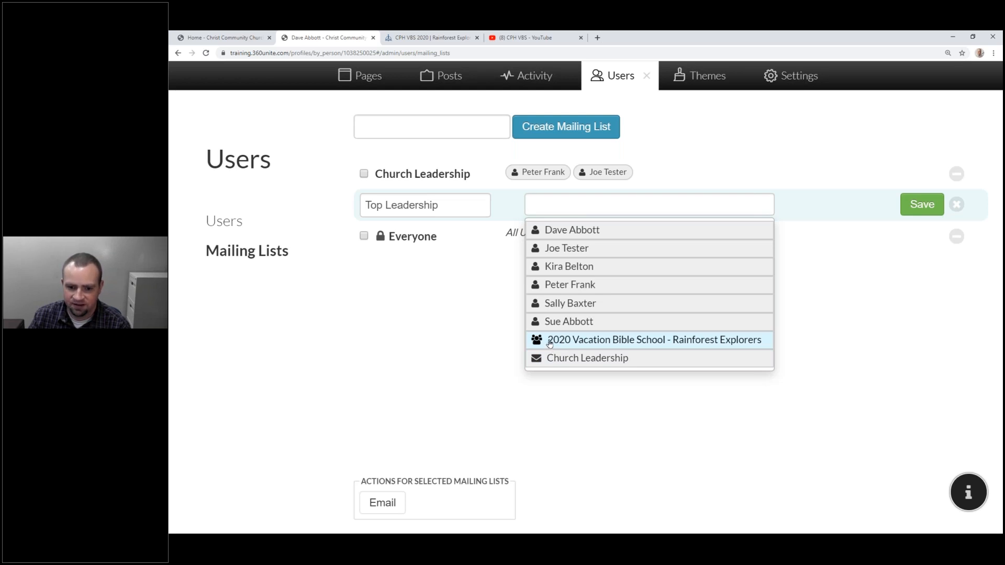
click(549, 342)
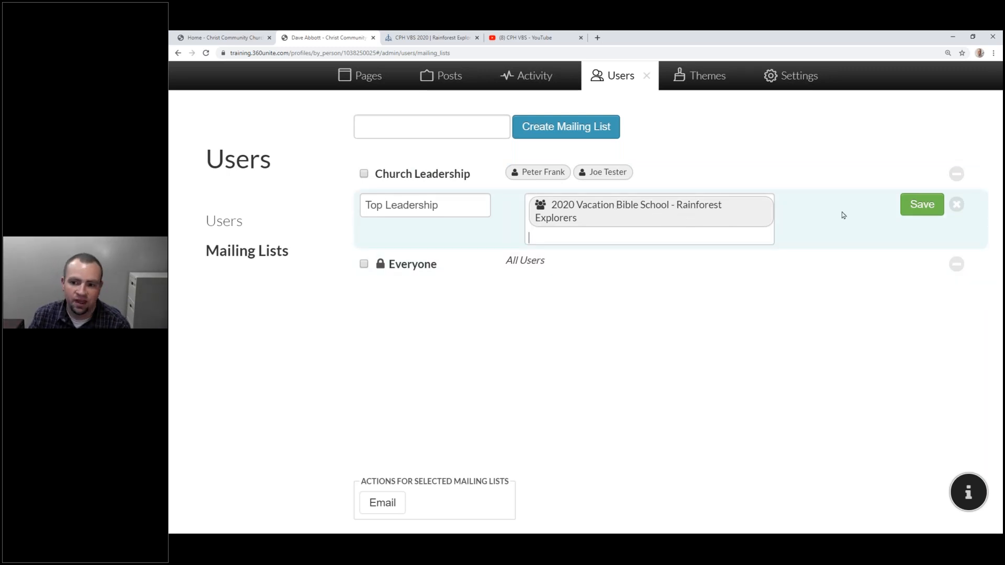
click(925, 205)
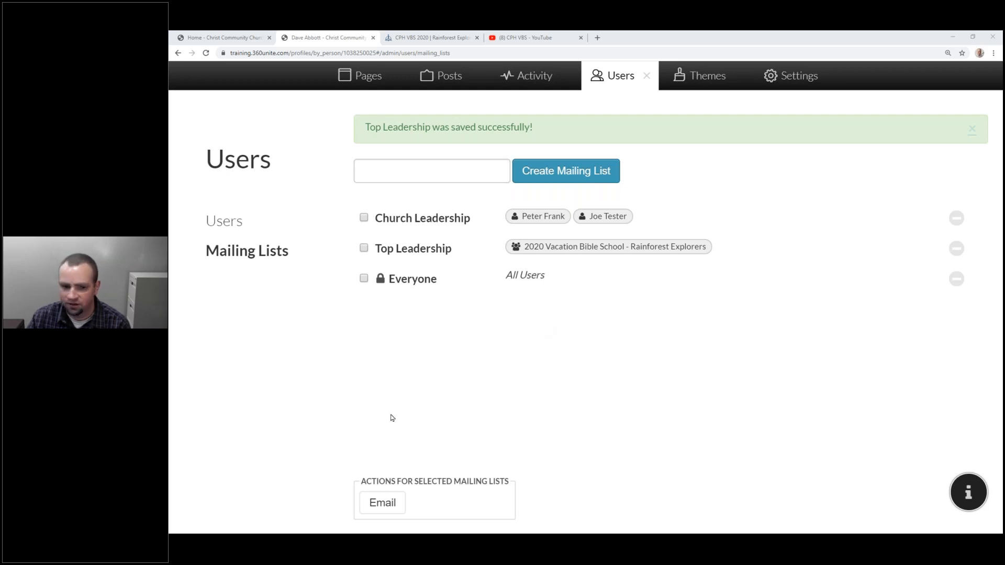
click(240, 231)
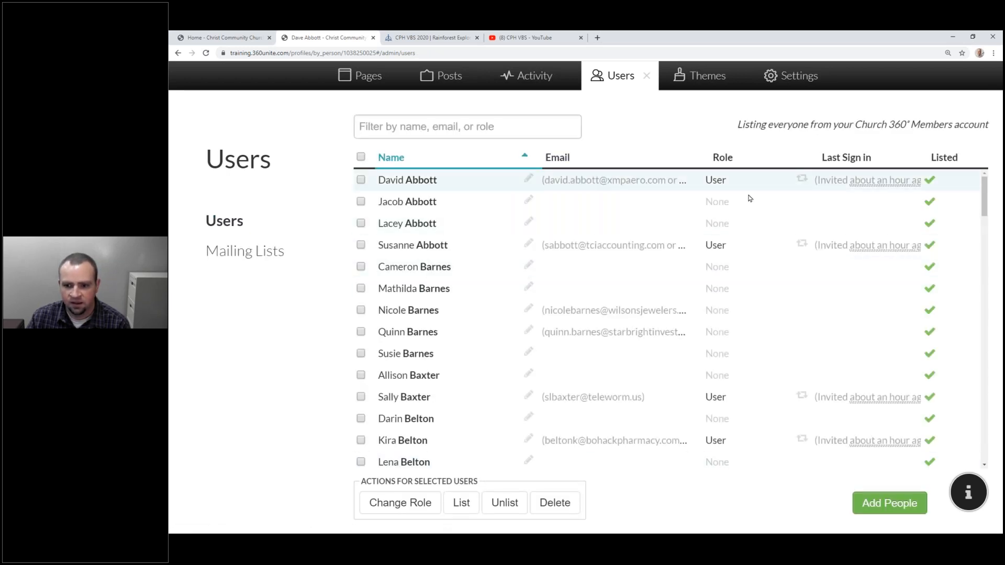
Select and then deselect the first user in the admin Users list.
mouse_move(863, 182)
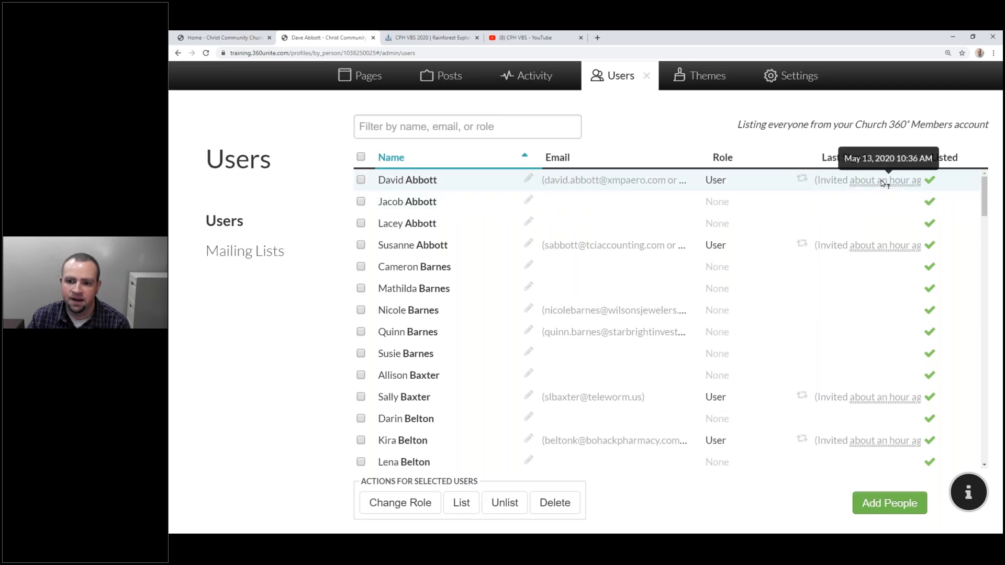
click(801, 181)
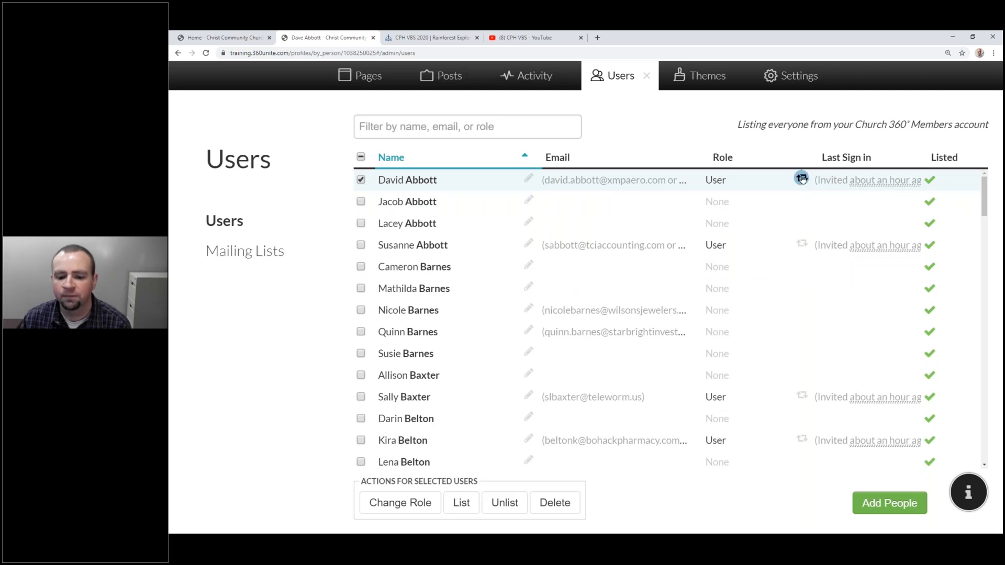
click(787, 190)
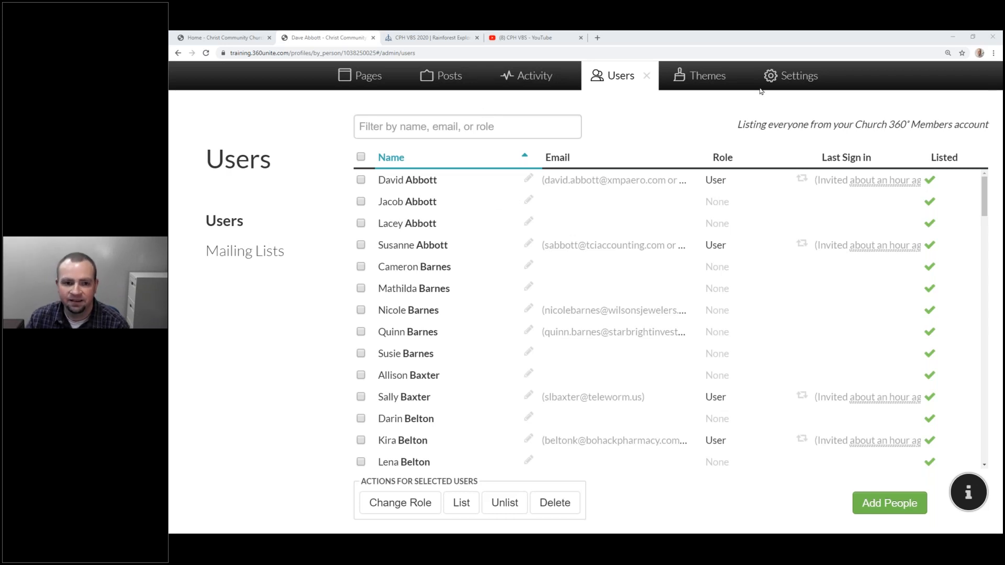
Move 2020 Vacation Bible School out of Ministries to the top menu level, save, and close Pages.
click(369, 82)
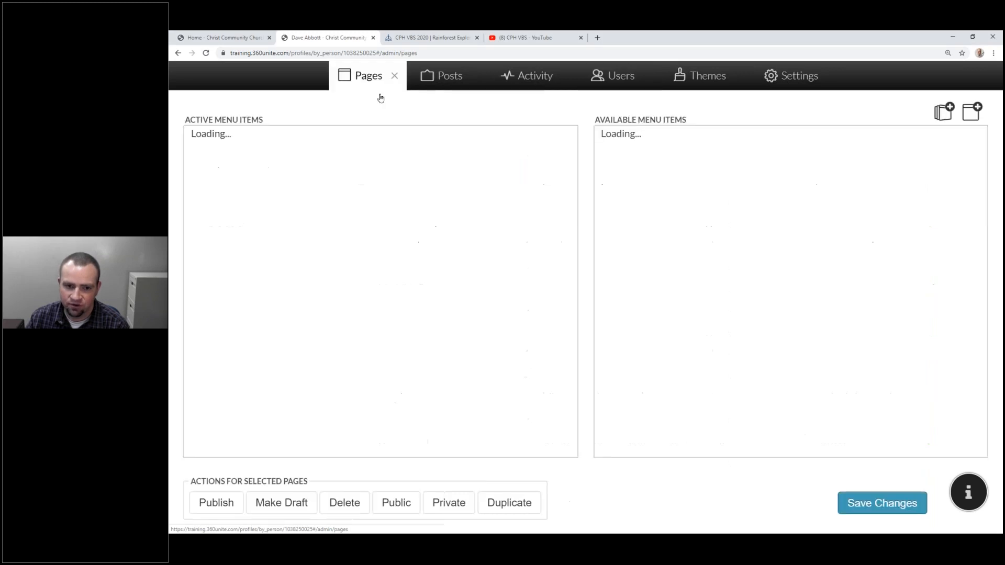
scroll(504, 180, down, 9)
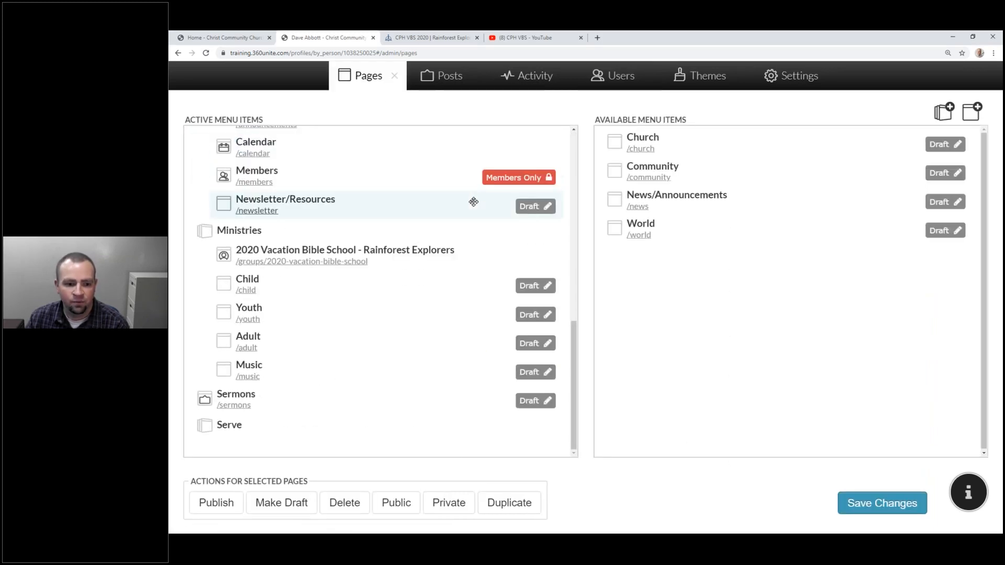
drag(449, 256, 374, 275)
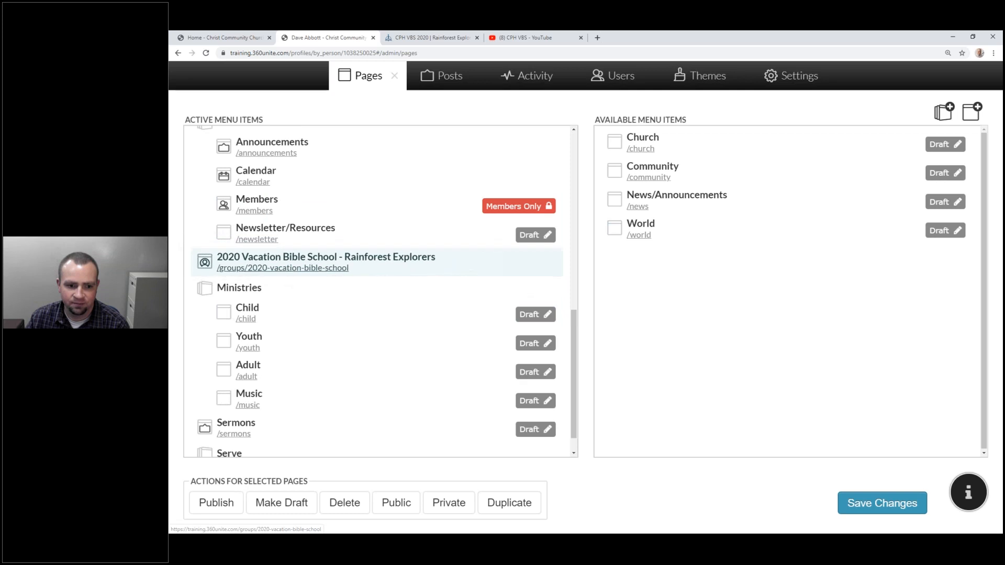
click(877, 506)
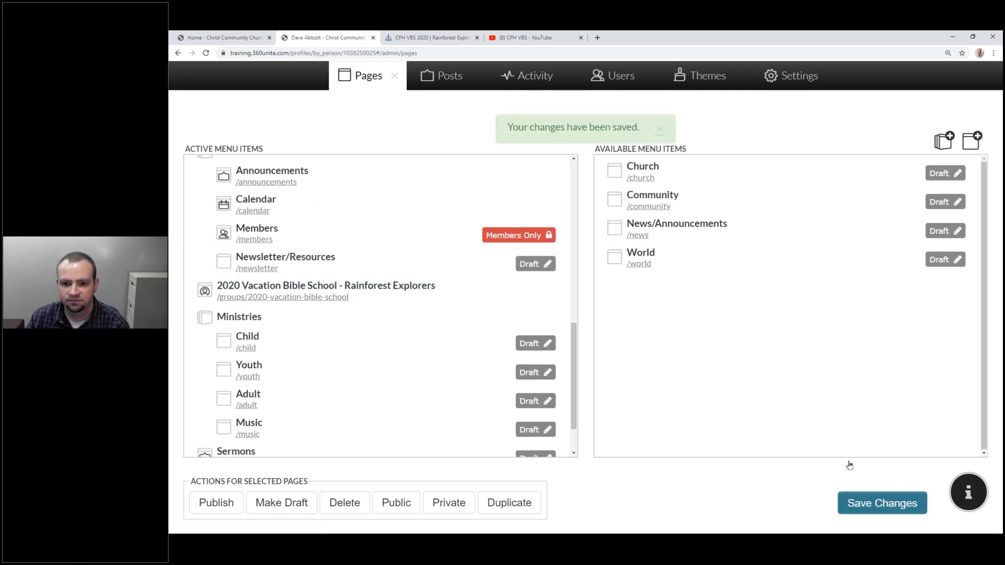
click(395, 77)
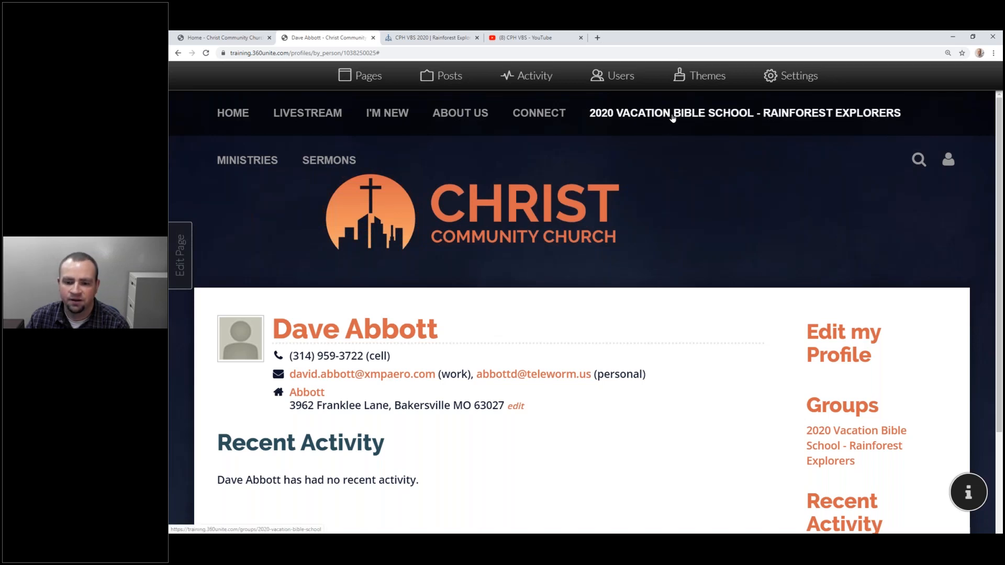
Open the 2020 Vacation Bible School - Rainforest Explorers page from the top navigation and scroll through it.
click(673, 119)
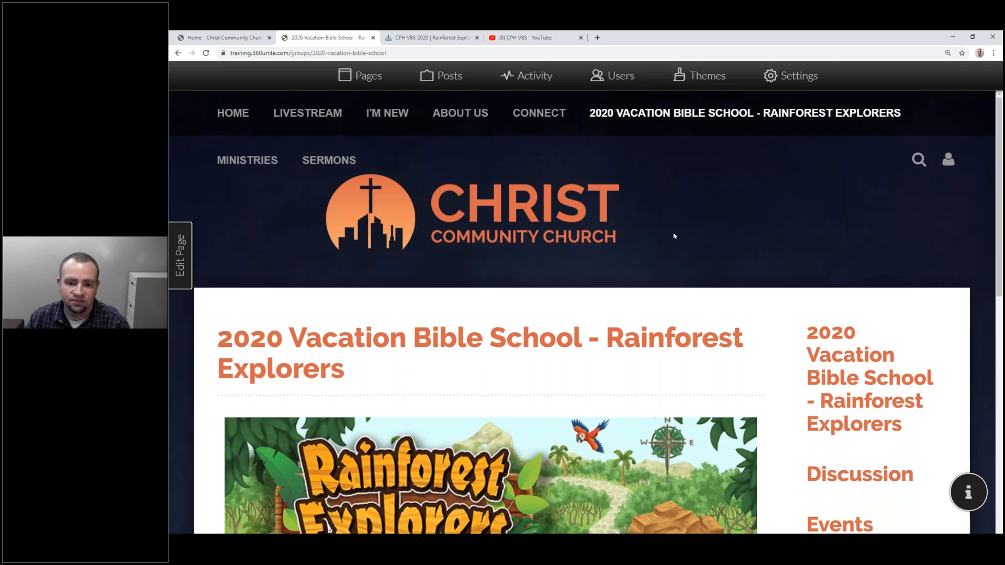
scroll(674, 236, down, 10)
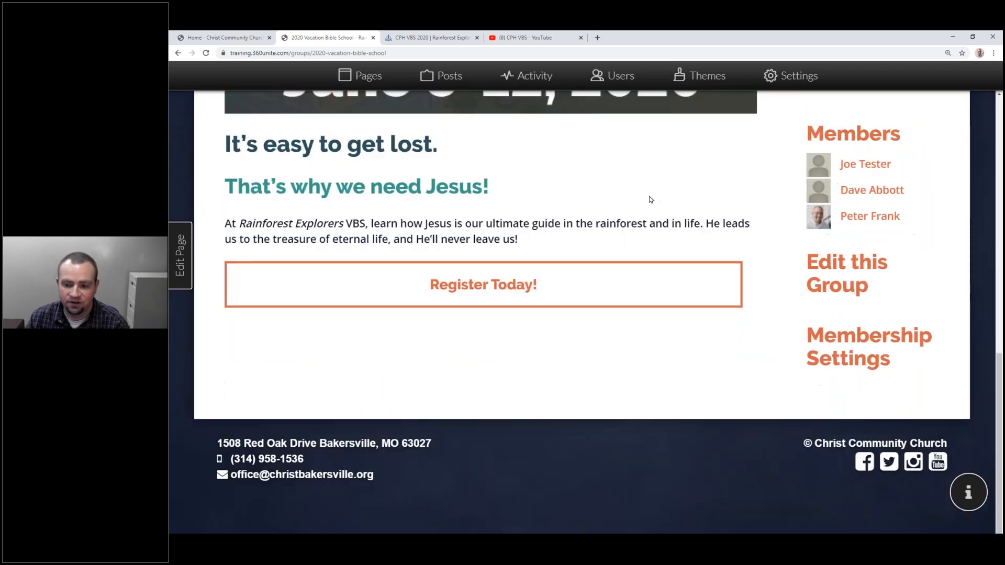
scroll(651, 199, up, 5)
scroll(687, 404, up, 5)
scroll(658, 381, down, 3)
scroll(656, 378, down, 1)
scroll(680, 292, up, 6)
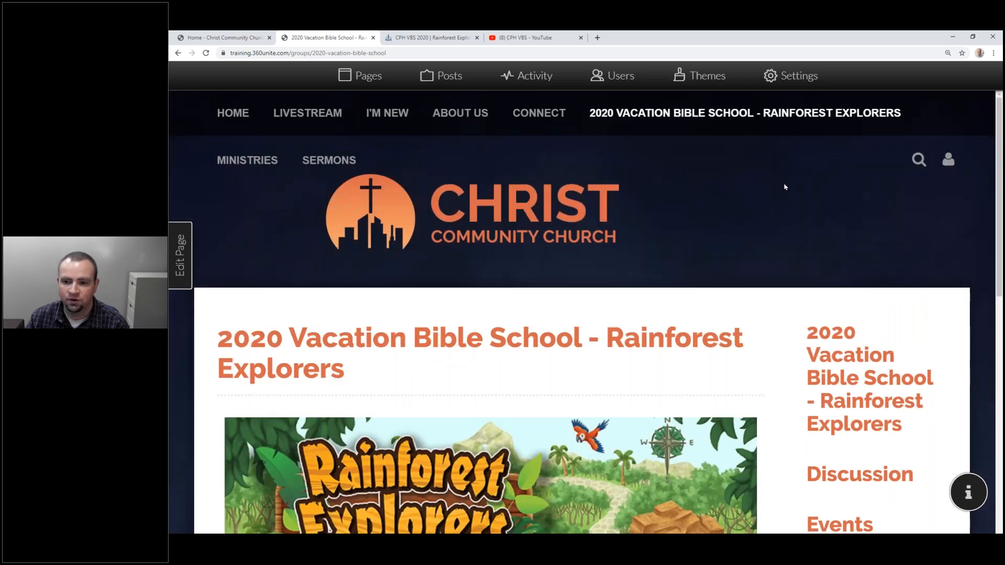
scroll(785, 187, down, 5)
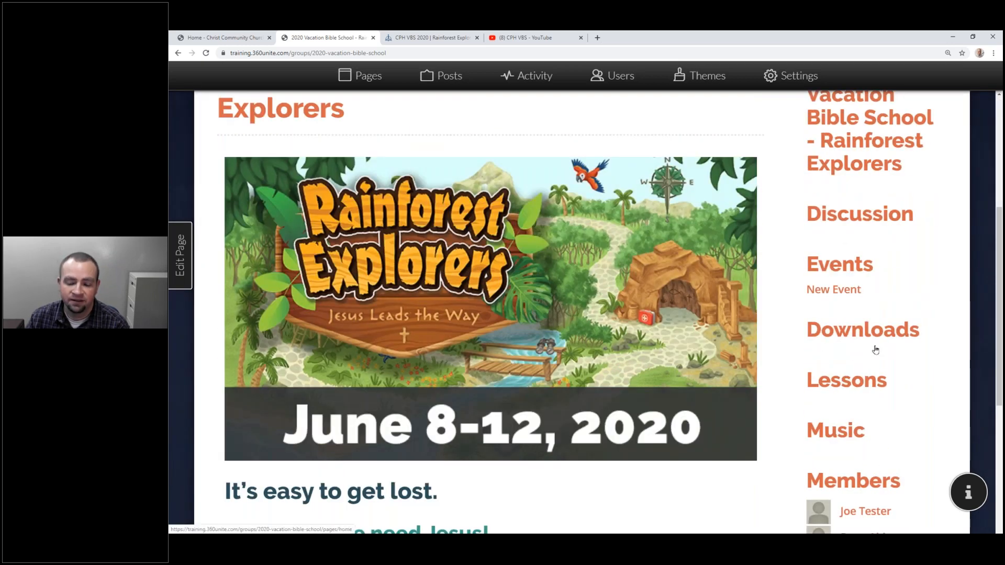
scroll(827, 252, down, 1)
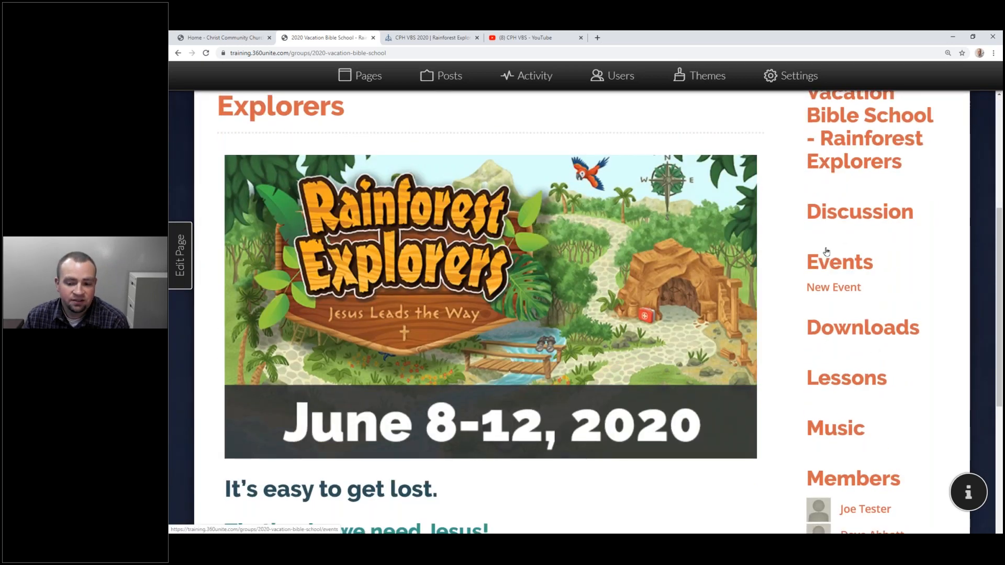
scroll(827, 252, down, 5)
scroll(813, 271, up, 10)
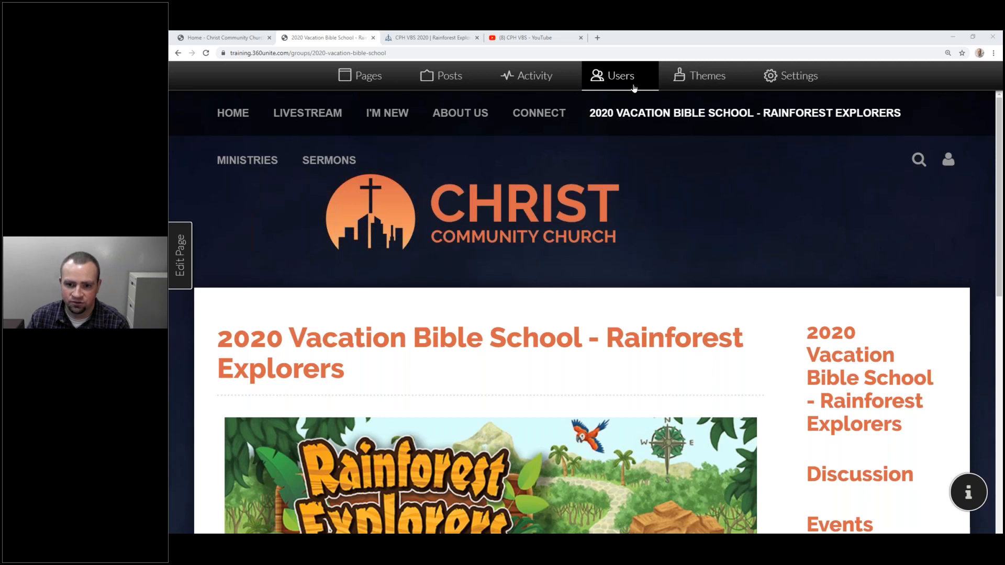
In the Users list, tick the checkboxes of nine members to invite.
click(620, 76)
click(361, 180)
click(360, 201)
click(361, 245)
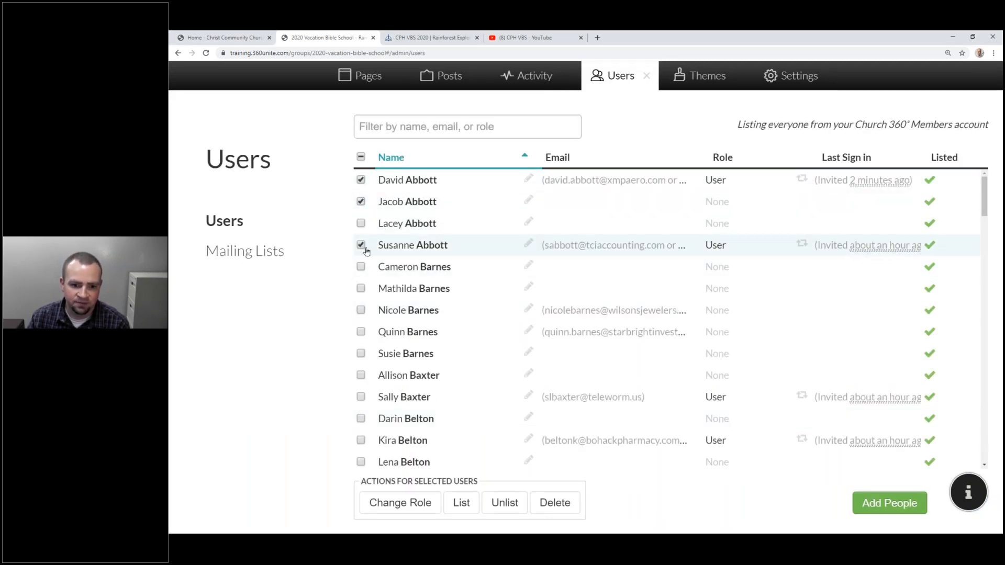
click(361, 288)
click(361, 310)
click(361, 332)
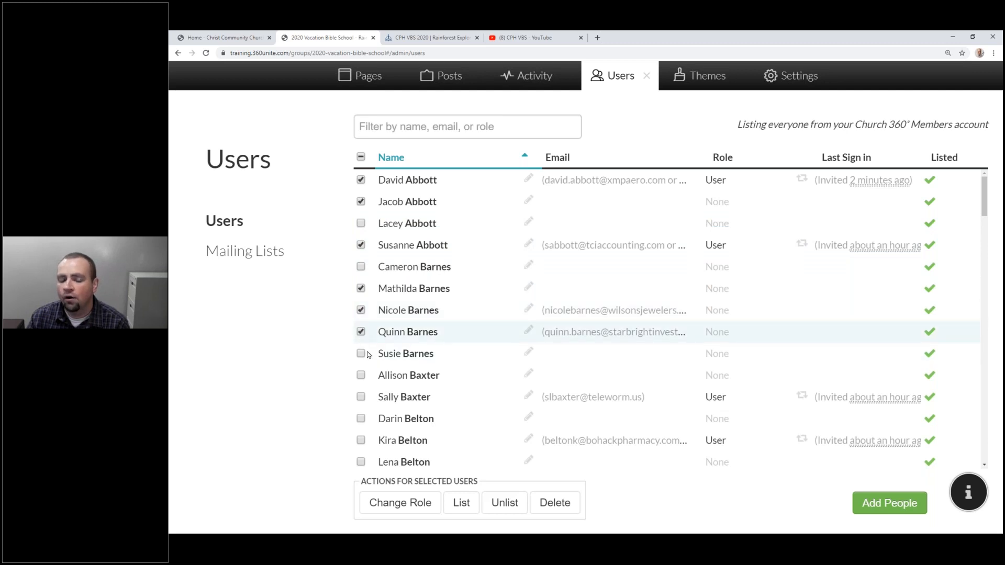
click(360, 396)
click(360, 440)
scroll(394, 369, down, 2)
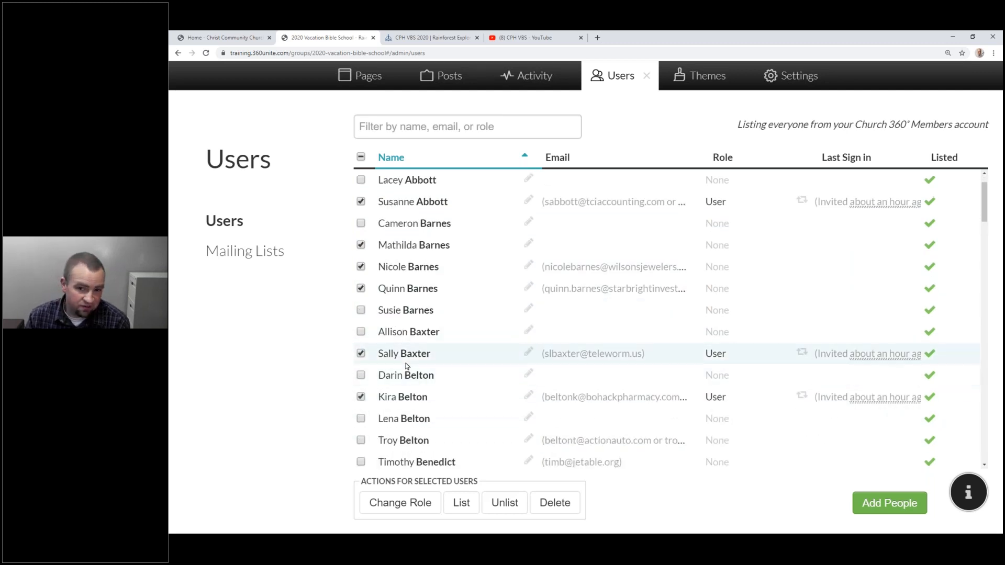
scroll(398, 369, down, 4)
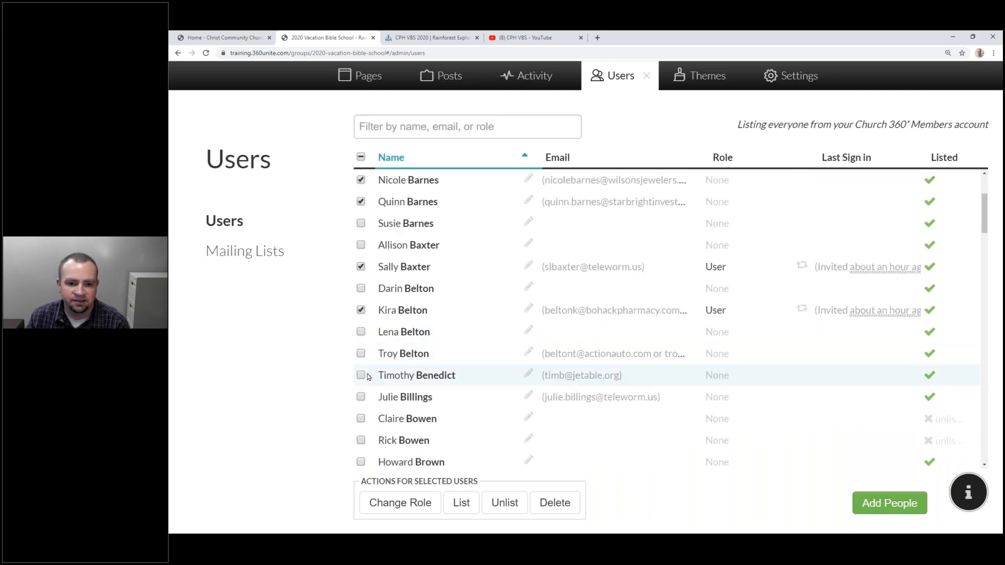
click(361, 354)
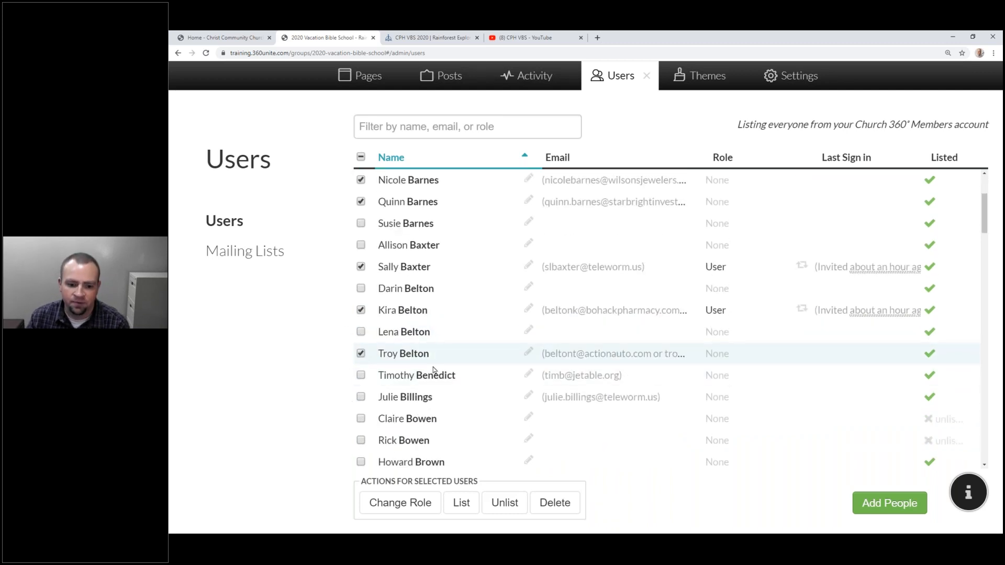
Review Change Role for the selected users without applying it, then advance to the closing slides.
click(420, 511)
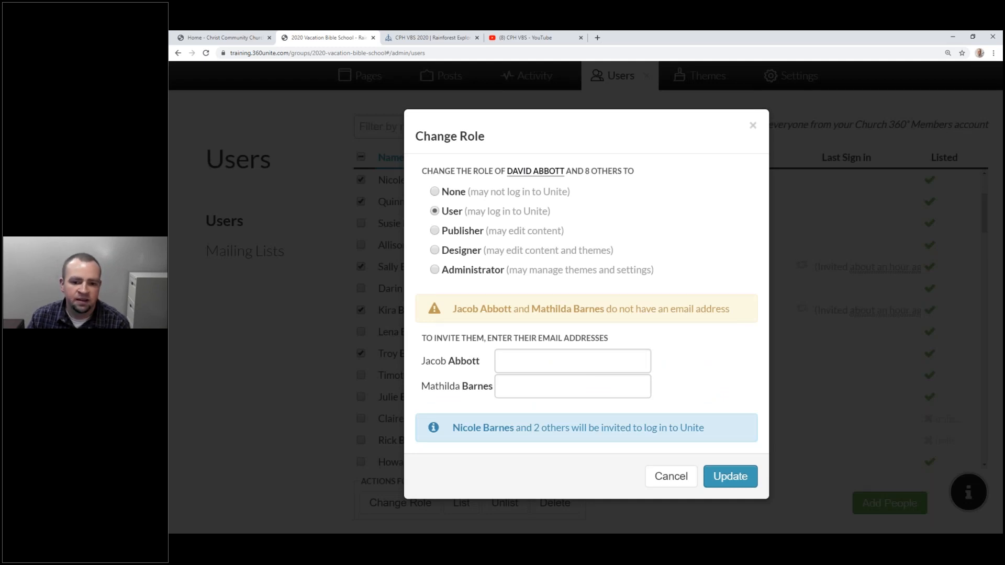
click(525, 362)
click(528, 388)
click(532, 360)
click(534, 382)
click(538, 357)
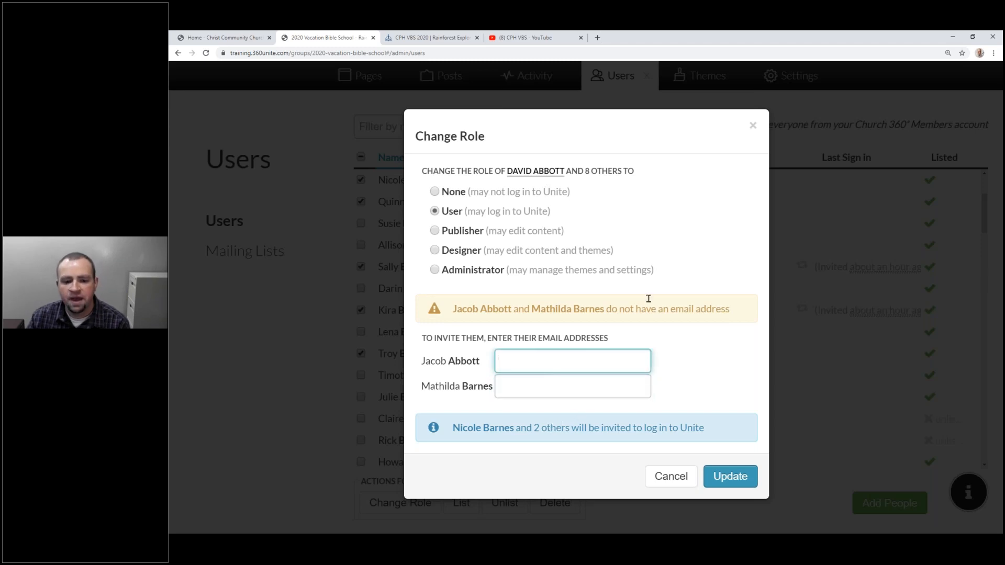
click(752, 125)
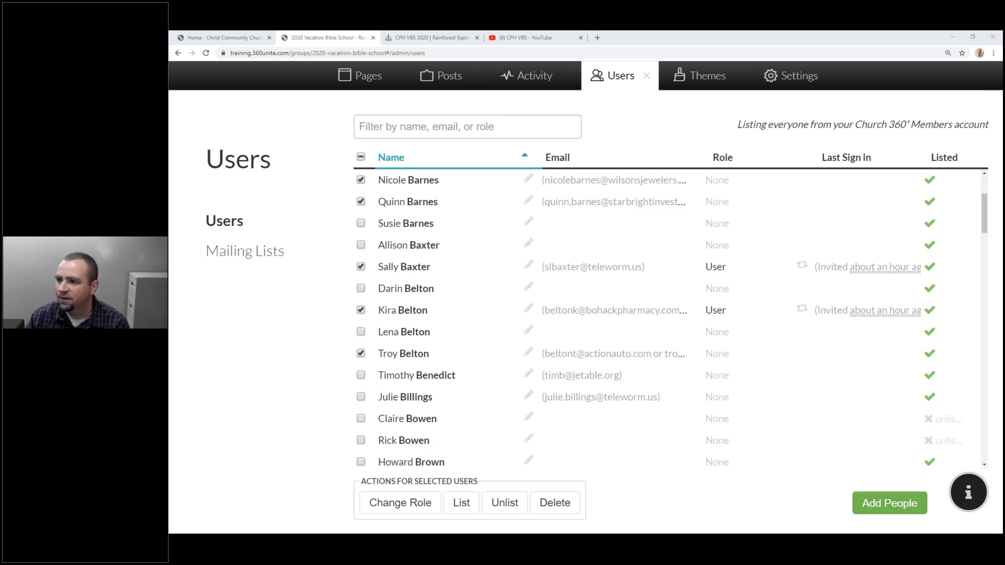
key(alt+Tab)
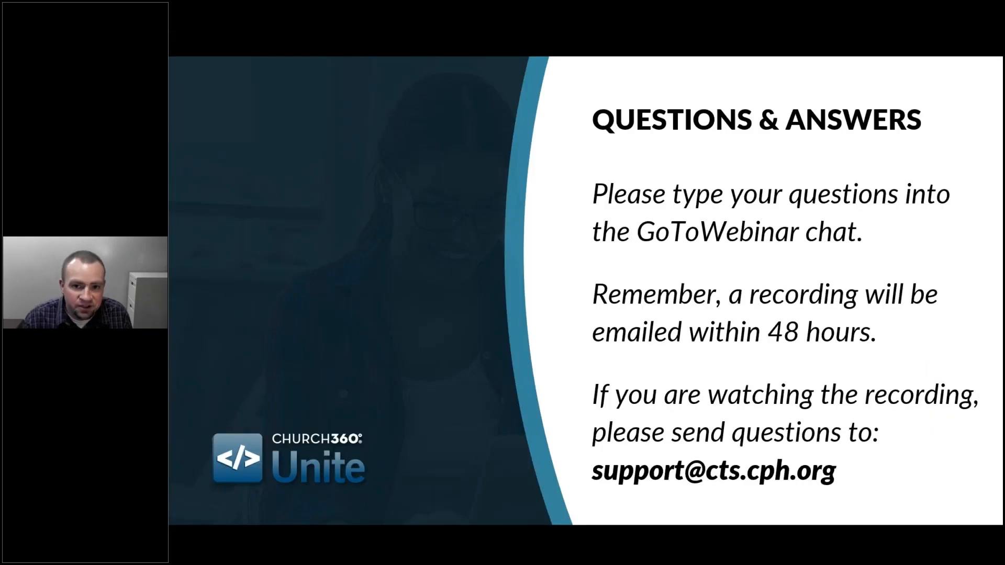
key(Right)
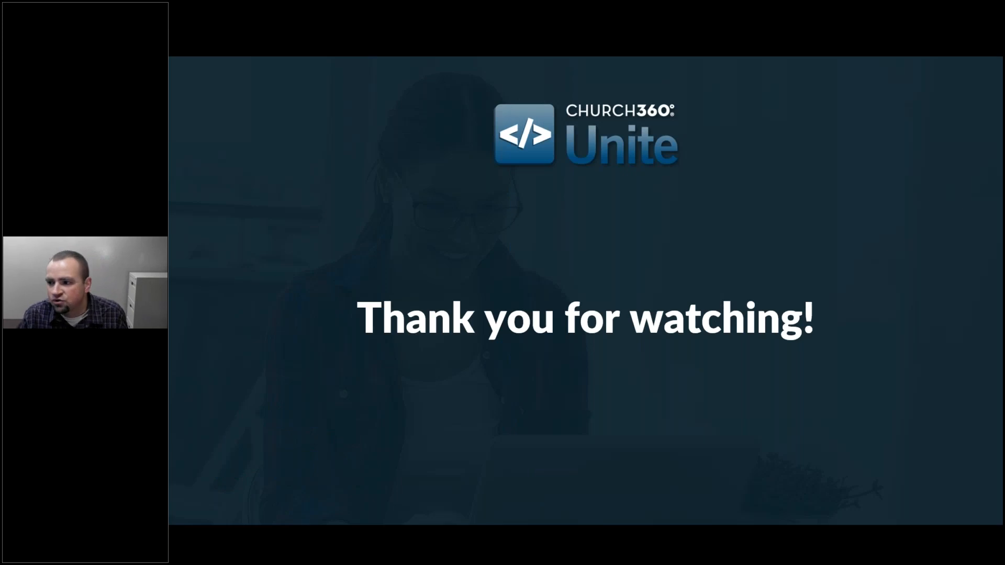